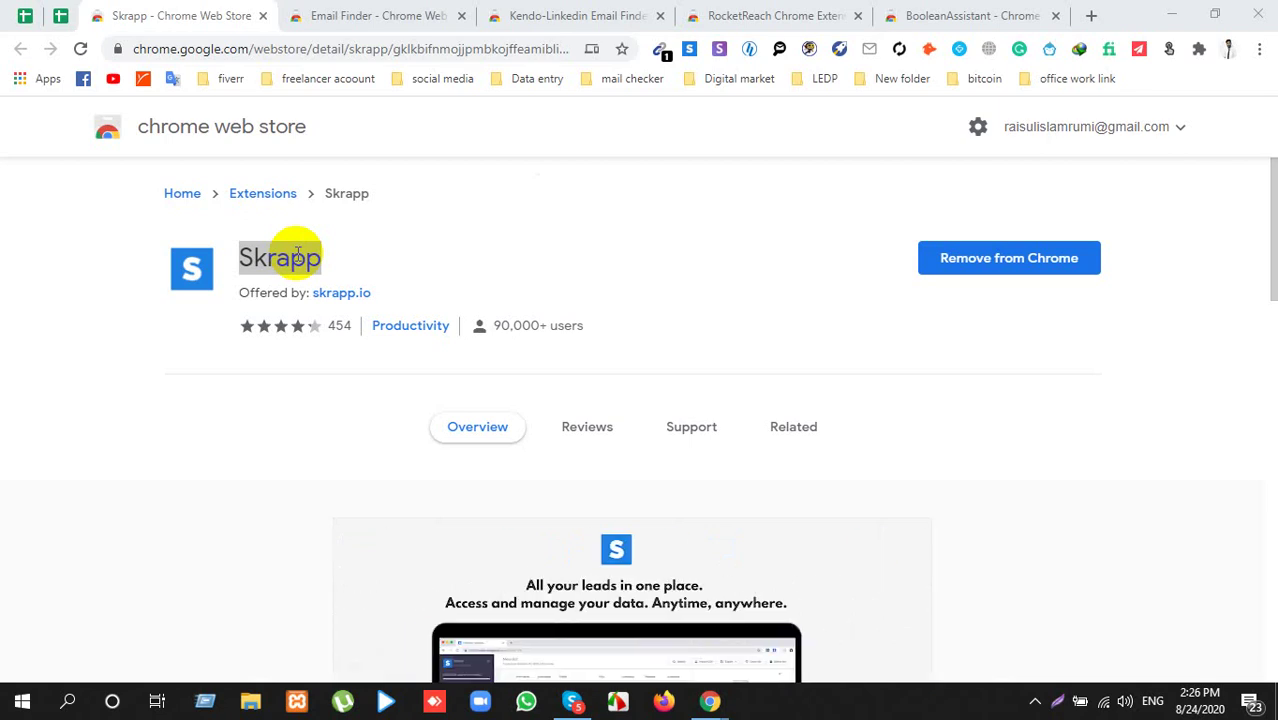
Step: Page through three Skrapp promo slides to the lead-email slide, then go to the Email Finder listing
scroll(686, 277, down, 3)
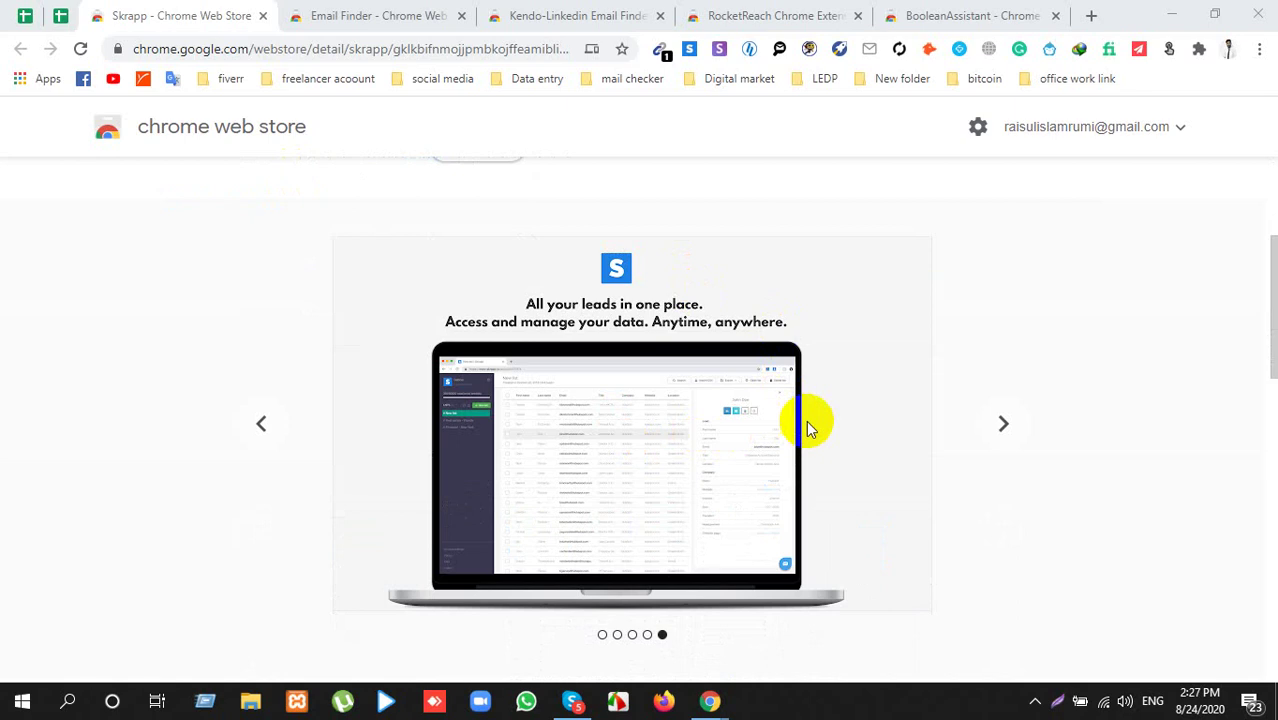
click(1004, 424)
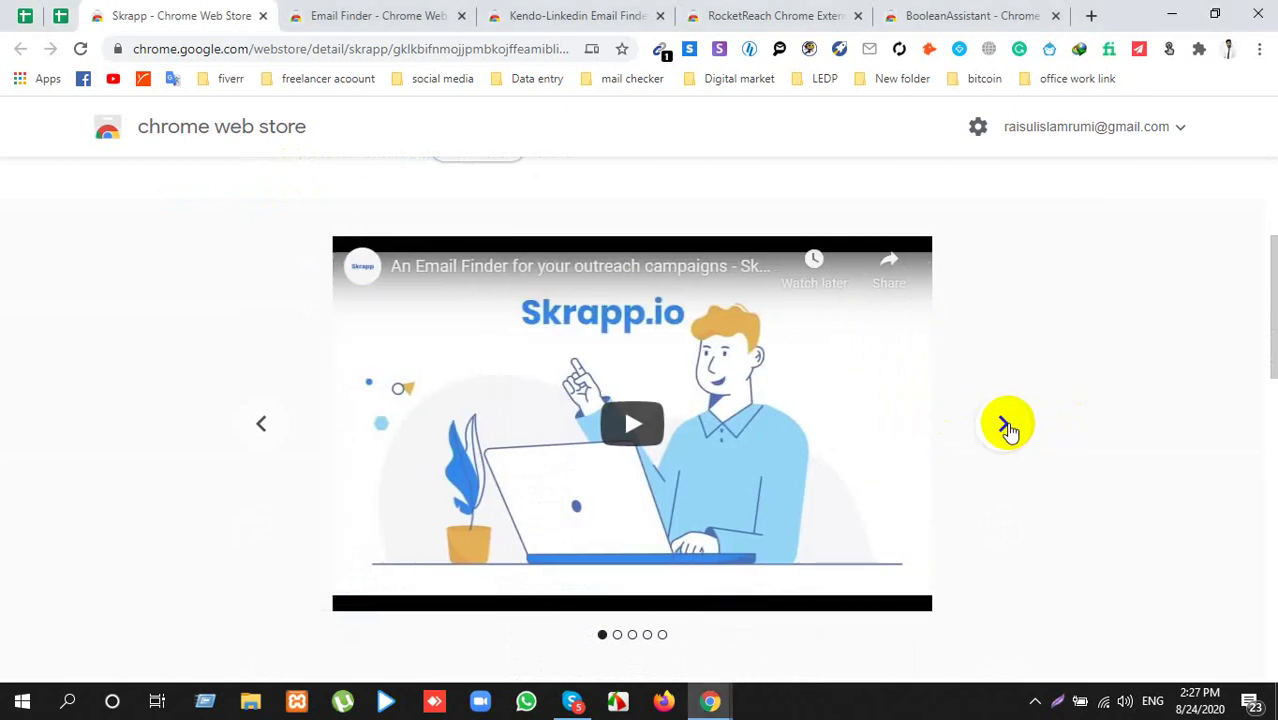
click(1004, 424)
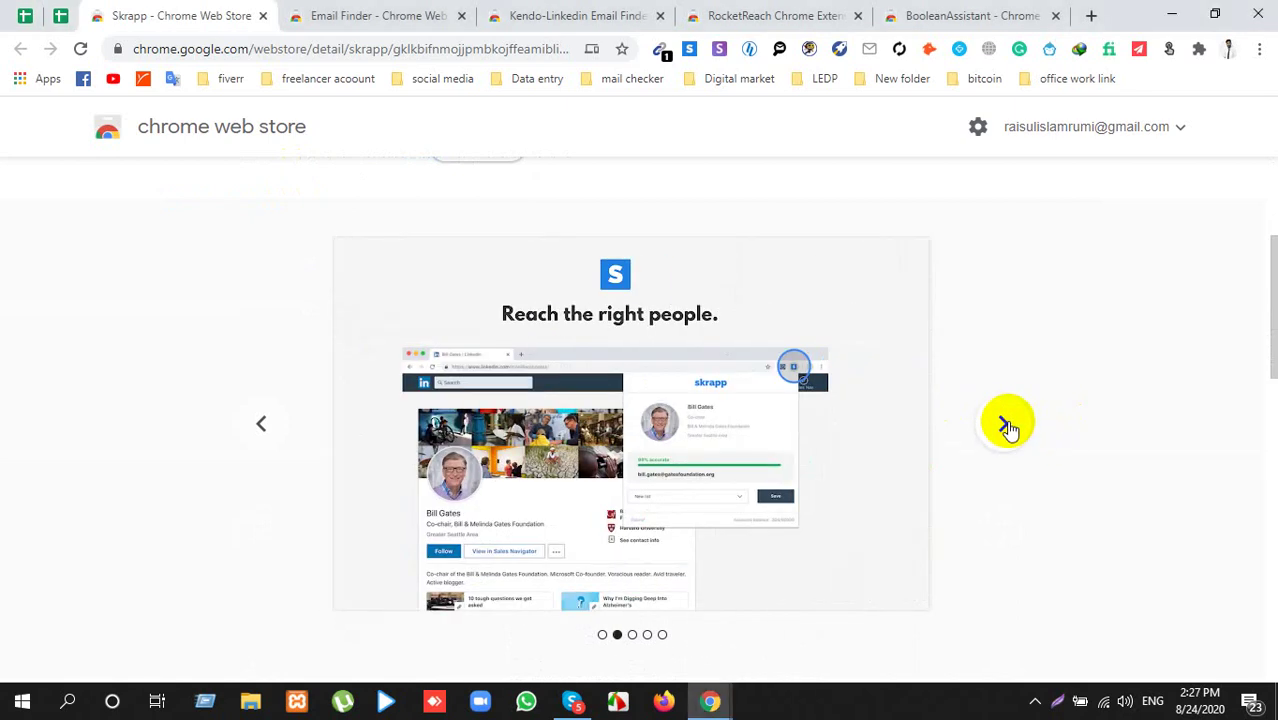
click(1004, 424)
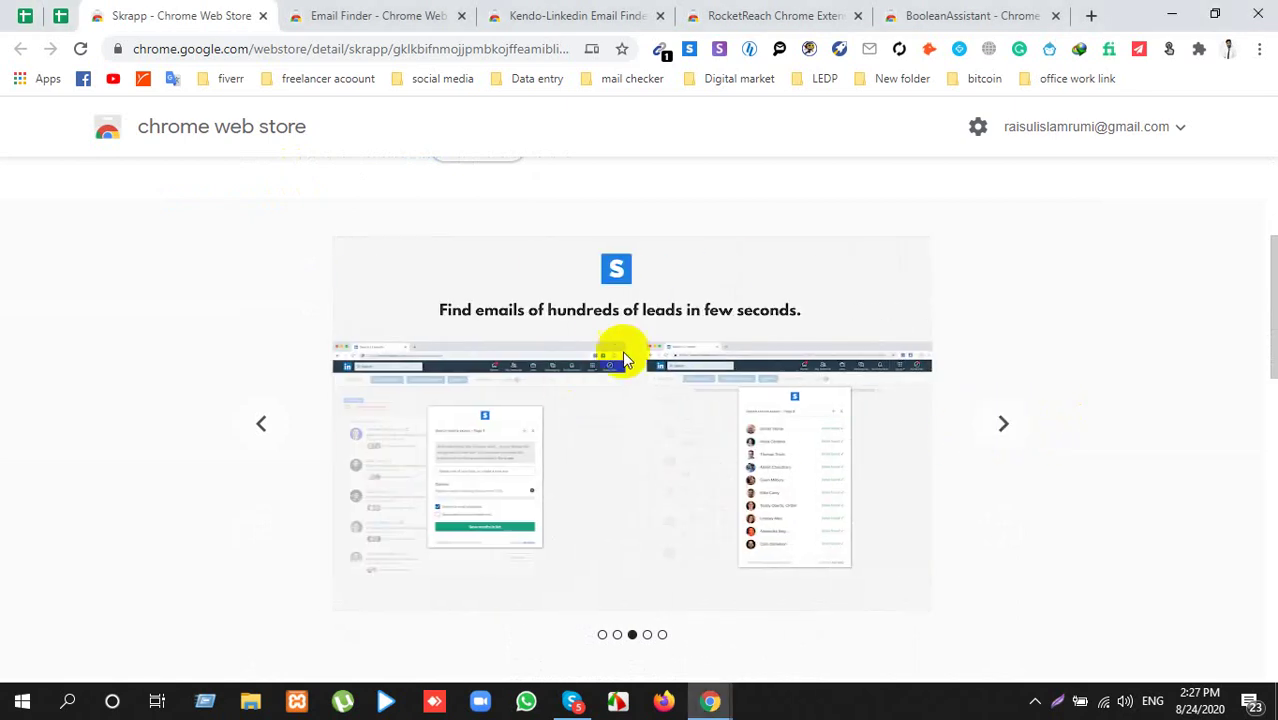
click(362, 15)
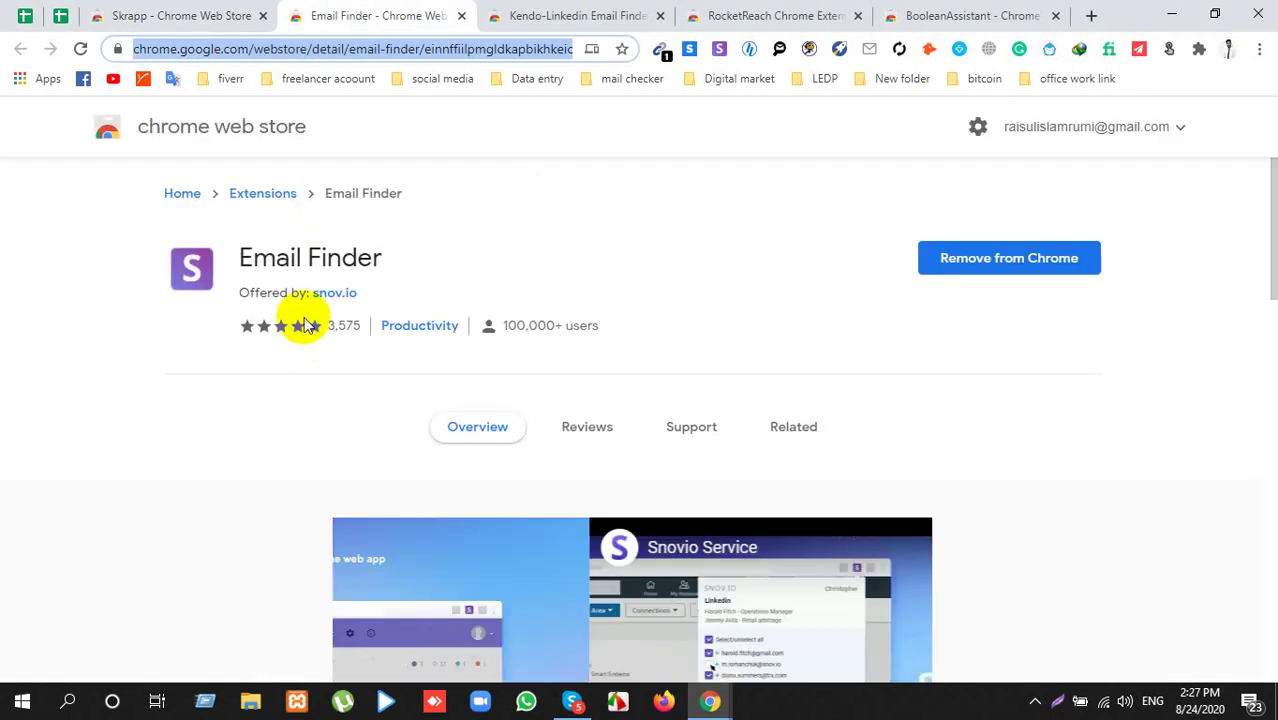
Step: Highlight the Email Finder title and its word 'Finder', then go to the Kendo-Linkedin Email Finder listing
click(245, 256)
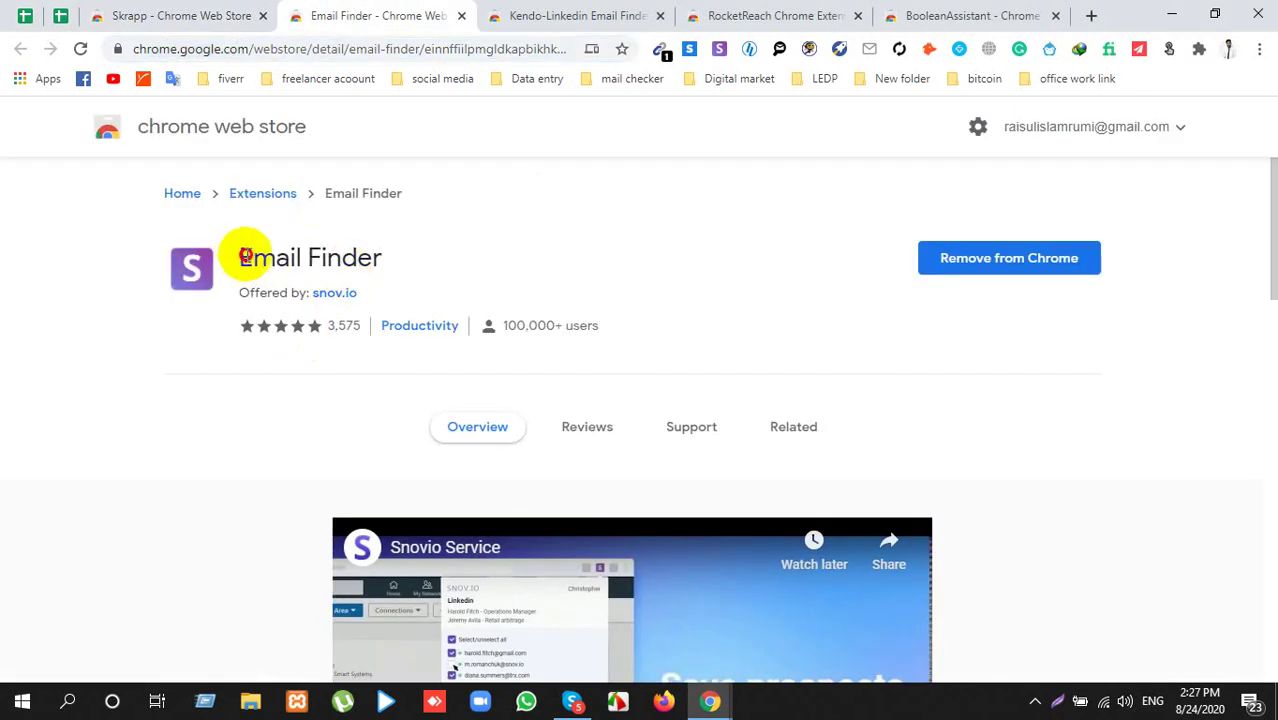
drag(245, 256, 405, 252)
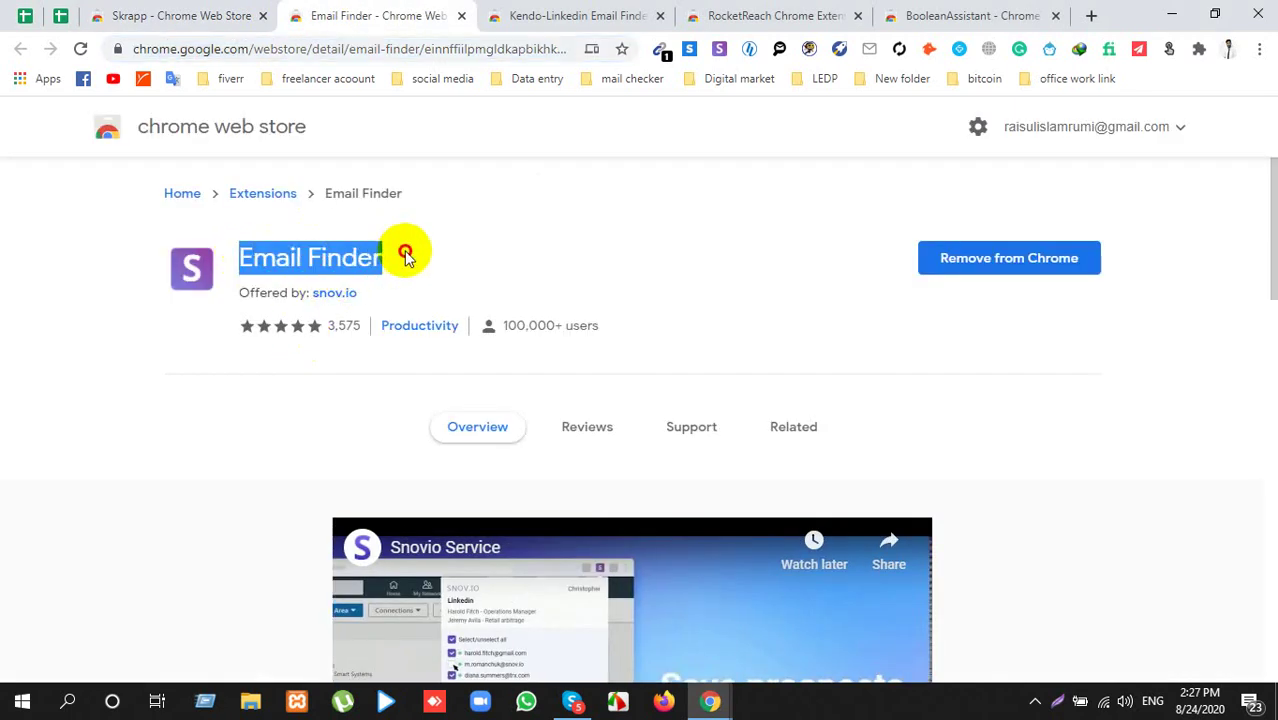
double_click(313, 250)
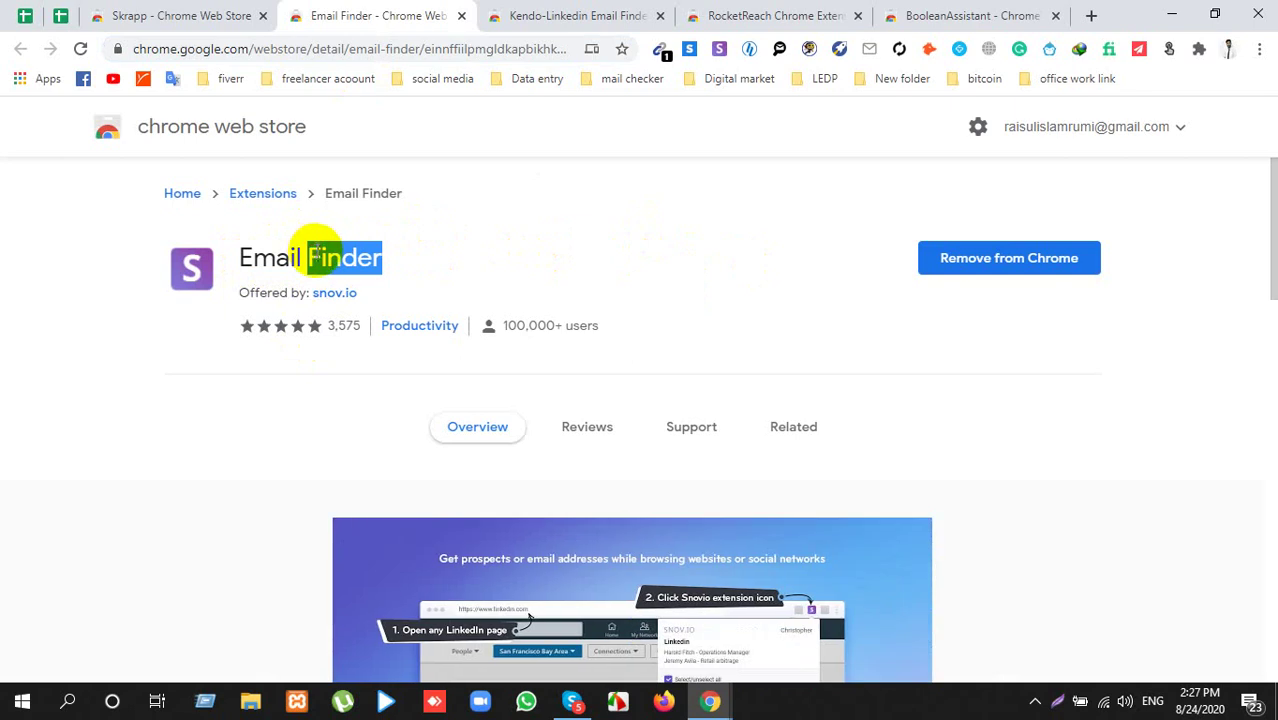
triple_click(320, 256)
double_click(330, 256)
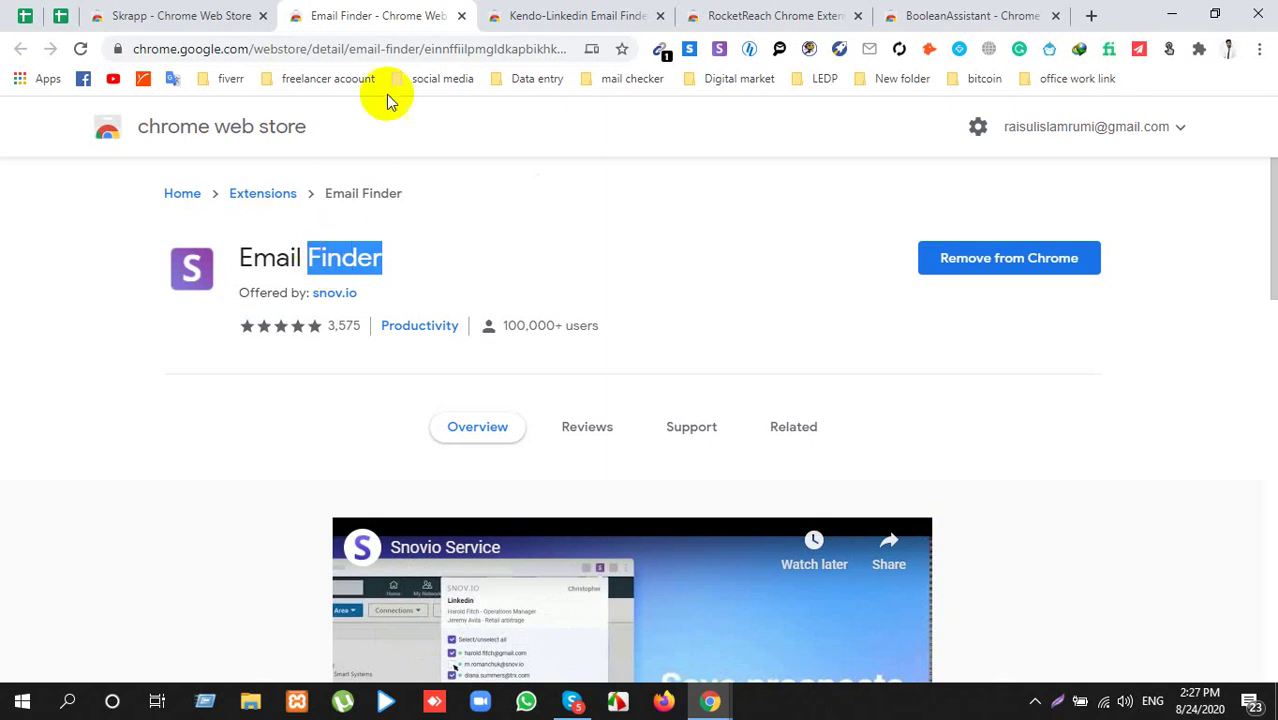
click(555, 15)
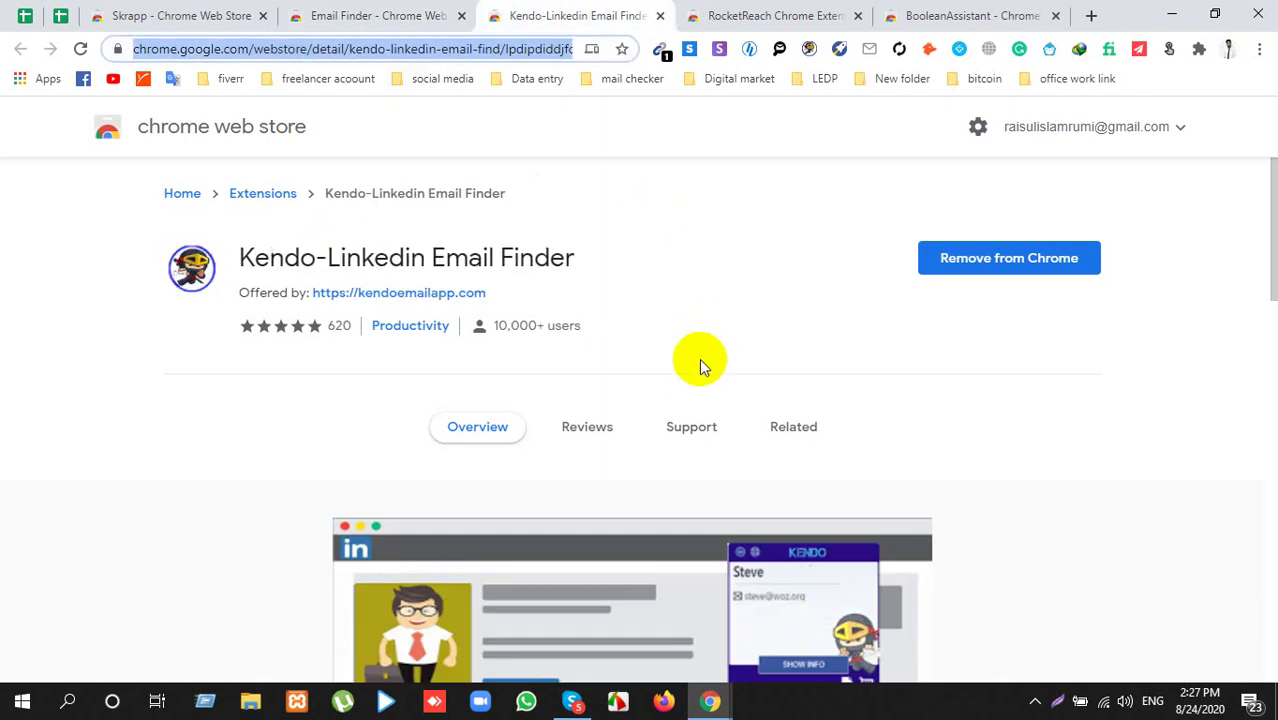
Step: Highlight the Kendo-Linkedin Email Finder title and the word 'Finder', then go to the RocketReach listing
double_click(503, 258)
click(503, 258)
double_click(512, 262)
click(512, 262)
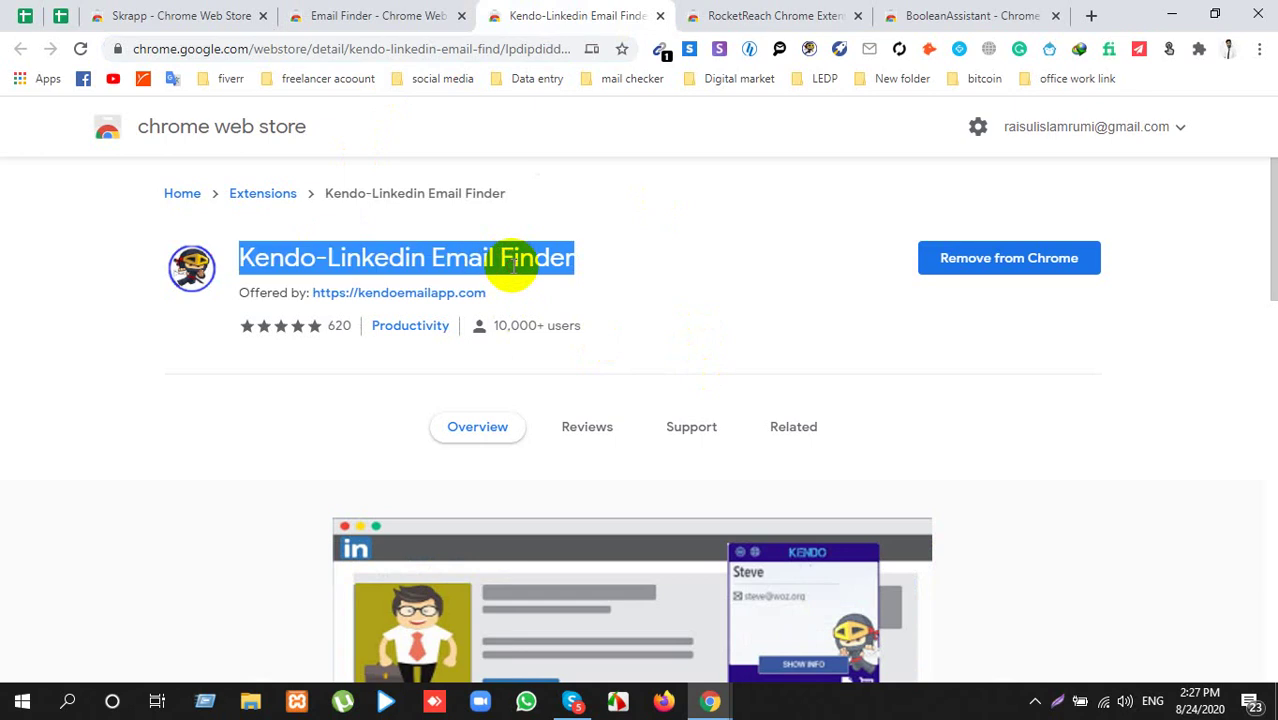
triple_click(512, 262)
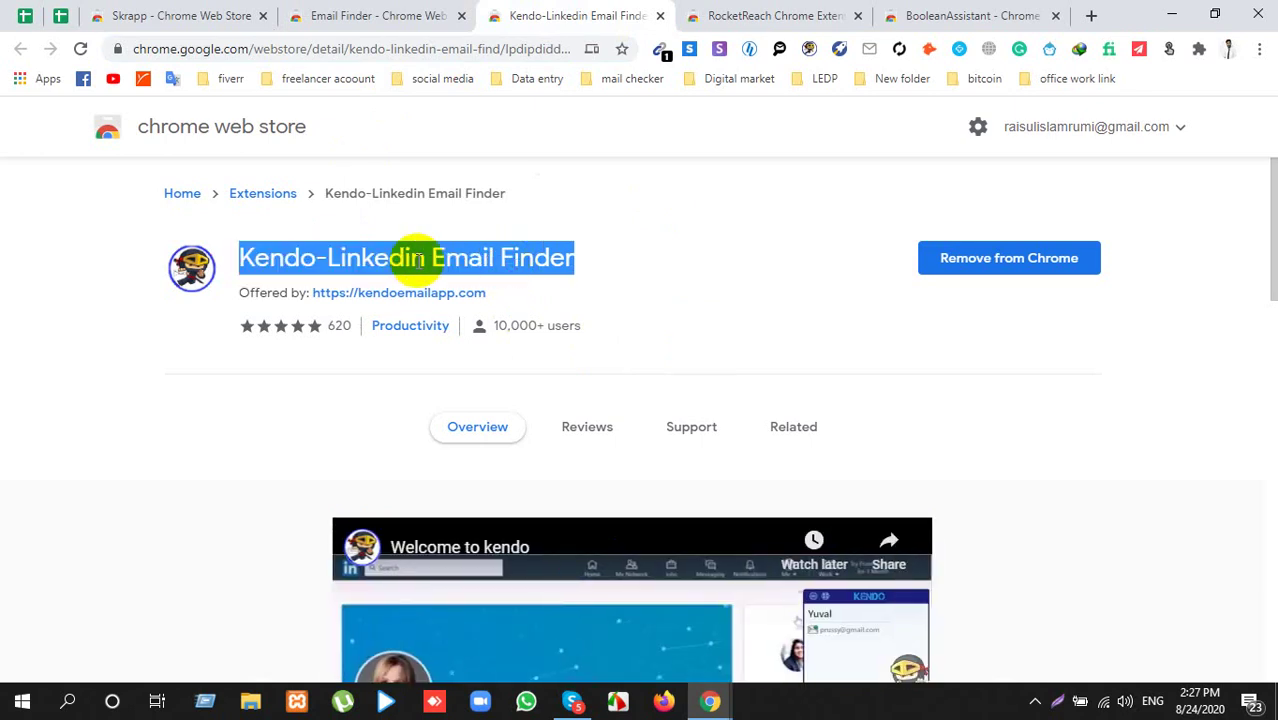
drag(343, 258, 542, 277)
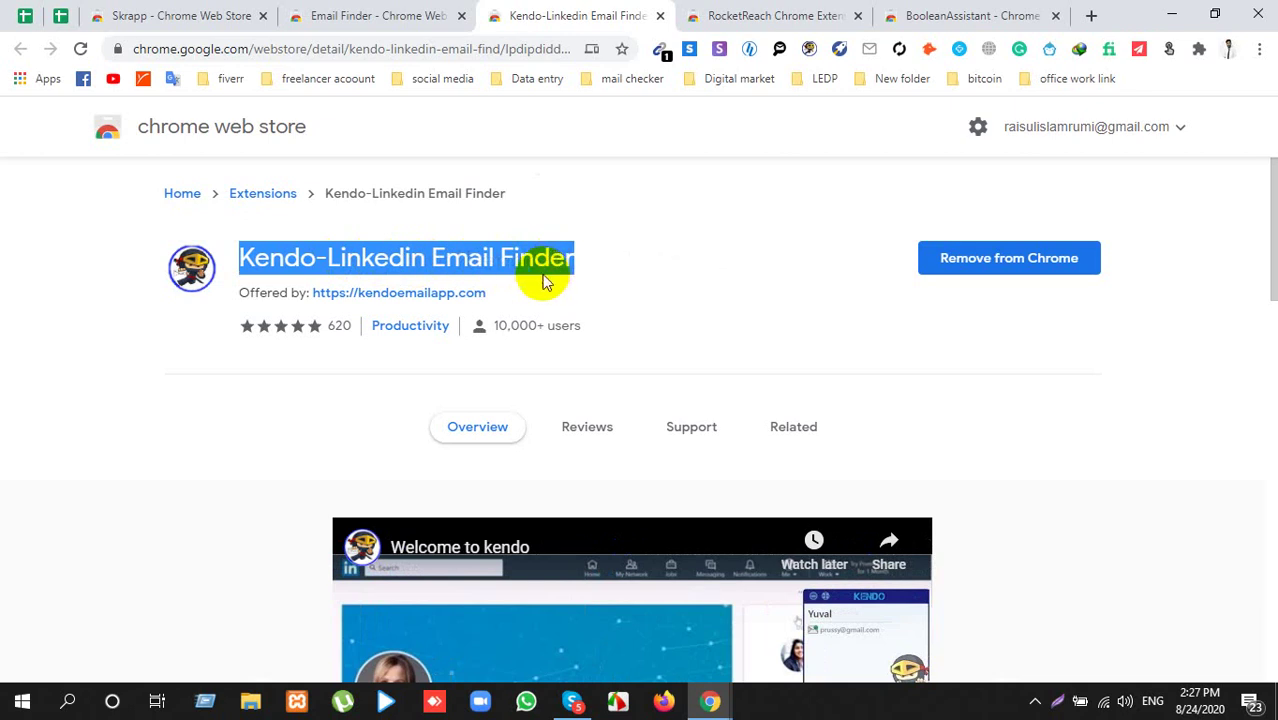
triple_click(528, 264)
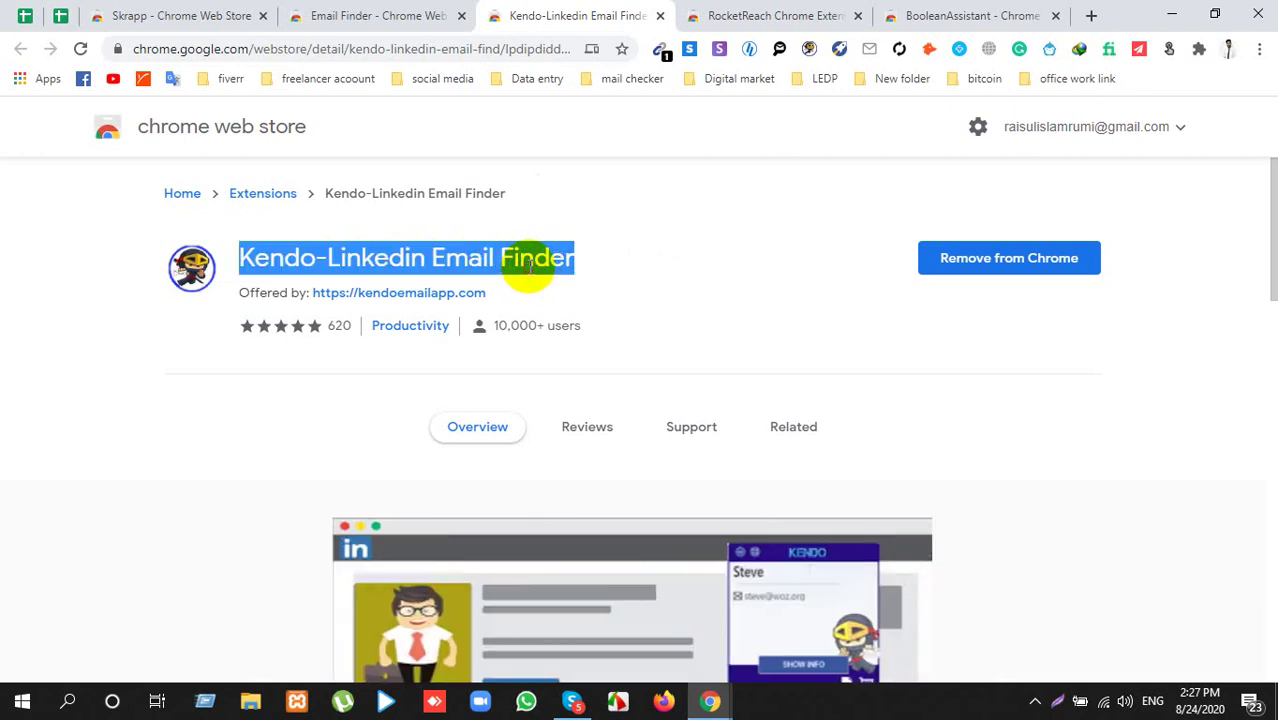
double_click(532, 250)
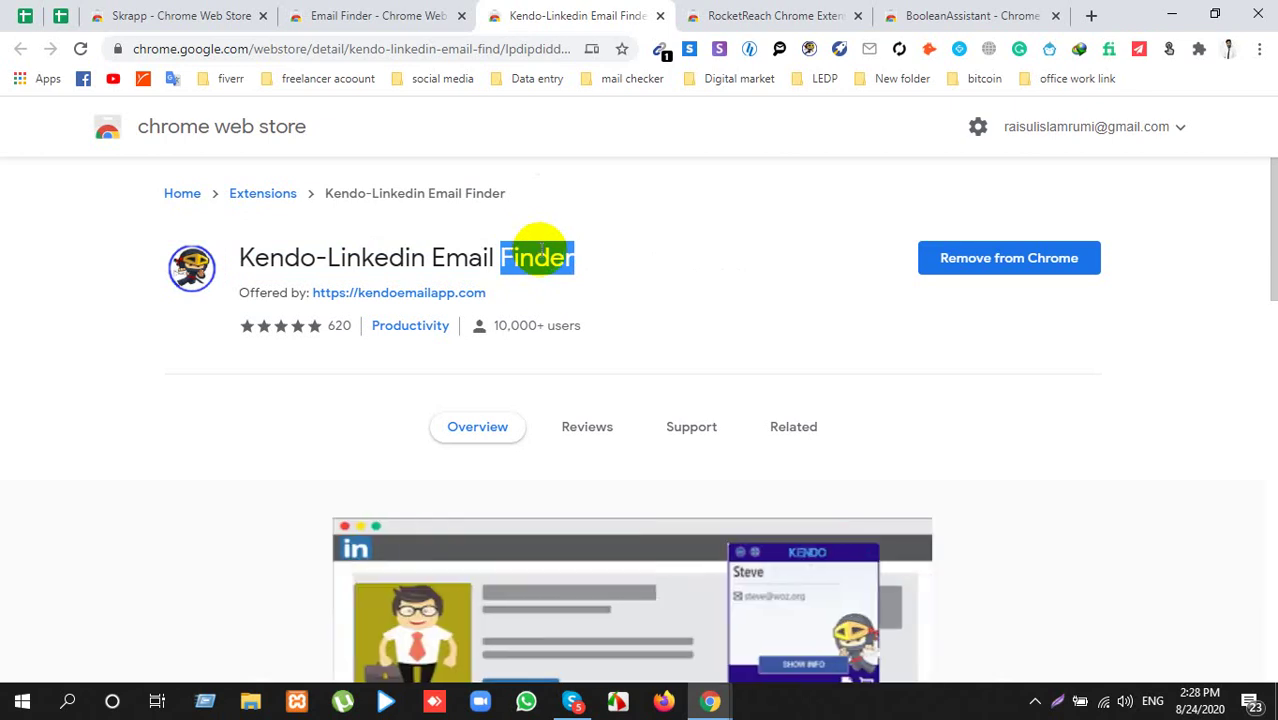
click(748, 18)
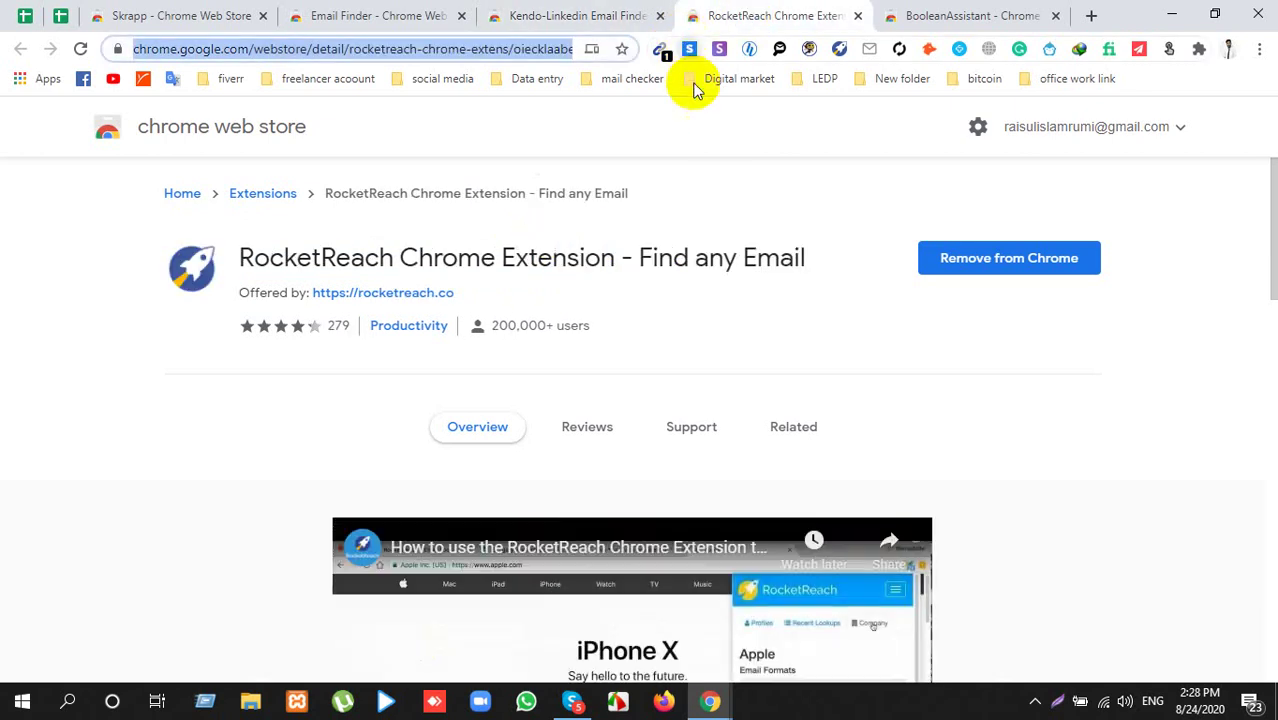
Step: Highlight parts of the RocketReach title, briefly revisit the Kendo page, and come back
drag(243, 257, 820, 260)
click(809, 270)
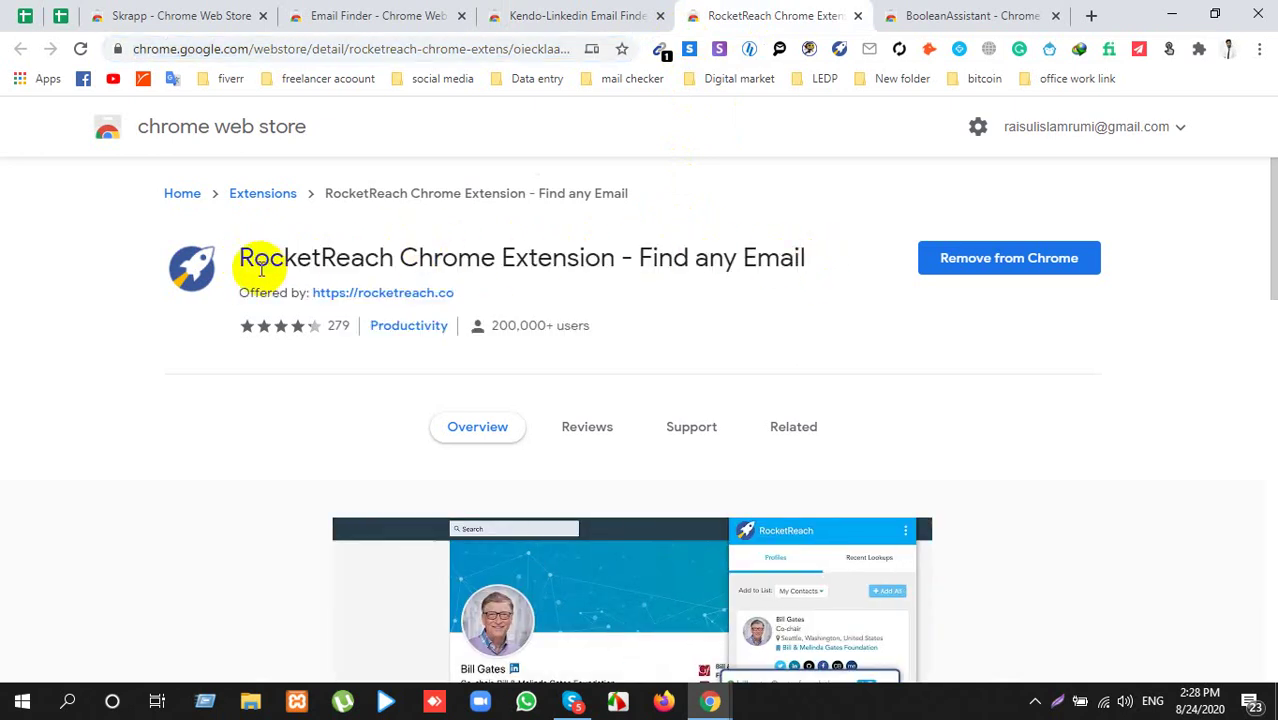
drag(240, 257, 785, 271)
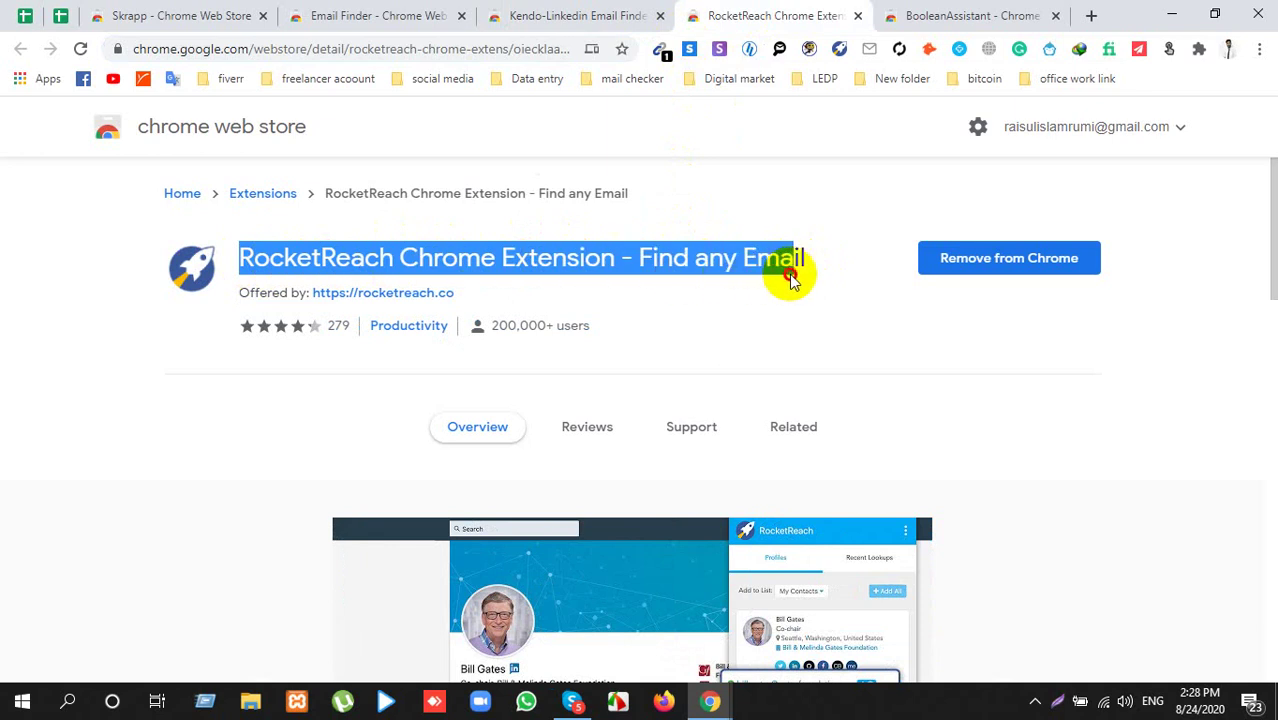
double_click(714, 260)
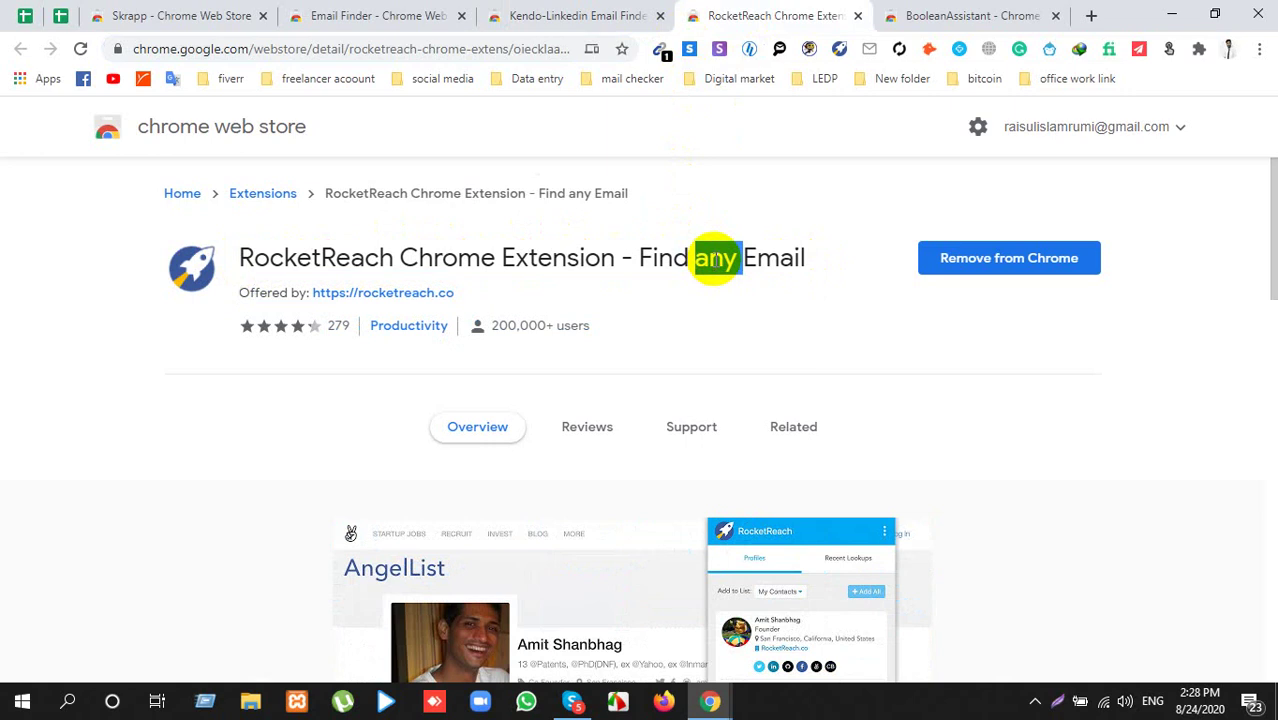
click(516, 14)
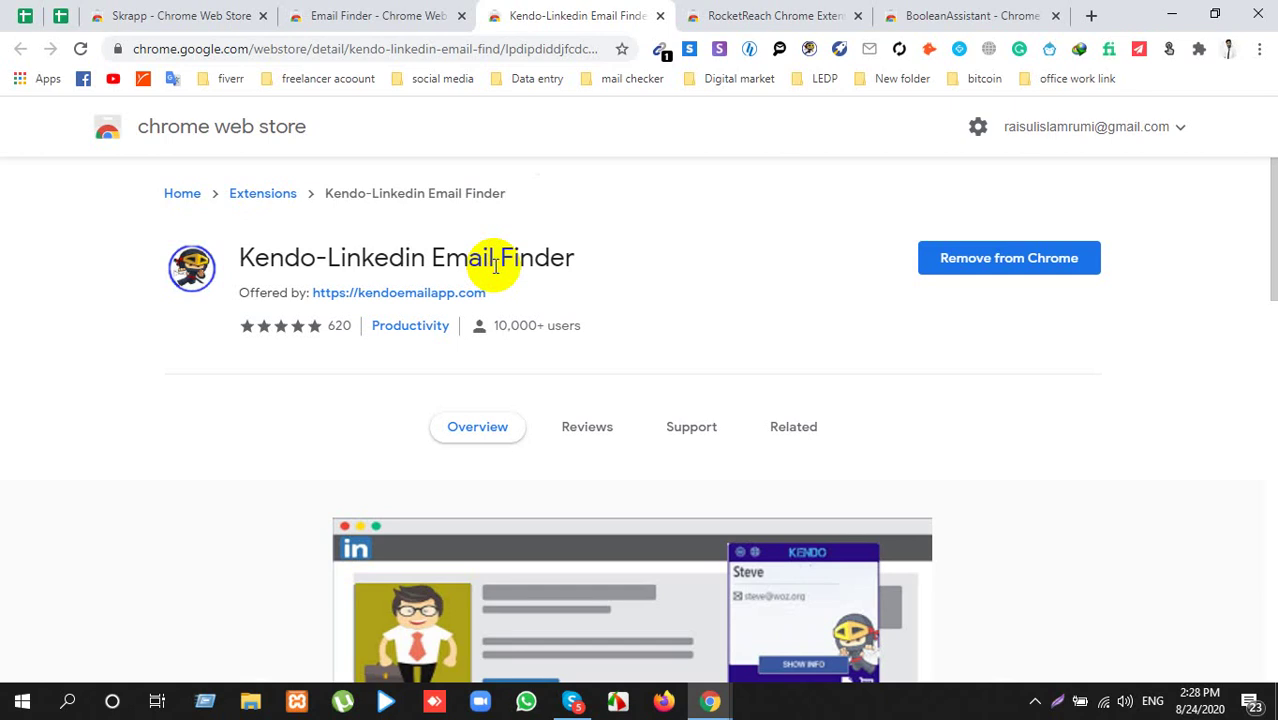
click(775, 14)
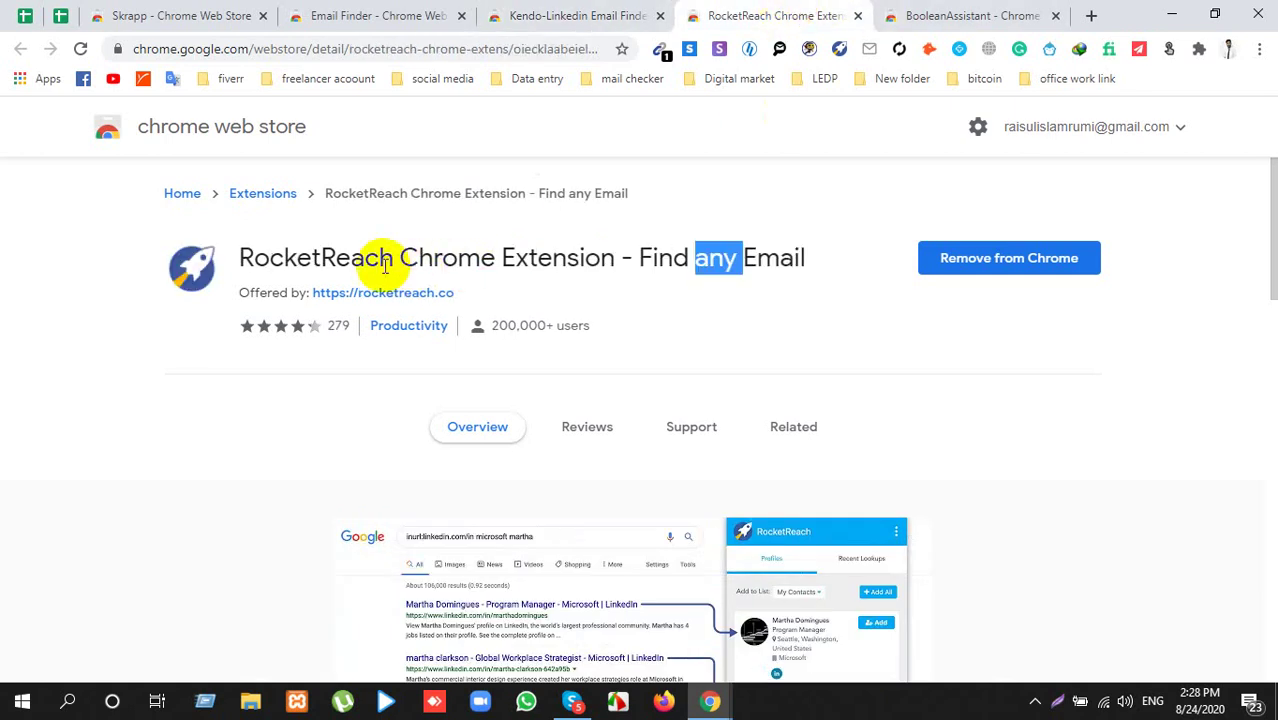
Step: Highlight most of the RocketReach title and the word 'Chrome', scrolling the listing
drag(284, 257, 742, 257)
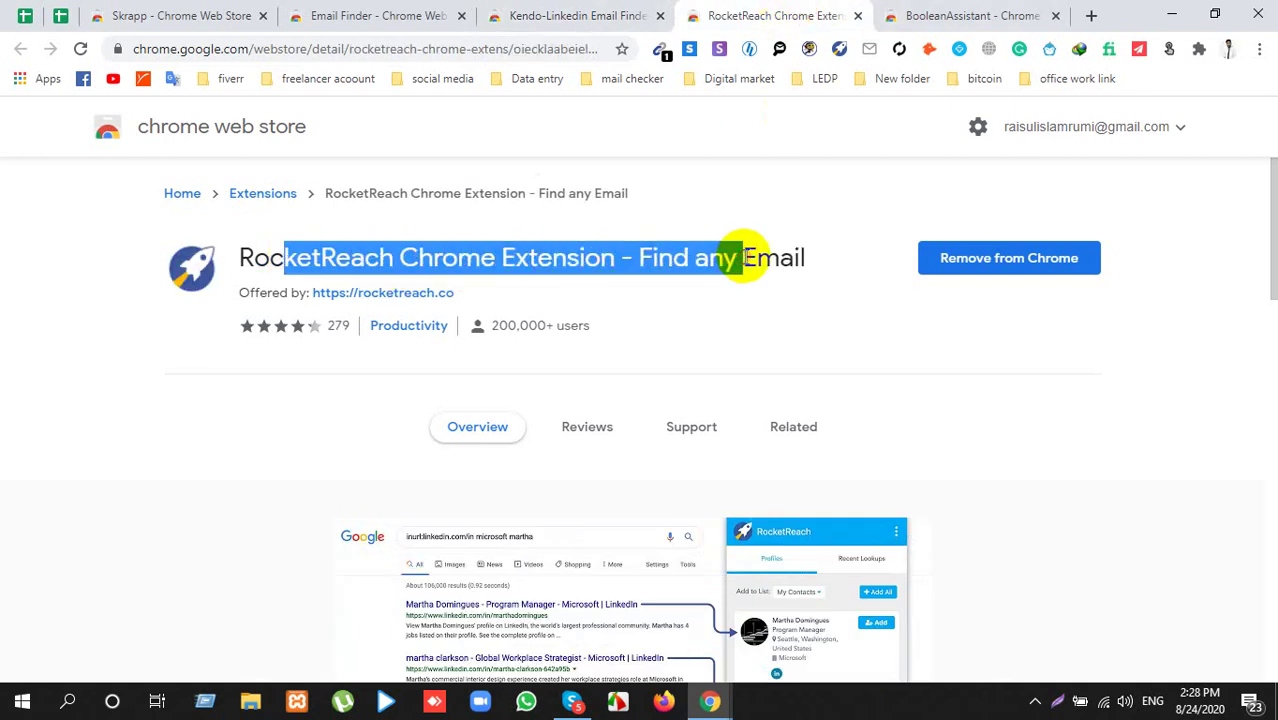
scroll(743, 263, down, 1)
scroll(743, 263, down, 1)
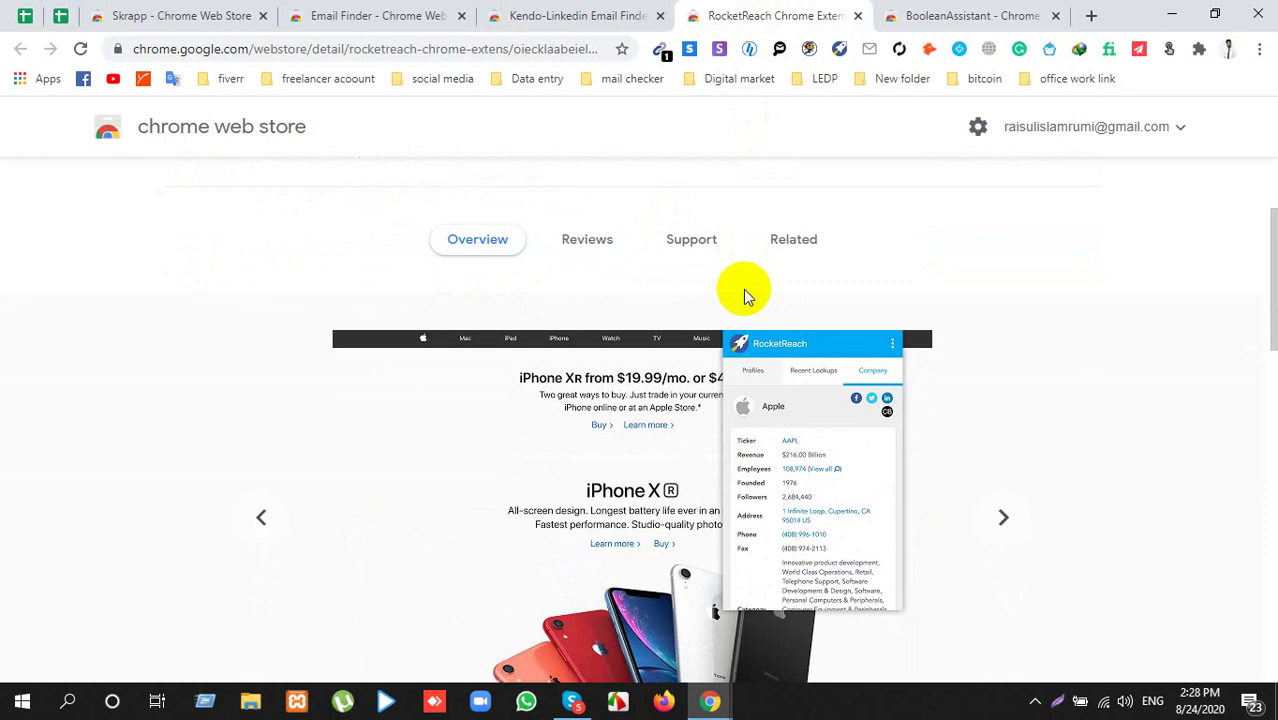
scroll(688, 391, up, 2)
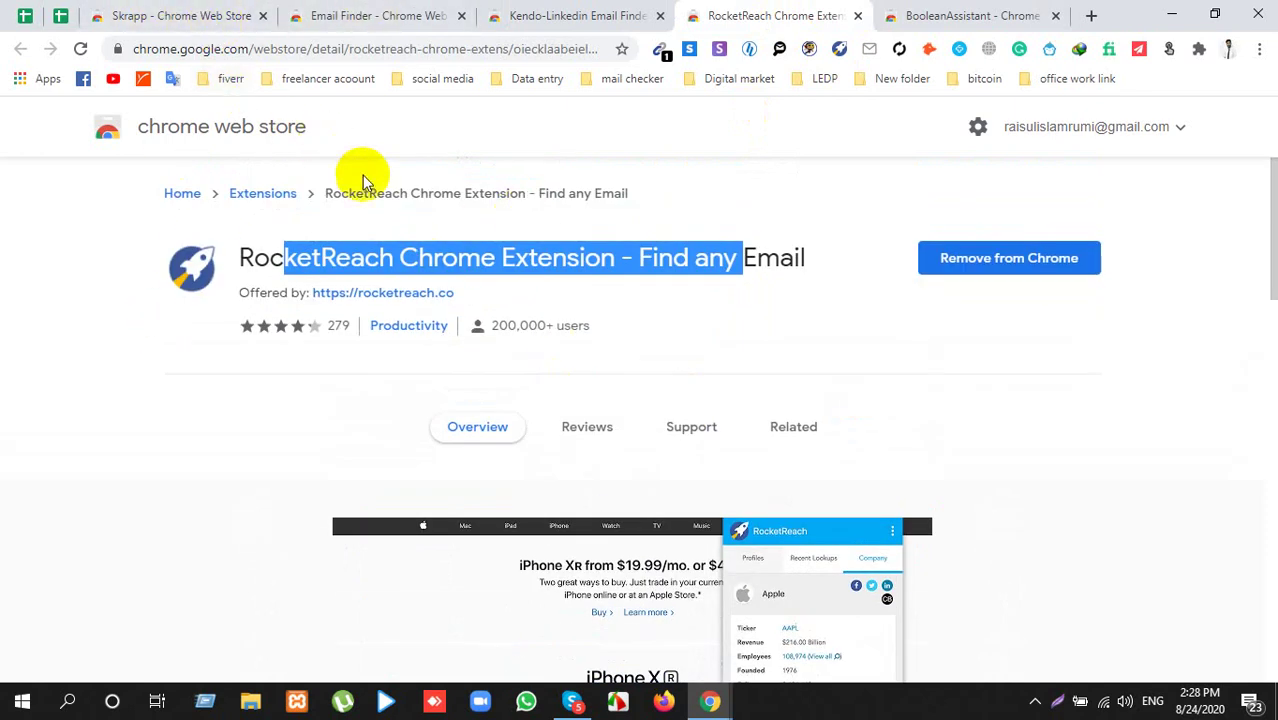
double_click(452, 257)
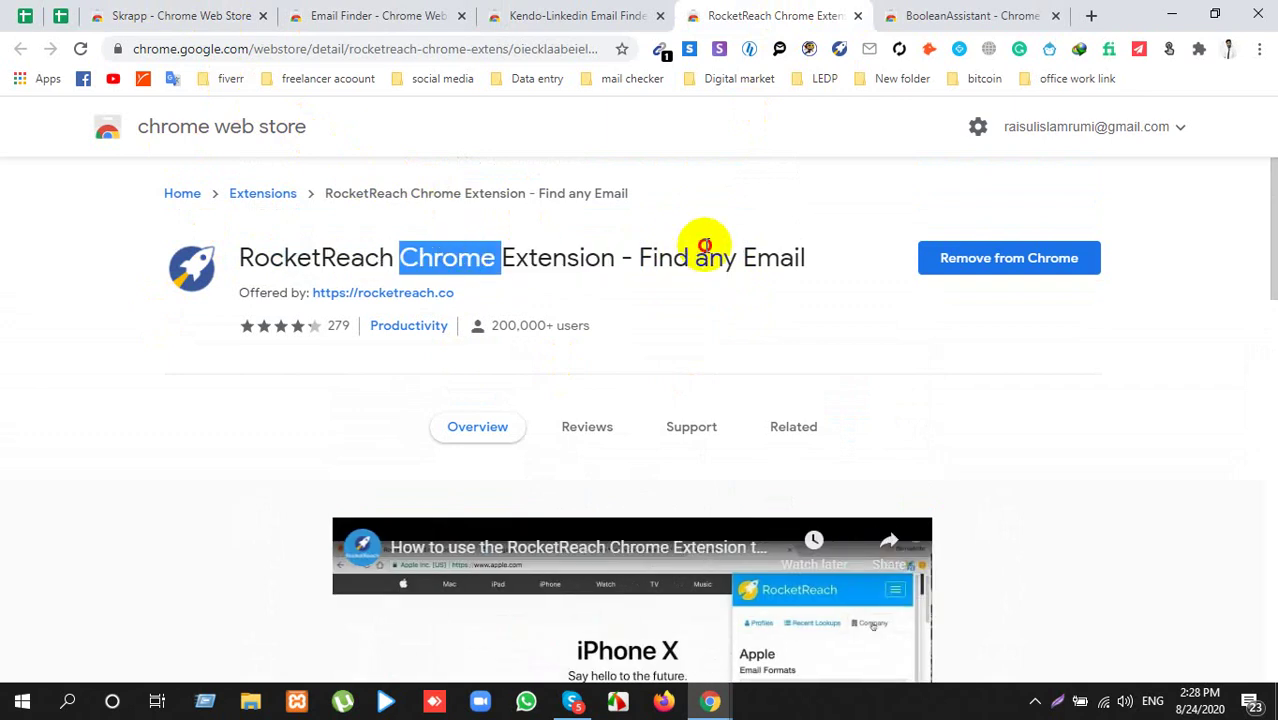
click(705, 246)
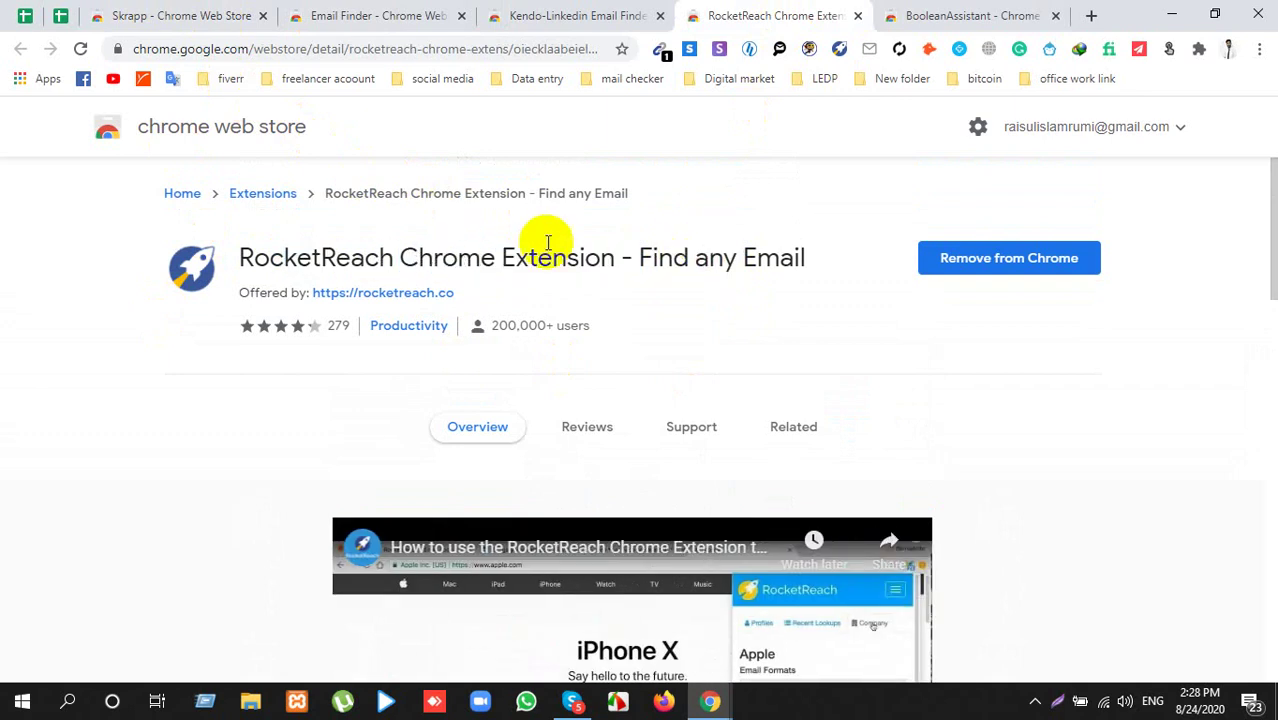
Step: Select the RocketReach title and publisher line and the word 'Extension', then go to BooleanAssistant
click(255, 256)
drag(255, 256, 597, 262)
double_click(597, 262)
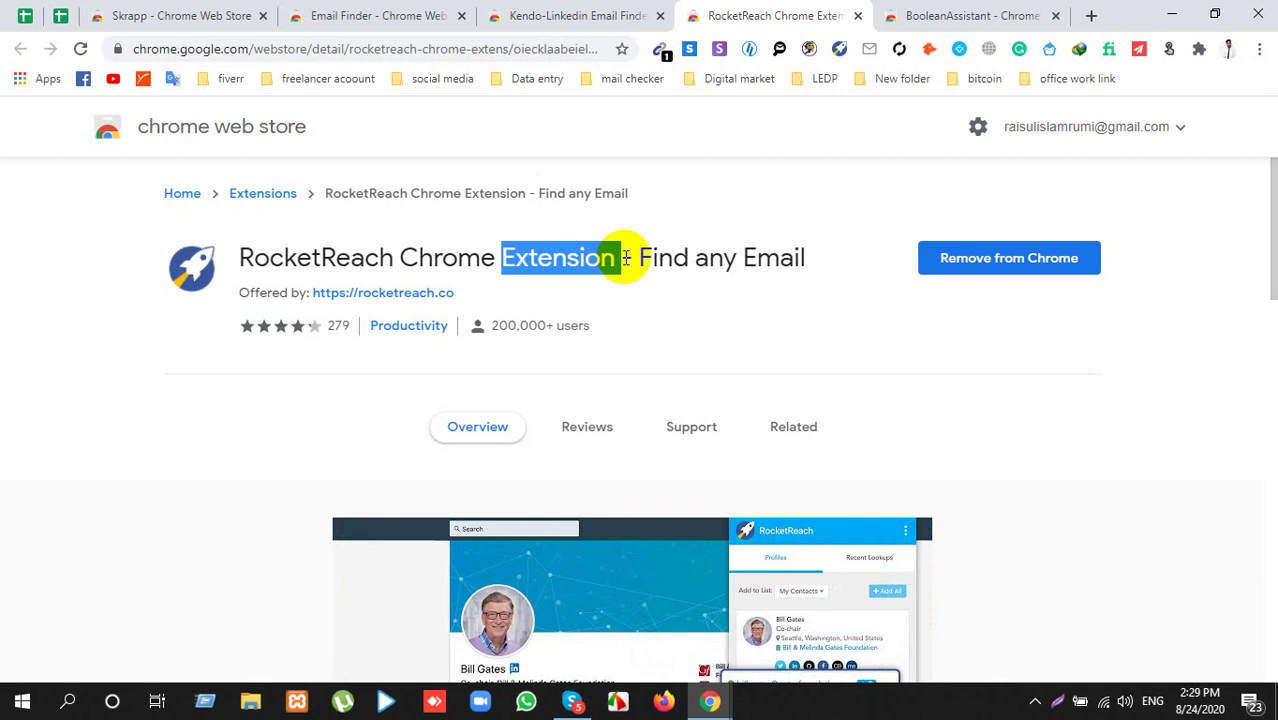
click(685, 252)
click(935, 14)
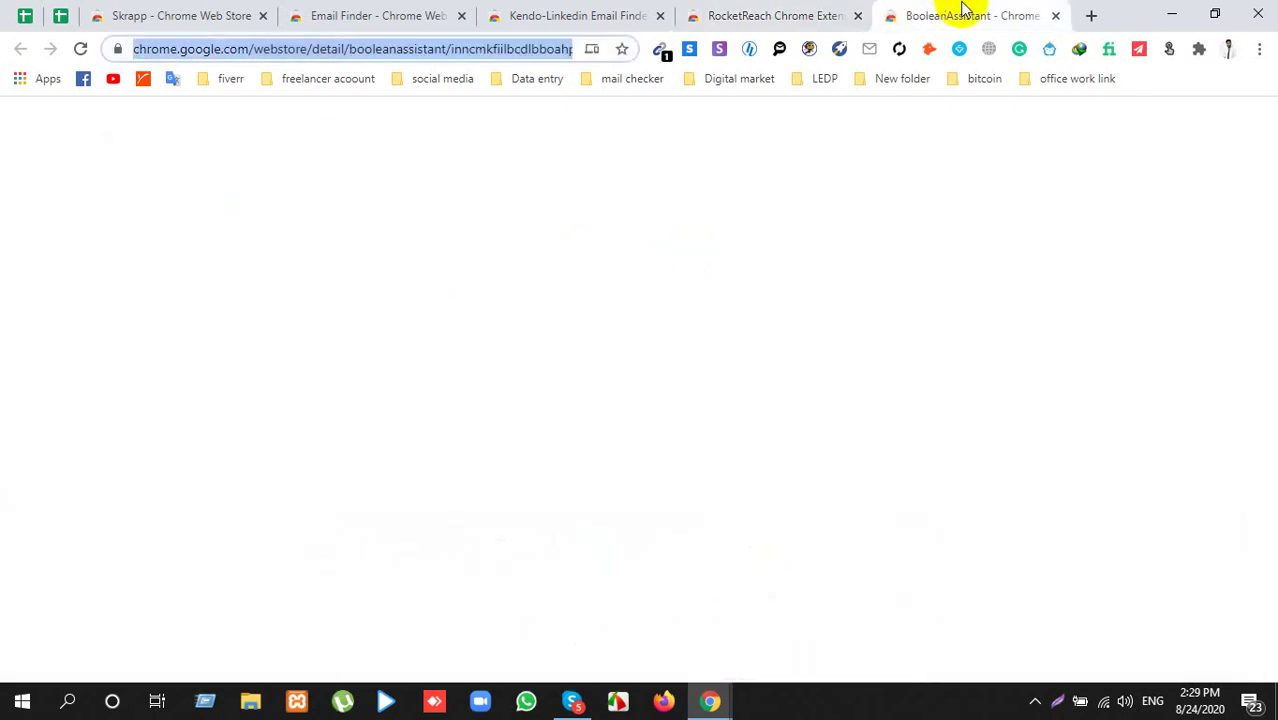
Step: Review the BooleanAssistant page and its 6,000+ users count, then close the Skrapp tab
double_click(320, 257)
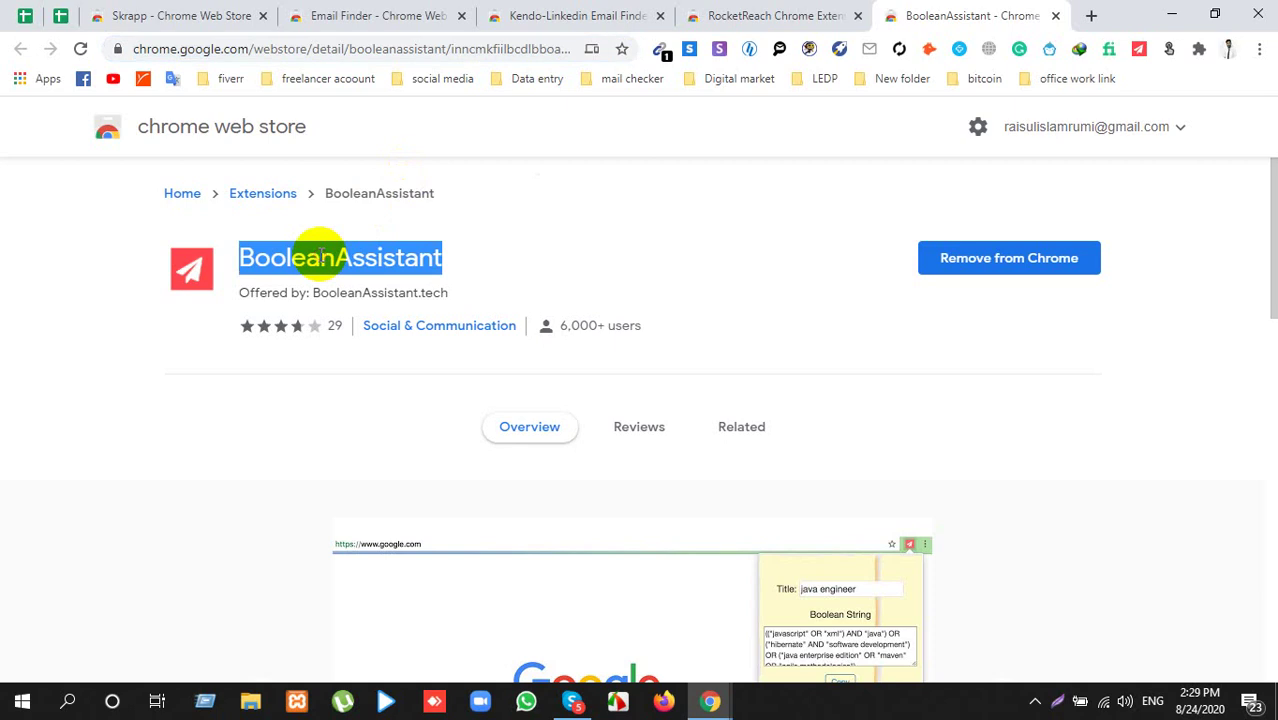
scroll(644, 297, down, 3)
scroll(644, 297, down, 1)
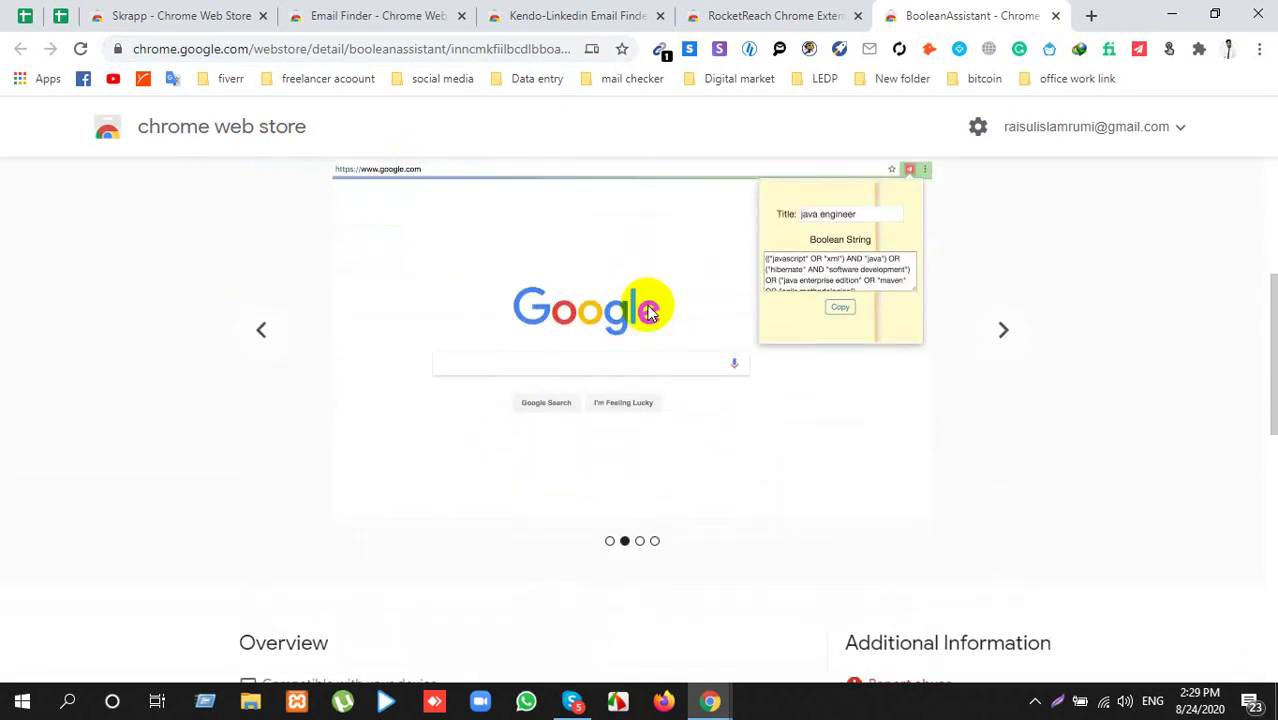
scroll(655, 305, up, 3)
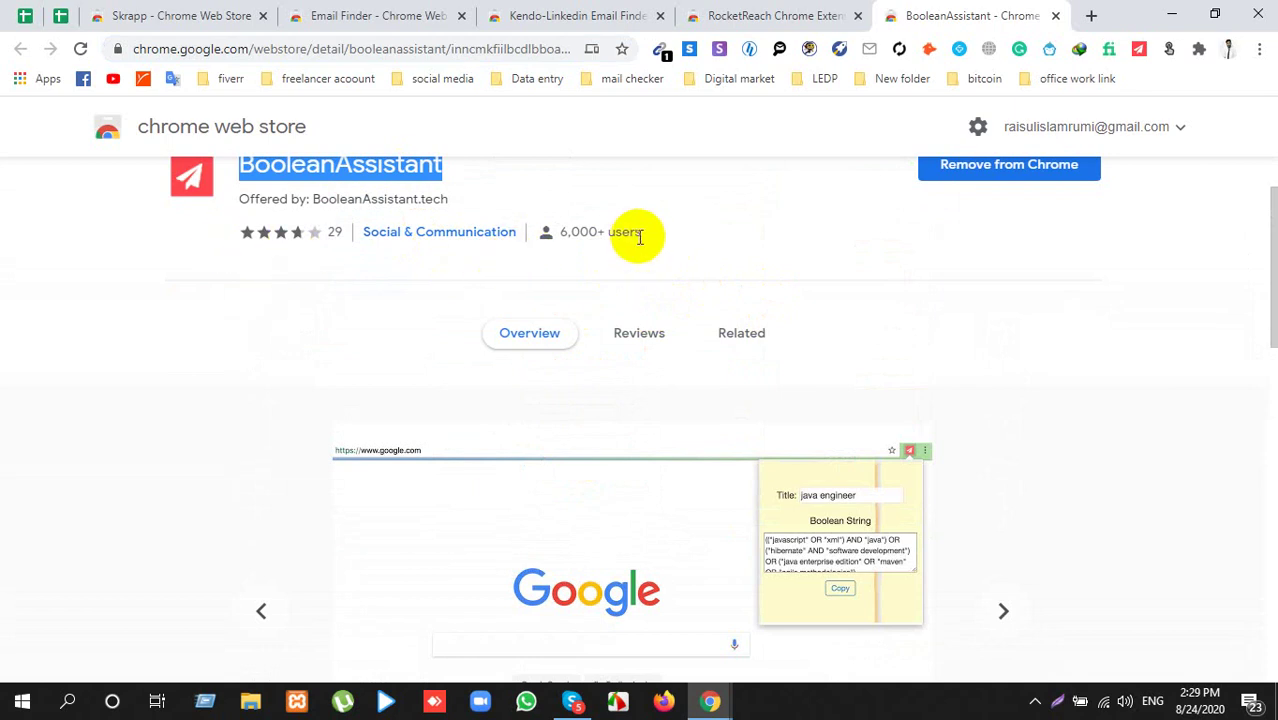
drag(643, 232, 558, 232)
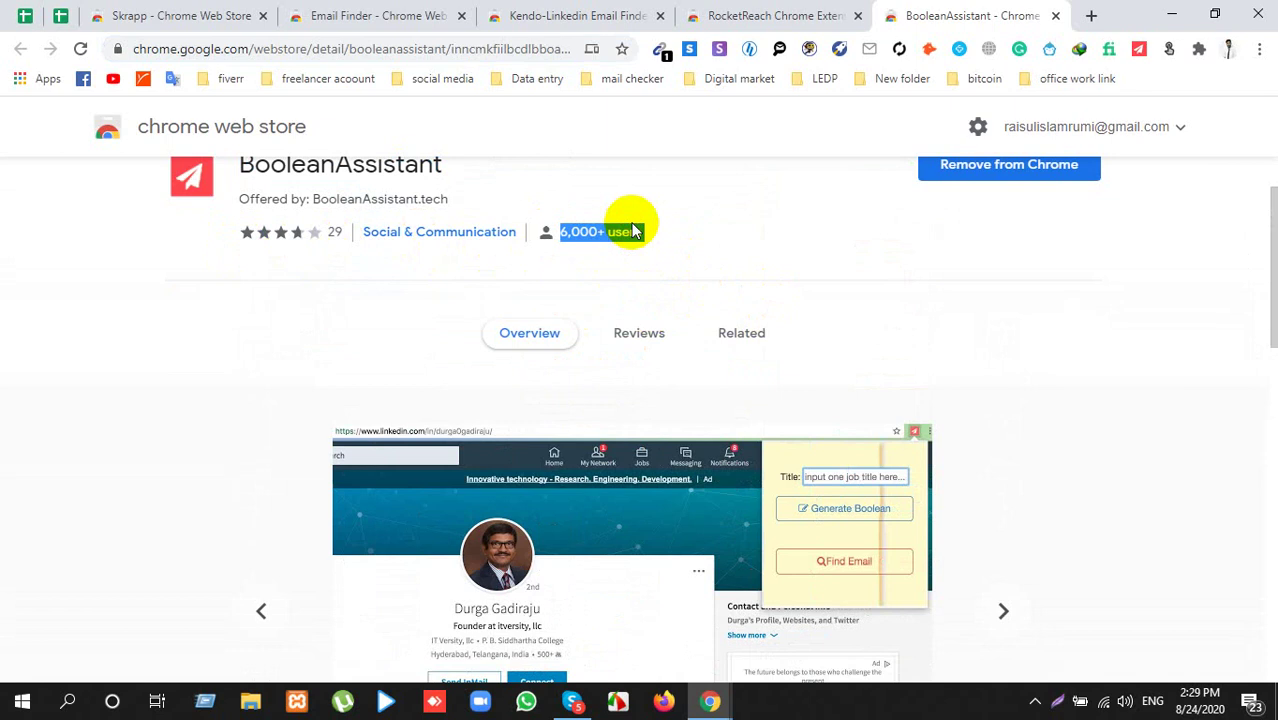
click(630, 228)
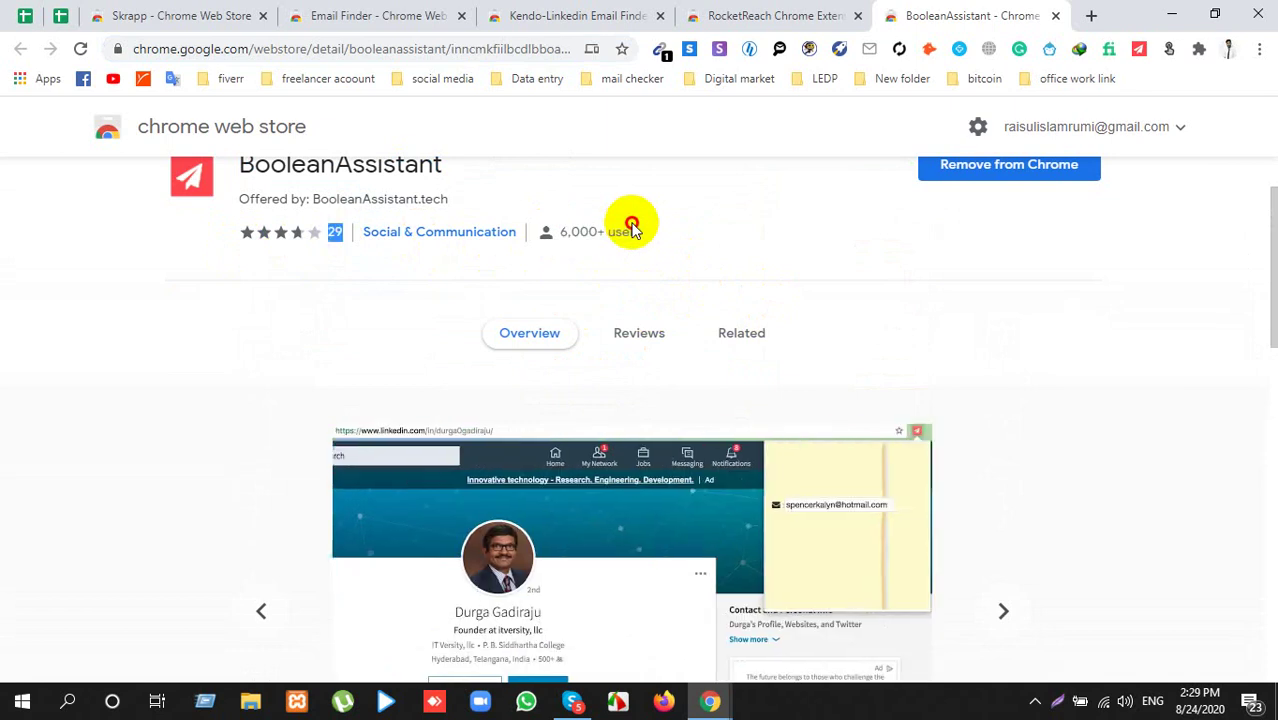
click(255, 17)
click(262, 16)
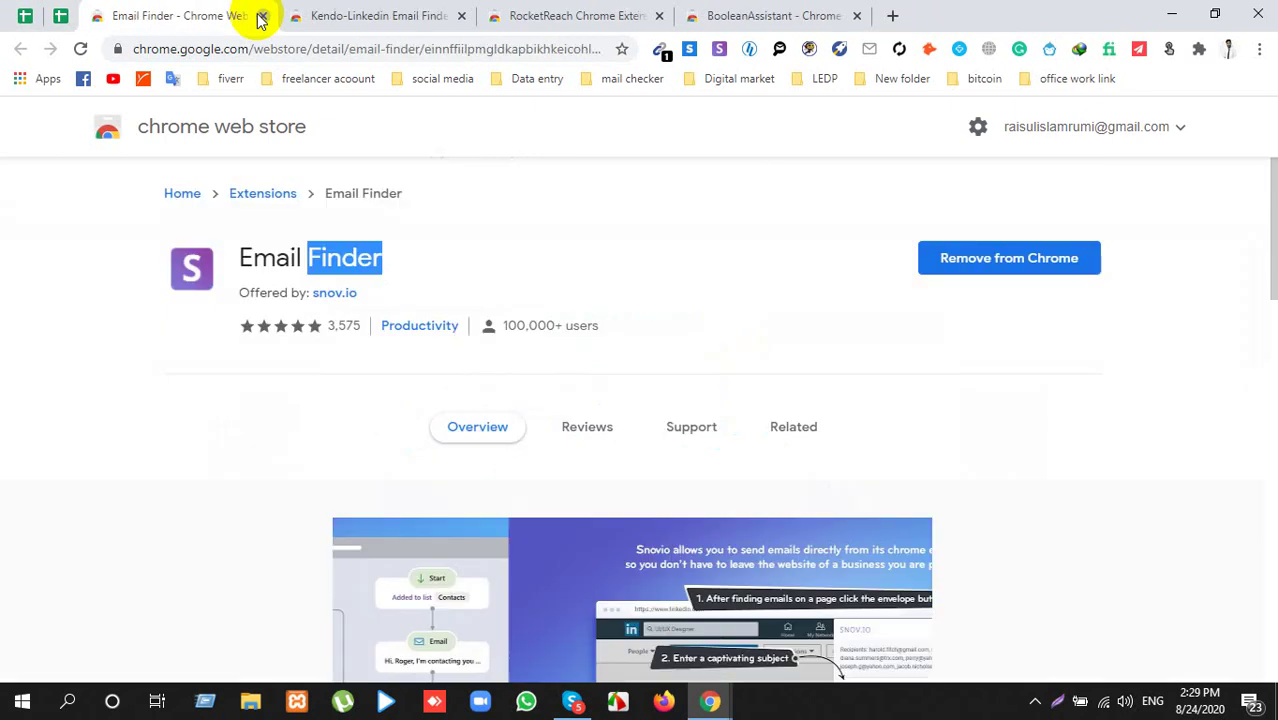
Step: Close the Email Finder, Kendo, RocketReach and BooleanAssistant tabs and open a new tab
click(262, 16)
click(262, 16)
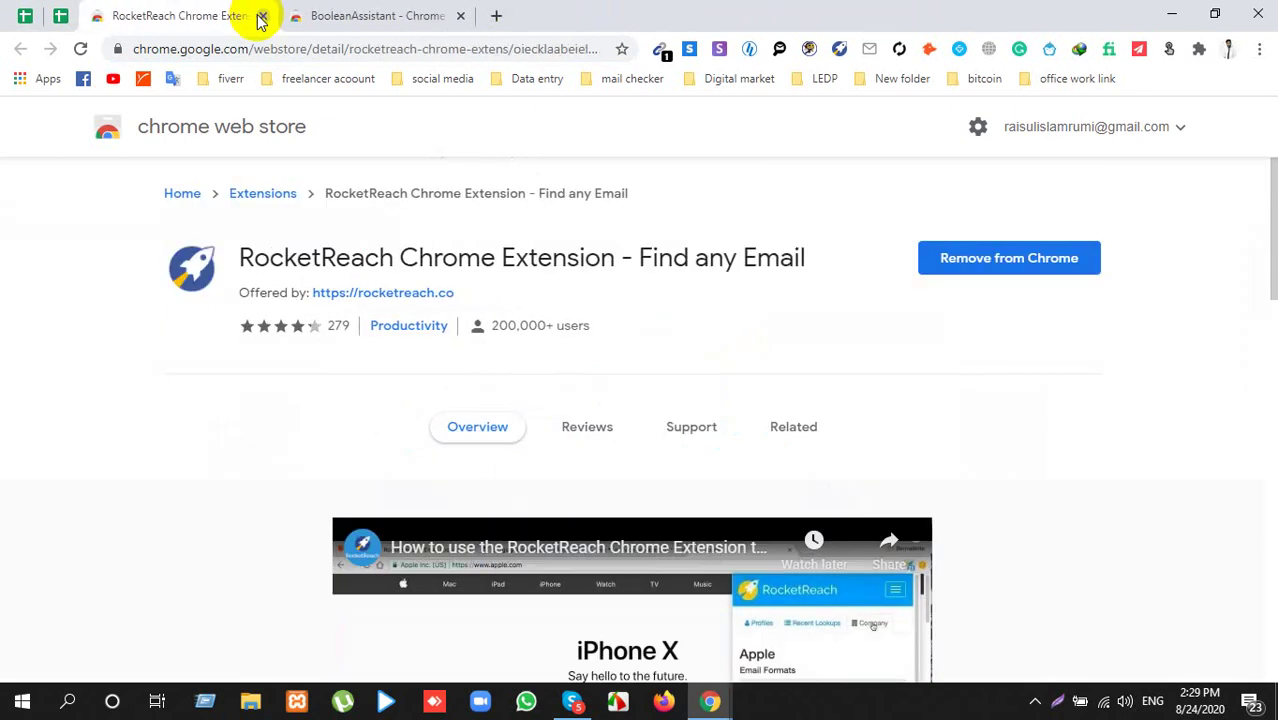
click(260, 16)
click(260, 16)
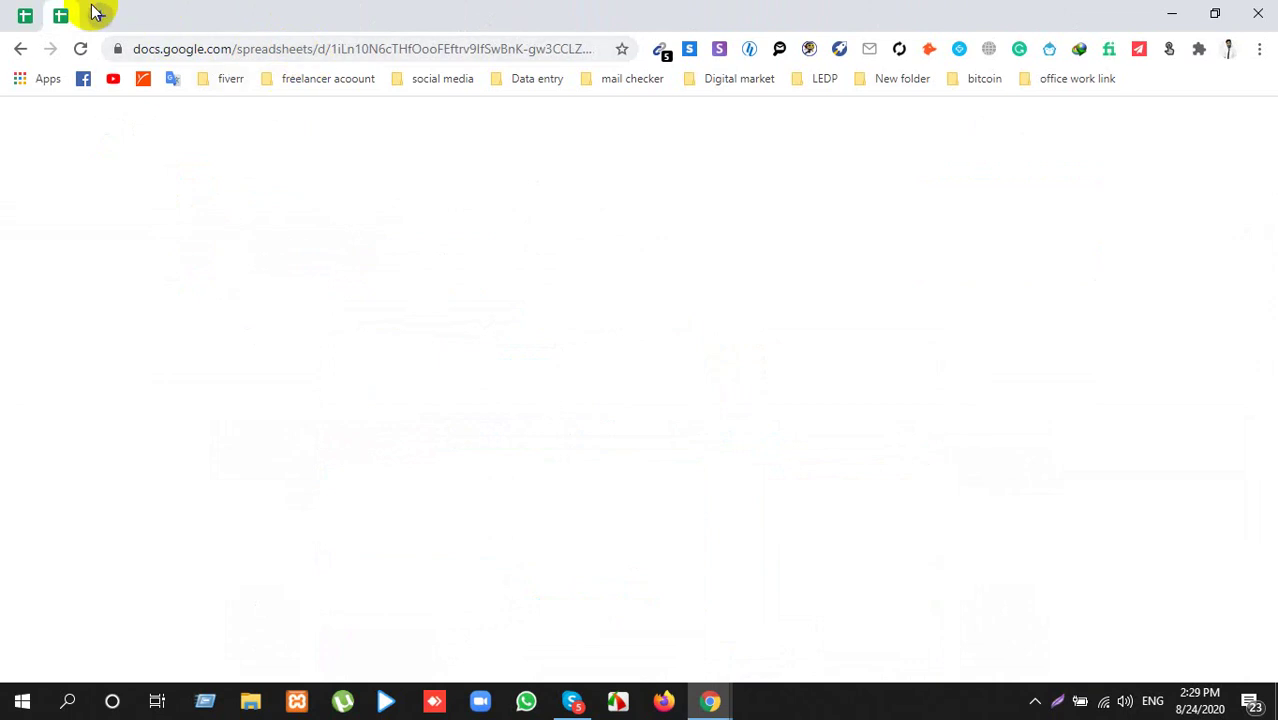
key(ctrl+t)
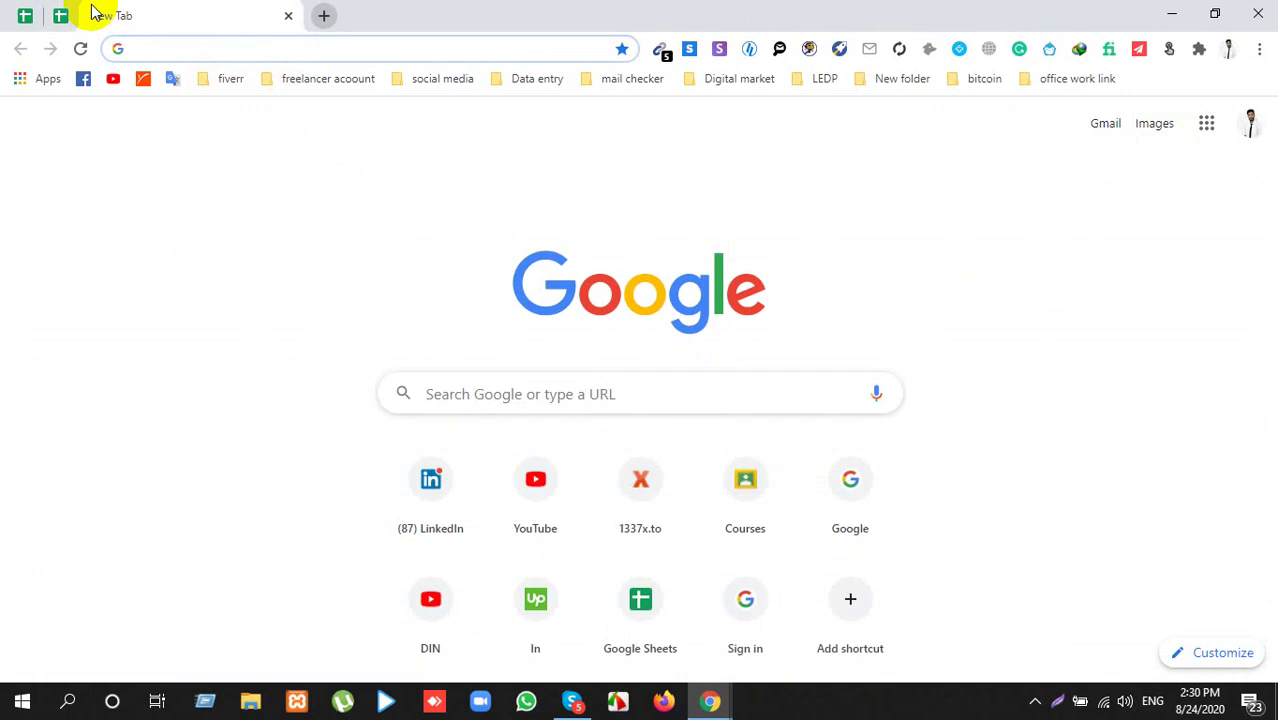
Step: Open LinkedIn from the social media bookmarks and limit a search to People
click(419, 80)
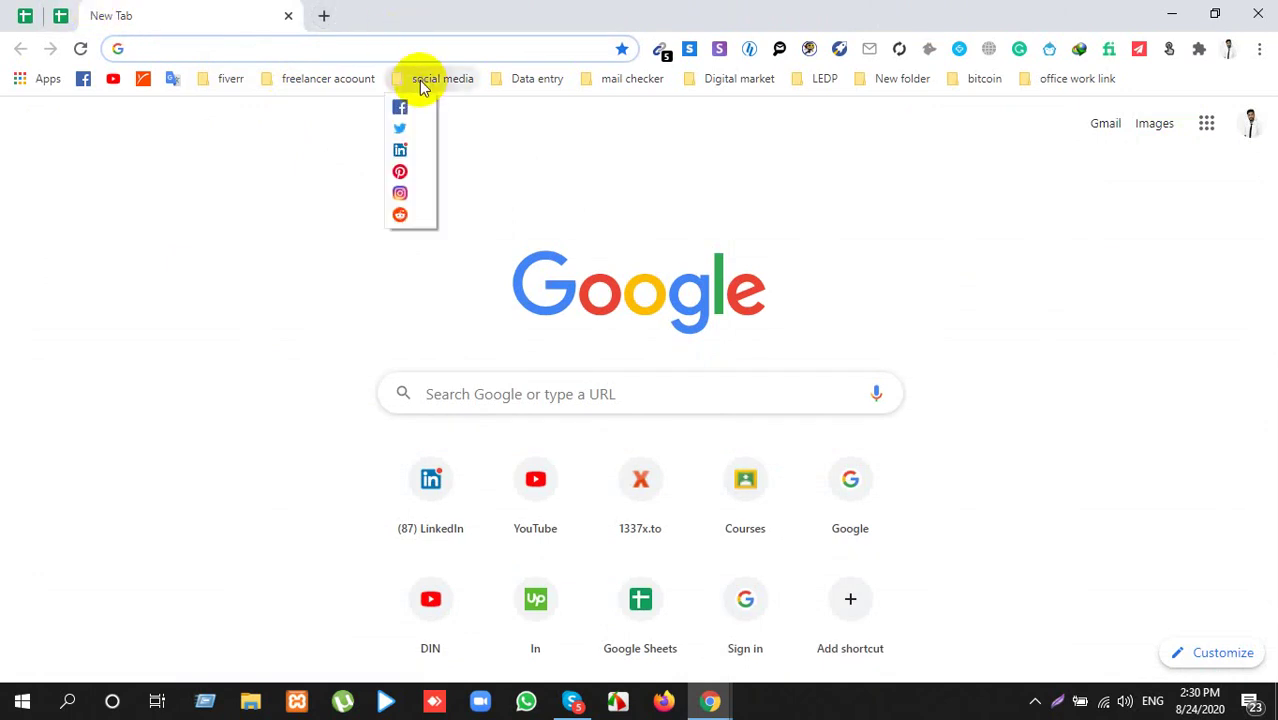
click(417, 148)
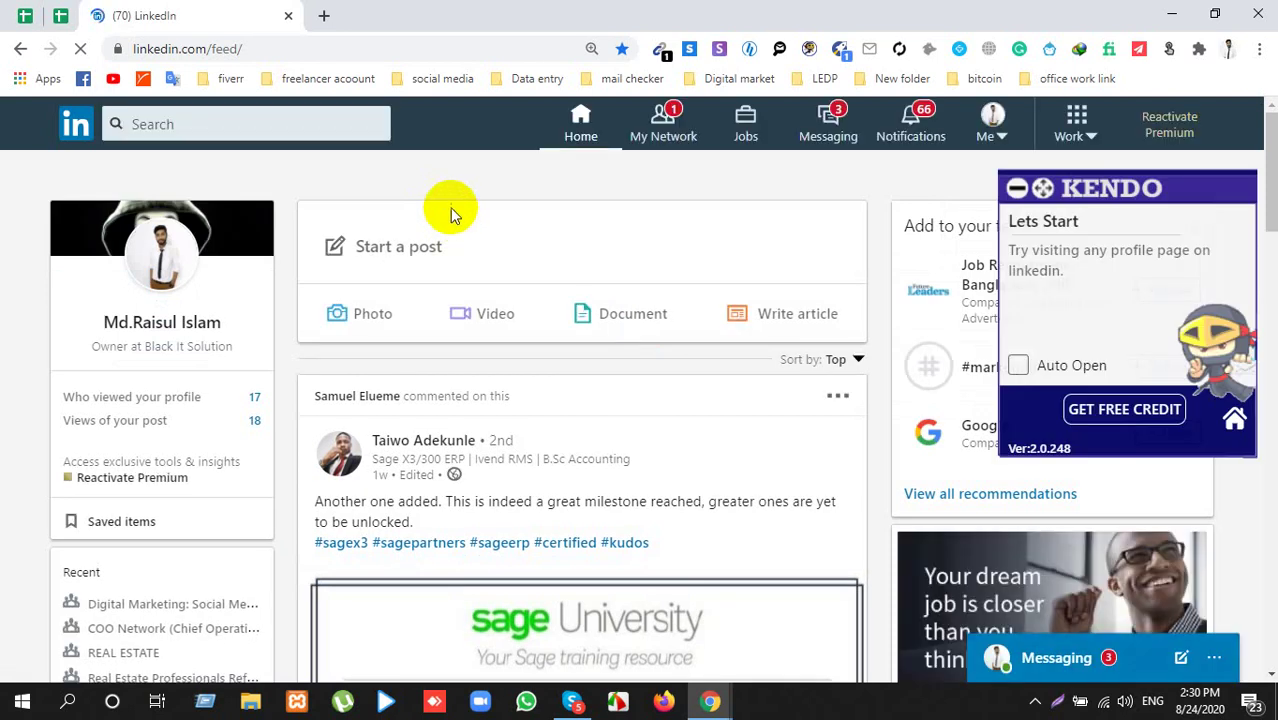
click(284, 127)
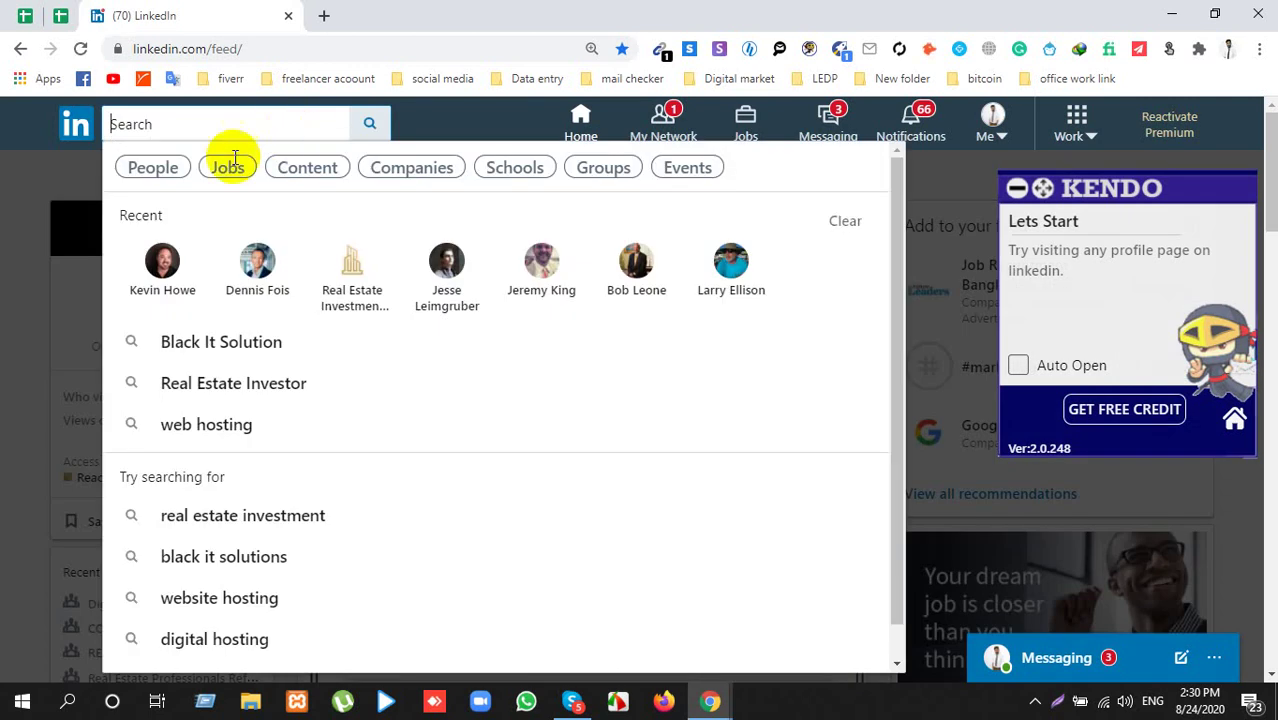
click(155, 168)
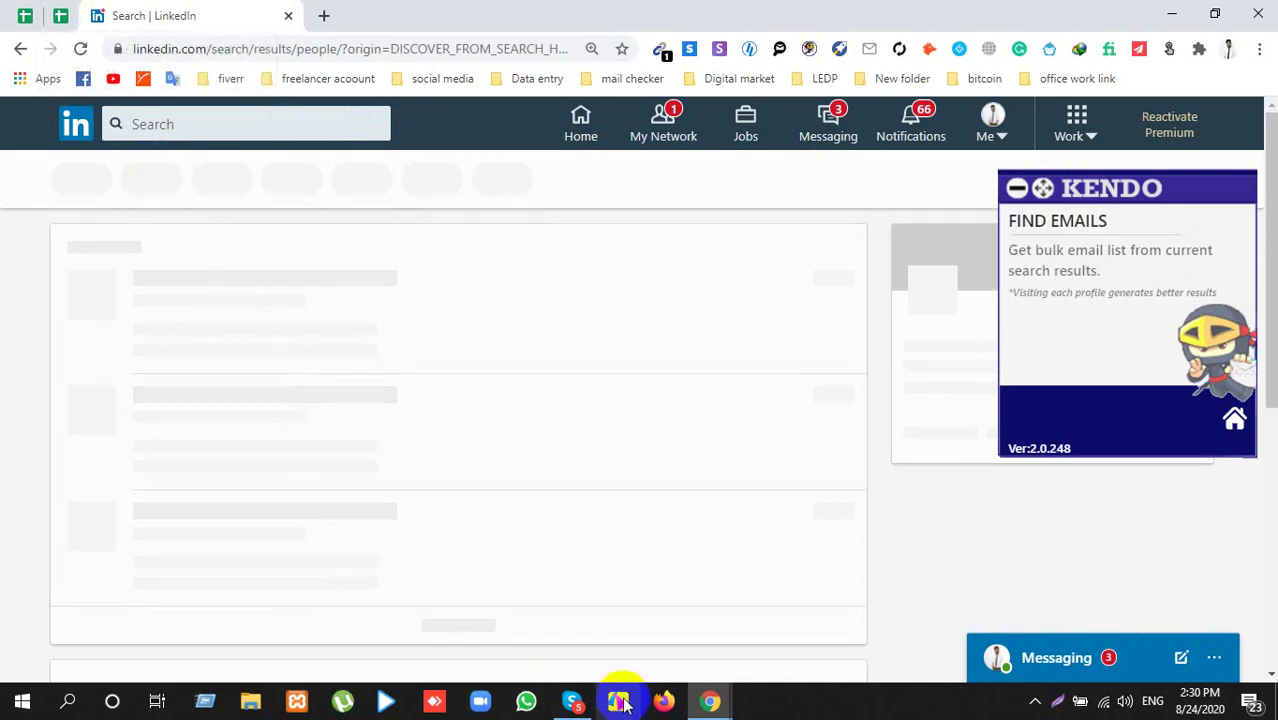
Step: Switch to the Google Meet window, dismiss the join request, then bring back the LinkedIn search page
mouse_move(693, 697)
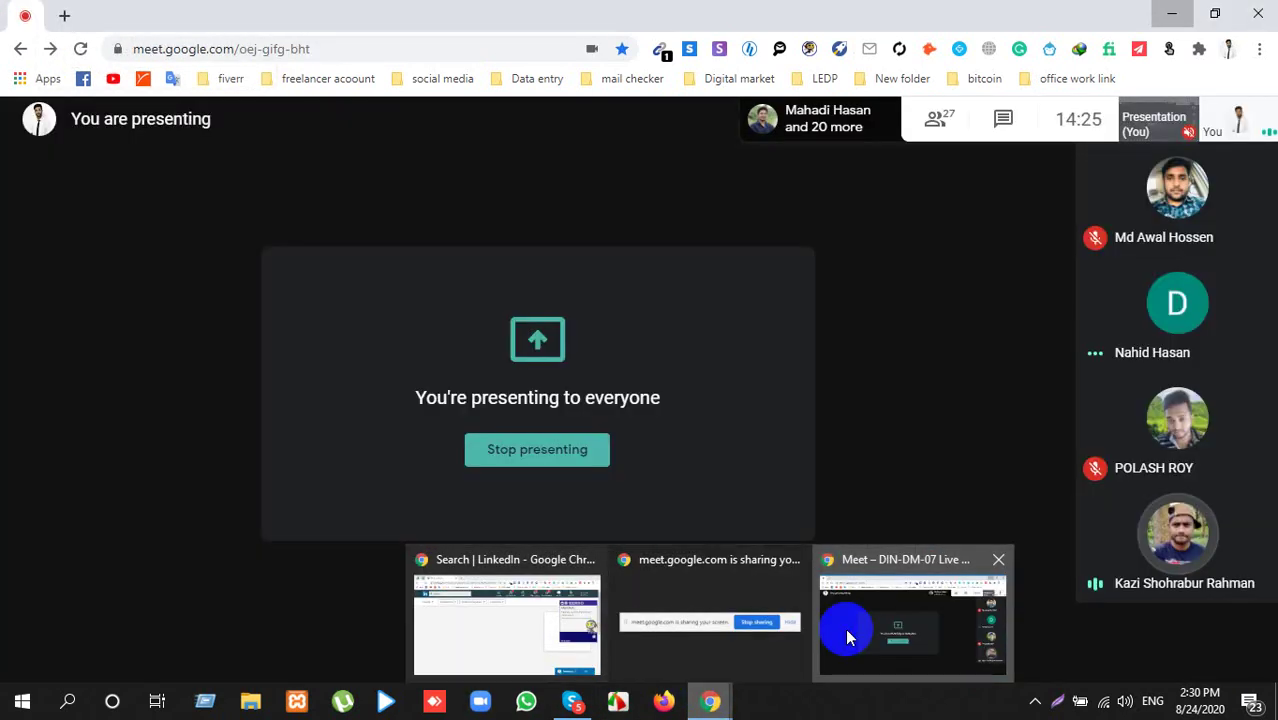
click(850, 634)
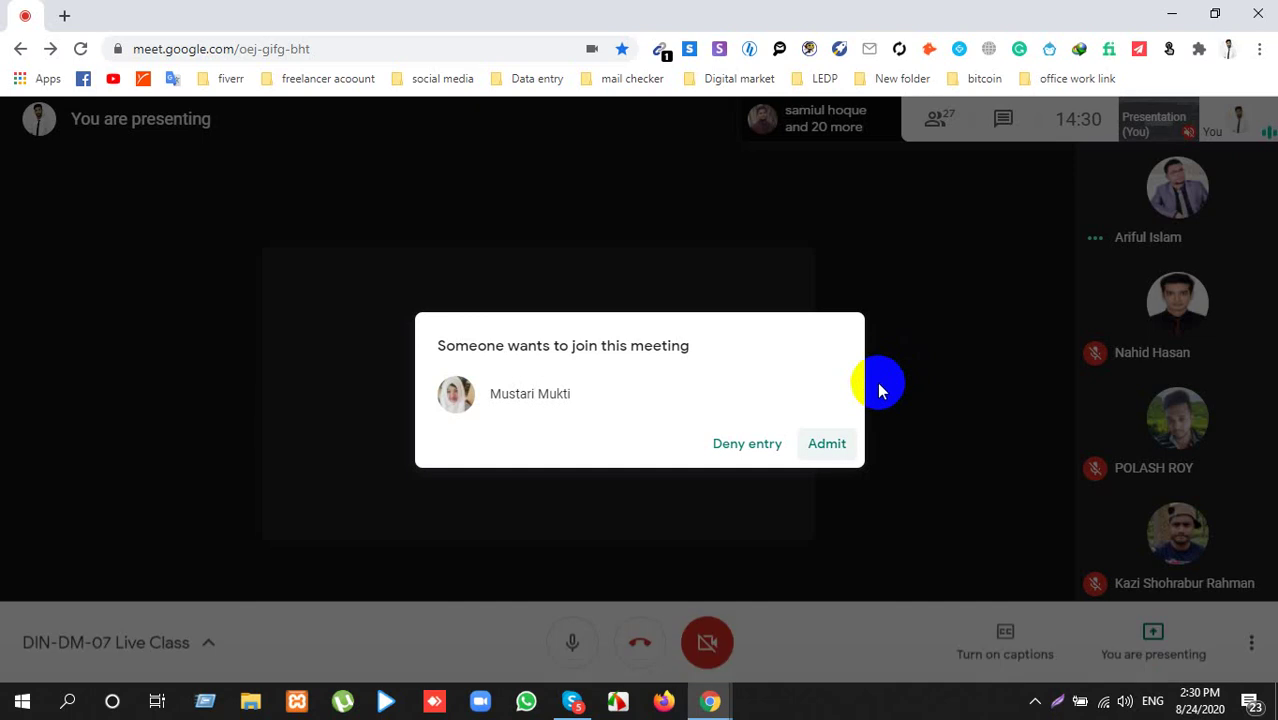
click(877, 382)
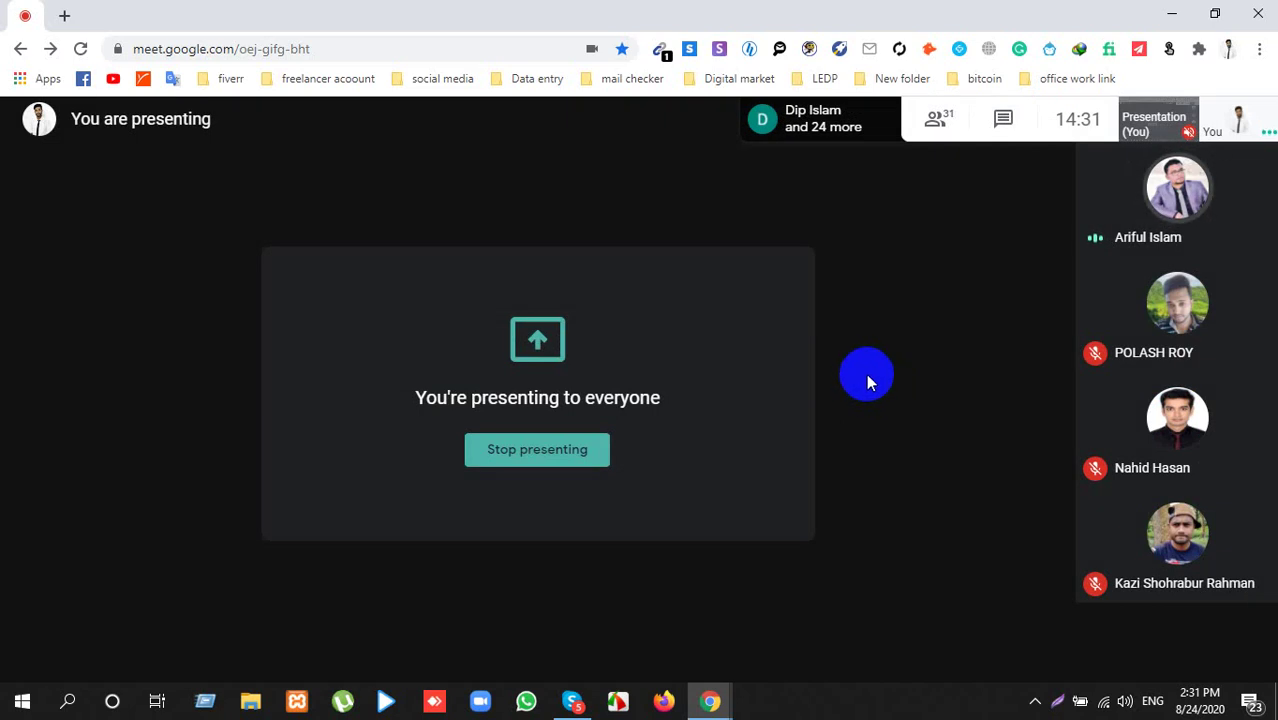
click(1035, 701)
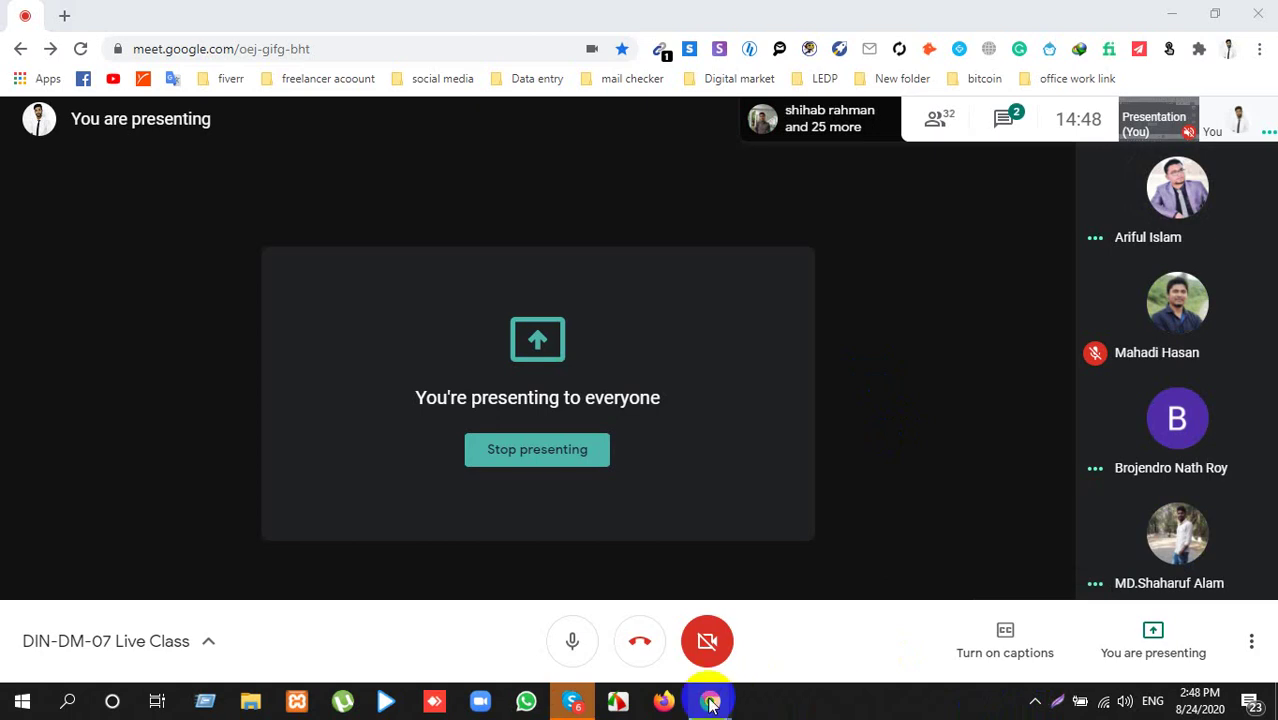
mouse_move(710, 701)
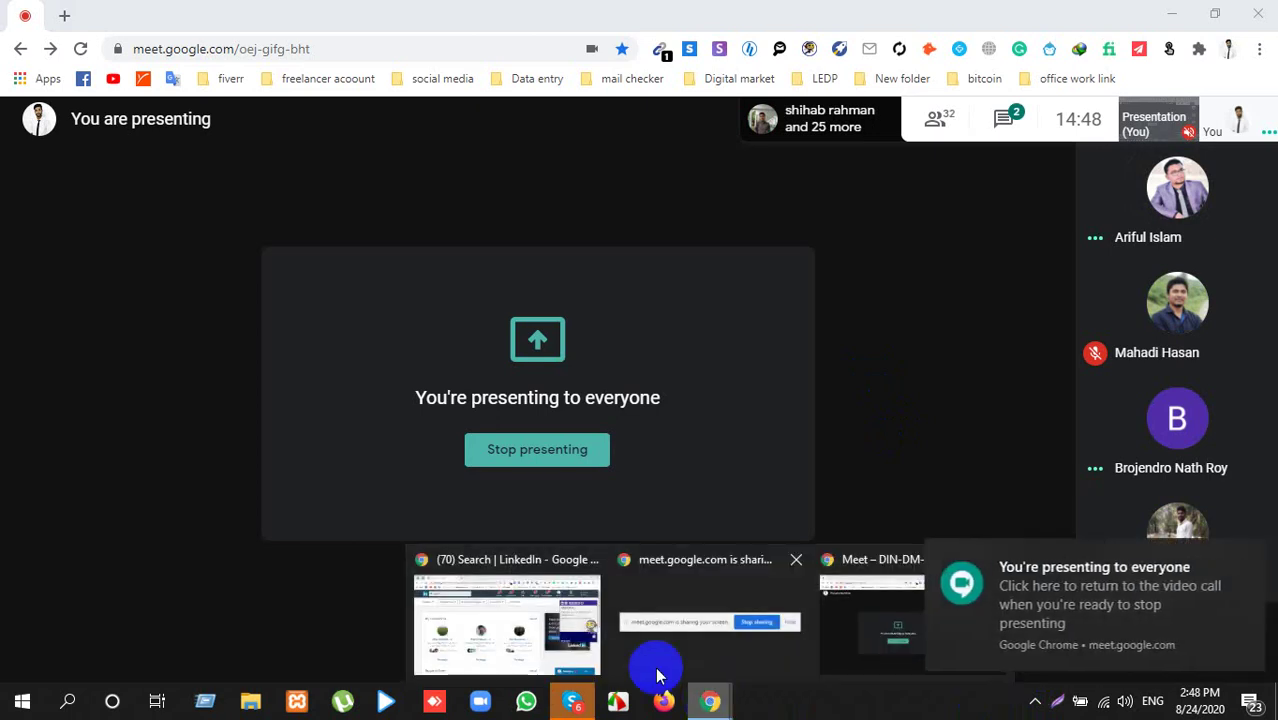
click(521, 603)
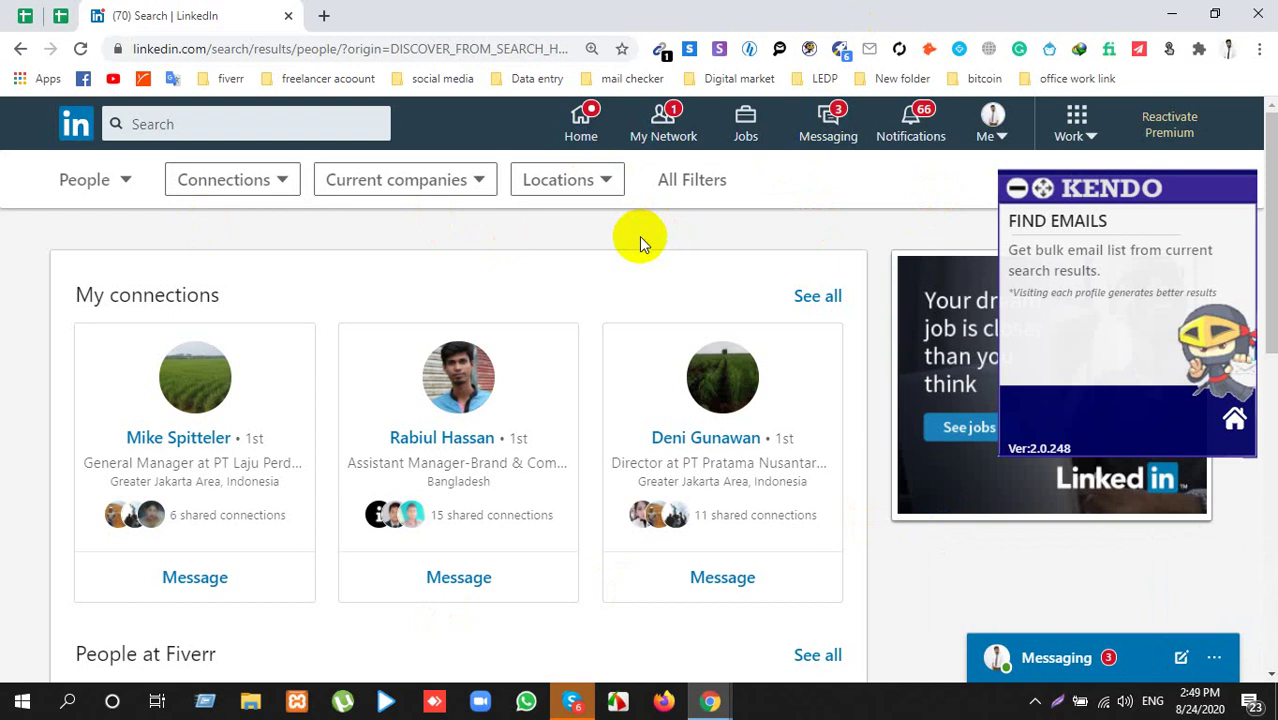
Step: Open the New Microsoft Excel Worksheet lead file, maximize it, then return to LinkedIn
click(1171, 13)
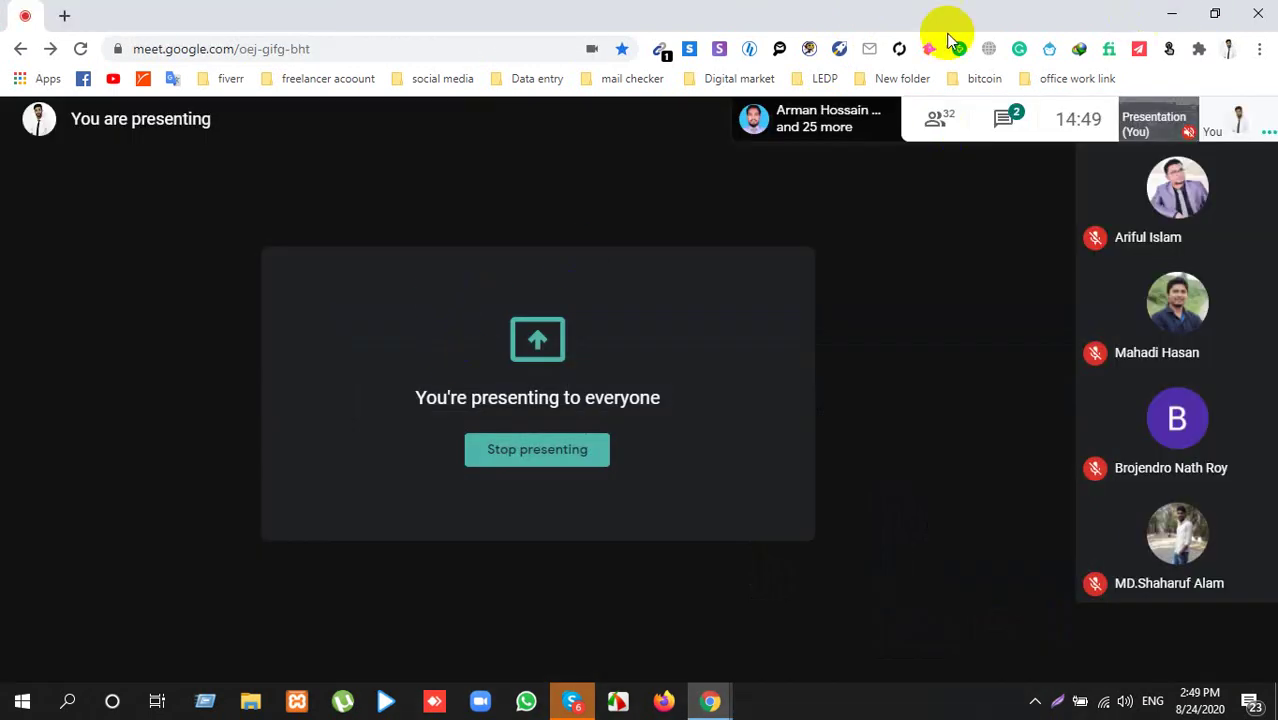
click(1171, 13)
click(662, 228)
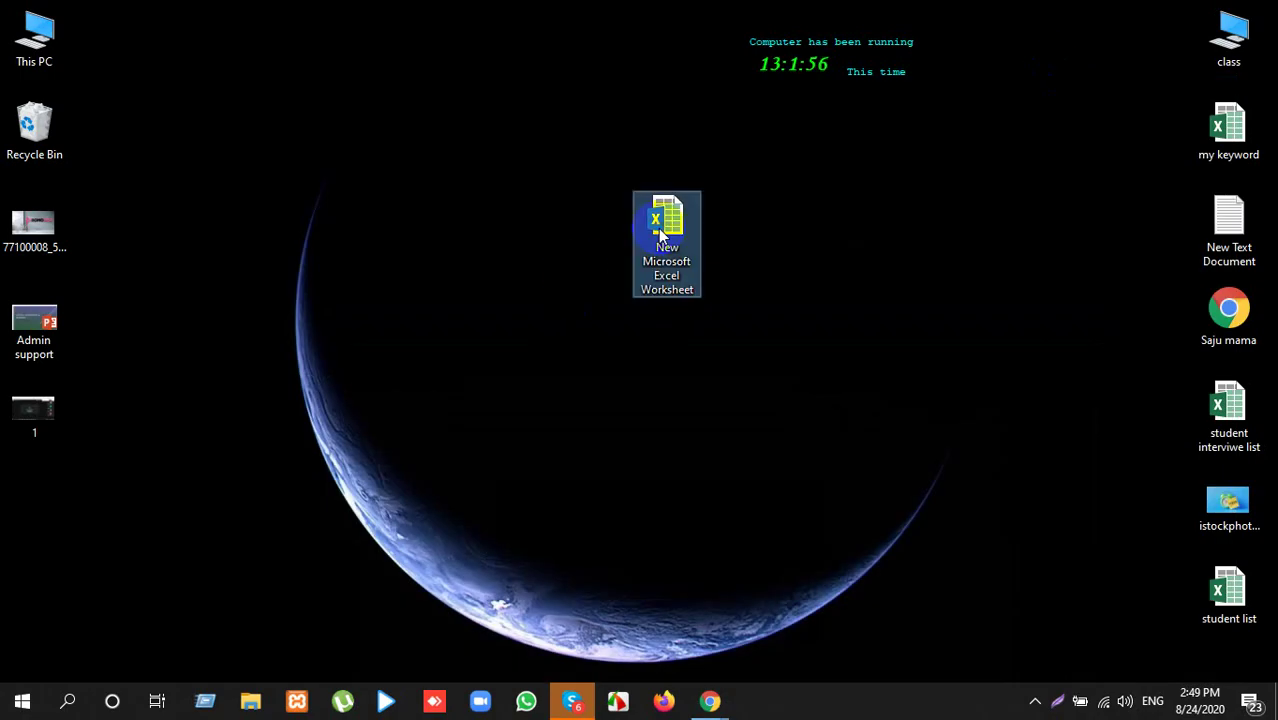
click(709, 700)
click(572, 632)
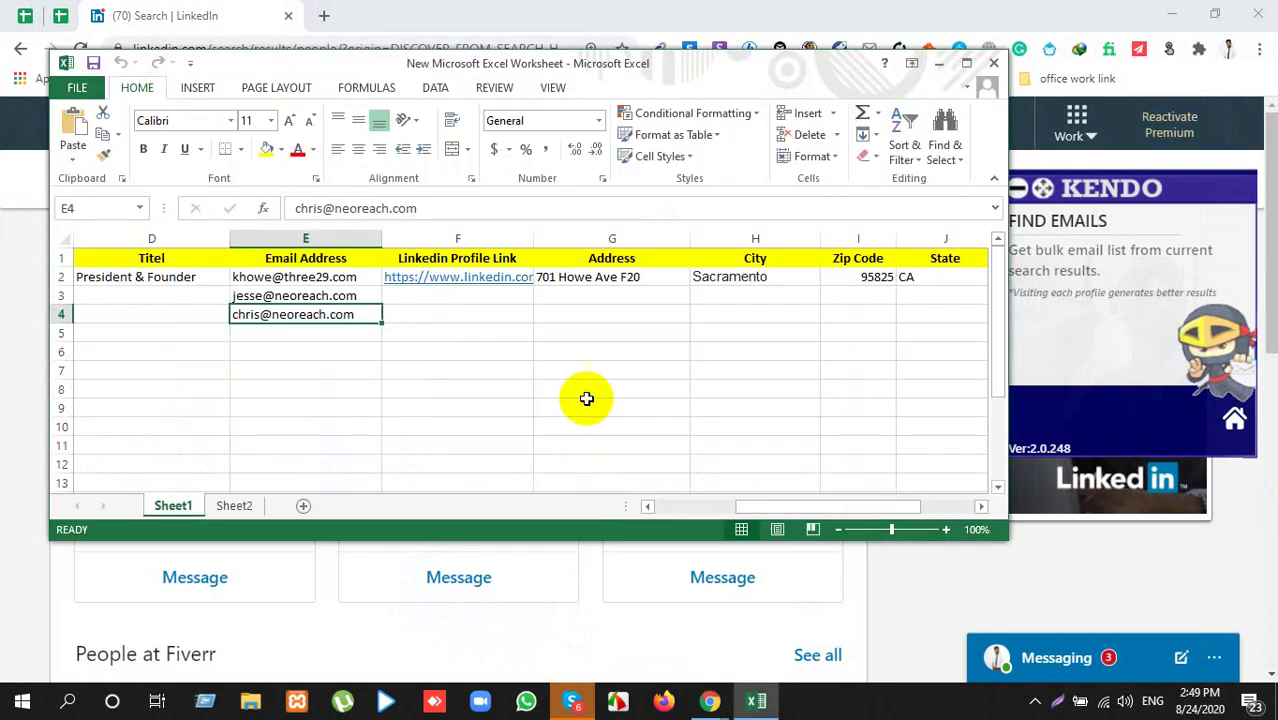
click(966, 63)
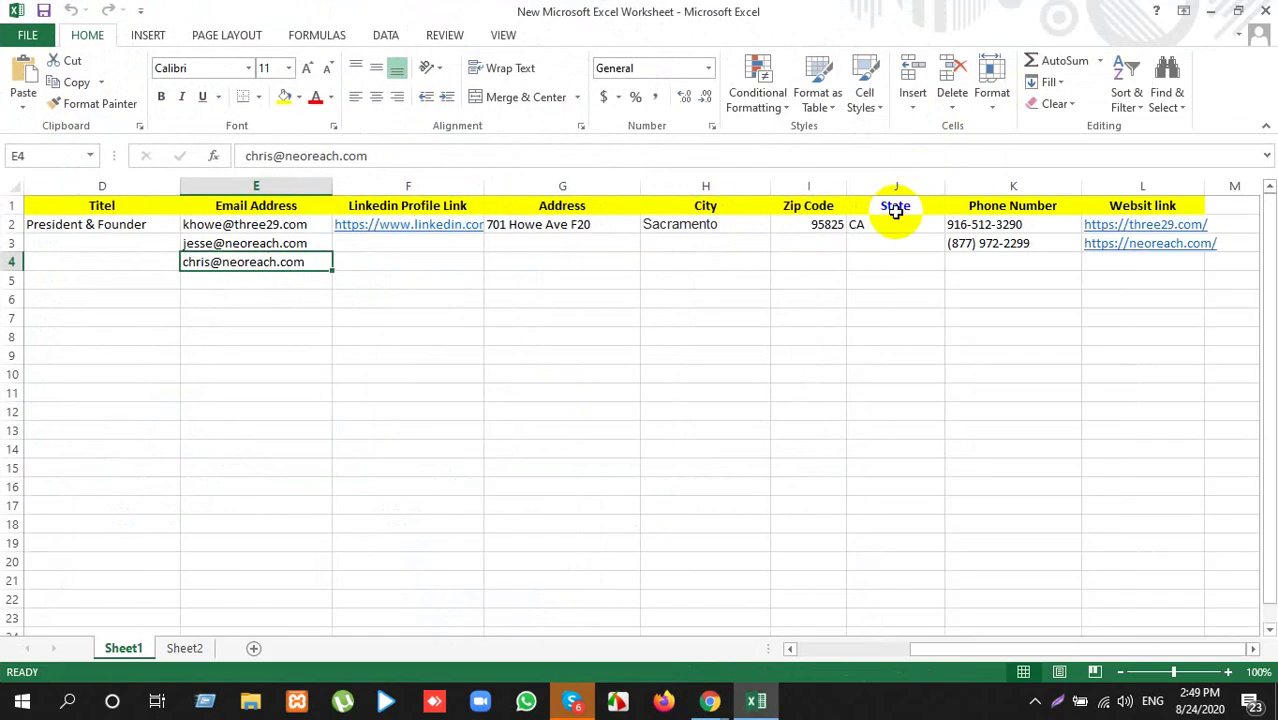
click(1218, 13)
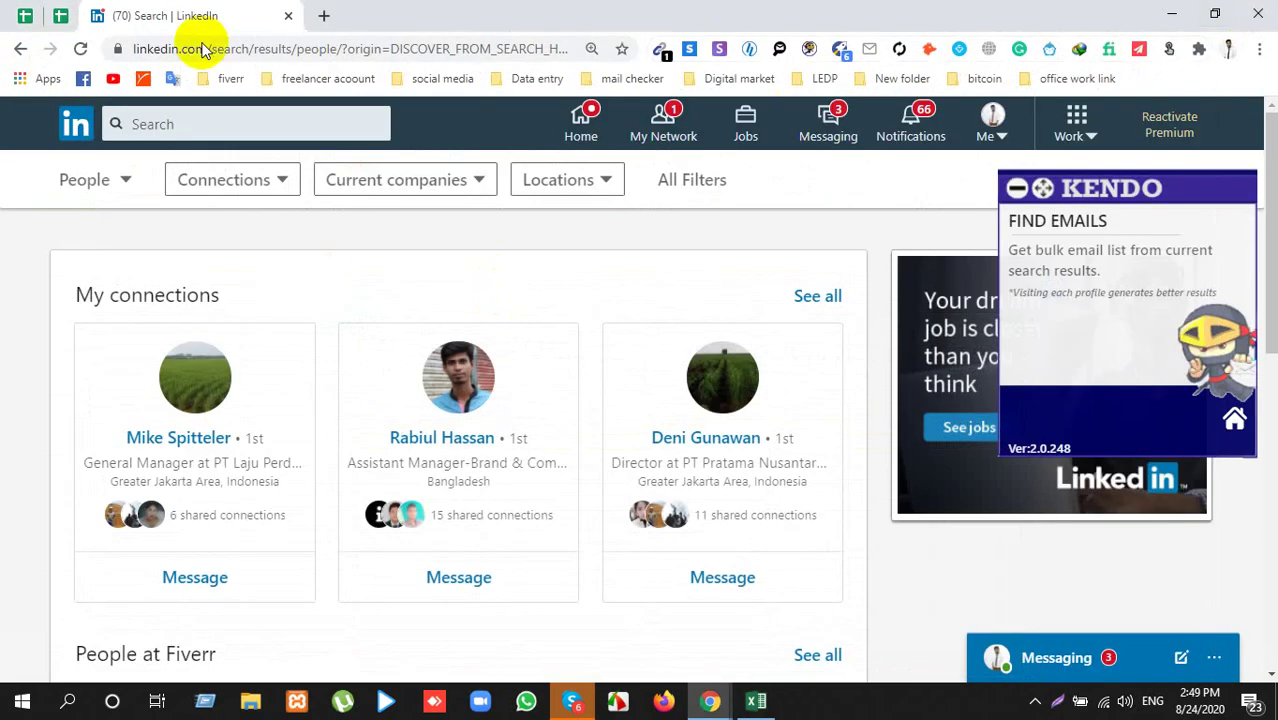
scroll(215, 340, down, 2)
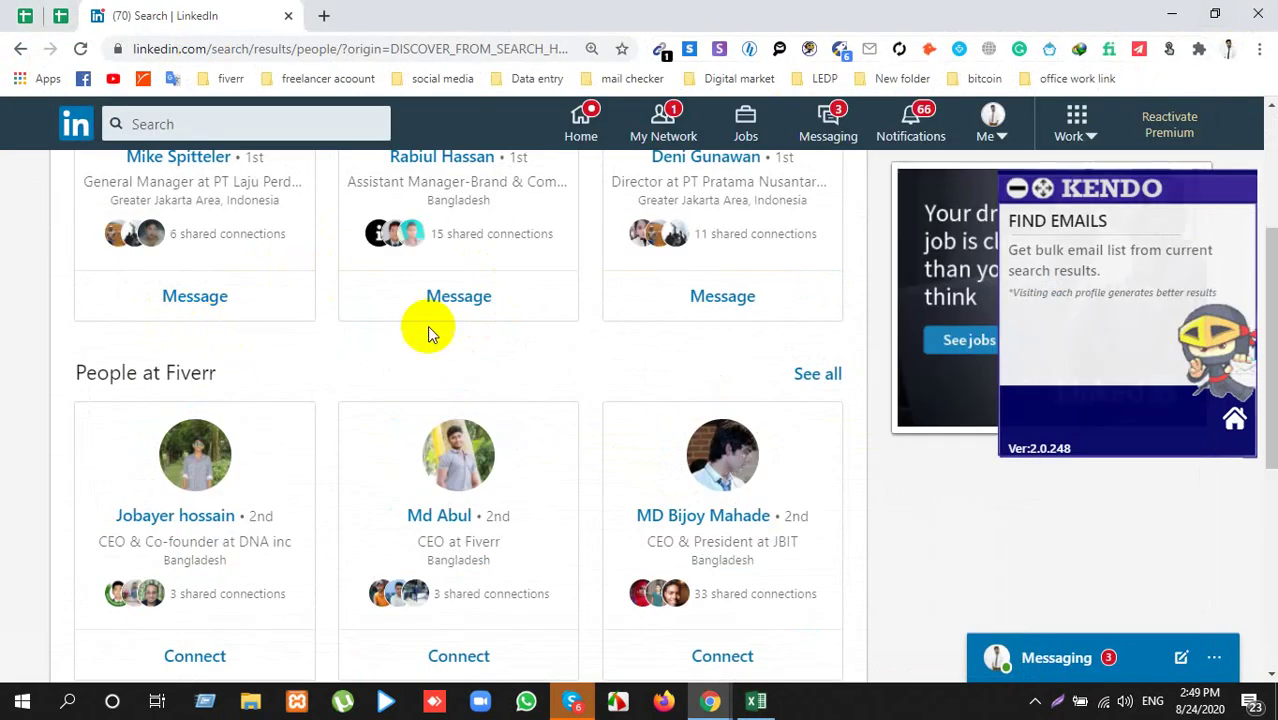
scroll(428, 331, up, 3)
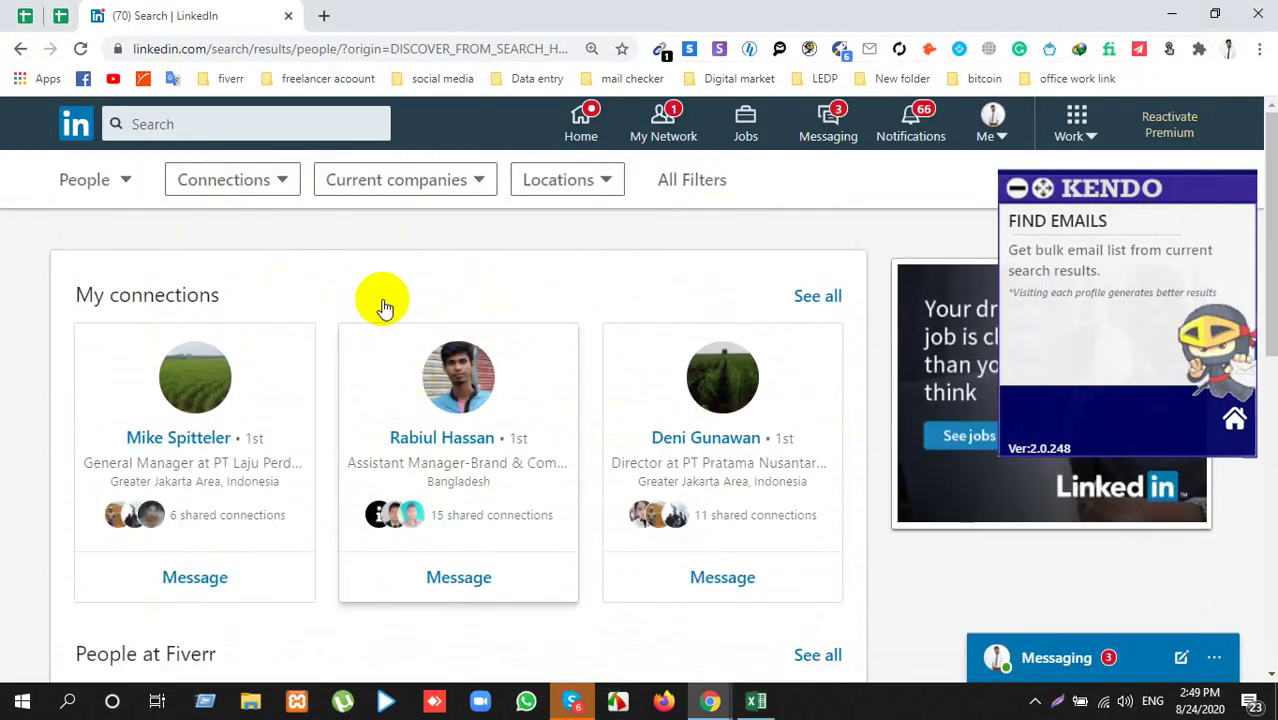
click(209, 124)
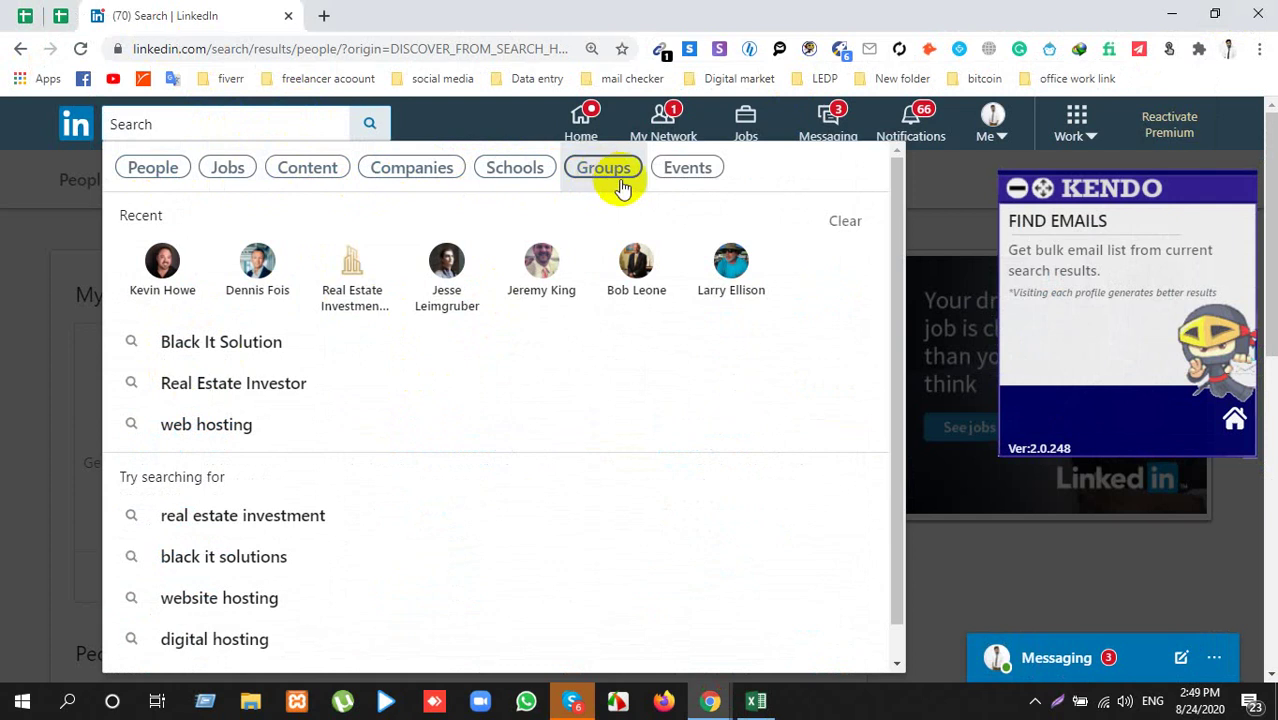
click(172, 167)
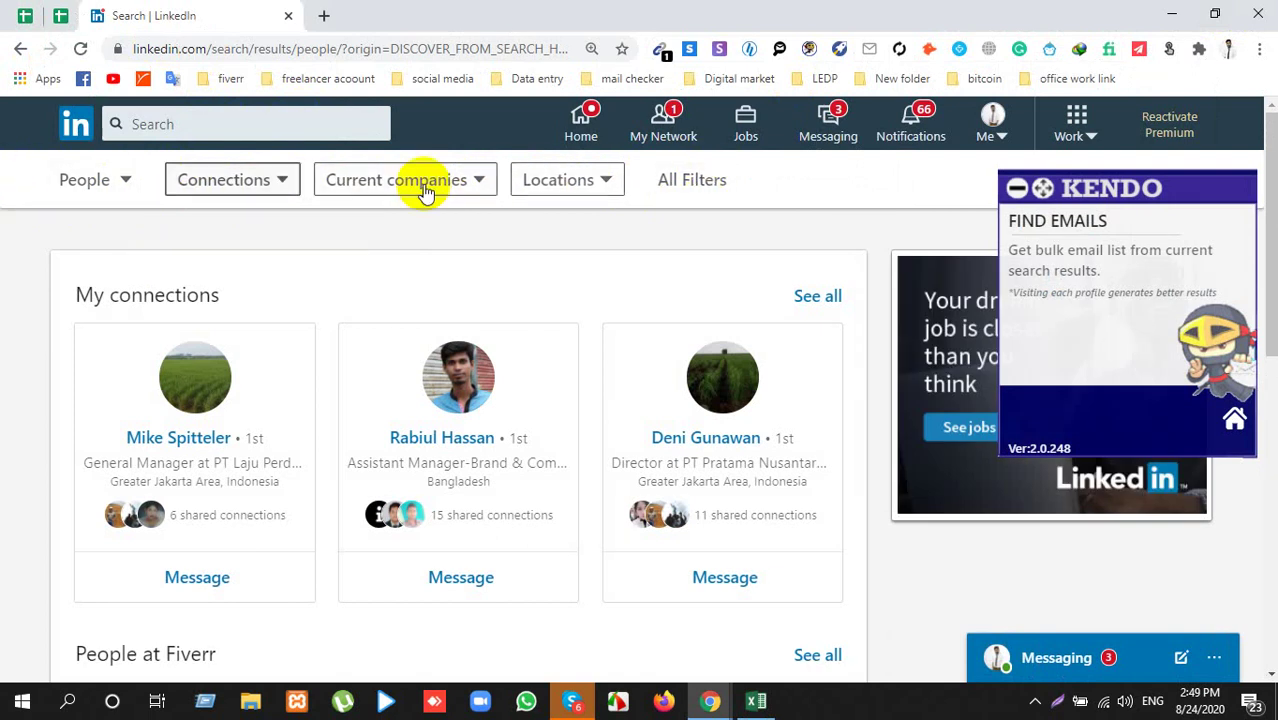
Step: In All Filters, tick the California, United States location and Computer Software industry
click(686, 191)
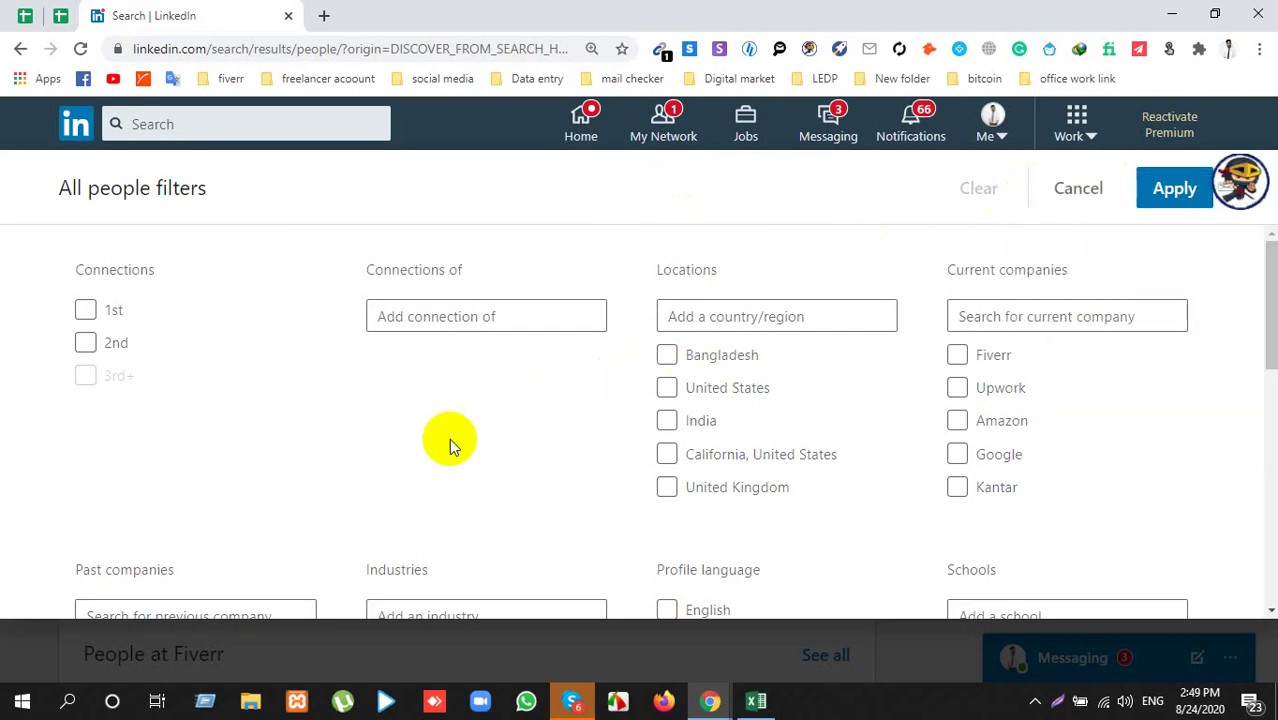
scroll(605, 342, down, 3)
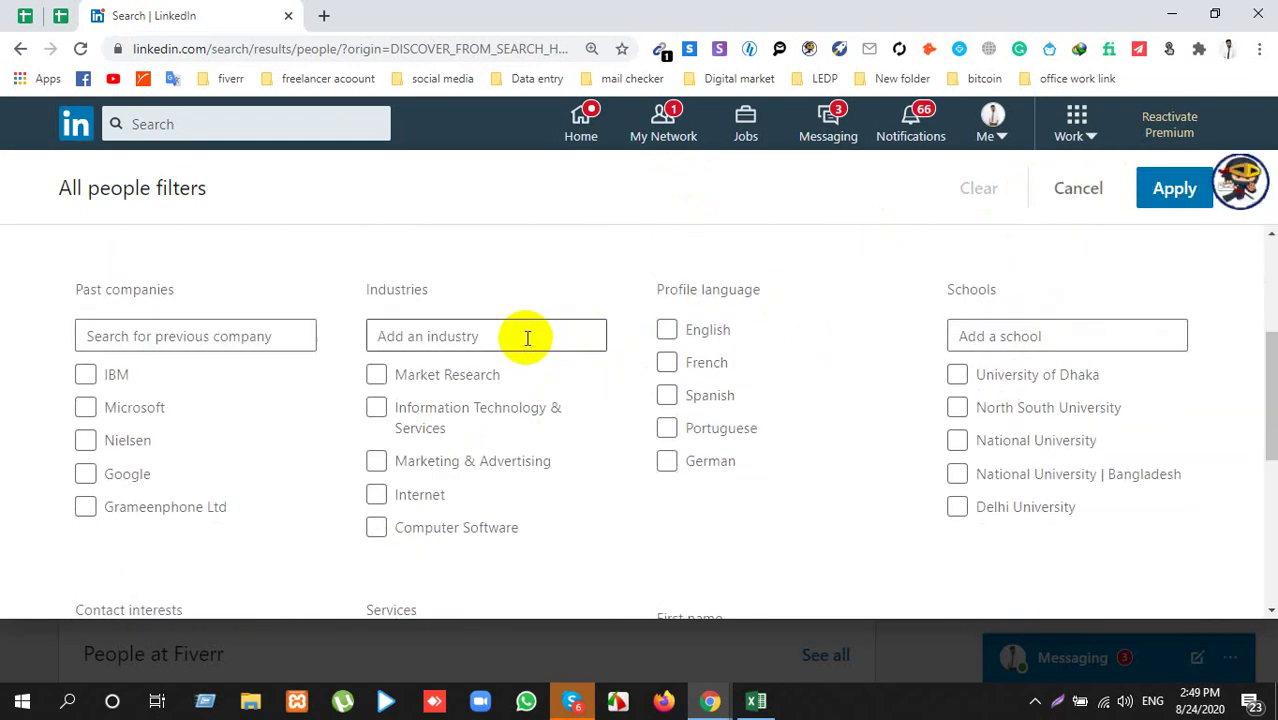
scroll(941, 286, up, 3)
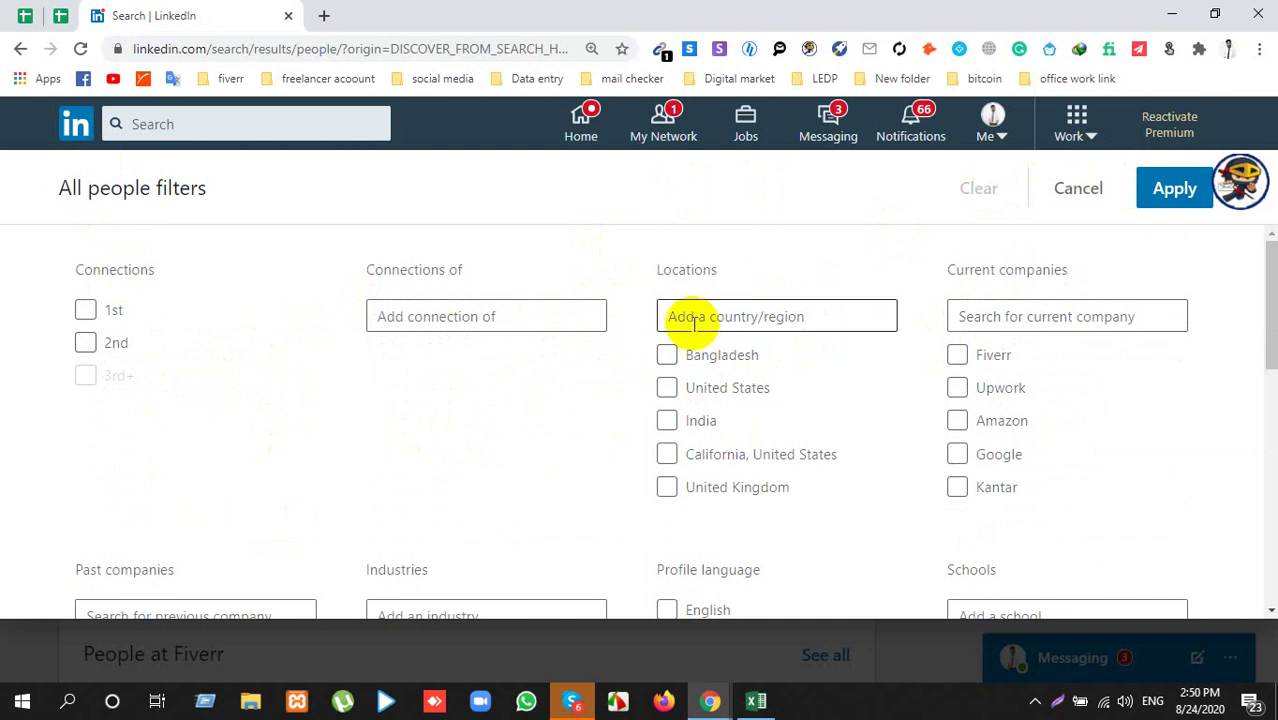
scroll(694, 329, down, 1)
scroll(676, 398, down, 1)
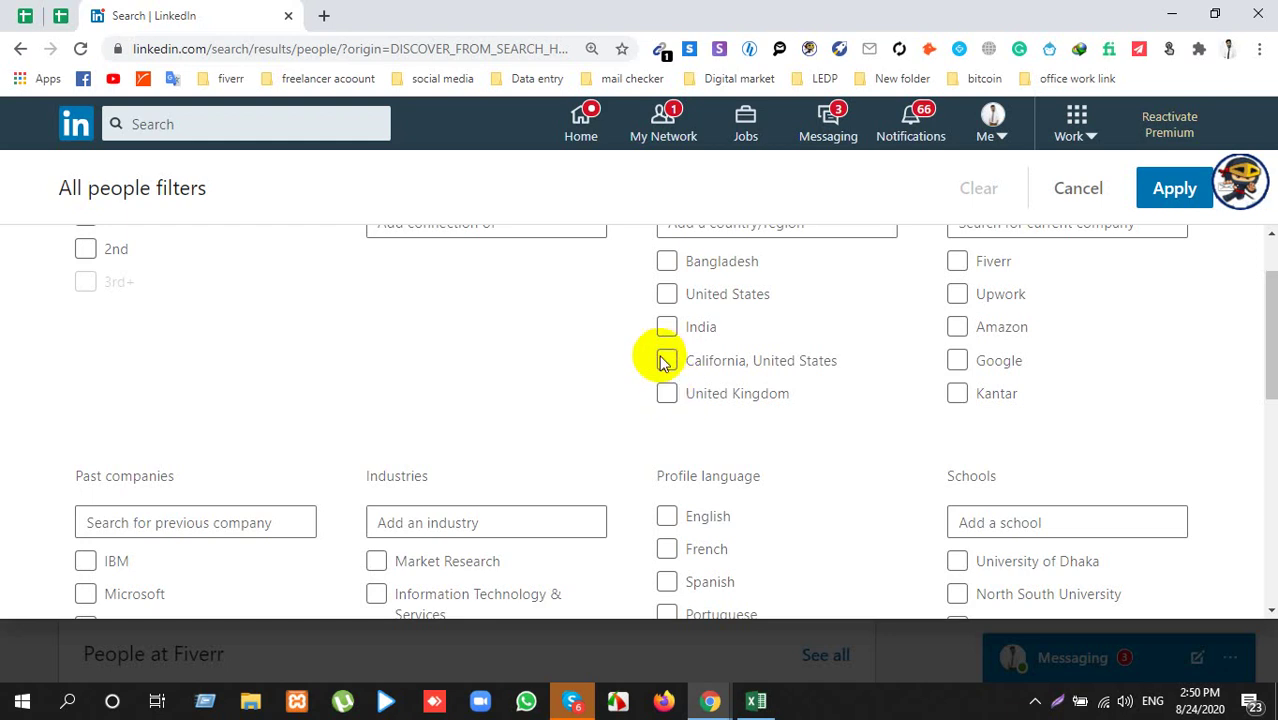
click(666, 361)
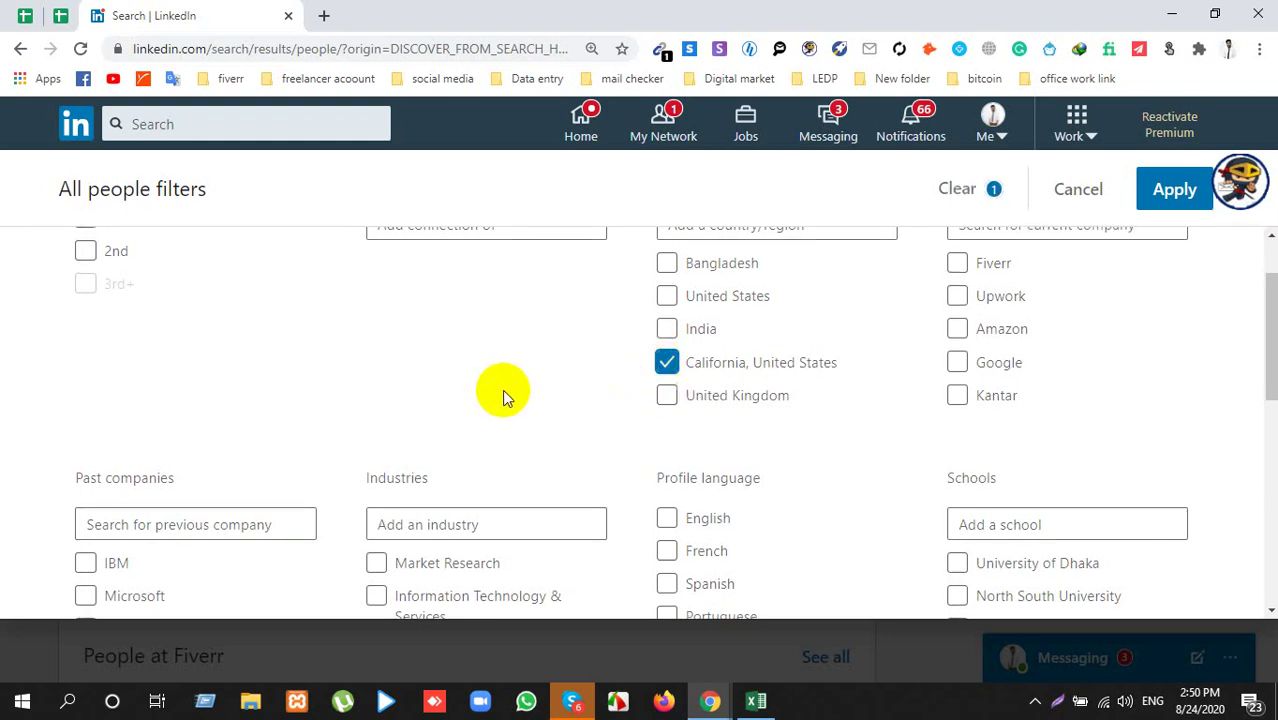
scroll(503, 395, down, 2)
scroll(502, 397, down, 1)
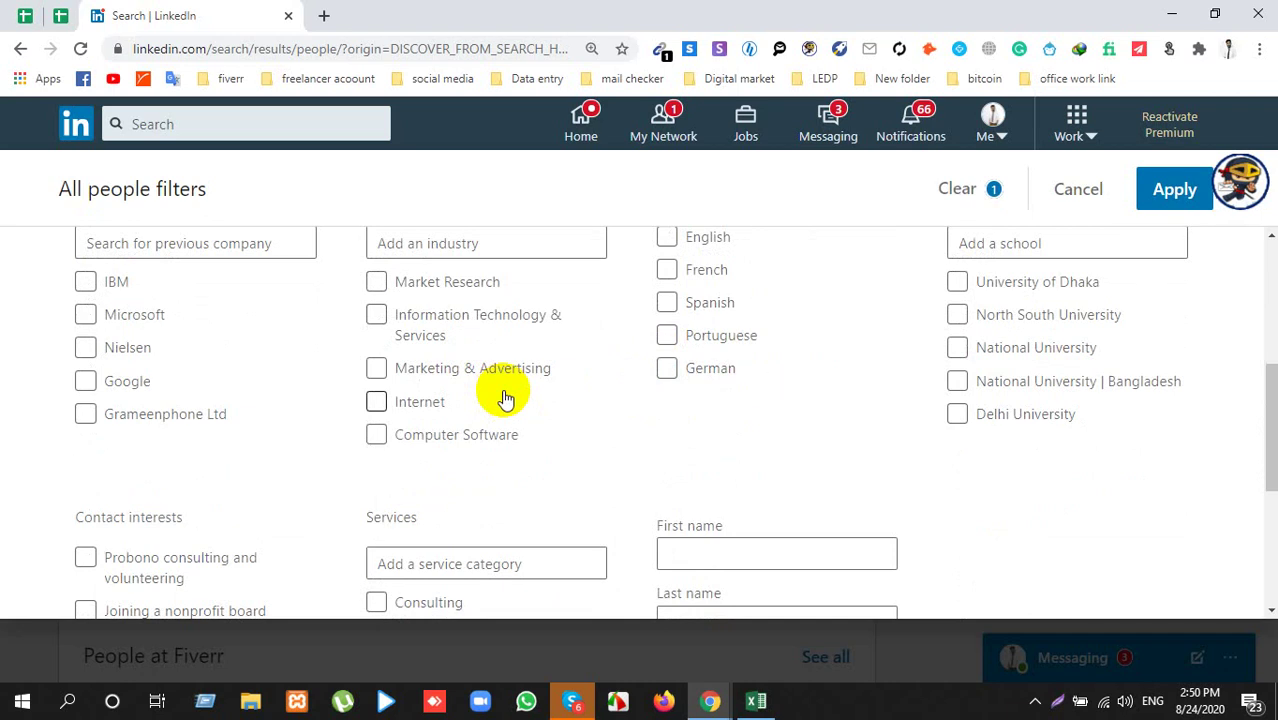
click(377, 435)
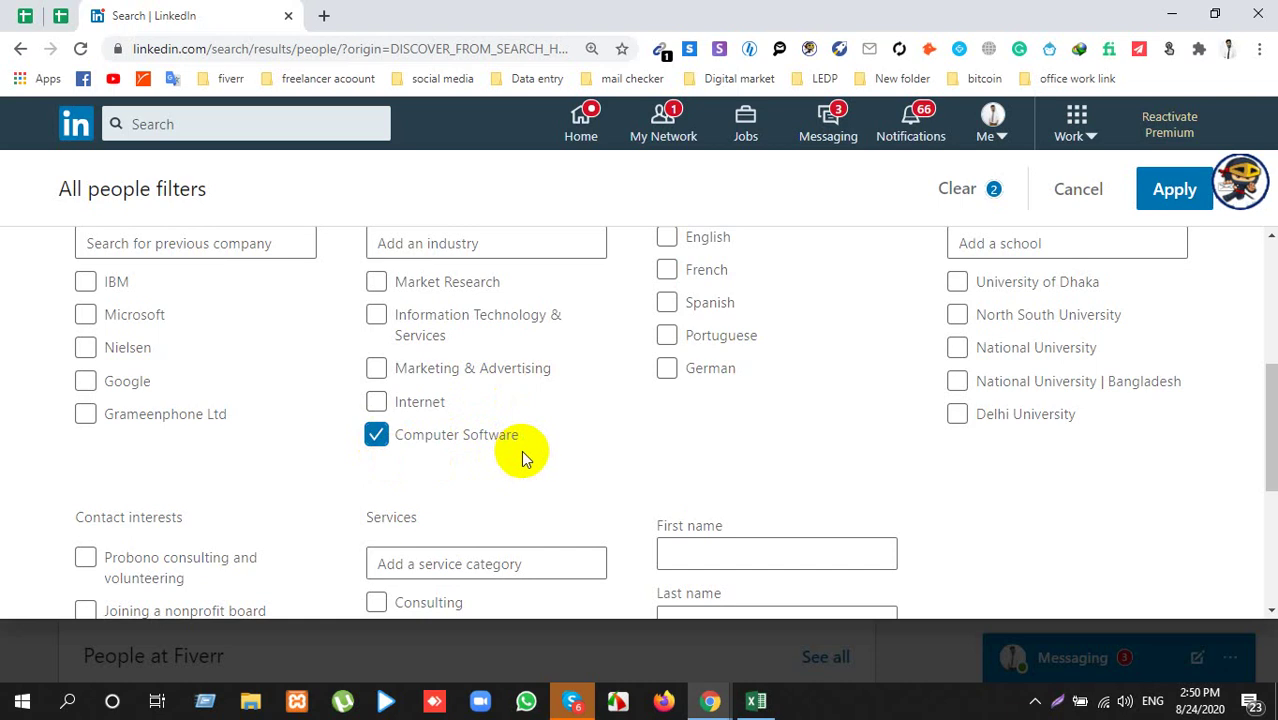
Step: Add CEO as the title filter and apply the filters
scroll(646, 420, down, 2)
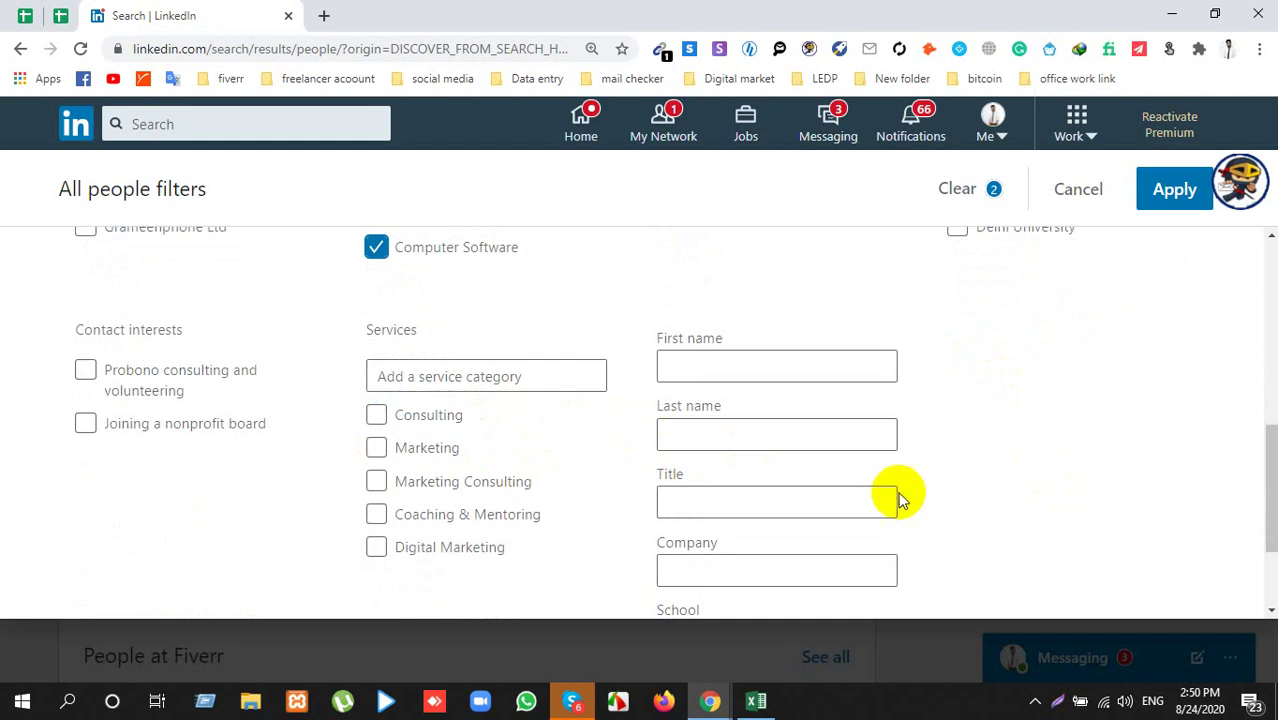
click(856, 500)
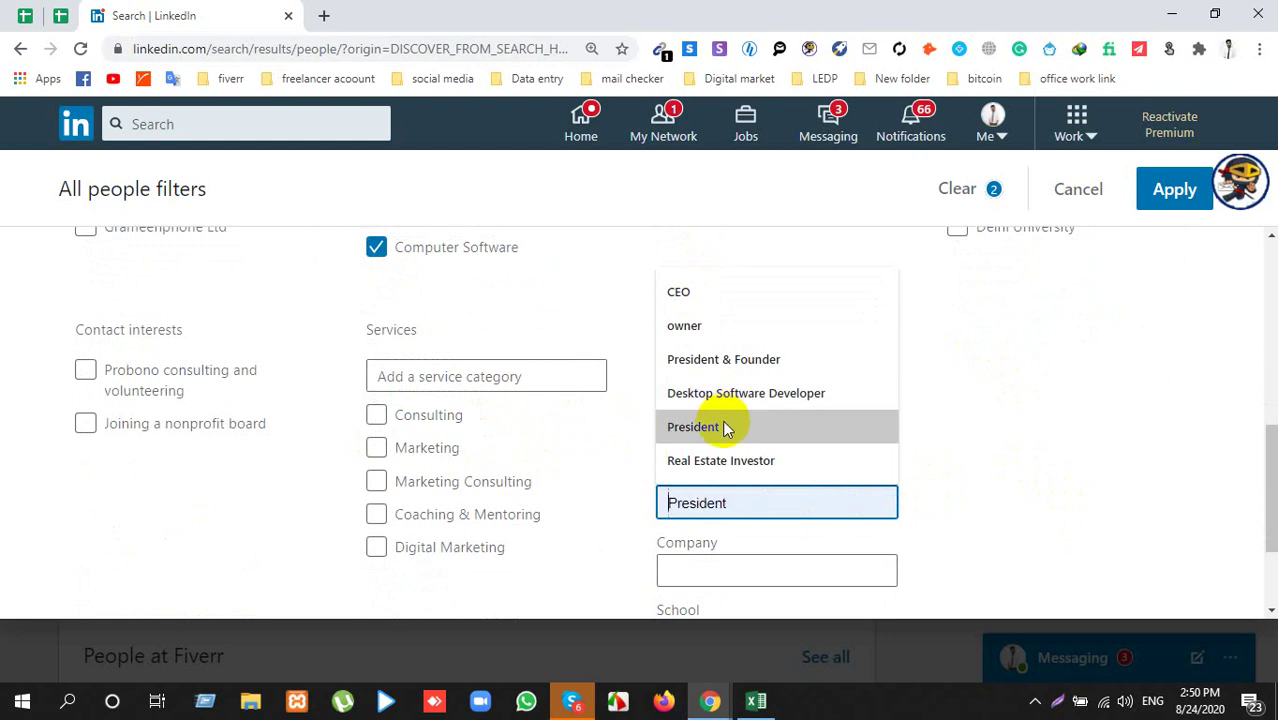
click(706, 293)
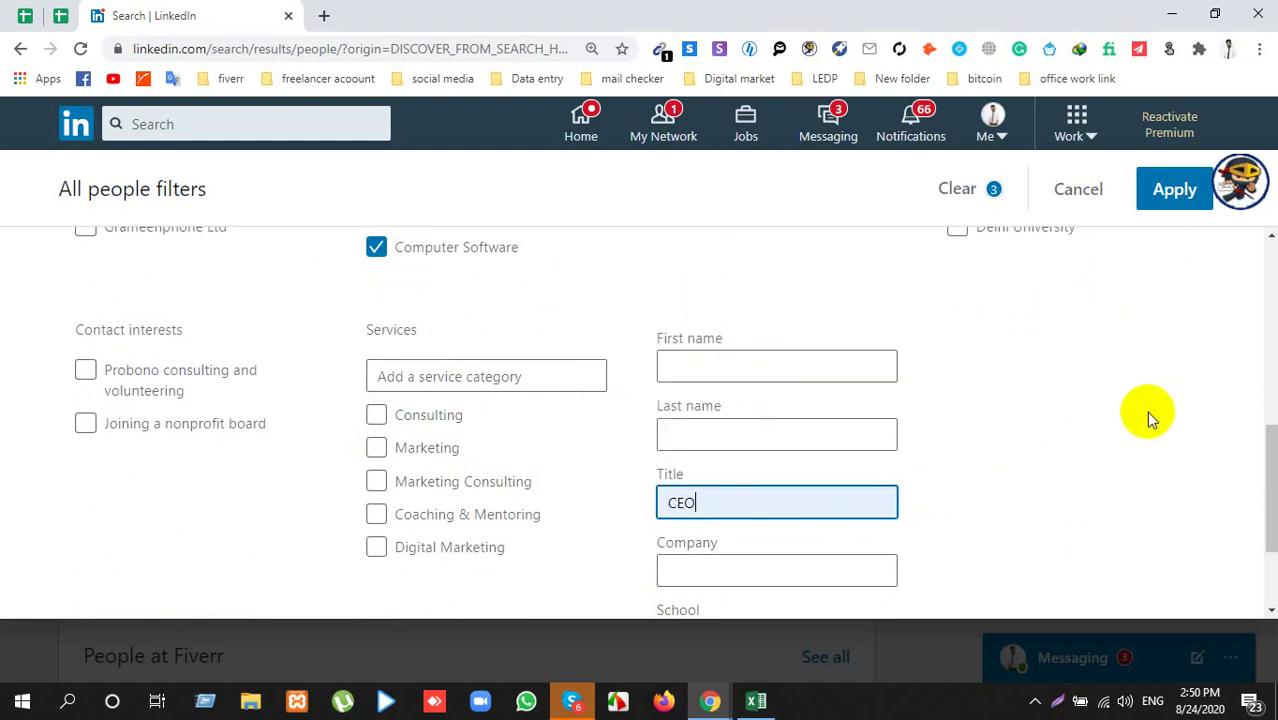
click(1094, 367)
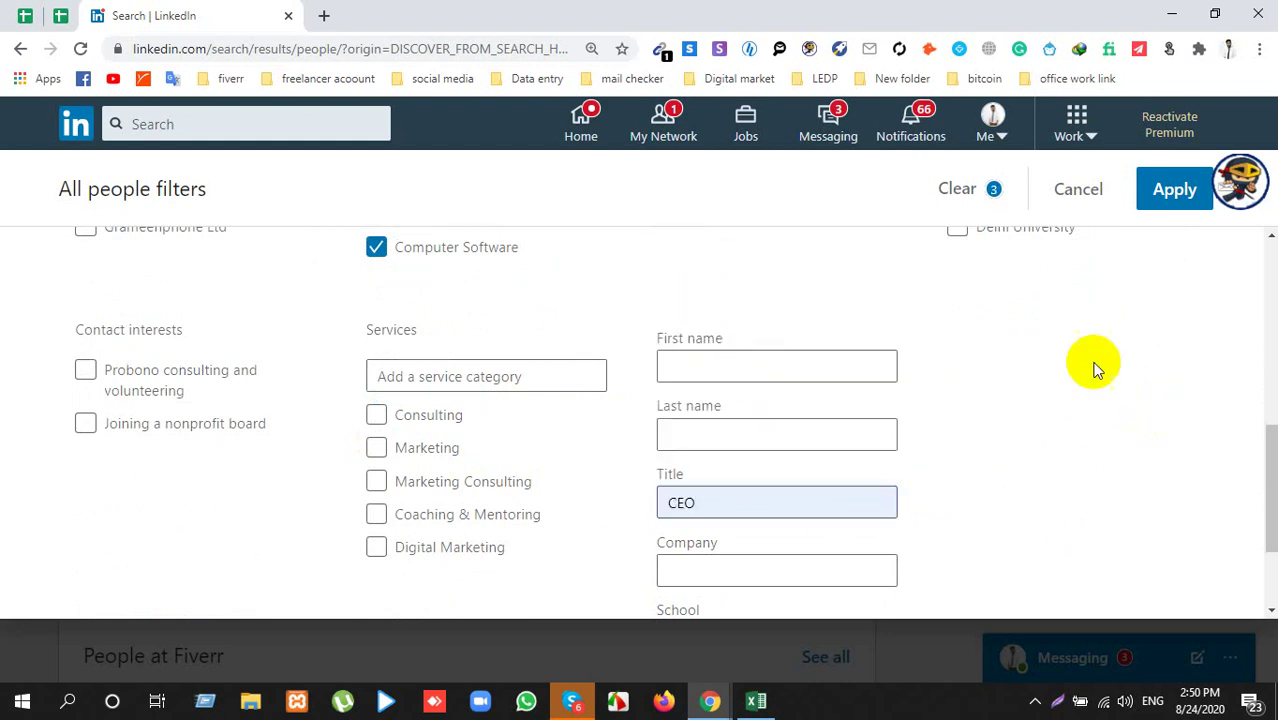
click(1172, 190)
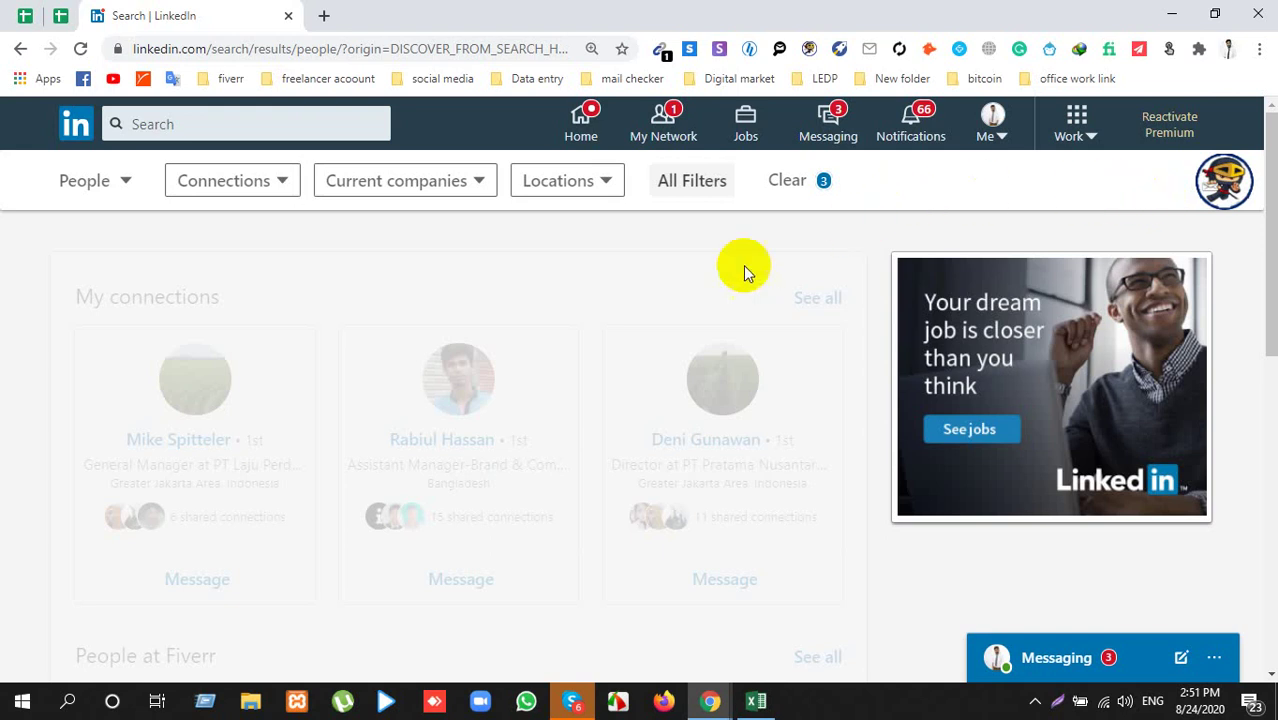
Step: Select the second result's name, title and location lines for Elastic's Founder & CEO
scroll(673, 355, down, 2)
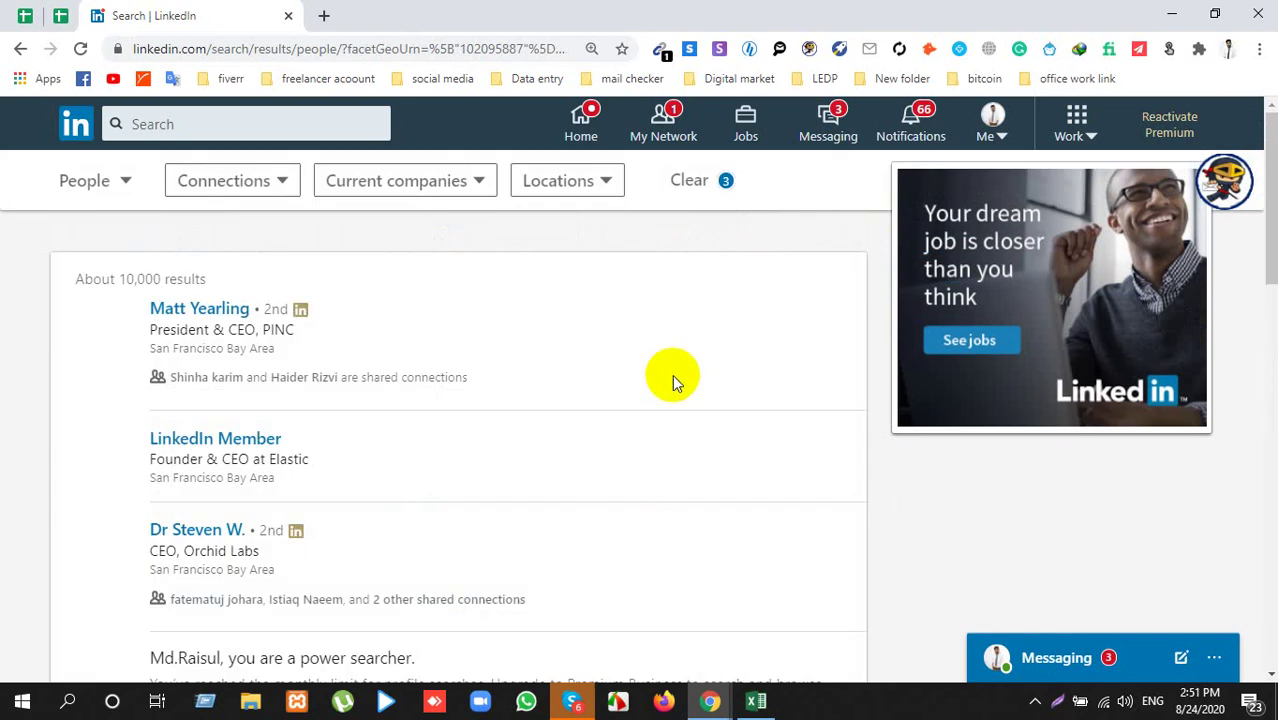
scroll(528, 405, down, 4)
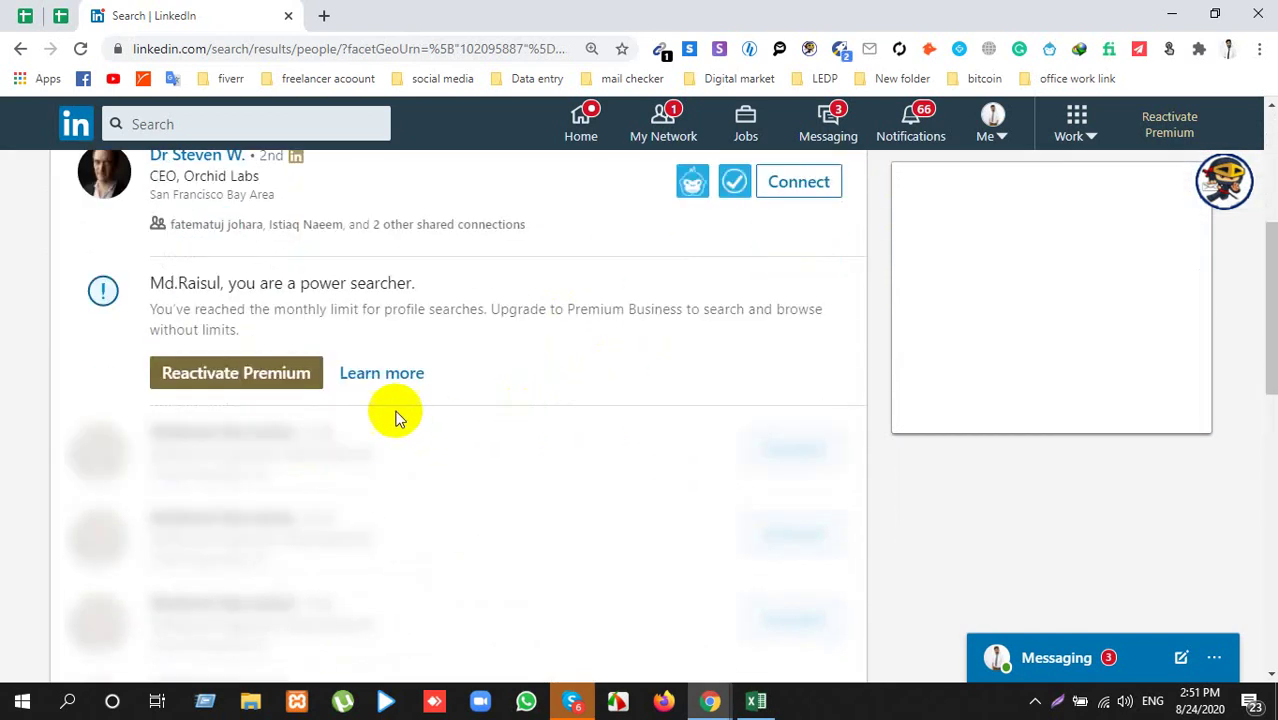
scroll(187, 367, up, 2)
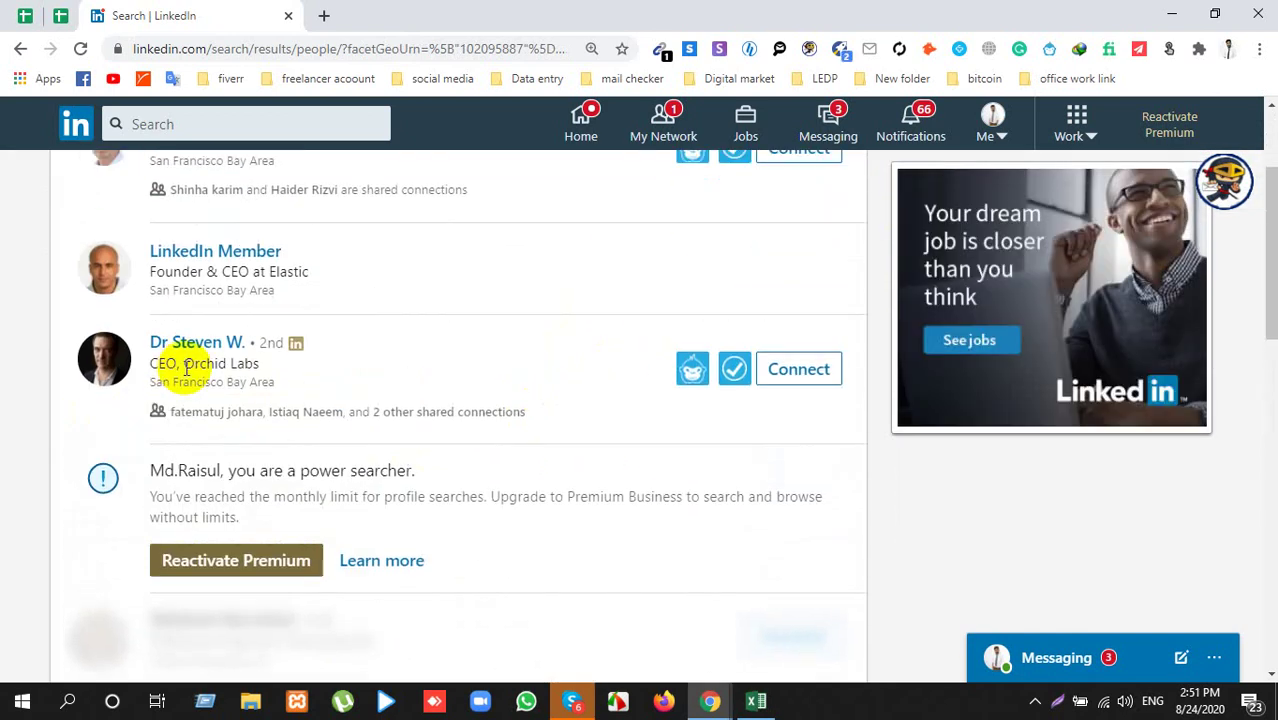
scroll(187, 367, up, 2)
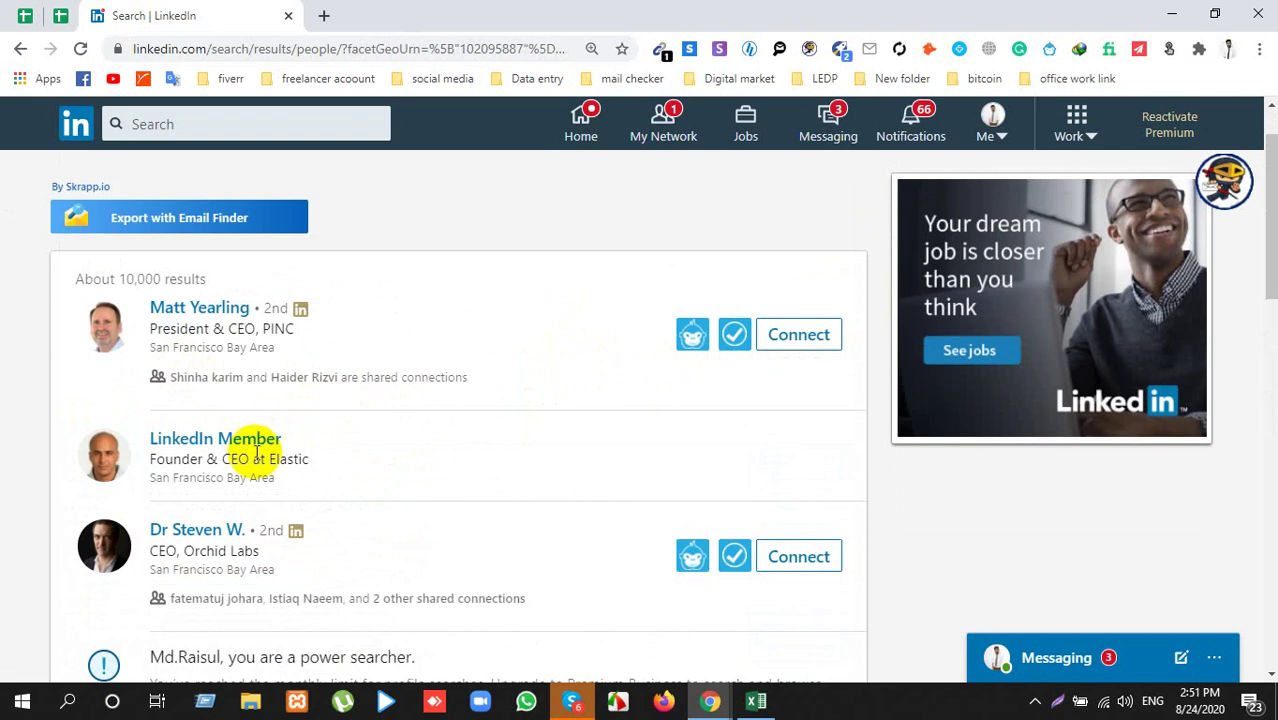
drag(148, 430, 177, 438)
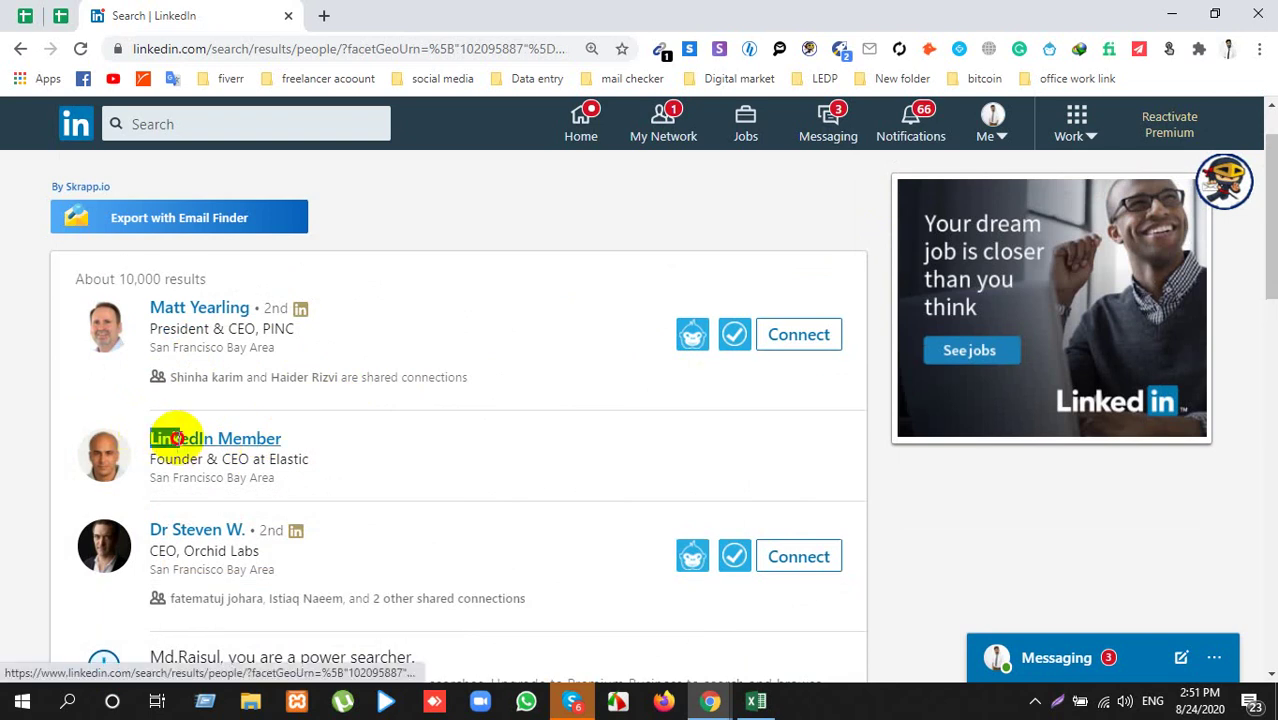
click(30, 422)
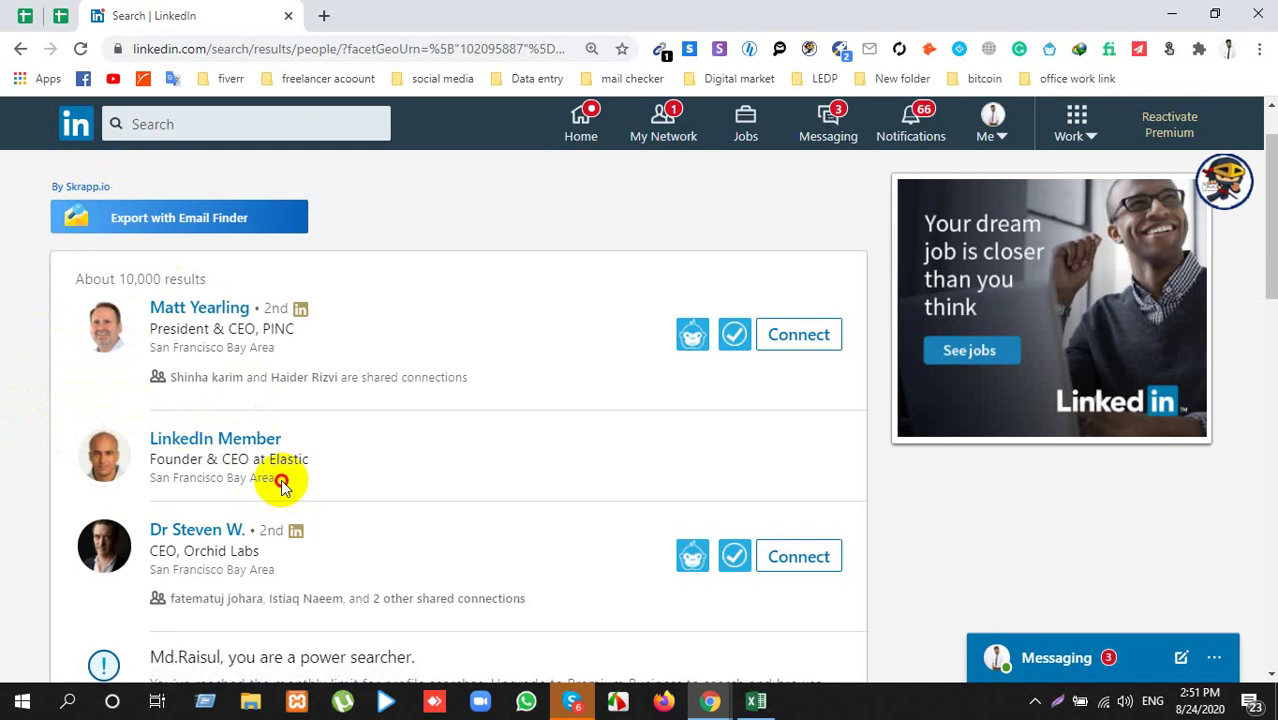
drag(281, 483, 136, 447)
Step: Search Google for the selected result text, then select 'Elastic' in the LinkedIn results
right_click(213, 450)
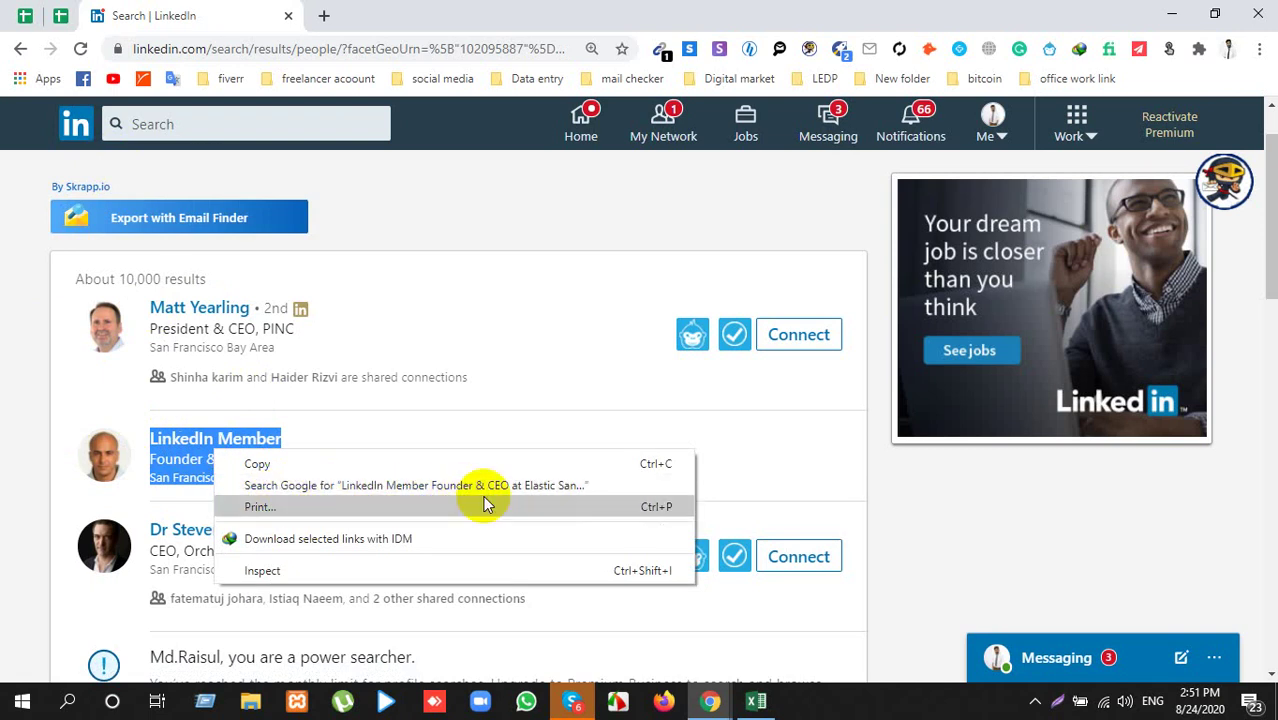
click(452, 488)
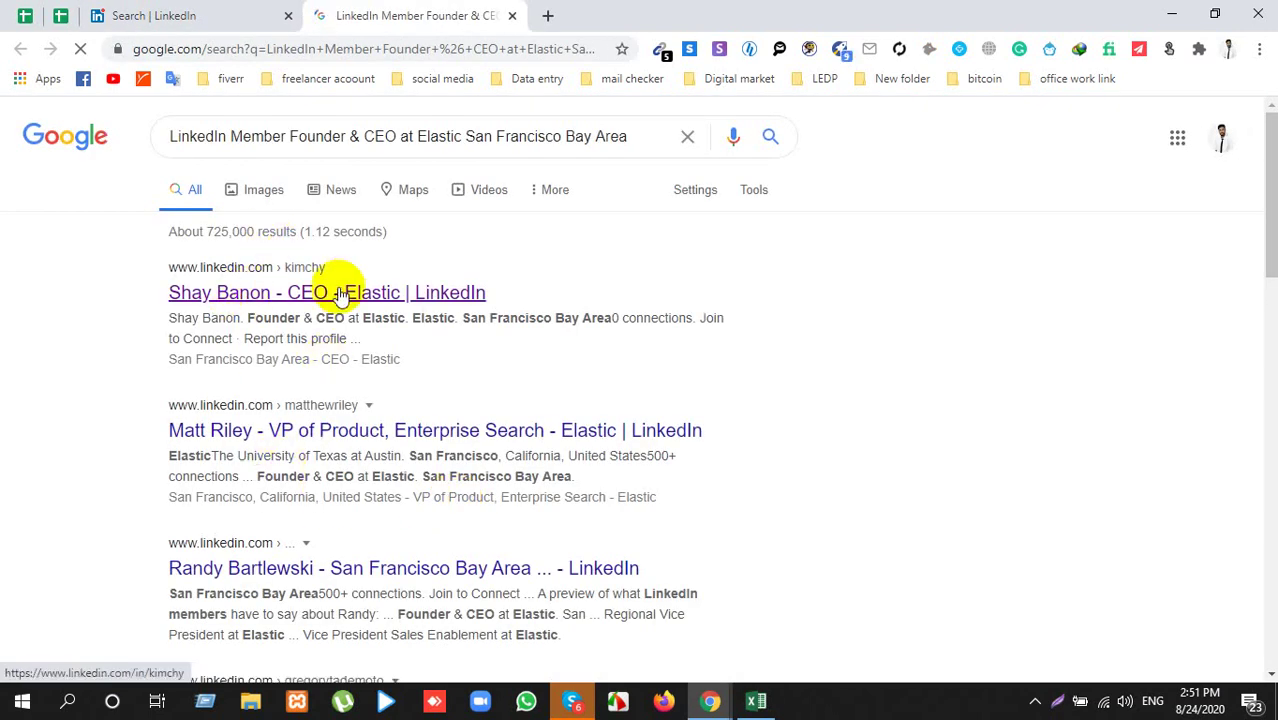
click(203, 14)
double_click(289, 459)
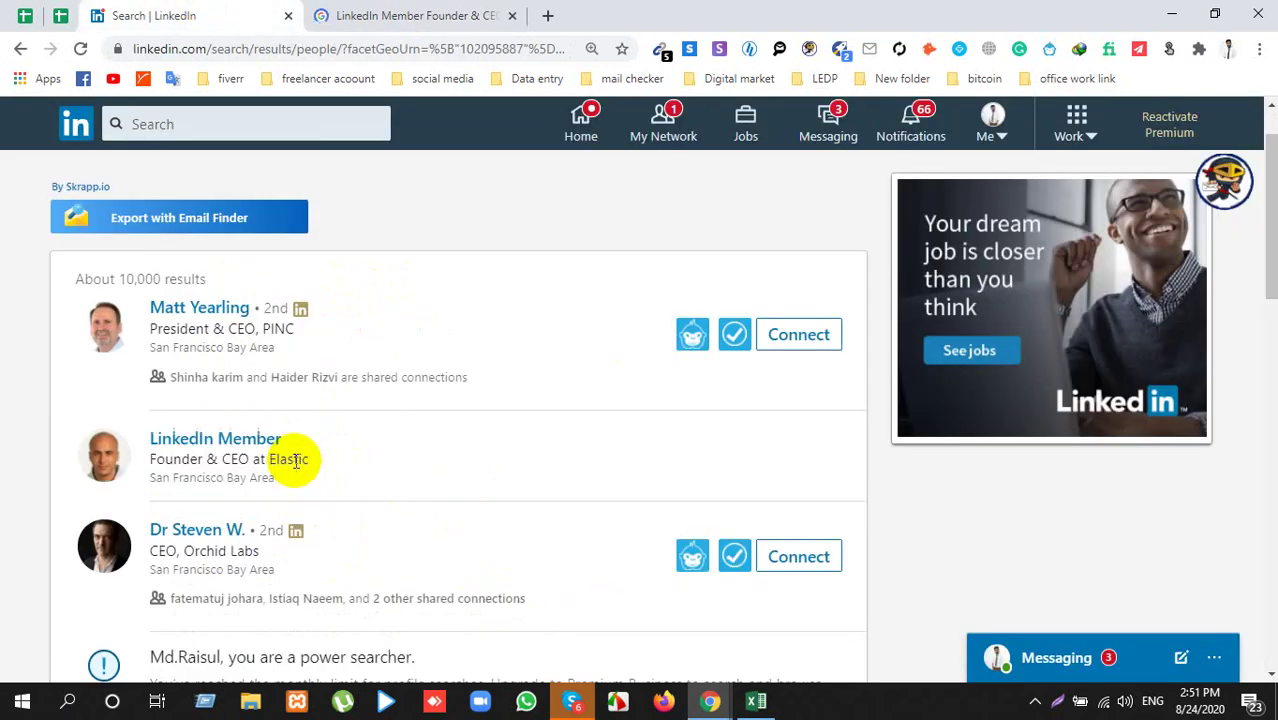
Step: Open the top LinkedIn profile result from Google in a new tab
click(414, 14)
click(296, 284)
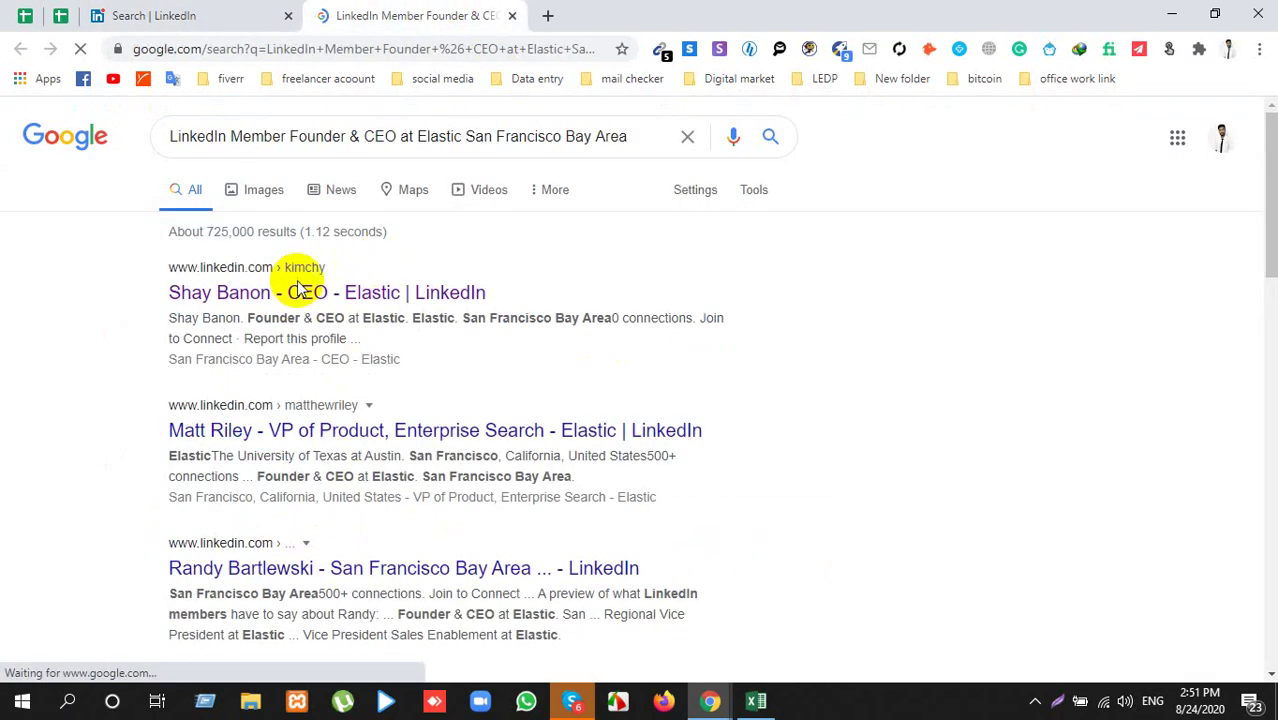
right_click(345, 308)
click(346, 311)
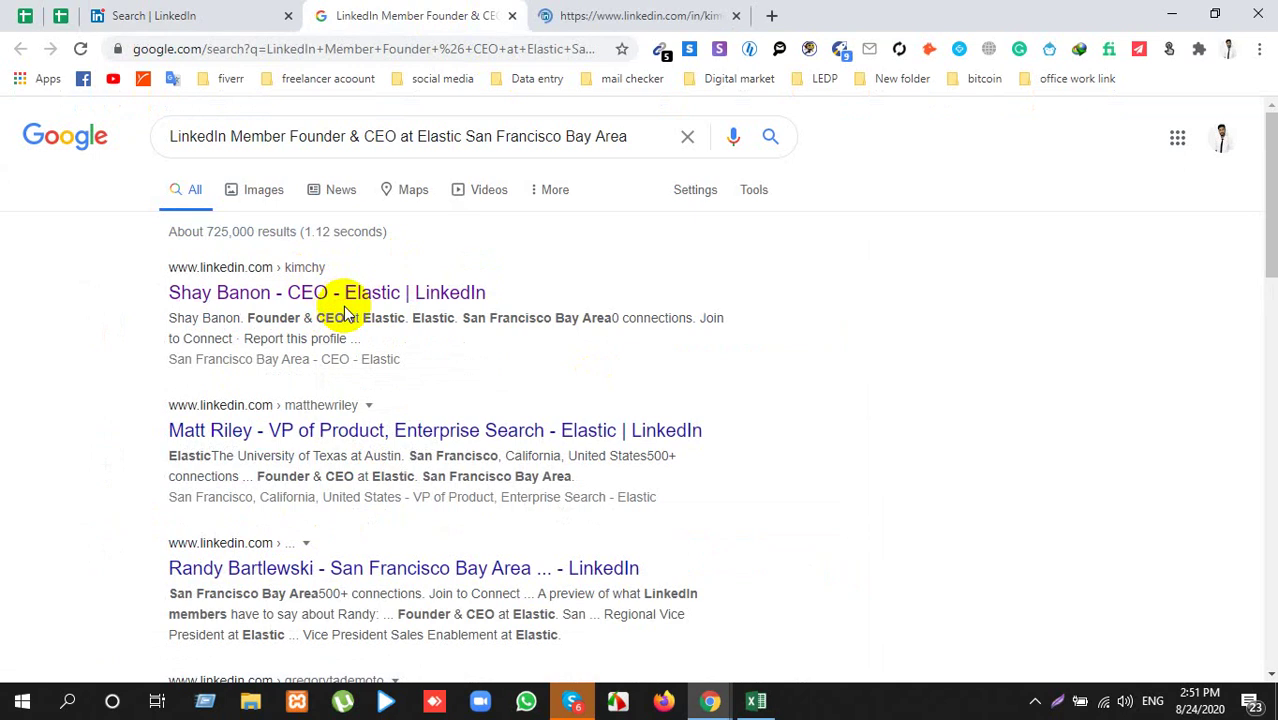
Step: Select the Elastic CEO's full name on his new profile tab and switch to Excel
click(705, 10)
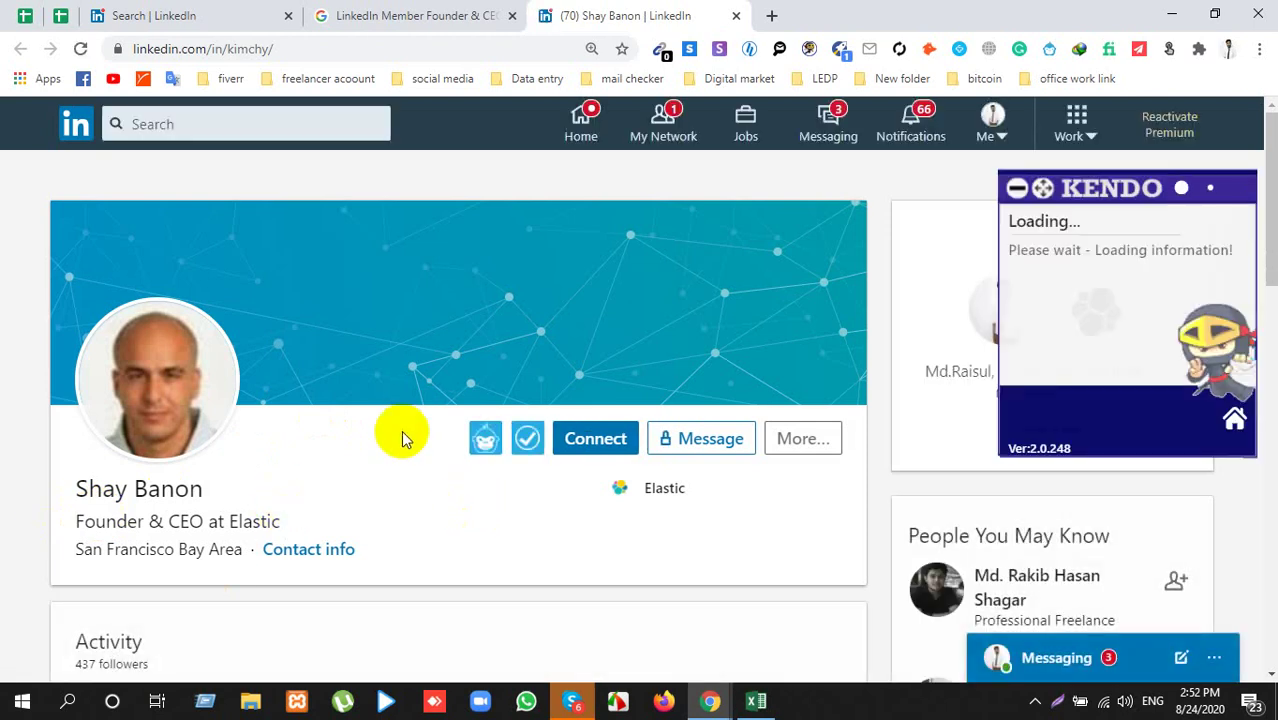
double_click(105, 490)
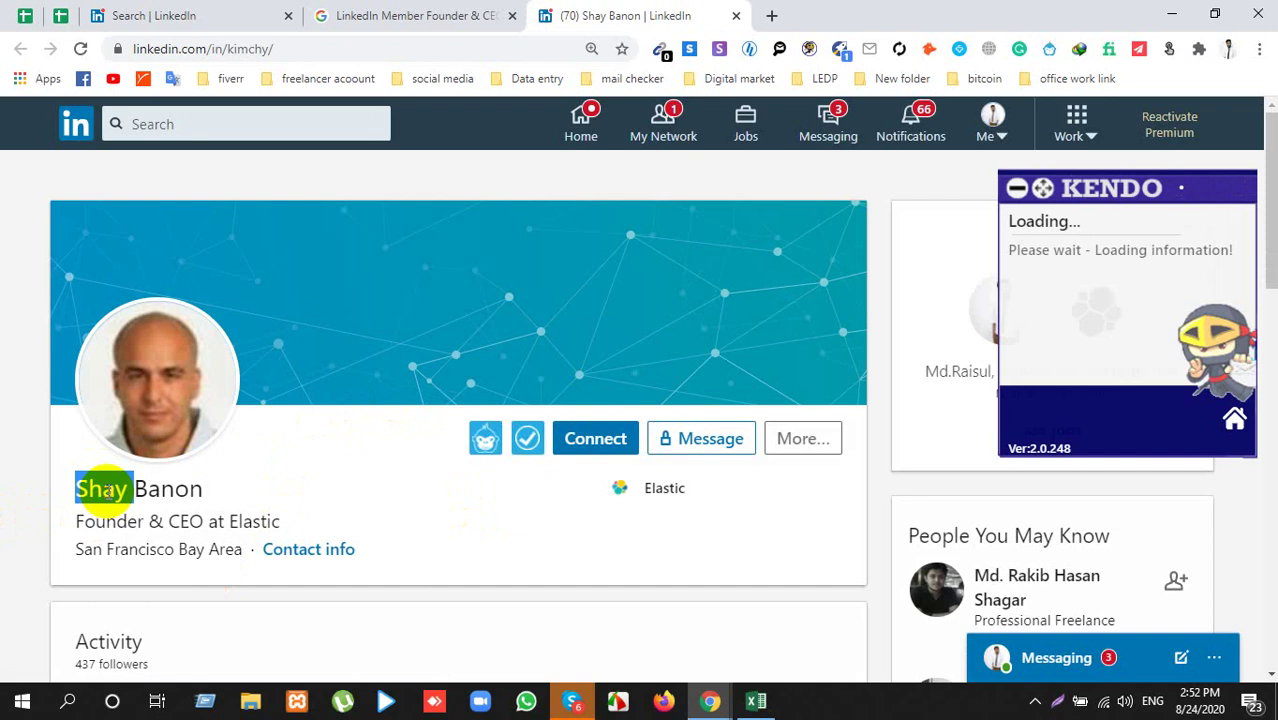
triple_click(105, 490)
key(ctrl+c)
key(alt+Tab)
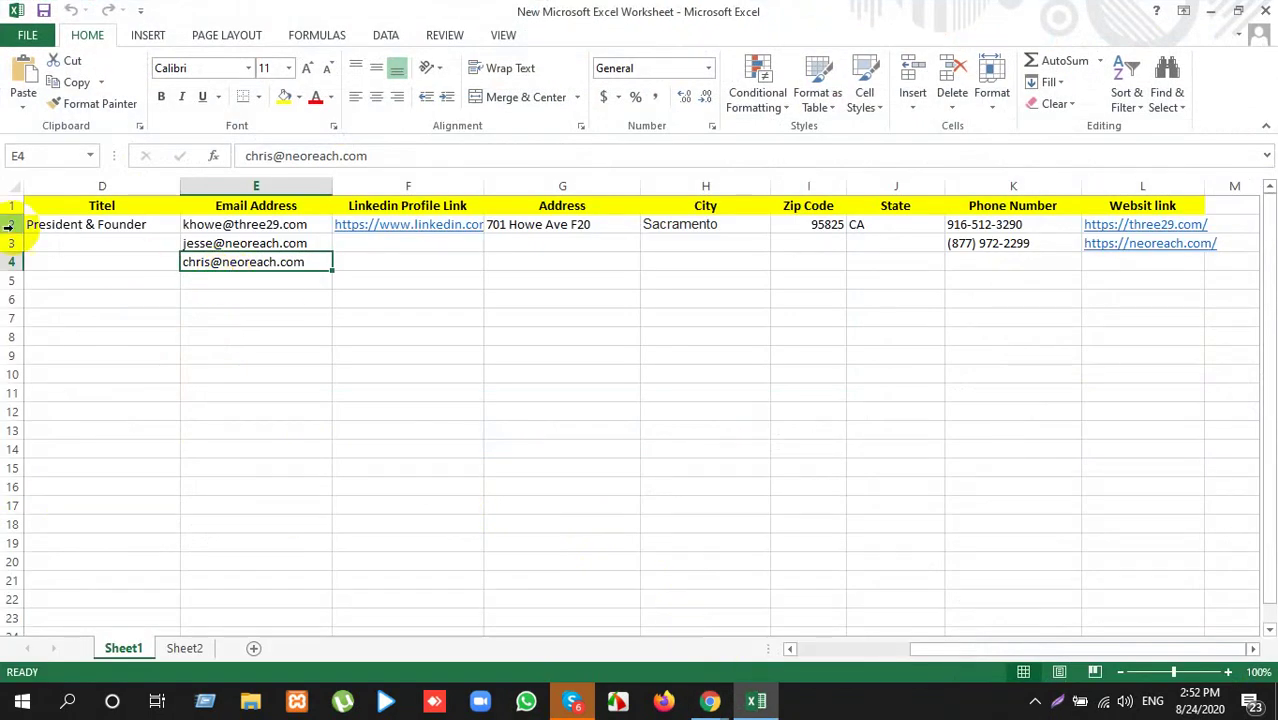
Step: Delete the old lead data in rows 2 to 5
drag(8, 228, 43, 275)
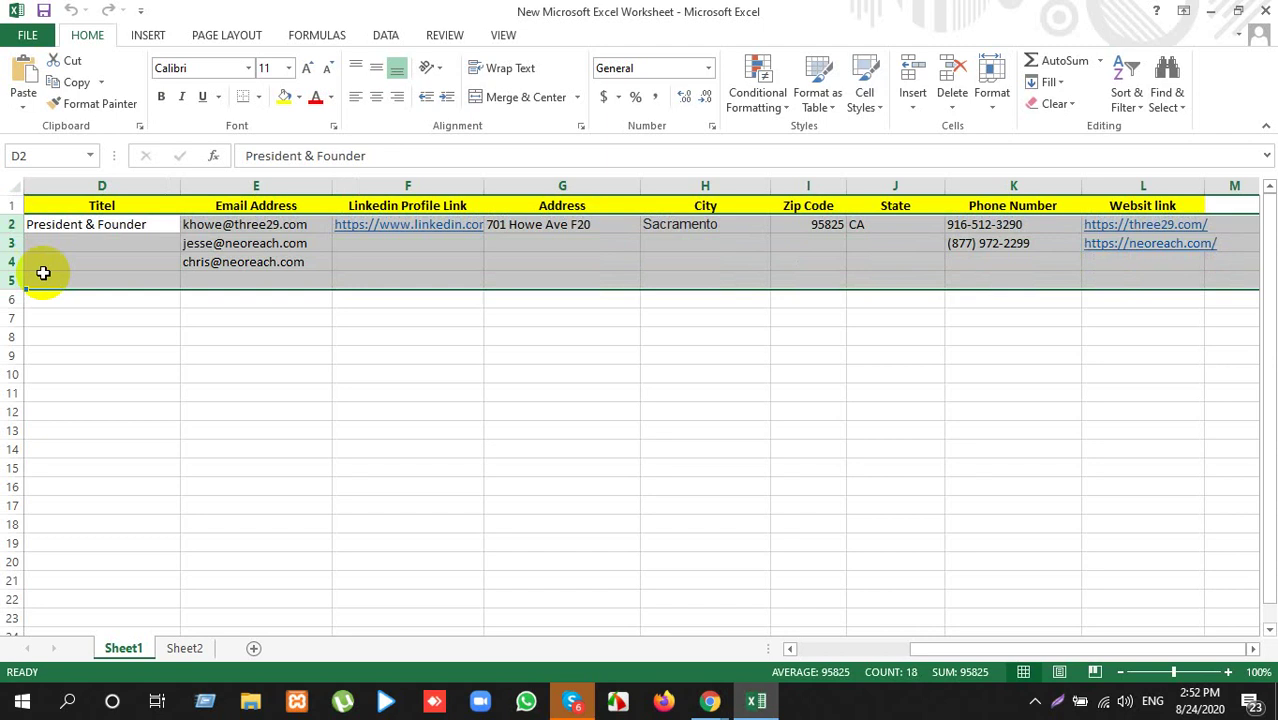
right_click(161, 250)
click(208, 402)
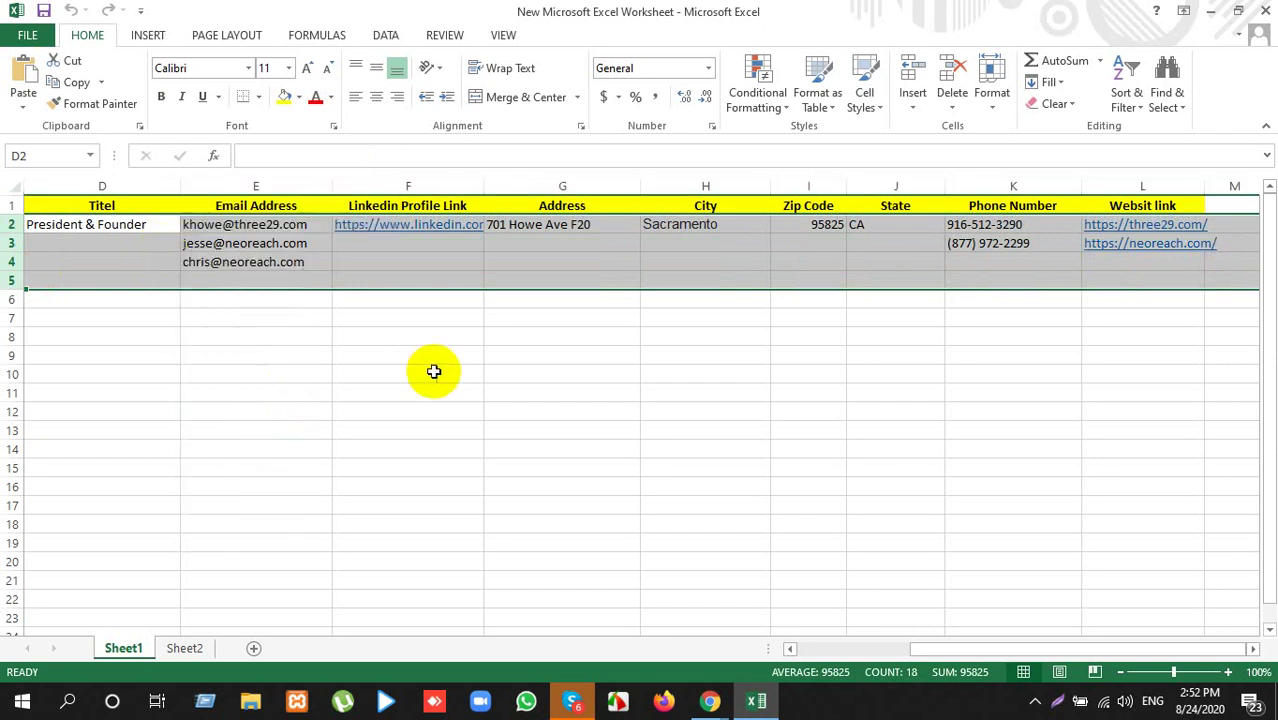
drag(930, 650, 740, 648)
click(118, 224)
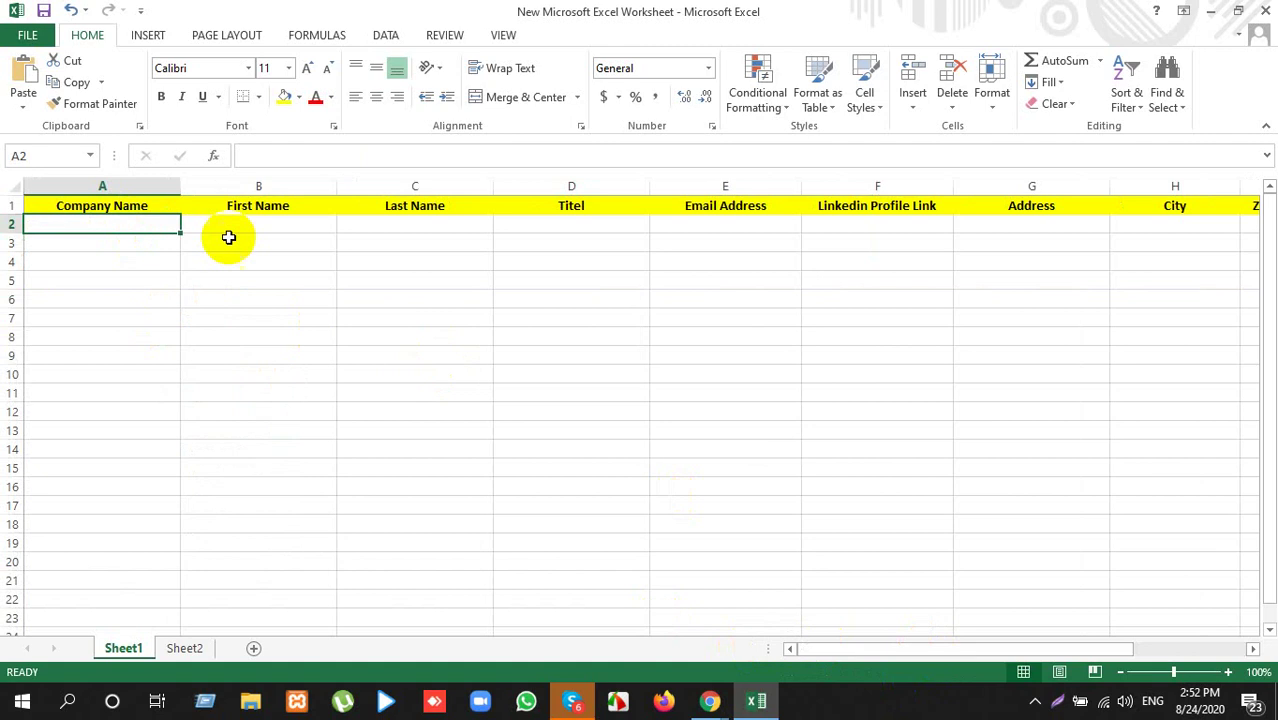
Step: Paste the lead's first name into B2, matching the sheet's formatting
click(258, 228)
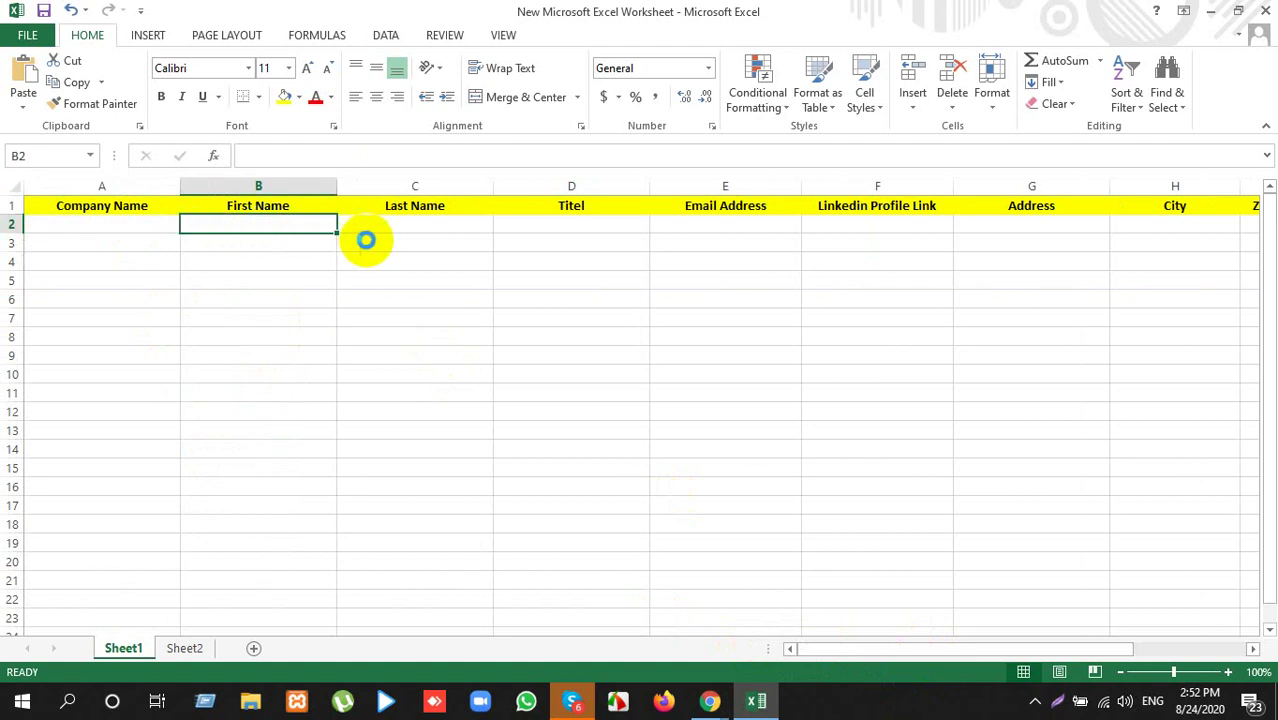
key(ctrl+v)
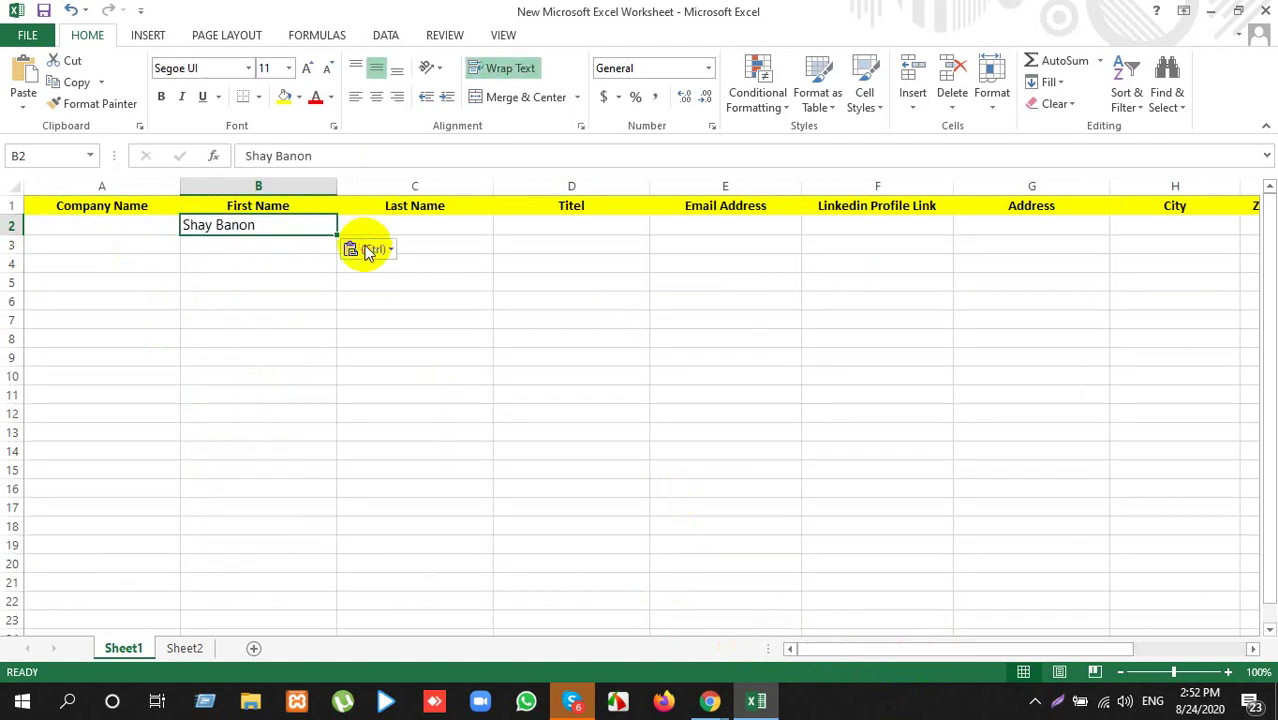
click(360, 248)
click(385, 294)
double_click(288, 156)
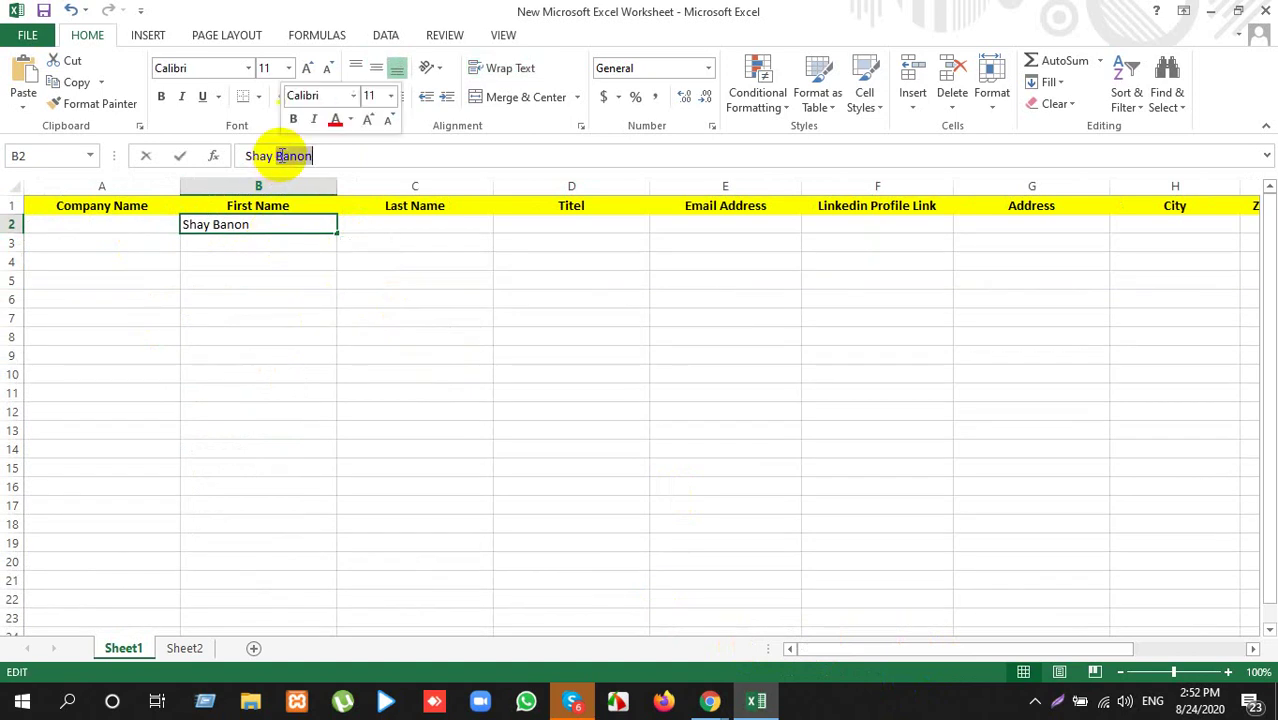
key(ctrl+x)
key(Tab)
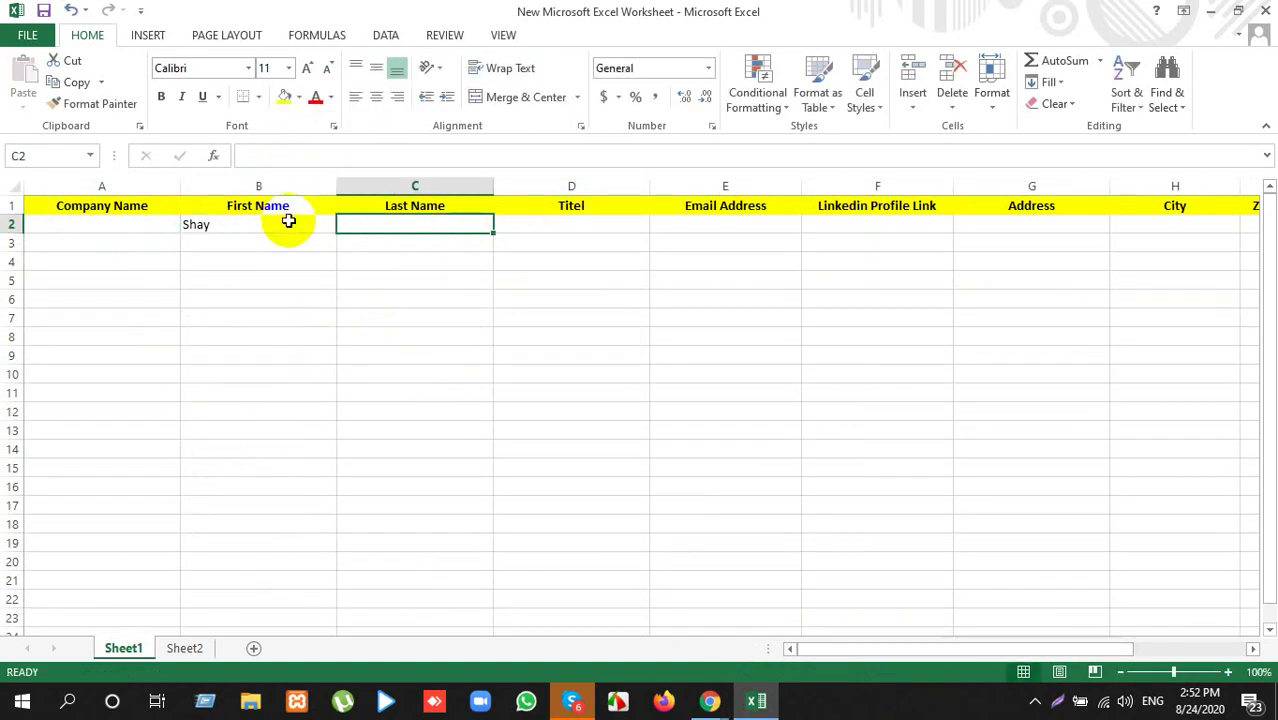
Step: Copy the last name from the profile into C2 with destination formatting
key(alt+Tab)
double_click(170, 489)
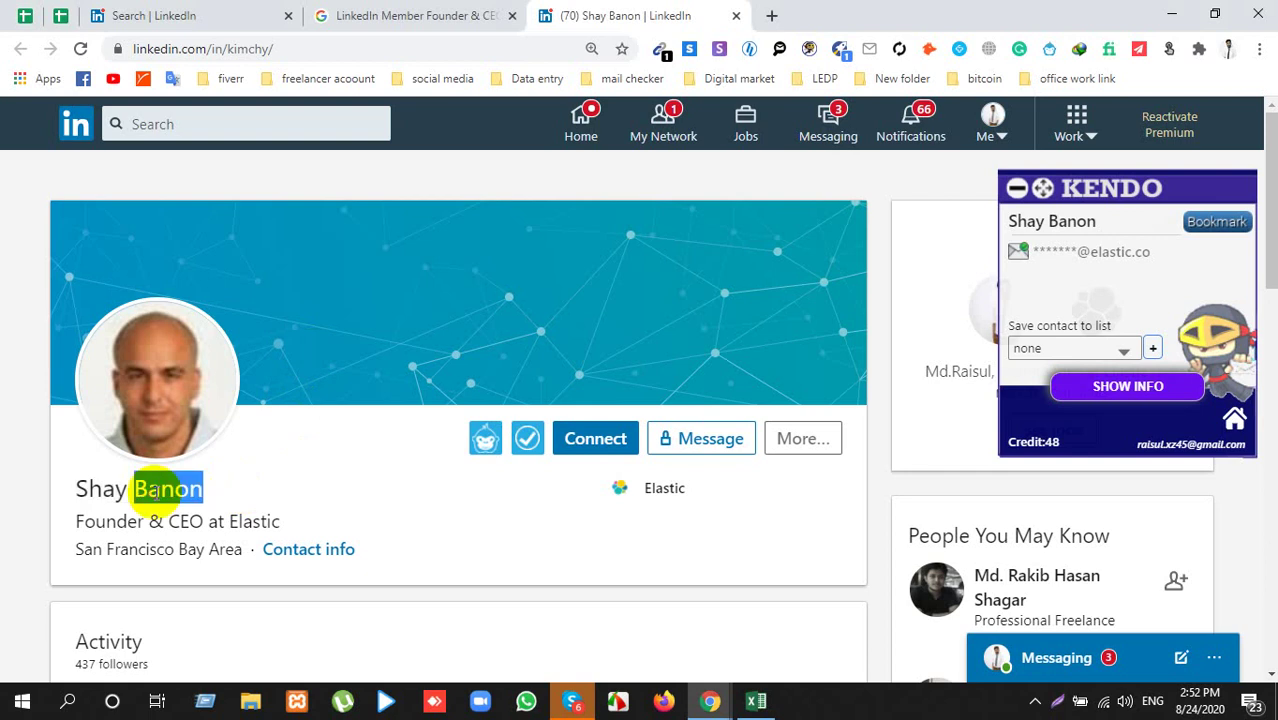
key(alt+Tab)
key(ctrl+v)
click(524, 259)
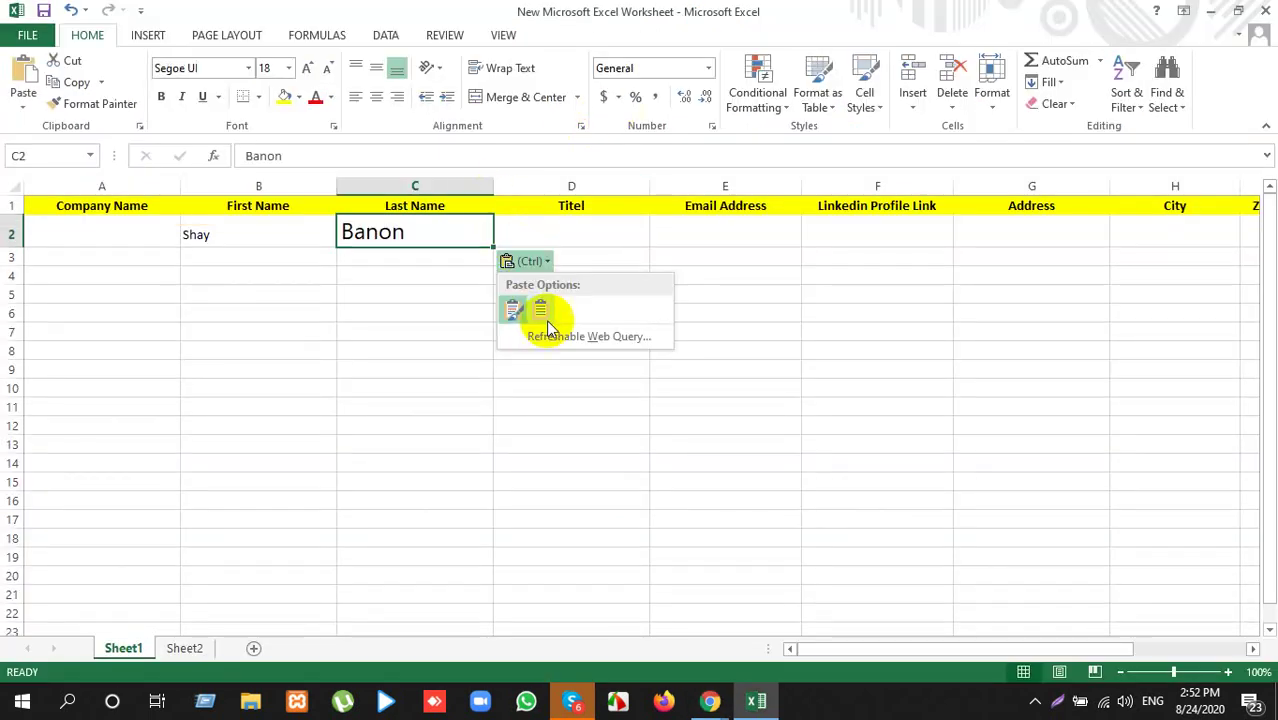
click(530, 306)
Step: Copy the title 'Founder & CEO' into D2 with destination formatting
key(alt+Tab)
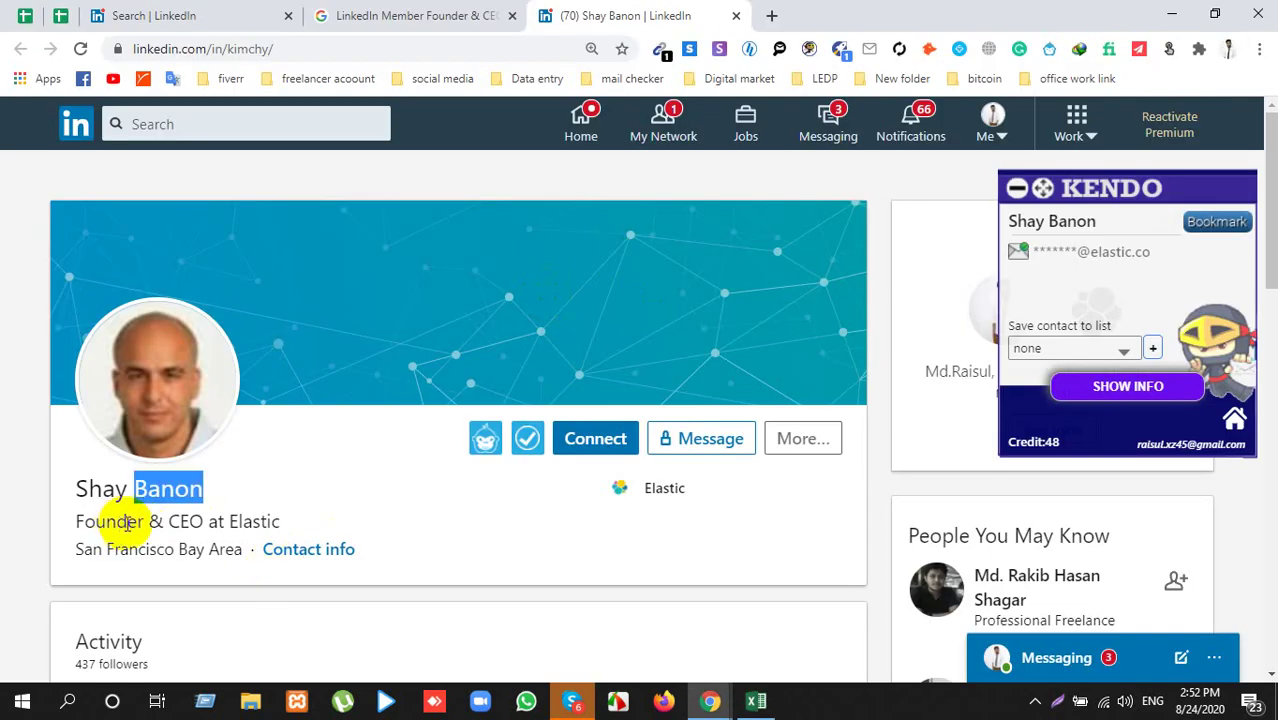
drag(75, 521, 200, 529)
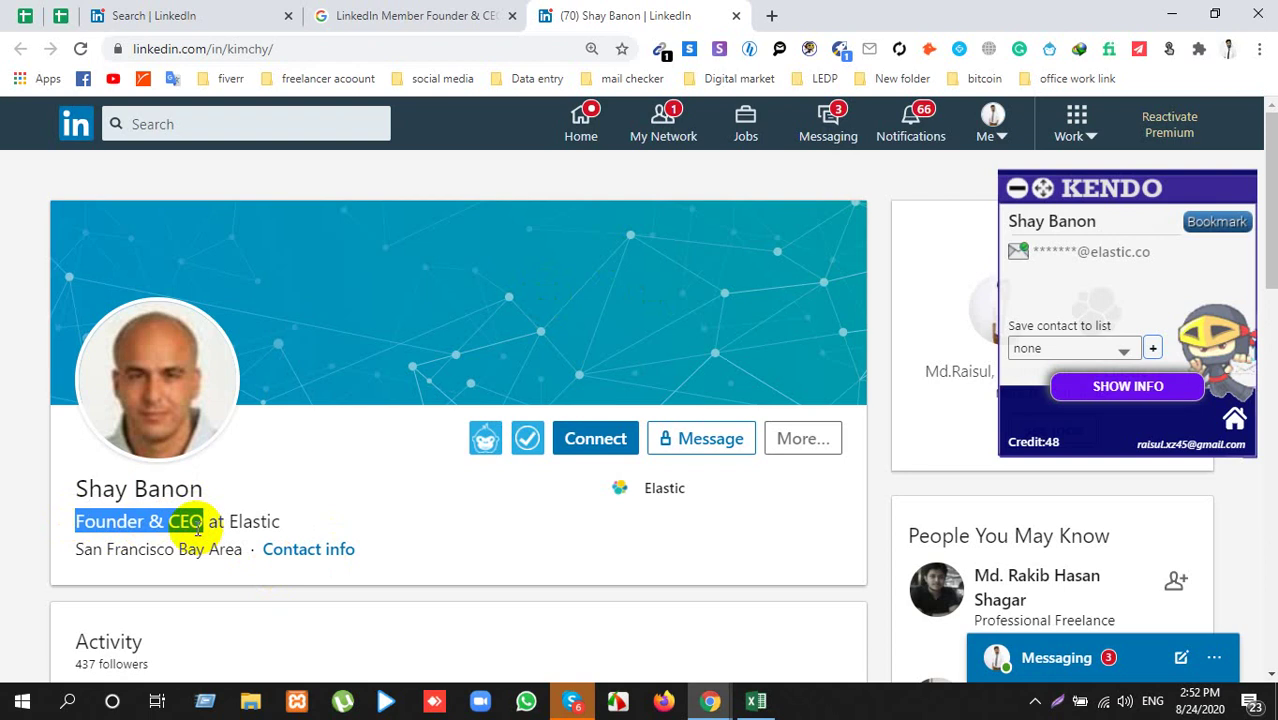
key(alt+Tab)
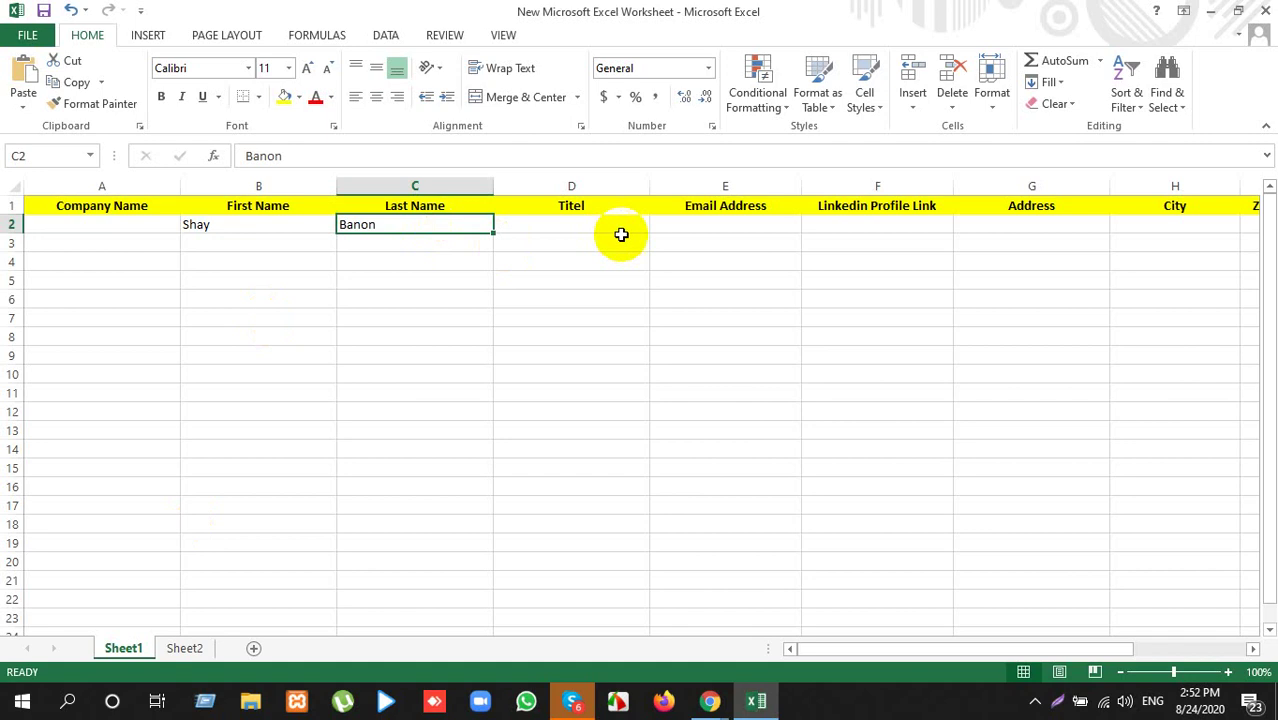
click(610, 228)
key(ctrl+v)
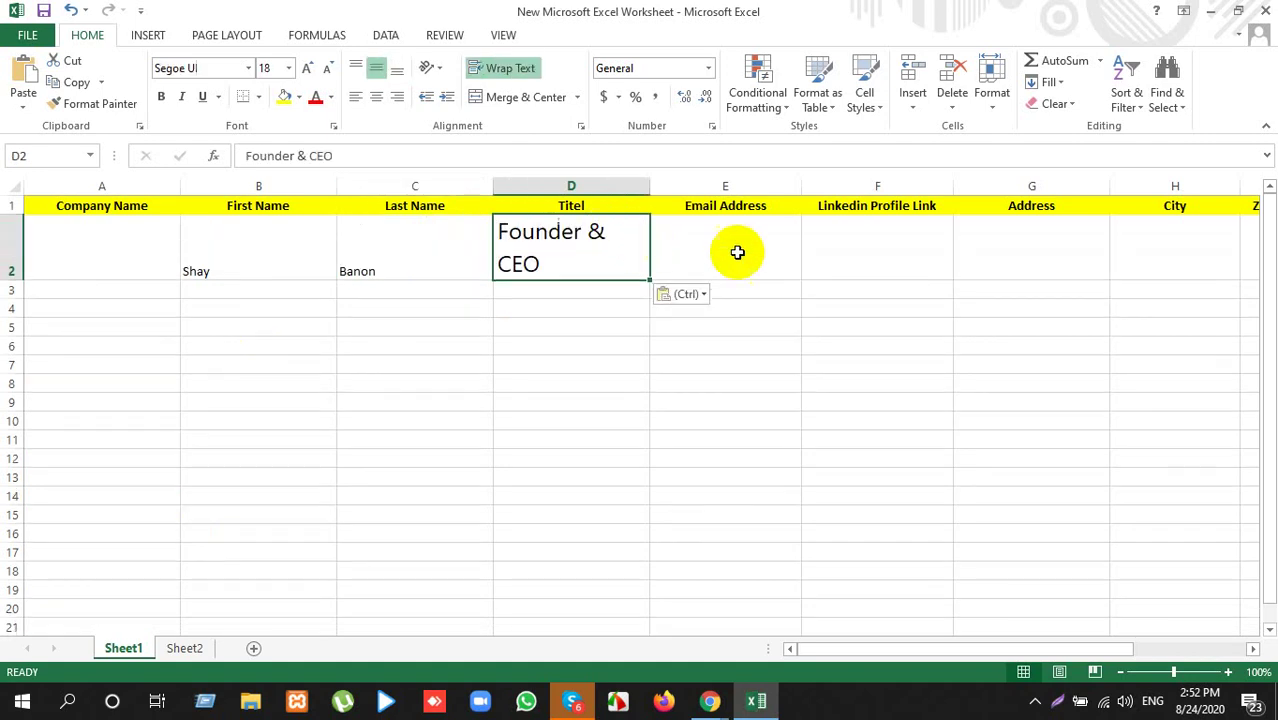
click(665, 292)
click(702, 340)
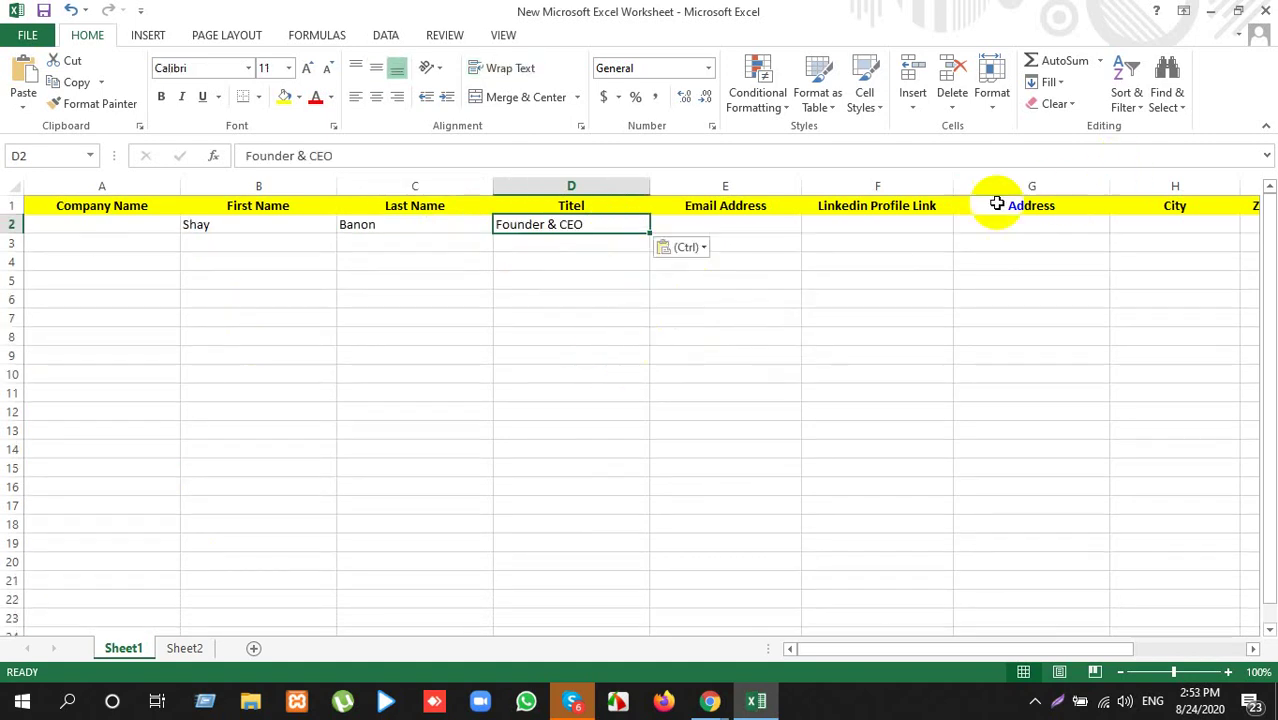
Step: Insert a new column F headed 'Company Size'
right_click(834, 179)
click(870, 315)
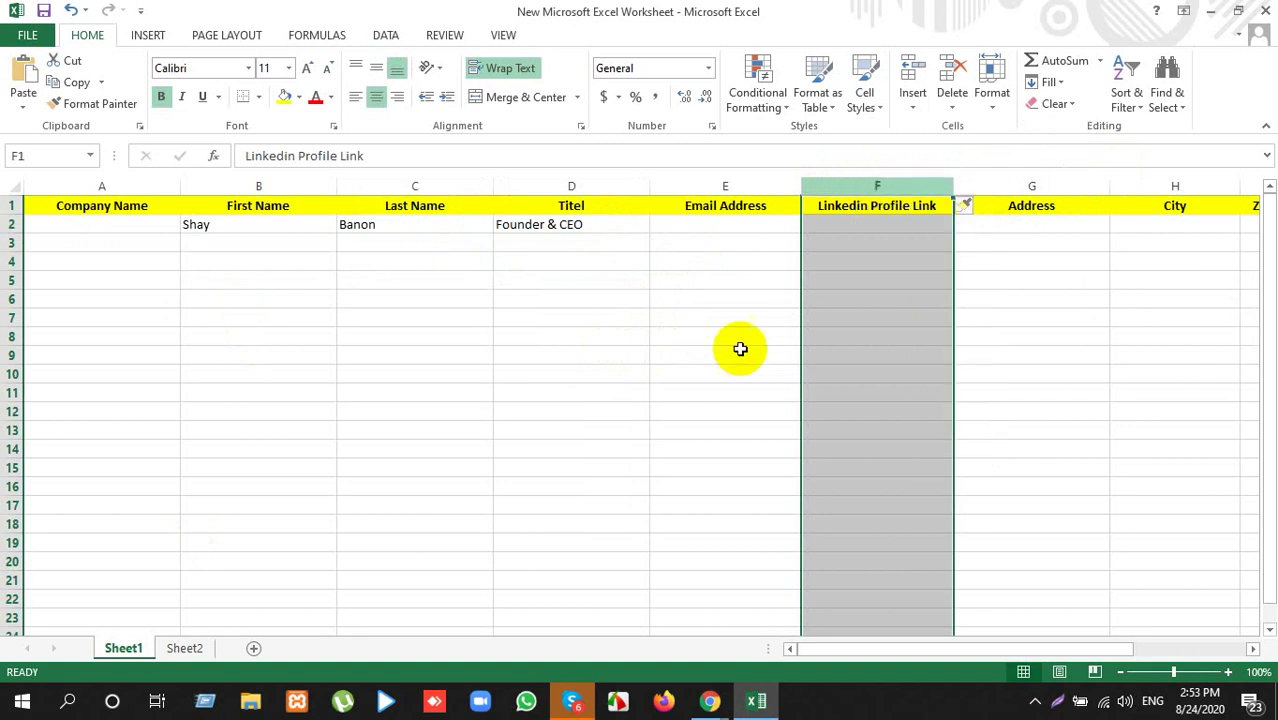
click(882, 207)
text(Co)
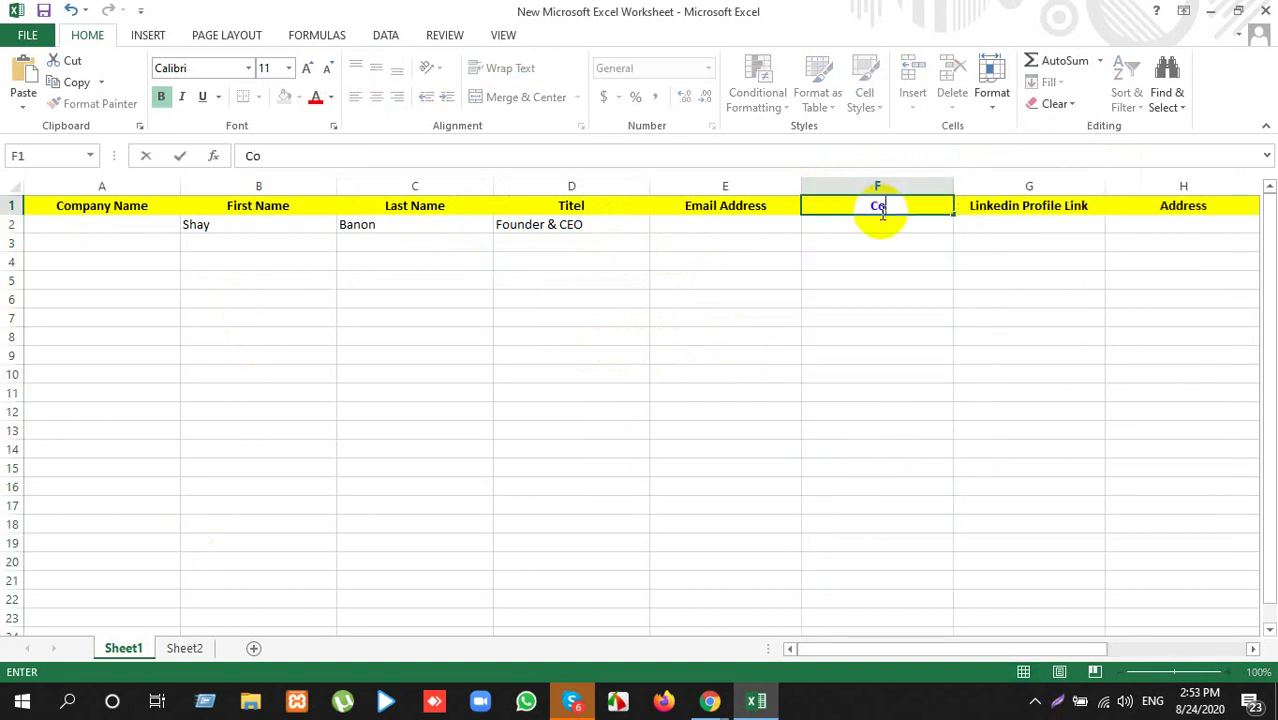
text(mpany)
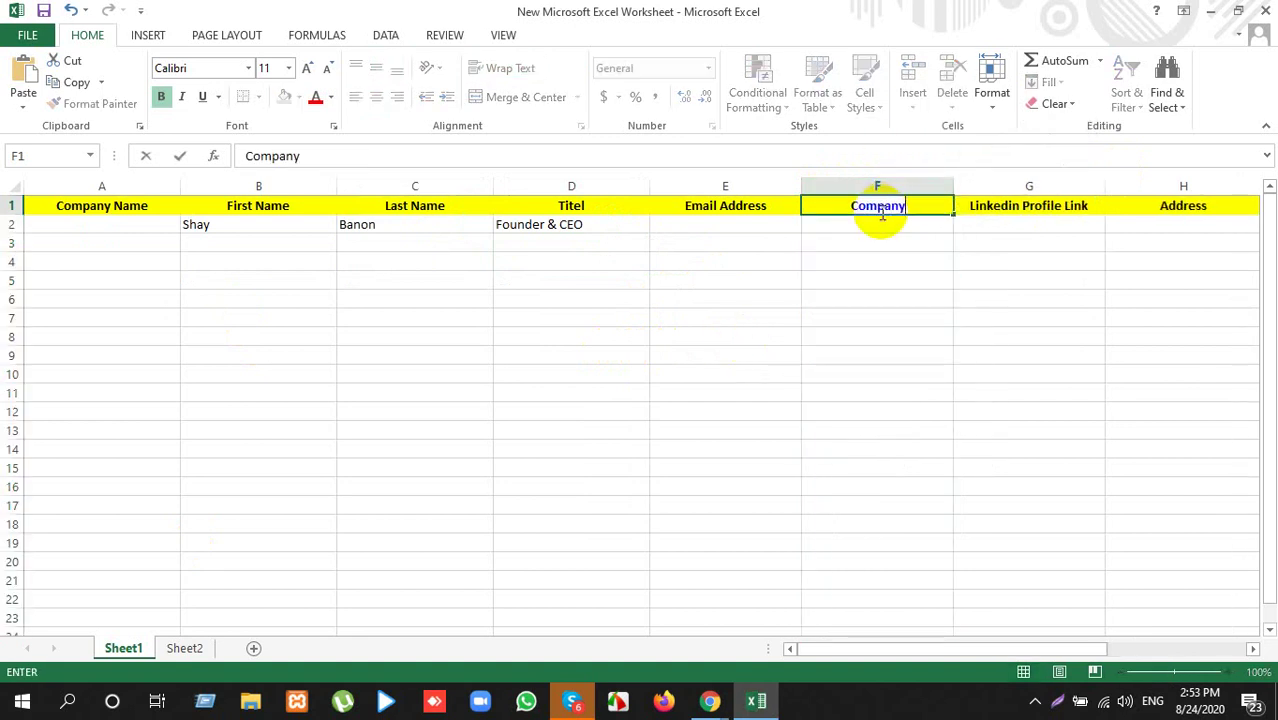
text( Size)
click(871, 279)
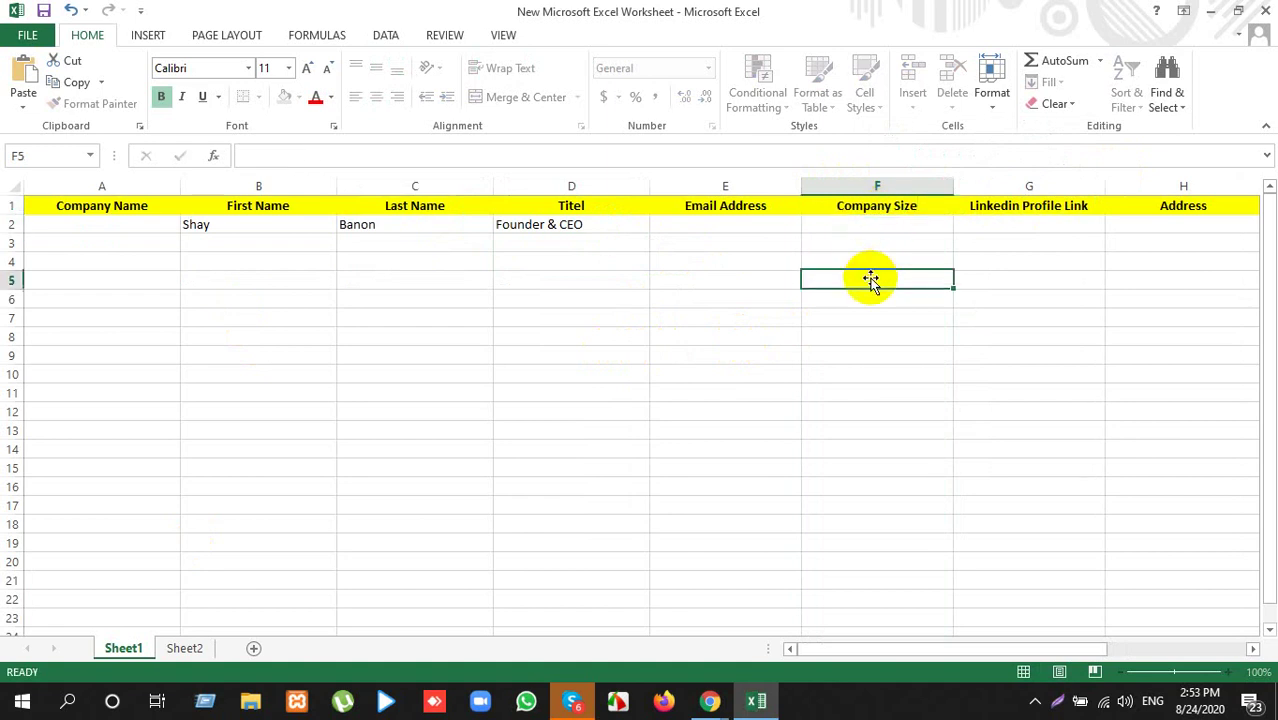
Step: Copy 'Elastic' from the profile into A2 with matched formatting, then return to LinkedIn
key(alt+Tab)
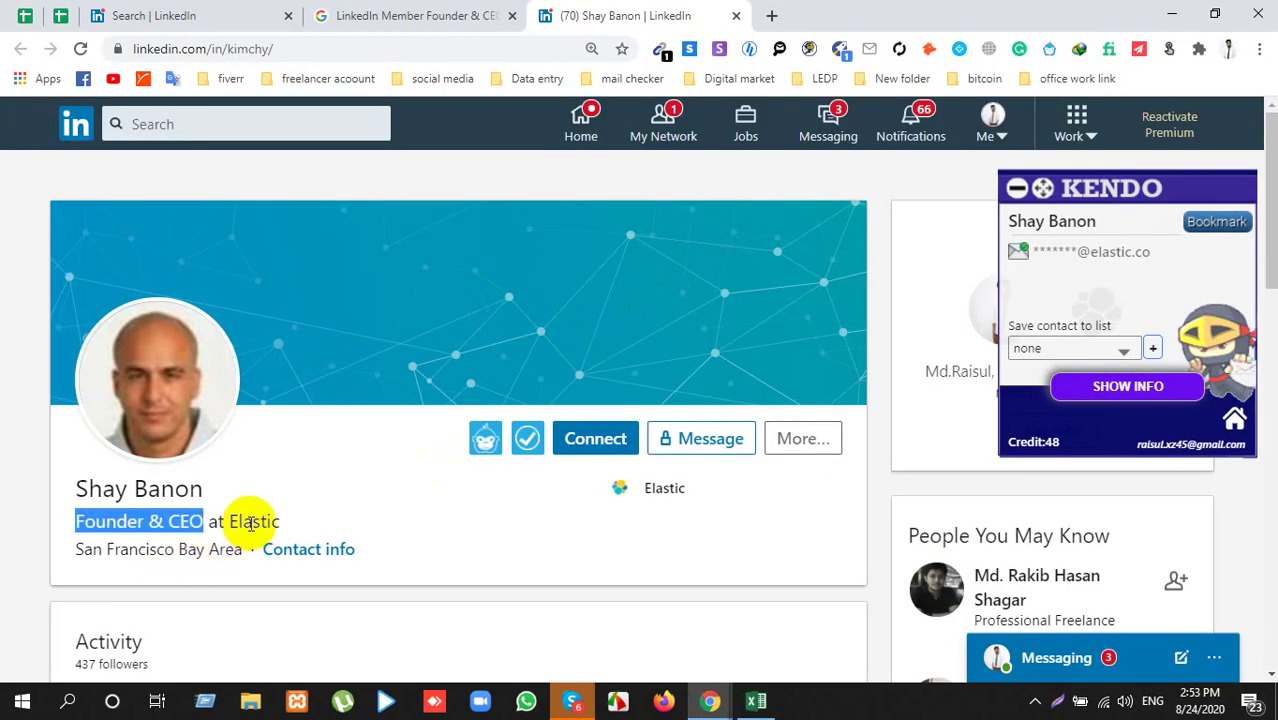
double_click(253, 521)
key(ctrl+c)
key(alt+Tab)
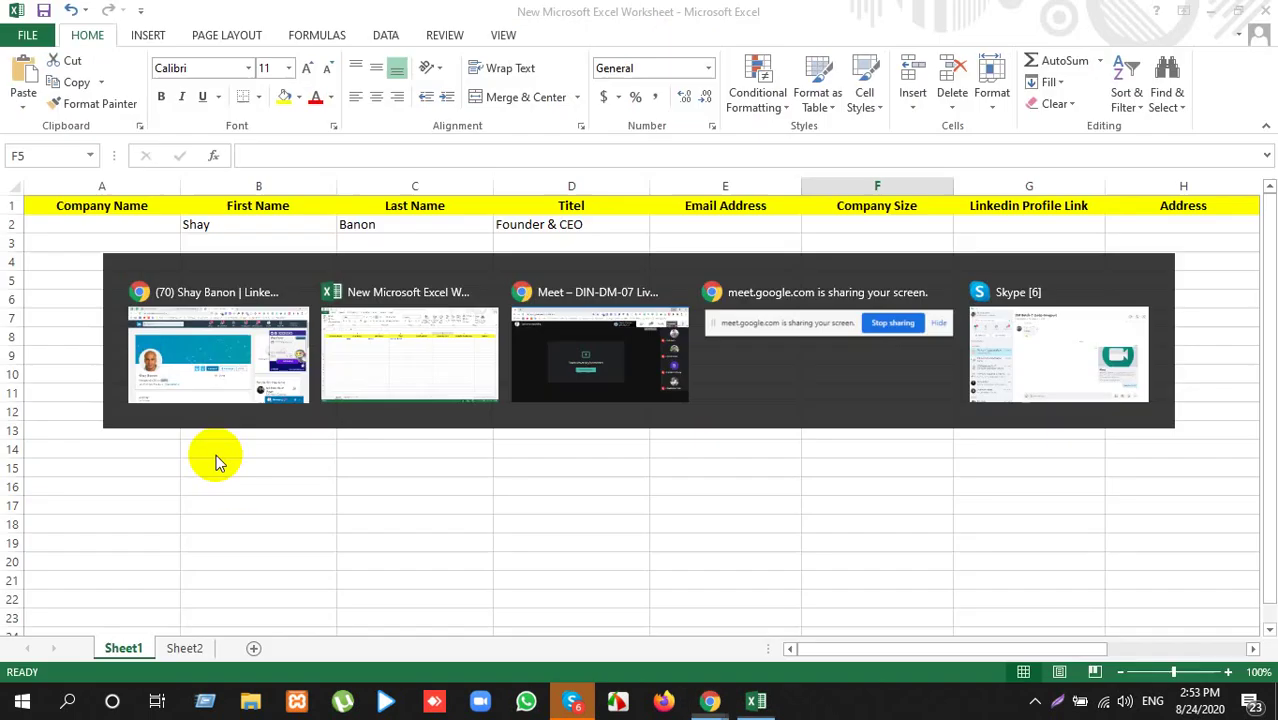
click(106, 223)
key(ctrl+v)
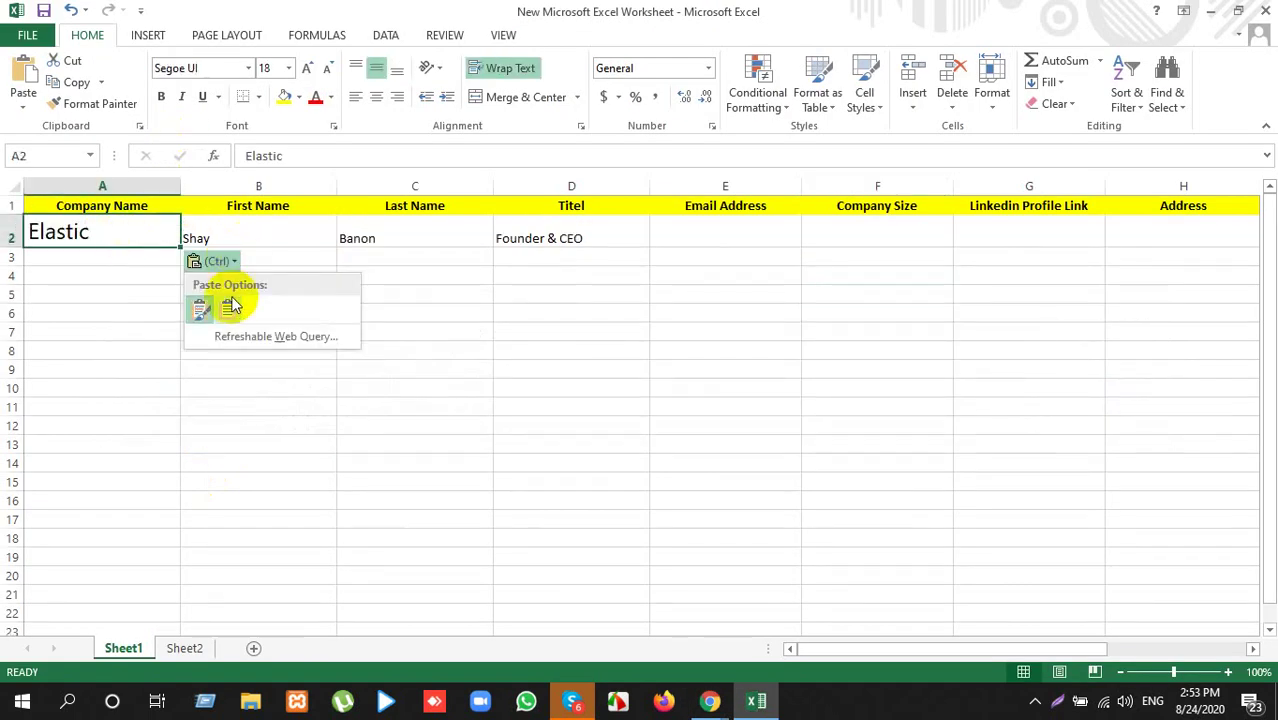
click(228, 310)
key(alt+Tab)
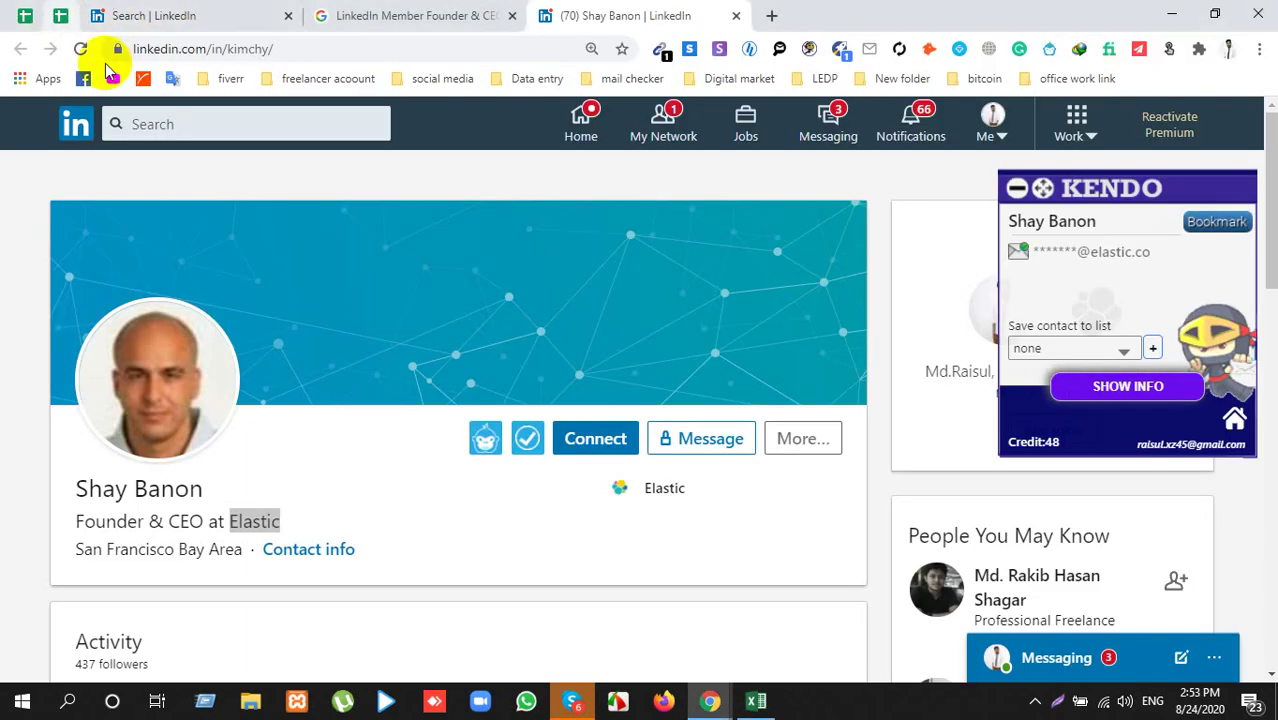
Step: Switch briefly to the Google Meet presentation and back to the CEO's profile
mouse_move(709, 701)
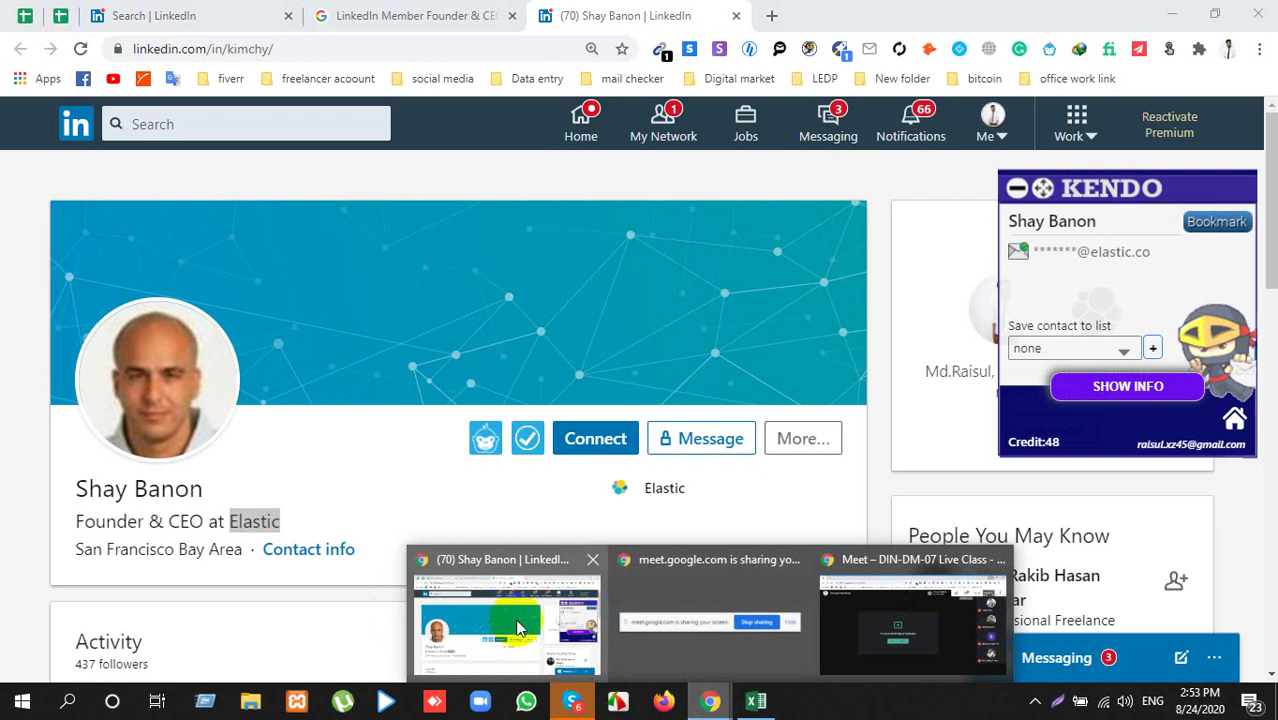
click(935, 612)
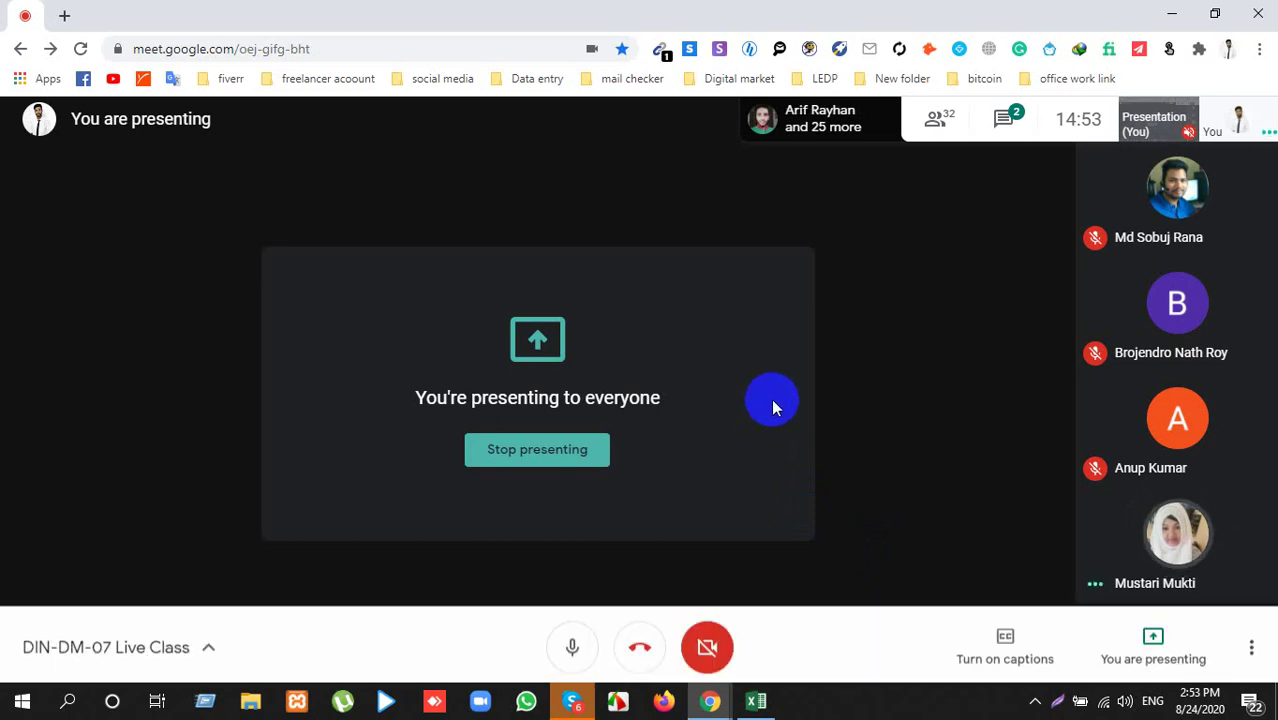
mouse_move(712, 698)
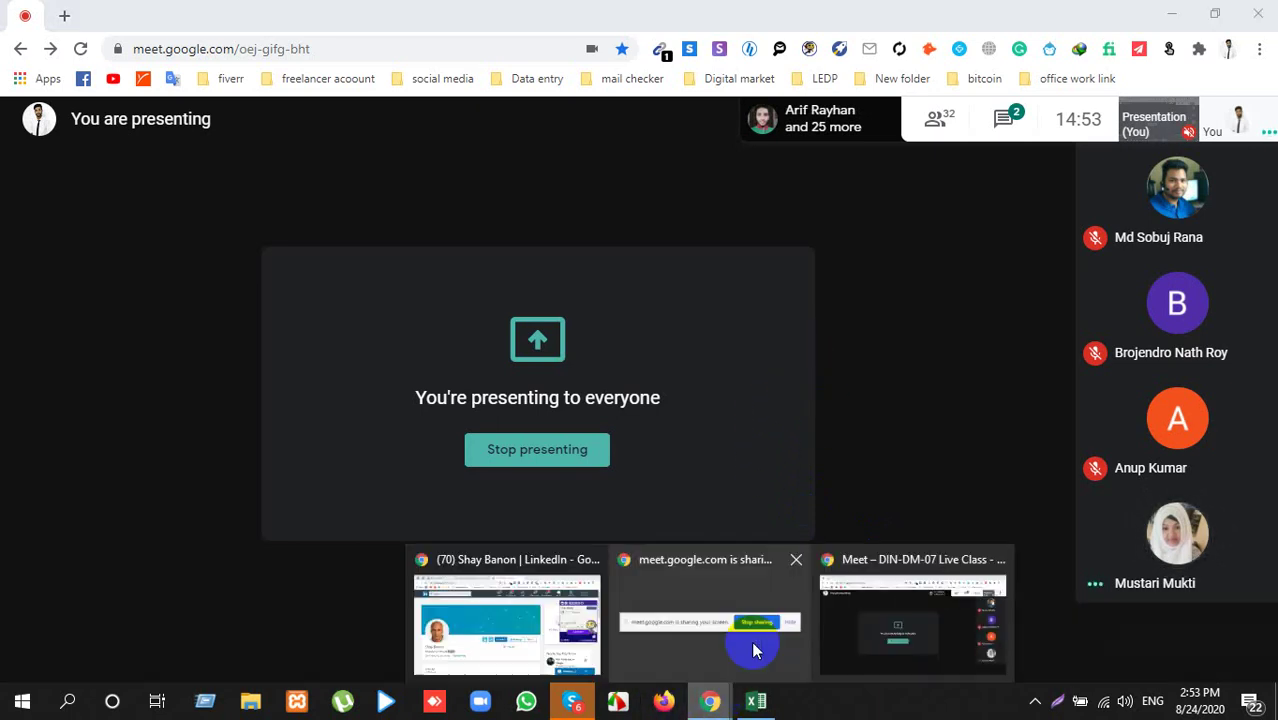
click(530, 632)
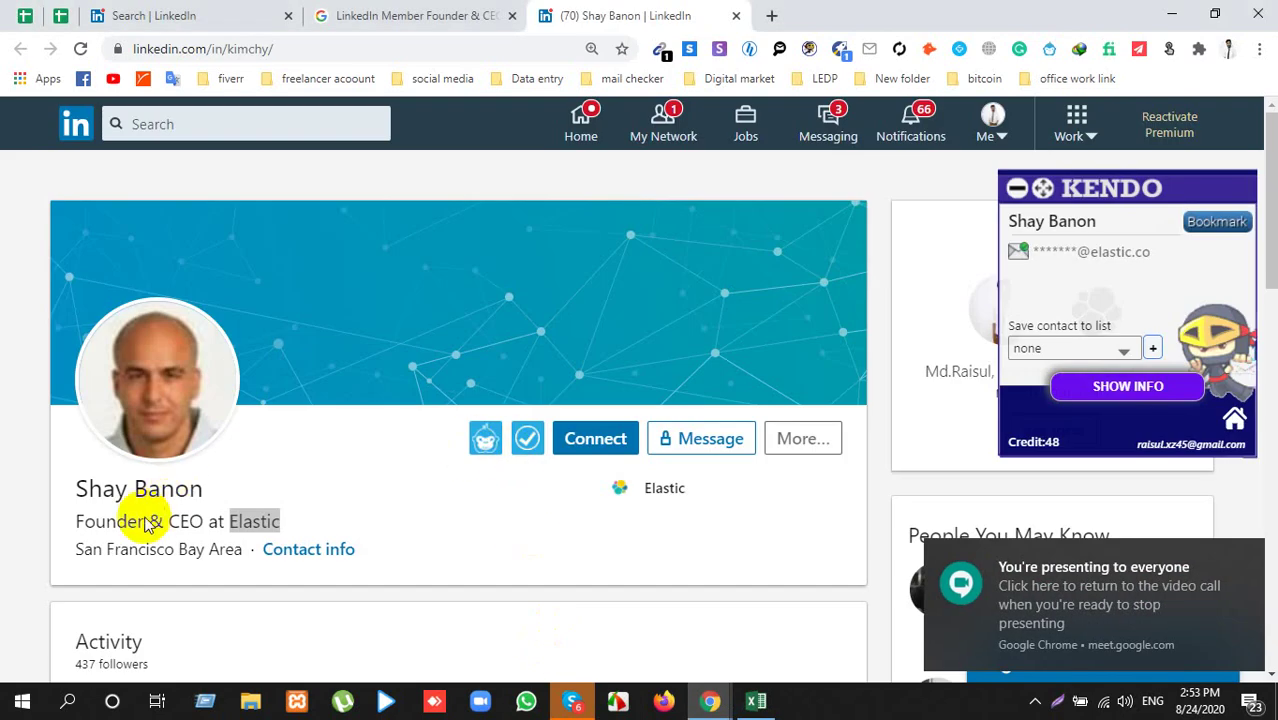
Step: Open Elastic's company page in a new tab from the profile's experience entry
scroll(147, 518, down, 1)
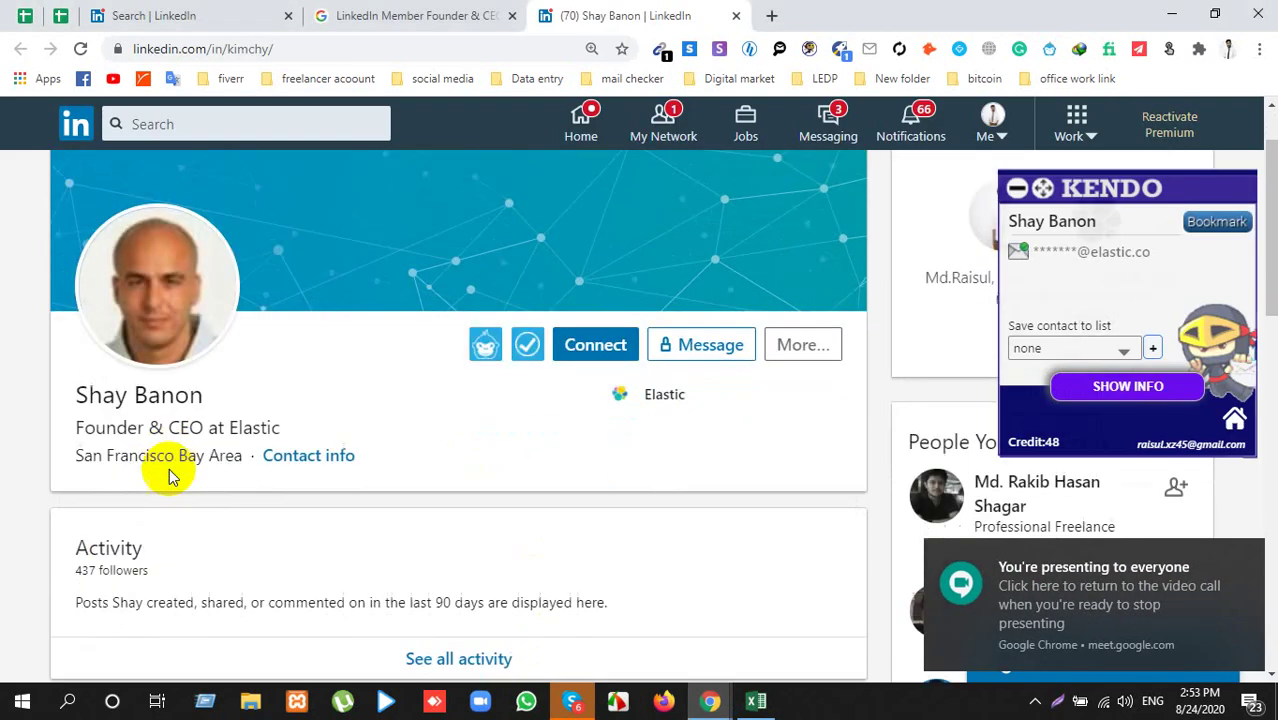
double_click(259, 427)
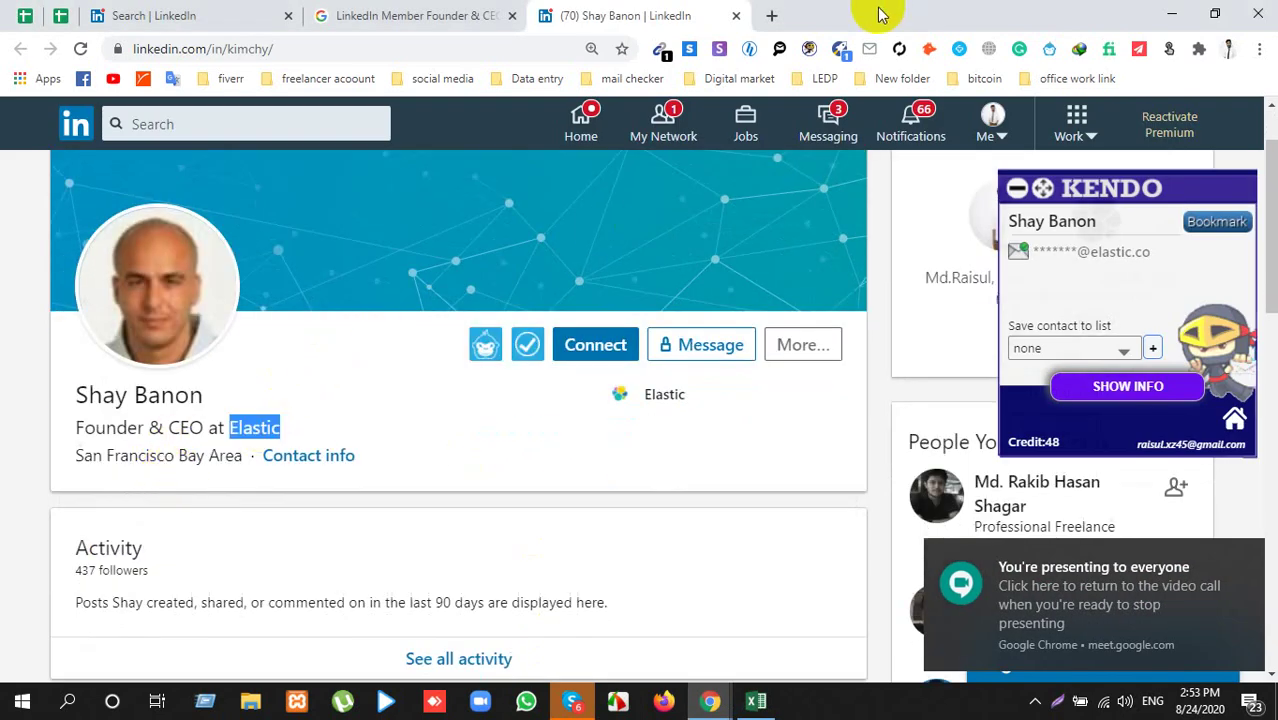
scroll(180, 440, down, 4)
scroll(161, 430, up, 5)
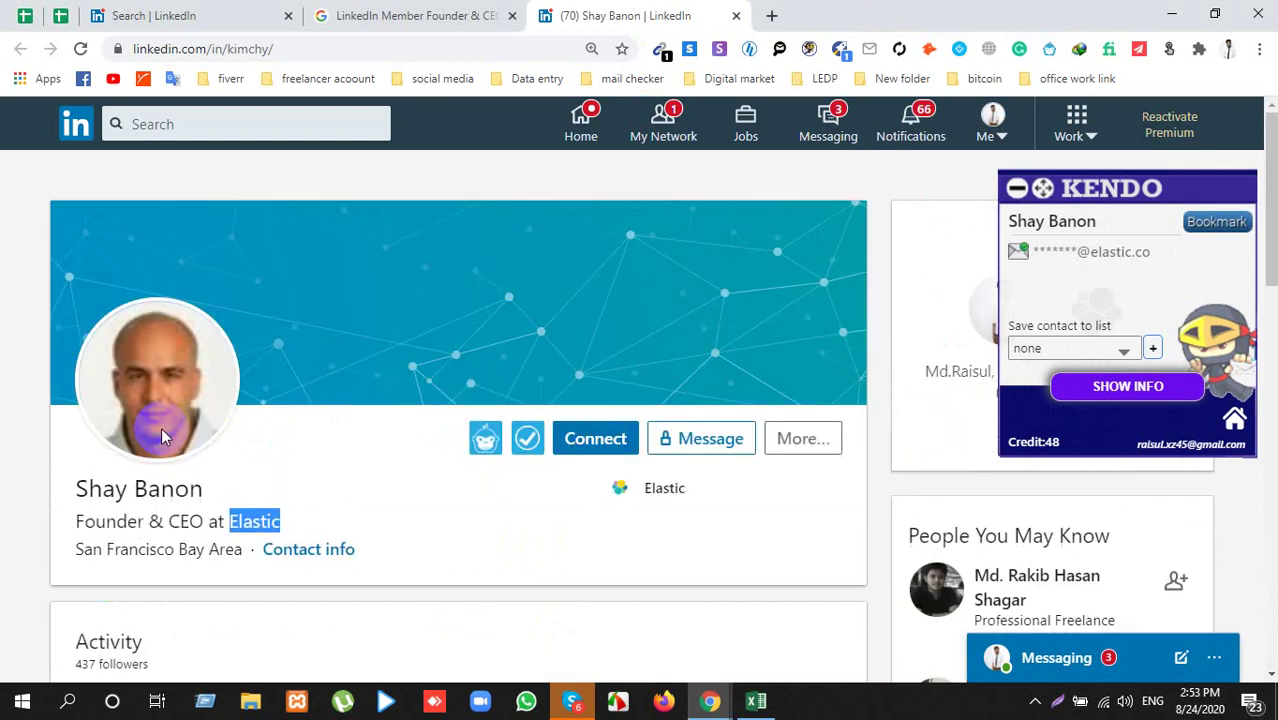
scroll(162, 428, down, 4)
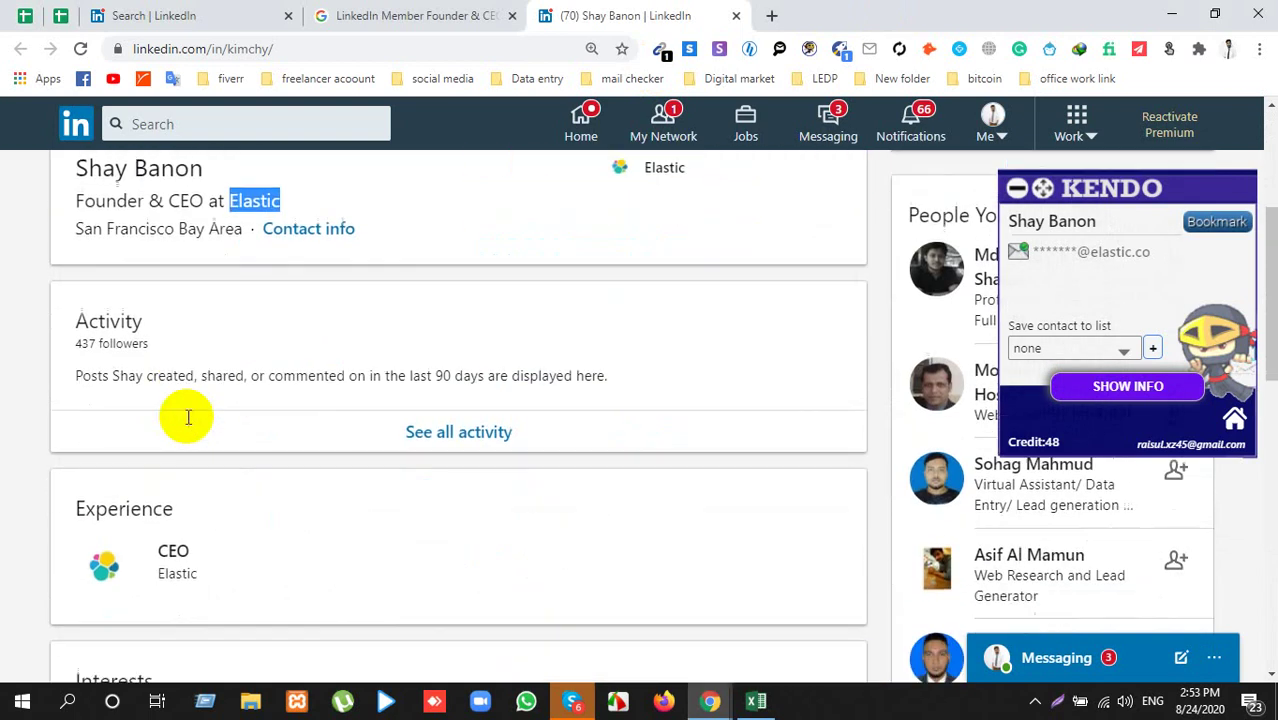
drag(86, 455, 174, 452)
scroll(445, 295, up, 2)
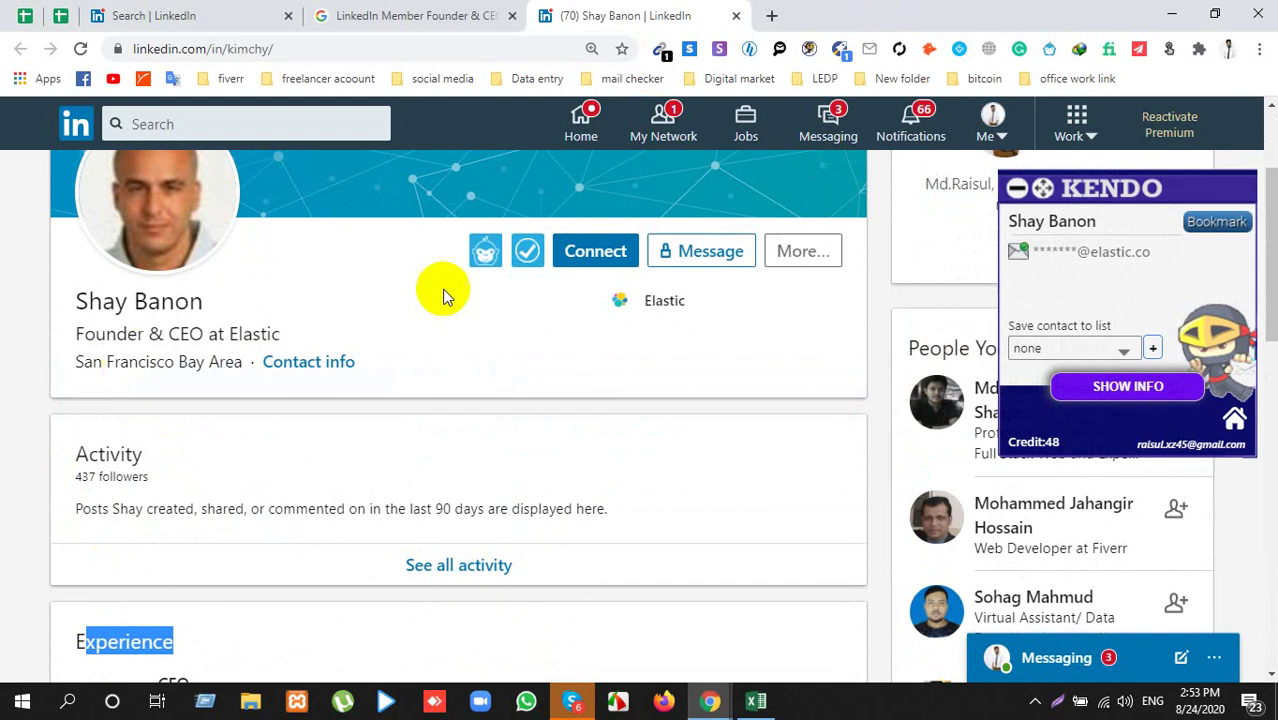
double_click(268, 332)
scroll(272, 333, down, 4)
scroll(272, 332, down, 1)
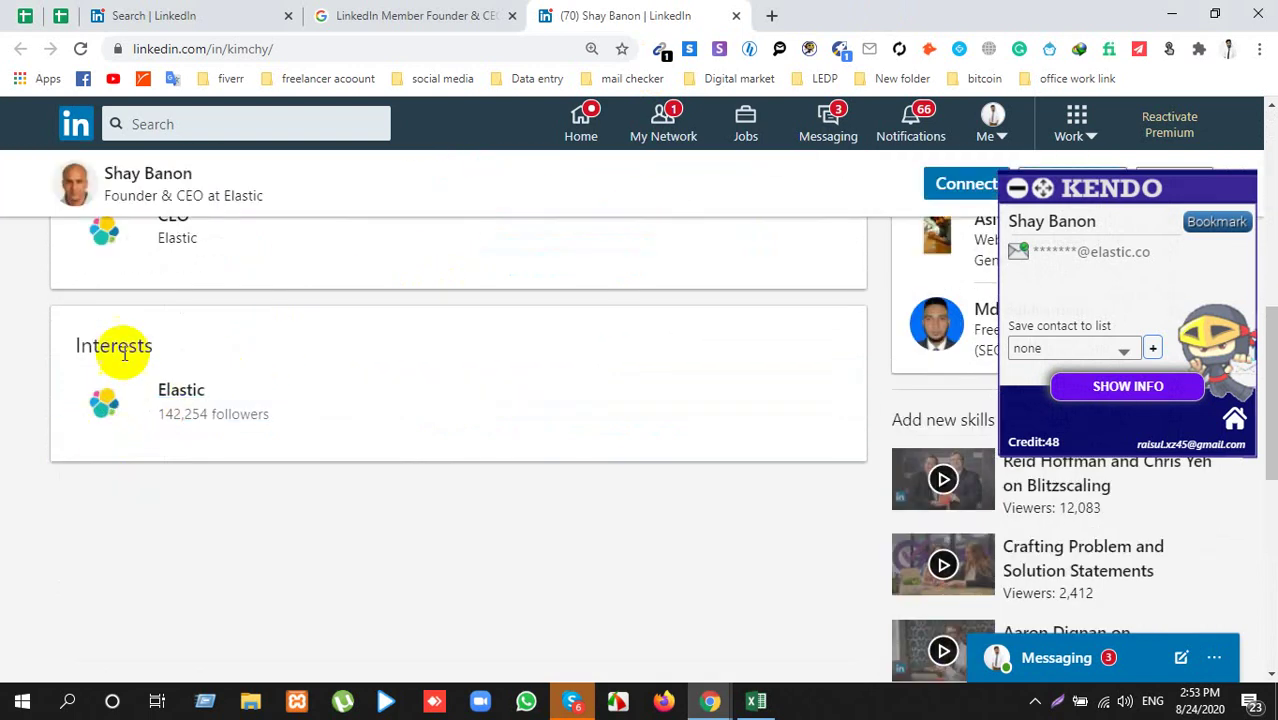
scroll(121, 342, up, 2)
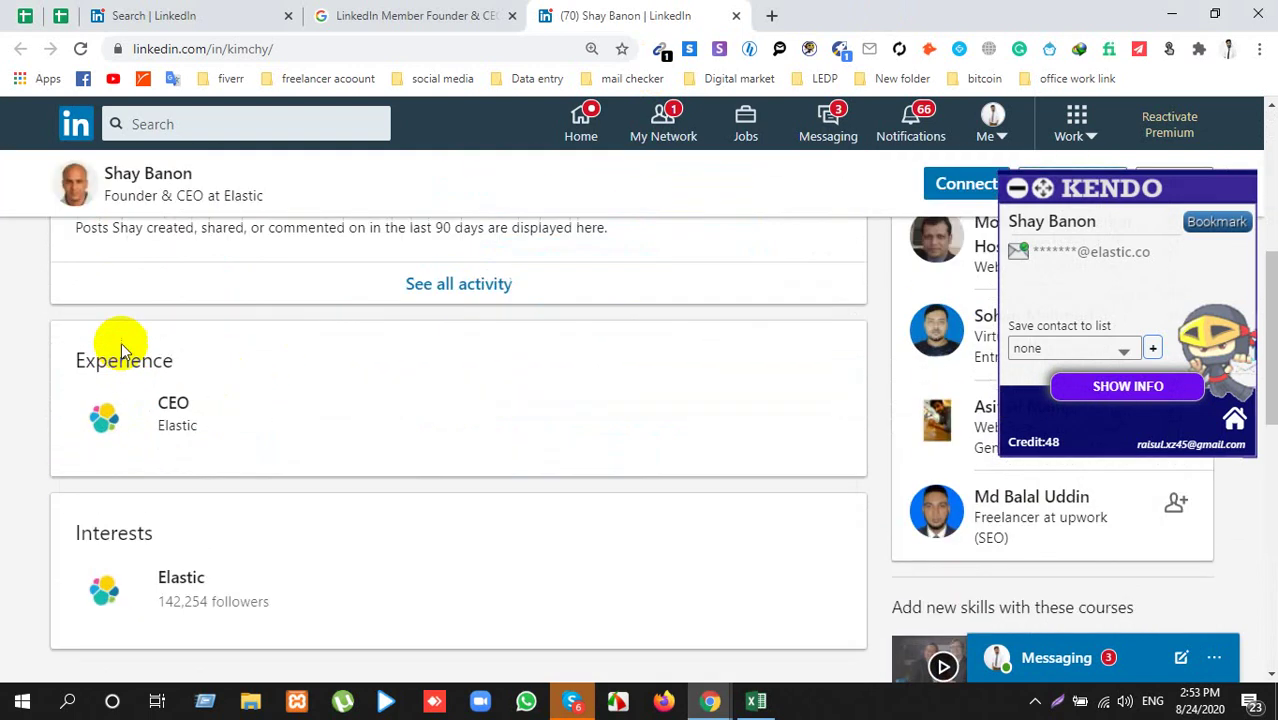
middle_click(113, 428)
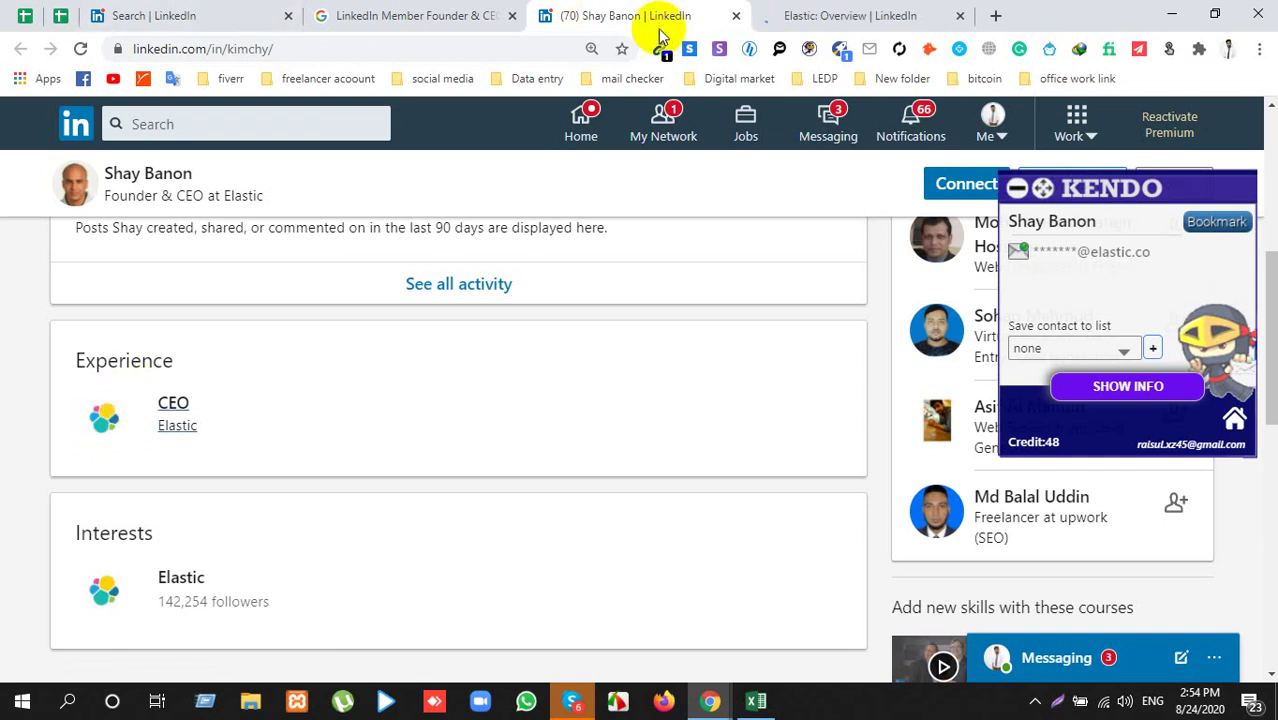
right_click(617, 10)
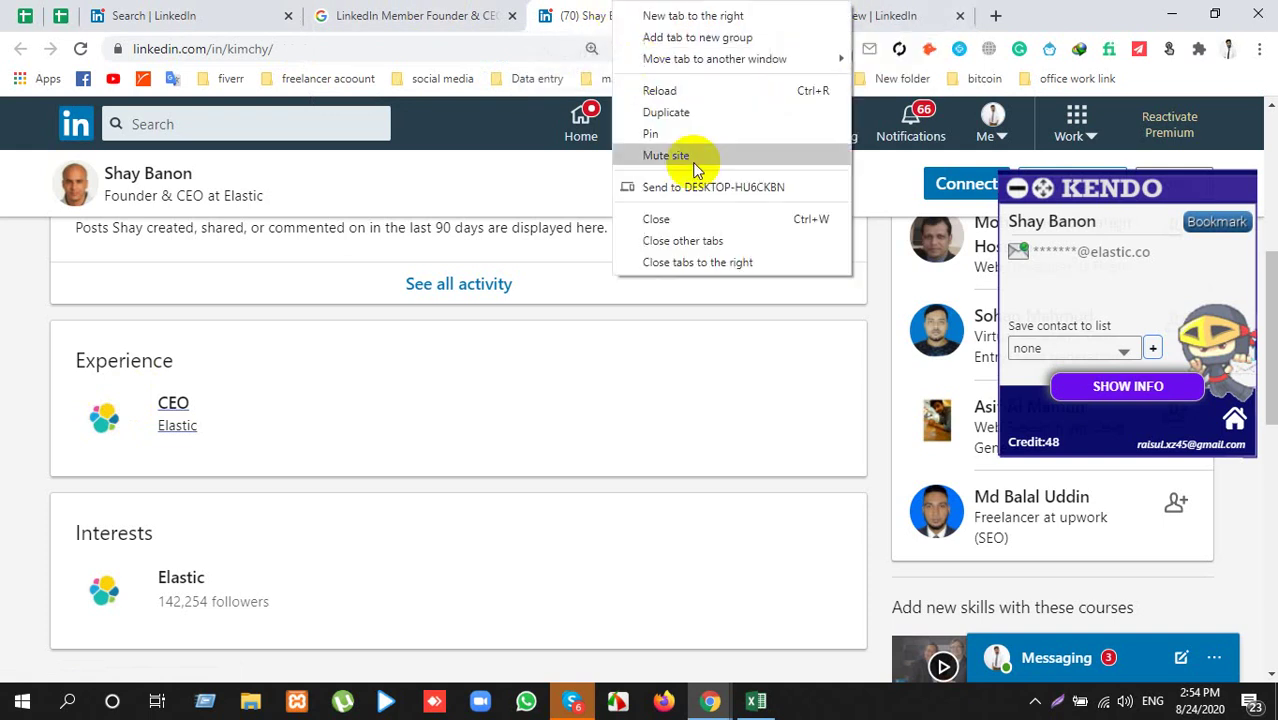
Step: Collapse the KENDO panel and go to your own profile via Me > View Profile
click(738, 118)
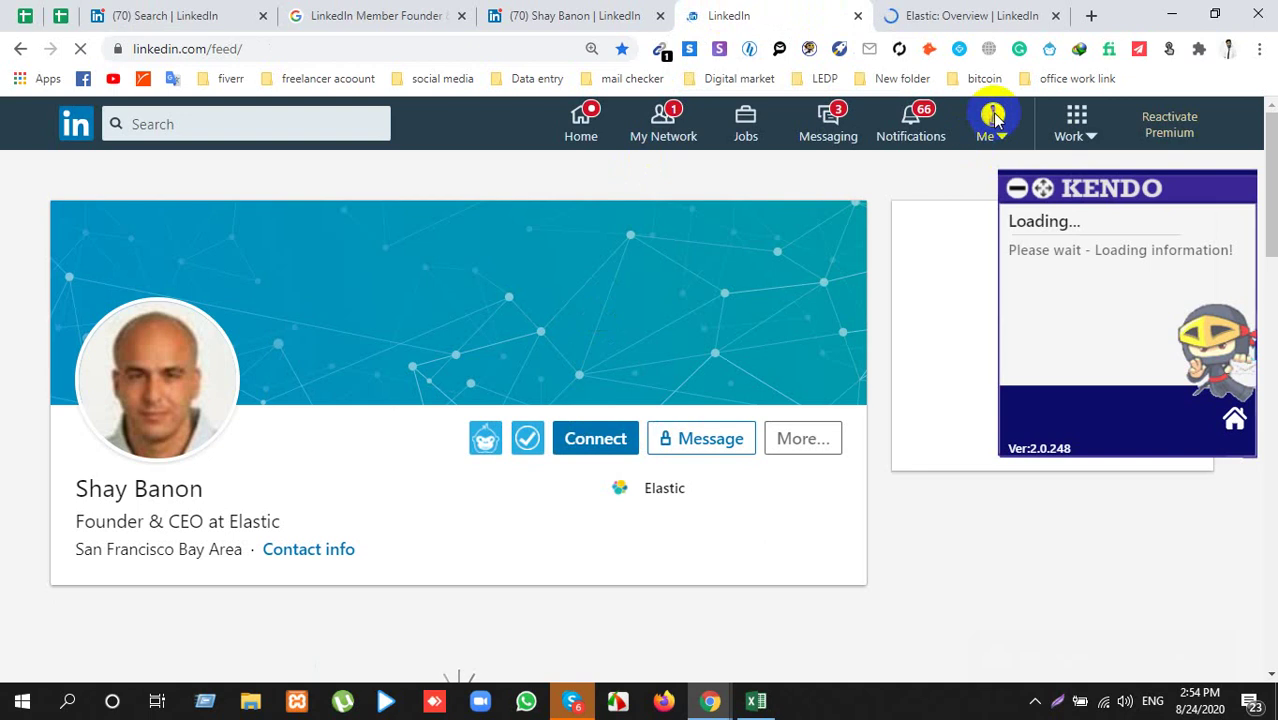
click(1018, 191)
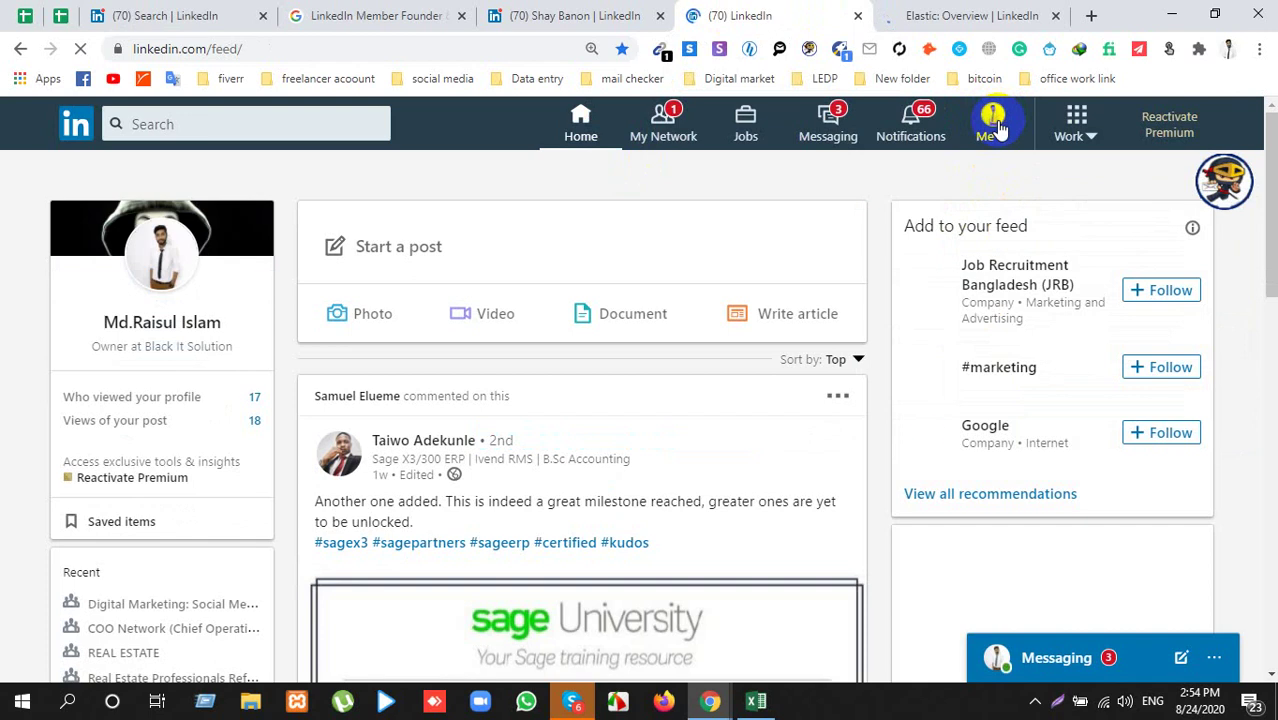
click(993, 126)
click(912, 255)
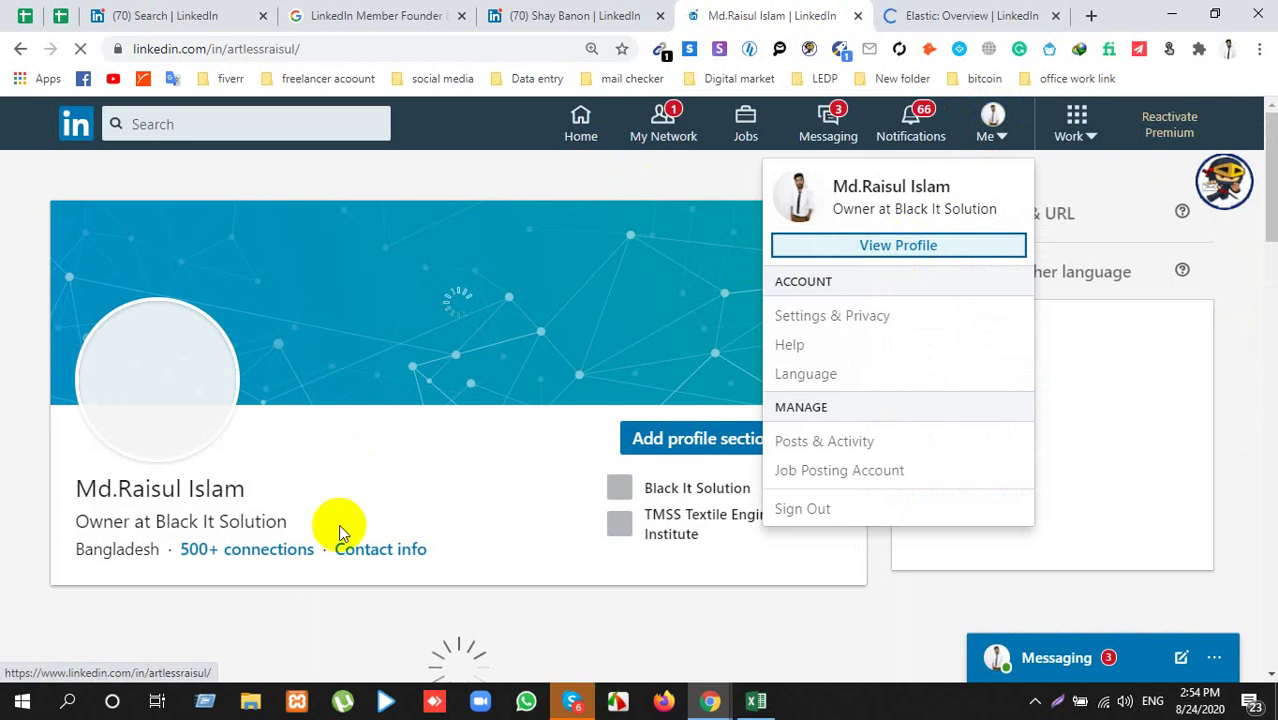
Step: Select 'Black It Solution' in your headline and scroll down to the Experience section
scroll(690, 490, down, 5)
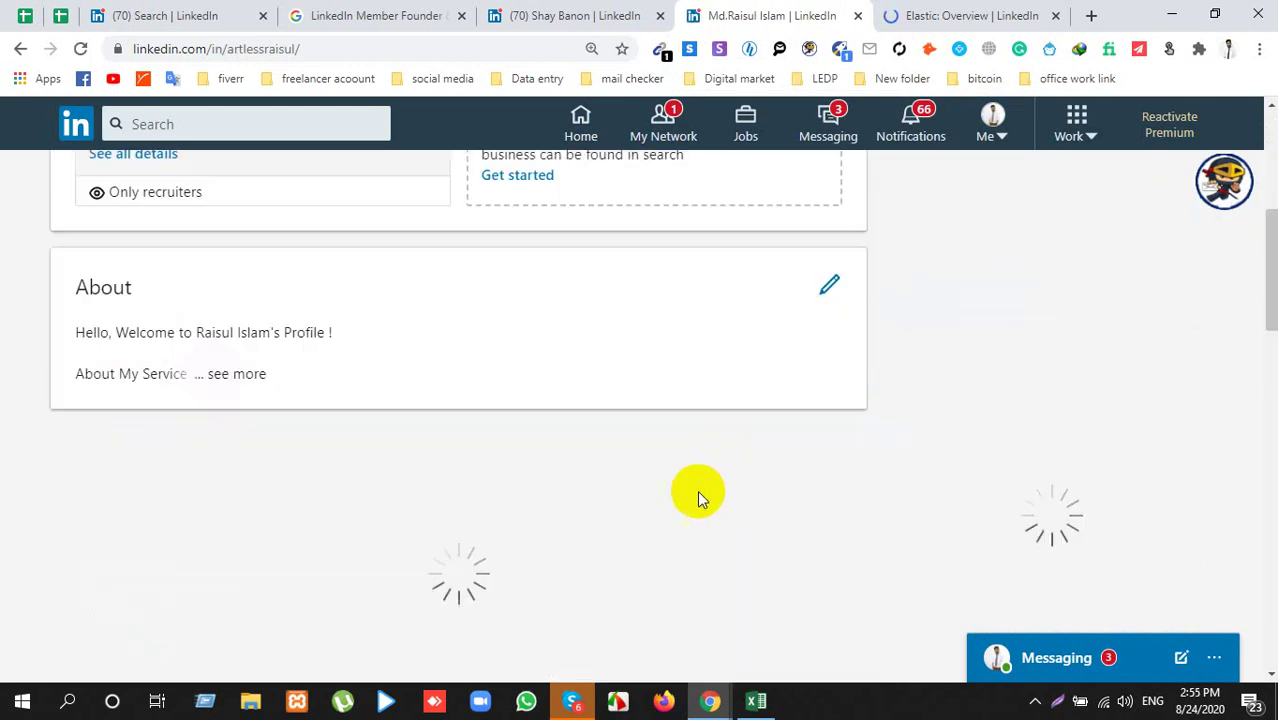
scroll(312, 404, up, 5)
click(308, 402)
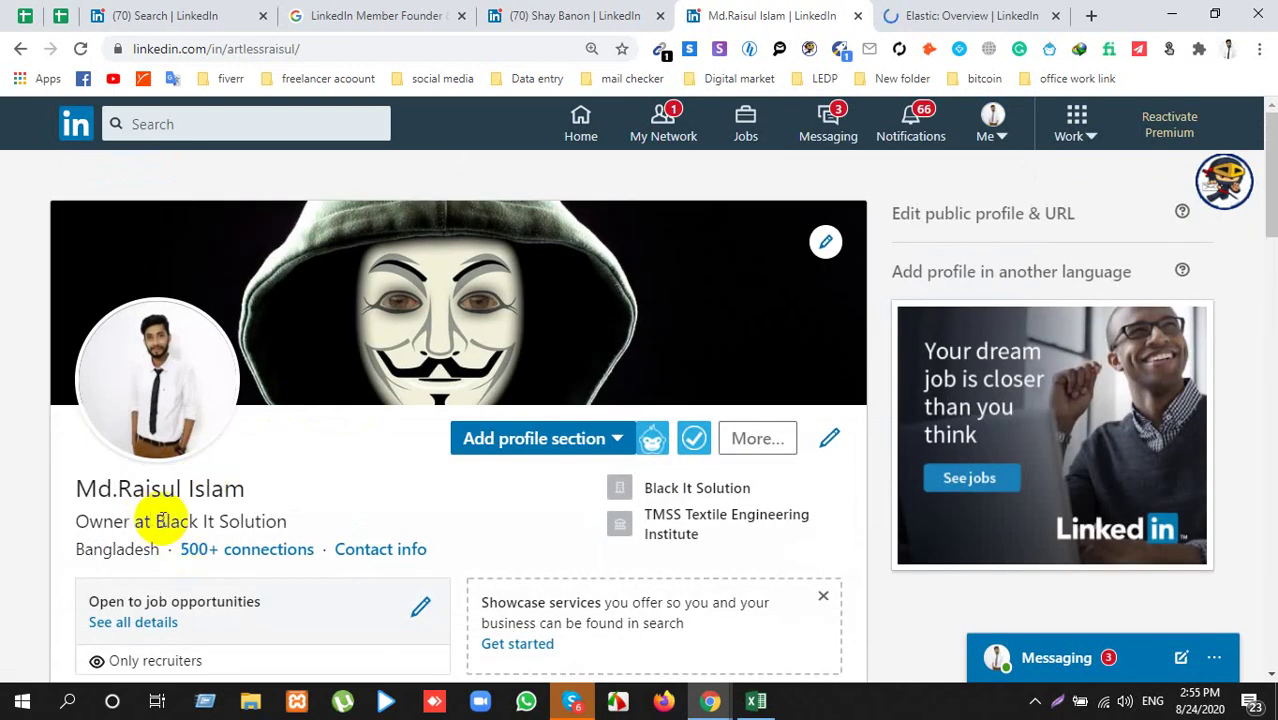
drag(156, 521, 290, 521)
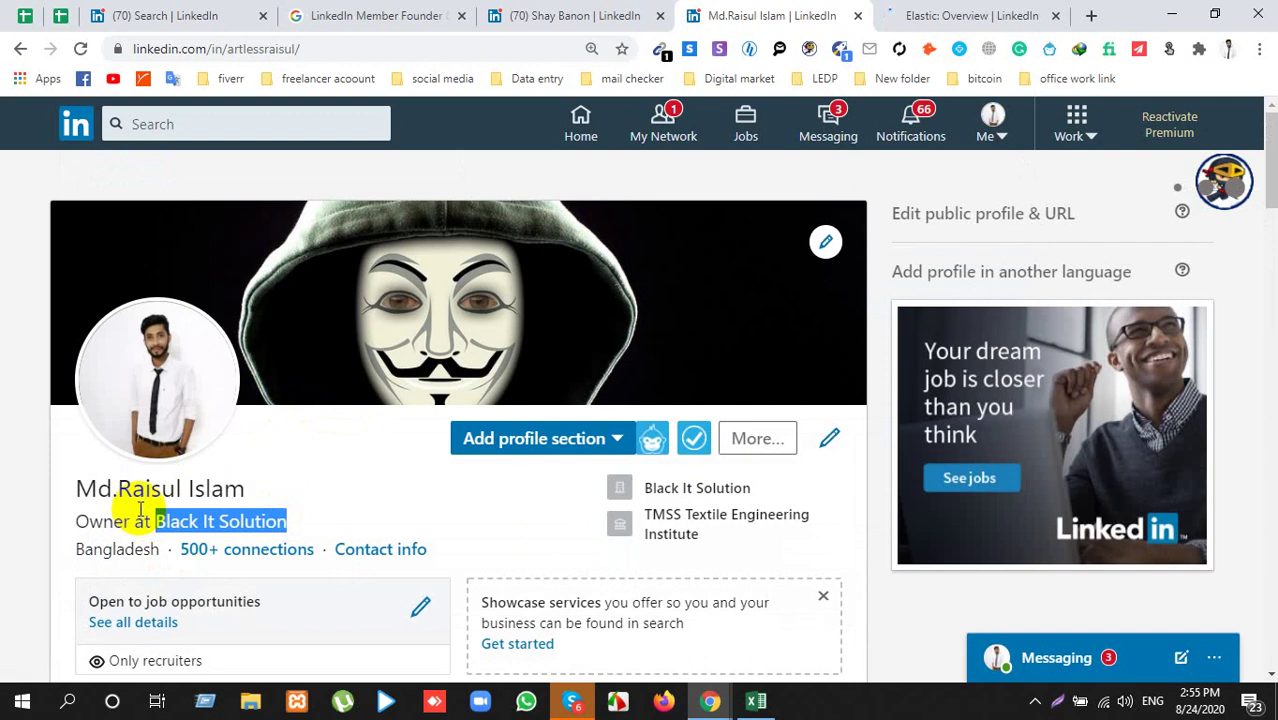
scroll(134, 505, down, 4)
scroll(137, 508, down, 7)
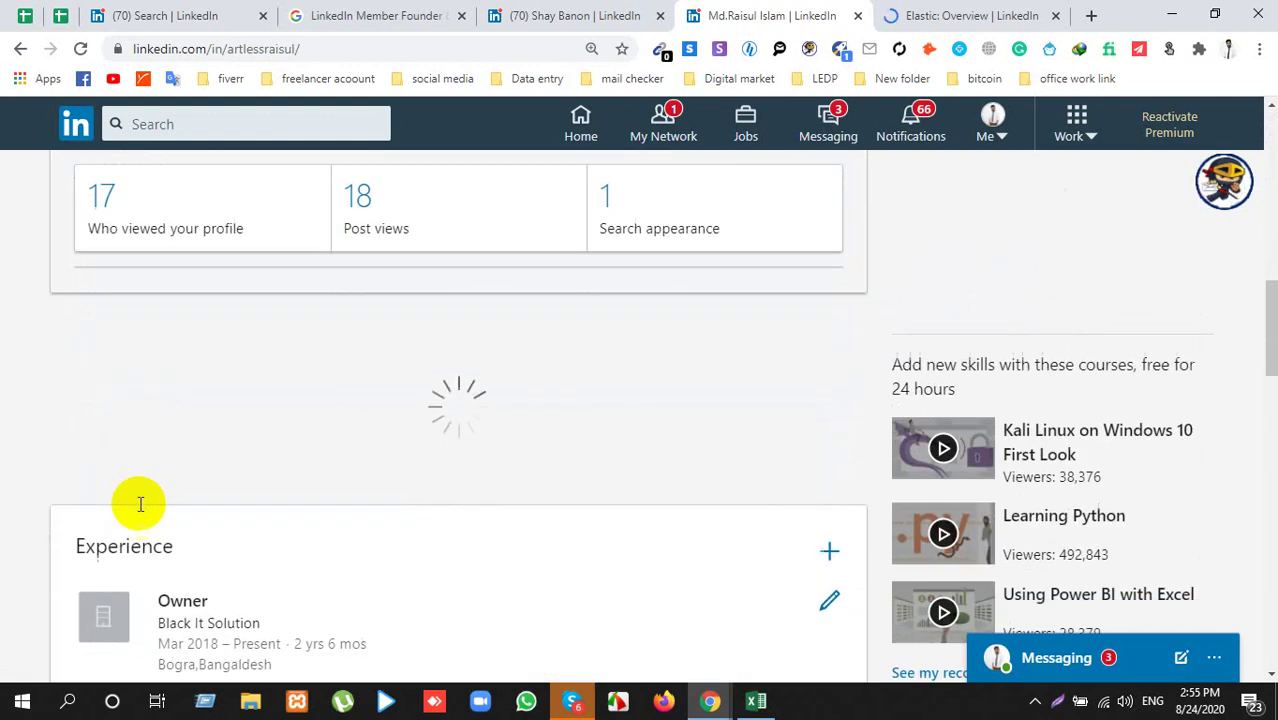
scroll(200, 505, down, 2)
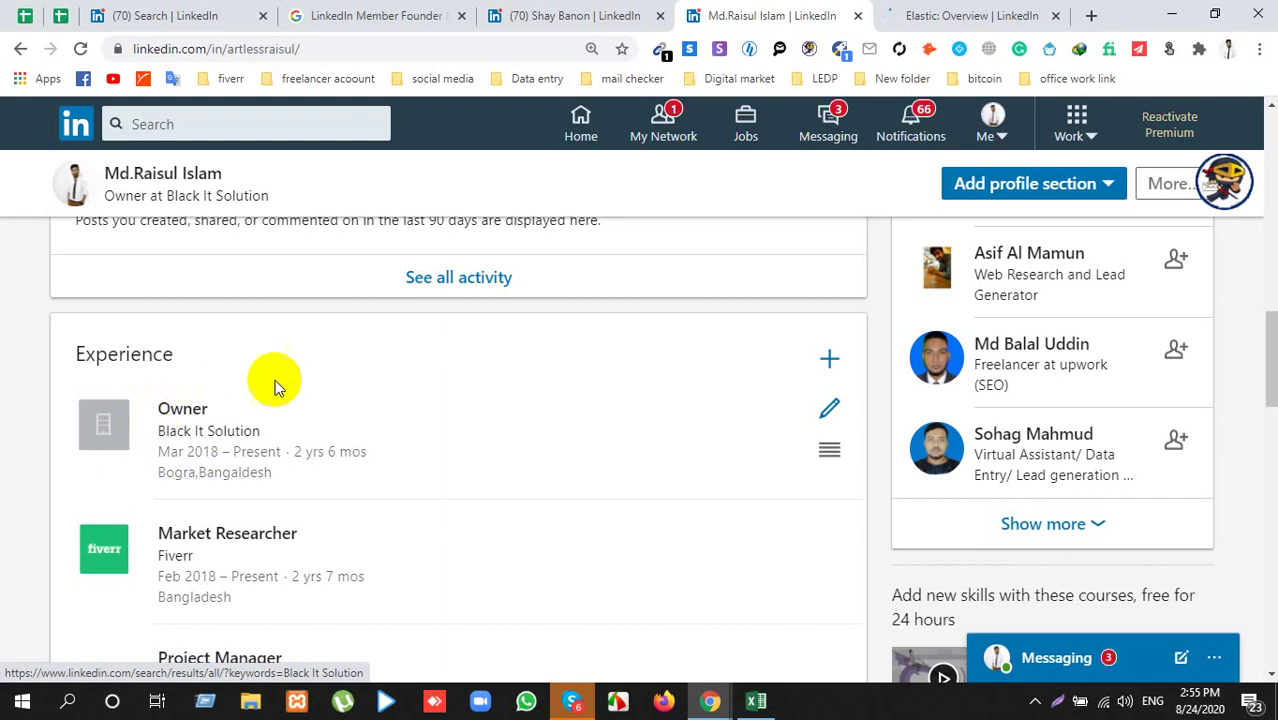
scroll(290, 375, up, 1)
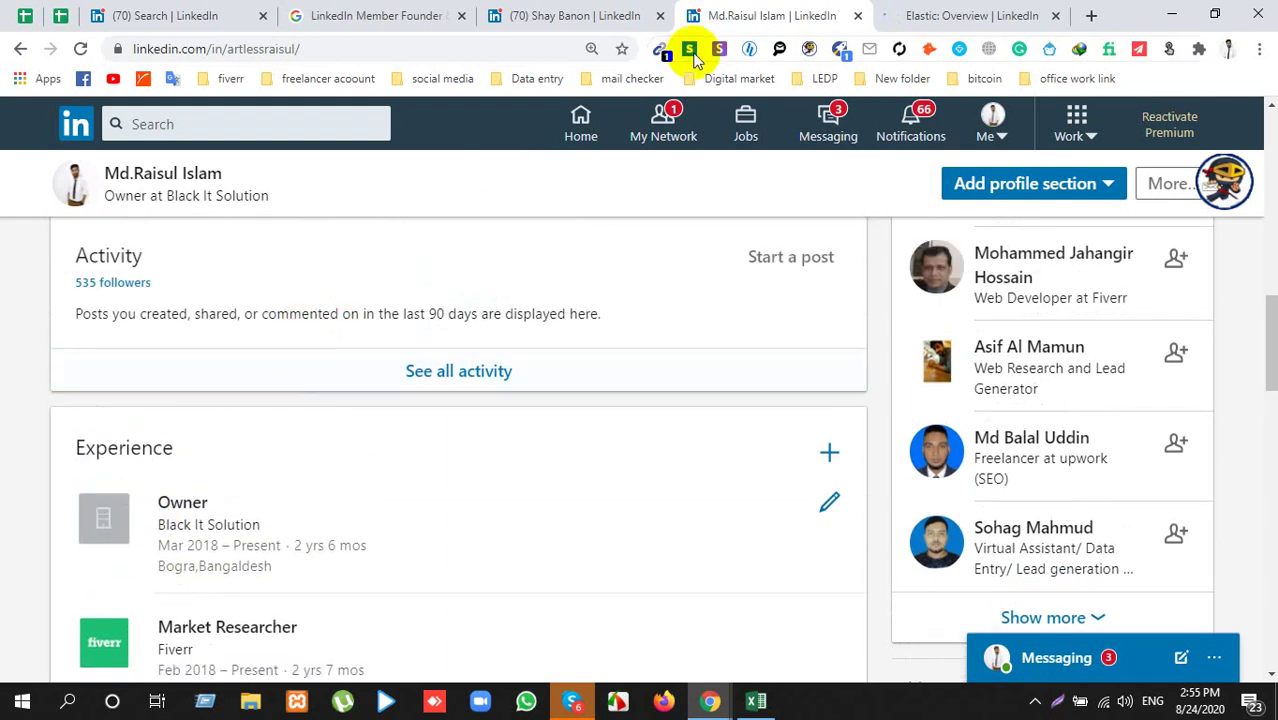
Step: Close your own profile tab and switch to the 'Elastic: Overview | LinkedIn' tab
scroll(290, 130, up, 10)
click(857, 16)
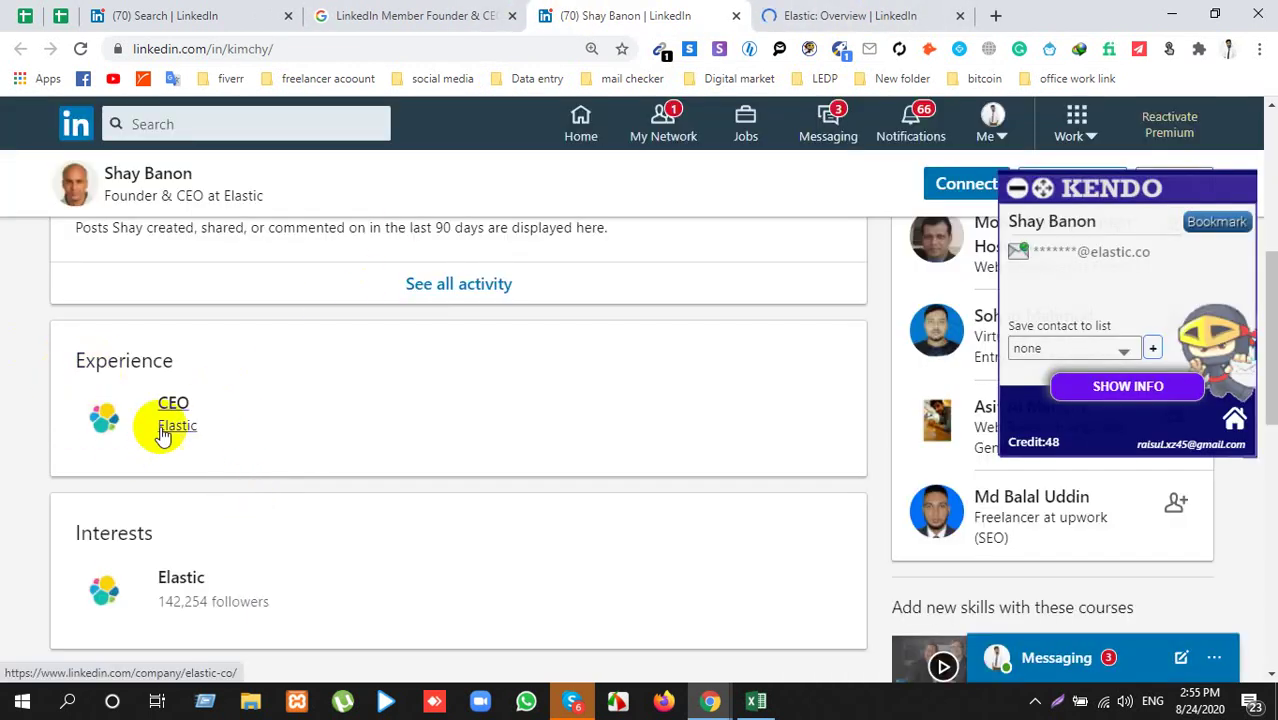
scroll(371, 378, up, 2)
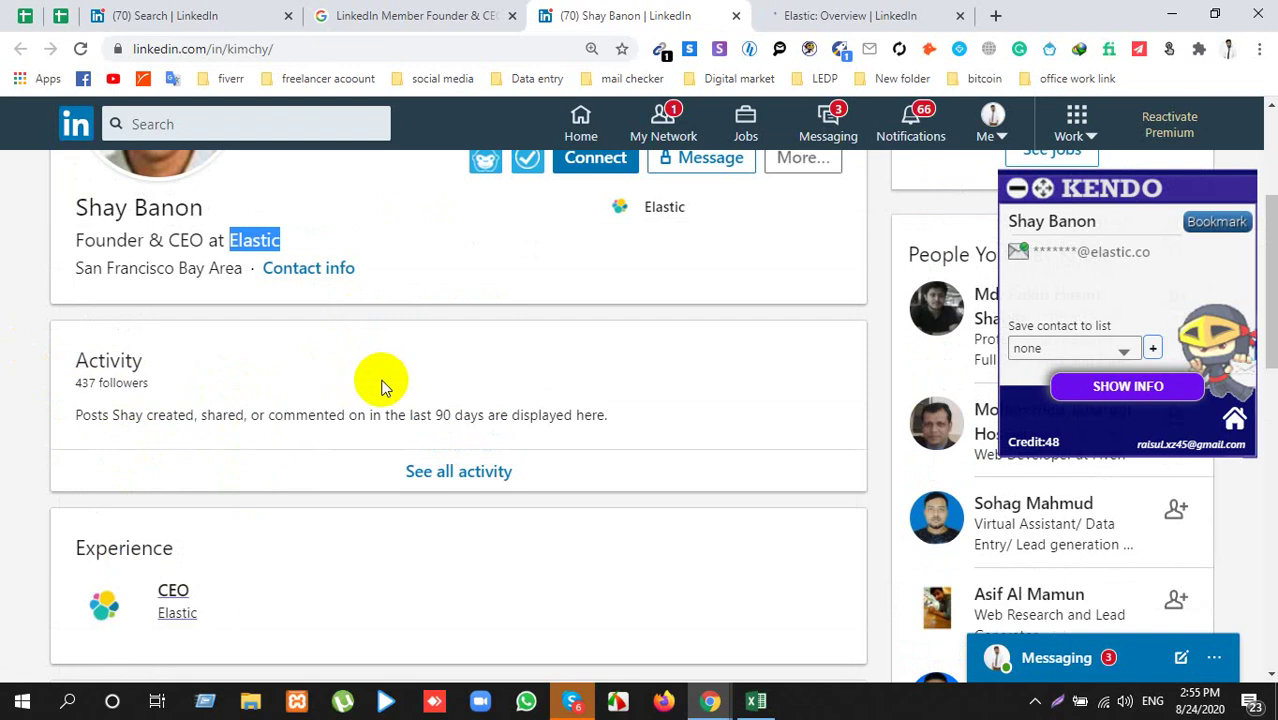
click(816, 13)
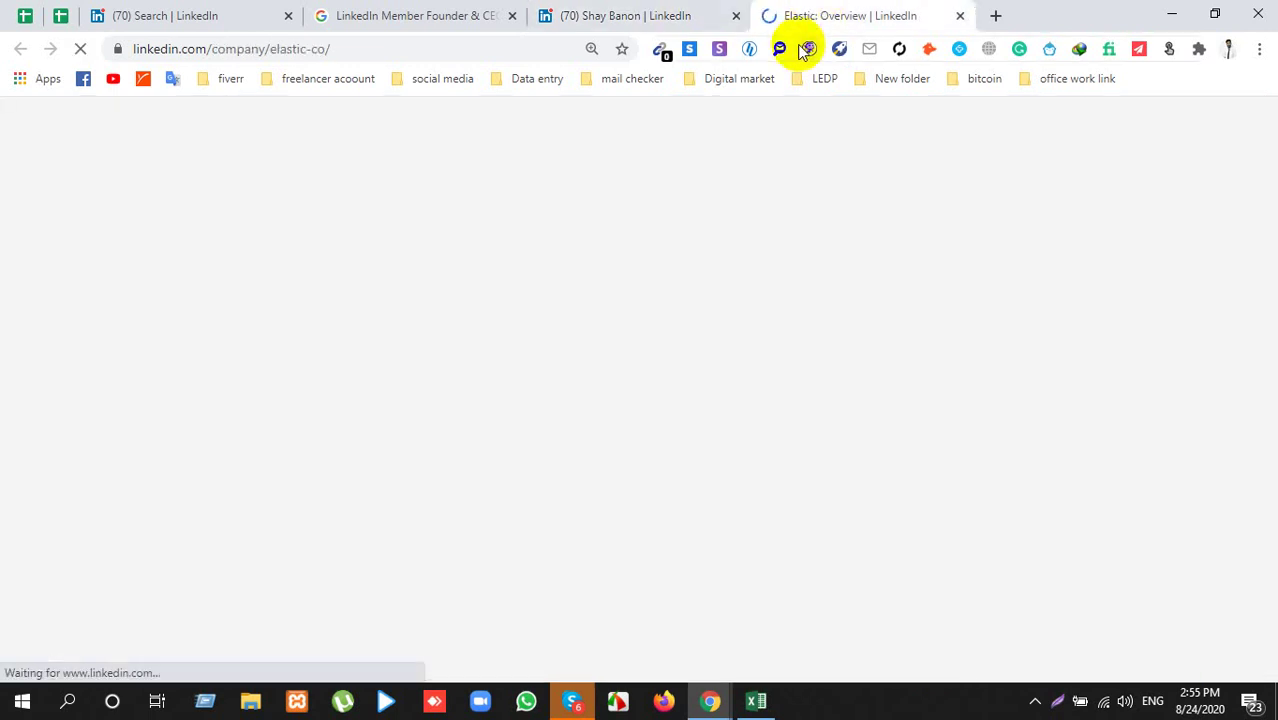
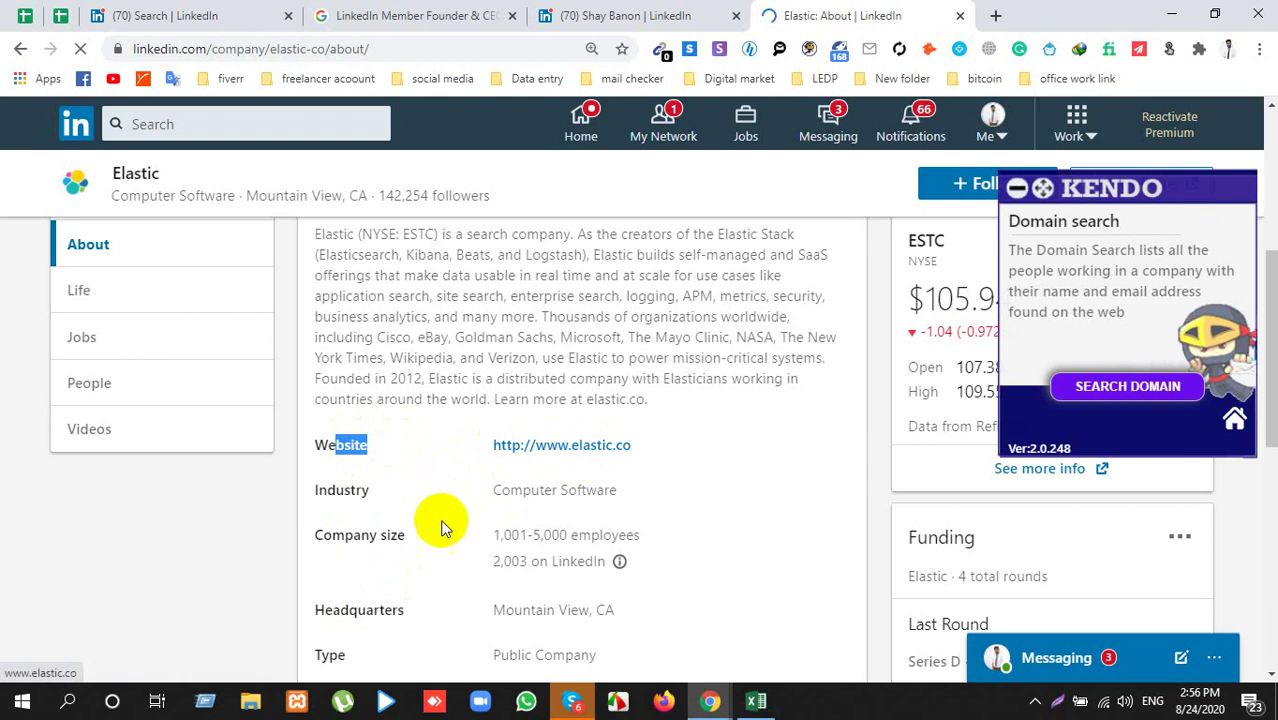
Step: Select the Industry entry, Computer Software, on Elastic's About page, then clear the selection
click(348, 502)
double_click(335, 495)
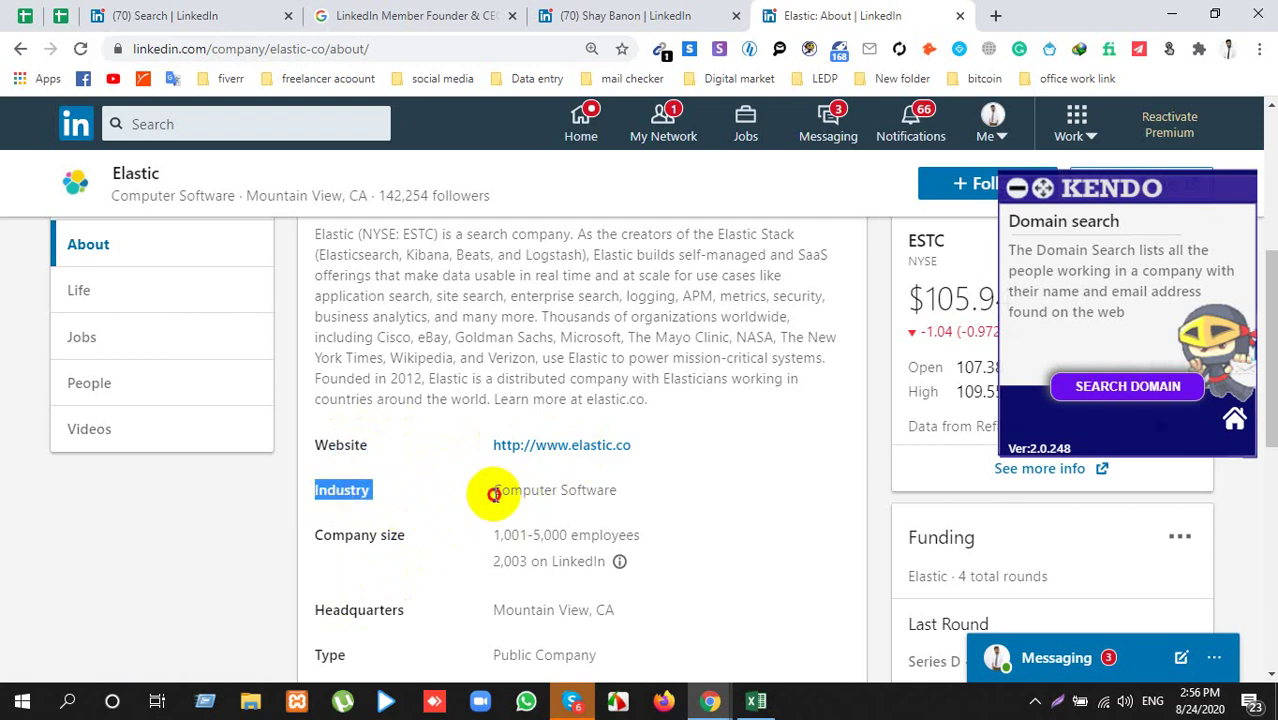
triple_click(553, 492)
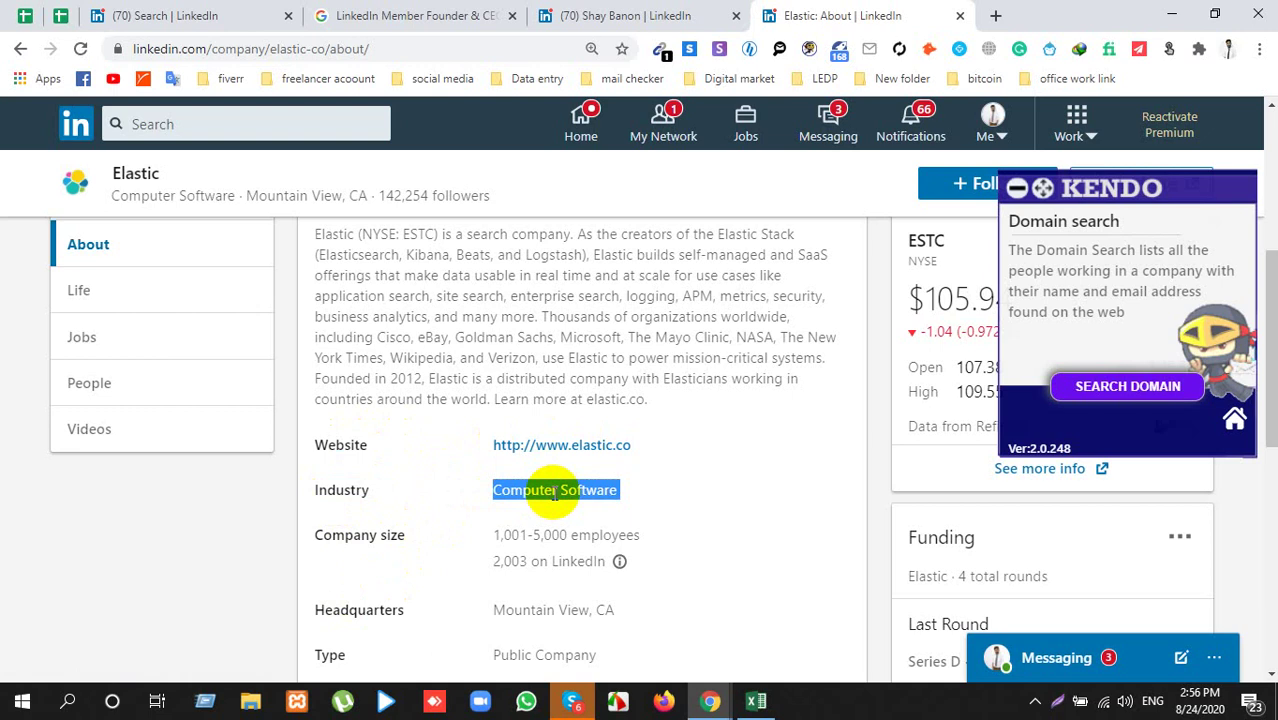
drag(553, 492, 586, 492)
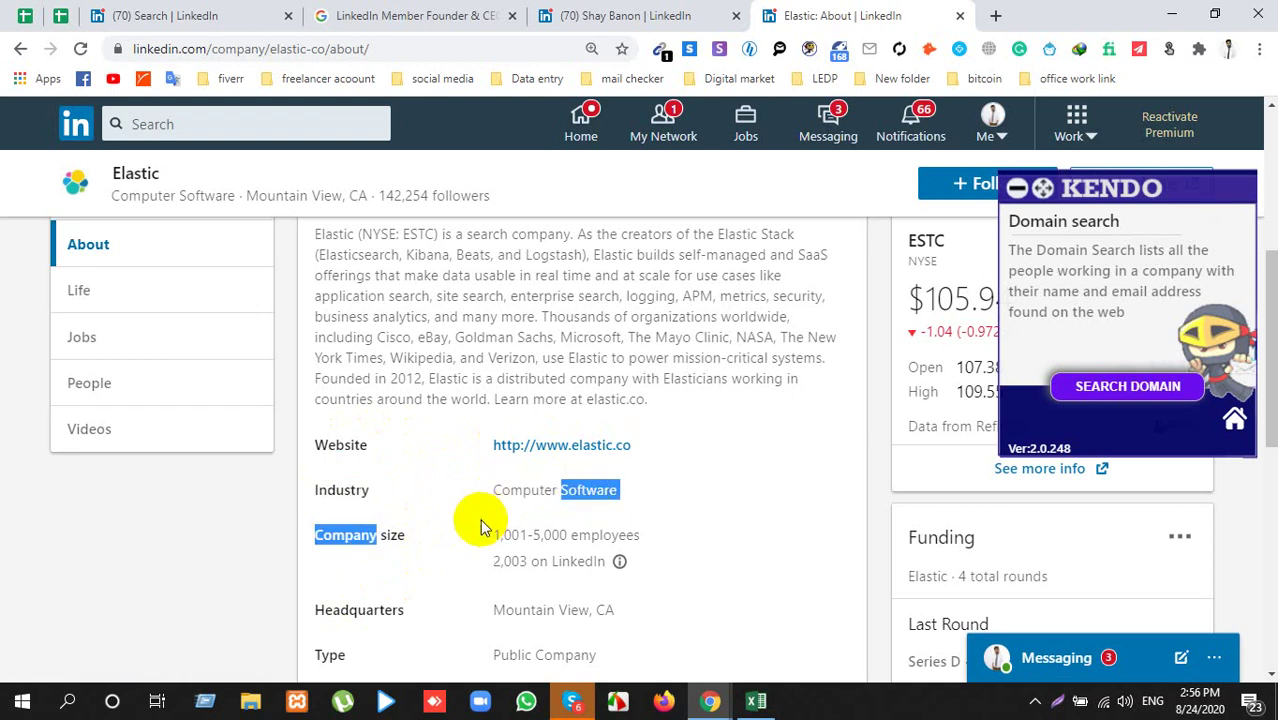
click(434, 534)
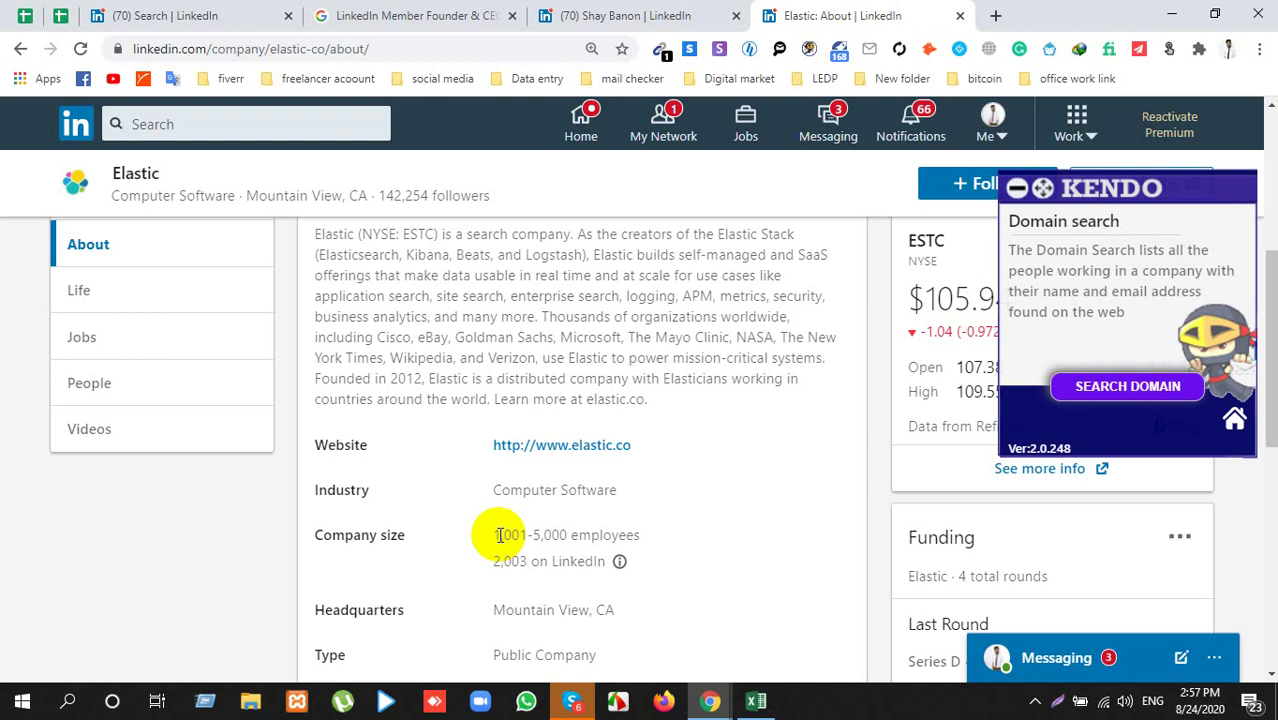
Step: Collapse the domain search panel and copy the company size 1,001-5,000
click(1017, 188)
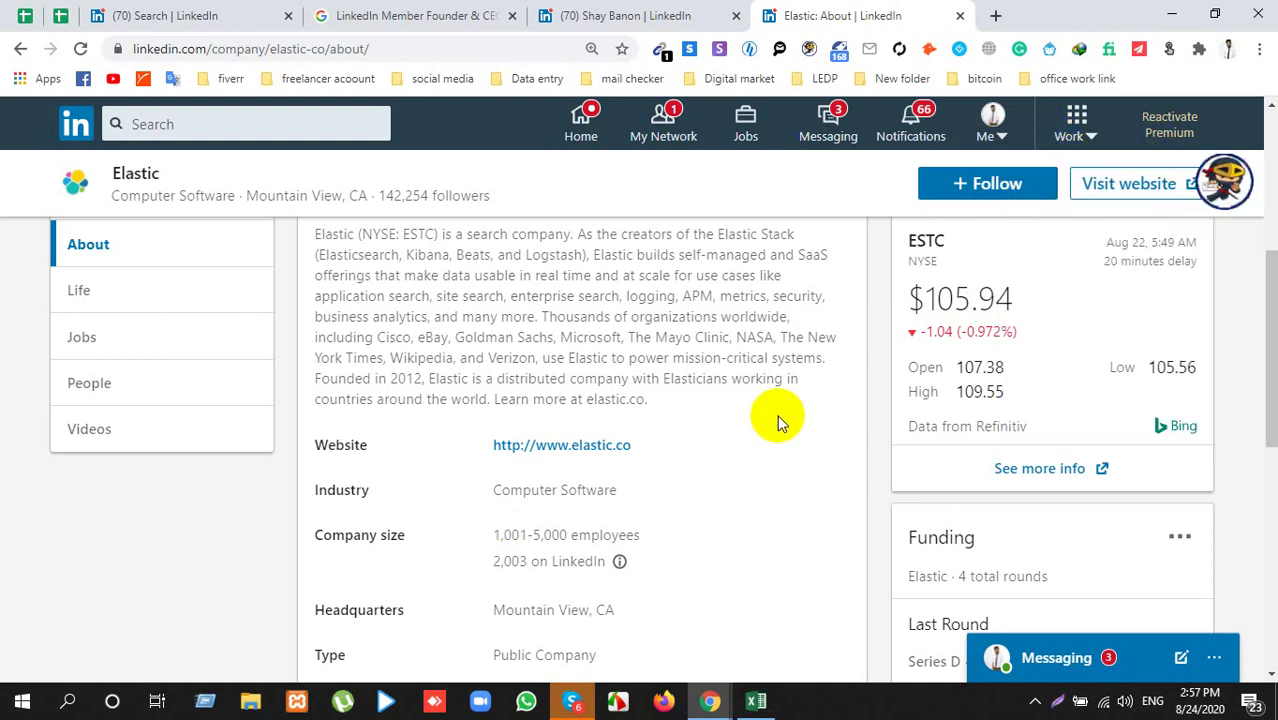
scroll(779, 421, down, 1)
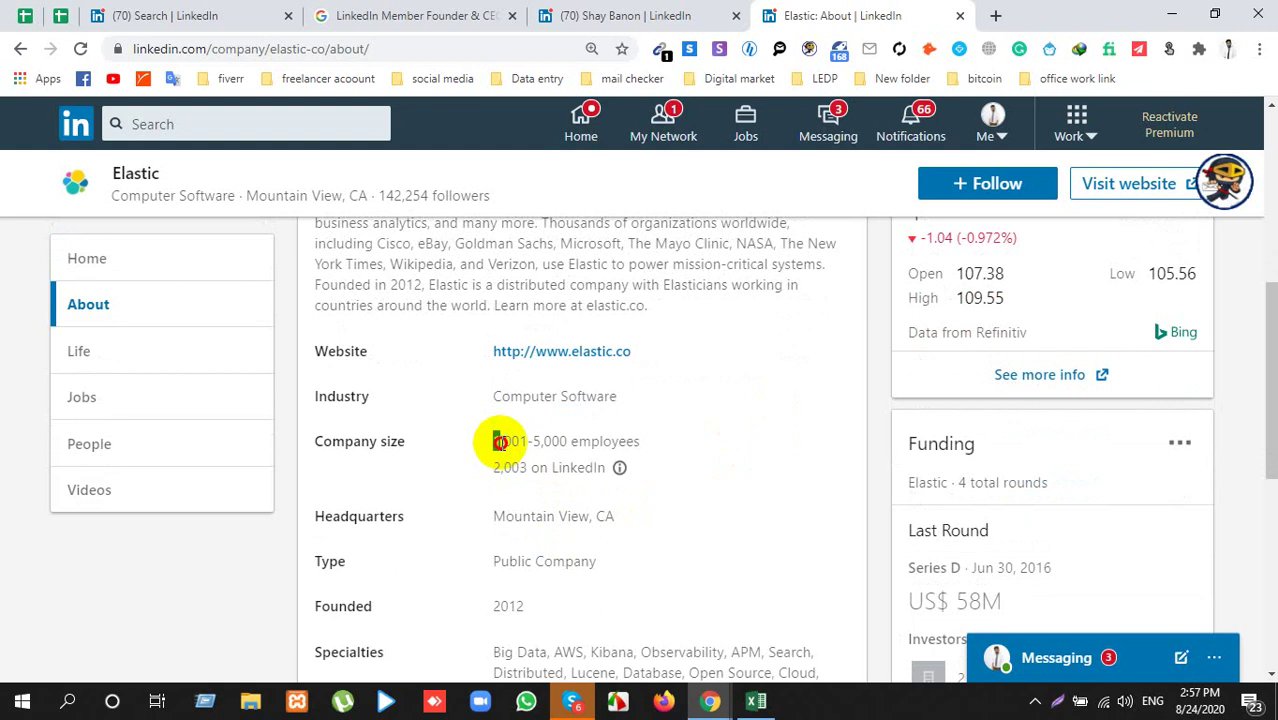
drag(498, 443, 567, 443)
key(ctrl+c)
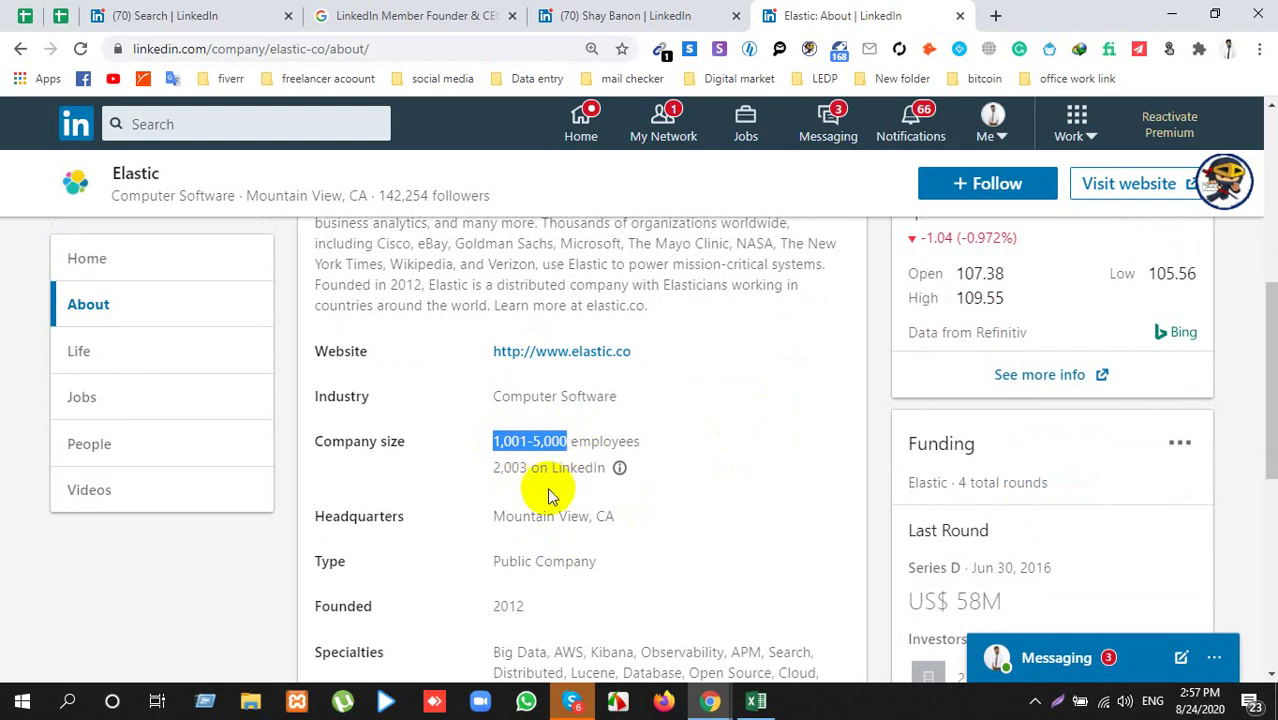
key(alt+Tab)
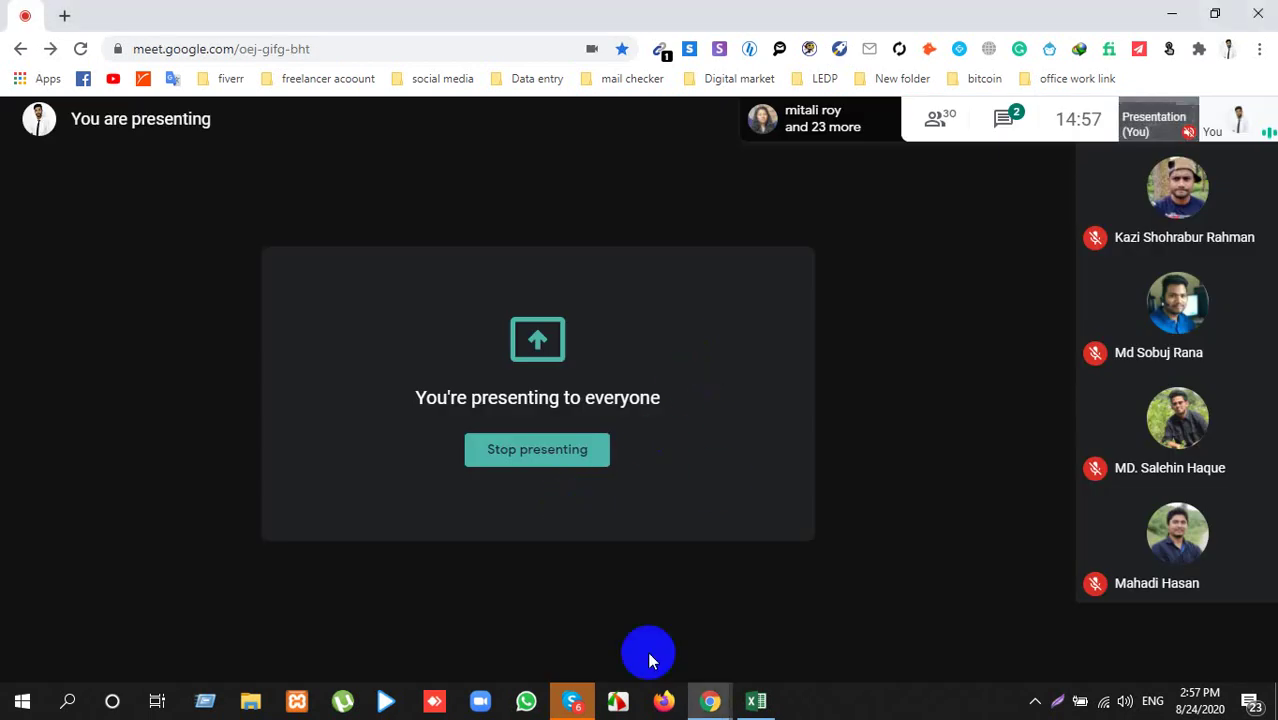
Step: Paste company size 1,001-5,000 into F2, matching the sheet's existing formatting
click(757, 699)
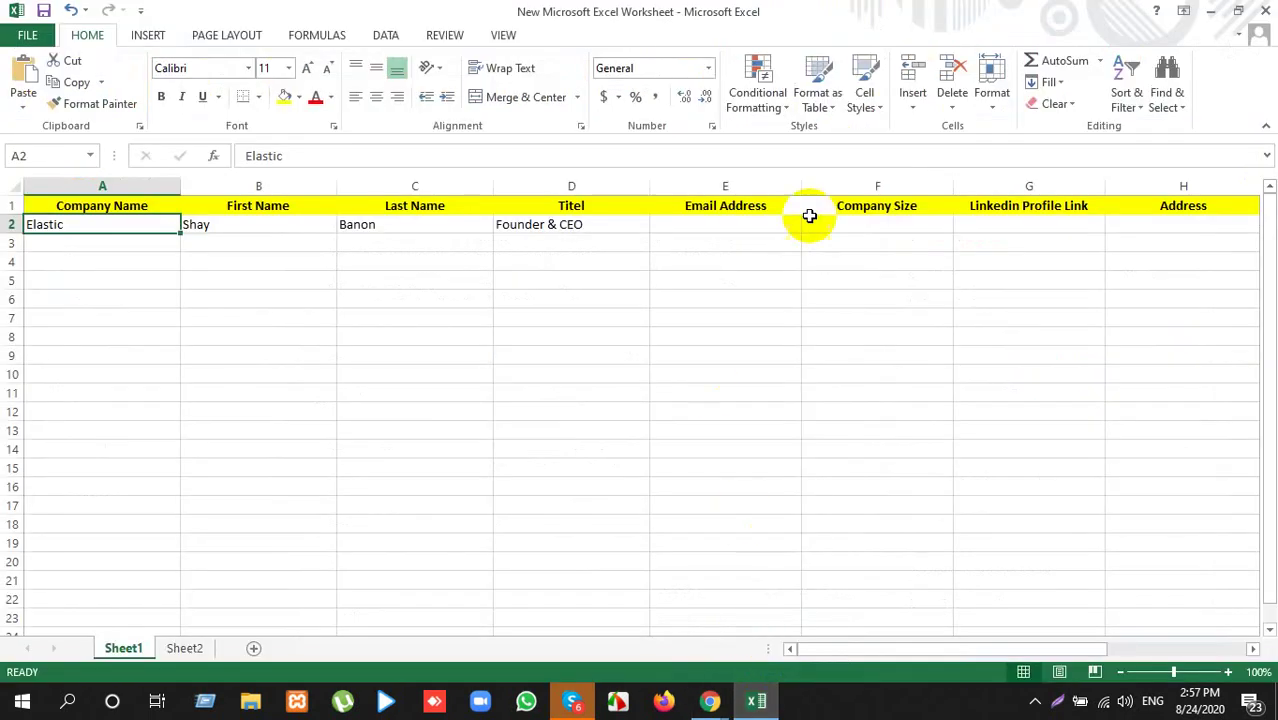
click(868, 237)
click(866, 225)
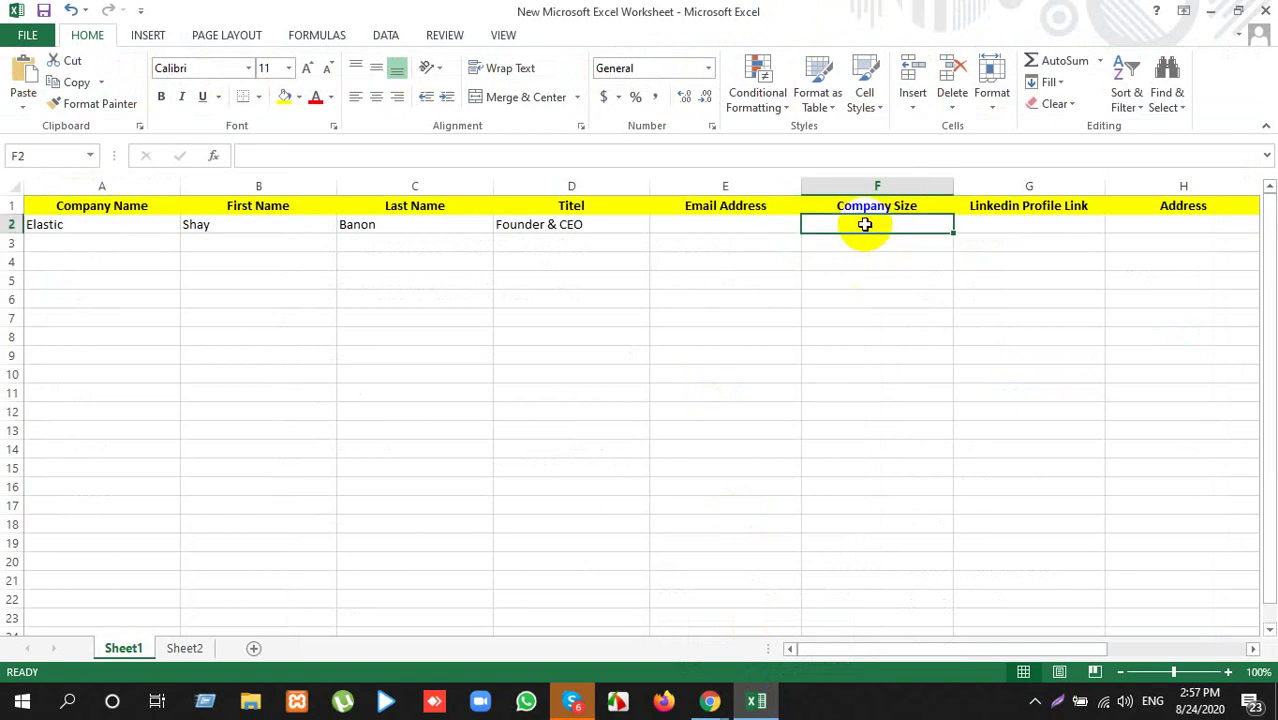
key(ctrl+v)
click(976, 248)
click(1004, 297)
Step: Copy the CEO's LinkedIn profile URL from the address bar and paste it into G2
click(996, 222)
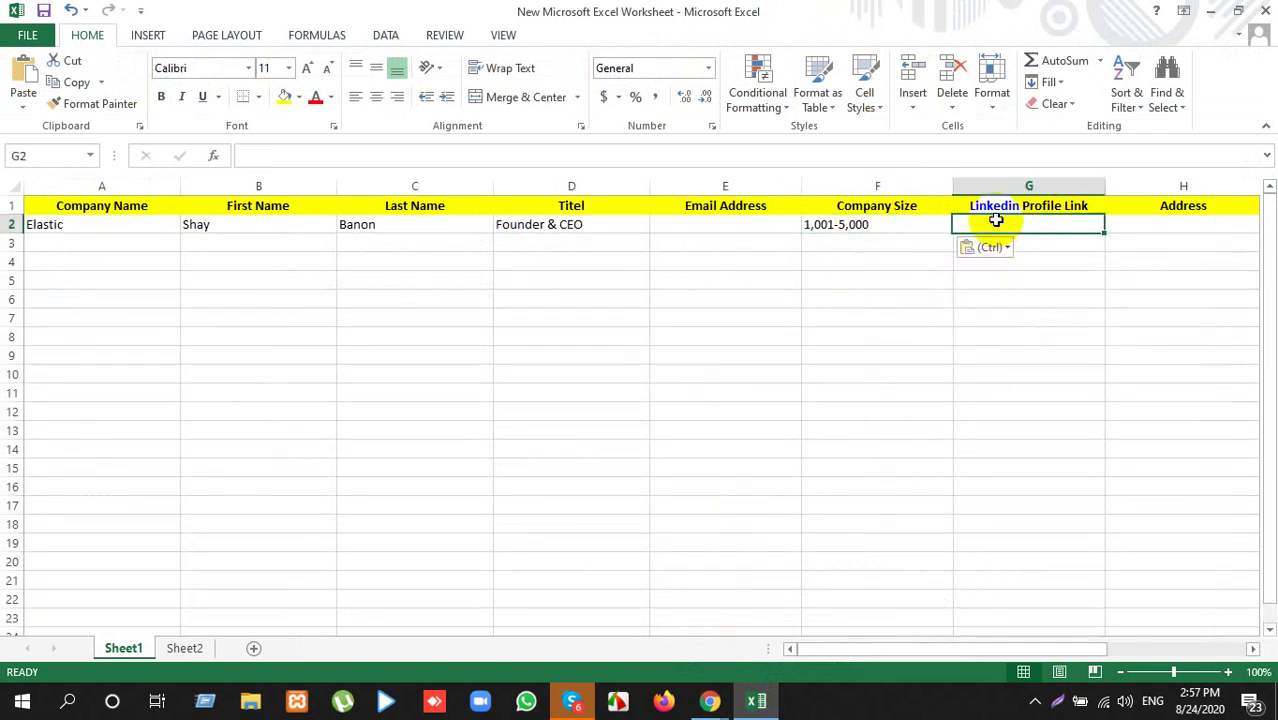
key(alt+Tab)
click(593, 17)
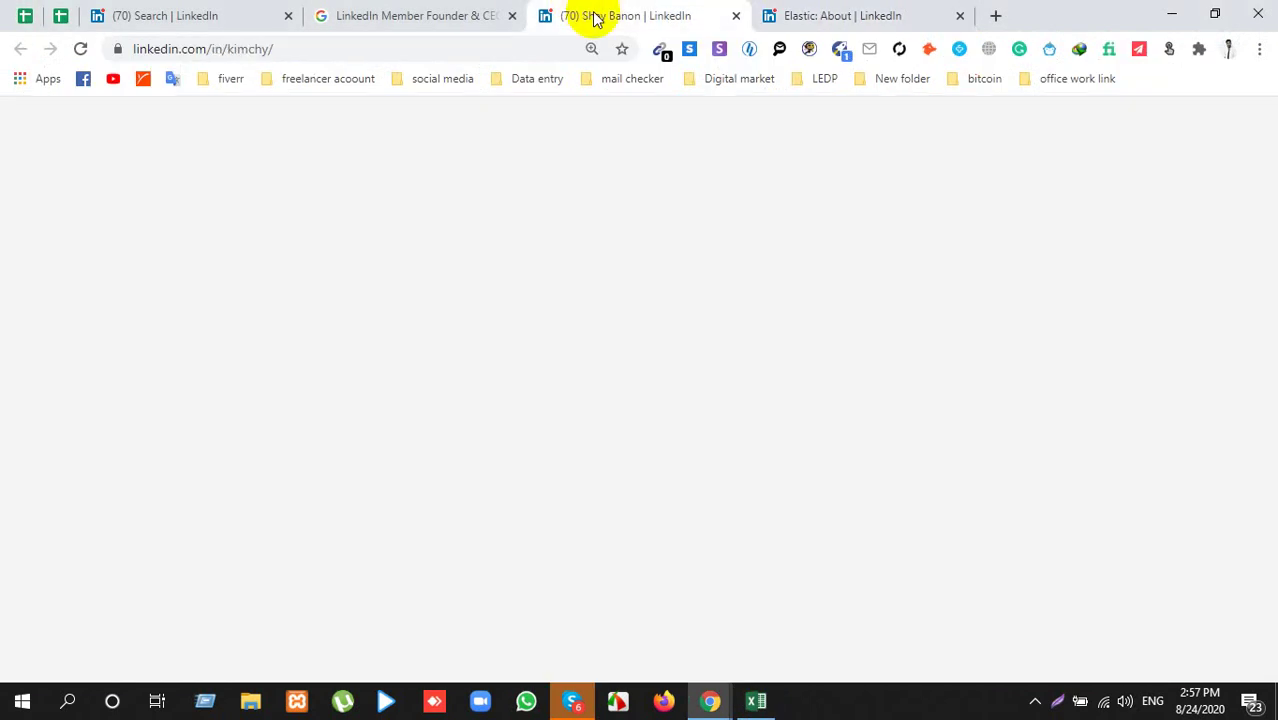
click(355, 55)
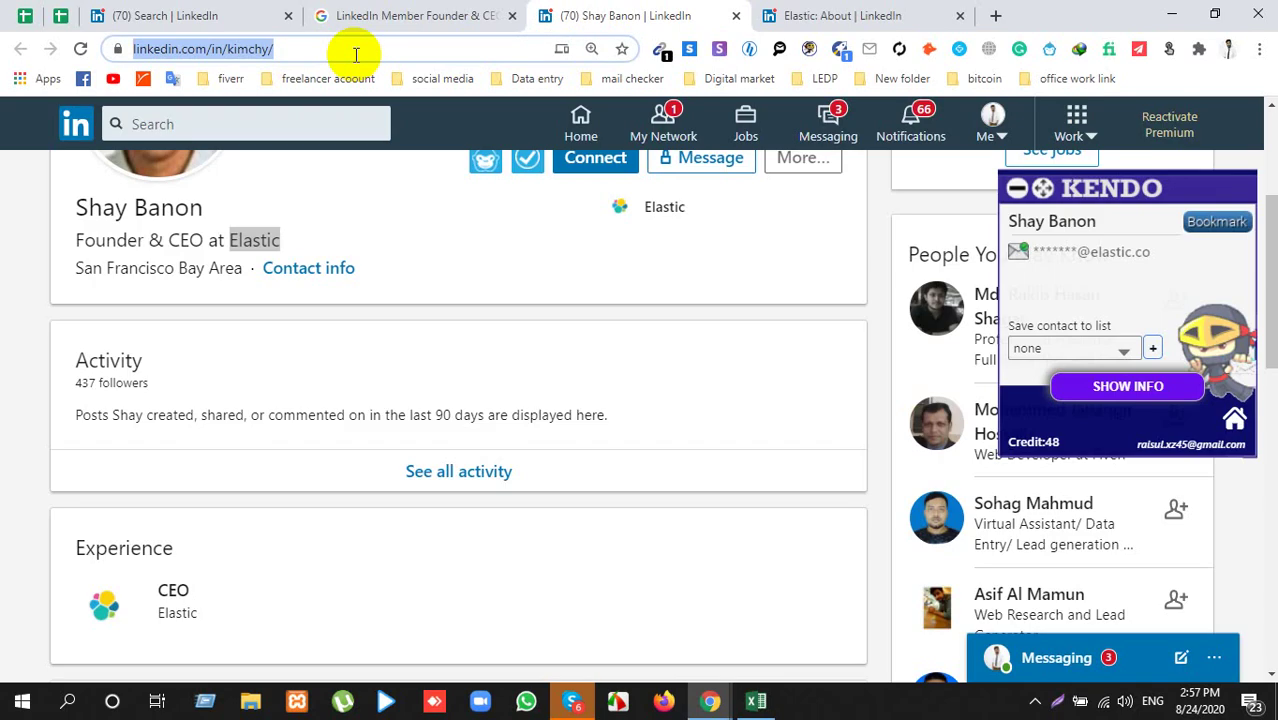
key(ctrl+c)
key(alt+Tab)
key(ctrl+v)
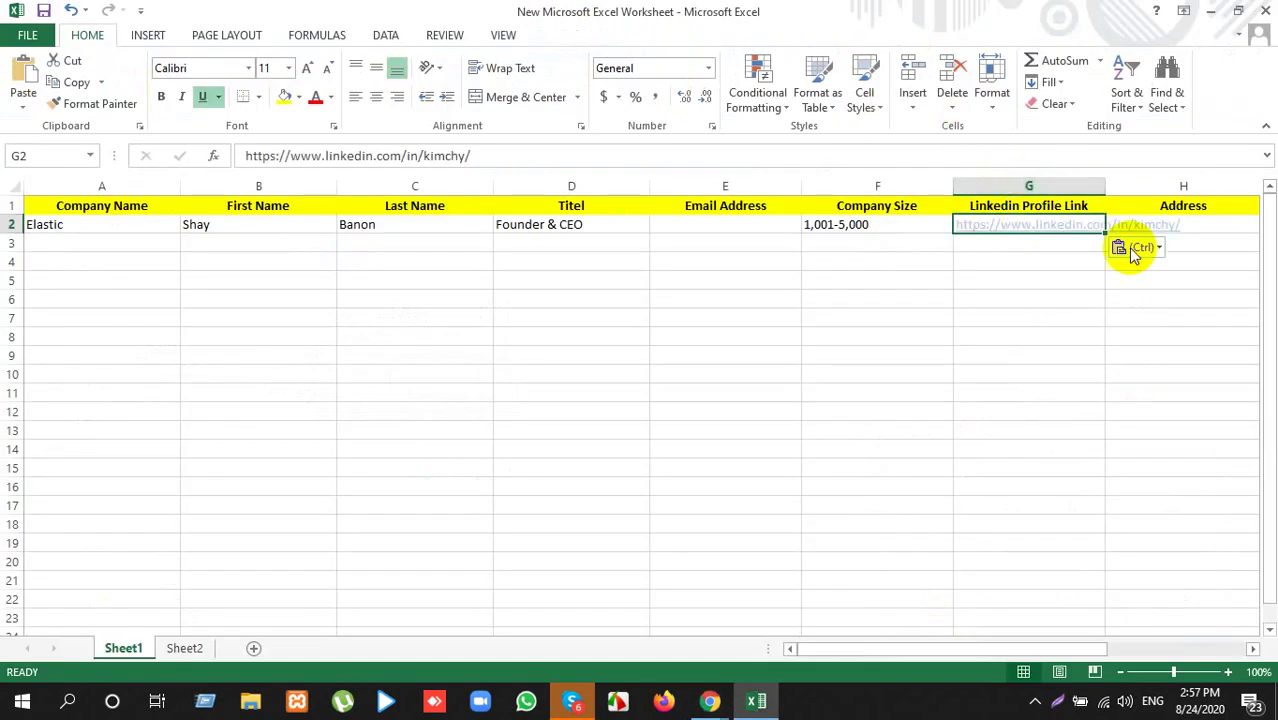
key(alt+Tab)
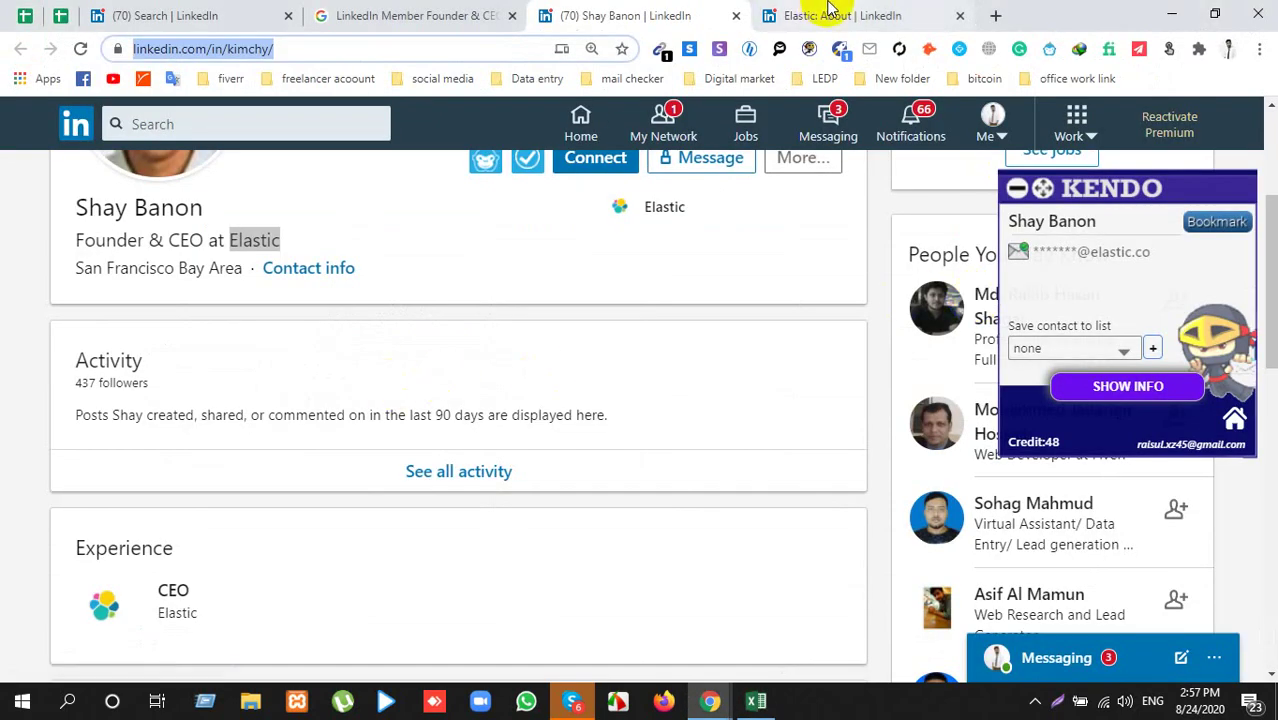
Step: Copy 'Elastic' from the profile, search it on Google in a new tab, then go back to the 'Elastic: About | LinkedIn' tab
double_click(270, 240)
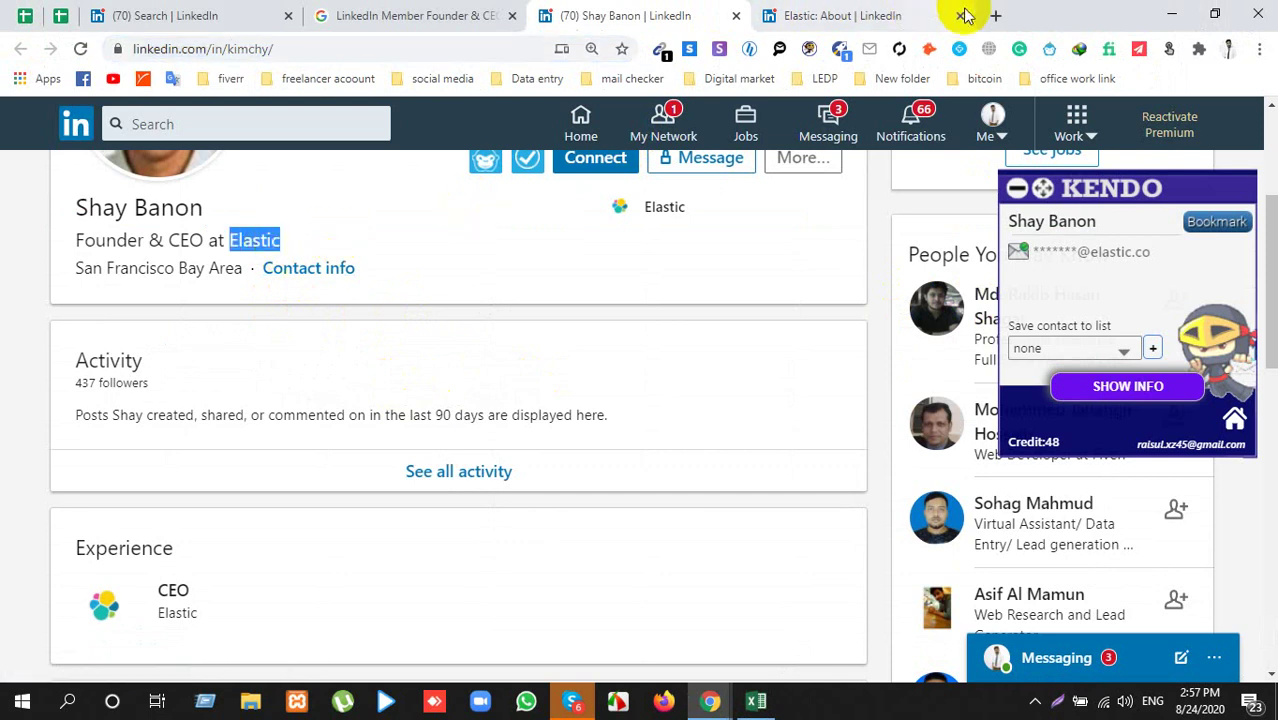
click(995, 15)
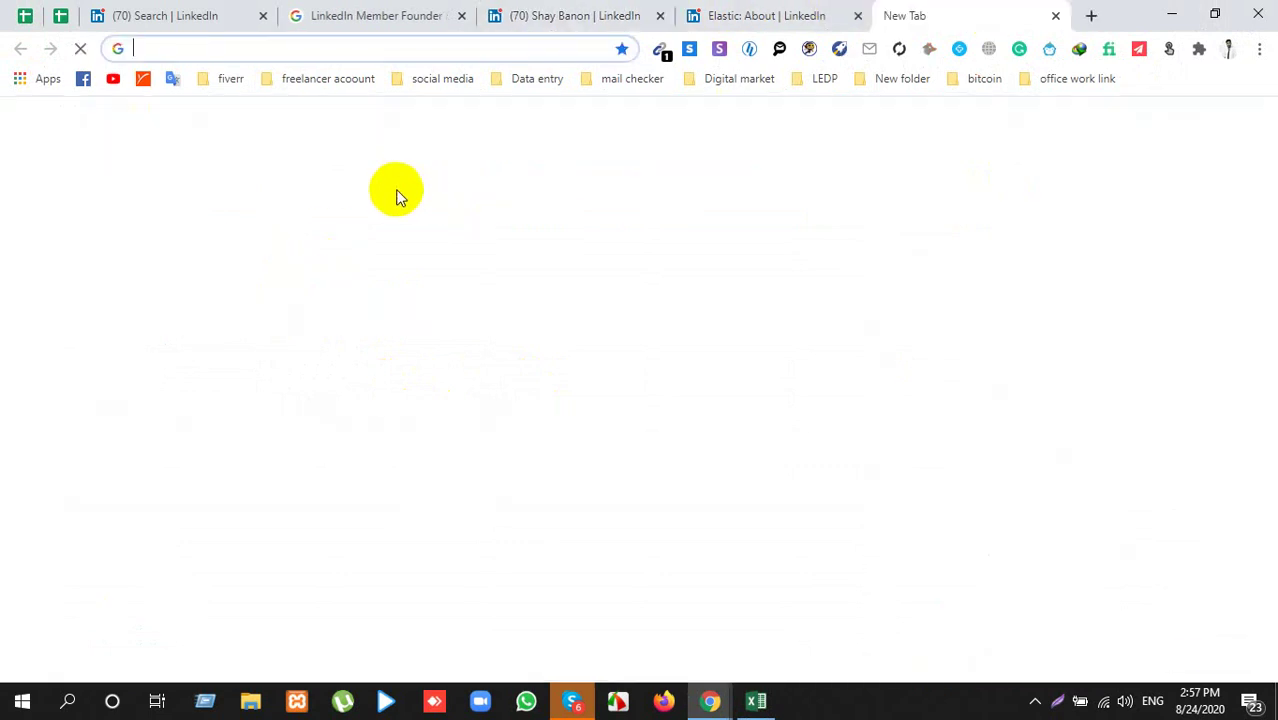
key(ctrl+v)
key(Return)
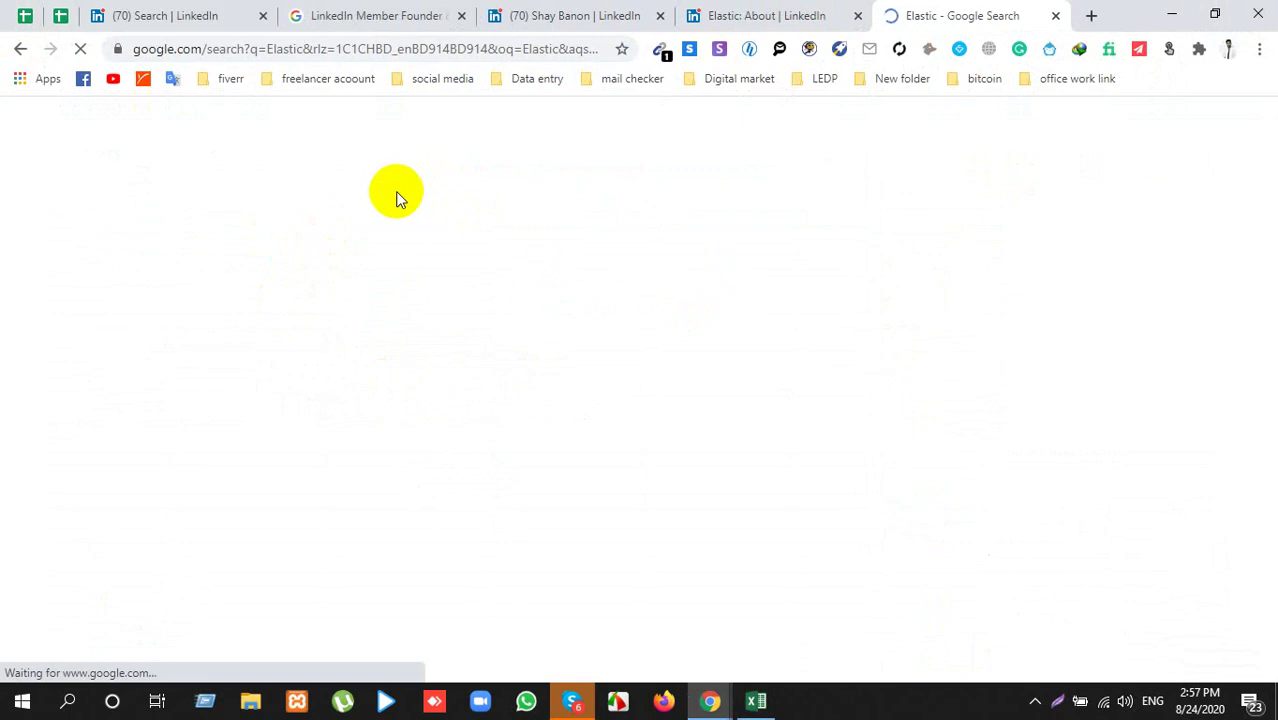
scroll(793, 331, down, 4)
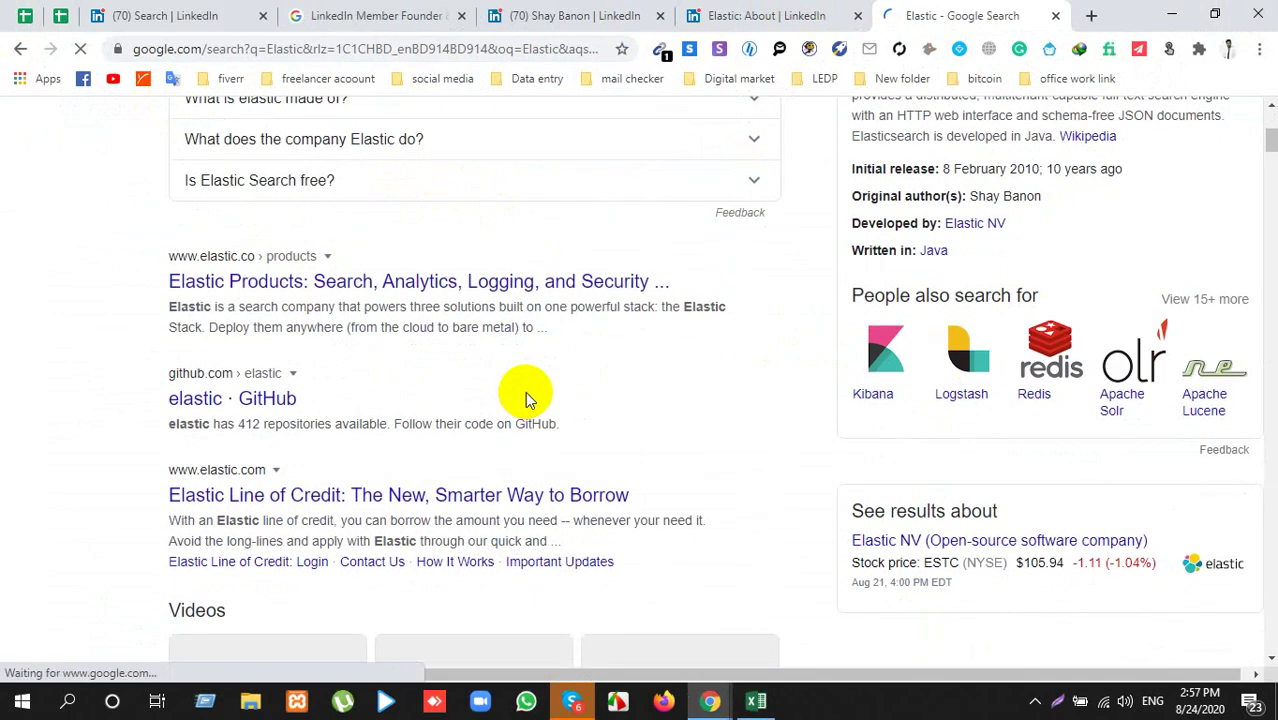
click(716, 12)
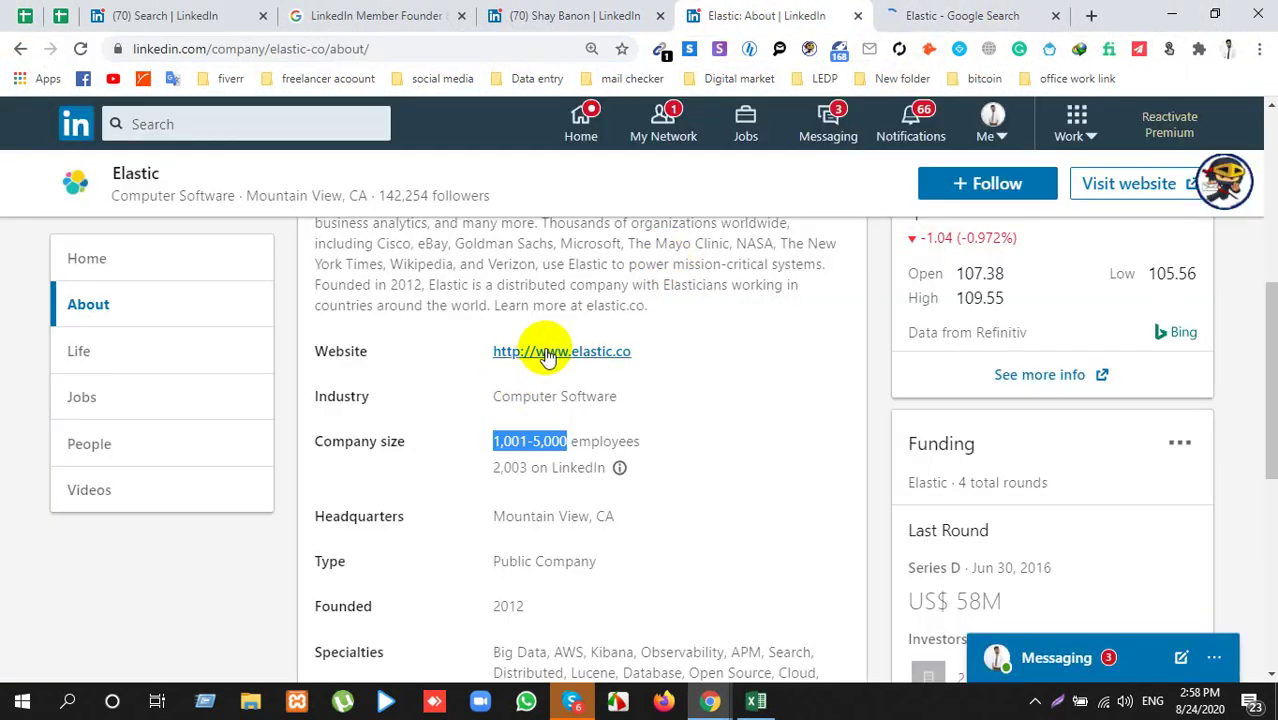
click(548, 352)
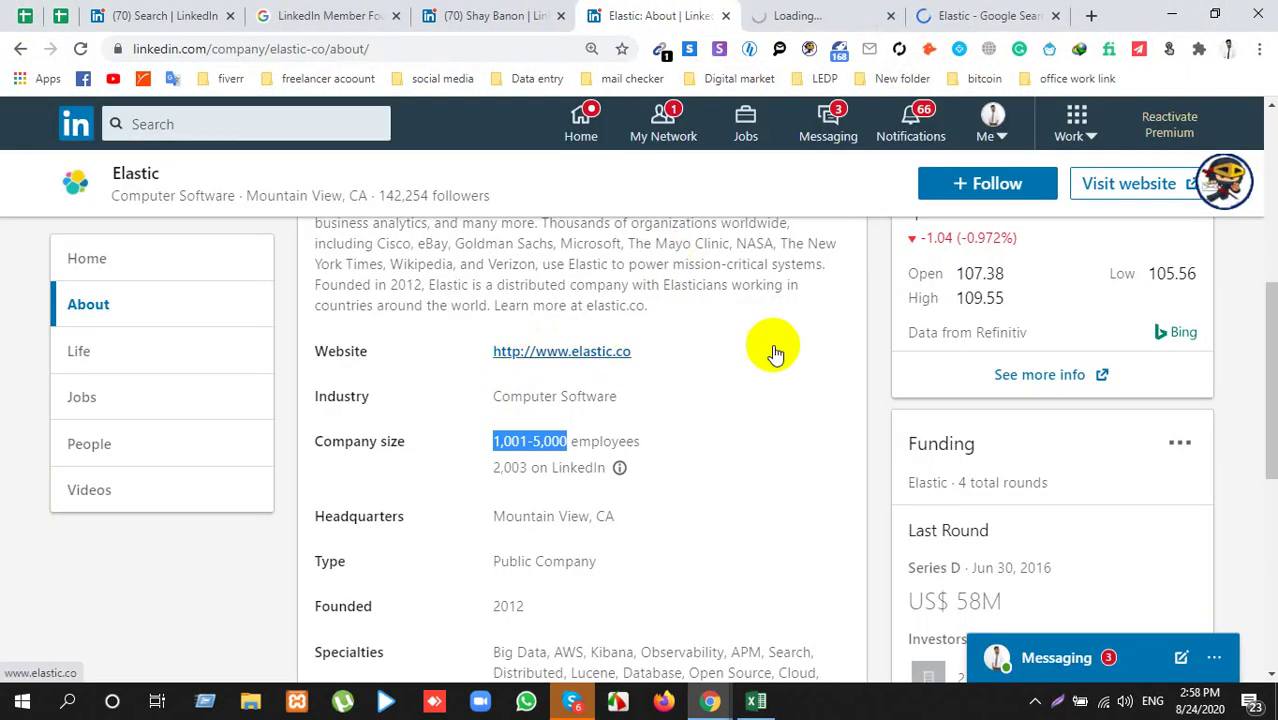
click(845, 14)
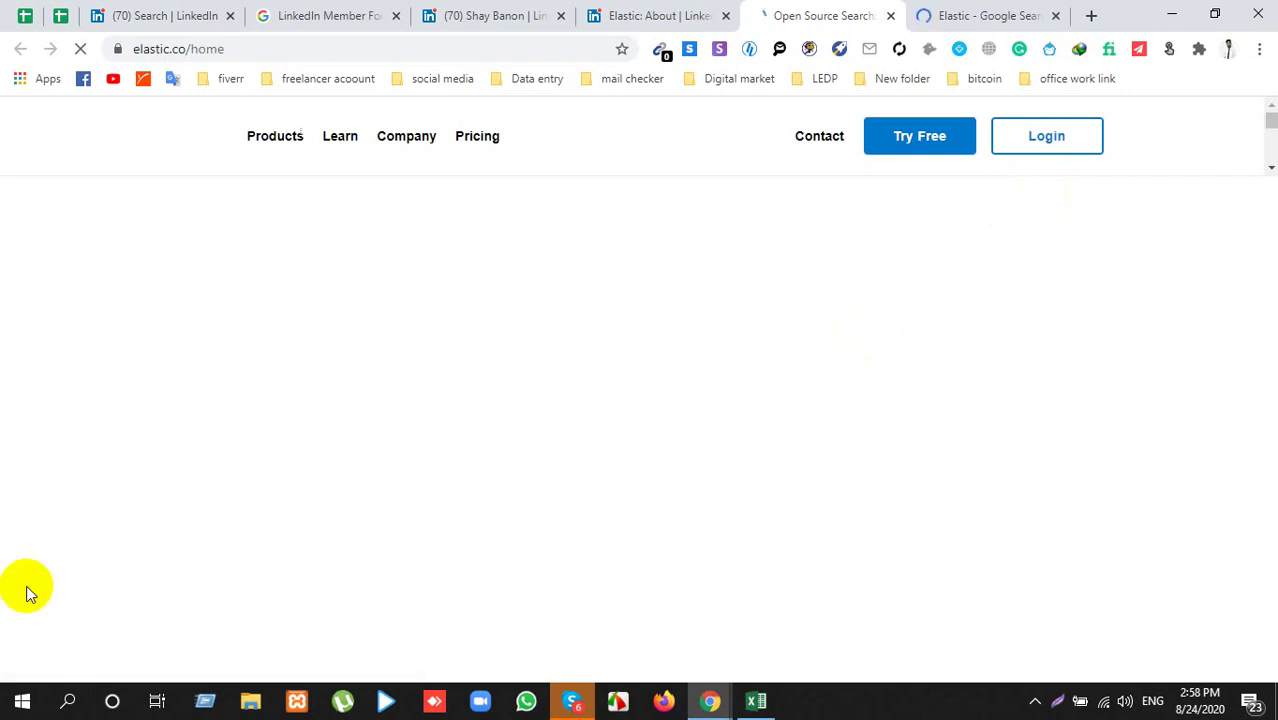
scroll(873, 528, down, 15)
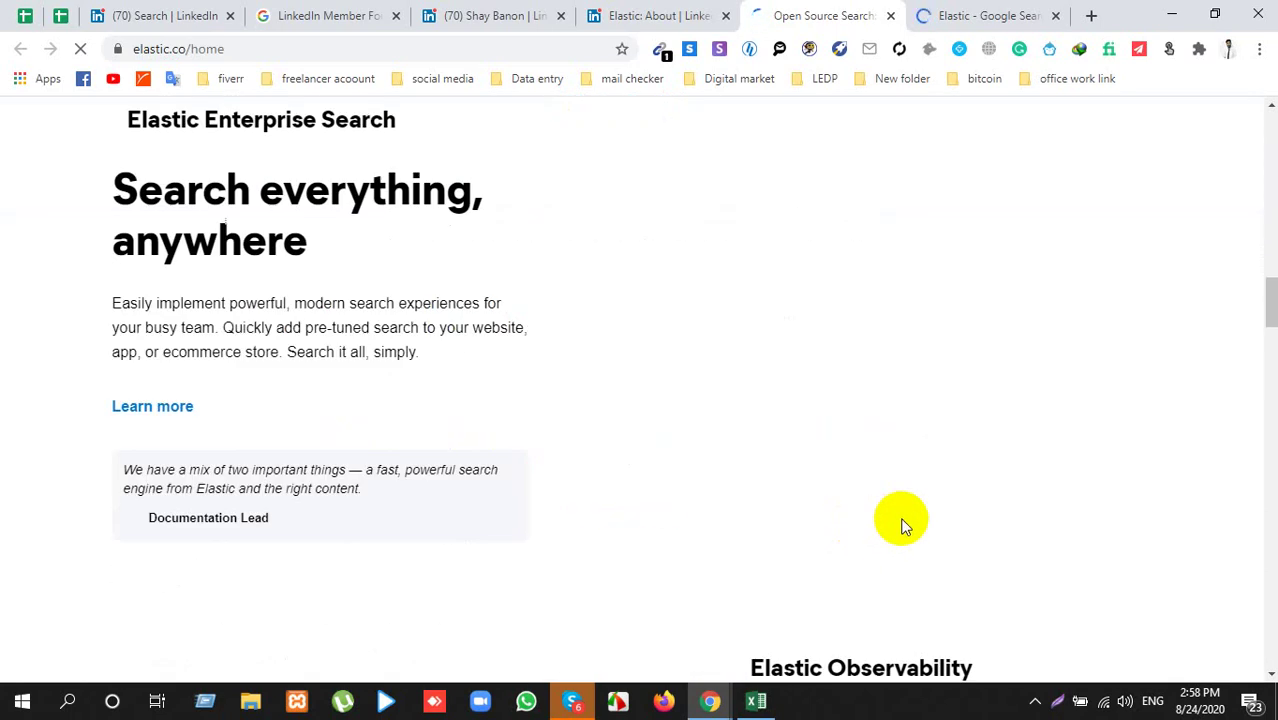
scroll(903, 525, down, 18)
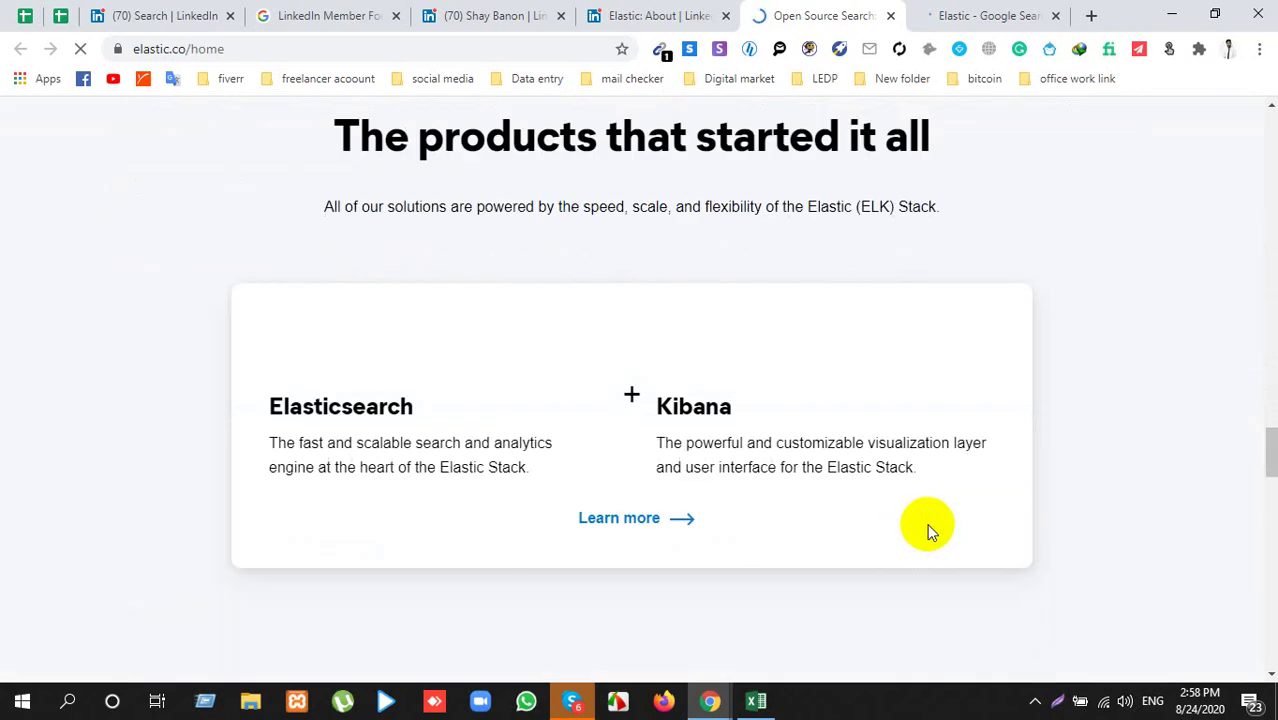
scroll(928, 524, down, 20)
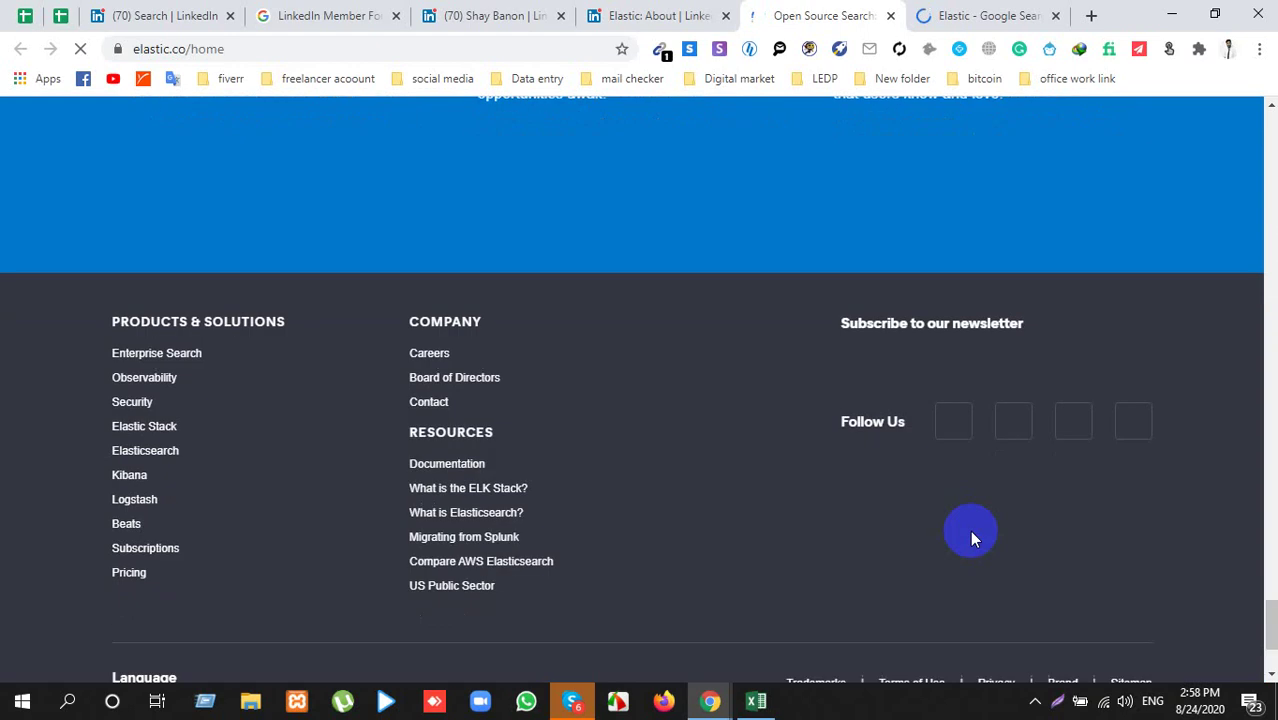
scroll(969, 530, down, 2)
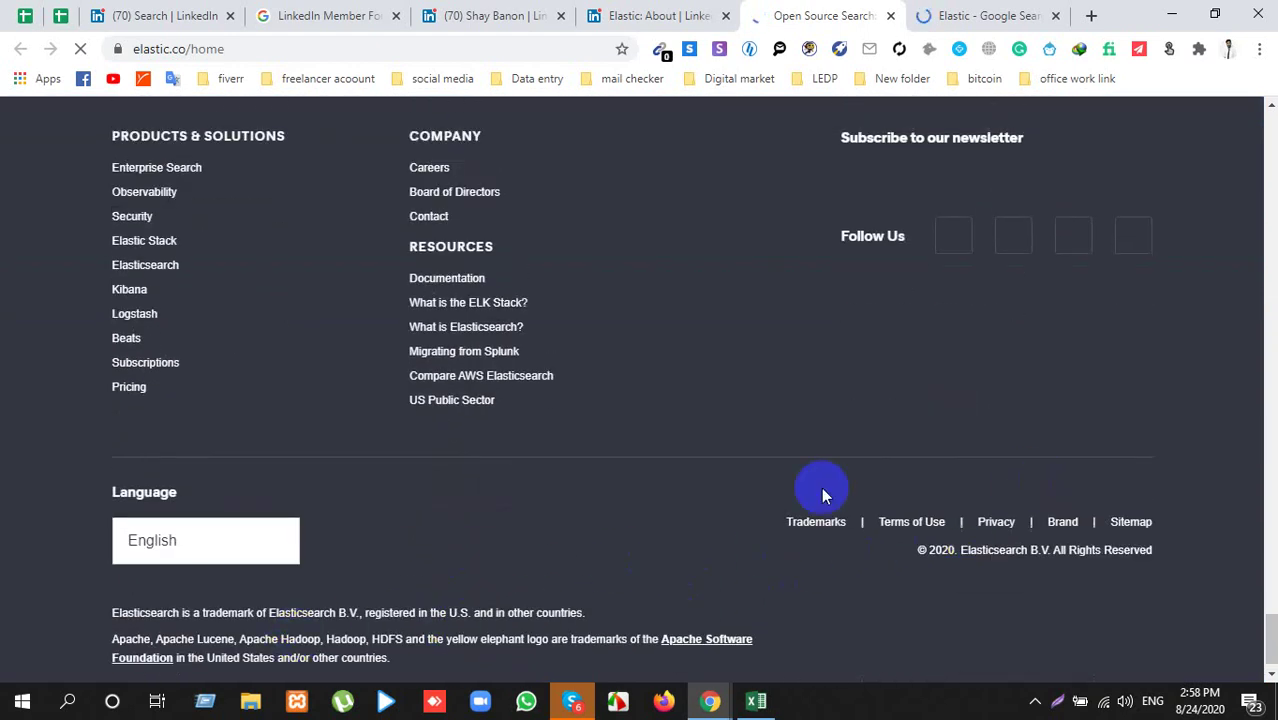
scroll(440, 474, up, 1)
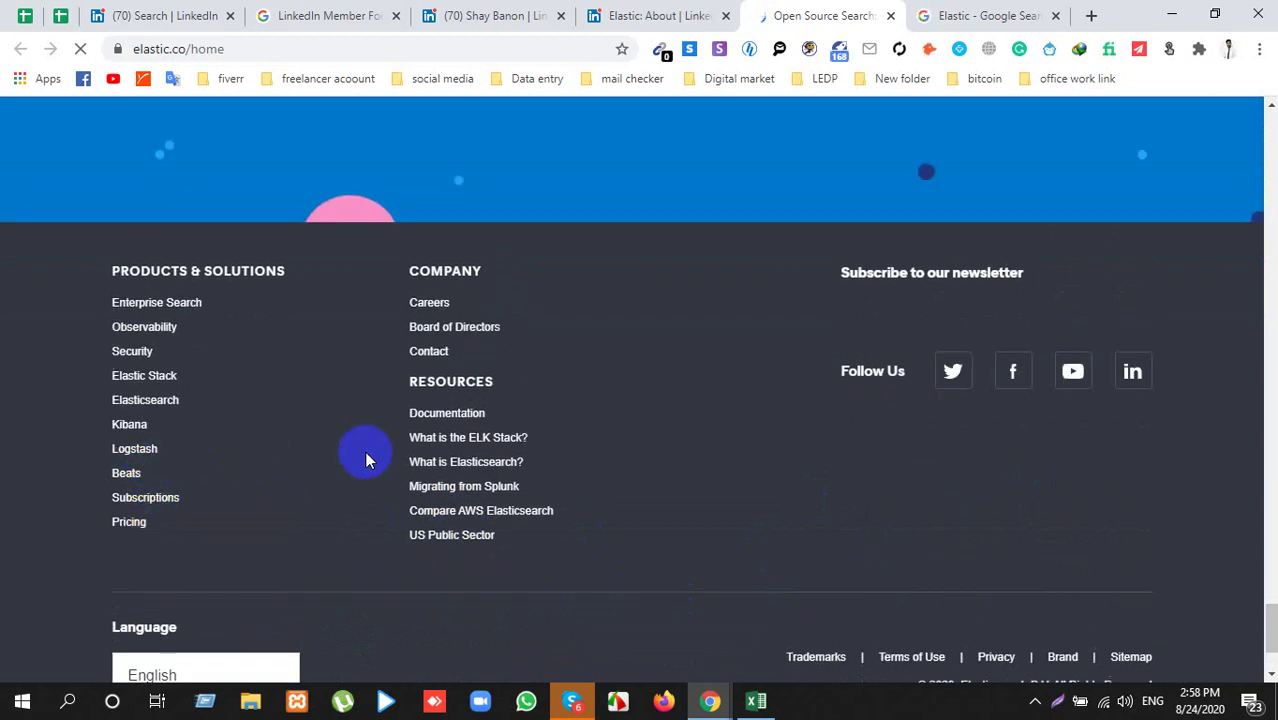
Step: Open Elastic's Contact page and scroll down to the Worldwide Offices list
click(432, 353)
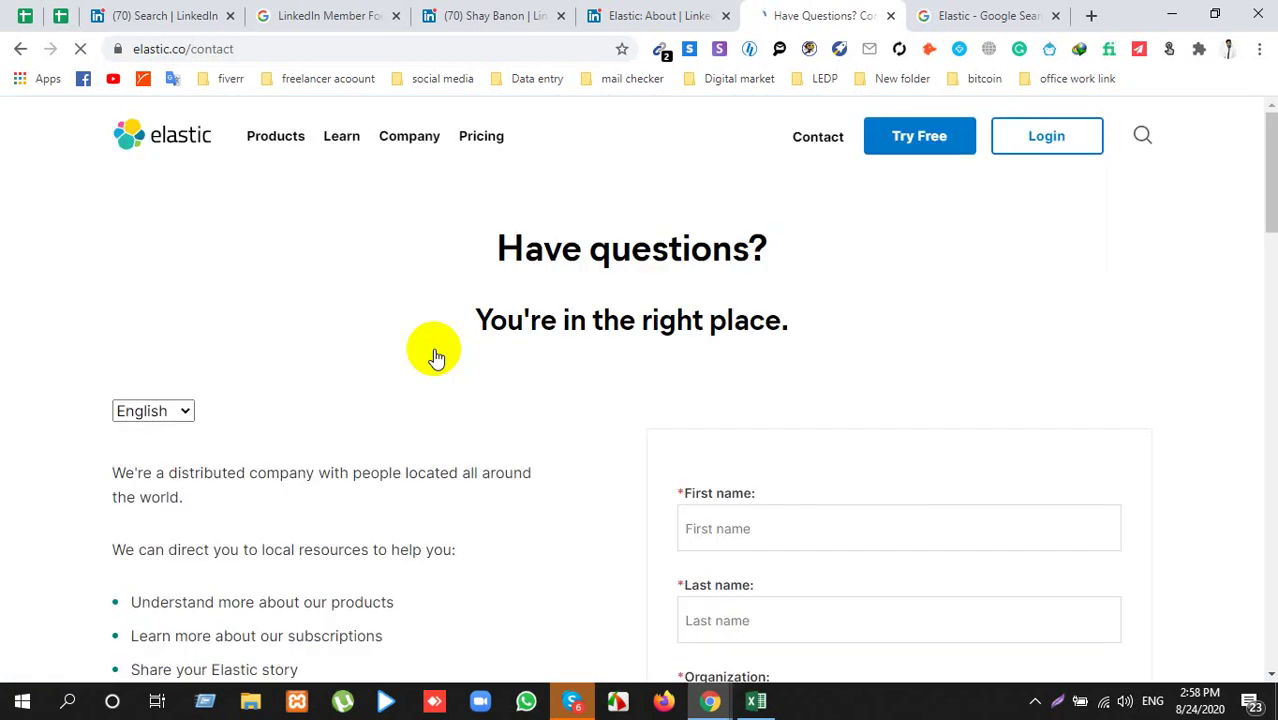
scroll(440, 362, down, 10)
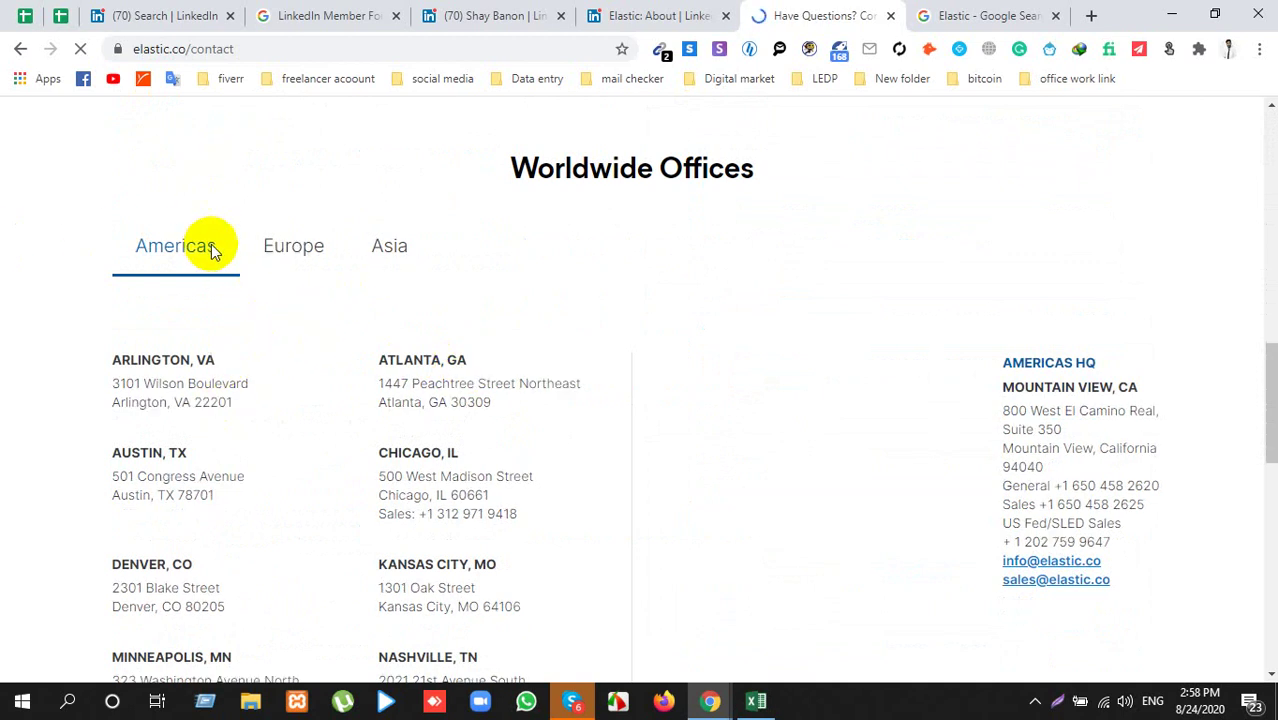
scroll(434, 318, down, 1)
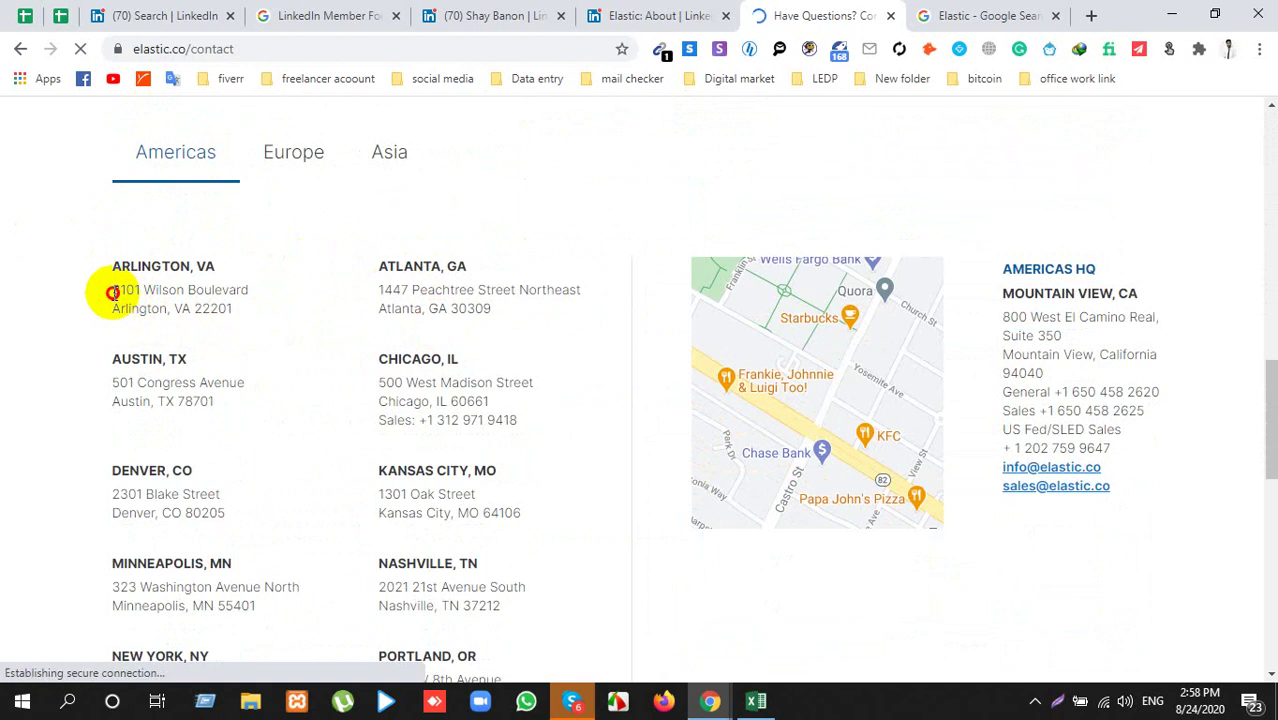
triple_click(212, 289)
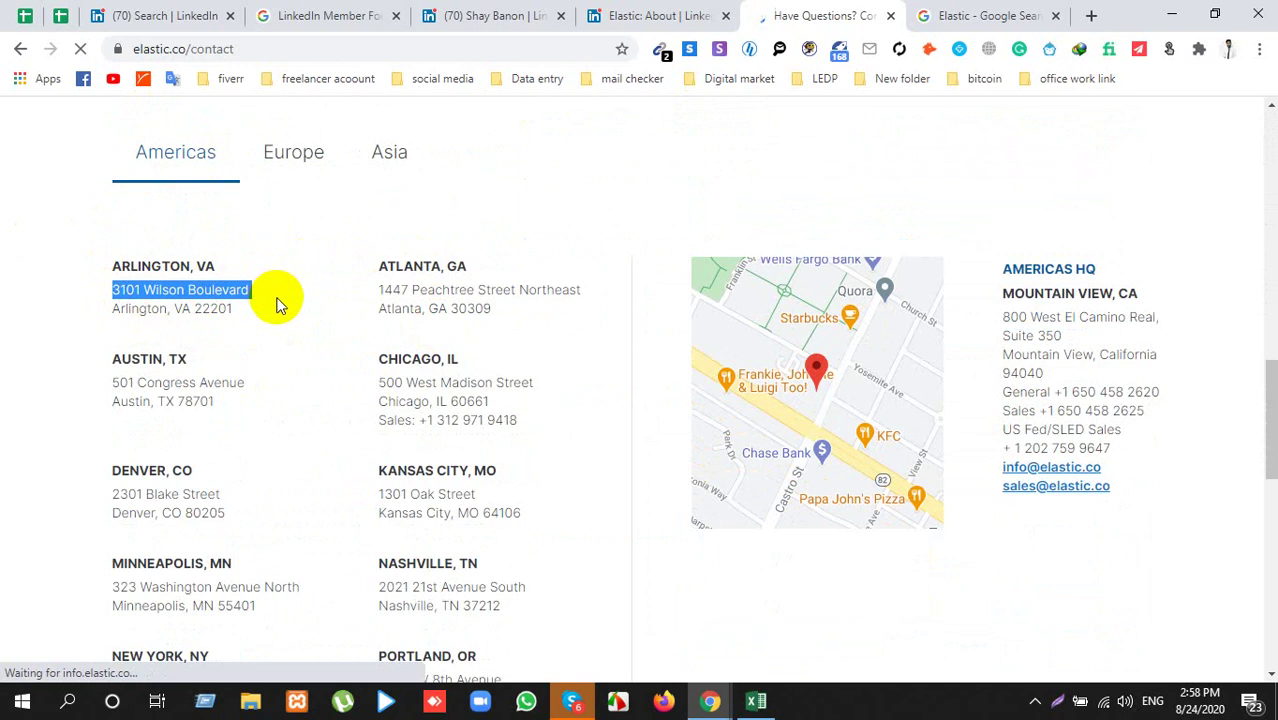
scroll(290, 400, down, 2)
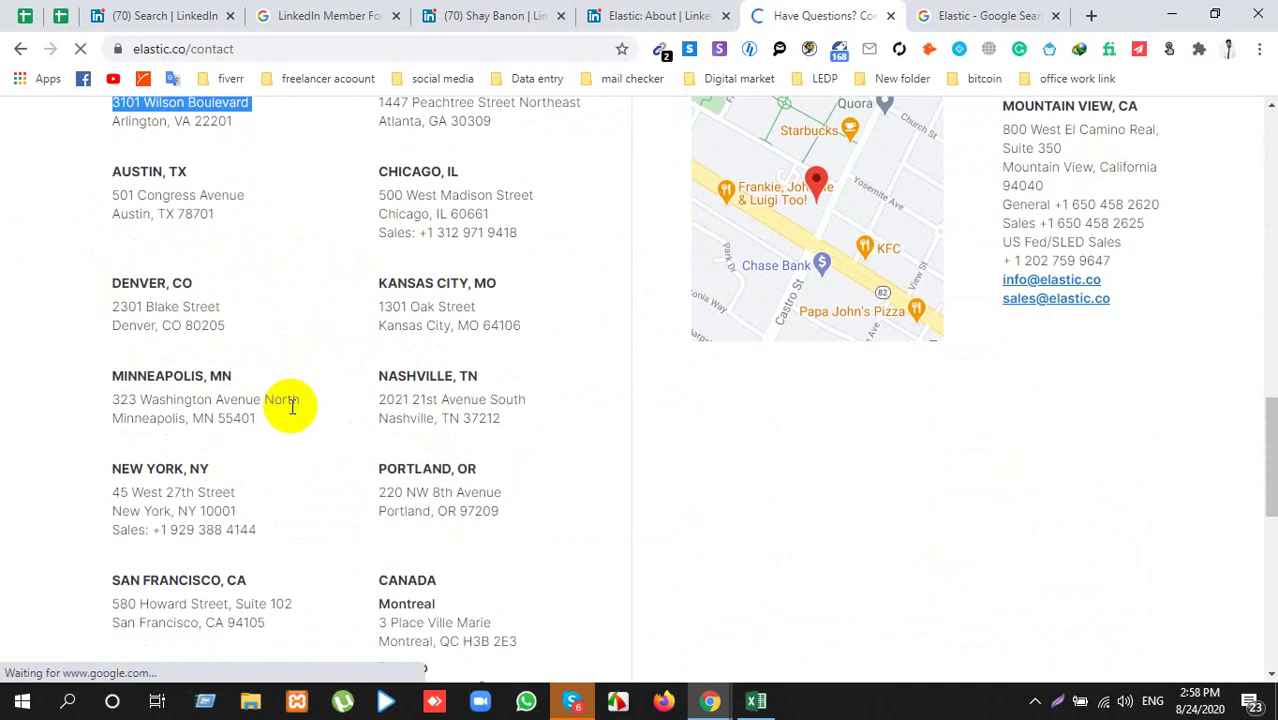
scroll(290, 405, down, 1)
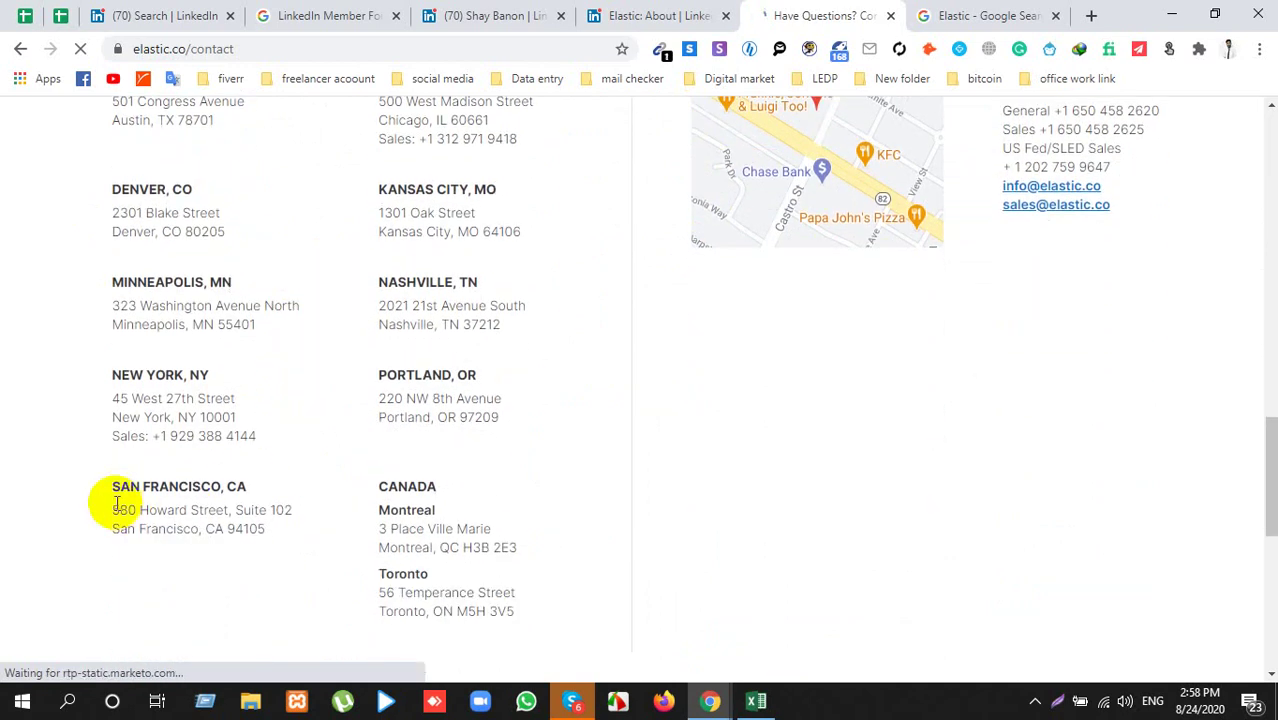
drag(112, 510, 300, 510)
key(ctrl+c)
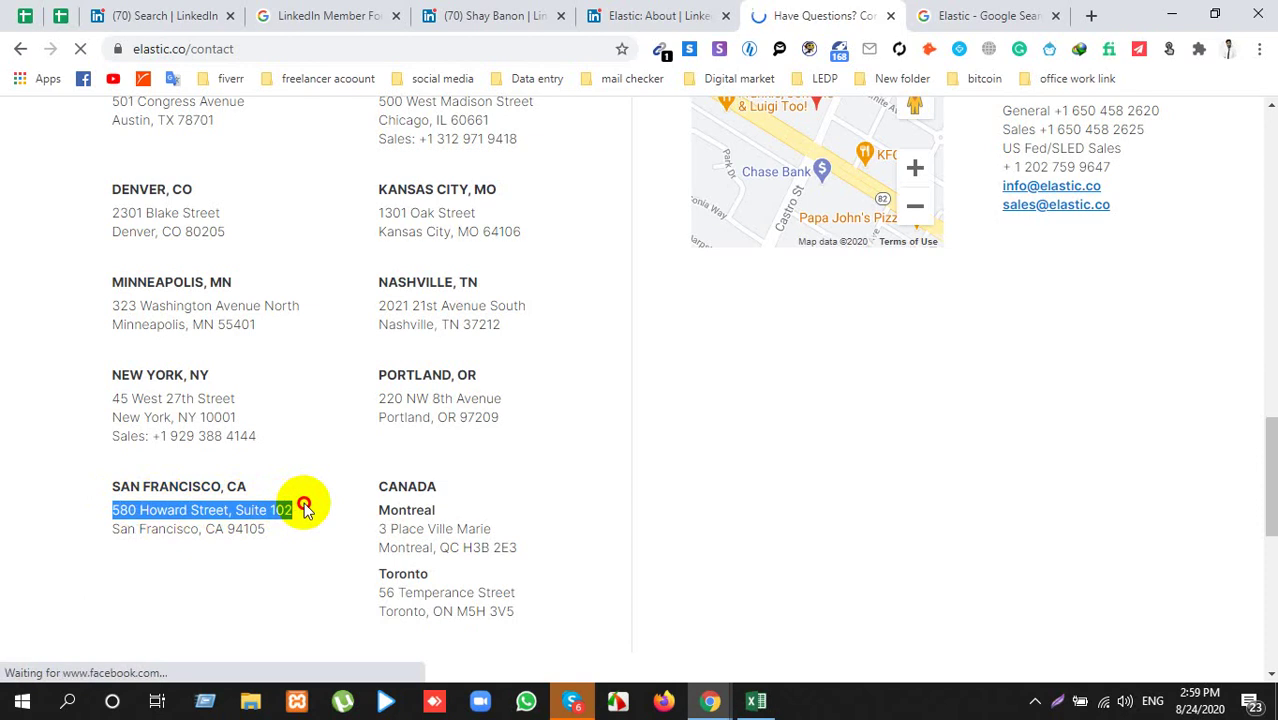
click(756, 700)
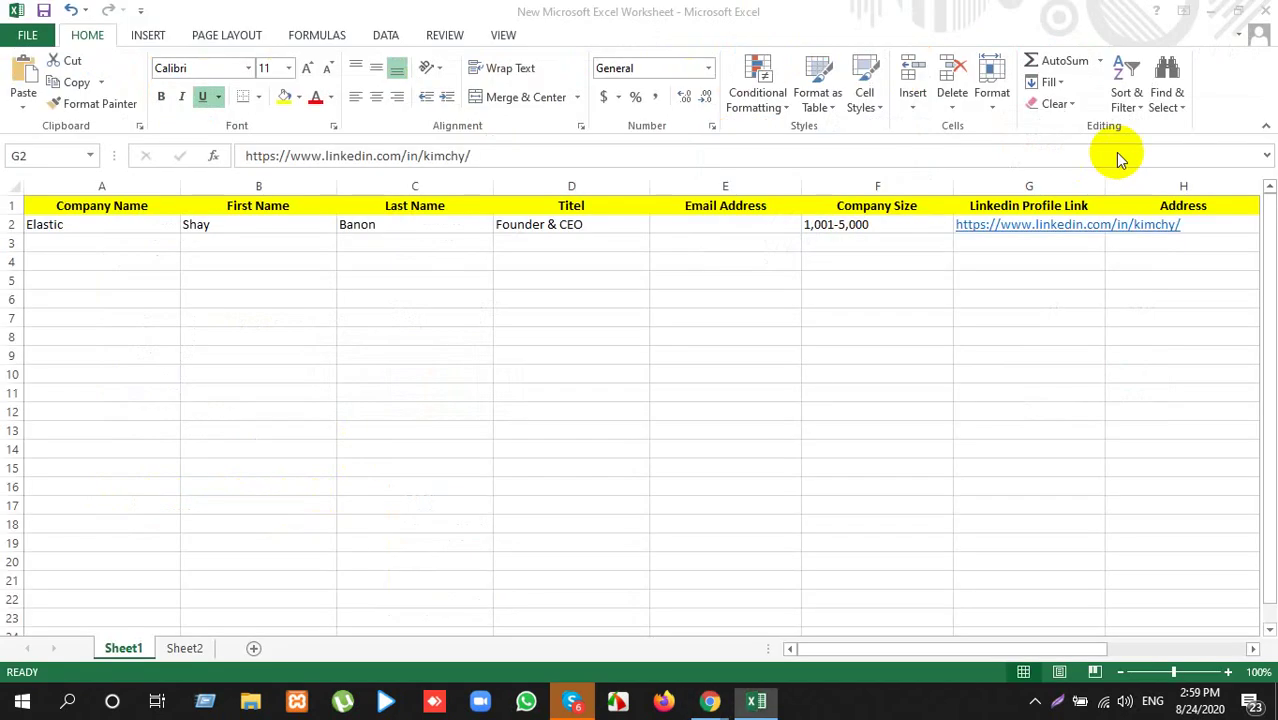
click(1136, 222)
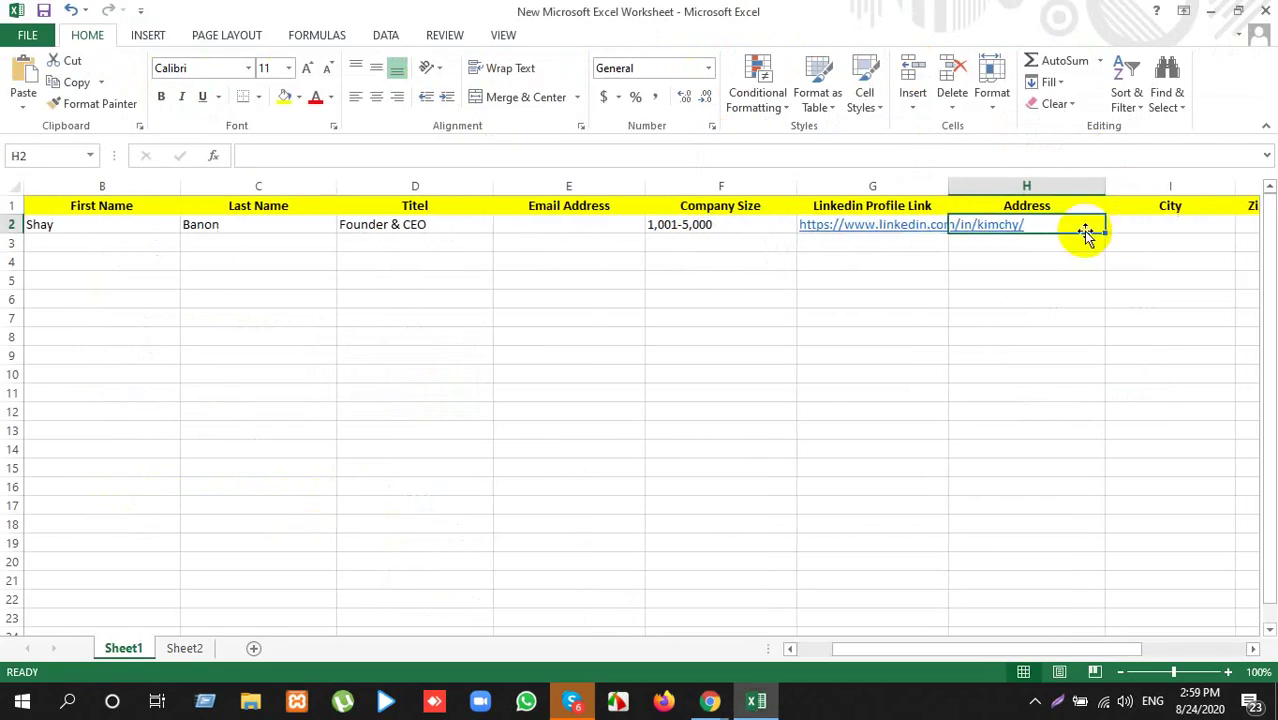
key(ctrl+v)
click(1129, 249)
click(1141, 292)
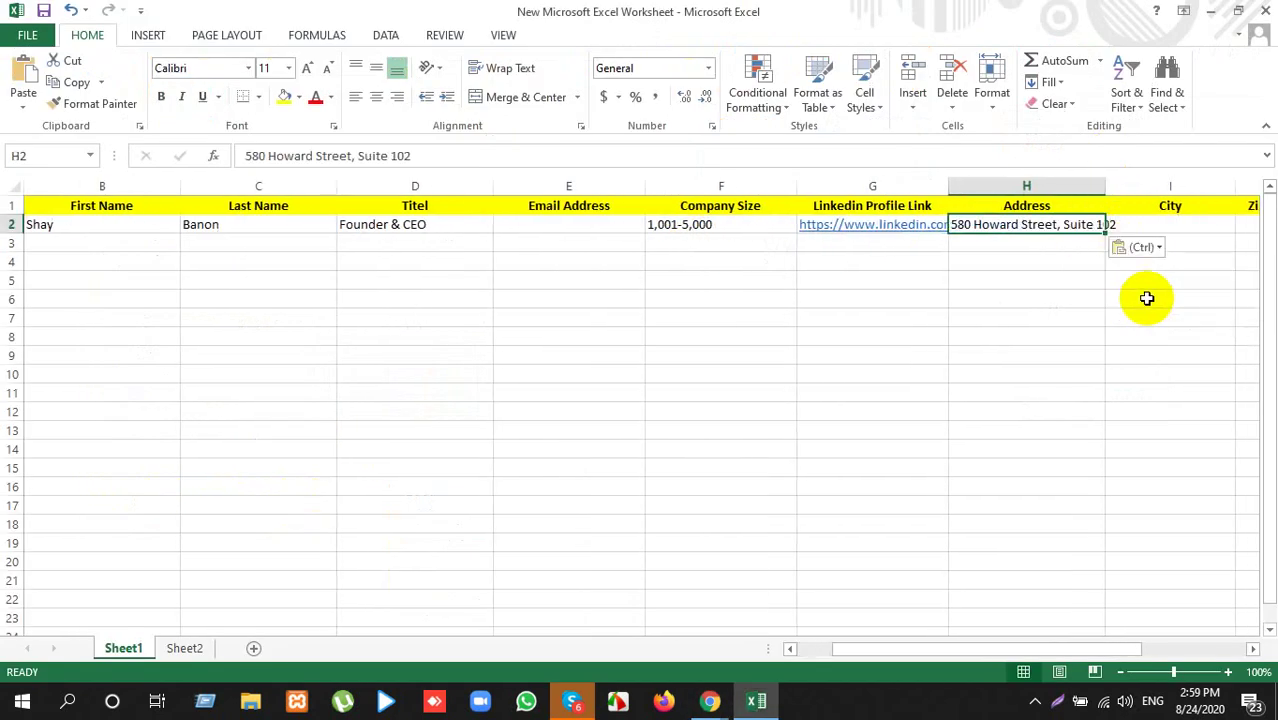
key(alt+Tab)
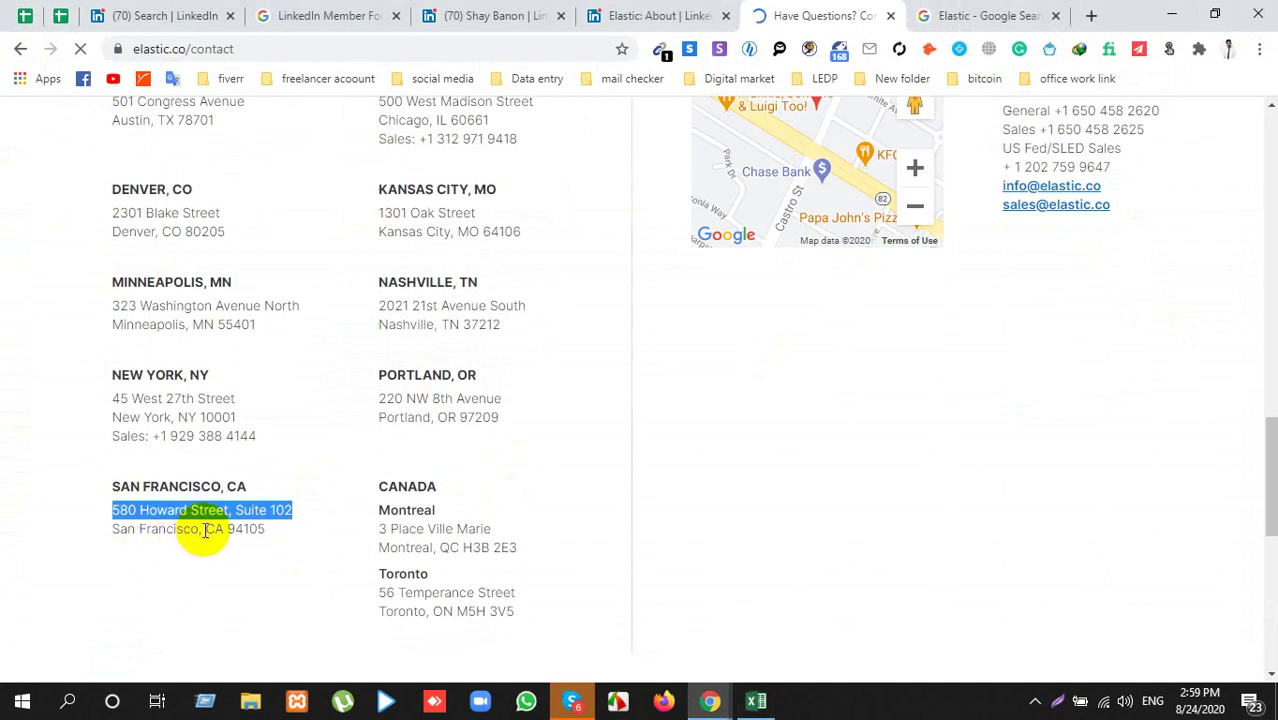
Step: Paste the city San Francisco into I2, matching the sheet's font
drag(197, 529, 114, 527)
key(ctrl+c)
key(alt+Tab)
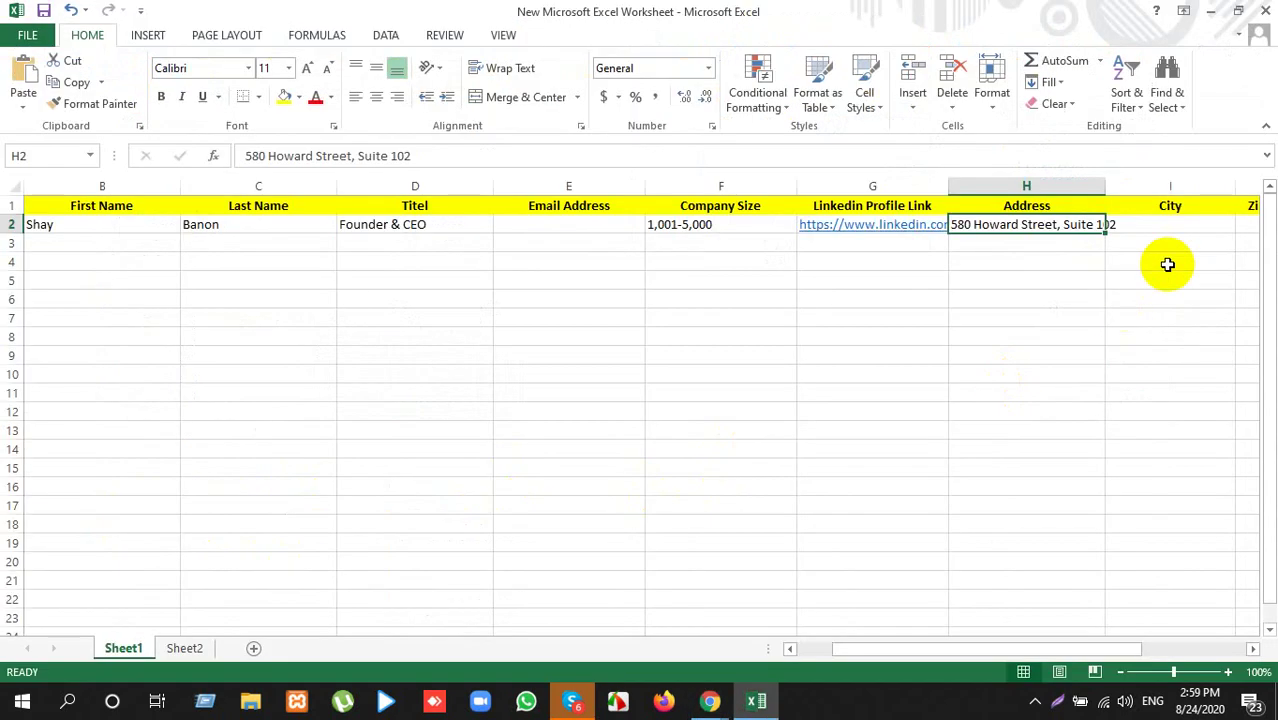
key(Tab)
key(ctrl+v)
click(1210, 247)
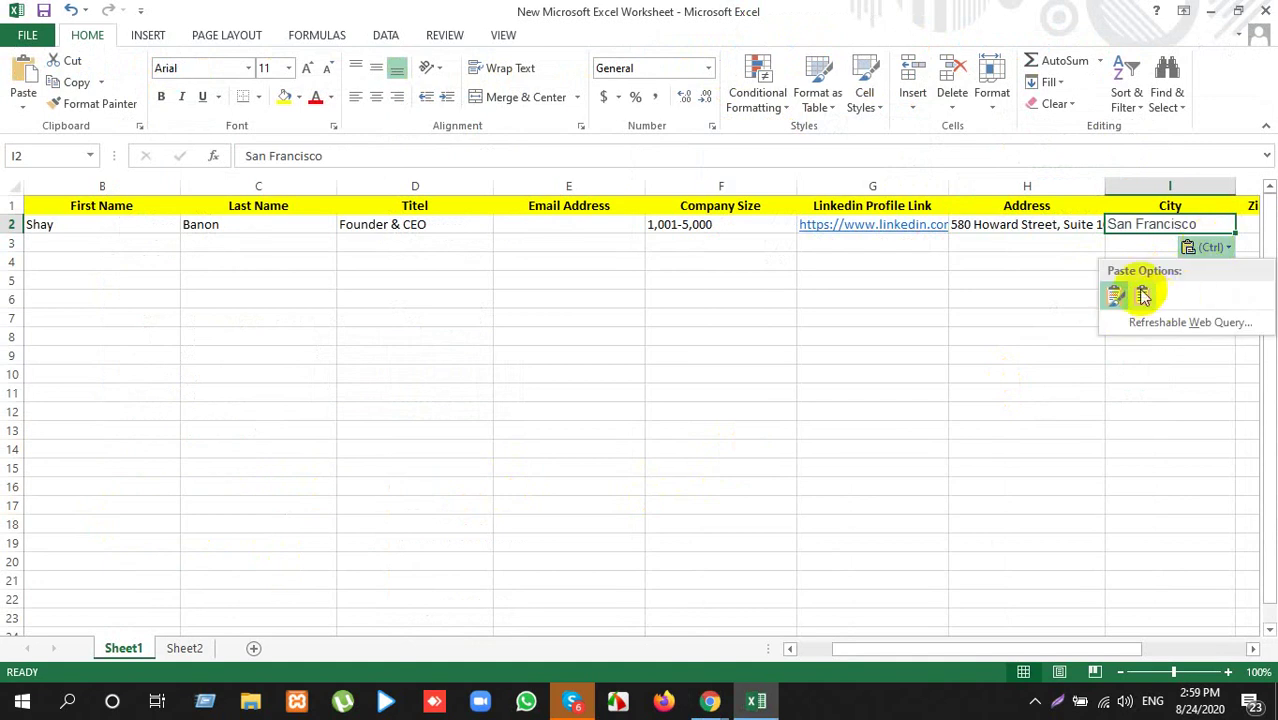
click(1141, 291)
key(alt+Tab)
Step: Paste zip code 94105 into J2 and enter CA as the state in K2
double_click(245, 527)
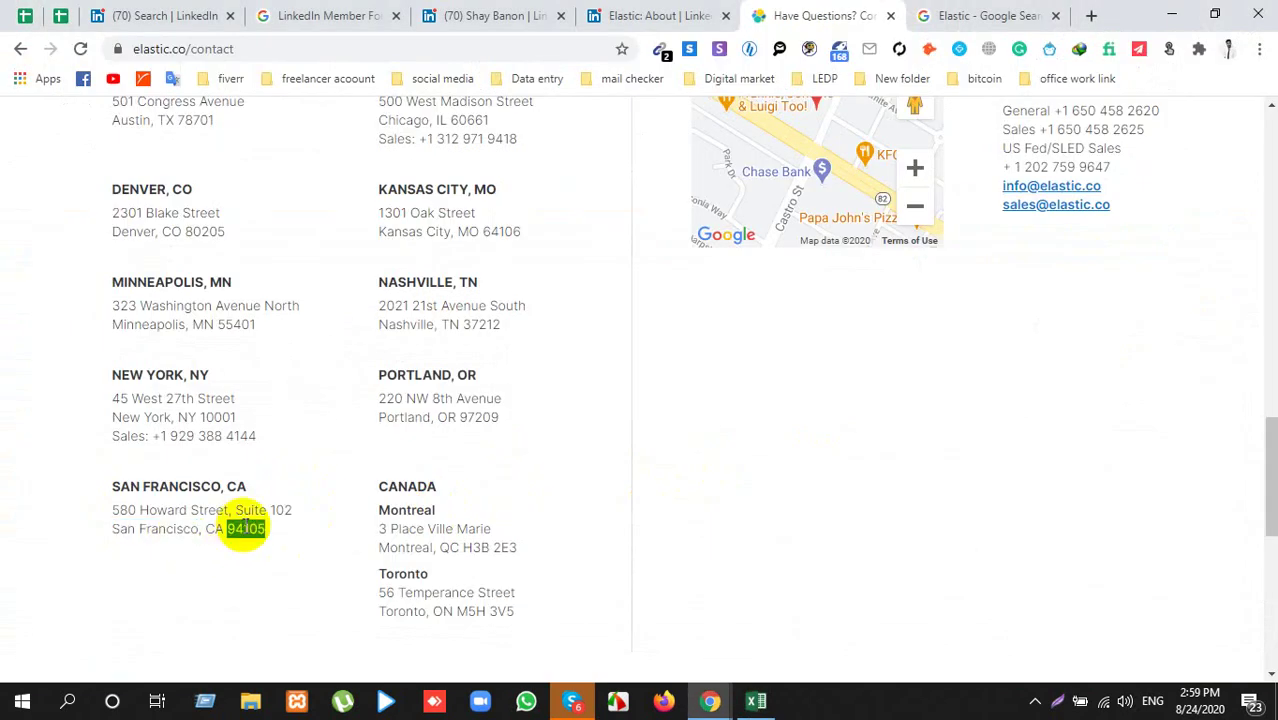
key(ctrl+c)
key(alt+Tab)
key(Tab)
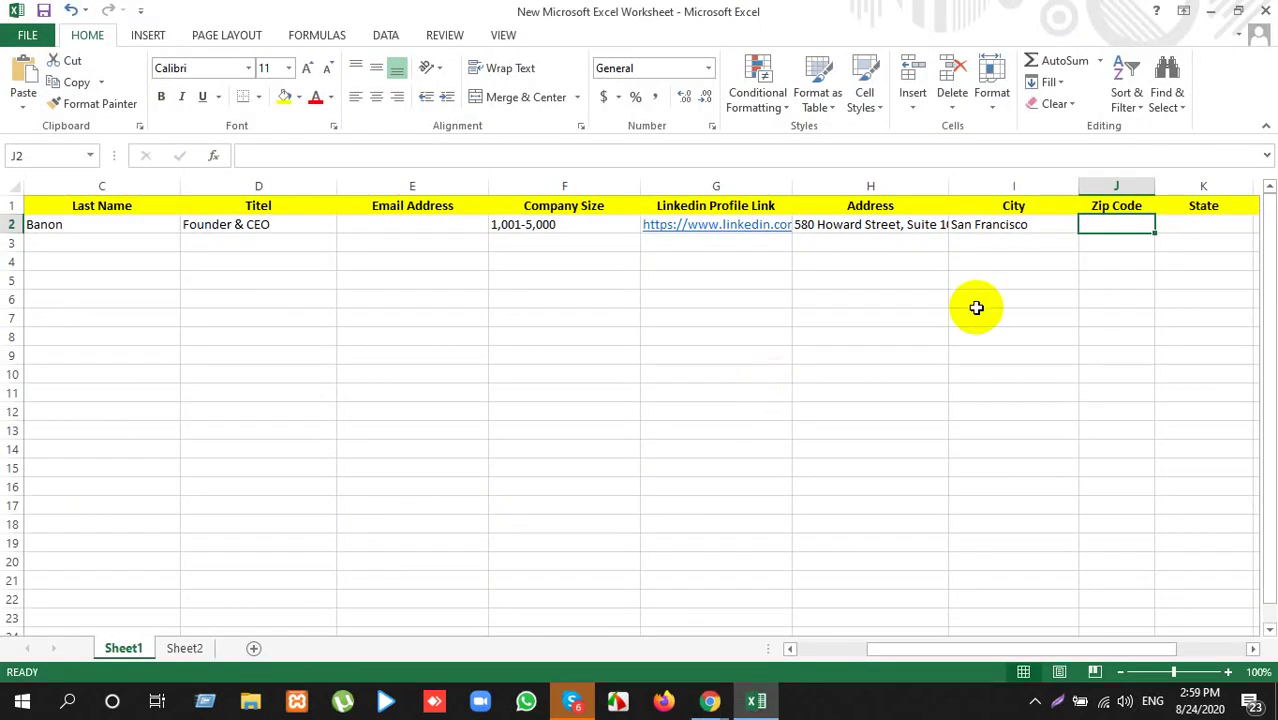
key(ctrl+v)
click(1209, 247)
click(1144, 294)
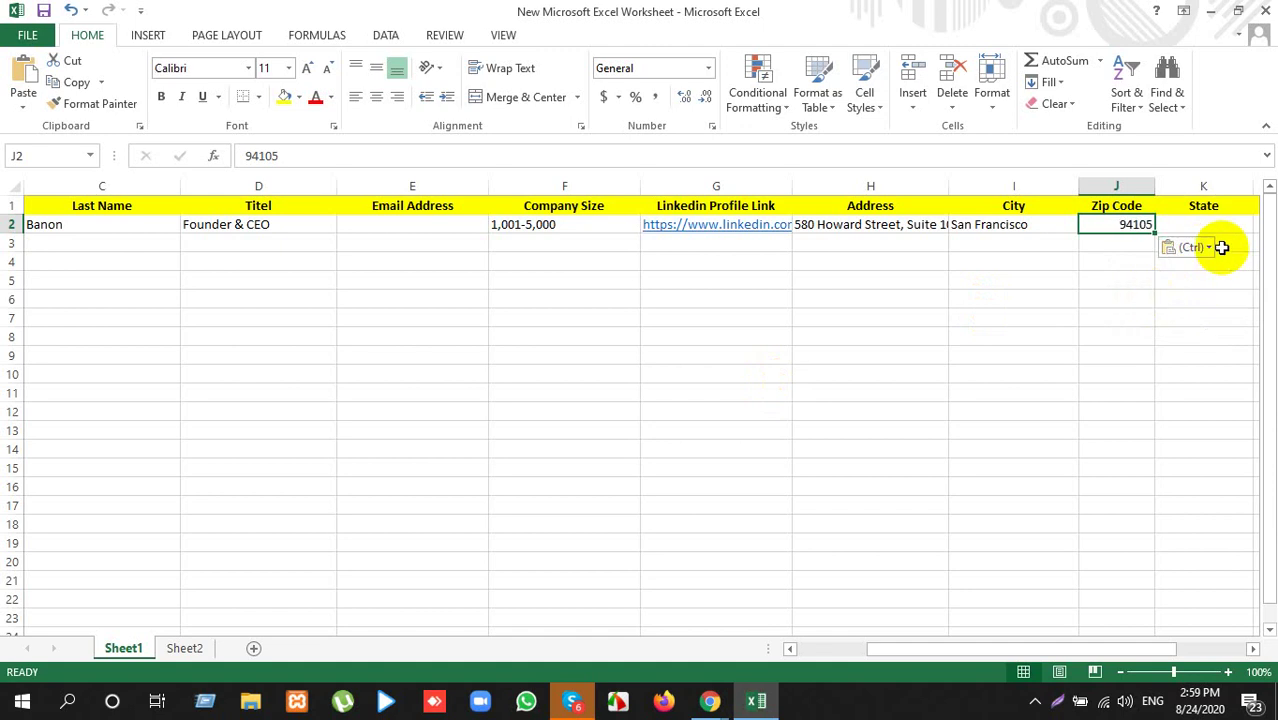
click(1205, 224)
text(CA)
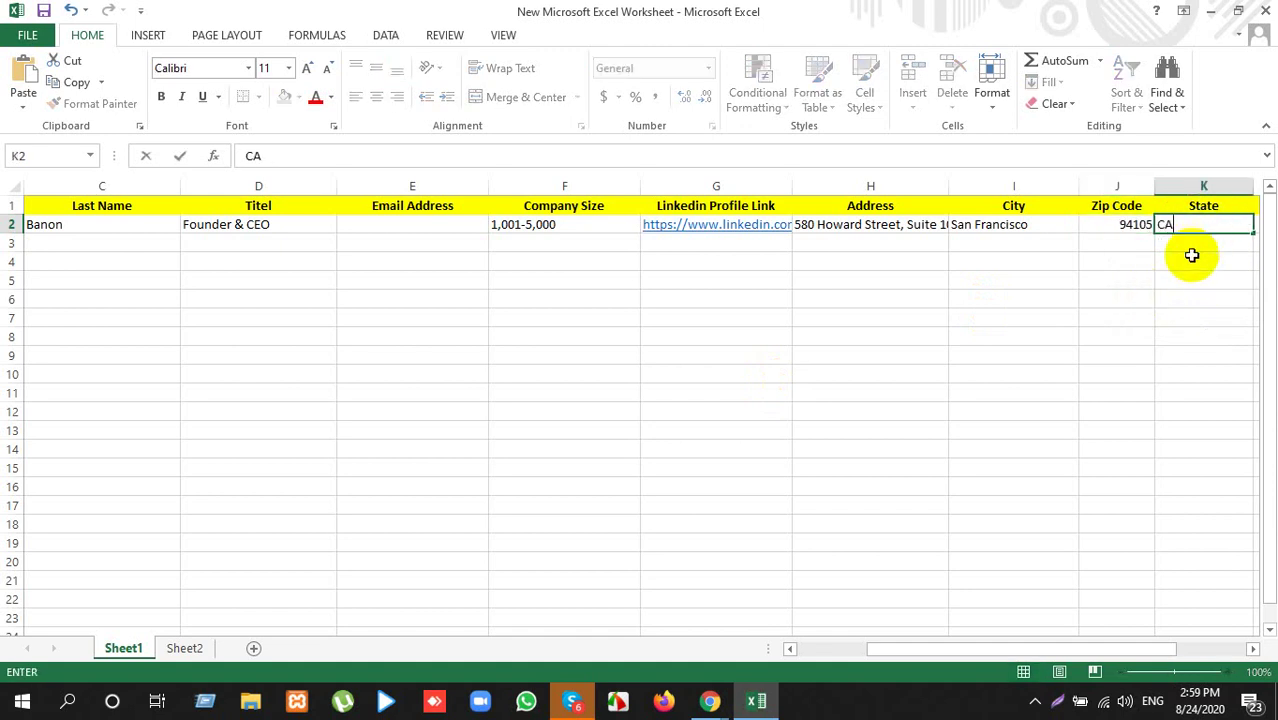
key(Tab)
key(alt+Tab)
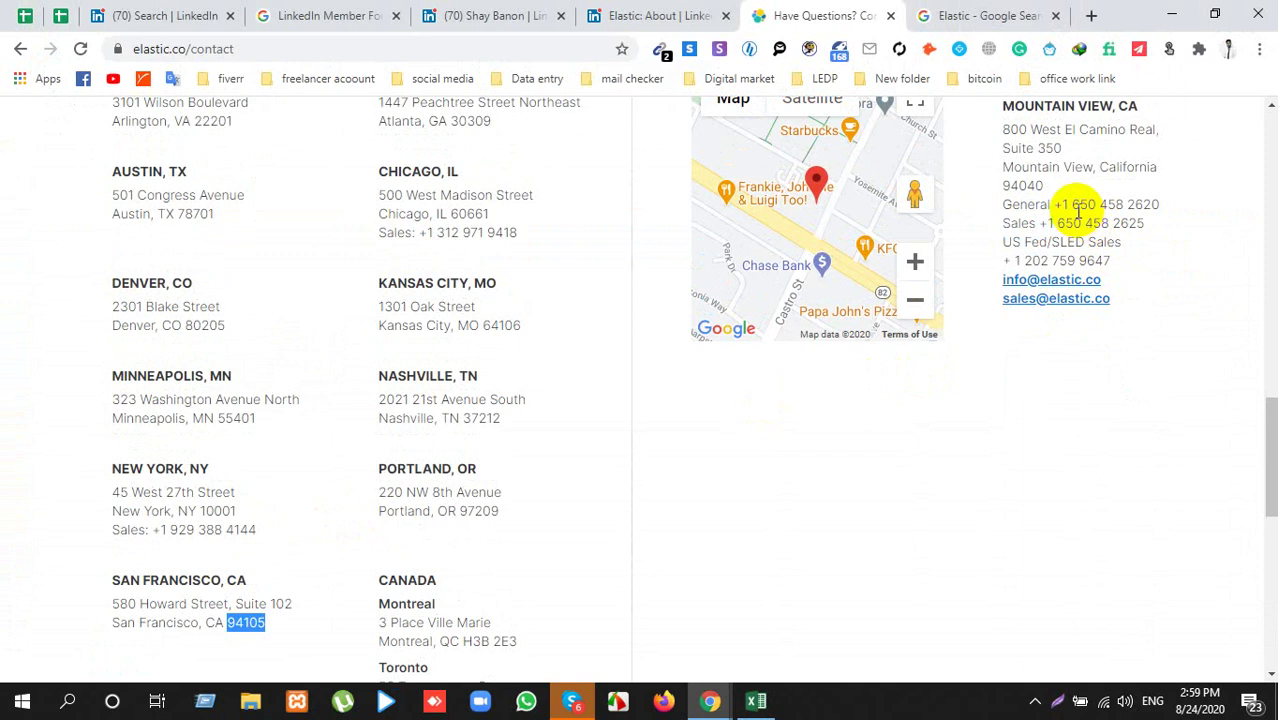
Step: Paste Elastic's general phone number into L2, matching the sheet's font
drag(1074, 201, 1158, 204)
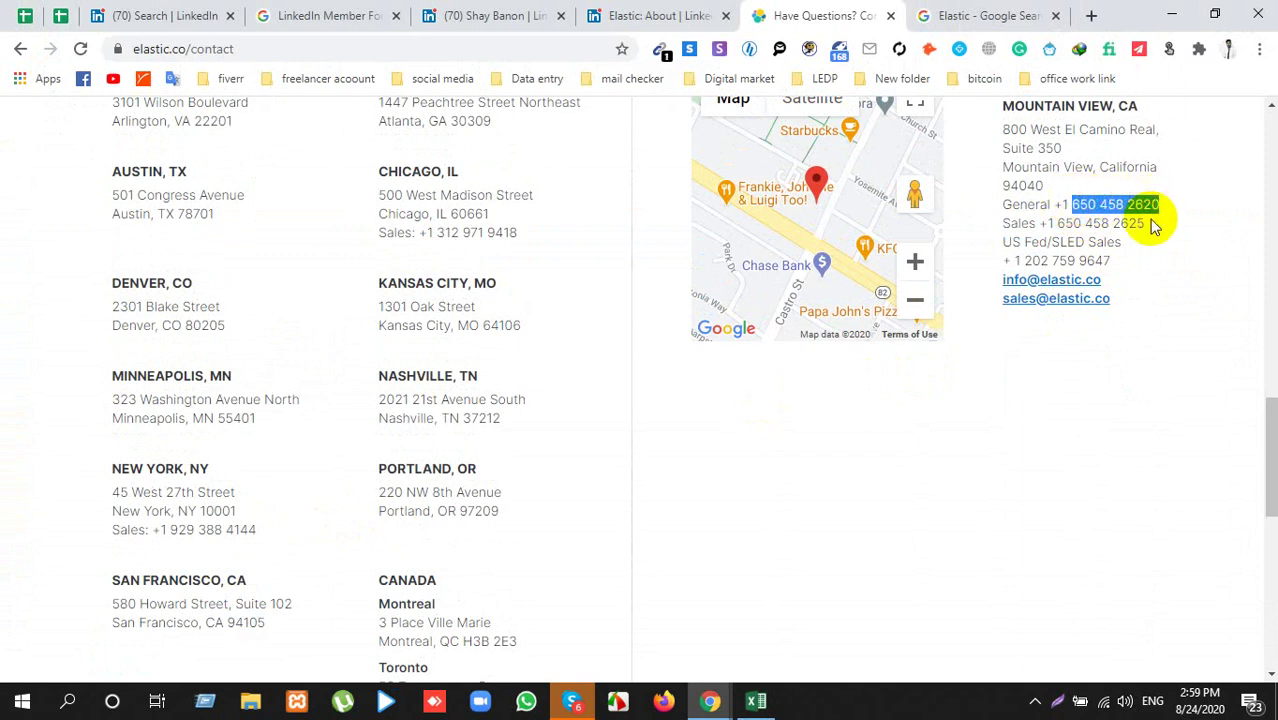
key(alt+Tab)
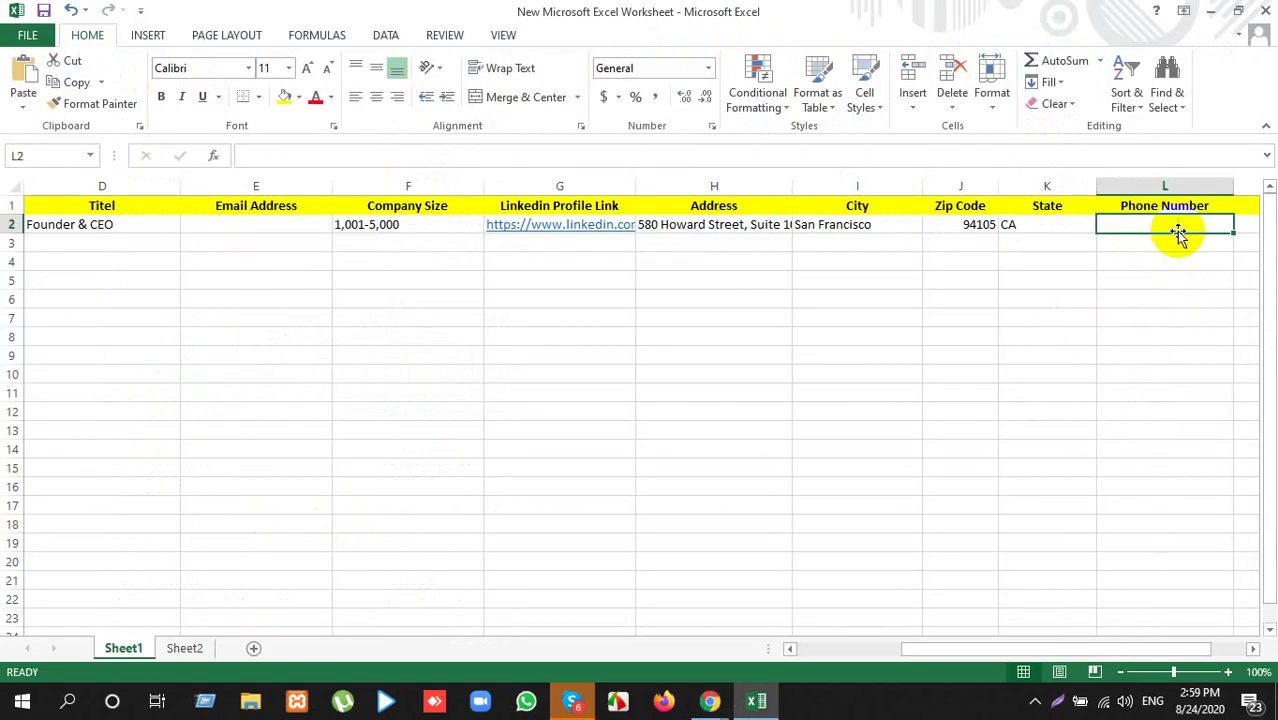
key(ctrl+v)
click(1190, 248)
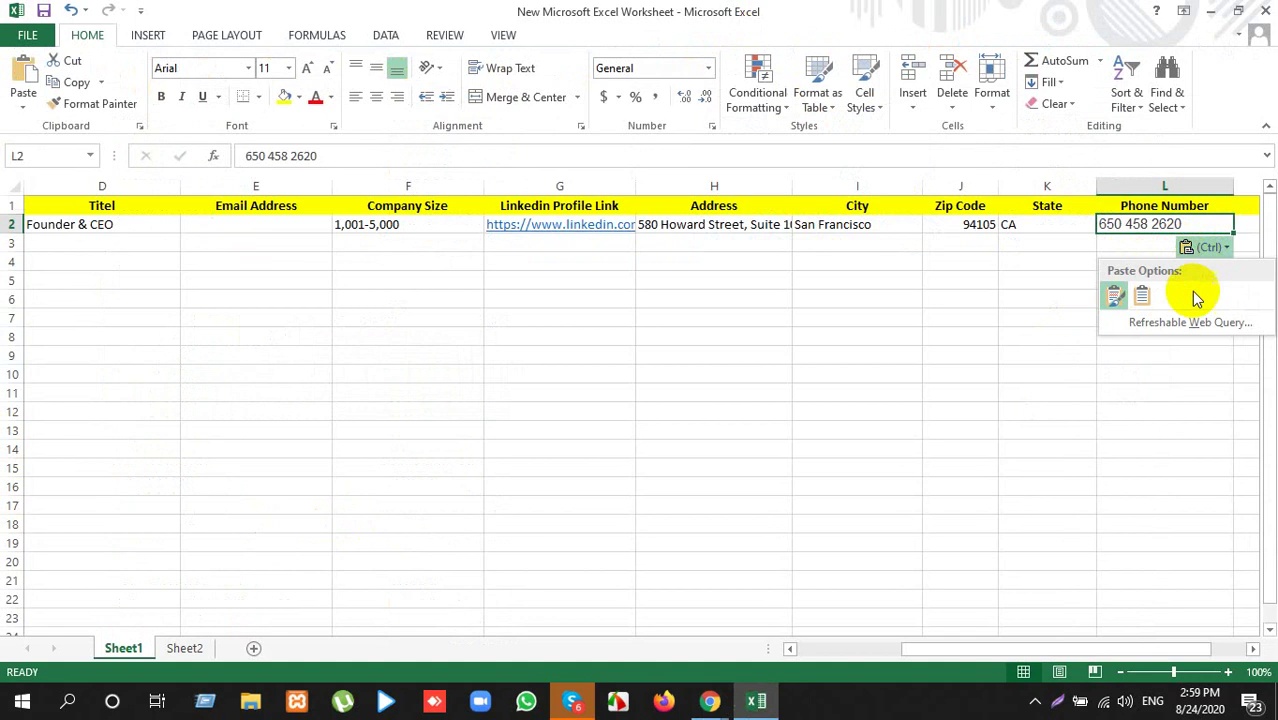
click(1140, 294)
key(alt+Tab)
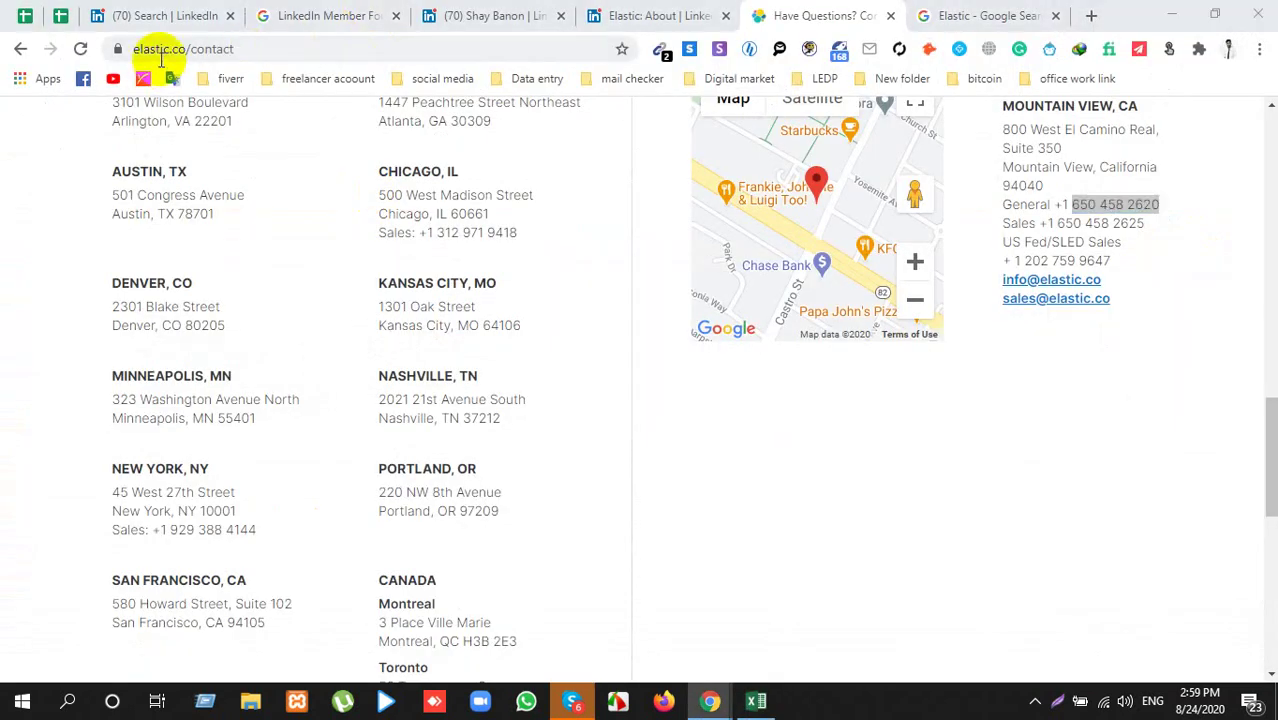
drag(196, 48, 23, 46)
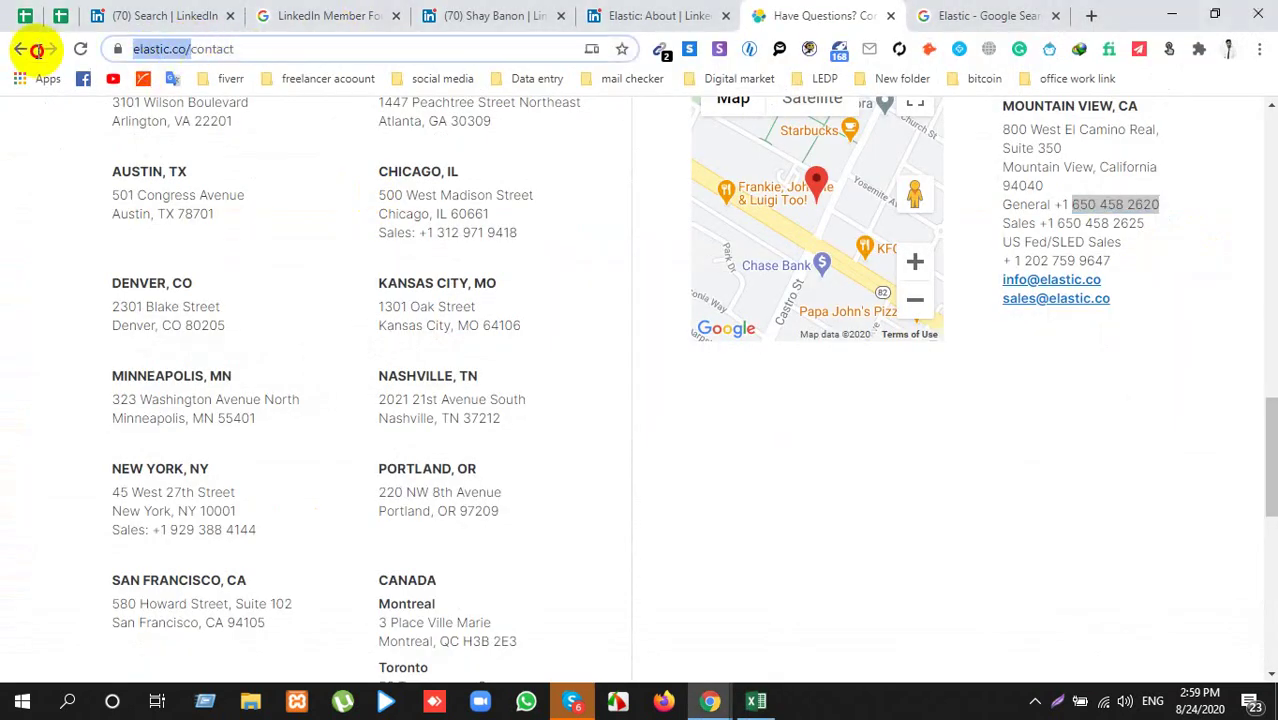
key(alt+Tab)
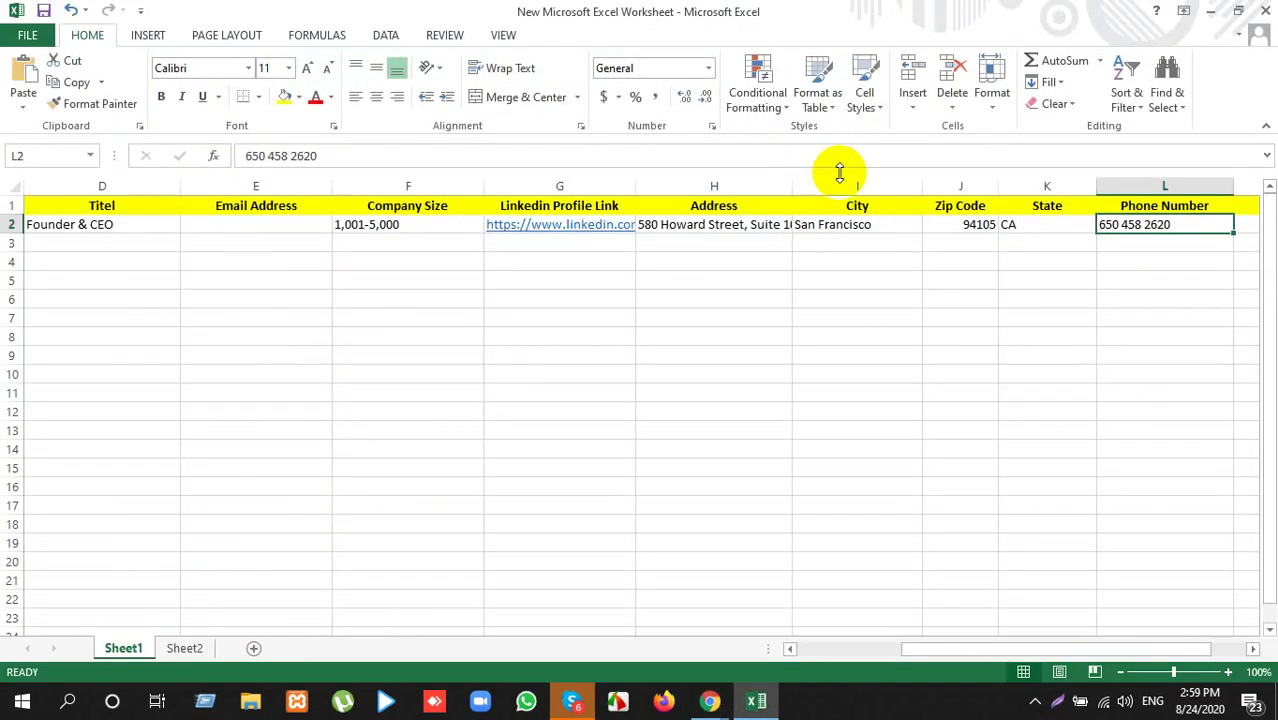
key(Right)
key(ctrl+v)
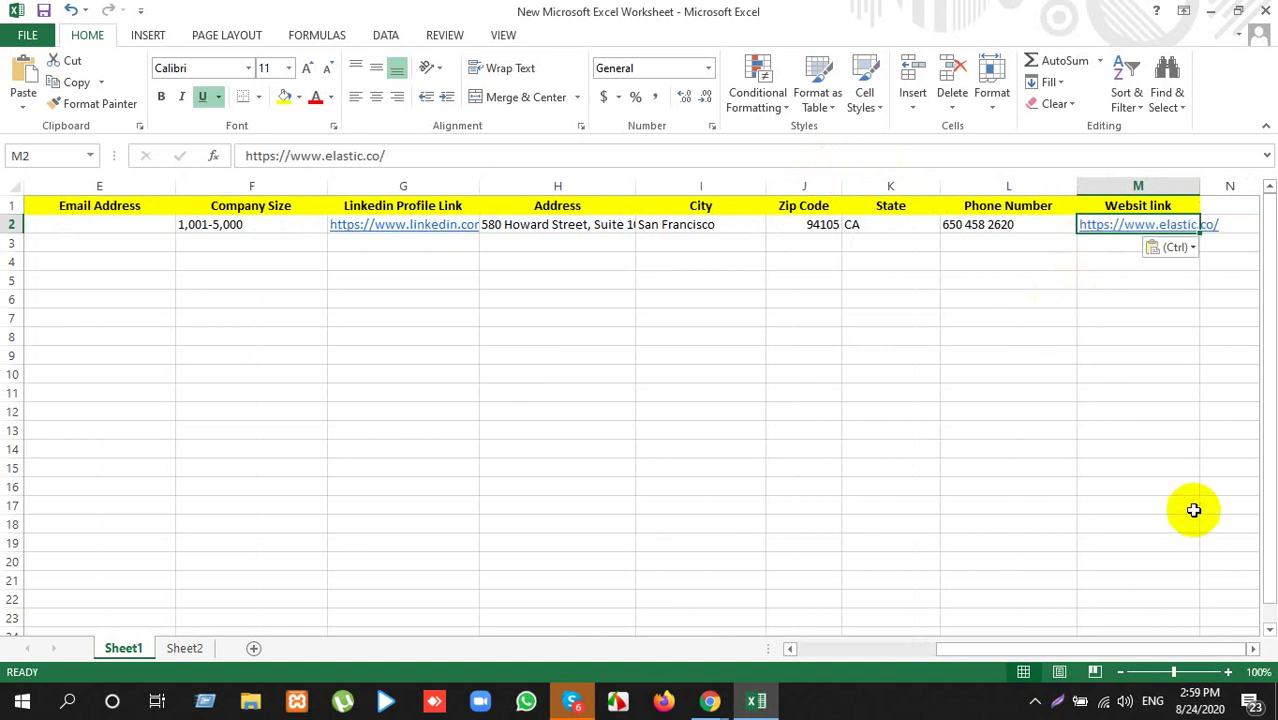
drag(1012, 651, 693, 651)
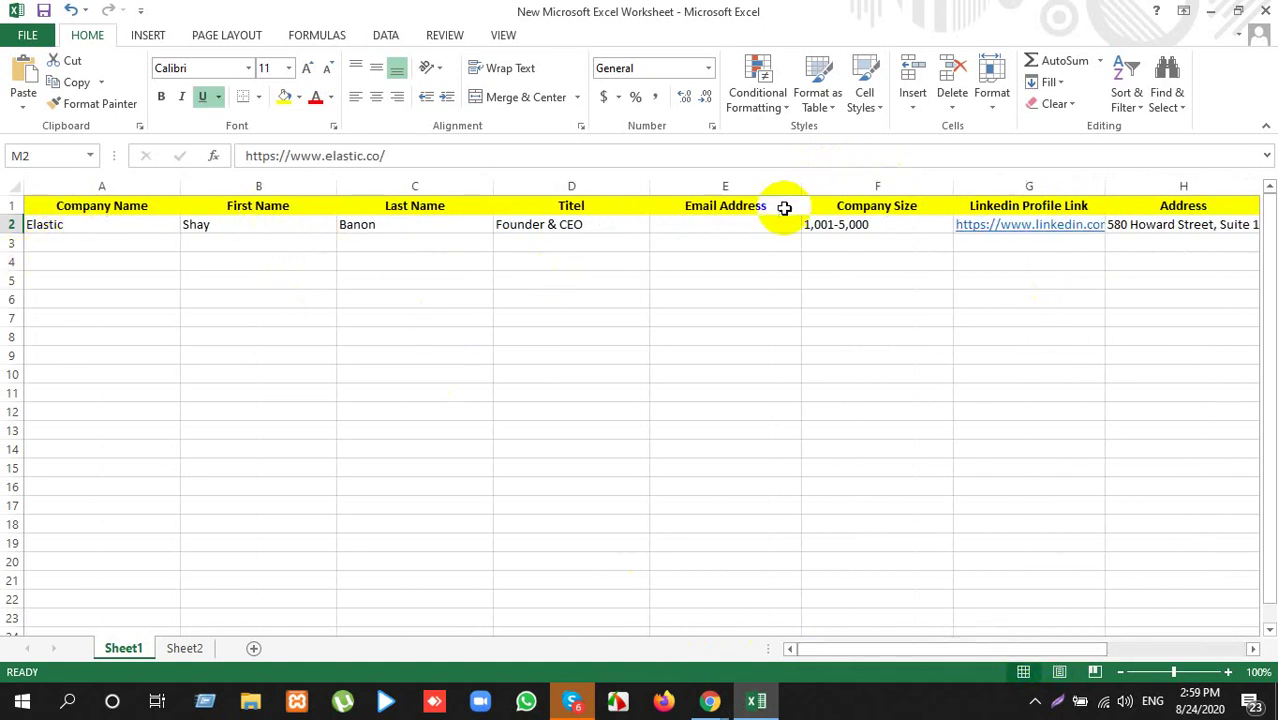
click(713, 228)
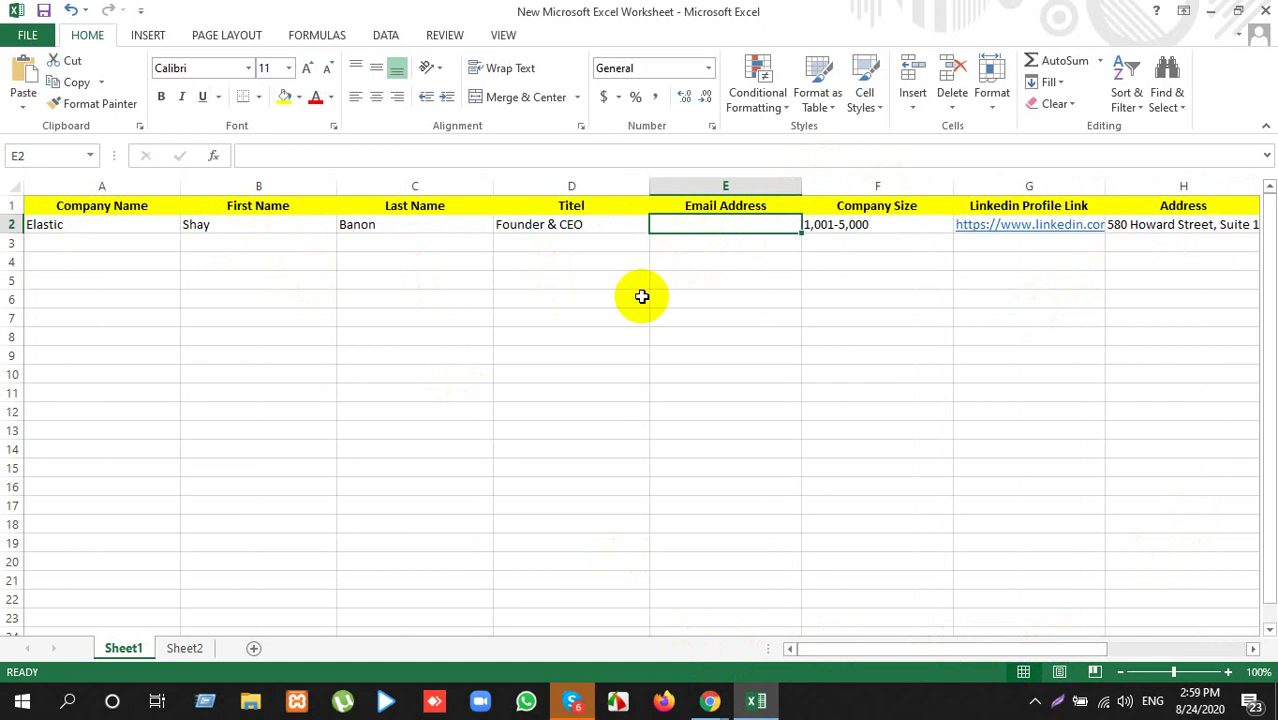
key(alt+Tab)
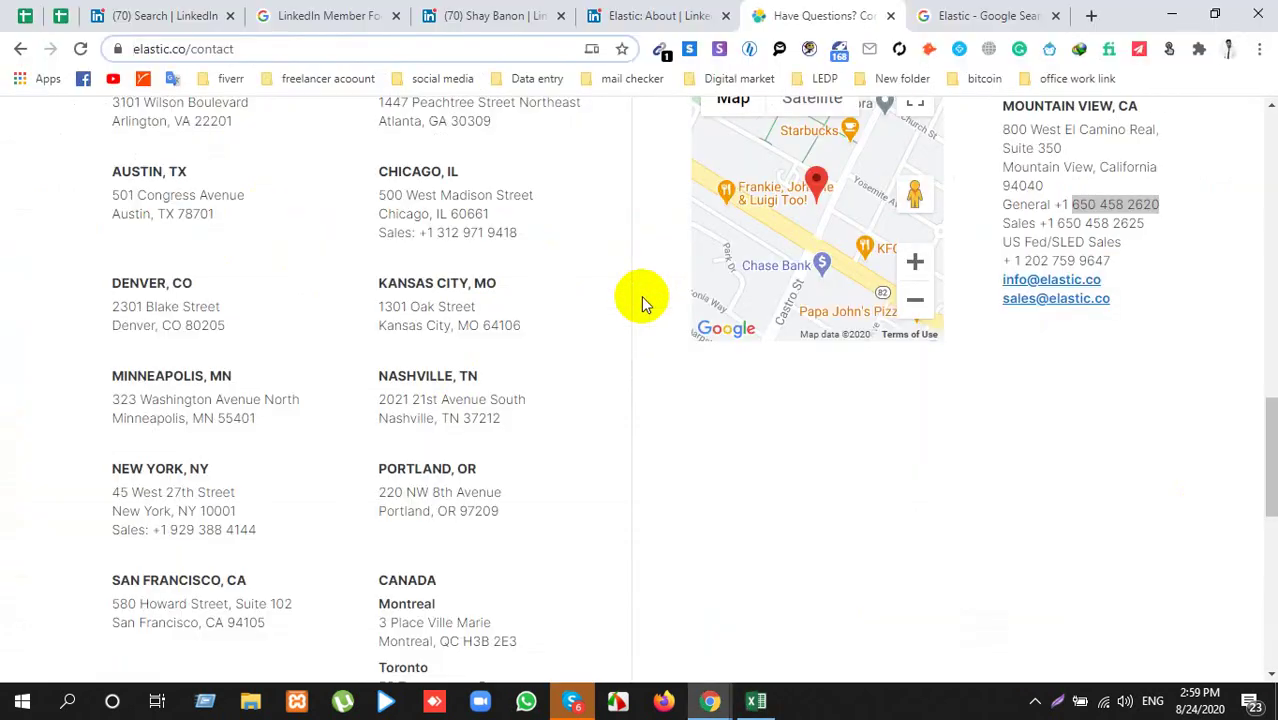
Step: Close the 'Have Questions?' contact tab and the Google Search tab, ending on 'Elastic: About | LinkedIn'
click(462, 8)
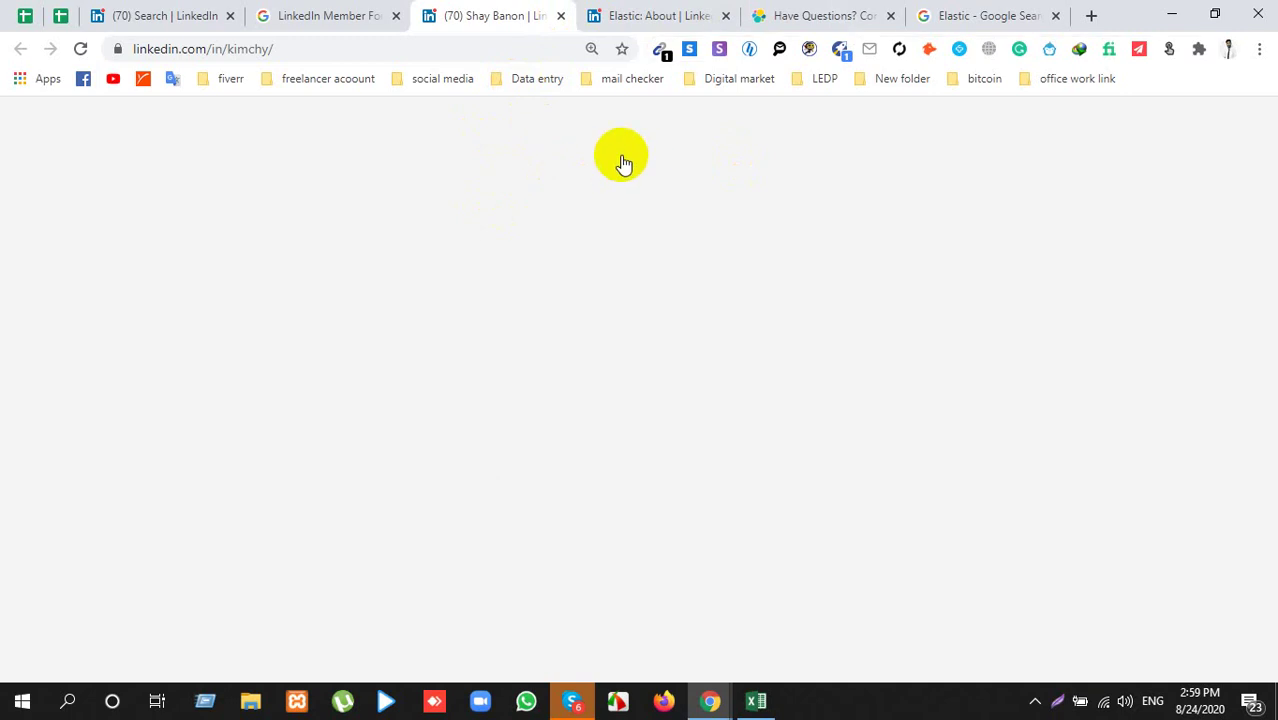
scroll(100, 374, up, 3)
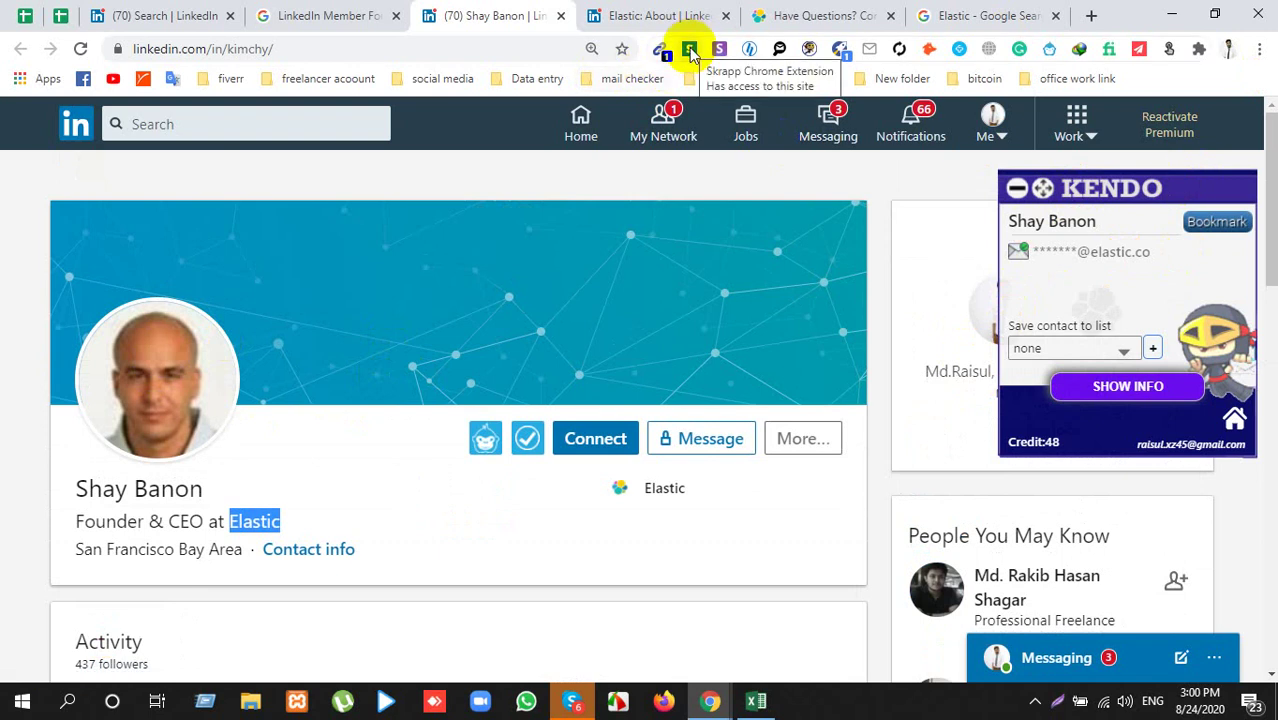
click(891, 17)
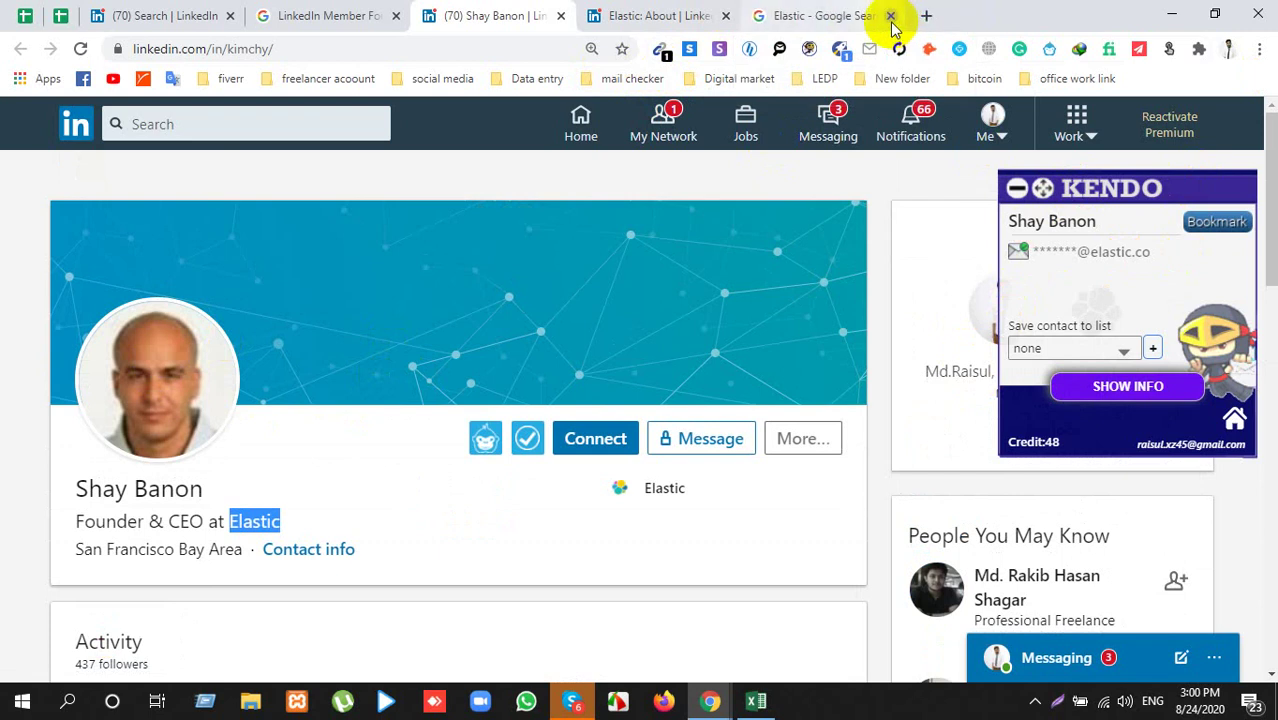
click(891, 17)
click(731, 17)
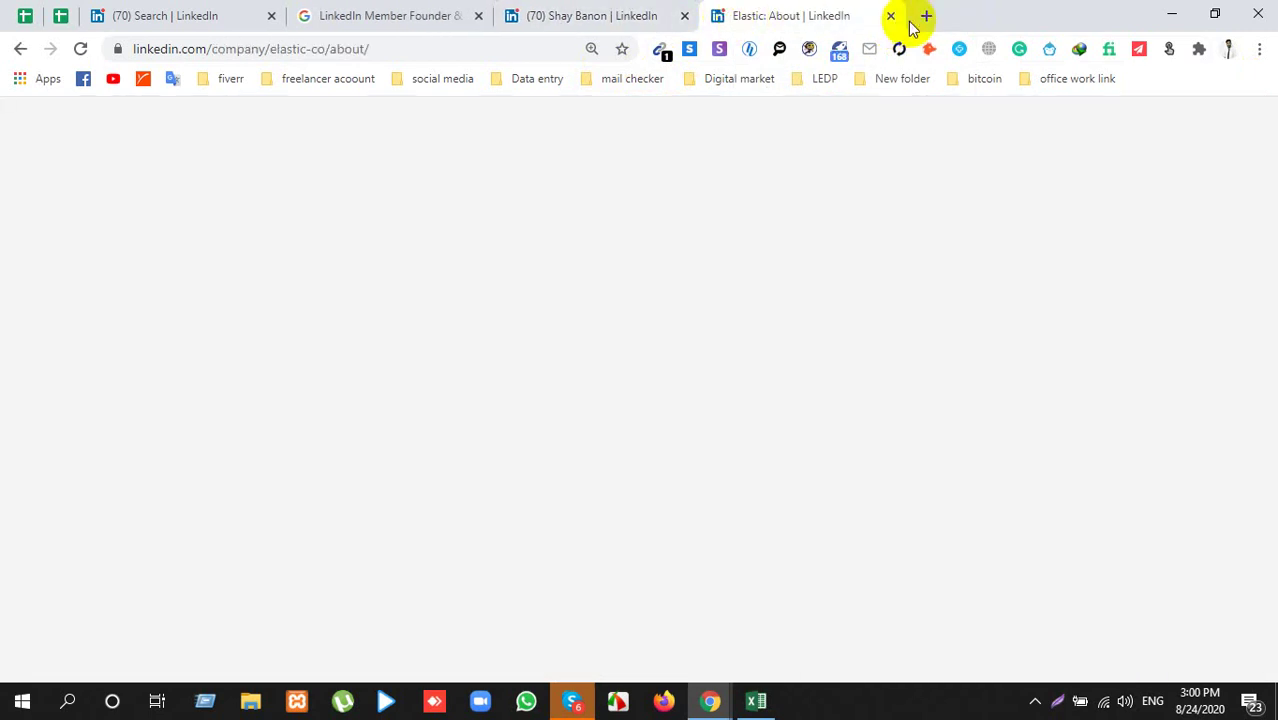
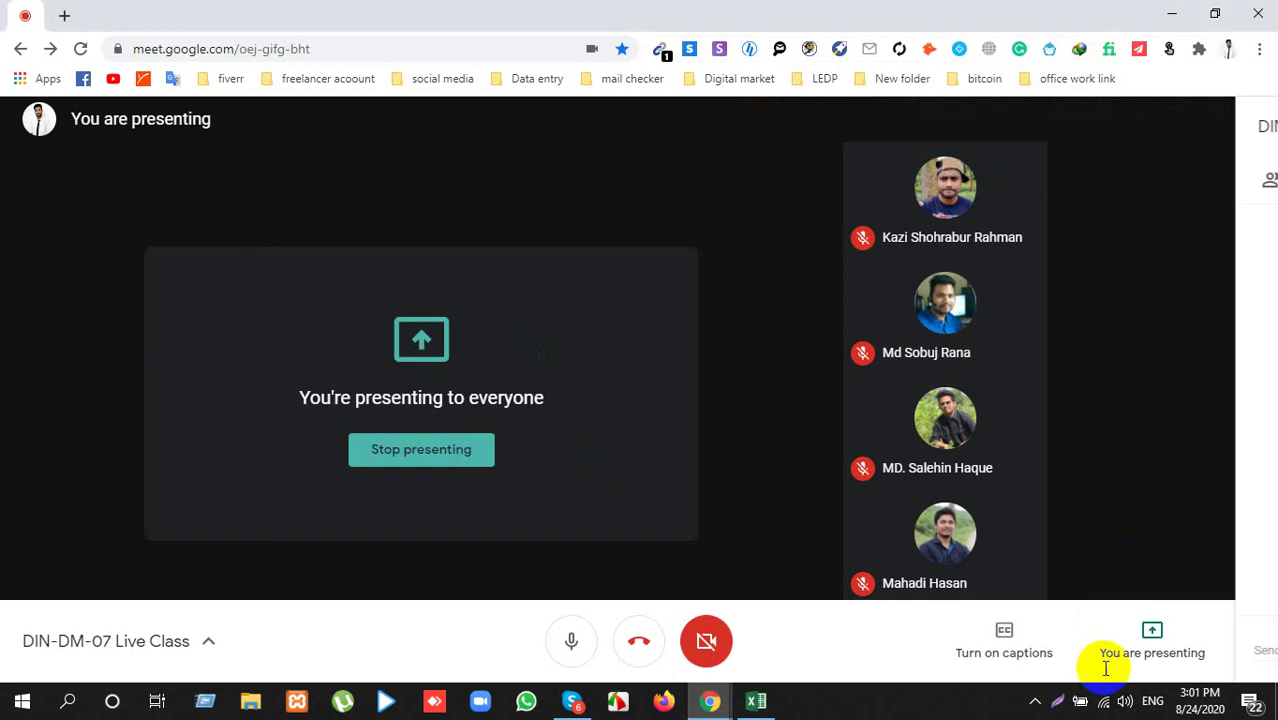
Step: Send the CEO's LinkedIn profile link in Meet chat, then choose Skrapp's Login with LinkedIn
text(https://www.linkedin.com/in/kimchy/)
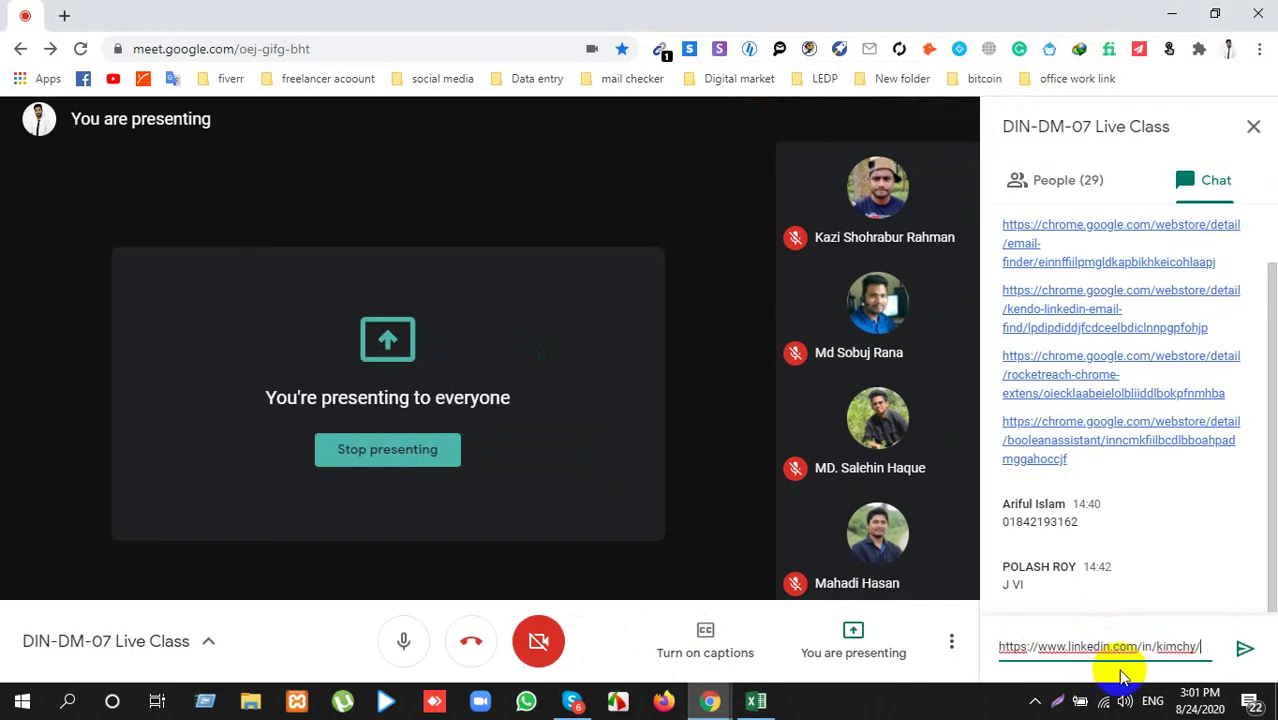
key(Return)
click(1165, 11)
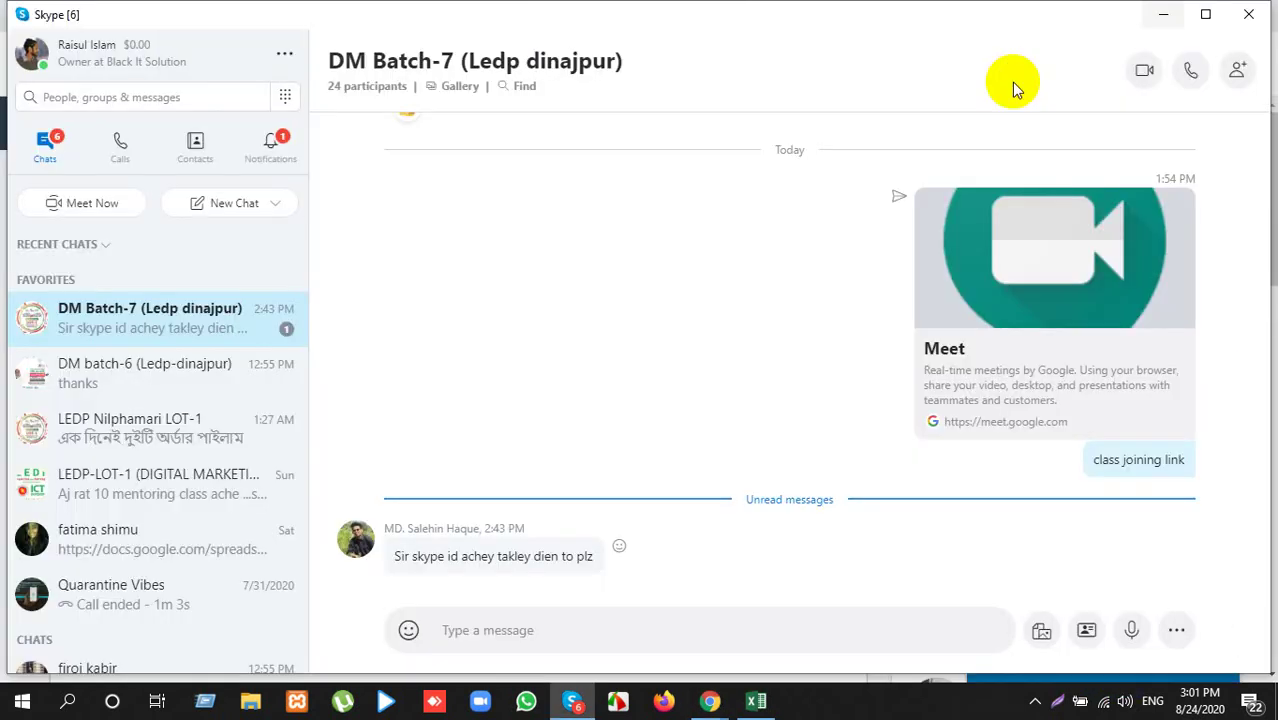
click(1150, 22)
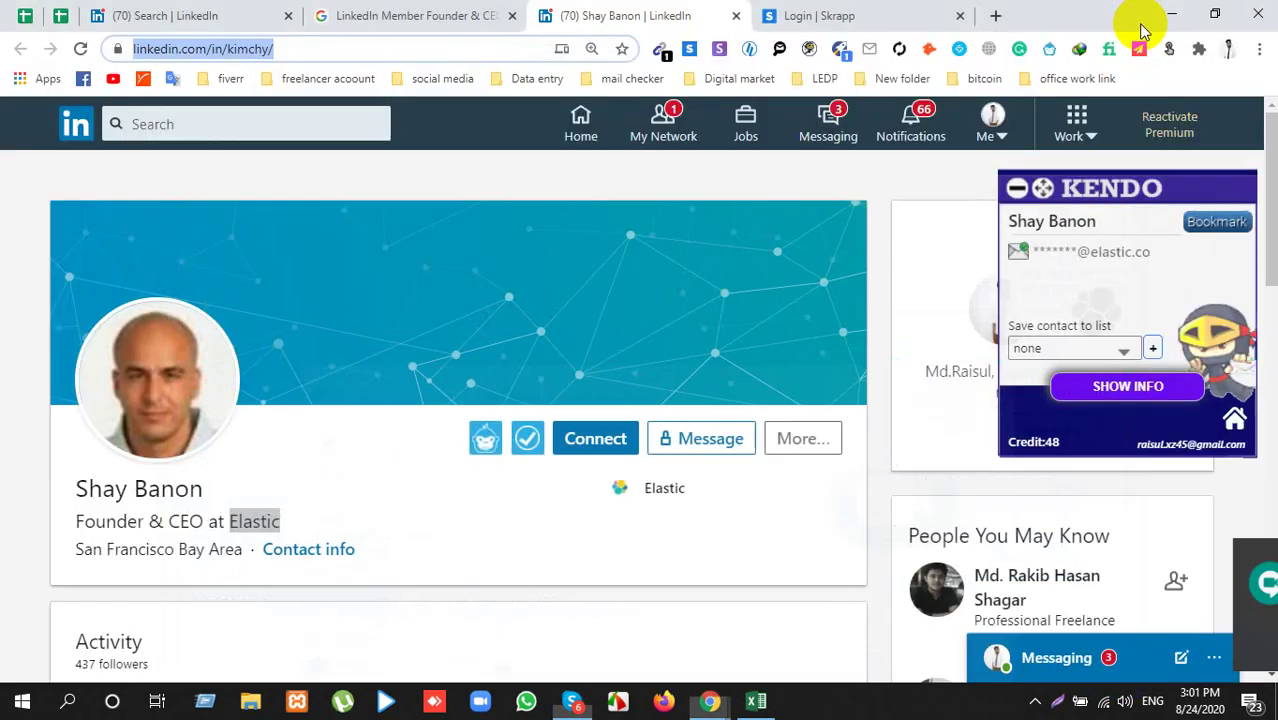
click(884, 15)
click(465, 303)
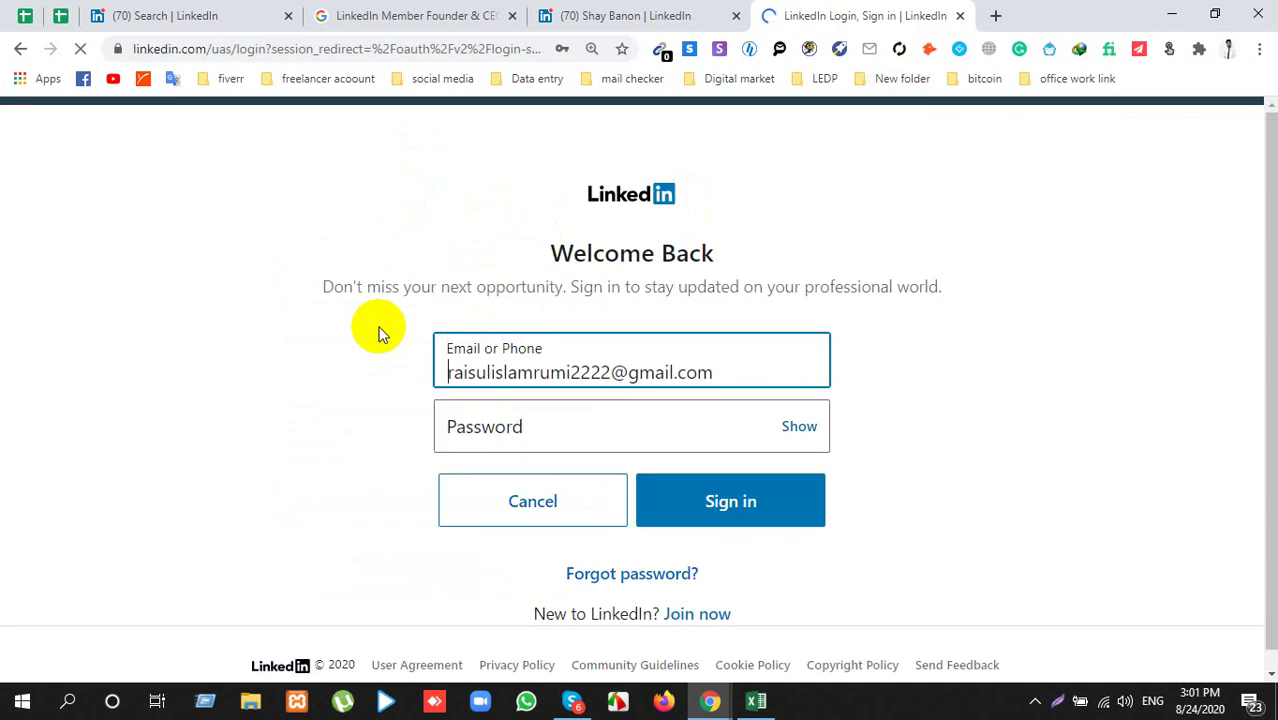
Step: Enter the LinkedIn account password and submit, landing on Skrapp's empty 'raisul' list
click(533, 442)
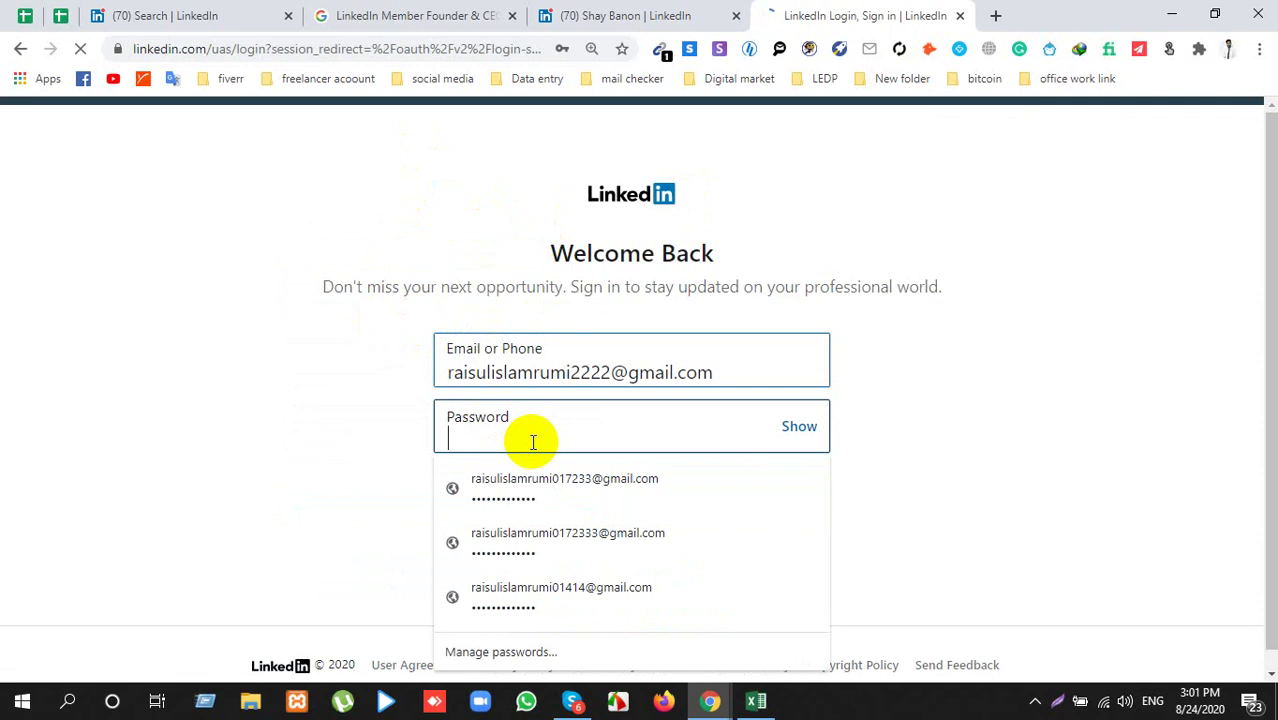
text(••••••)
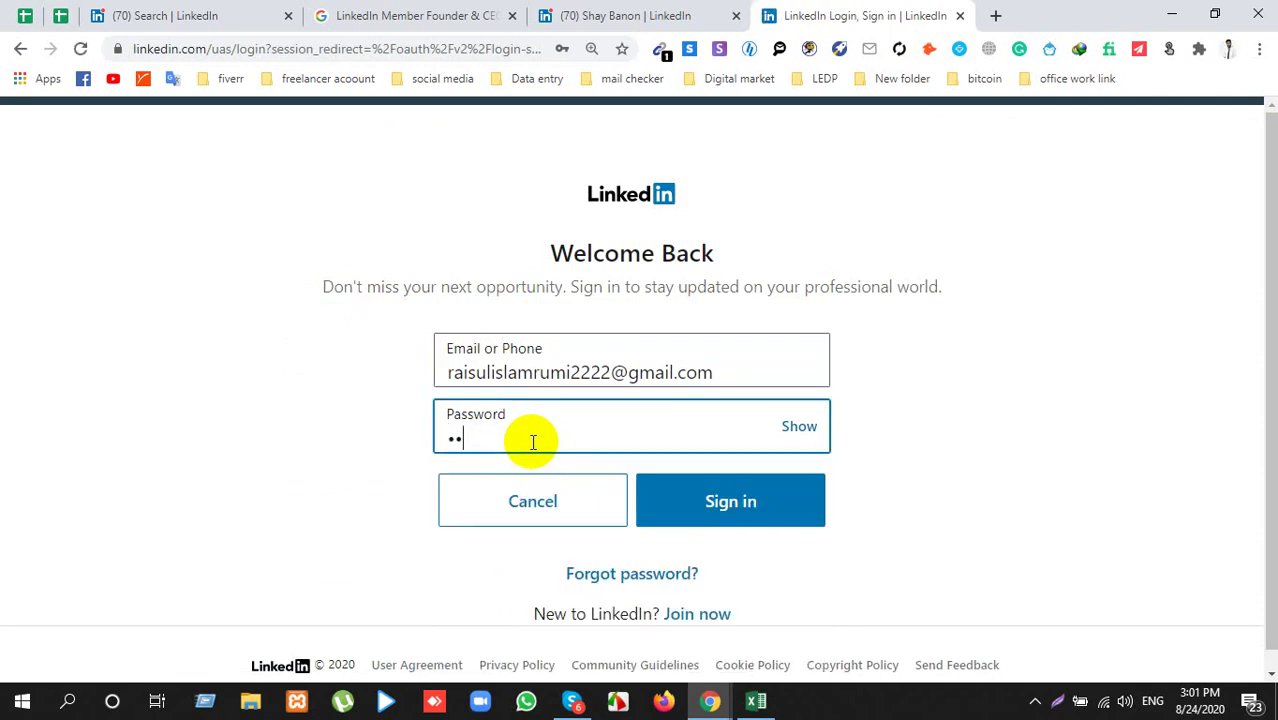
text(•••••••)
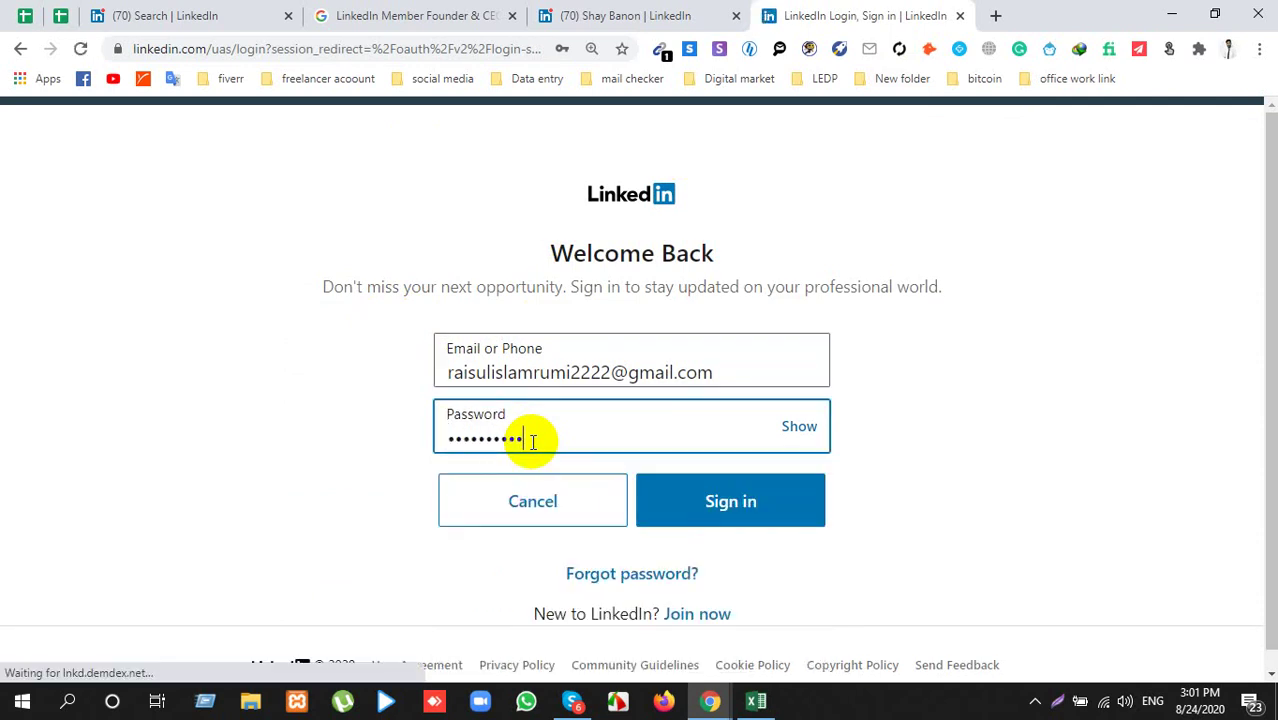
key(Return)
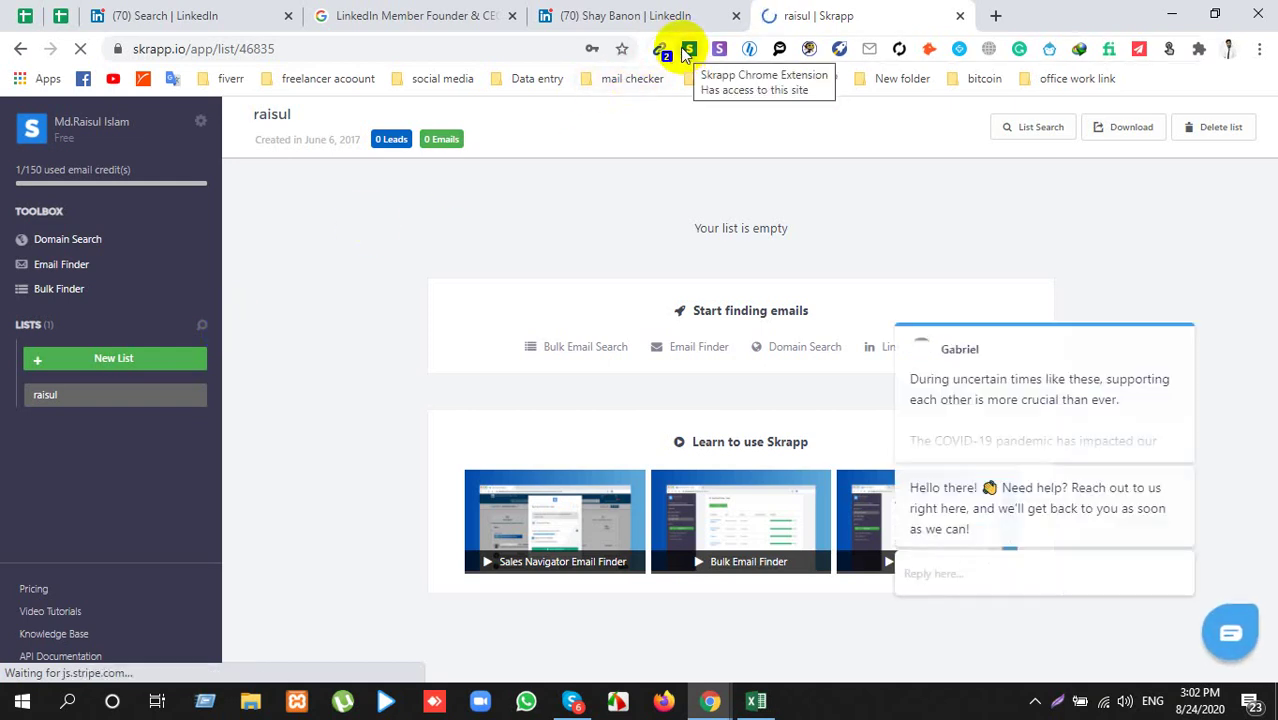
Step: Highlight Skrapp's 1/150 used email credits line, then close the Skrapp tab
key(ctrl+shift+Tab)
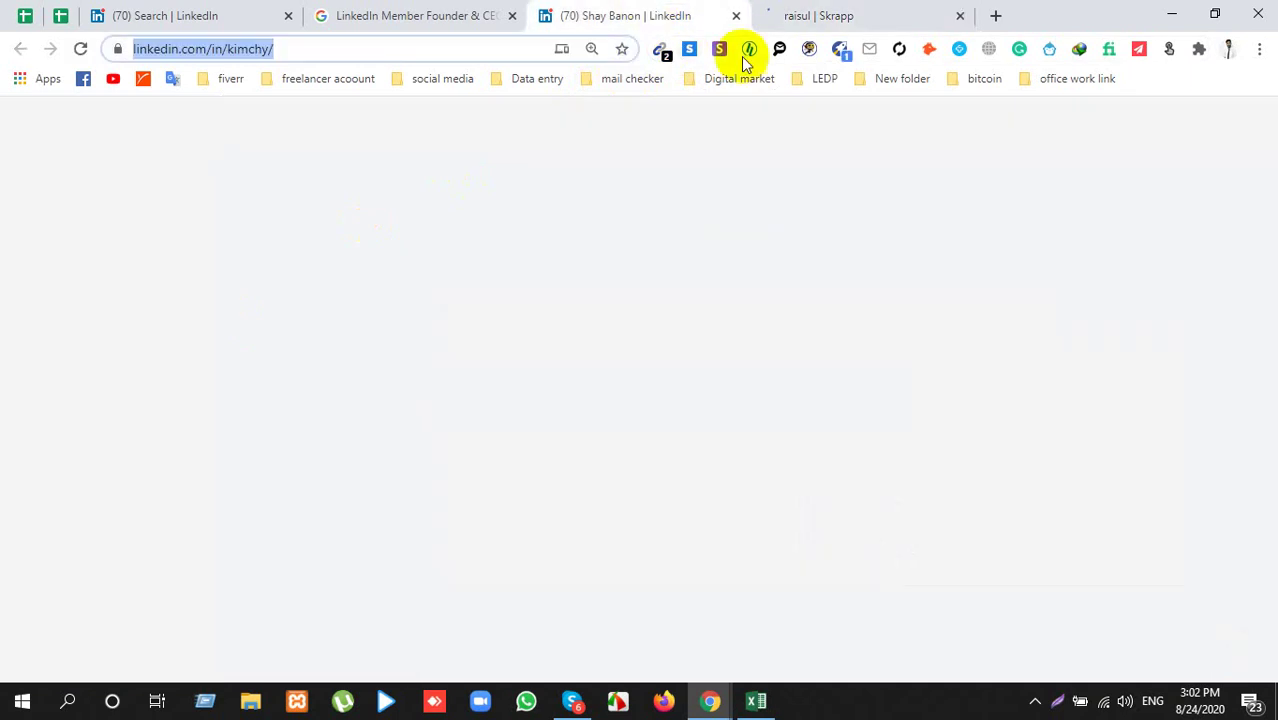
click(866, 15)
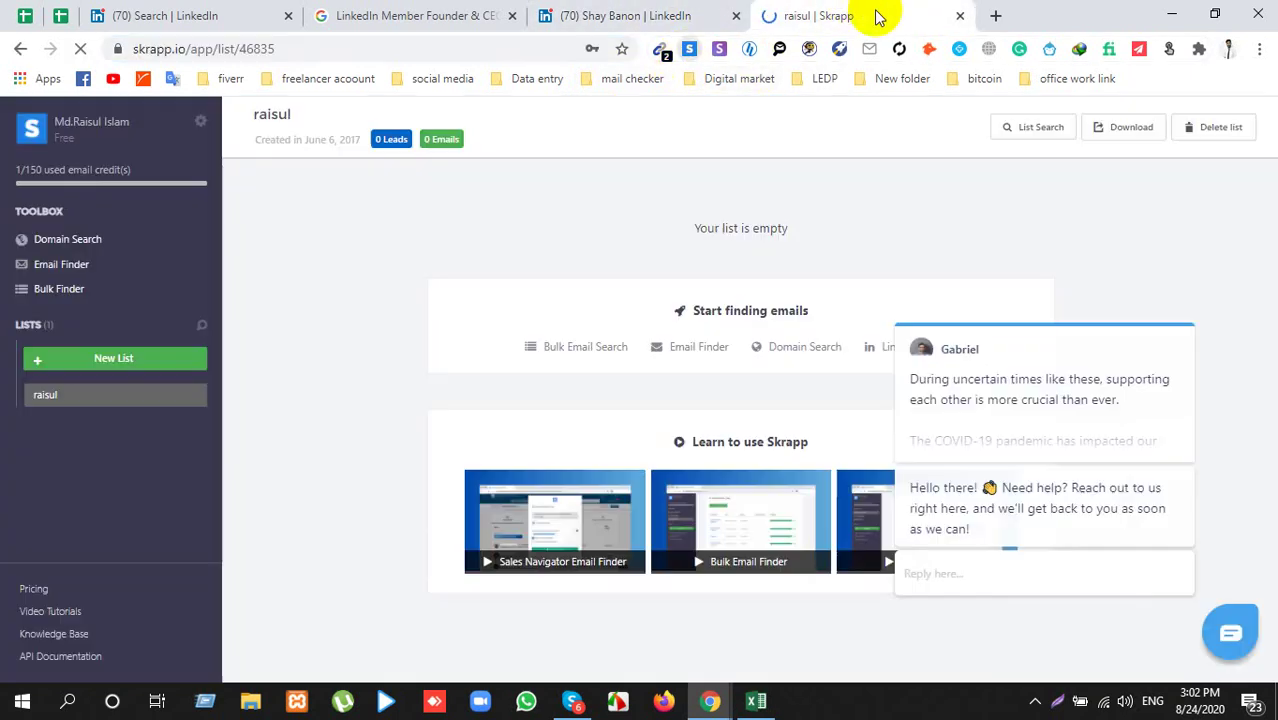
click(182, 268)
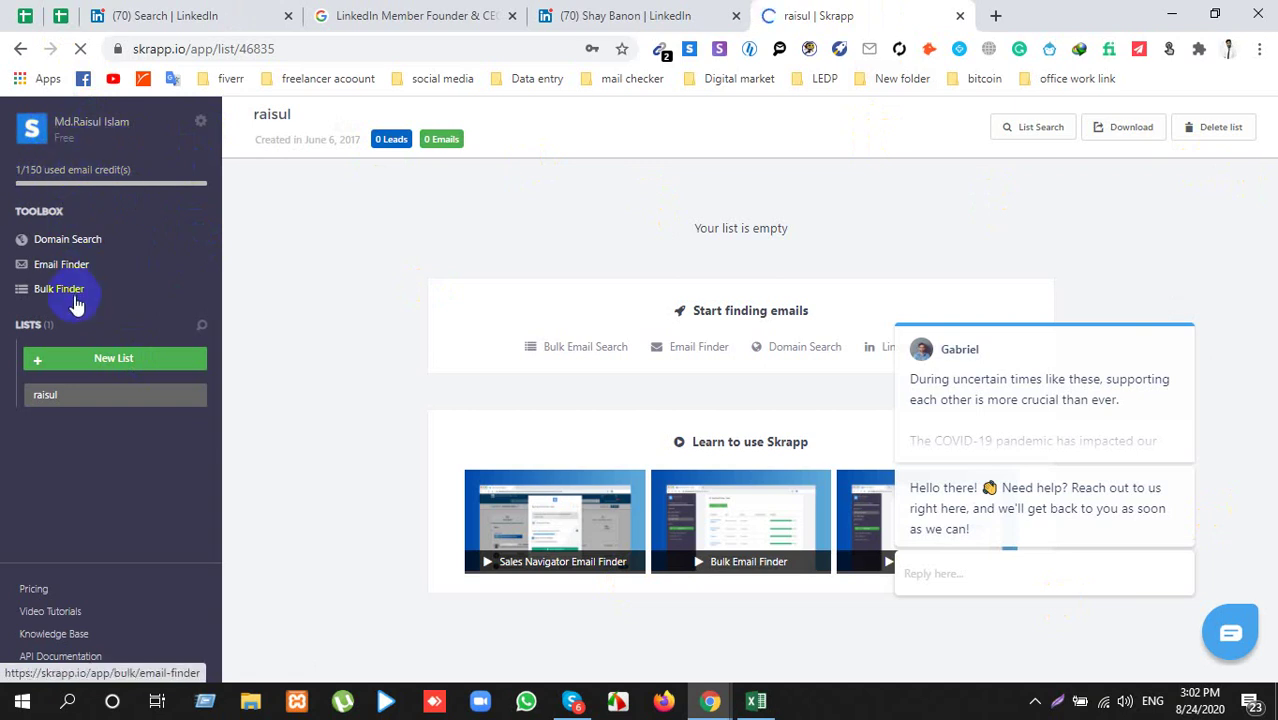
drag(16, 169, 134, 169)
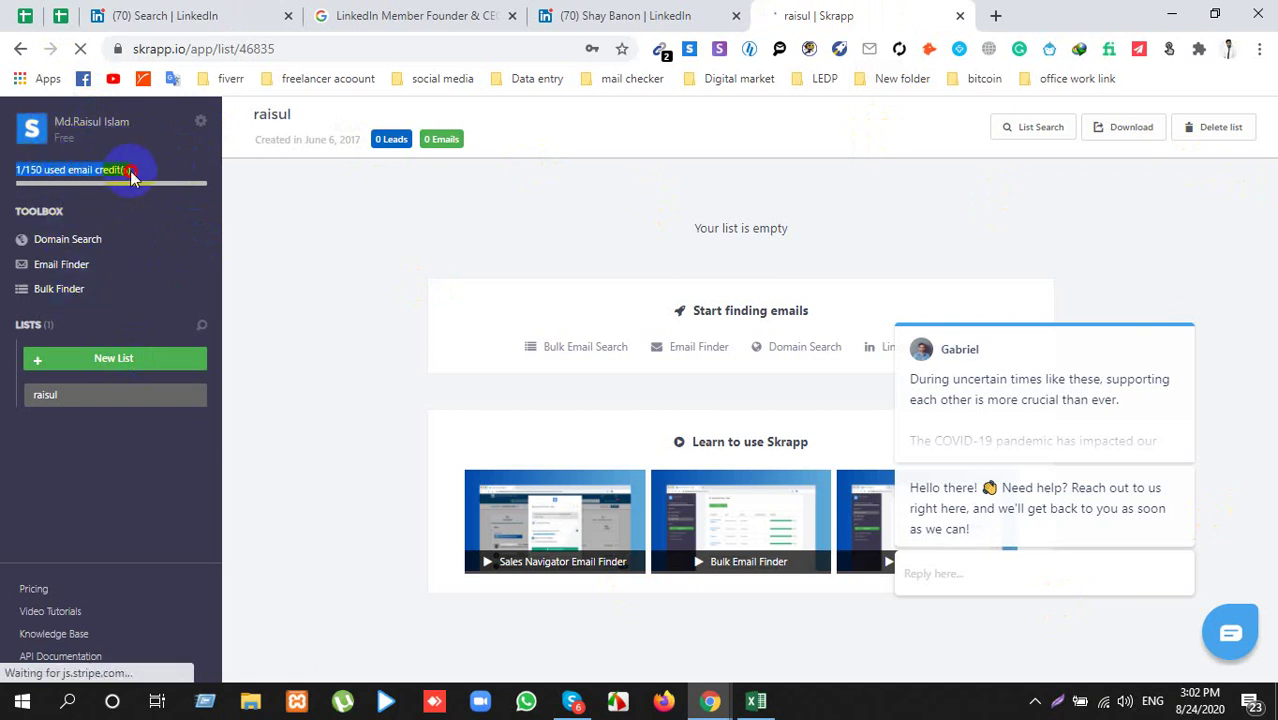
click(42, 170)
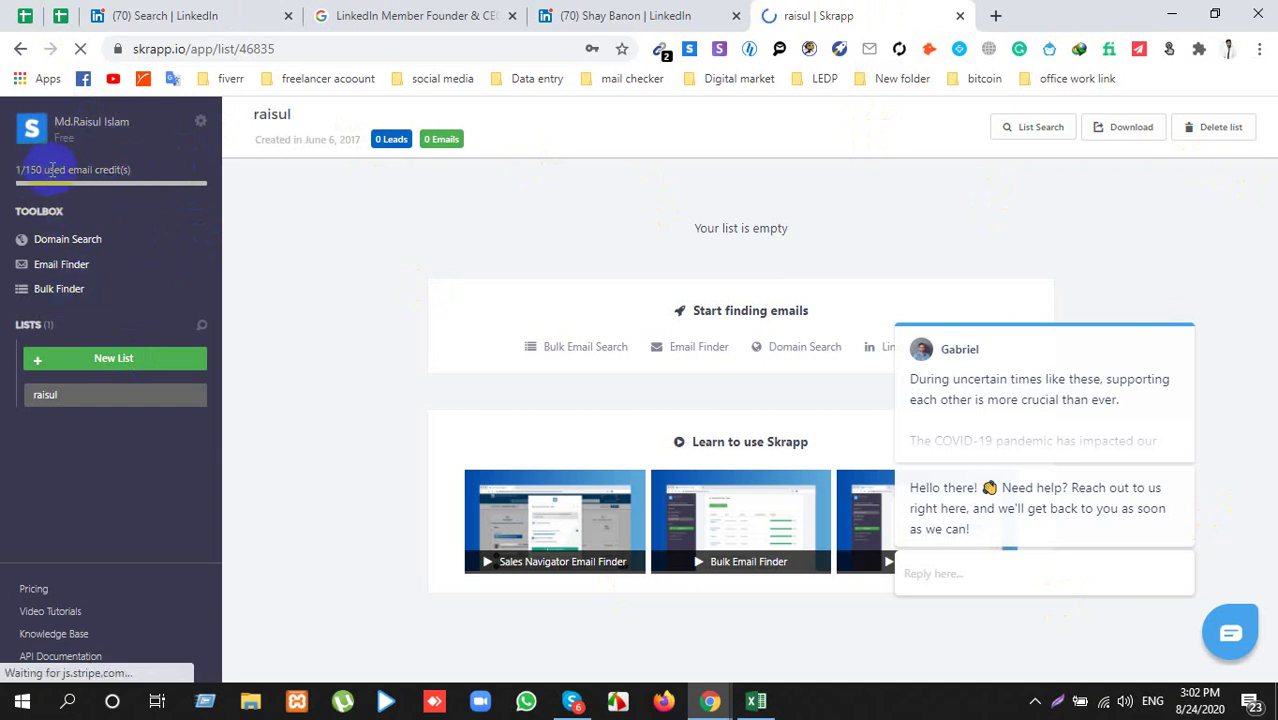
drag(142, 175, 2, 177)
click(13, 170)
triple_click(12, 170)
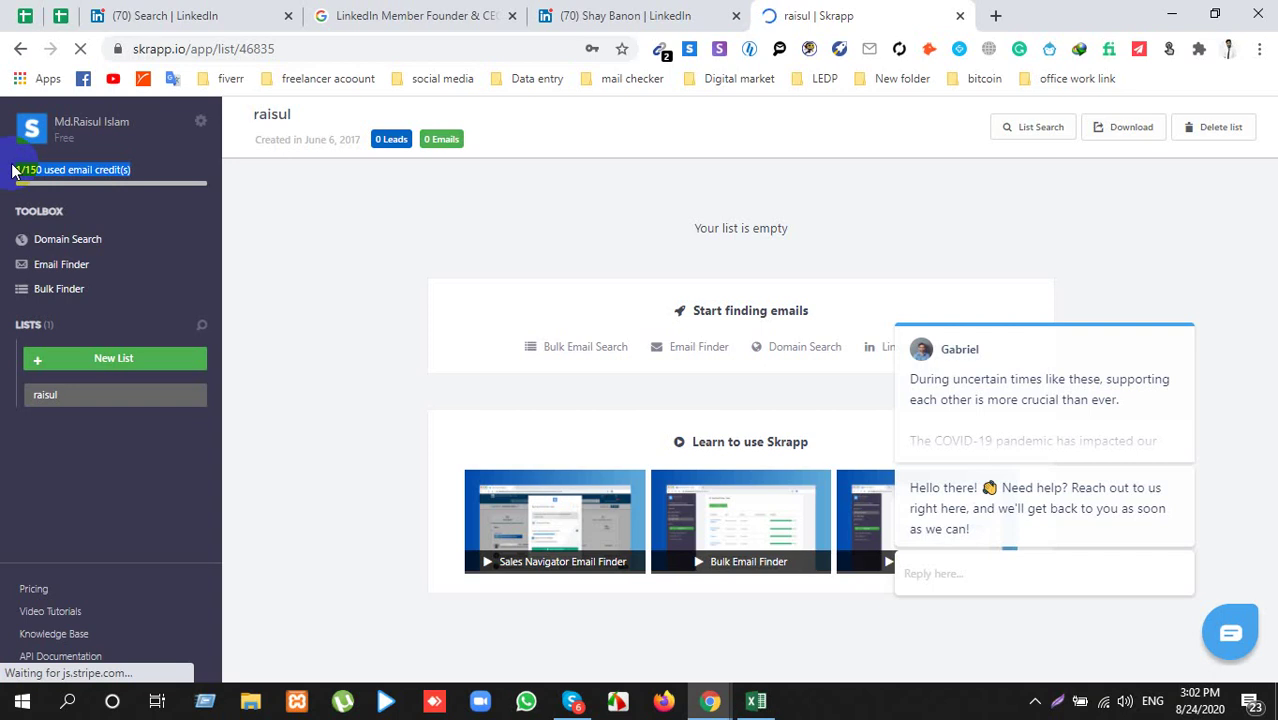
click(960, 17)
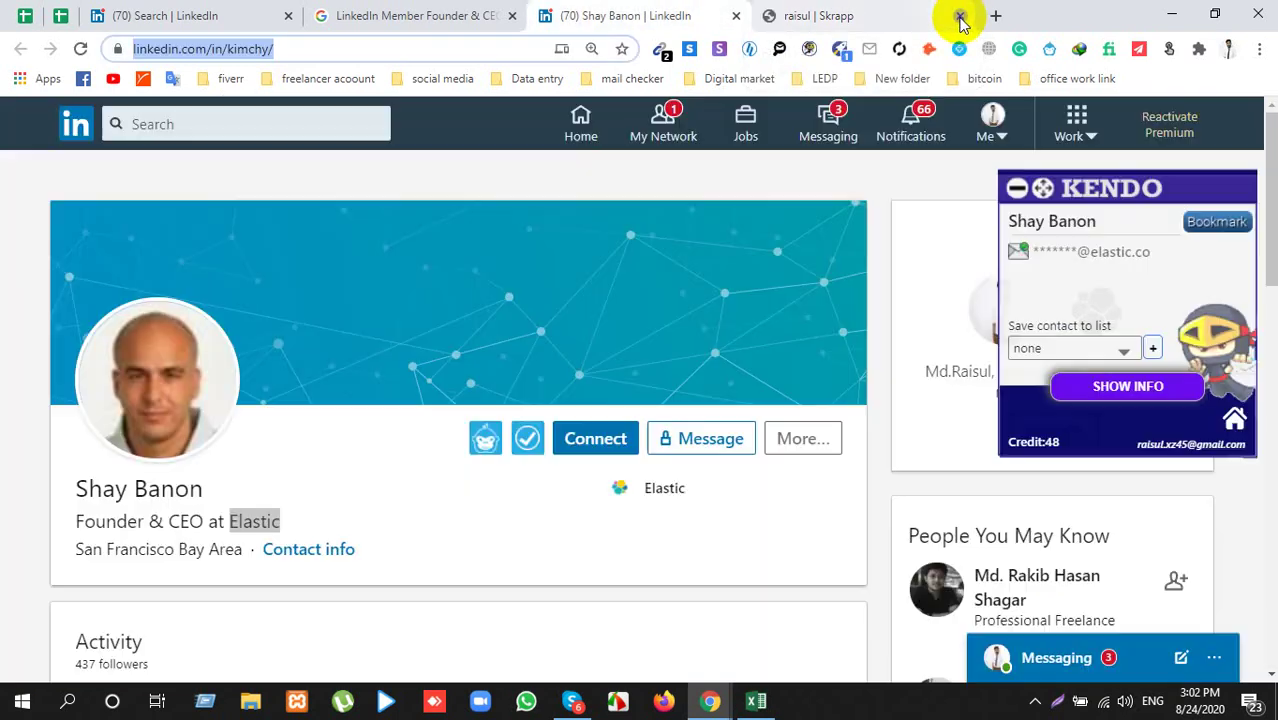
Step: Run the Skrapp extension on the CEO's profile and select the found Elastic email, rated 70% accurate
click(690, 49)
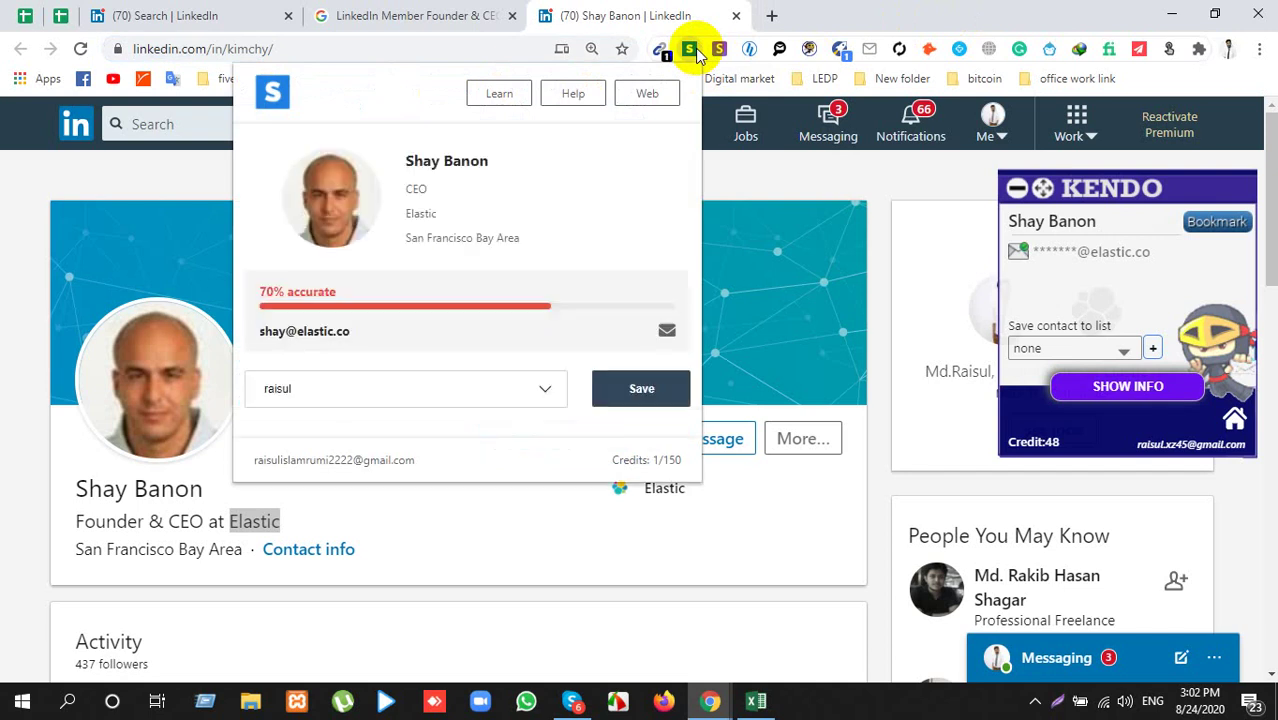
triple_click(288, 331)
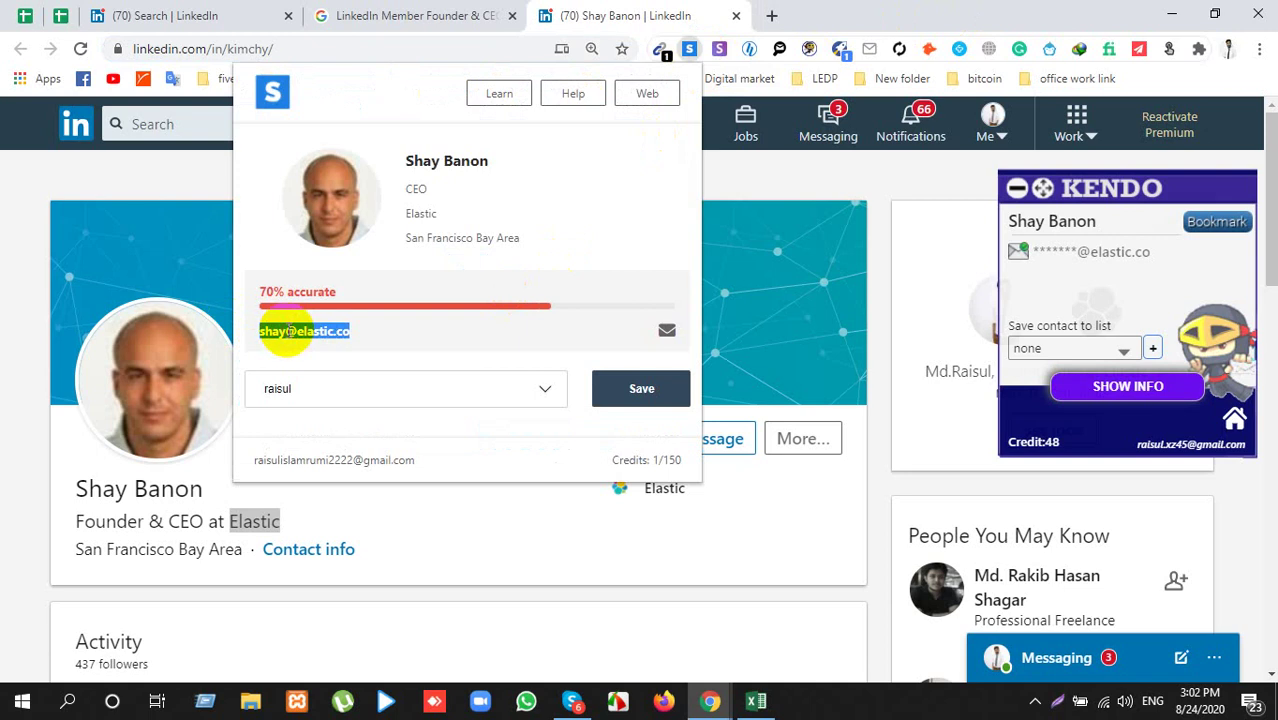
triple_click(334, 292)
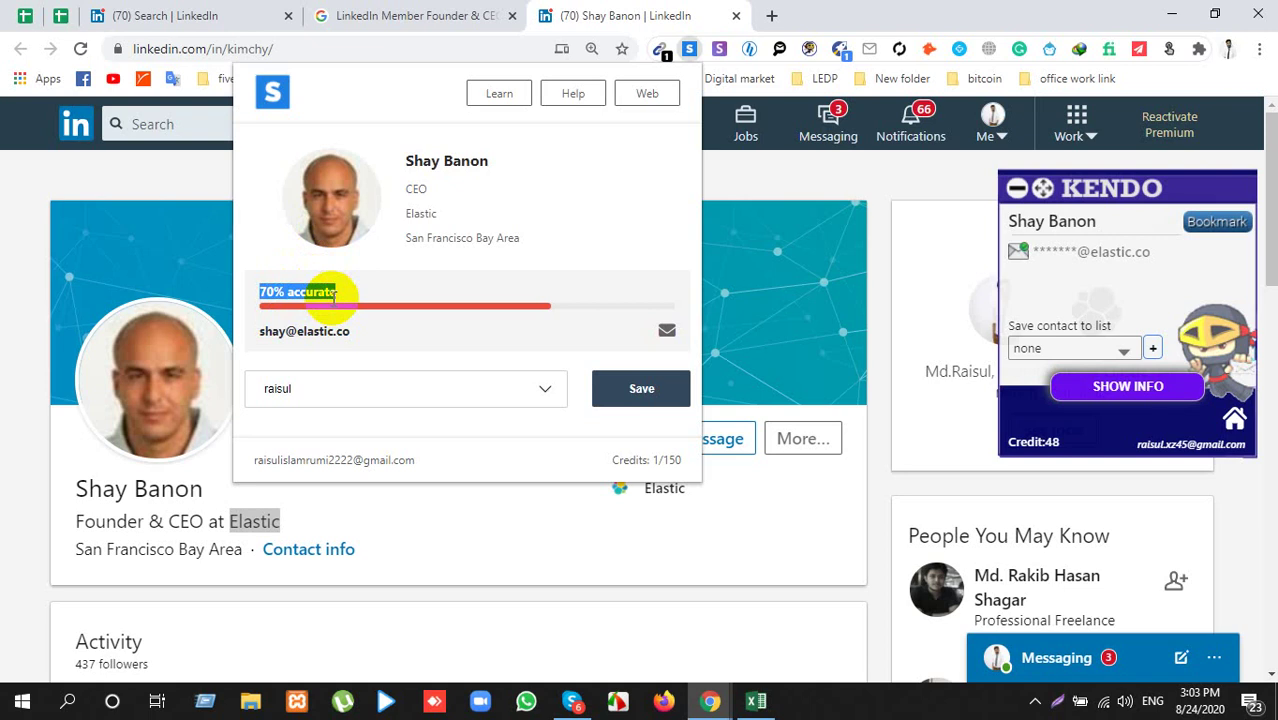
triple_click(326, 341)
key(ctrl+c)
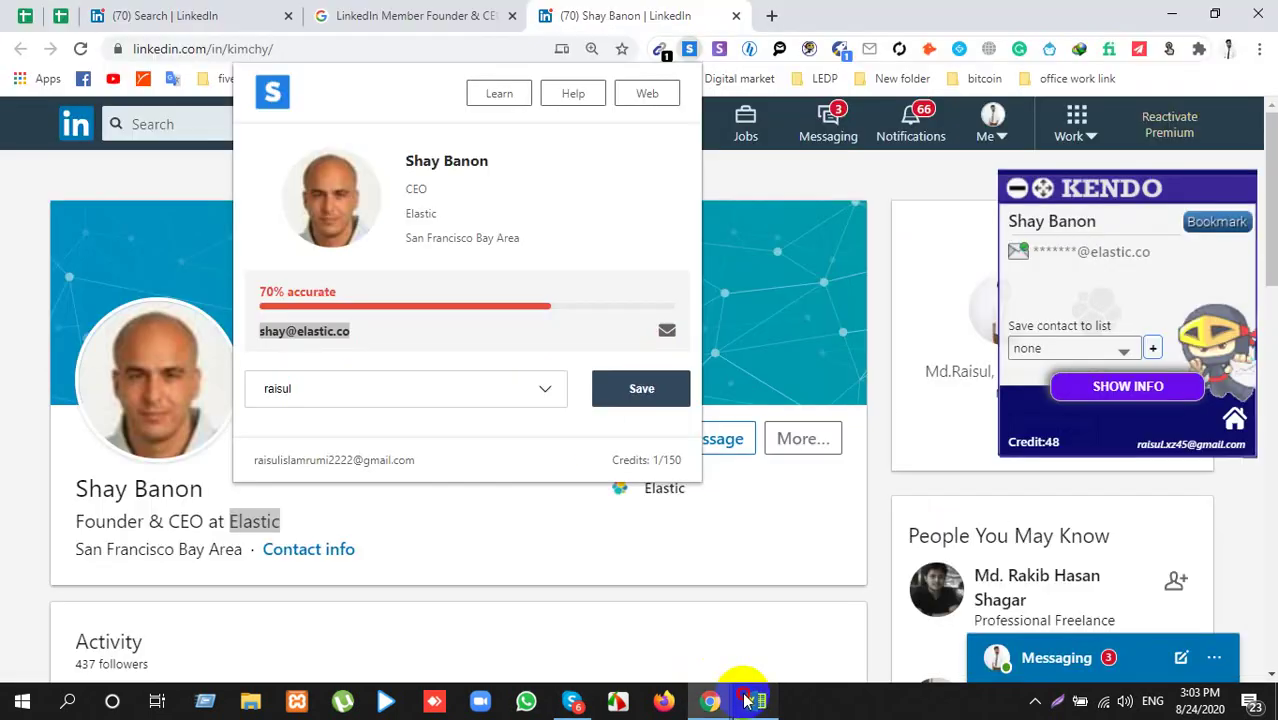
Step: Paste the Skrapp-found email into cell C6 with a paste formatting option, then return to Chrome
click(748, 700)
click(340, 298)
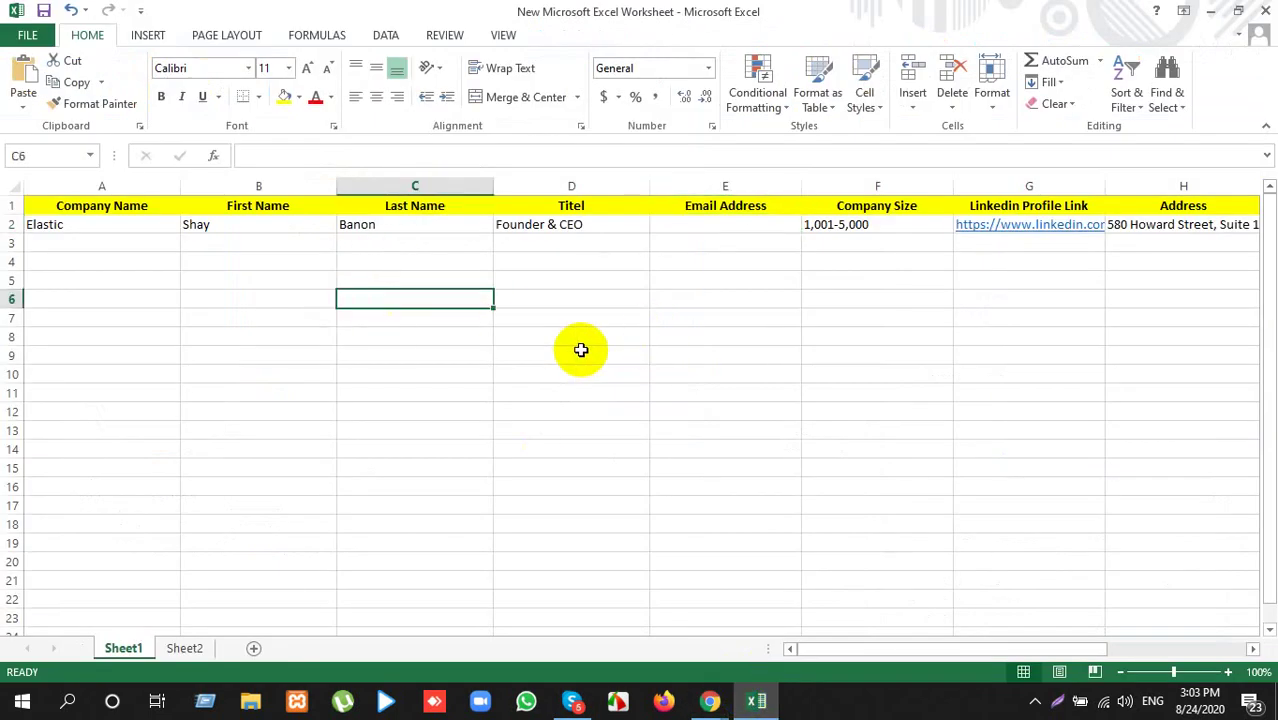
key(ctrl+v)
click(520, 322)
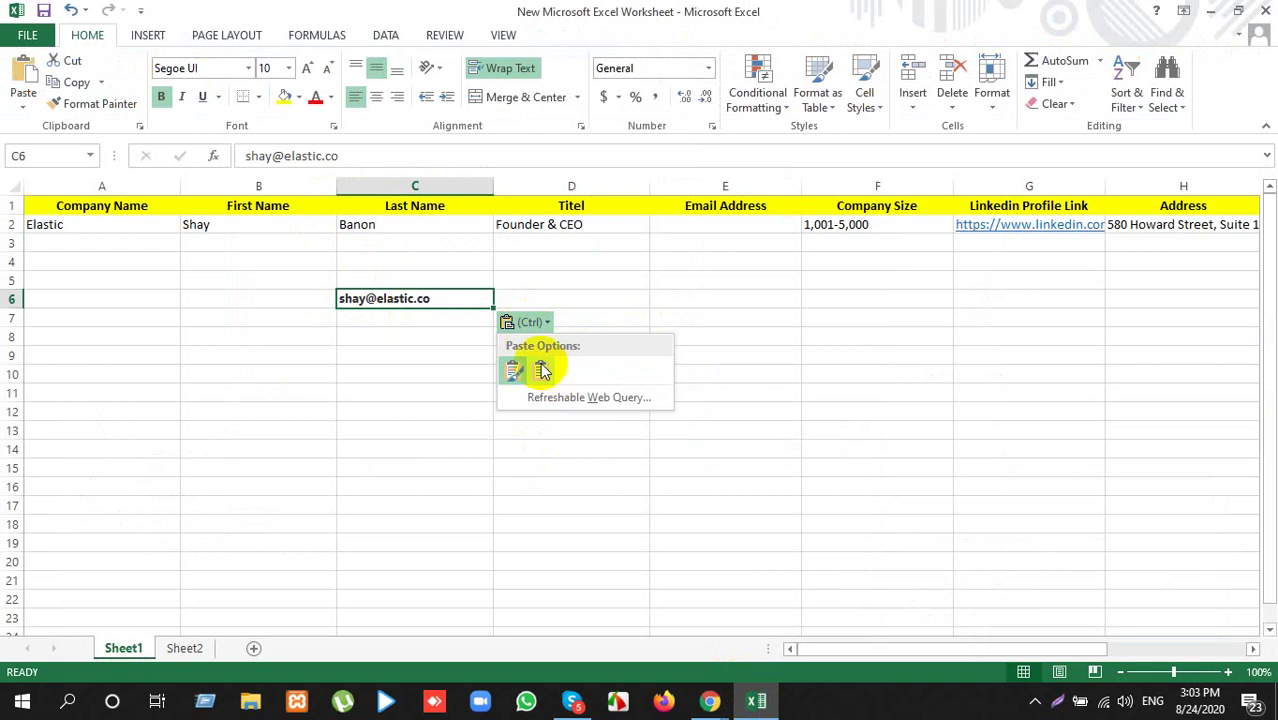
click(543, 371)
key(alt+Tab)
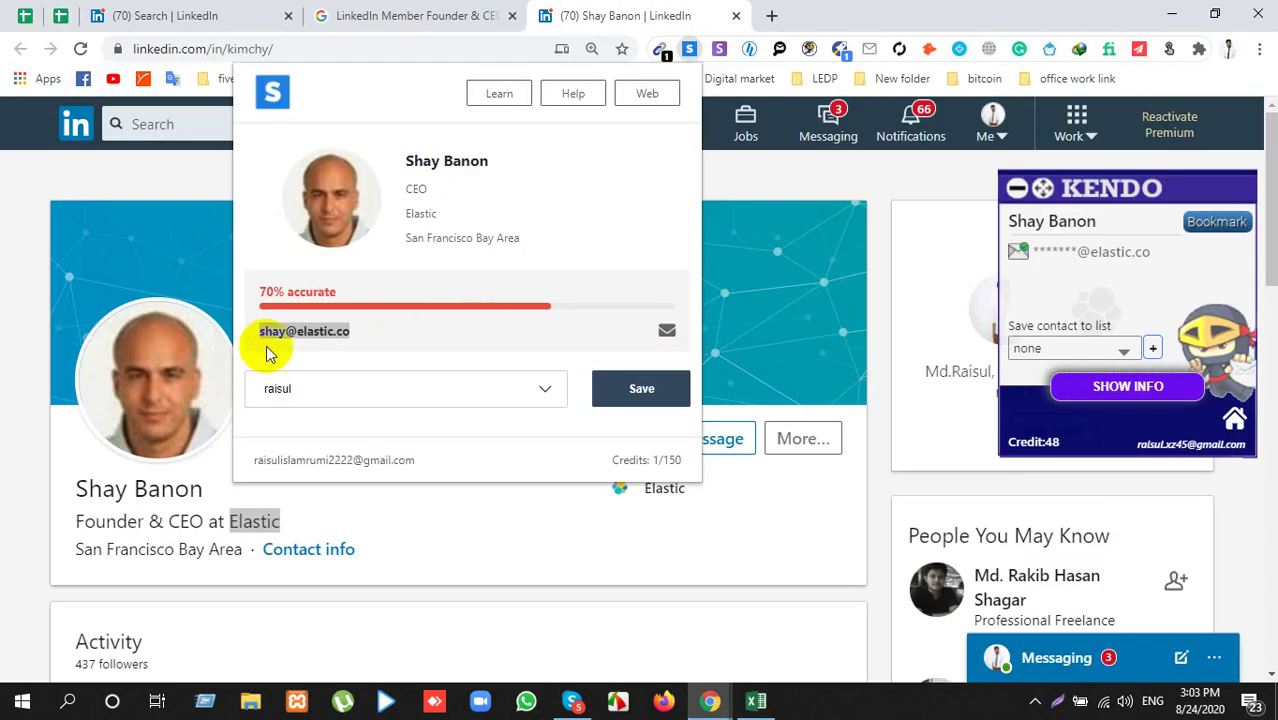
Step: Highlight the email's 70% accurate score in Skrapp, then dismiss the Skrapp panel
triple_click(276, 292)
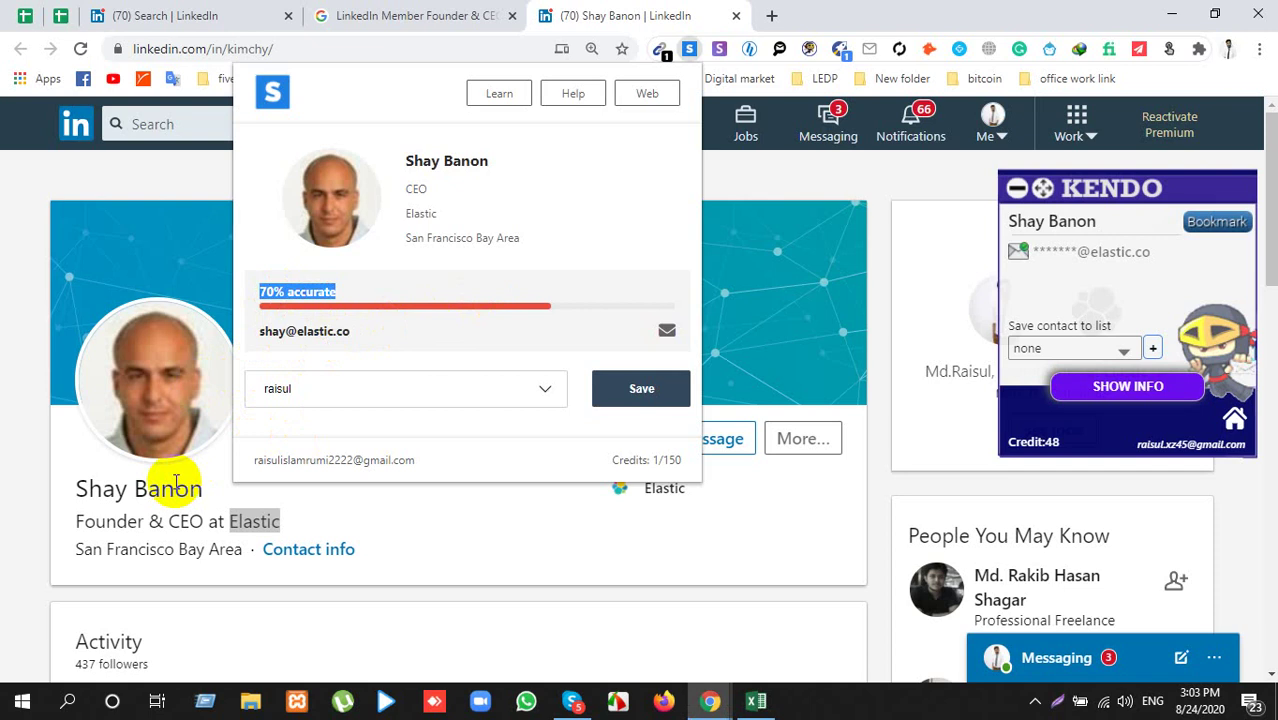
click(307, 306)
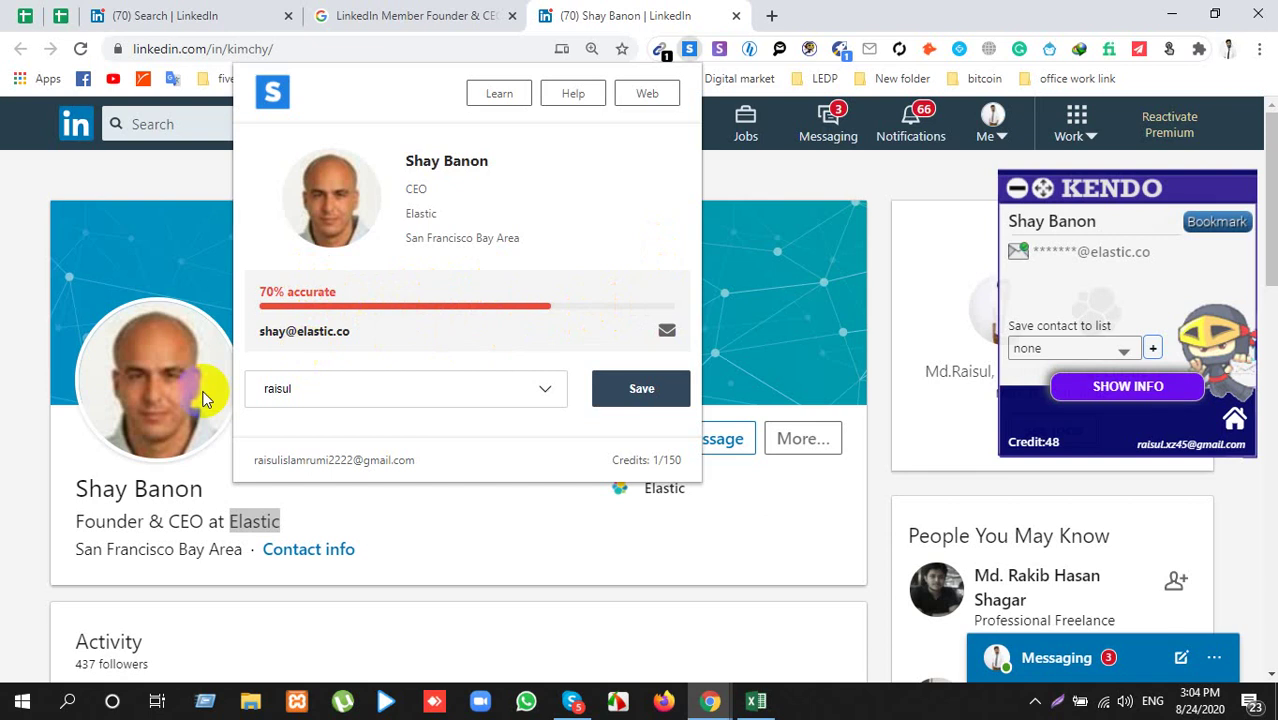
click(137, 488)
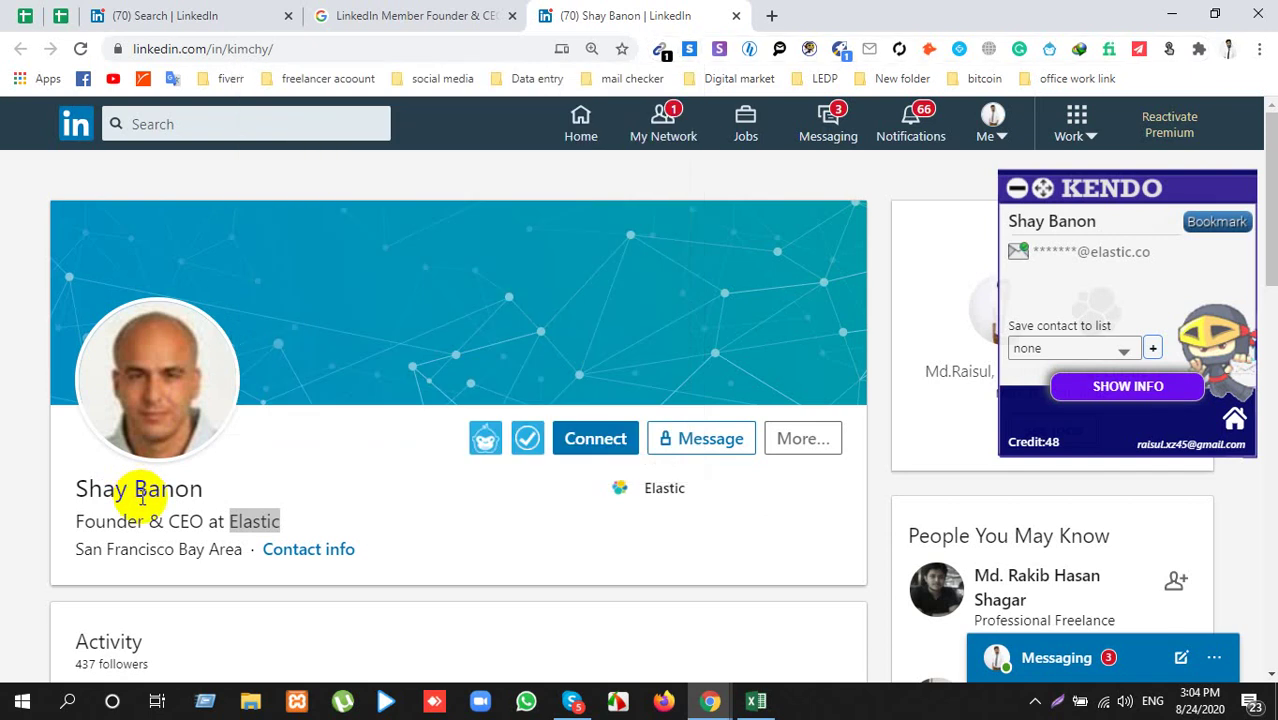
Step: Log into Snov.io from its extension using Sign In with Google and the first listed account
click(719, 52)
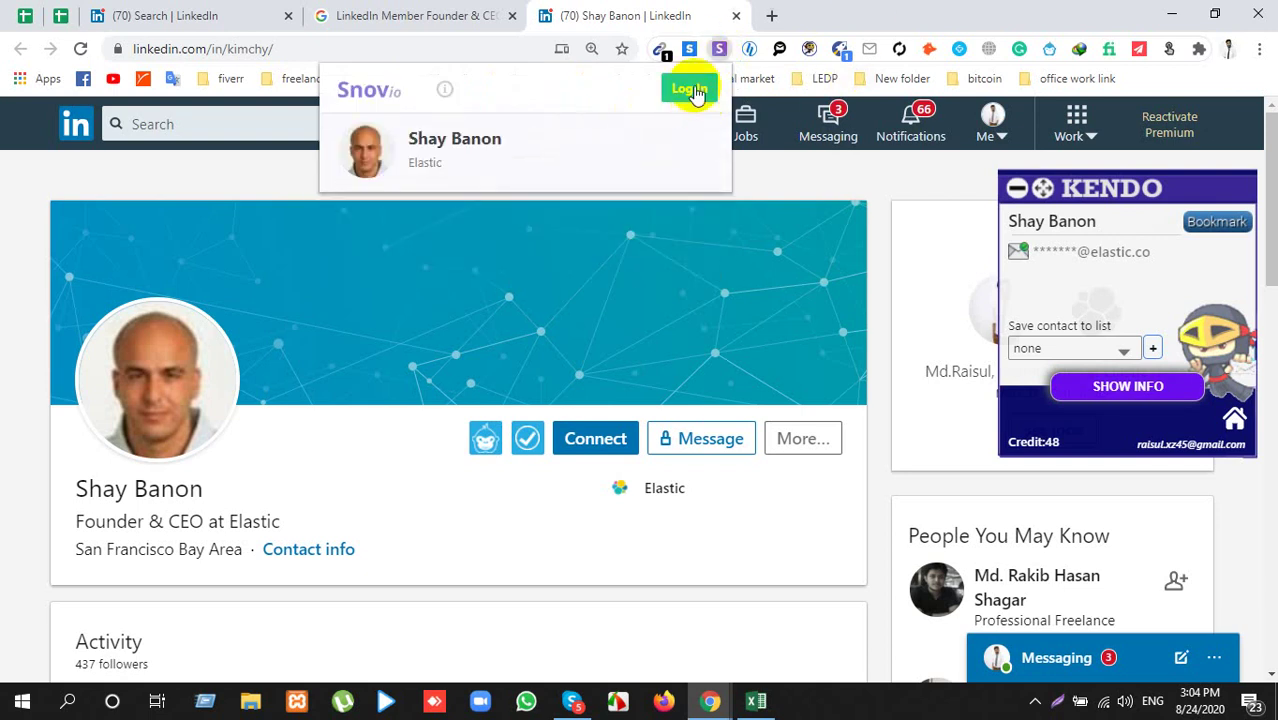
click(692, 90)
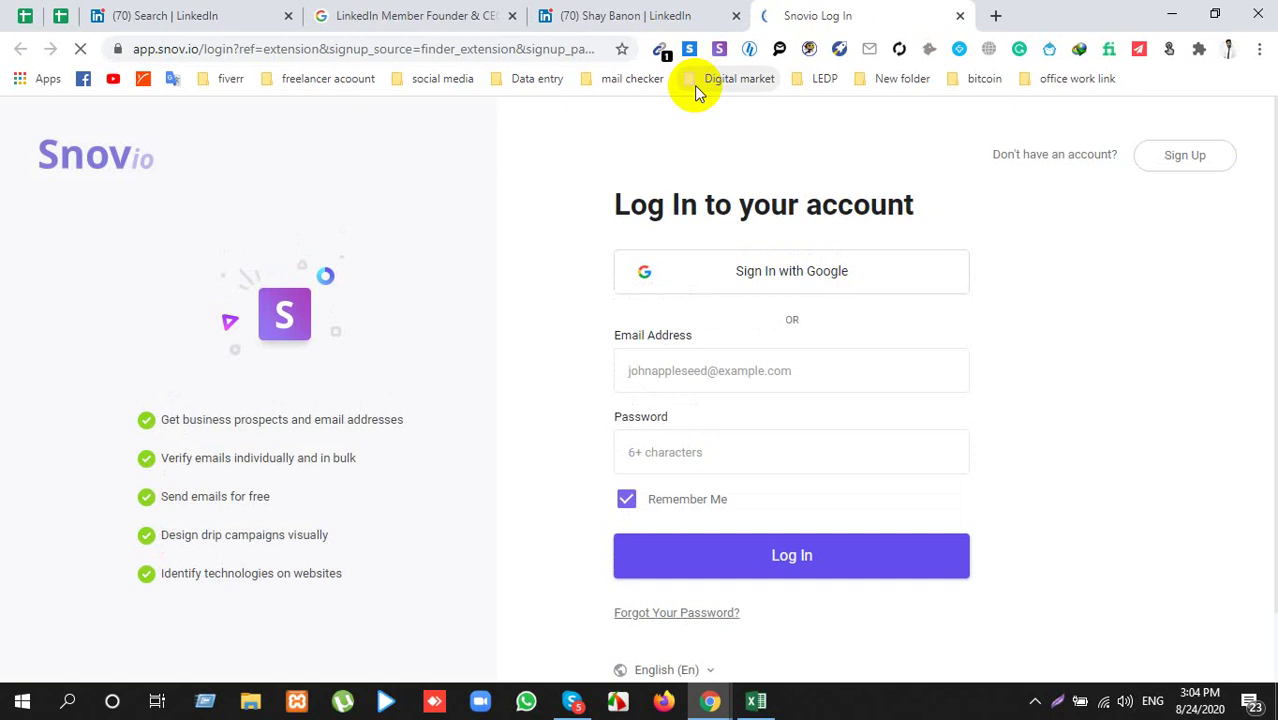
click(814, 288)
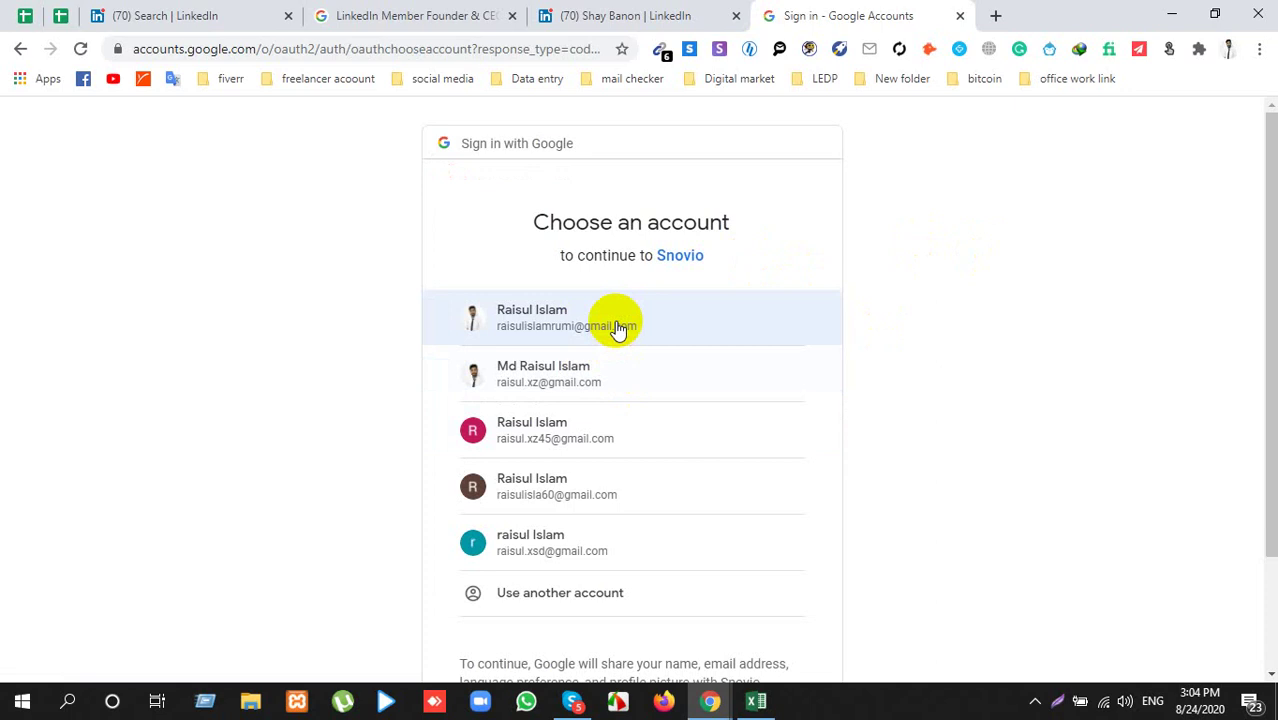
scroll(617, 328, down, 1)
click(617, 328)
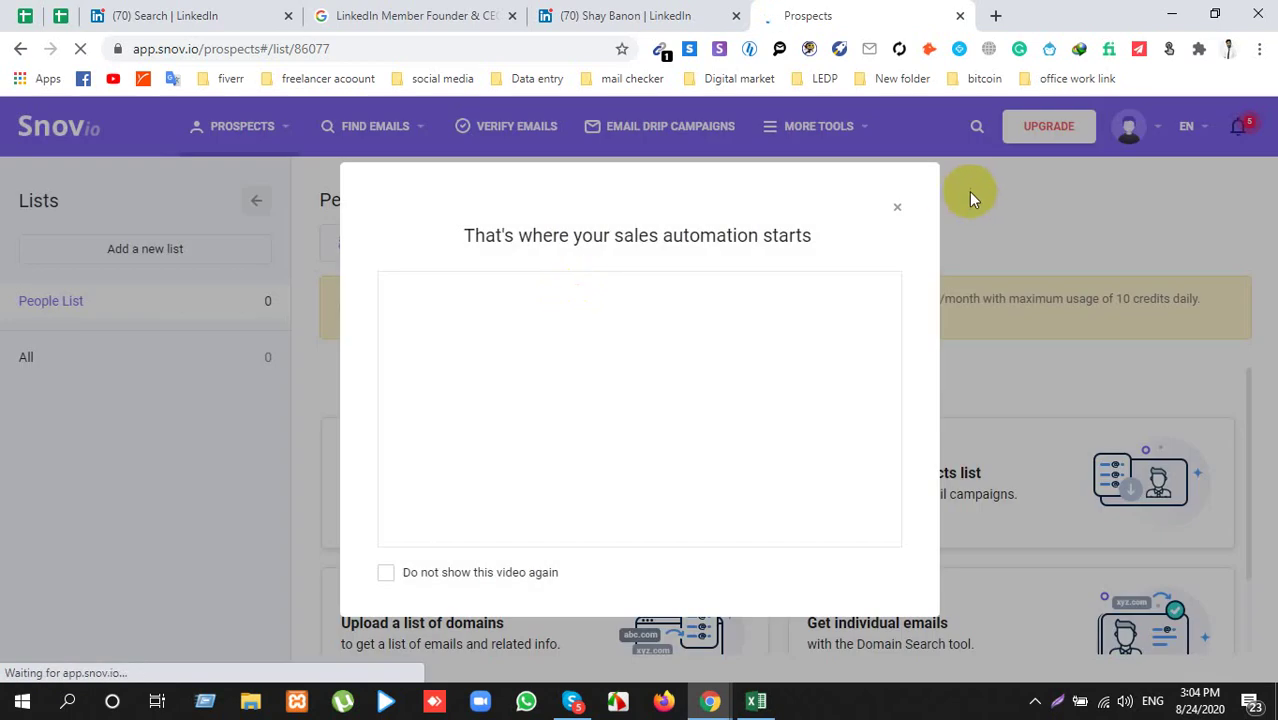
Step: Dismiss the intro video and point out the account's 0/50 credits used, reset date and unique recipients
click(897, 208)
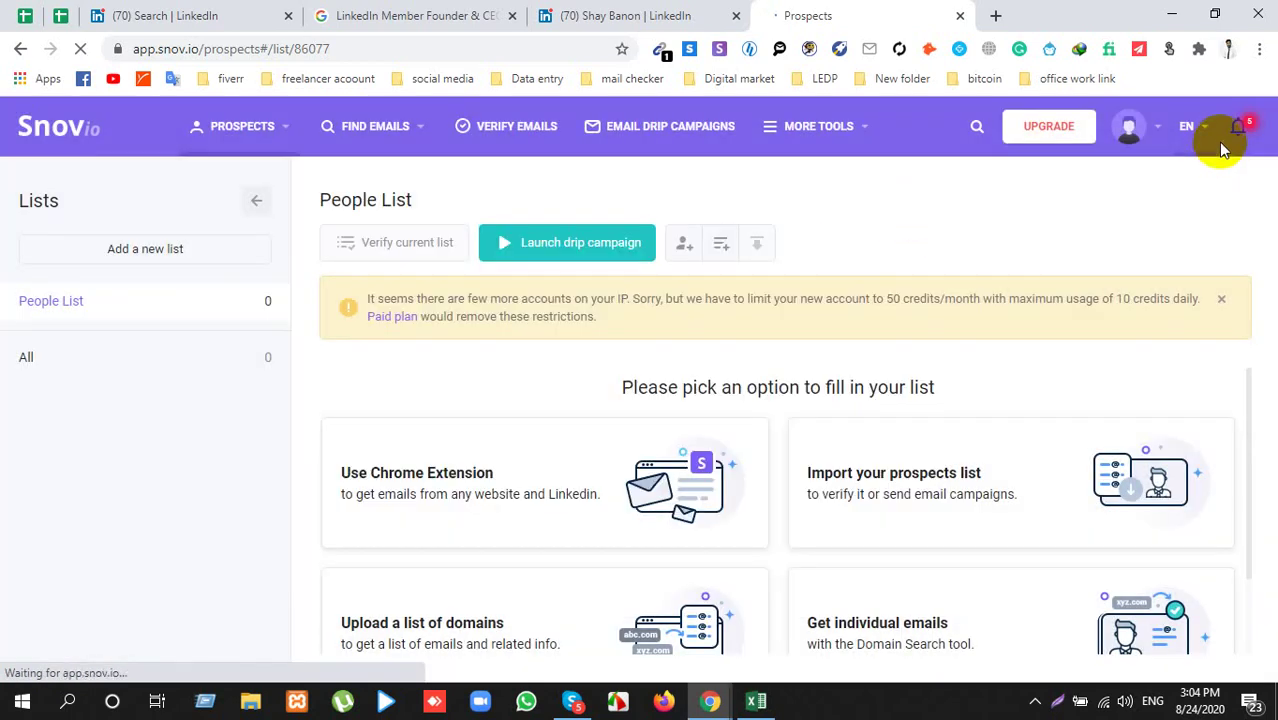
click(1140, 135)
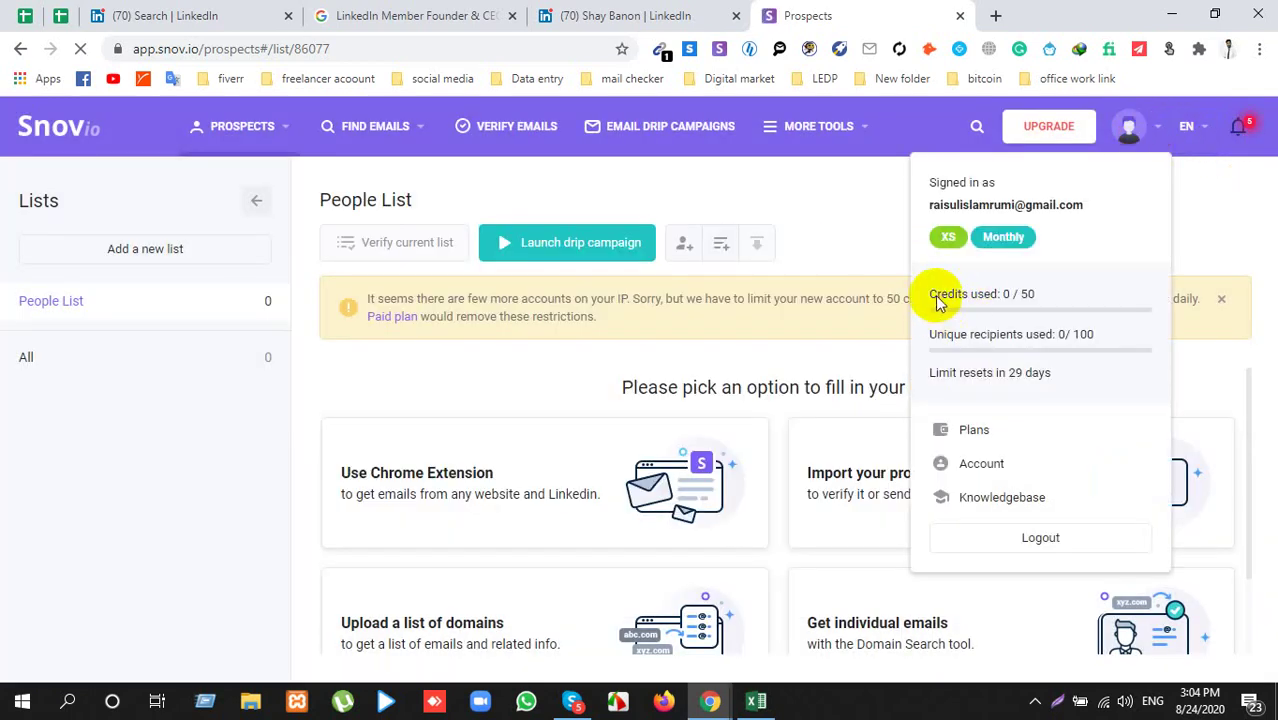
drag(932, 295, 1027, 298)
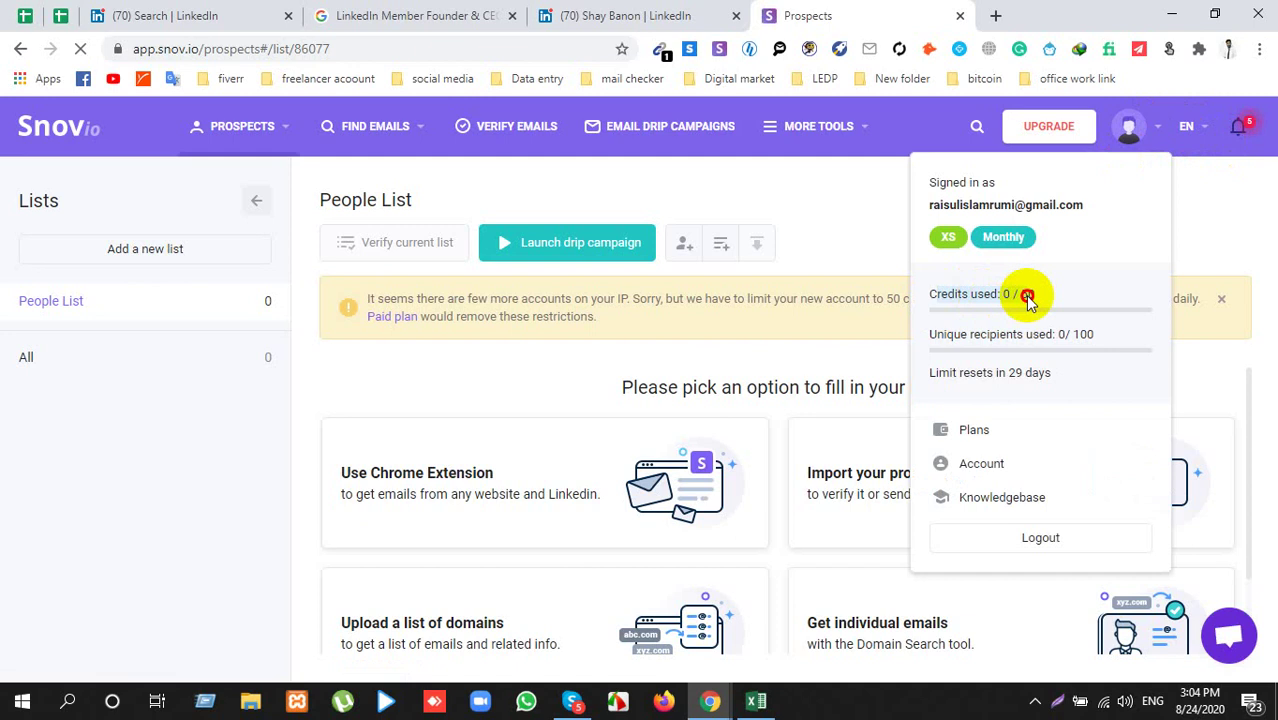
drag(953, 373, 1026, 374)
drag(970, 335, 1052, 333)
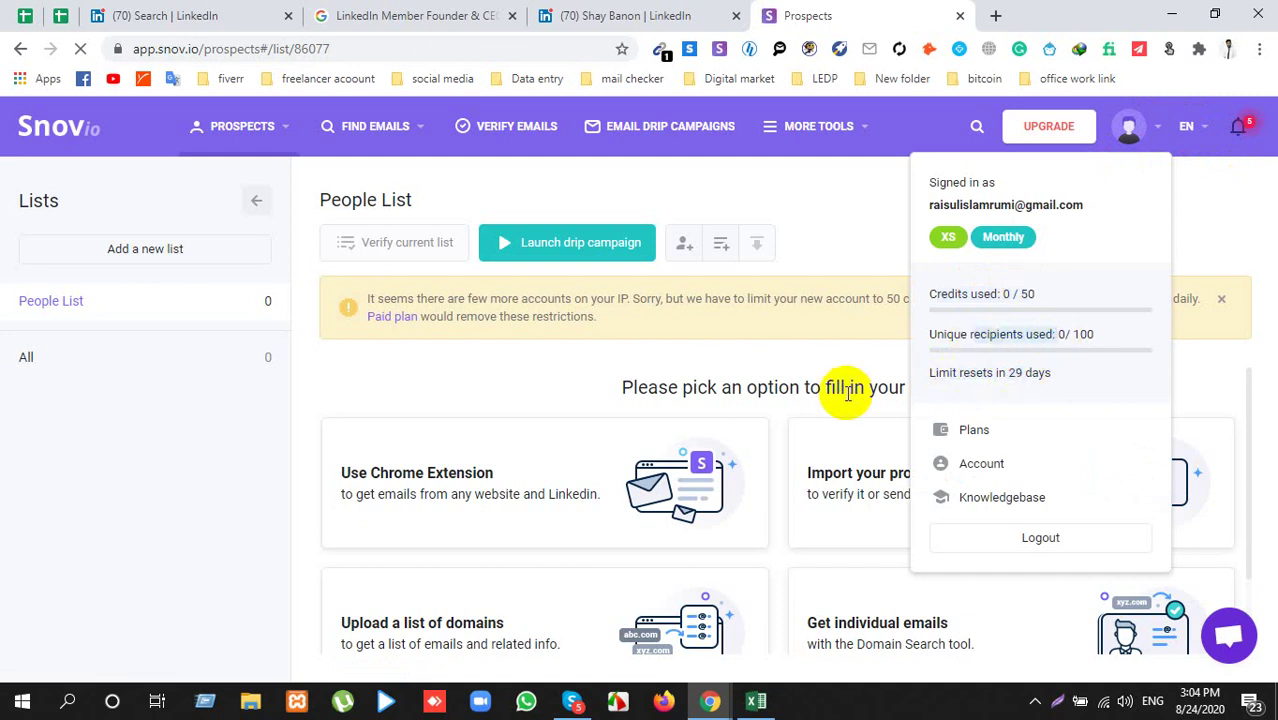
click(1000, 300)
triple_click(985, 334)
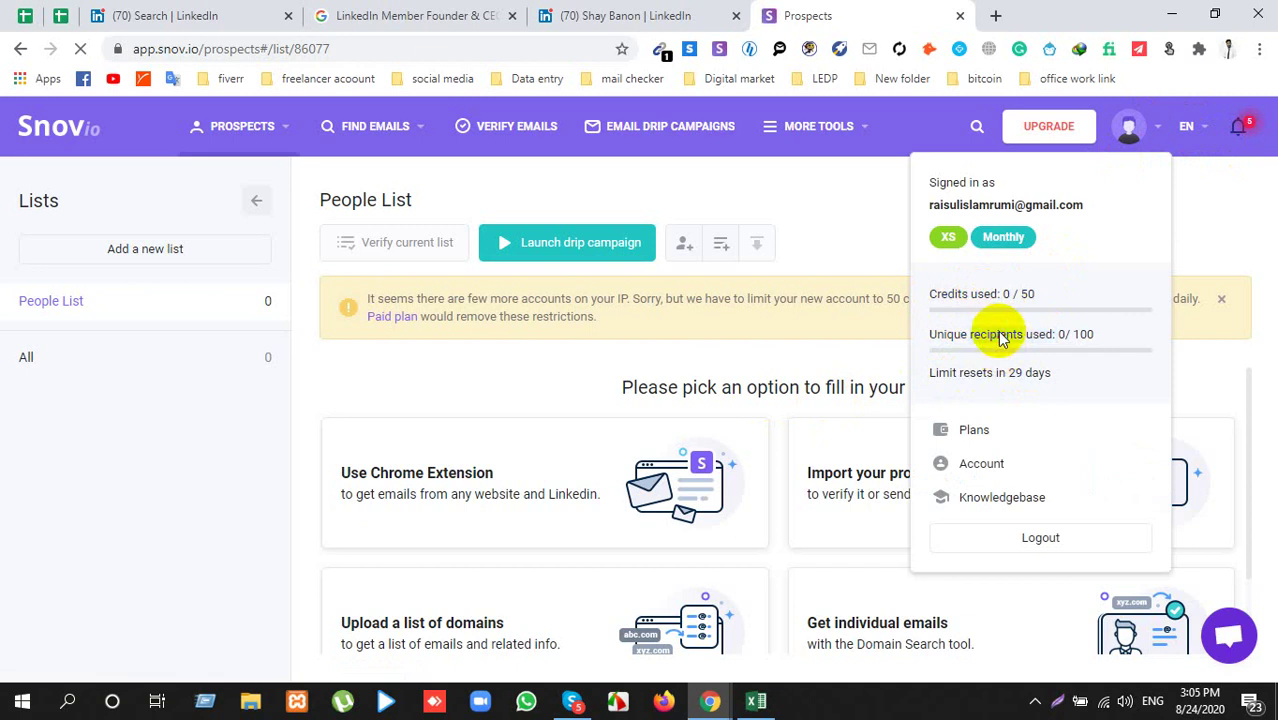
Step: Close the account summary and the Snov.io Prospects tab
click(542, 354)
scroll(866, 380, down, 1)
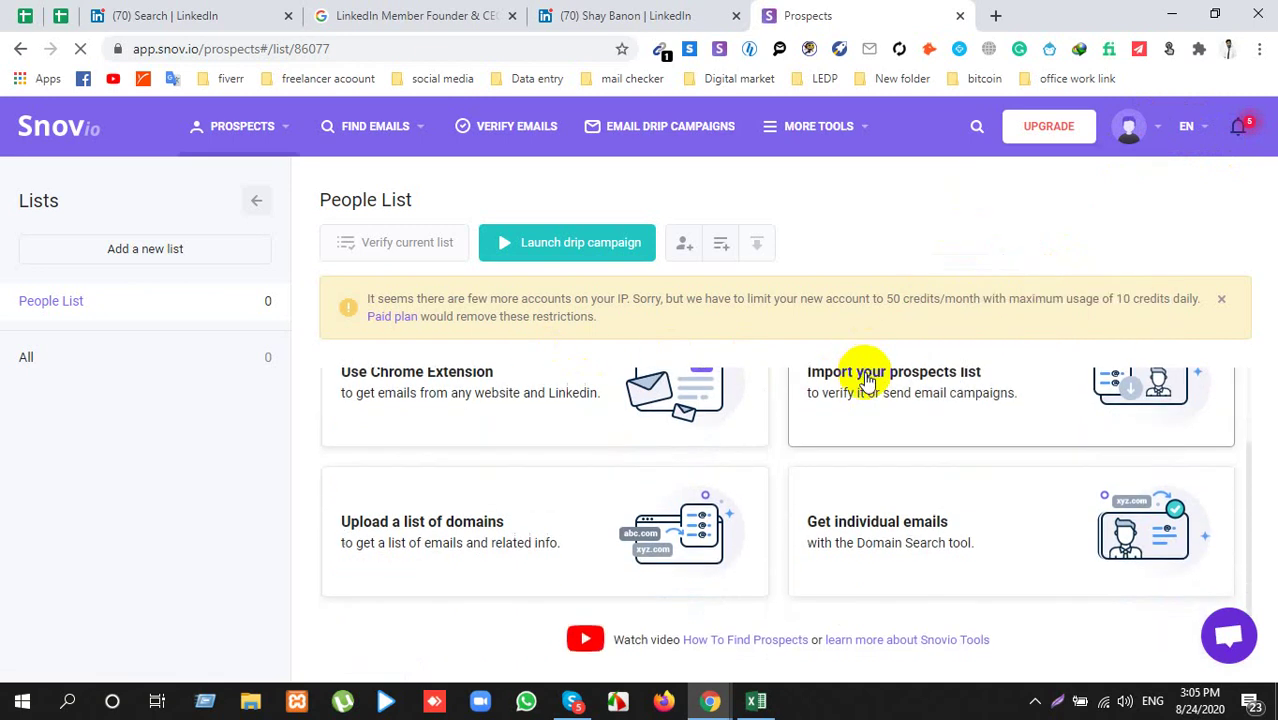
click(960, 17)
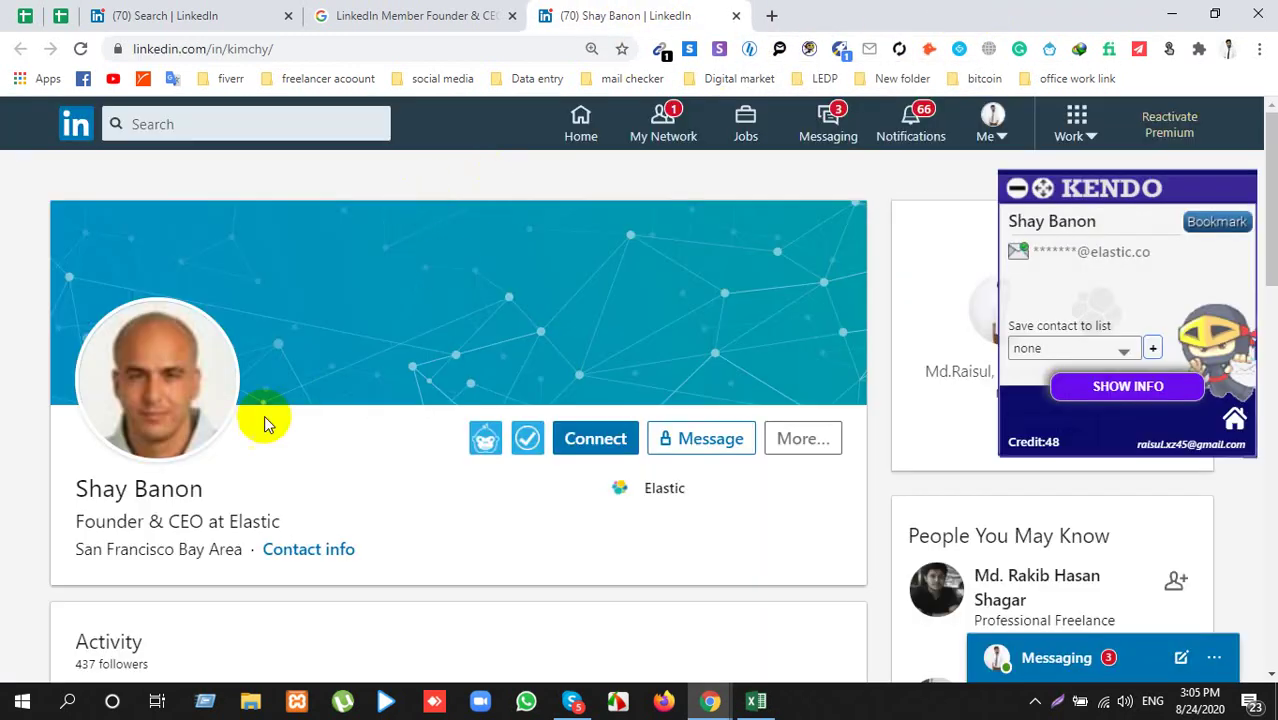
Step: Save the CEO to Snov.io's People List with Find Emails and Save, and copy his elastic.co email
click(722, 55)
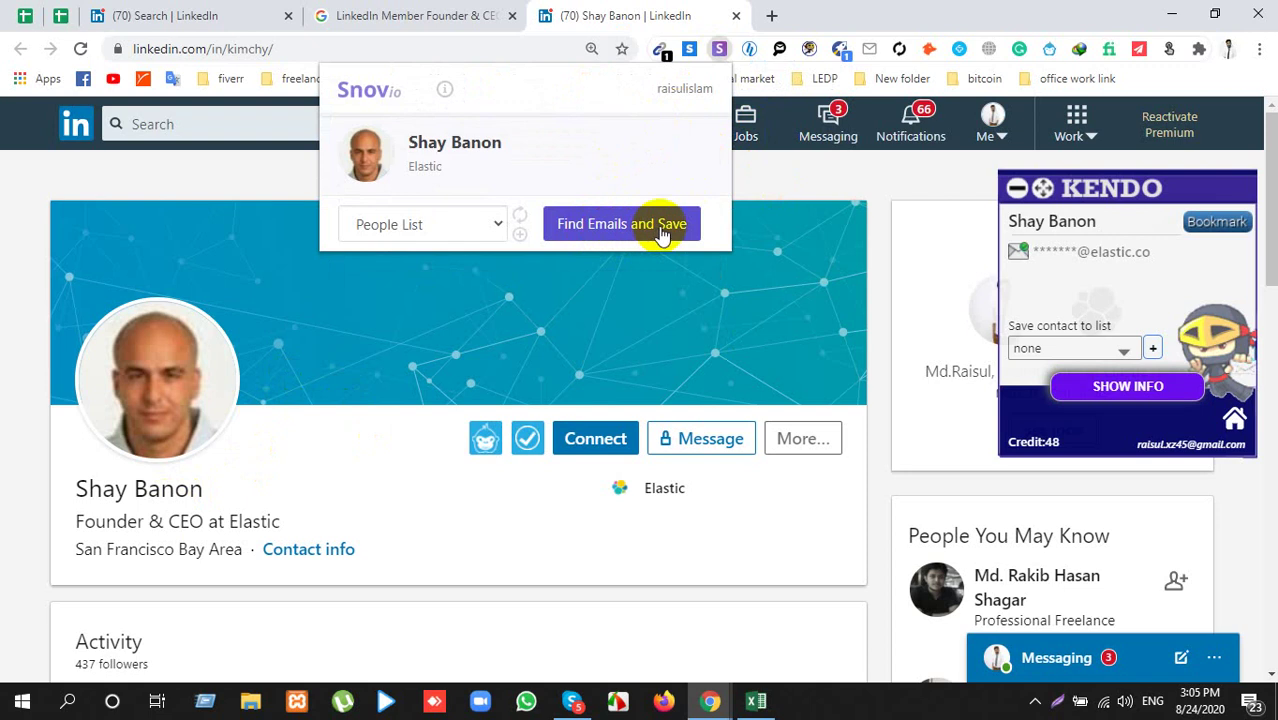
click(659, 228)
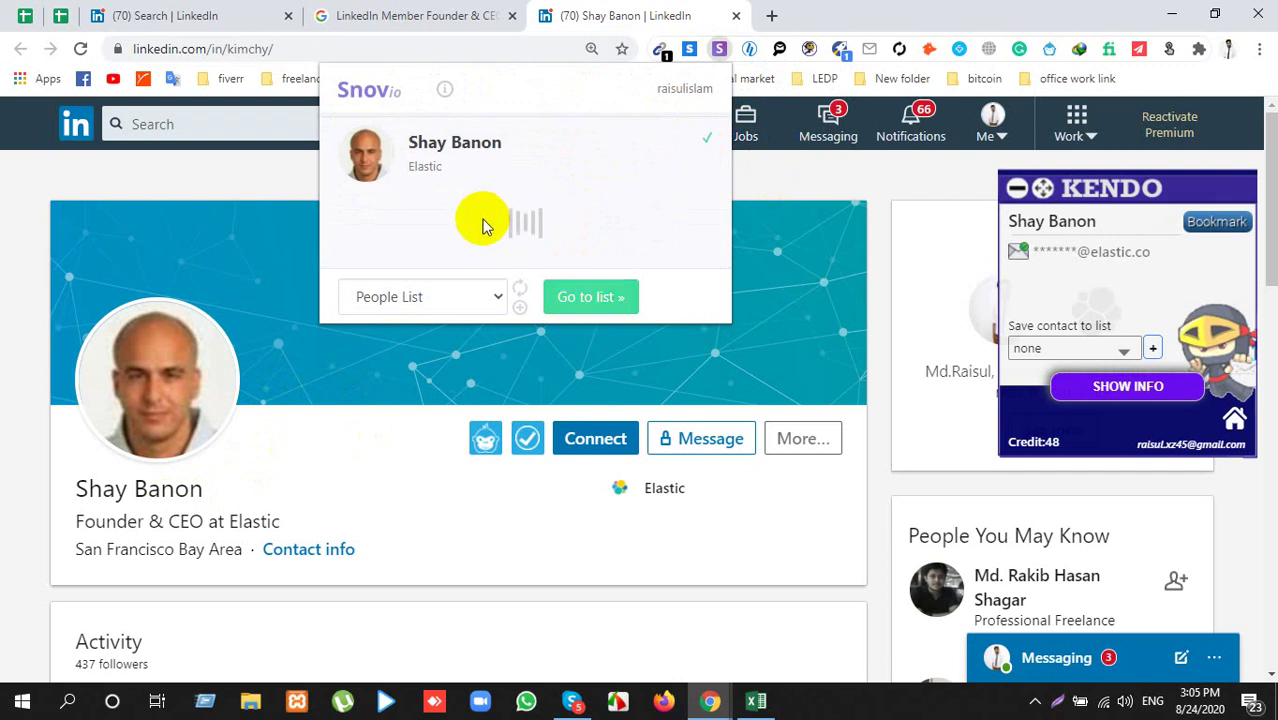
click(581, 299)
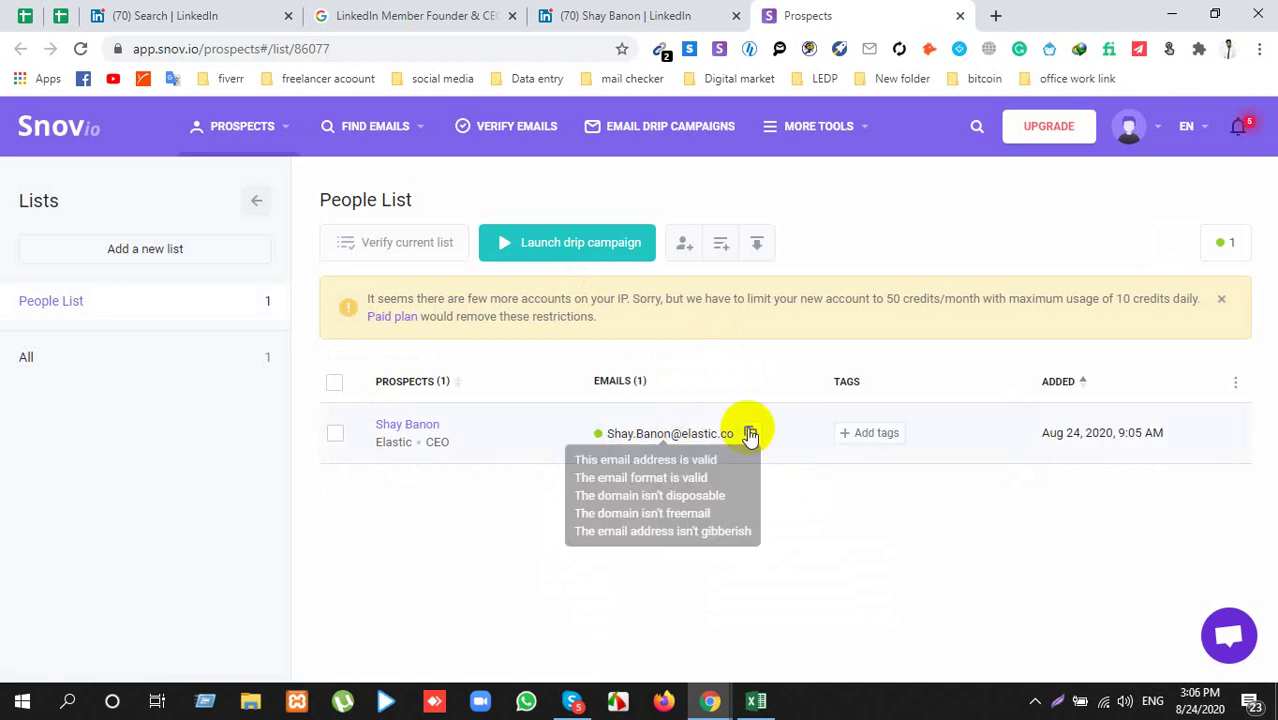
click(750, 434)
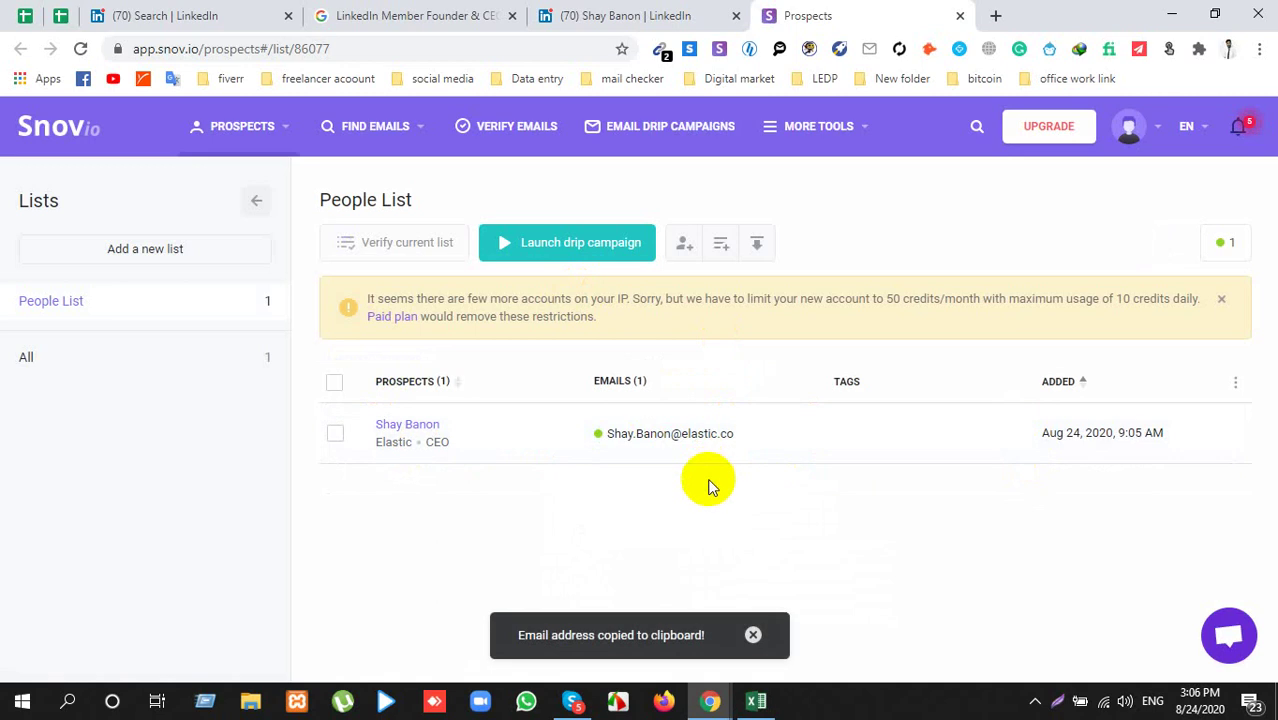
key(alt+Tab)
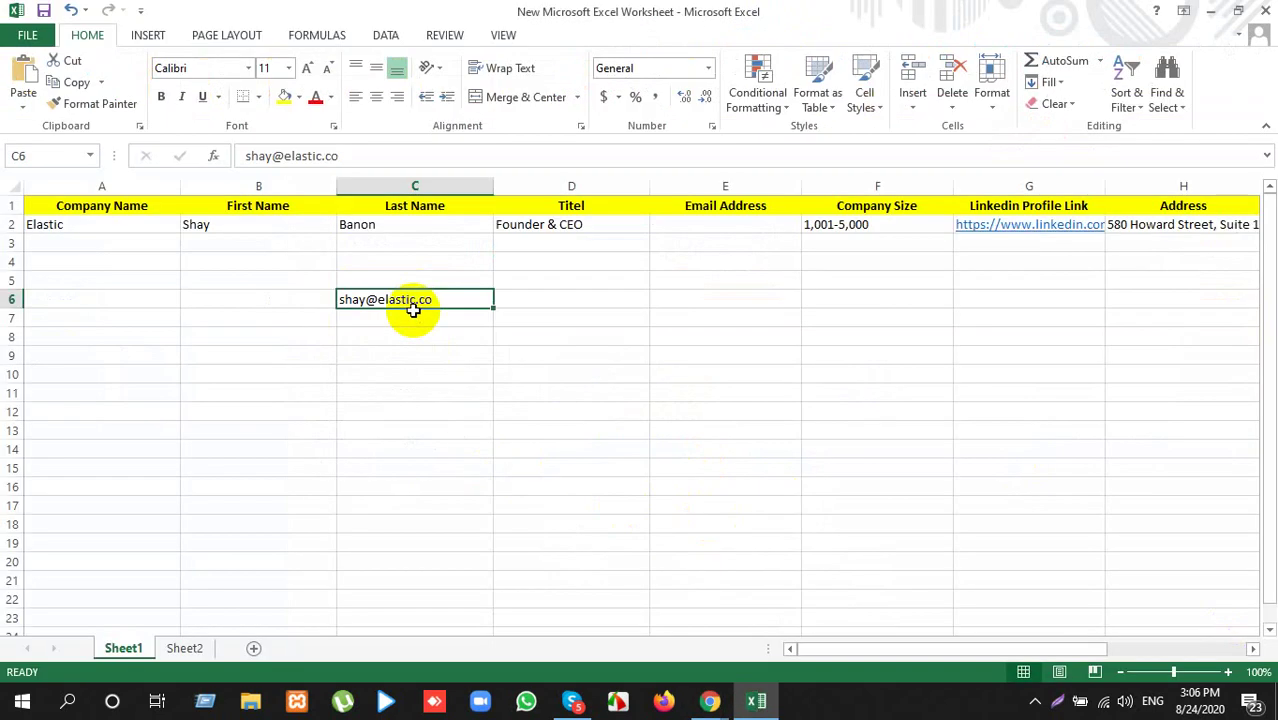
Step: Paste the Snov.io email into C7, dismiss the paste options, and return to Chrome
click(408, 320)
key(ctrl+v)
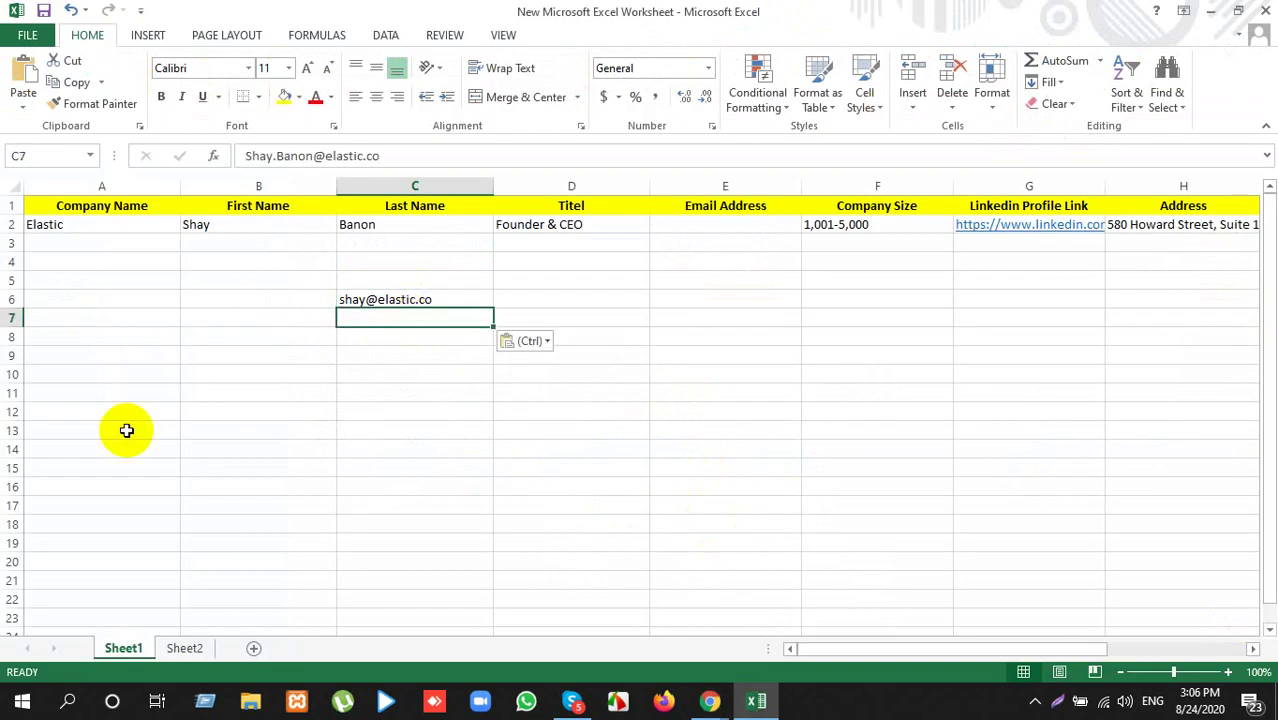
click(515, 340)
key(Escape)
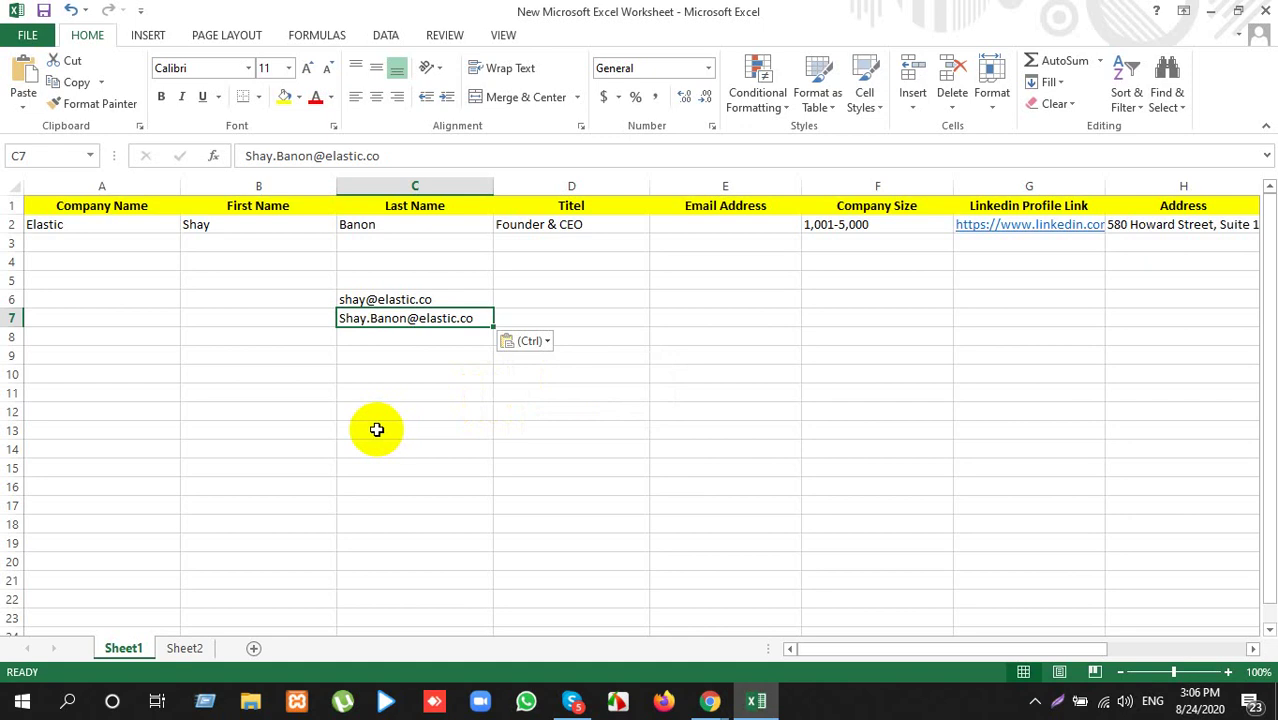
key(alt+Tab)
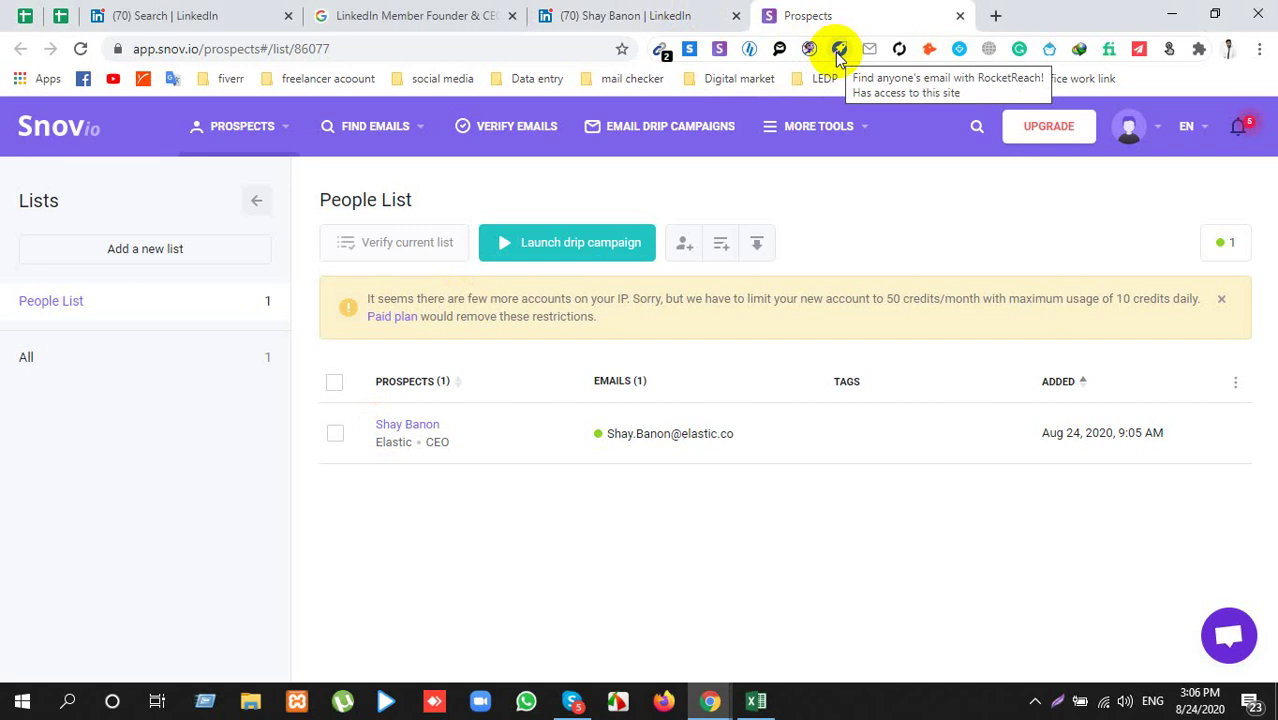
Step: Try a RocketReach lookup on the Elastic CEO's LinkedIn profile, then reload the page after it fails
click(640, 15)
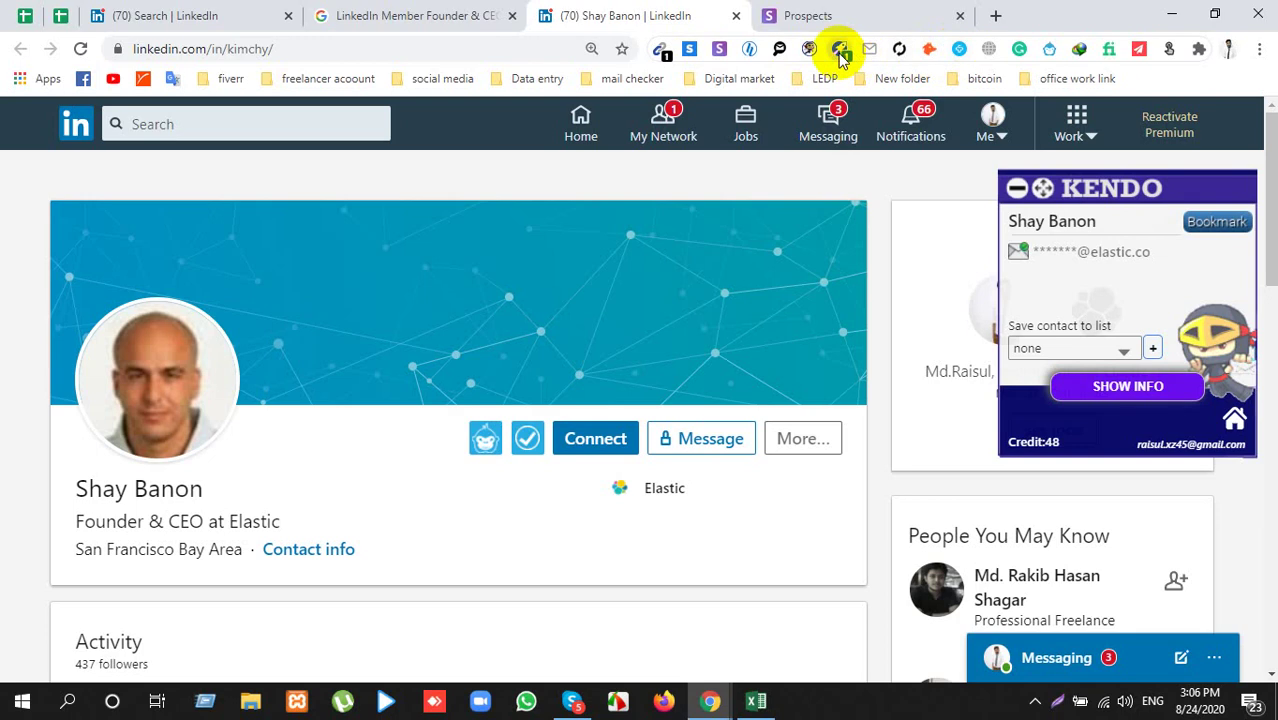
click(839, 50)
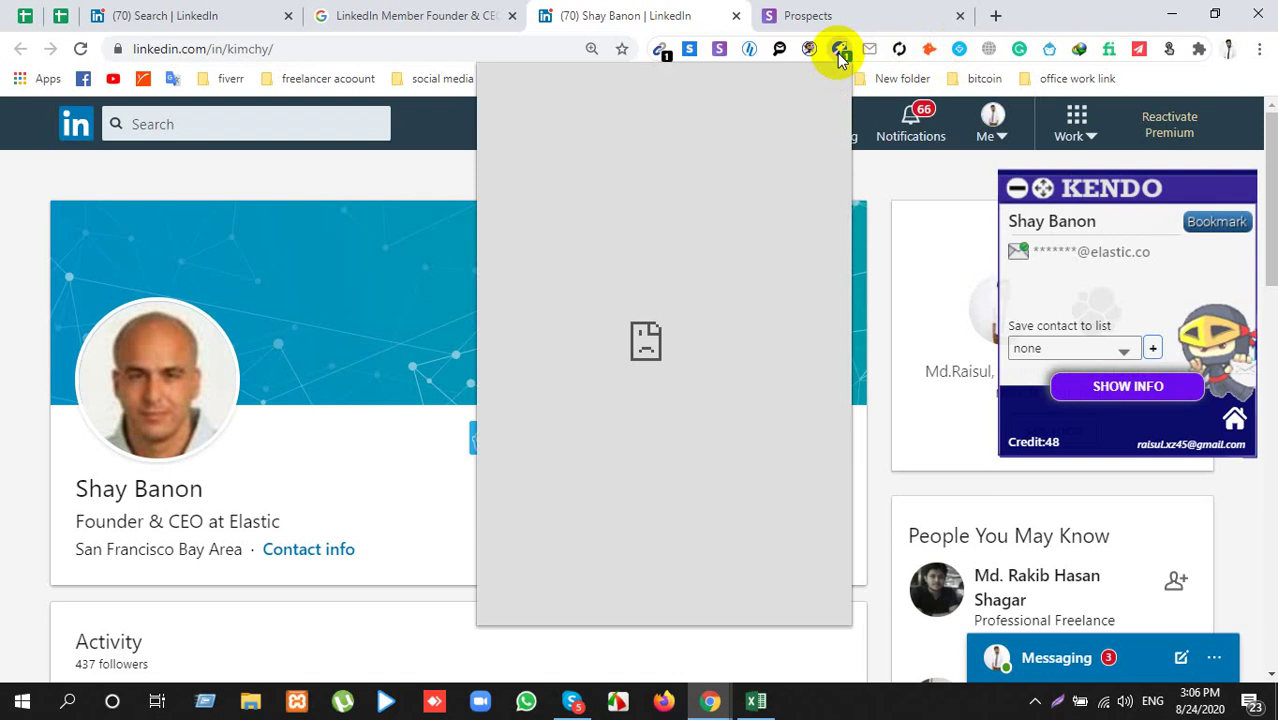
click(840, 50)
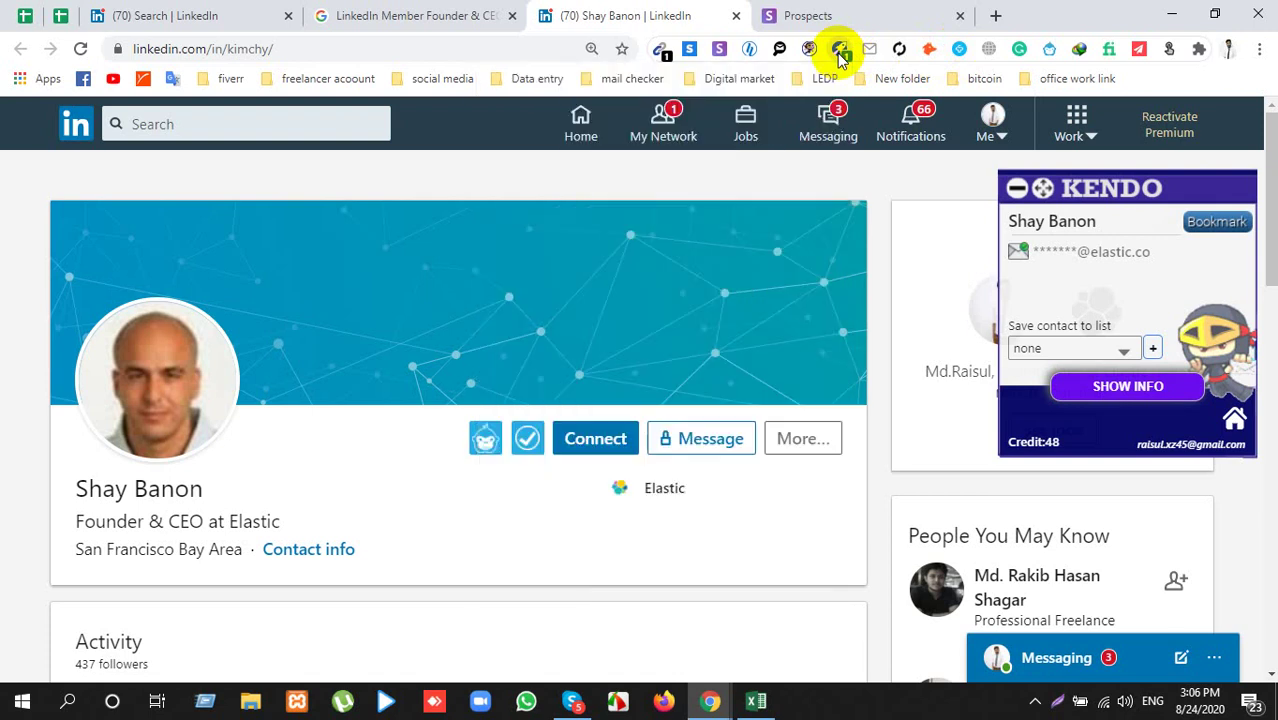
click(840, 50)
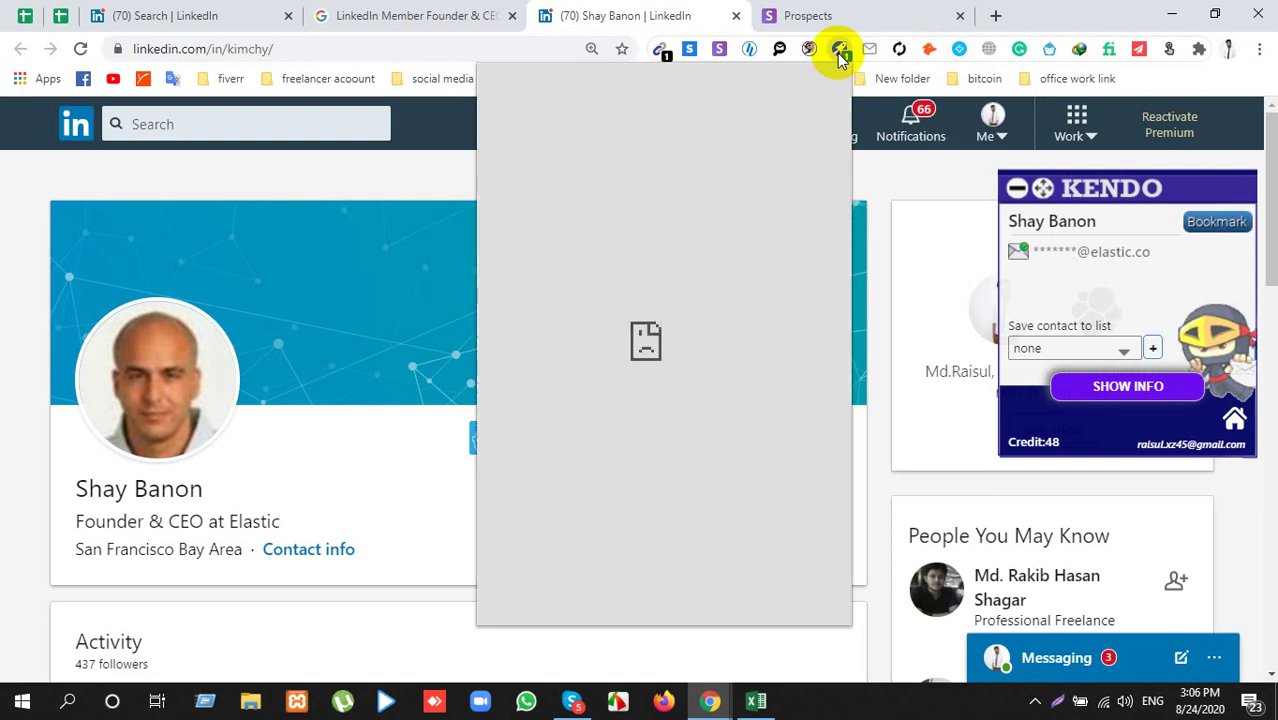
click(840, 50)
click(840, 50)
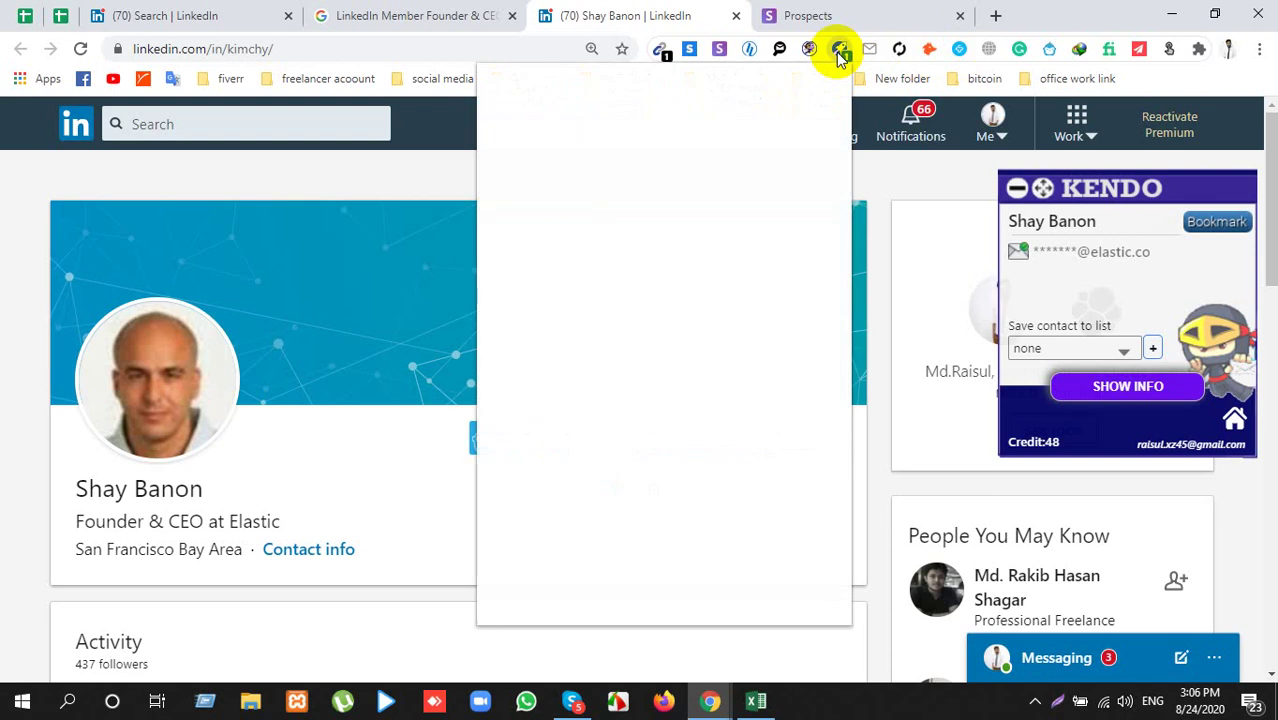
click(840, 52)
click(840, 52)
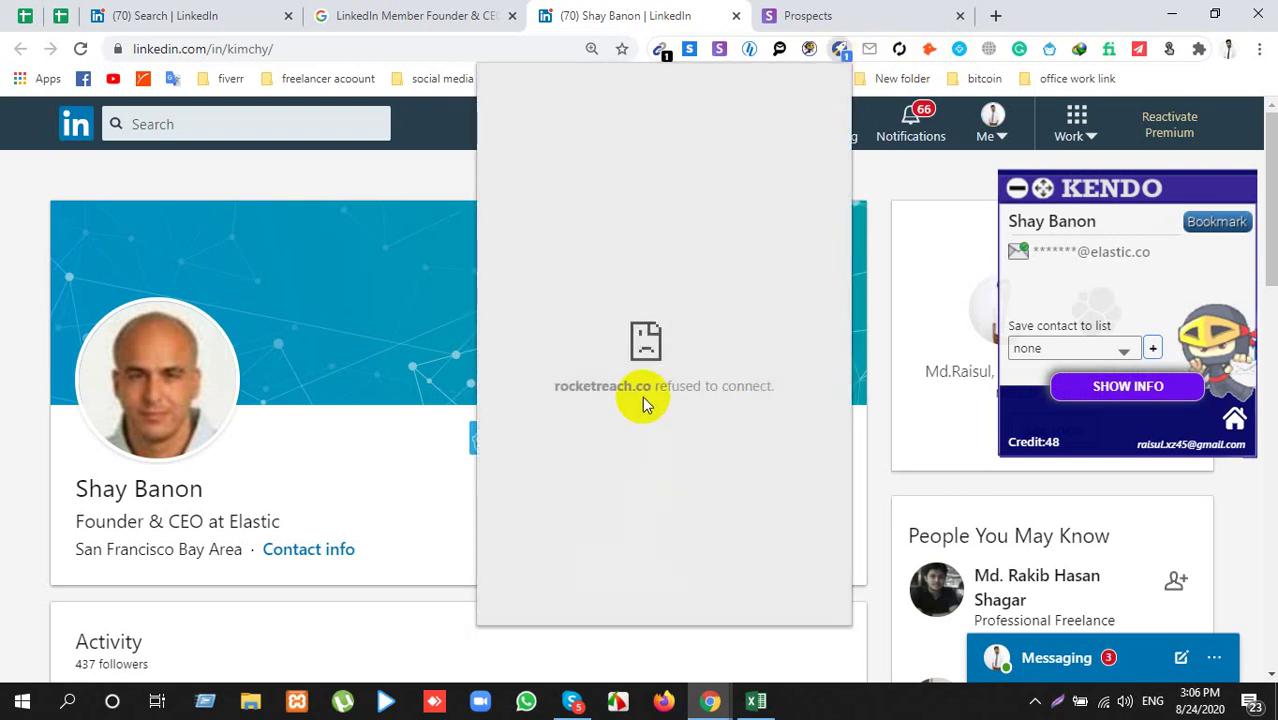
click(80, 48)
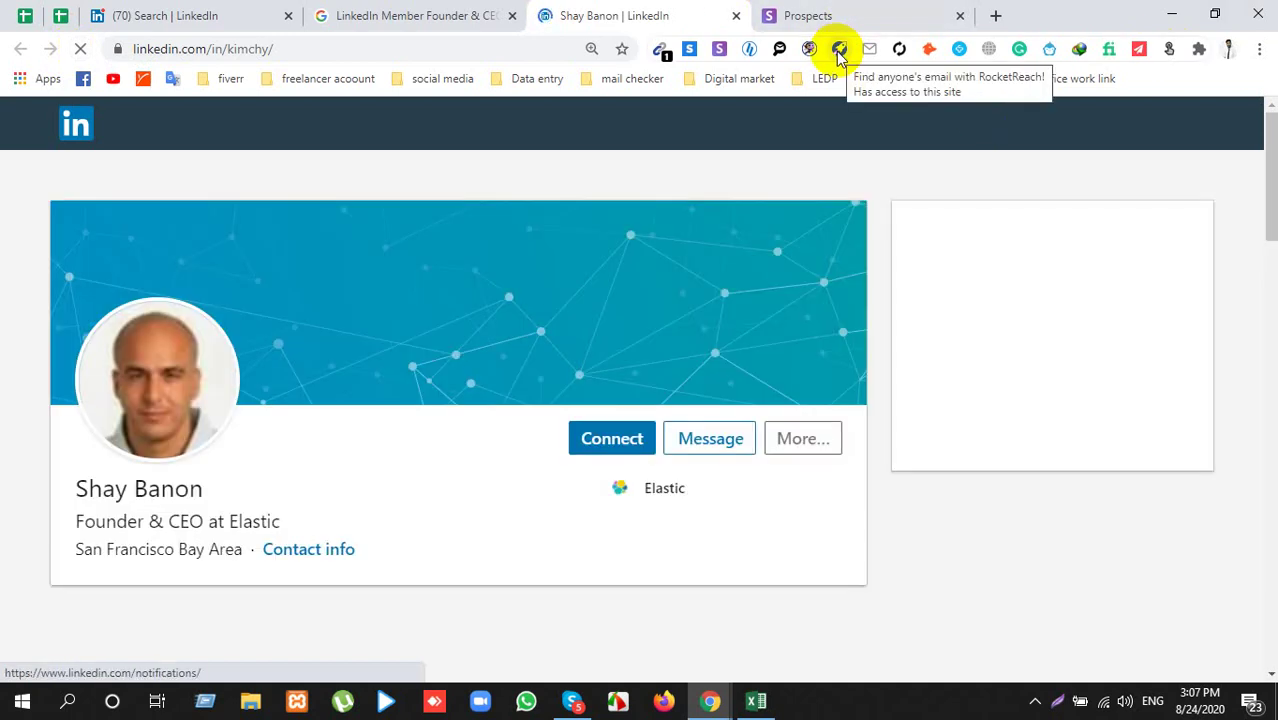
Step: Retry the RocketReach lookup repeatedly, confirm the 'rocketreach.co refused to connect' error, and close the popup
click(839, 52)
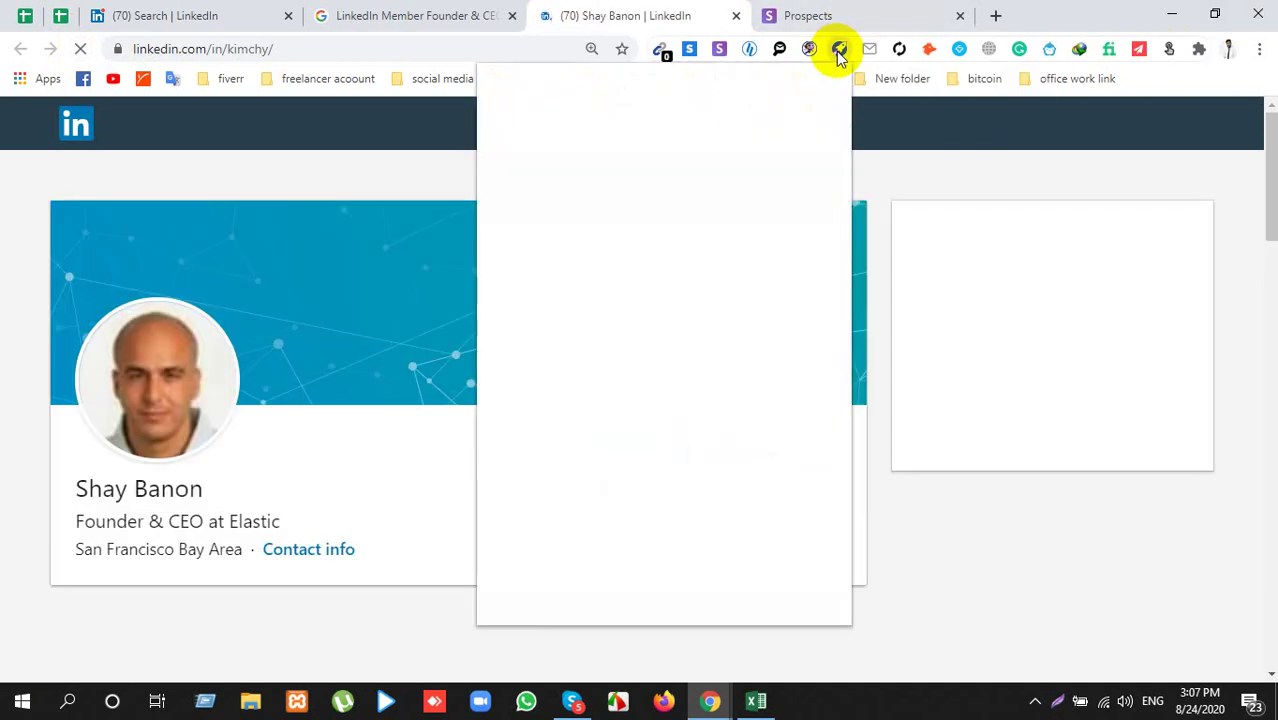
click(839, 52)
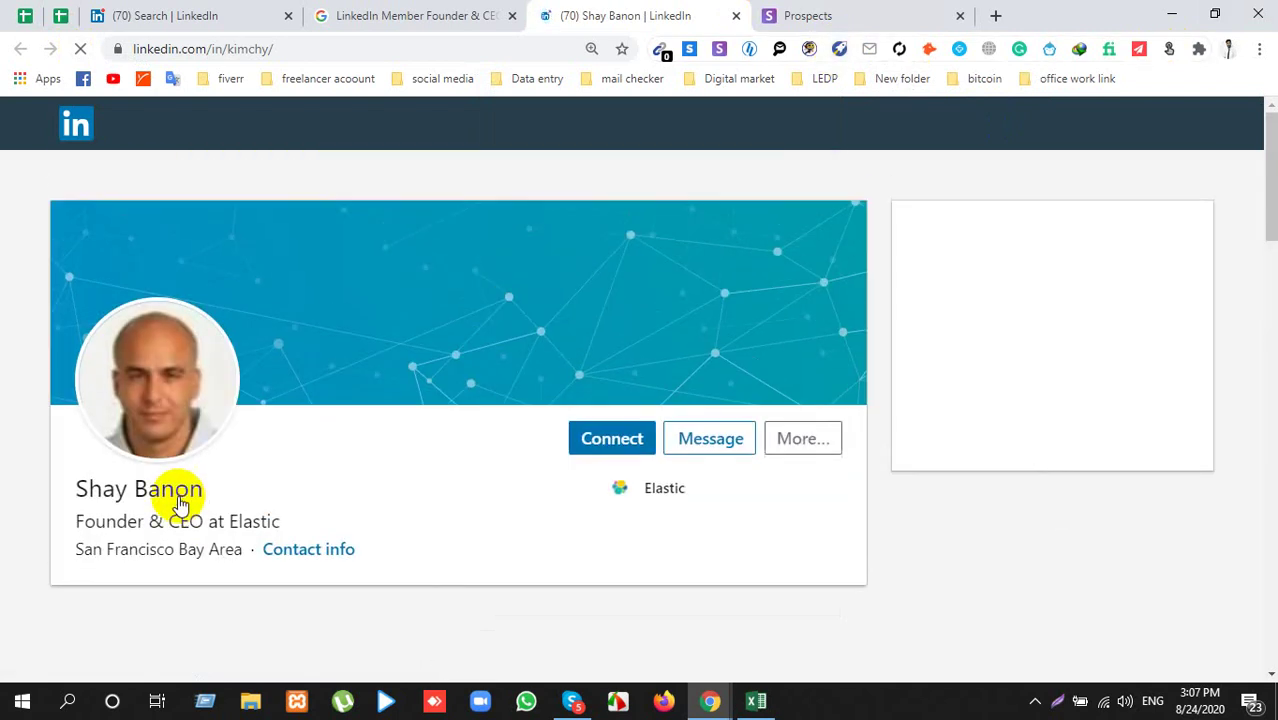
click(839, 52)
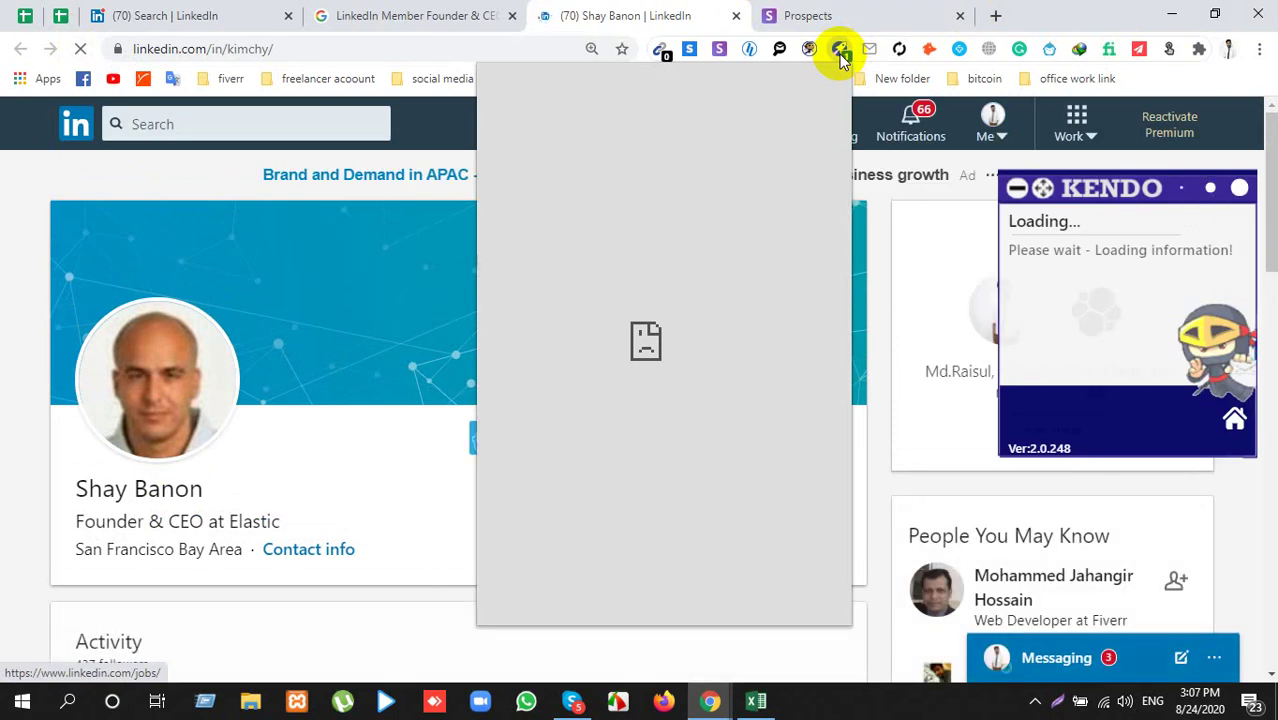
click(841, 55)
click(841, 55)
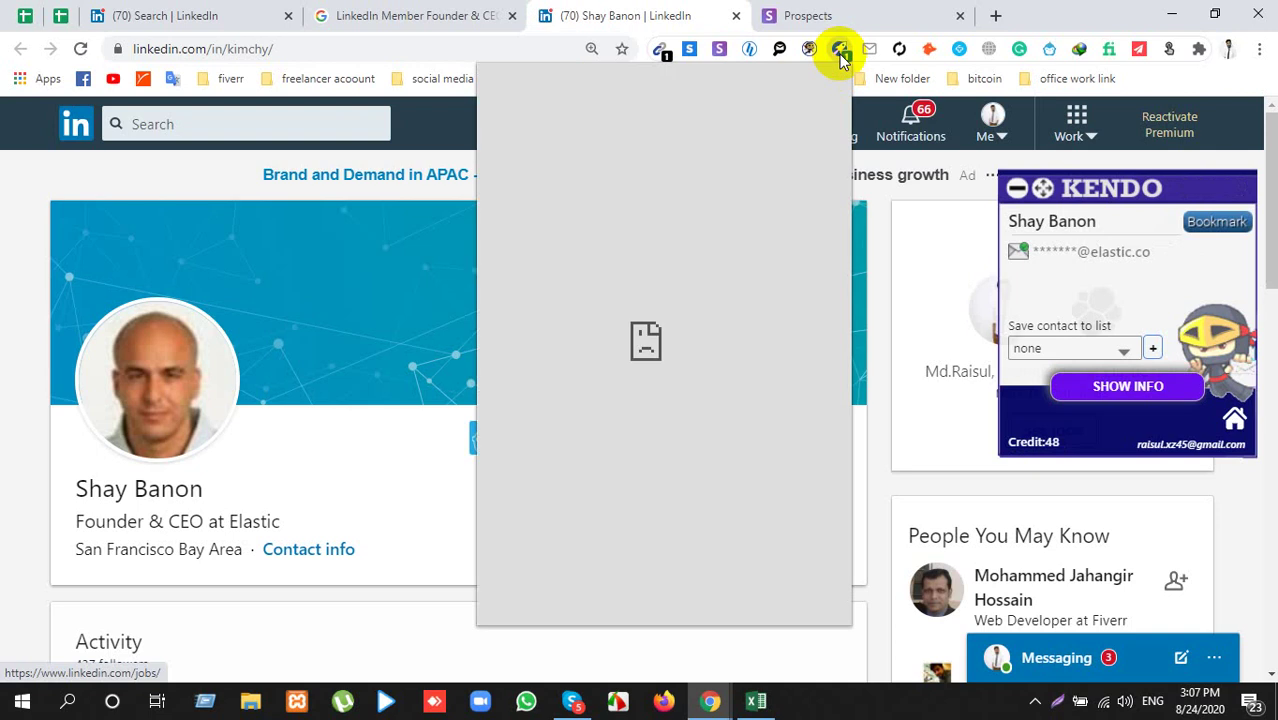
click(841, 55)
click(841, 55)
click(841, 55)
click(841, 55)
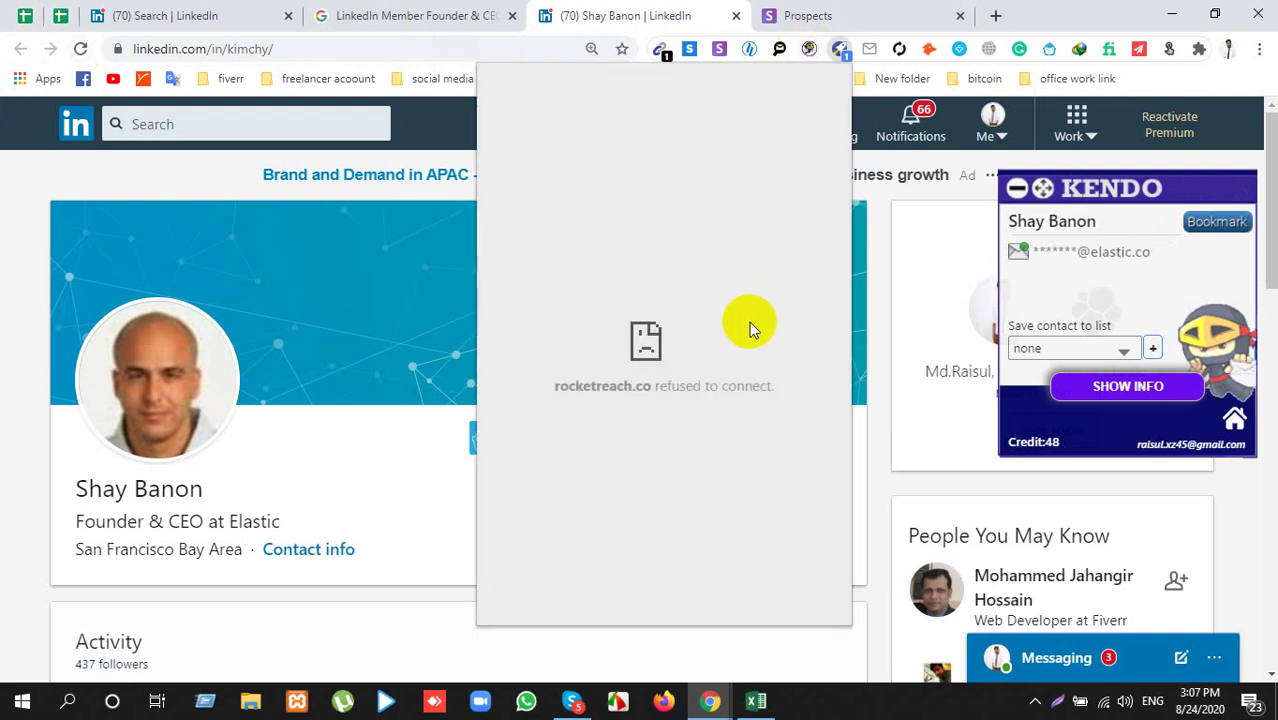
drag(613, 391, 713, 392)
click(690, 385)
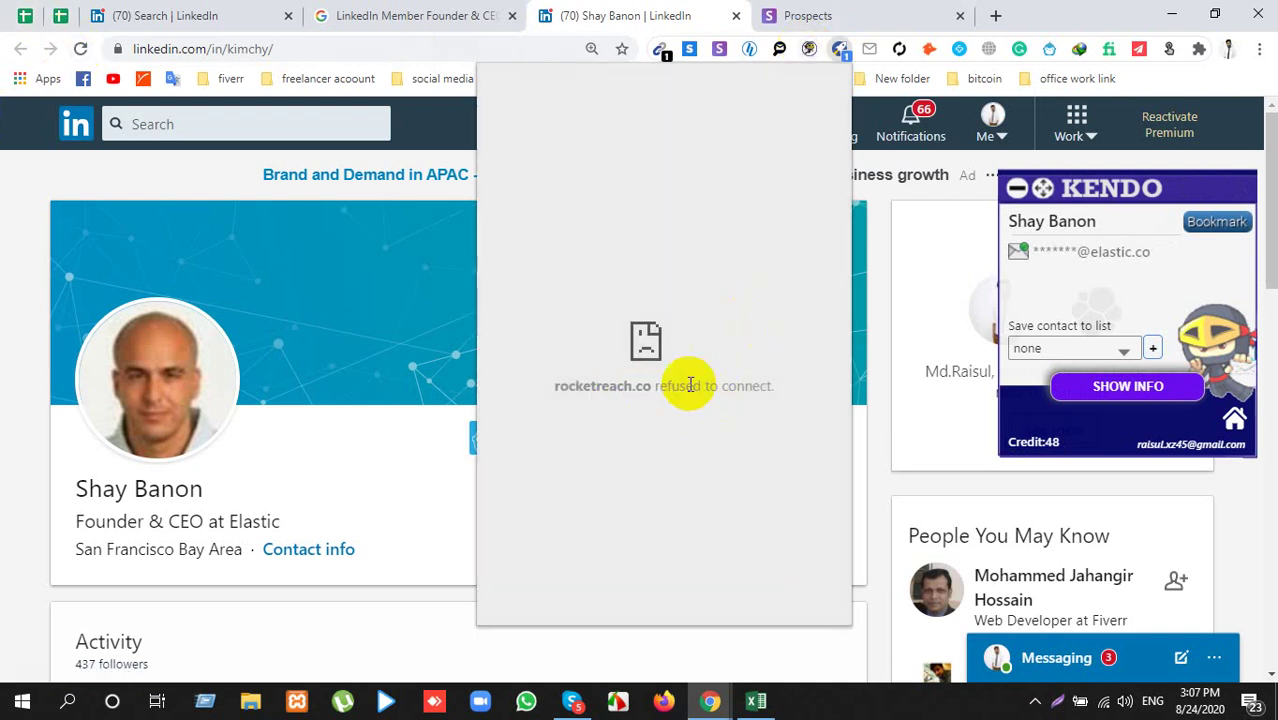
click(841, 49)
Step: Open RocketReach's Web Store entry, then launch the extension on the LinkedIn profile and go to its login
right_click(843, 57)
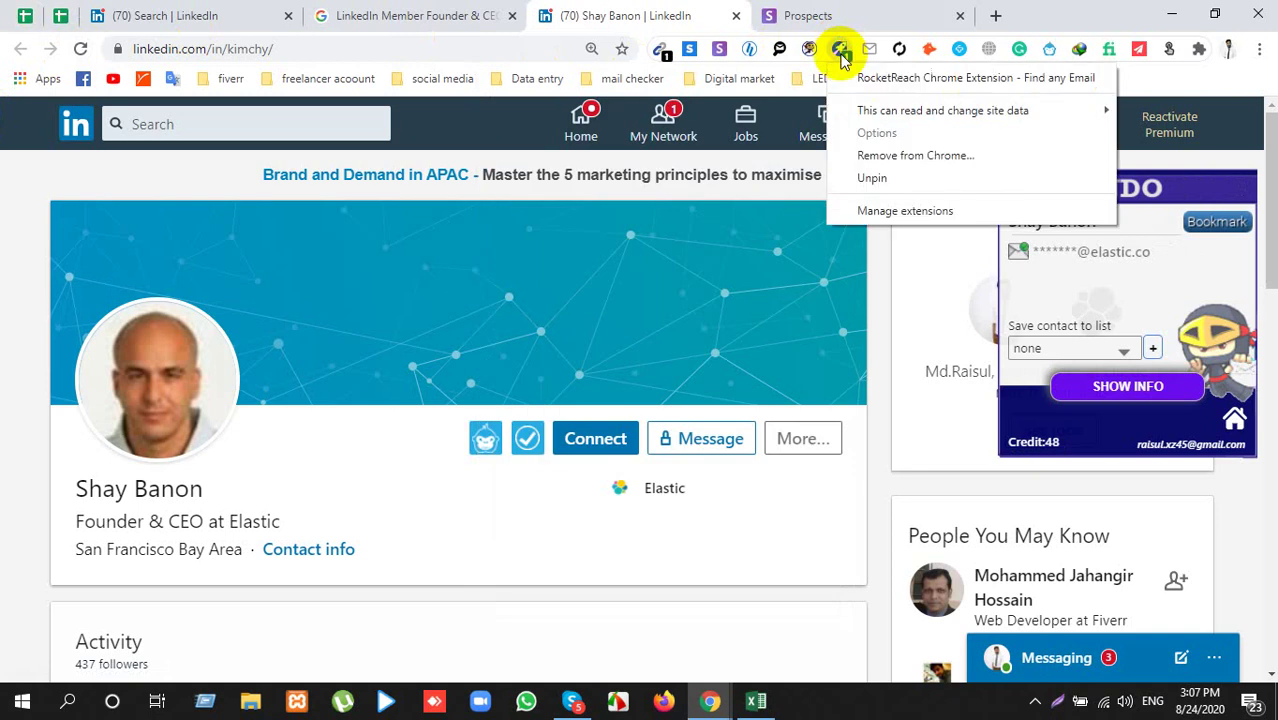
click(846, 74)
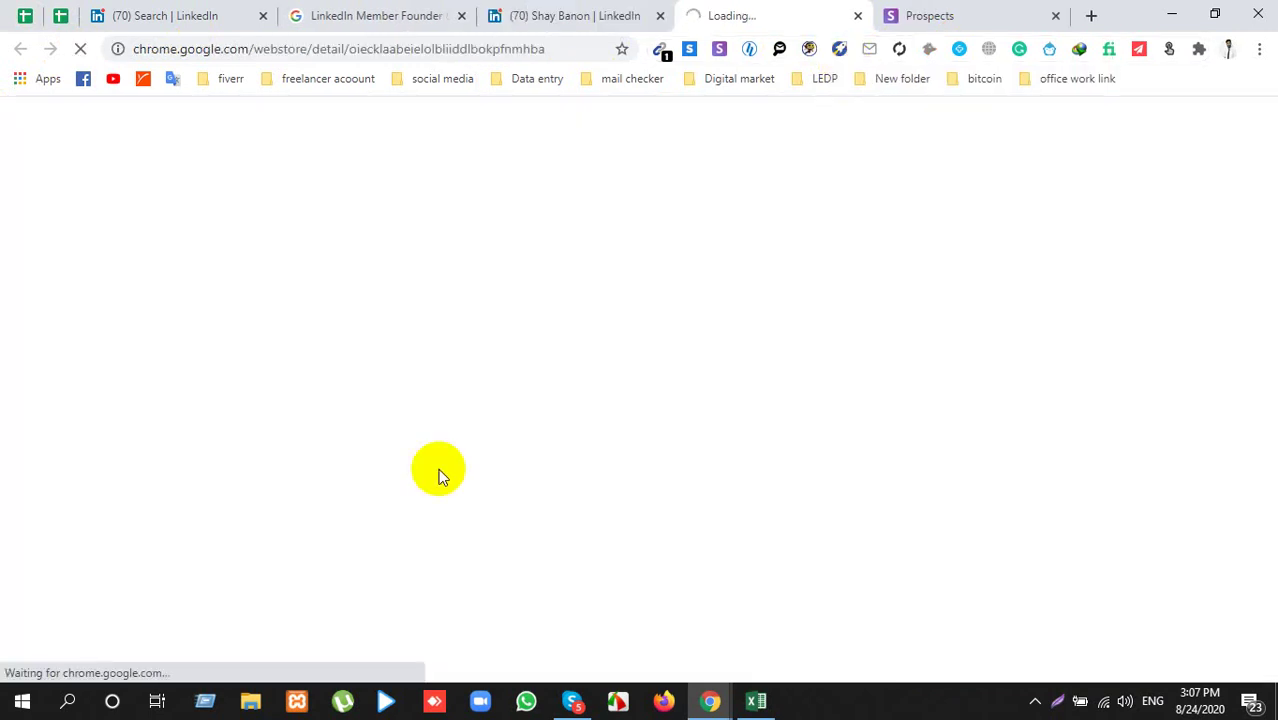
click(542, 13)
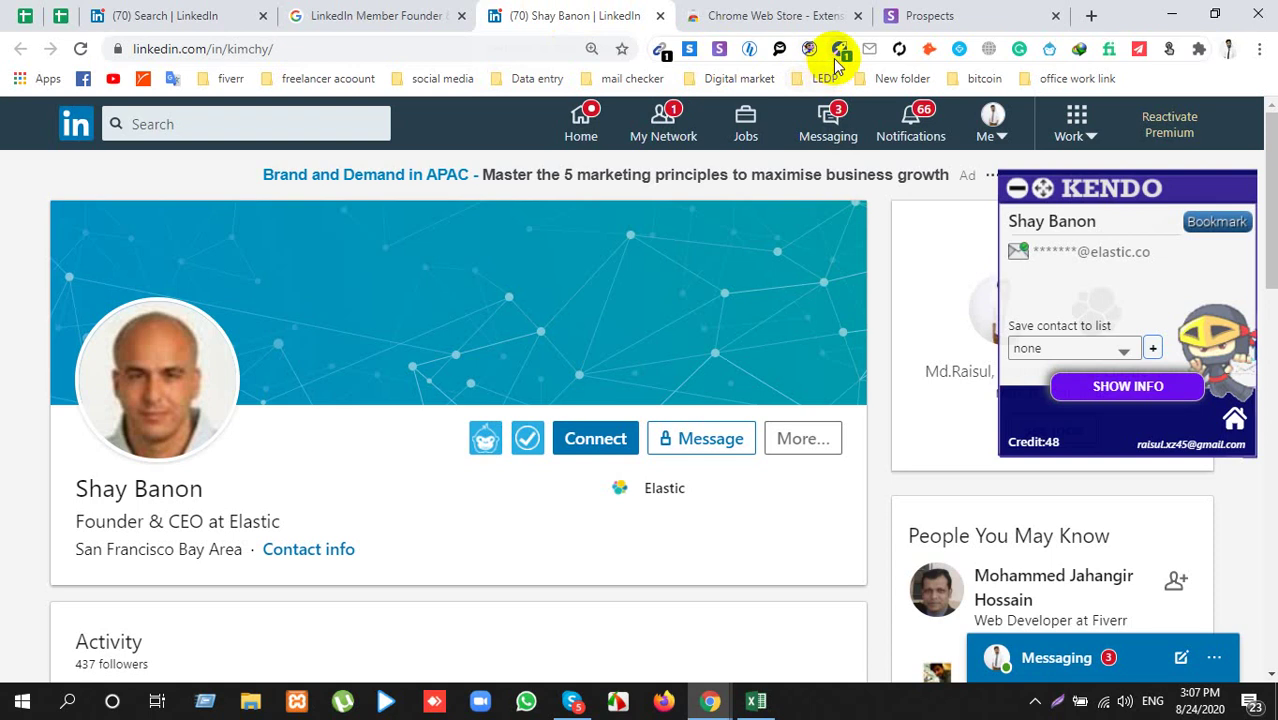
click(836, 58)
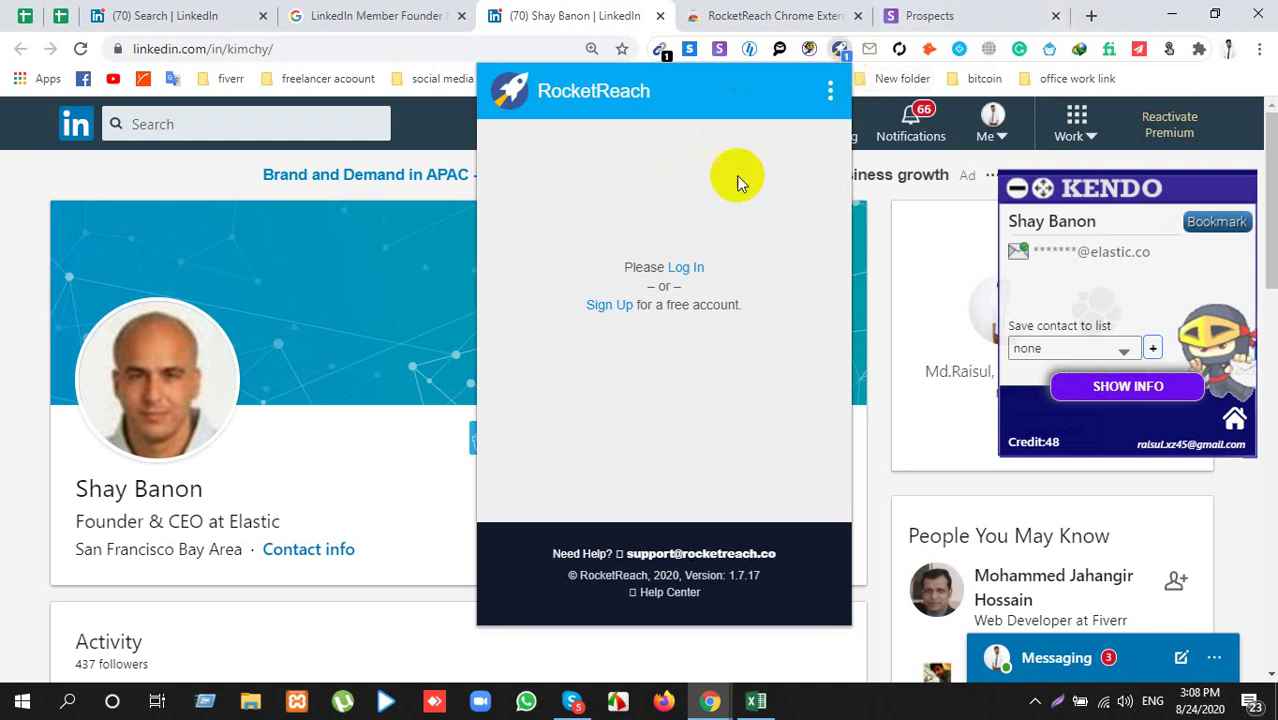
click(685, 268)
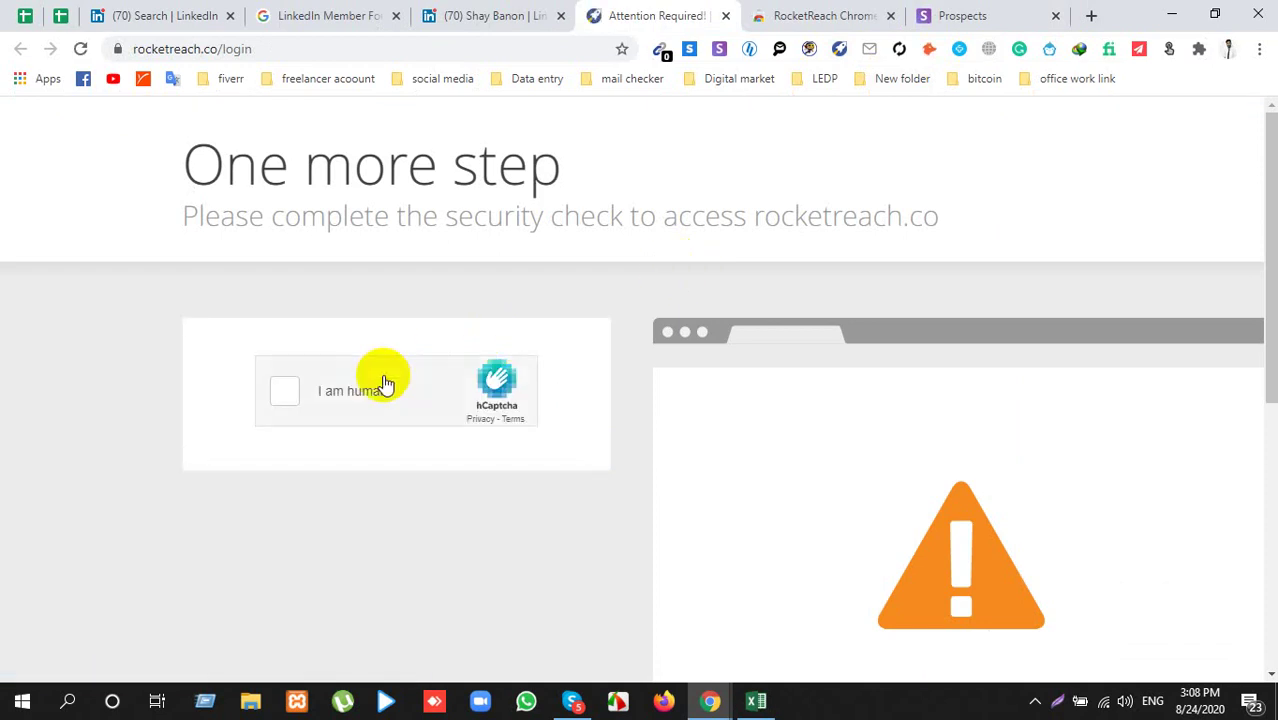
Step: Start the hCaptcha 'I am human' check and skip challenges until a car-picture set appears
click(286, 391)
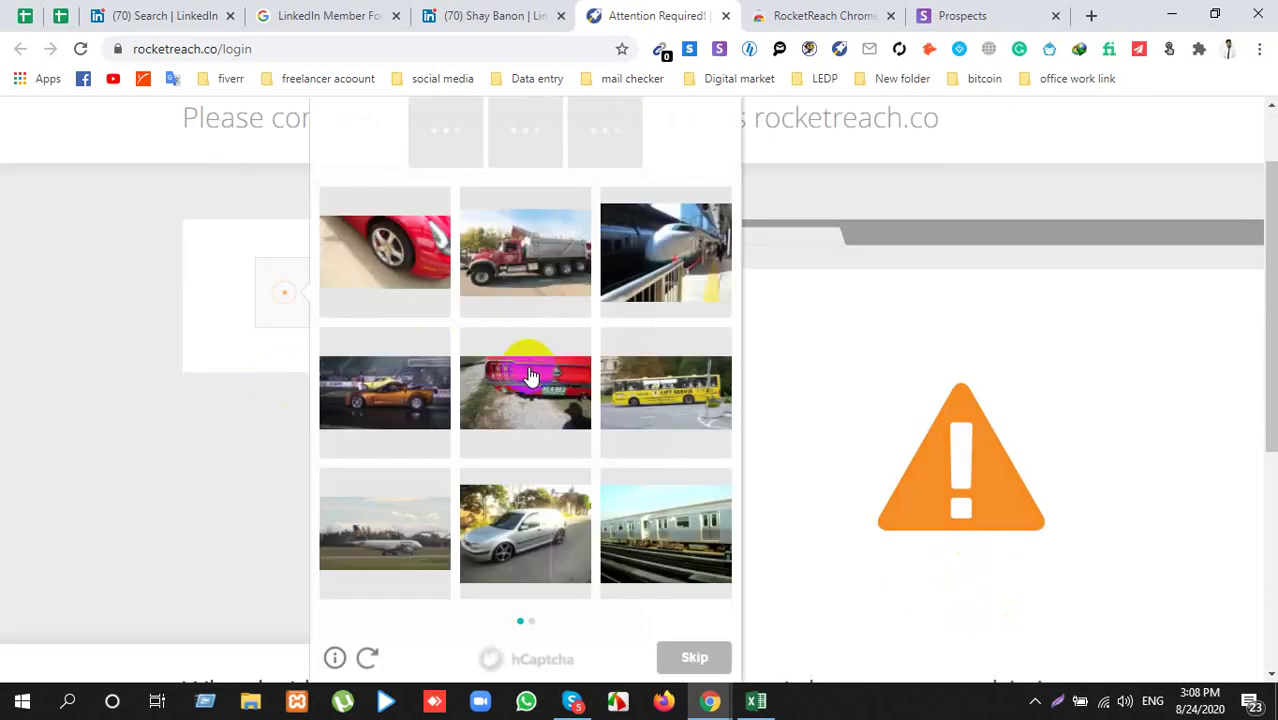
scroll(613, 447, up, 1)
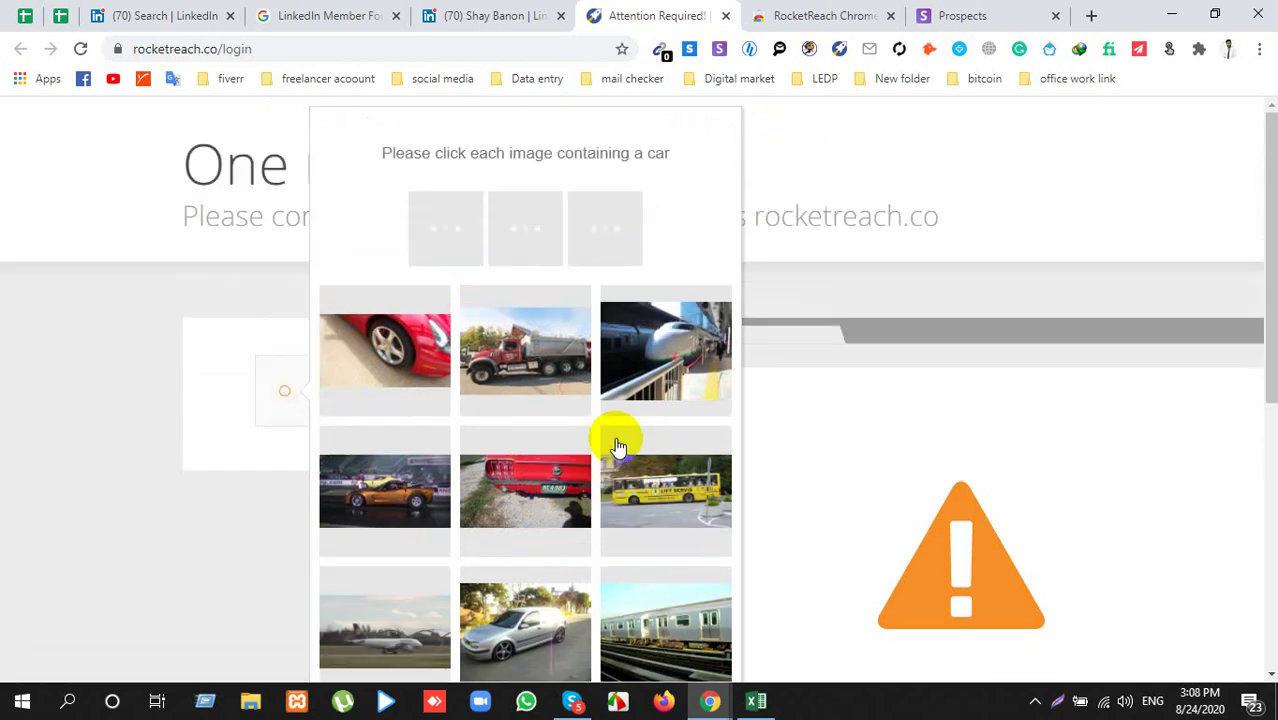
scroll(618, 447, down, 1)
scroll(618, 447, down, 1)
scroll(596, 441, up, 2)
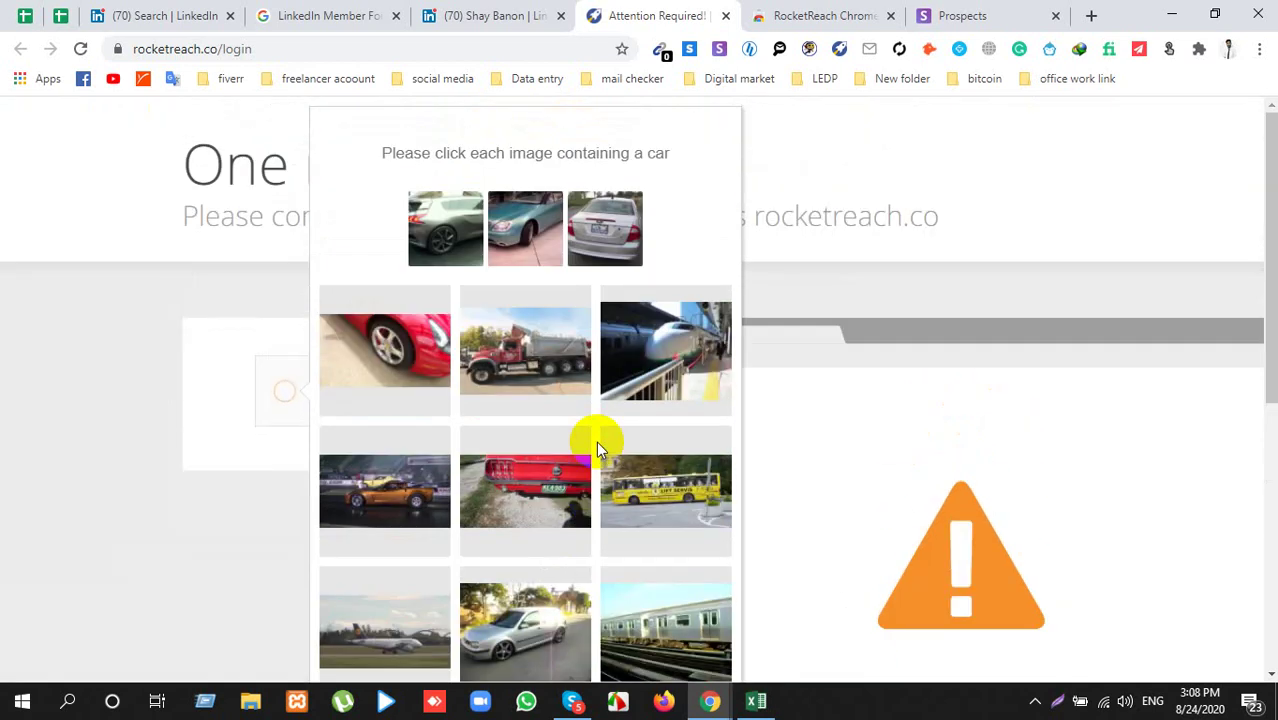
scroll(595, 442, down, 3)
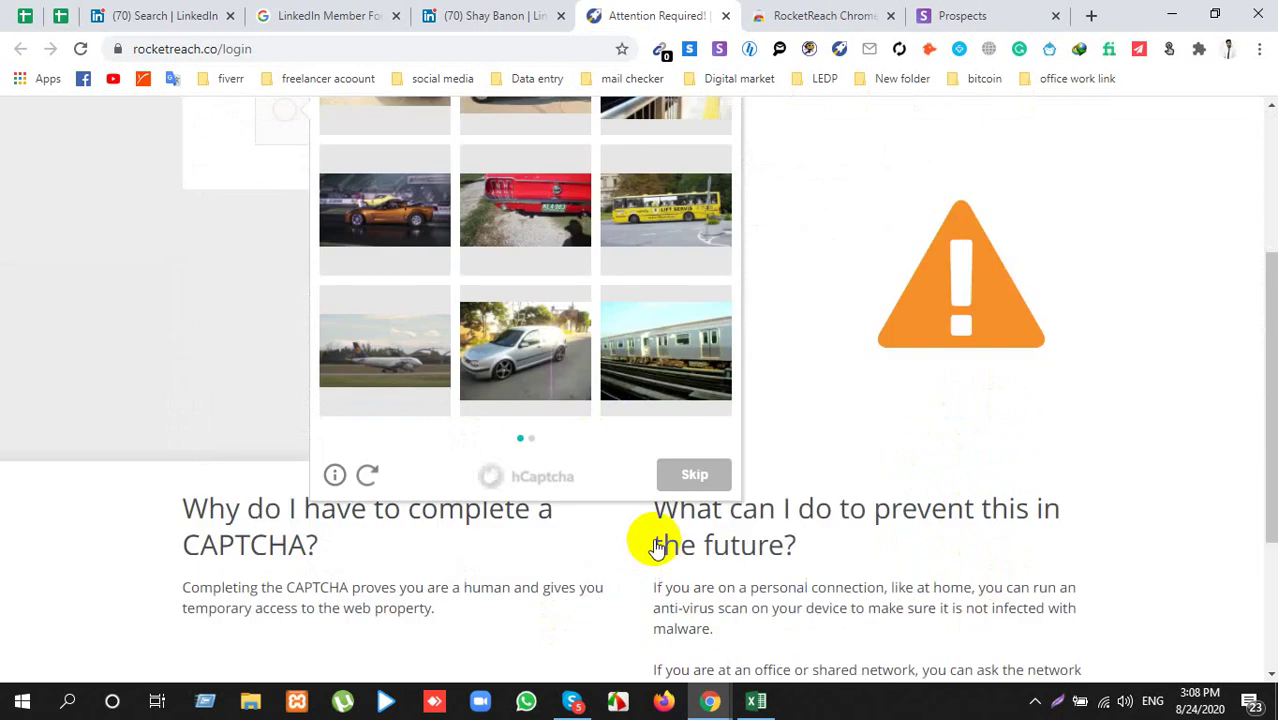
click(672, 478)
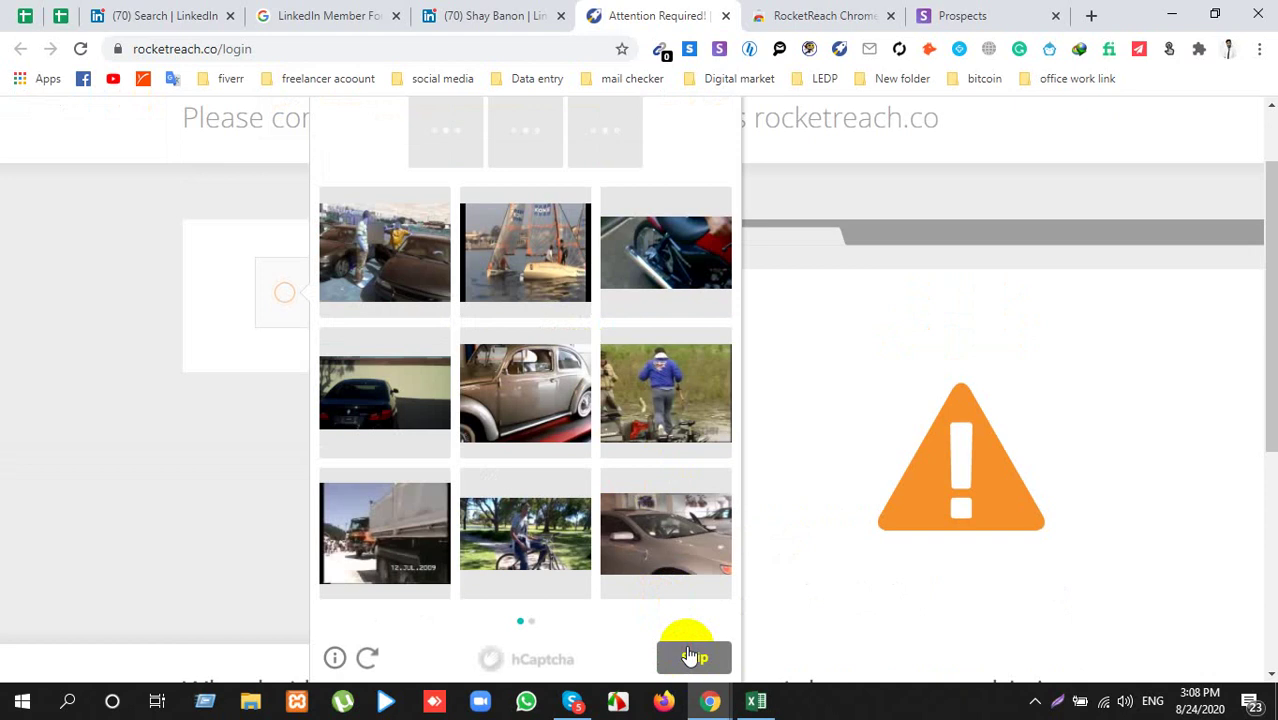
click(690, 655)
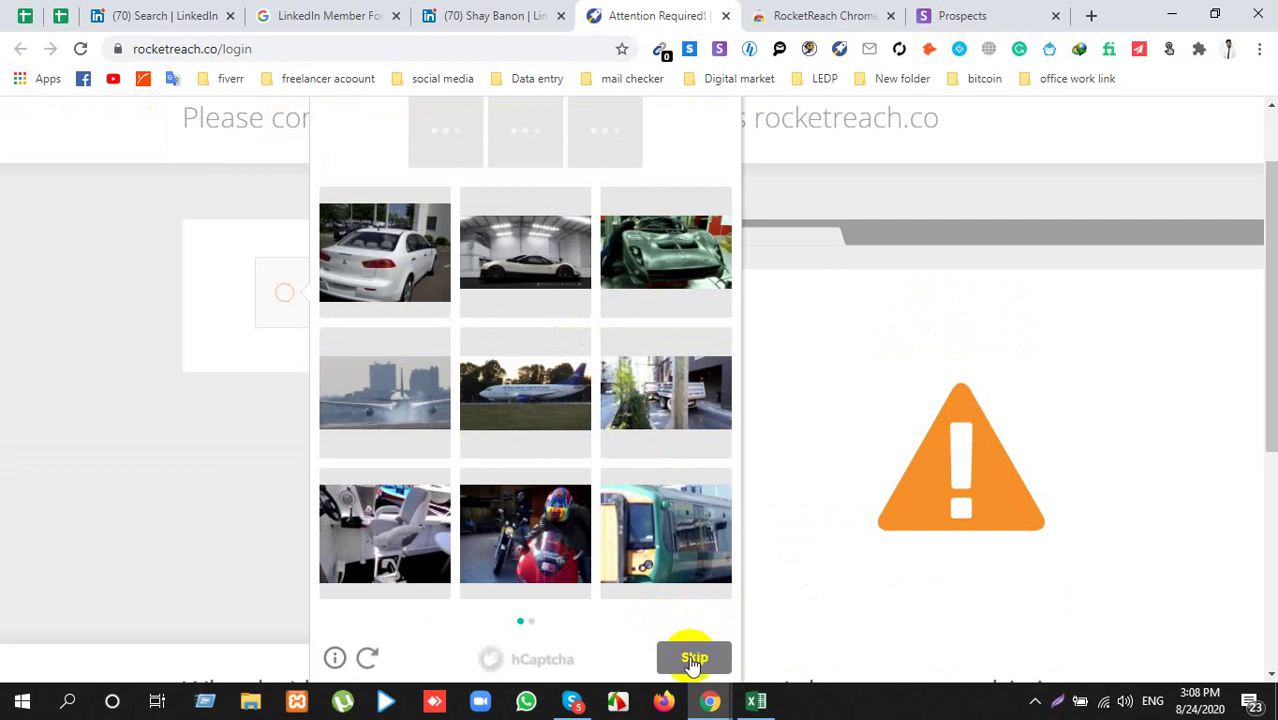
click(692, 660)
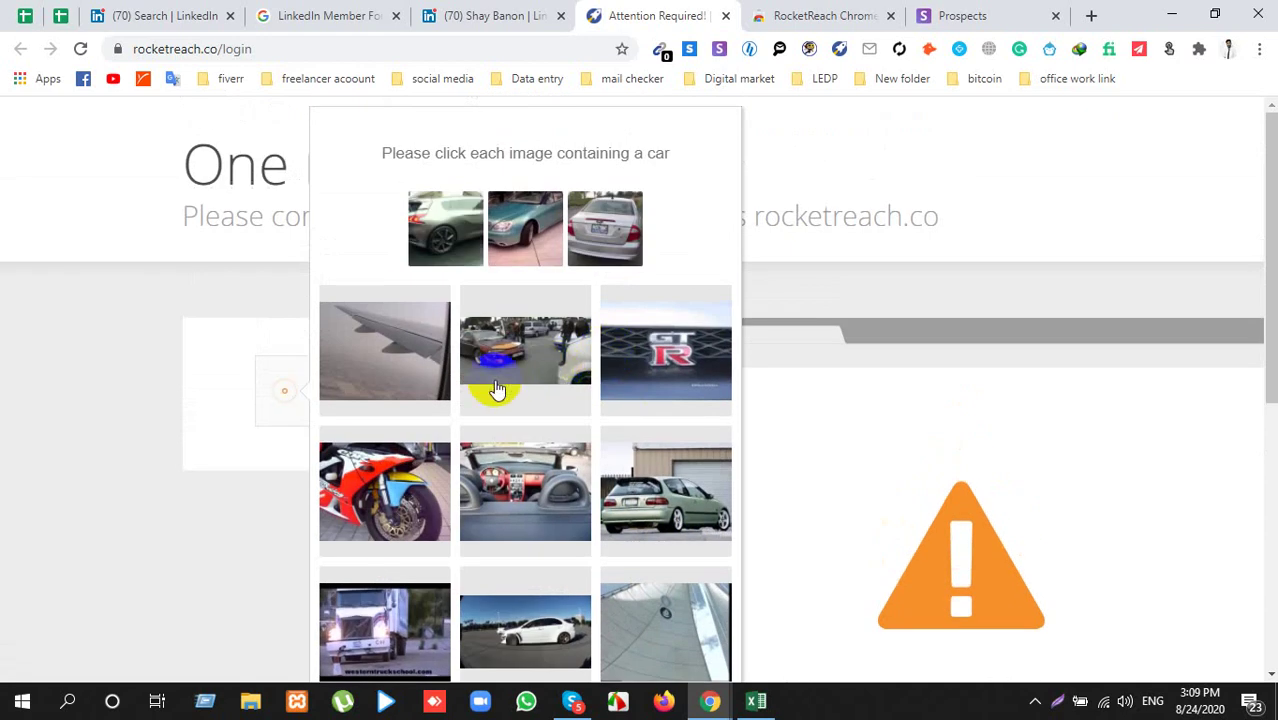
Step: Mark the orange car, green hatchback and car interior pictures on the first page
scroll(494, 390, down, 2)
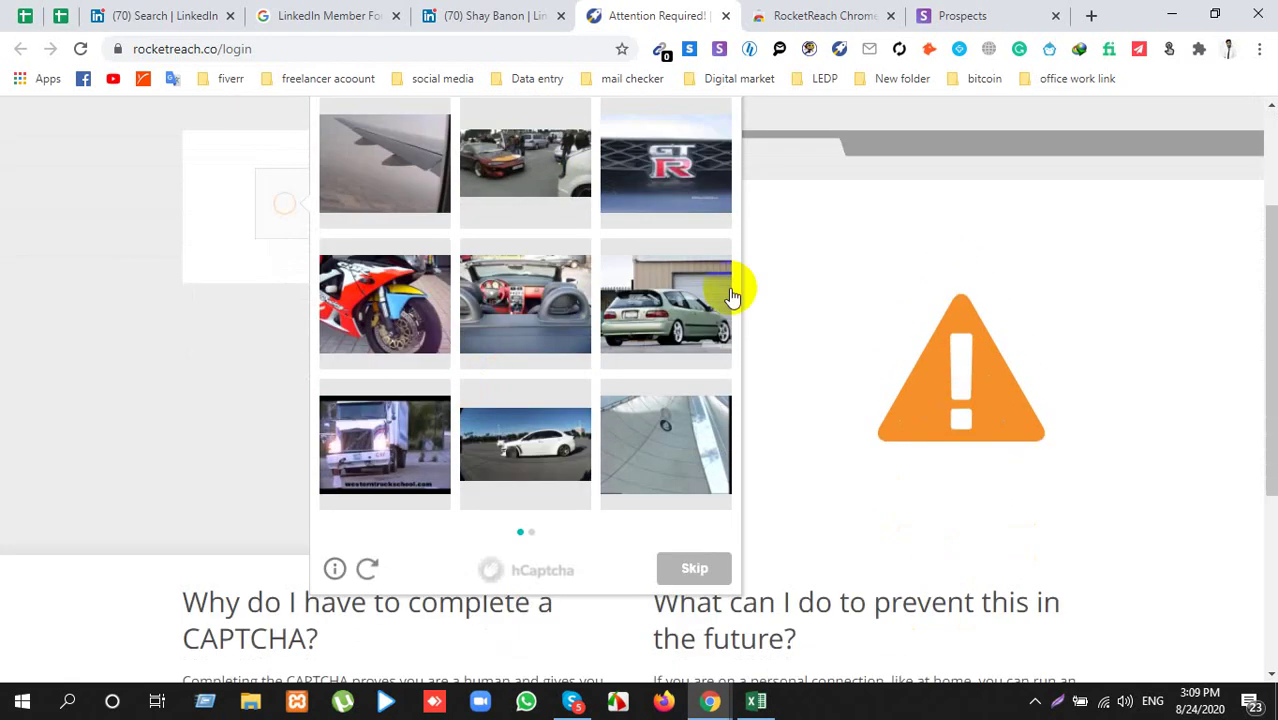
click(655, 320)
click(536, 194)
click(536, 322)
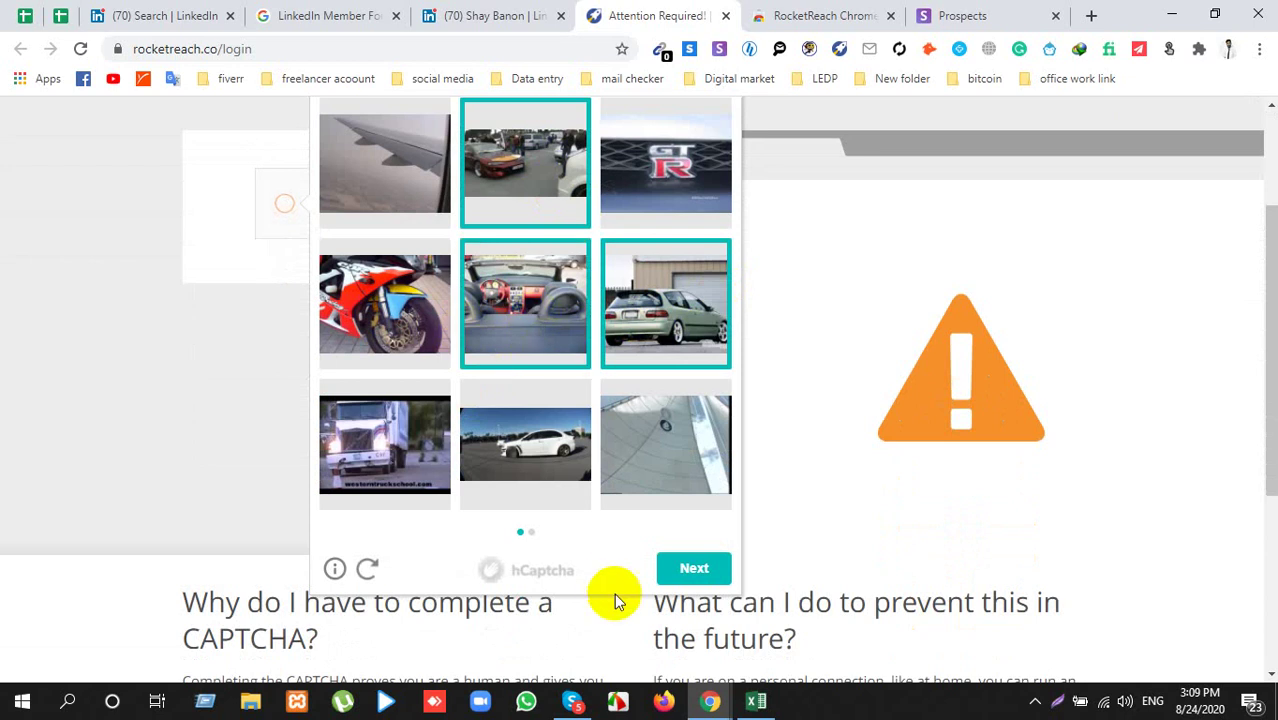
click(692, 575)
Step: Mark the blue sports car, Mercedes, grey convertible, silver Mustang and trailer car, then submit
scroll(530, 465, up, 2)
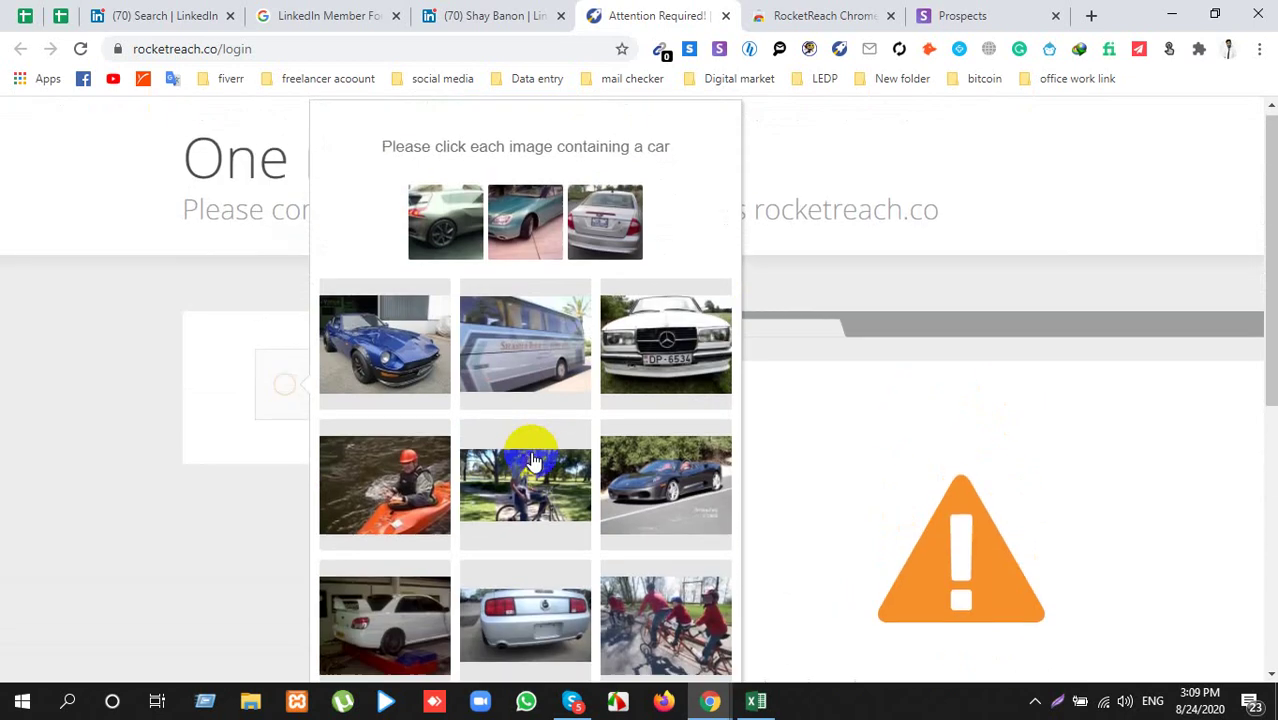
click(385, 362)
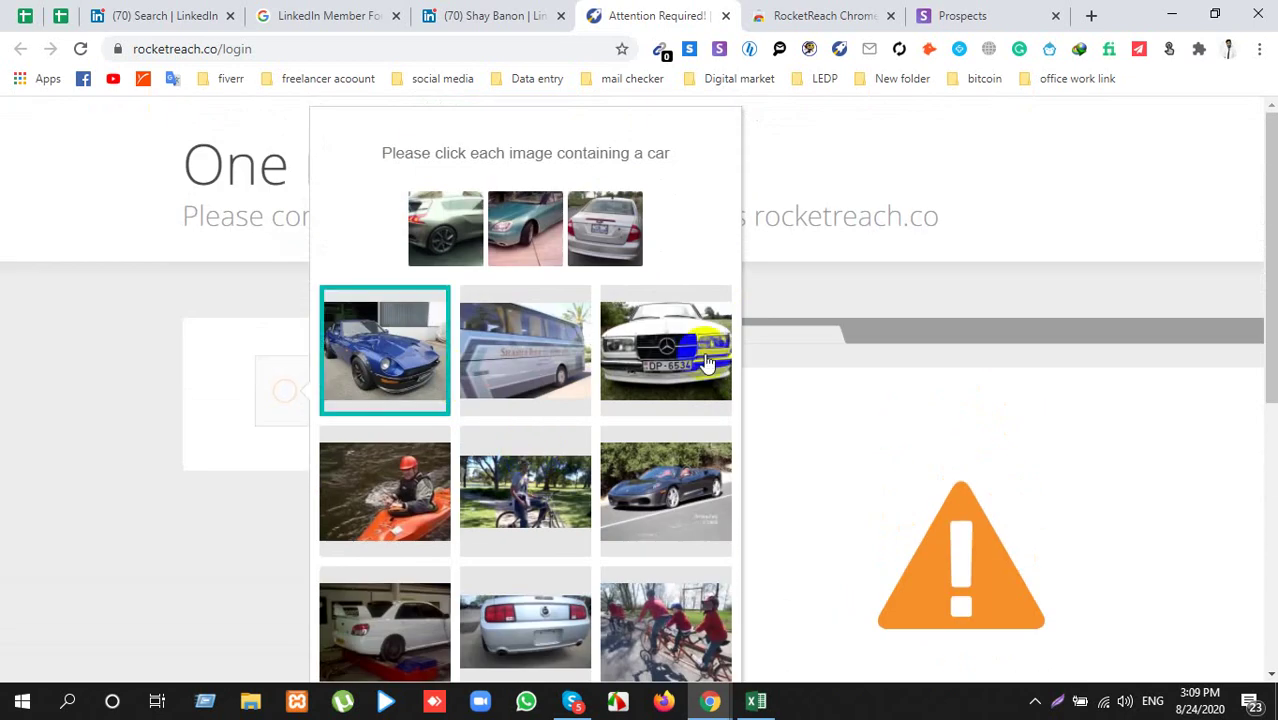
click(700, 350)
click(670, 532)
scroll(640, 528, down, 2)
click(540, 462)
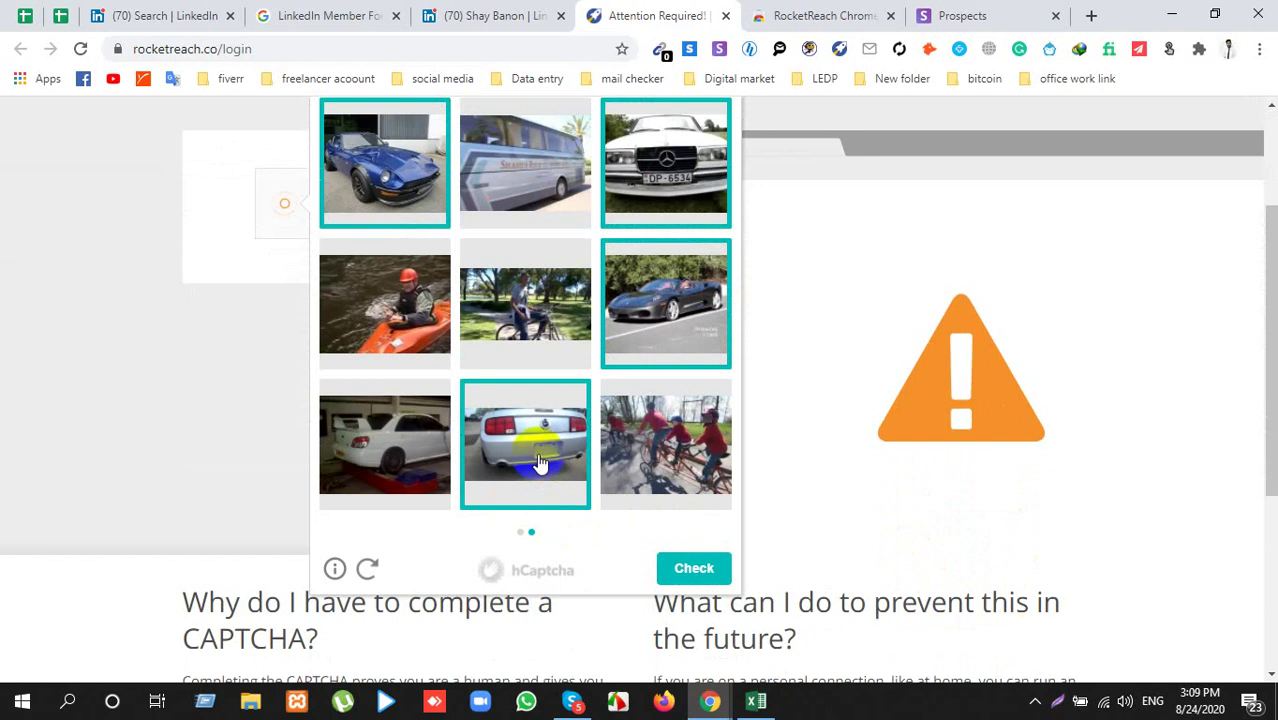
click(410, 435)
click(718, 568)
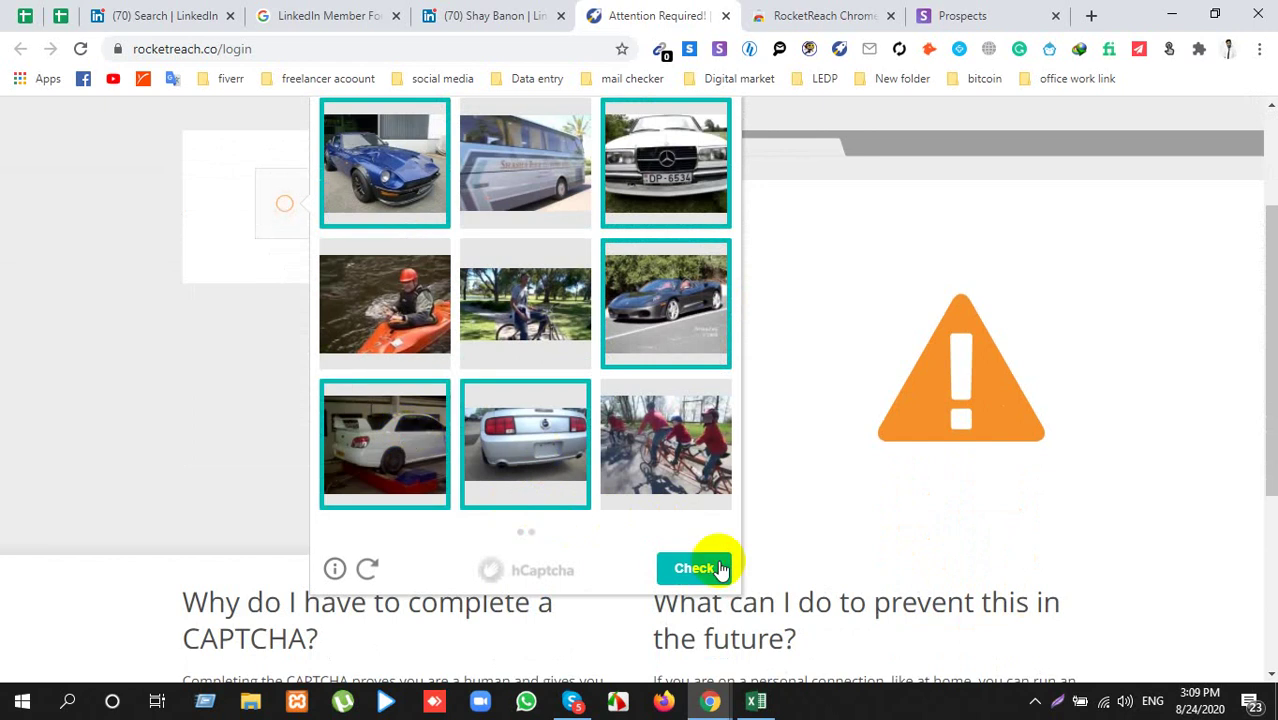
scroll(719, 568, up, 1)
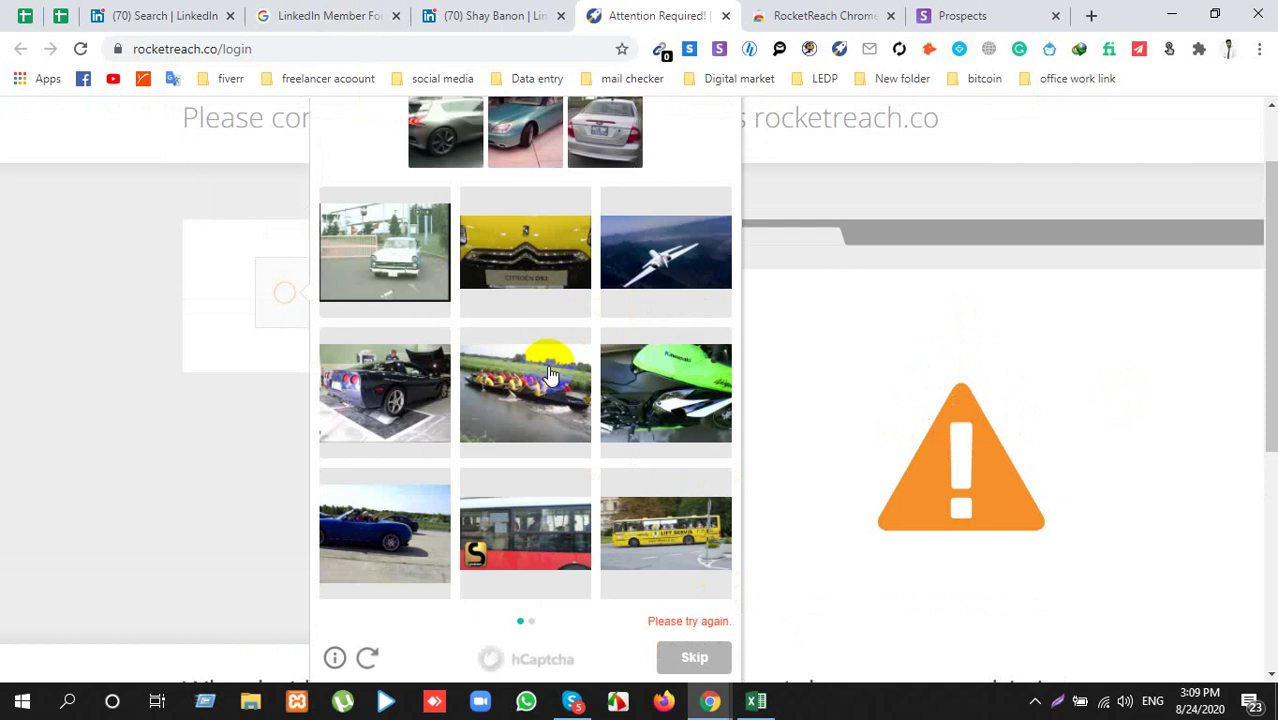
Step: Mark the old white car, black convertible and blue convertible on the first image page
click(414, 255)
click(418, 260)
click(410, 409)
click(400, 501)
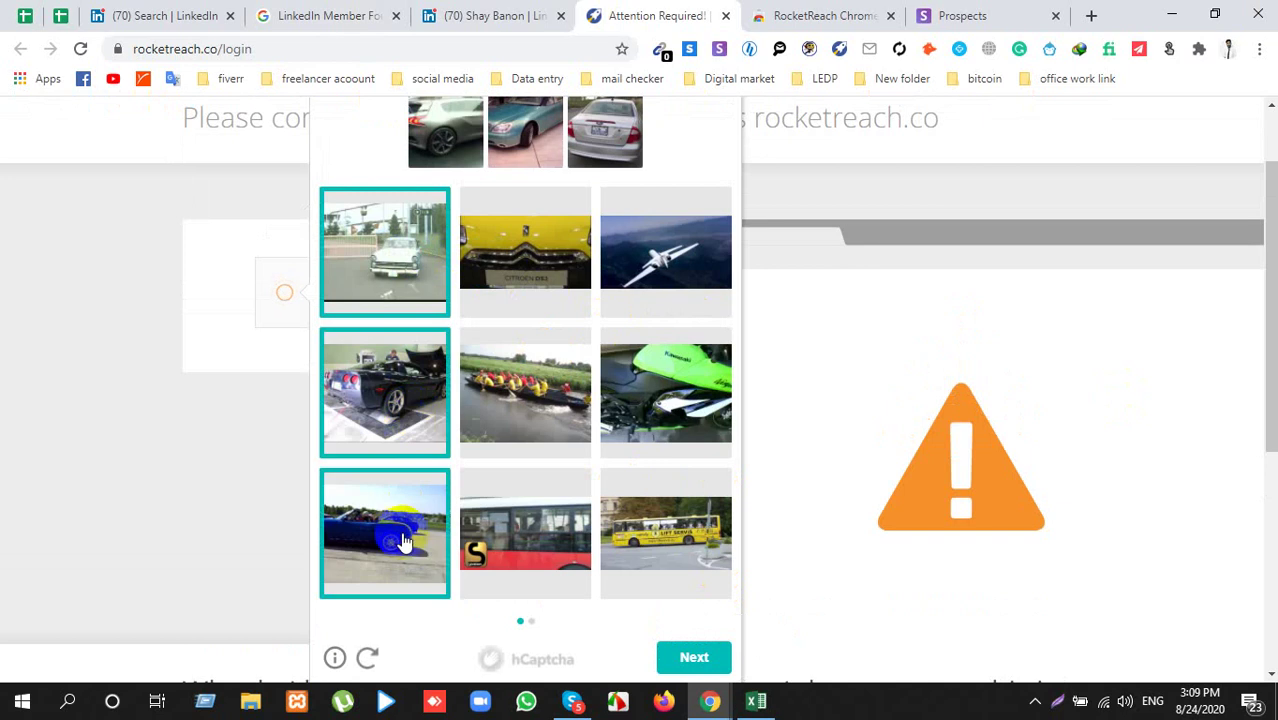
click(694, 660)
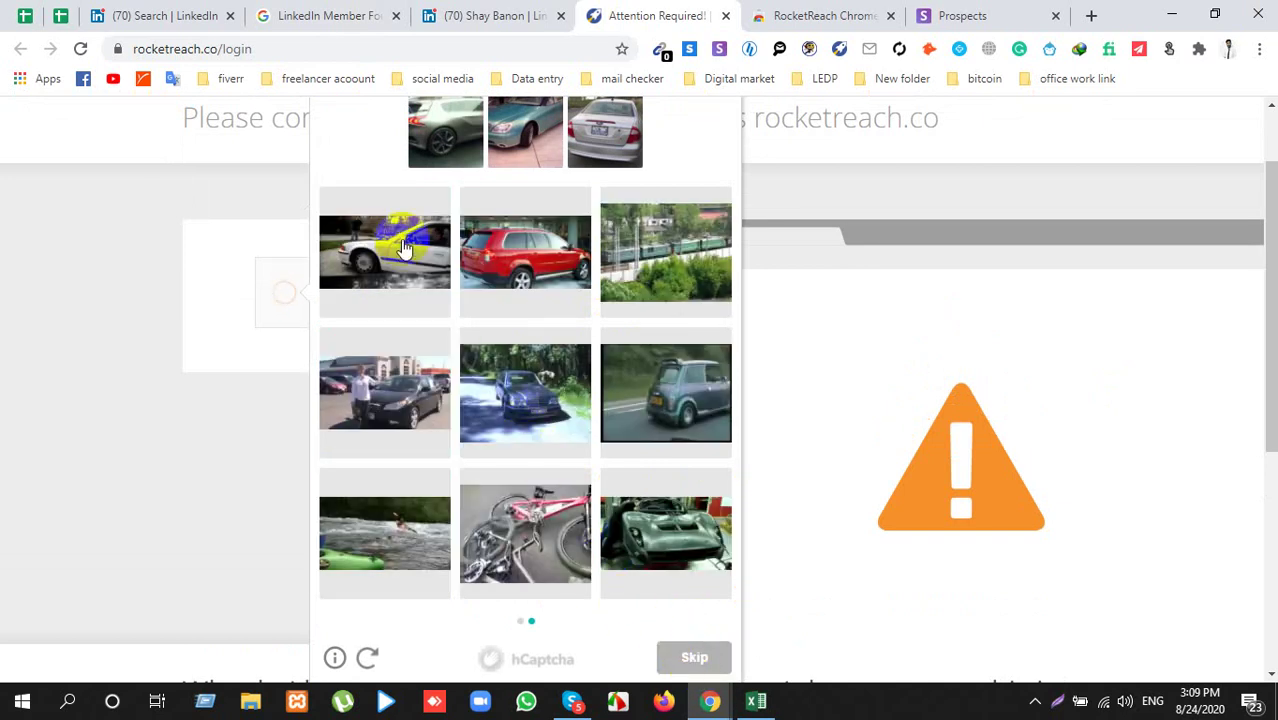
Step: Mark the black sedan, blue sedan and red car on page two and submit
click(380, 396)
click(535, 395)
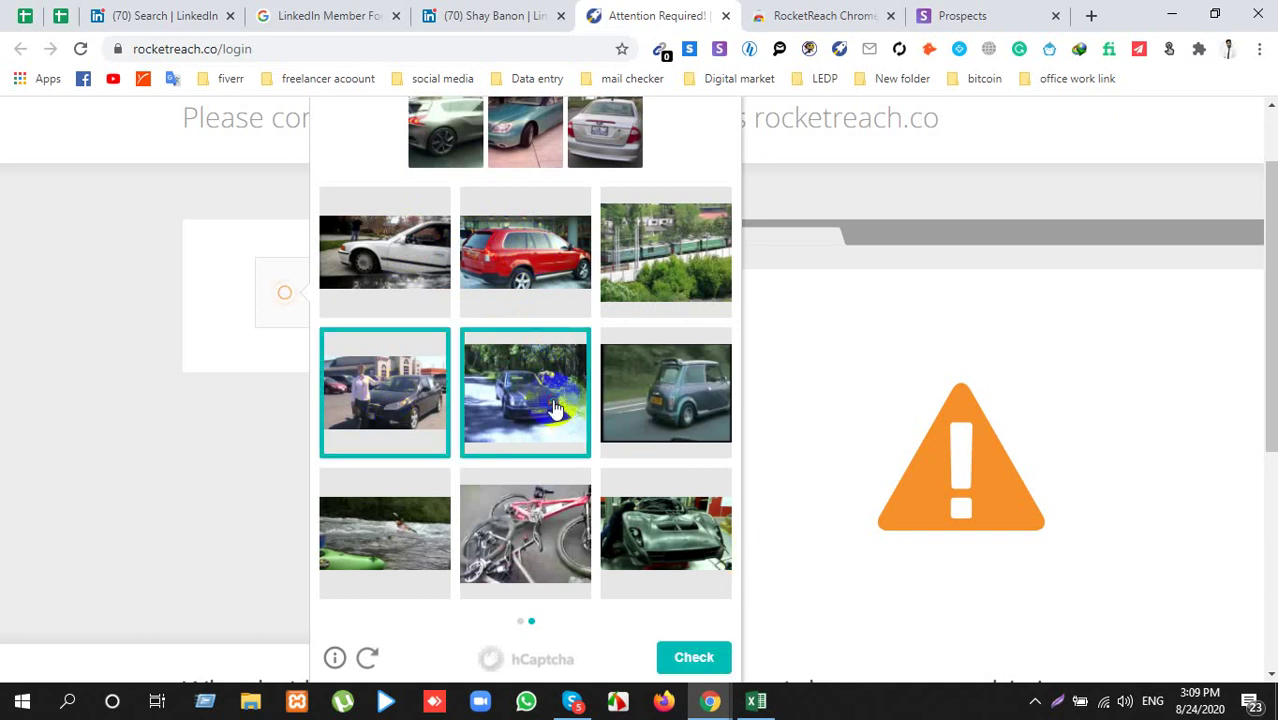
click(508, 257)
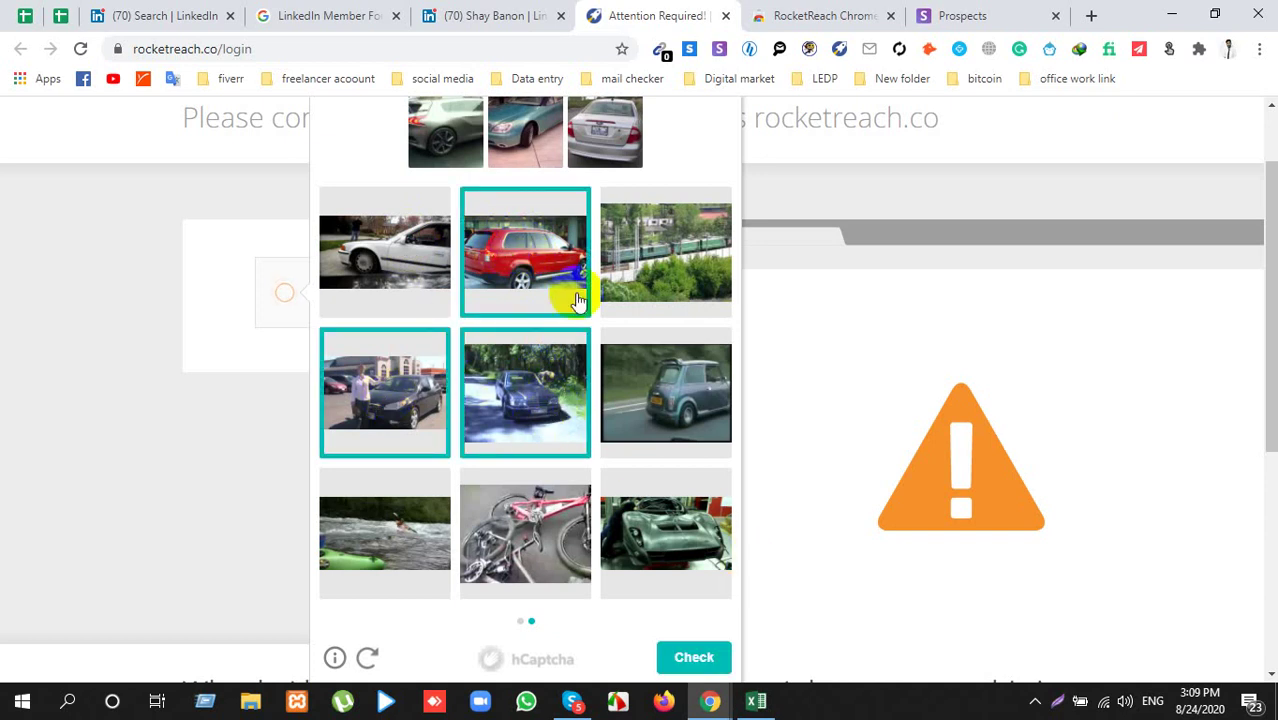
click(690, 660)
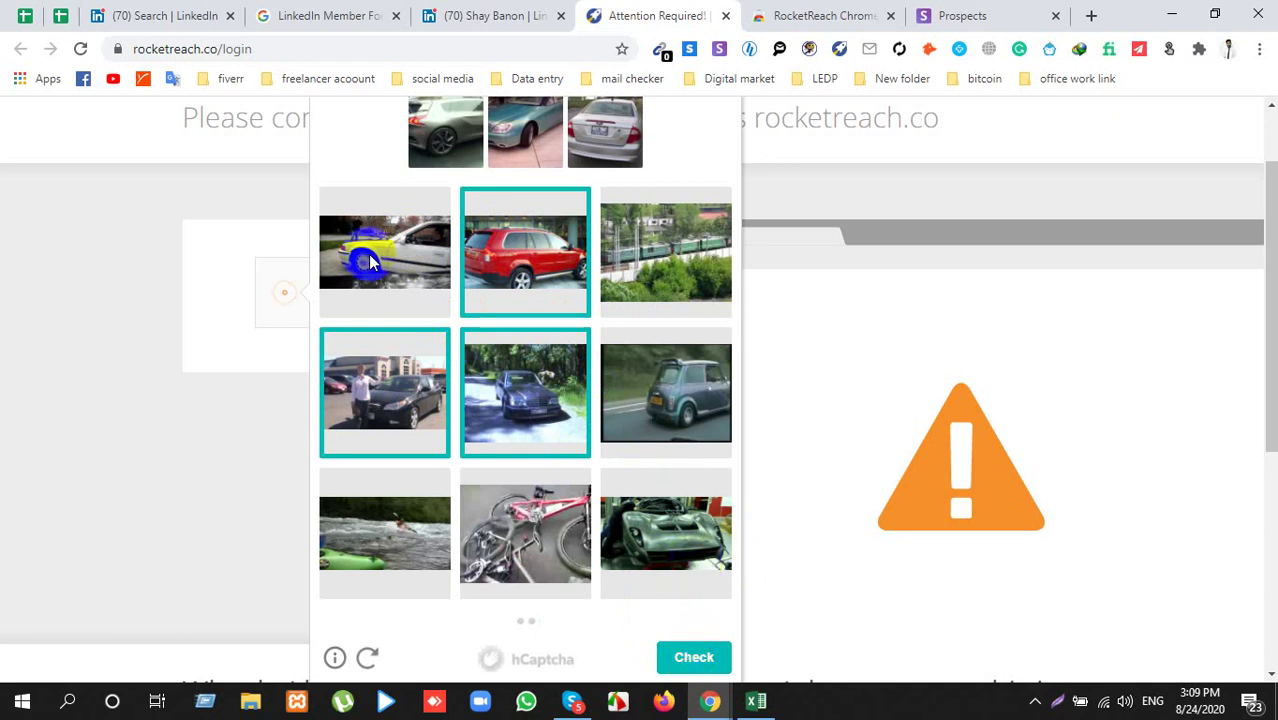
click(694, 658)
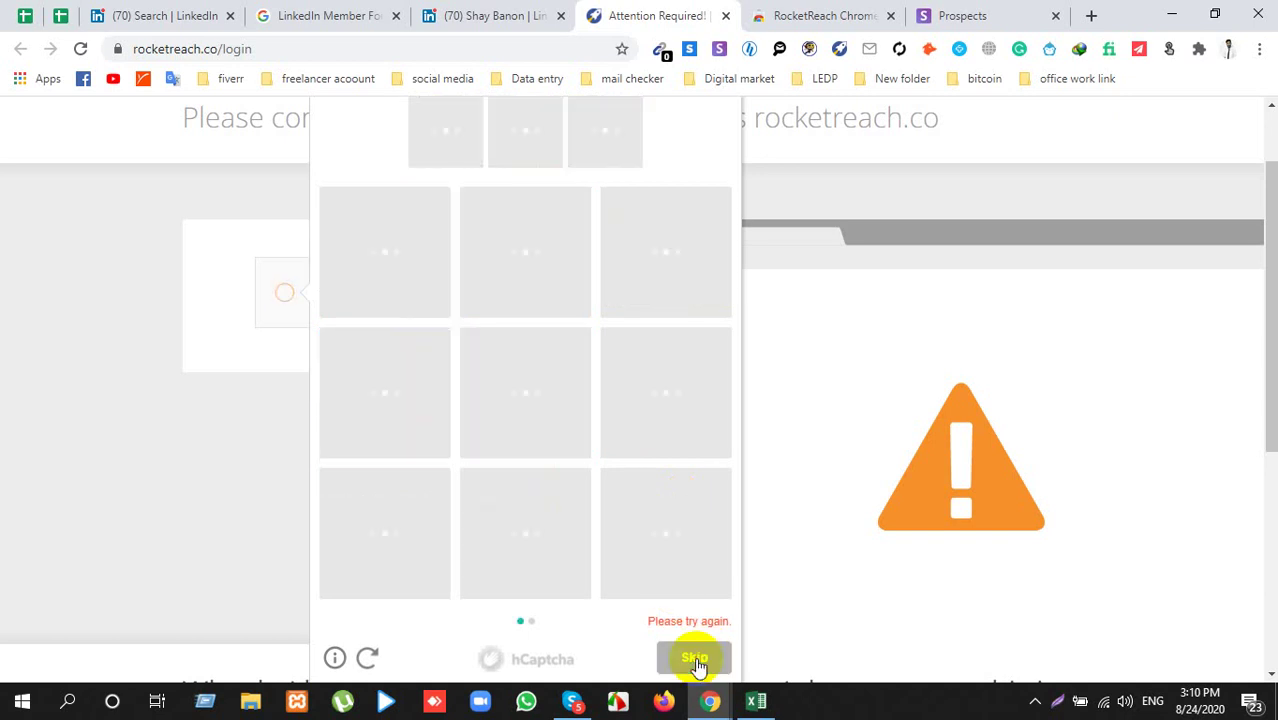
Step: Reload the RocketReach login page and restart the hCaptcha security check
click(83, 48)
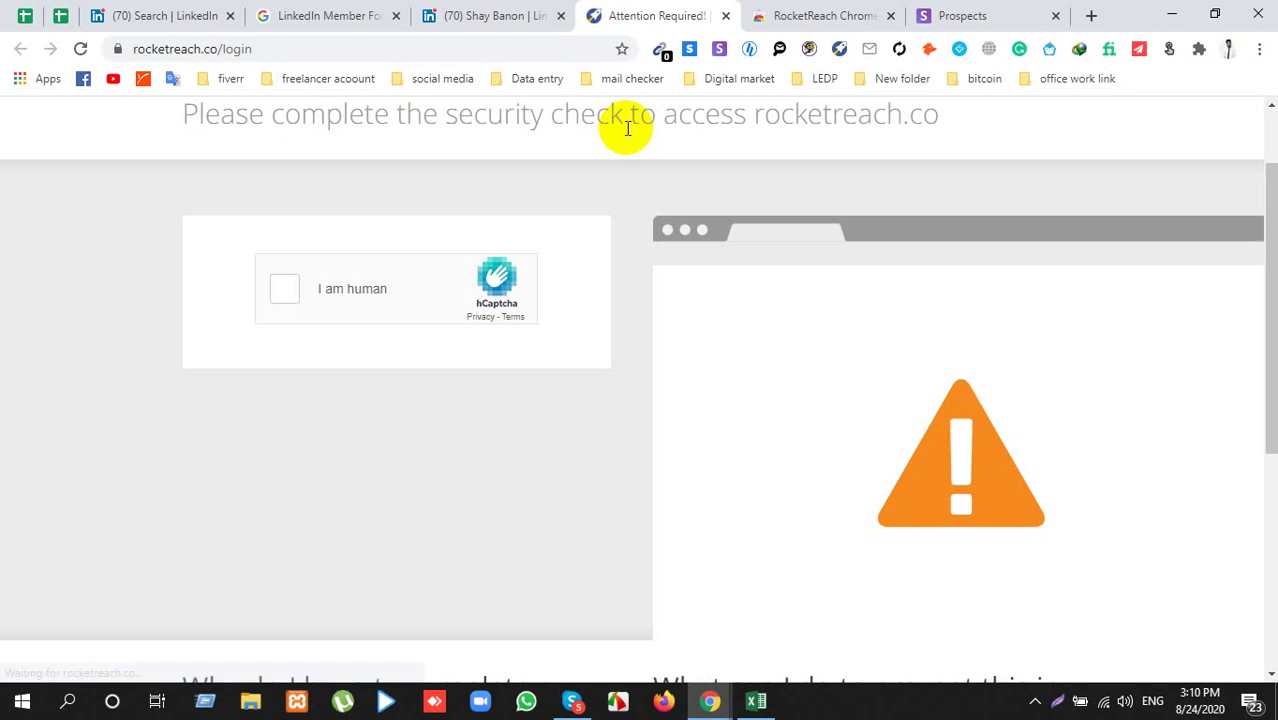
click(272, 289)
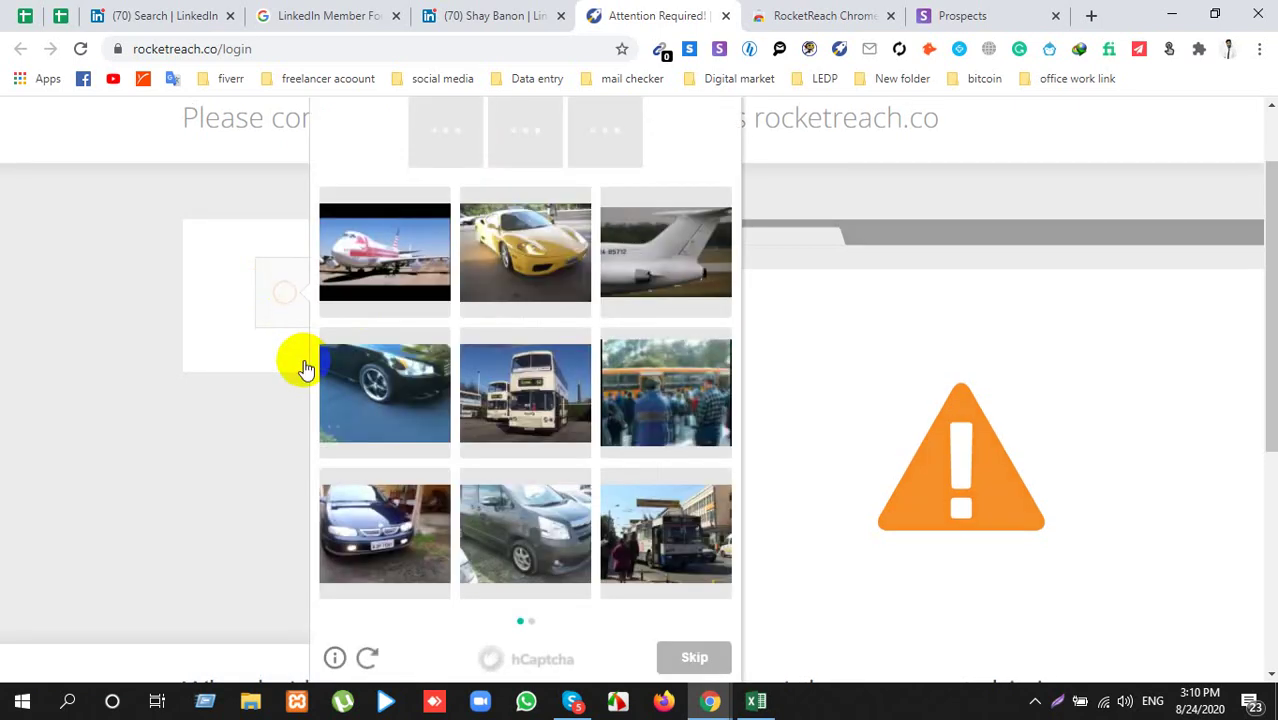
scroll(448, 400, up, 1)
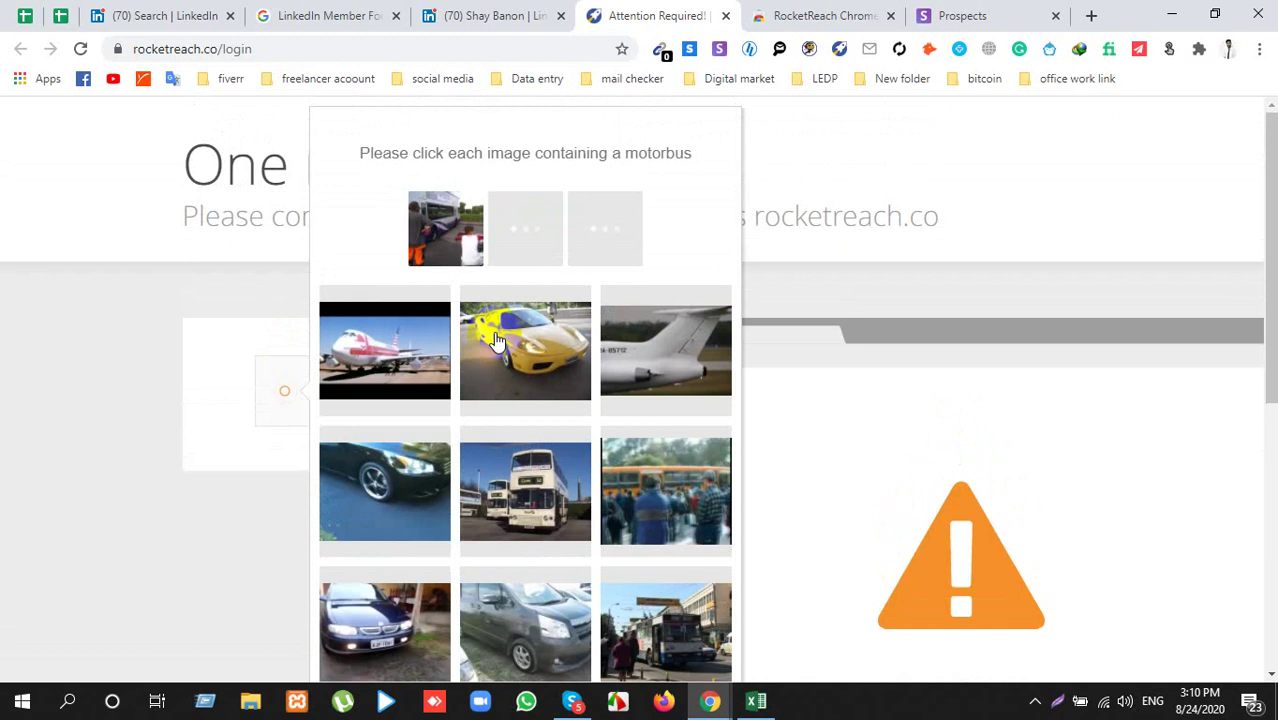
scroll(522, 494, down, 1)
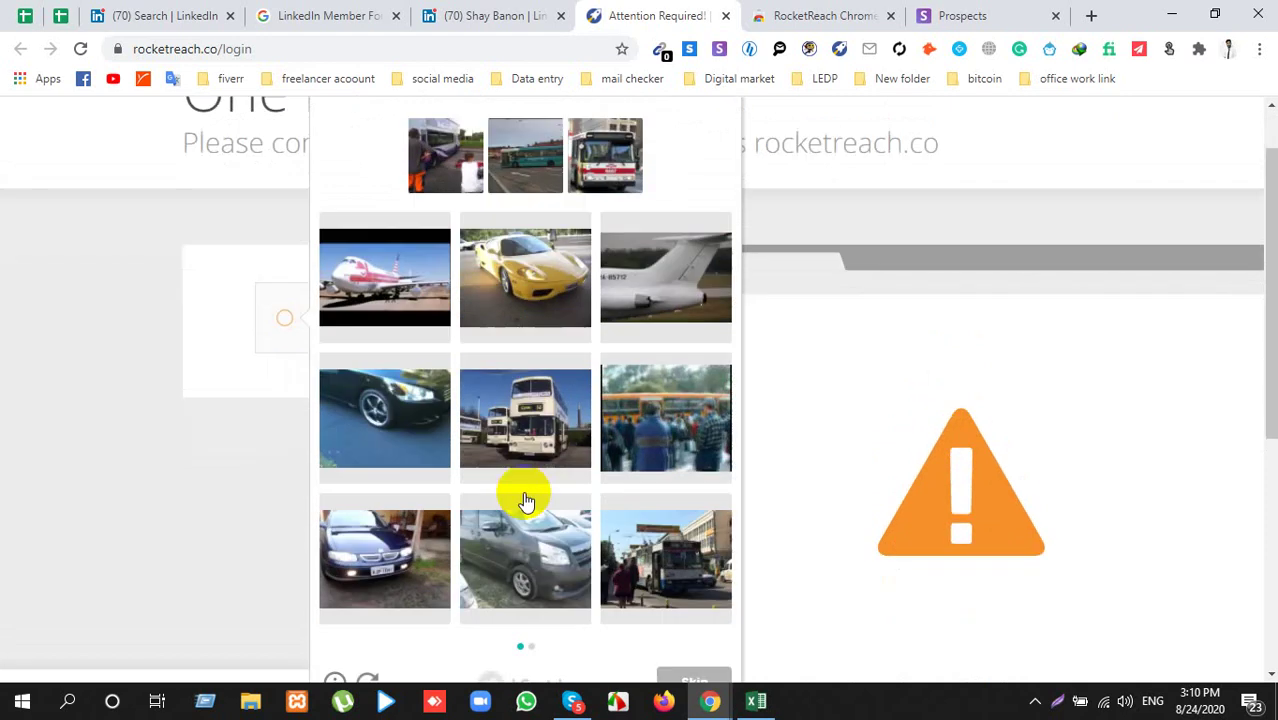
Step: Select the double-decker, school, green and other bus images on both pages and submit
click(534, 400)
click(654, 513)
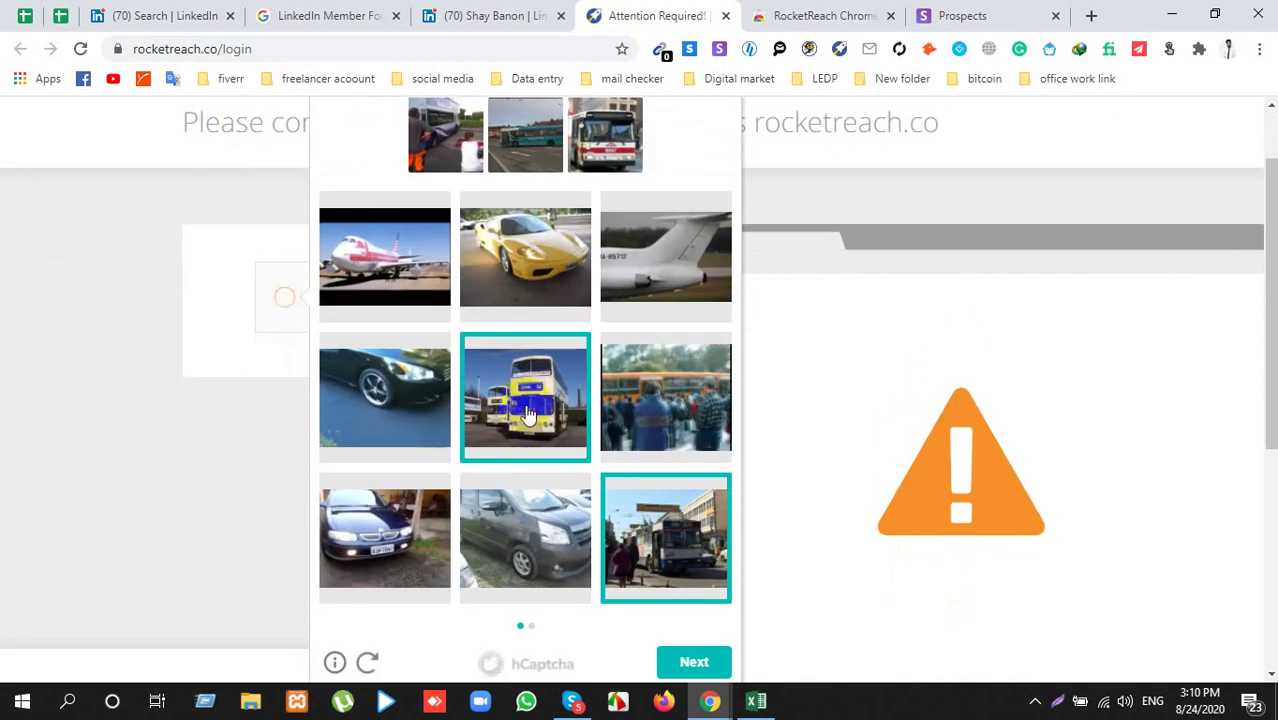
click(716, 440)
click(692, 662)
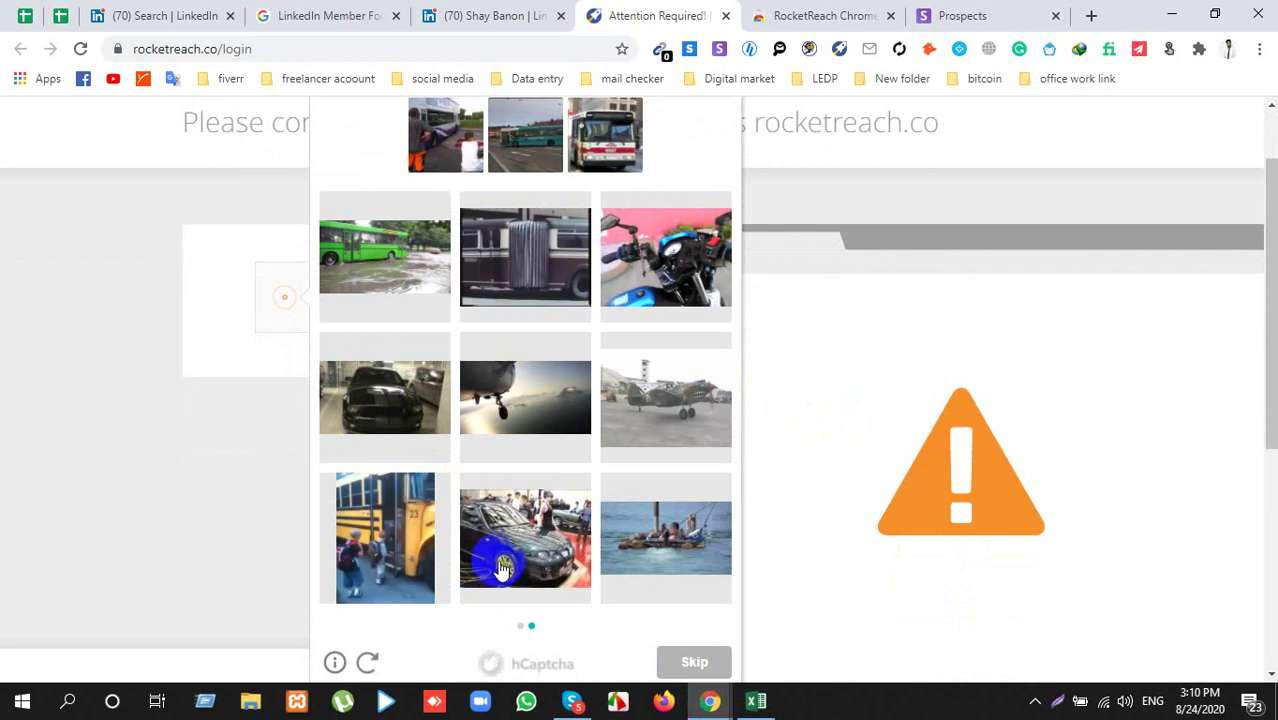
click(398, 548)
click(363, 244)
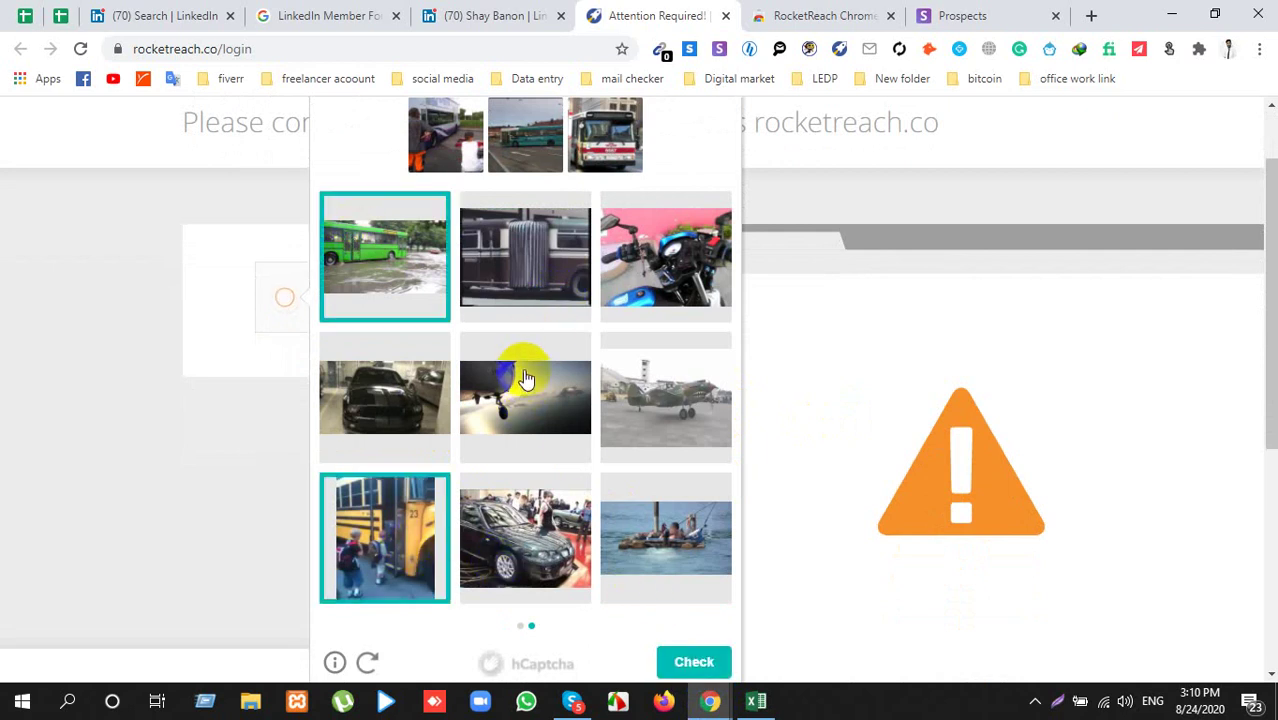
click(540, 245)
click(666, 658)
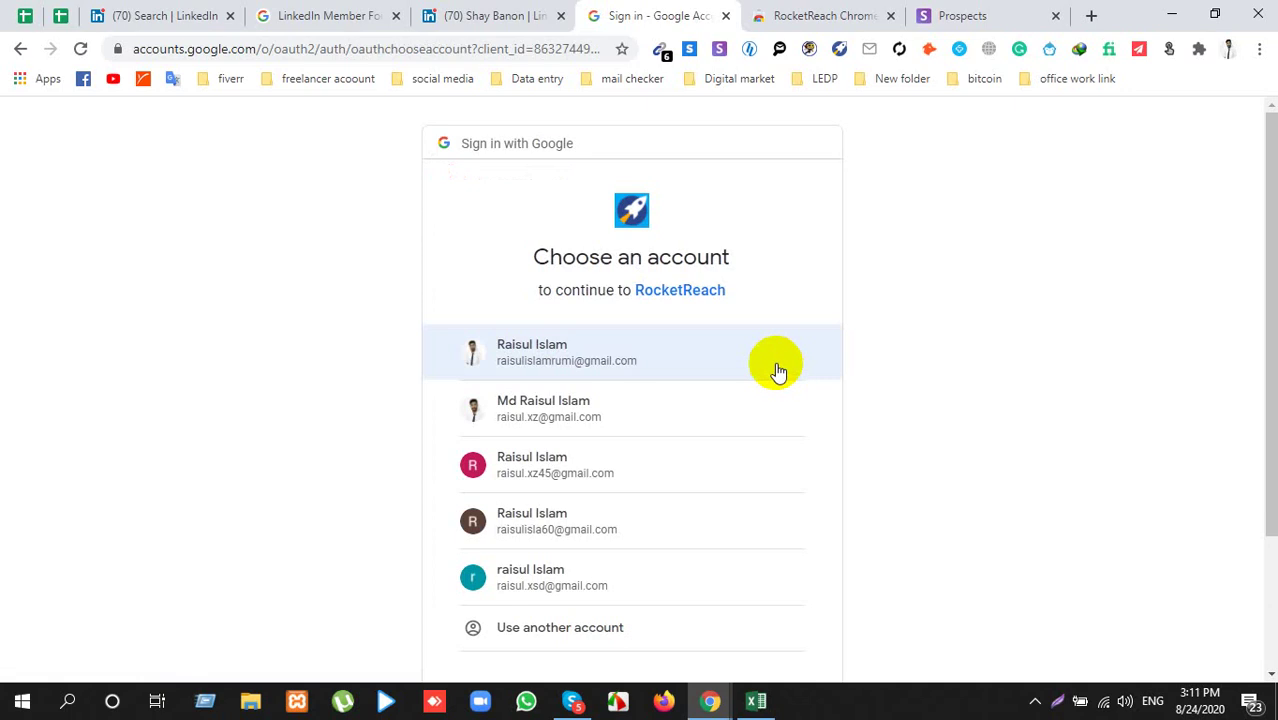
Step: Sign in to RocketReach with the first Google account
click(778, 370)
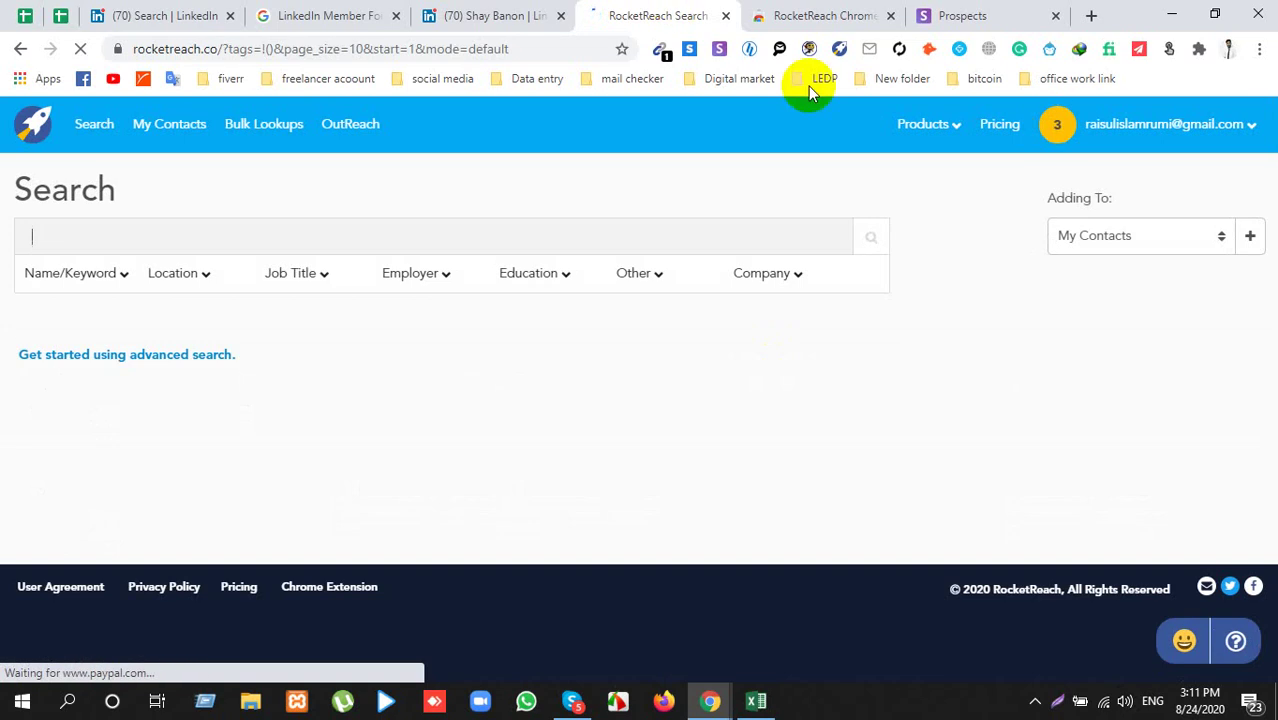
click(1062, 130)
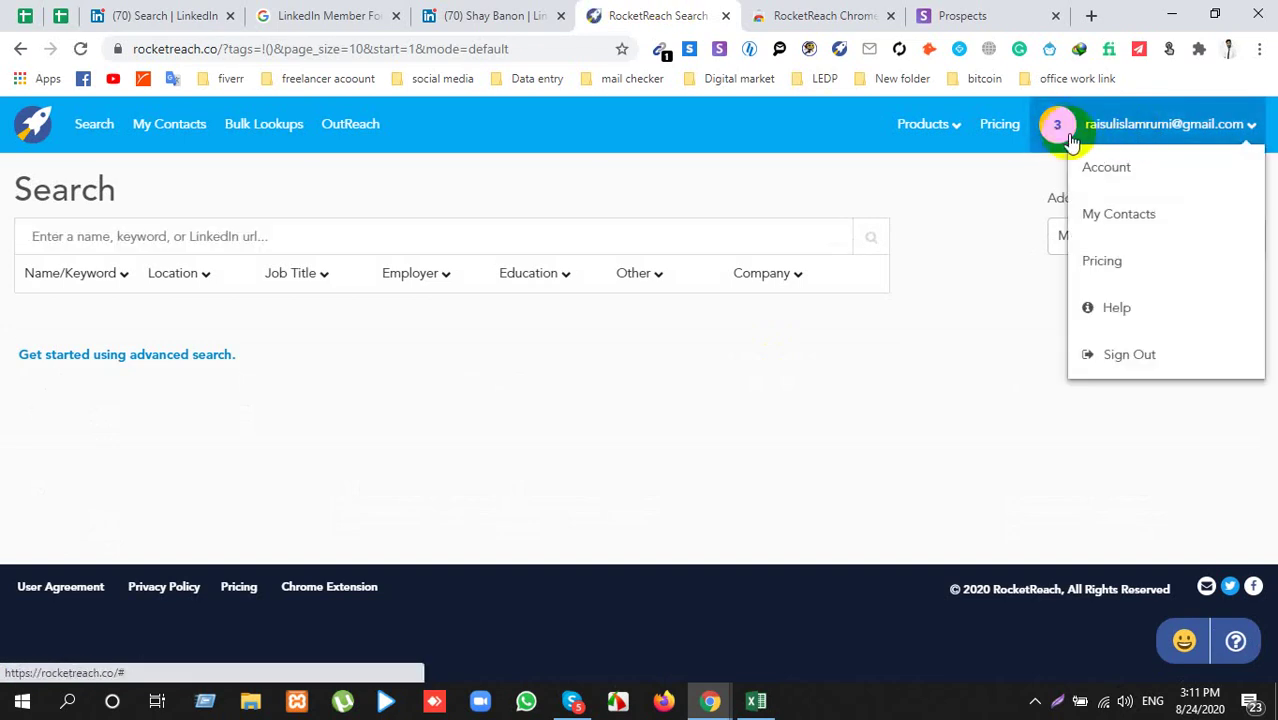
click(593, 370)
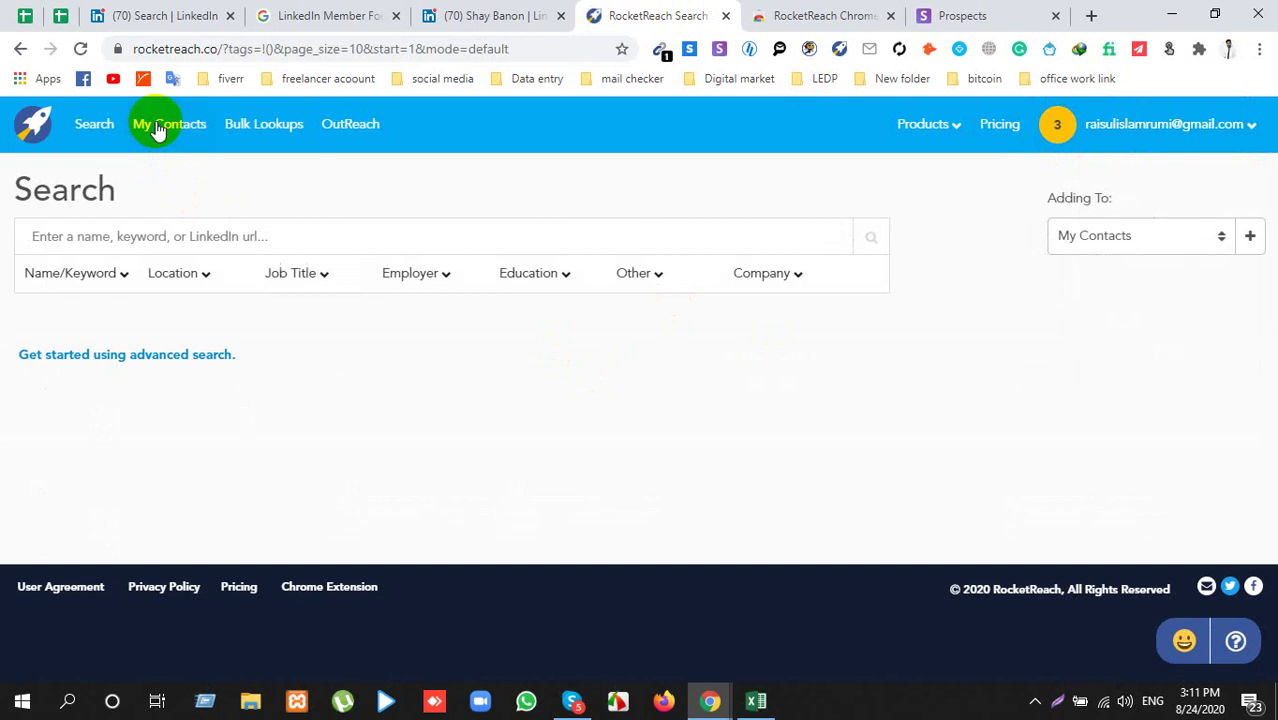
Step: Open RocketReach's Pricing page in a new tab and view it
right_click(985, 124)
click(992, 134)
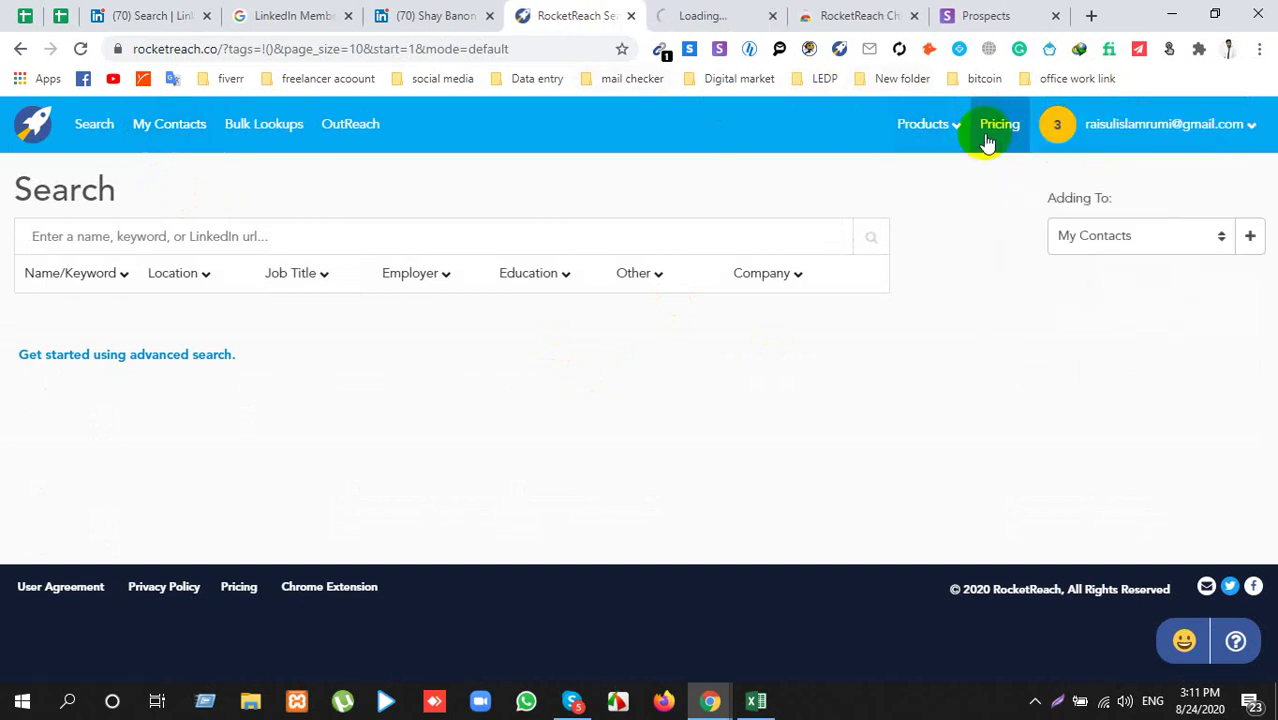
click(699, 12)
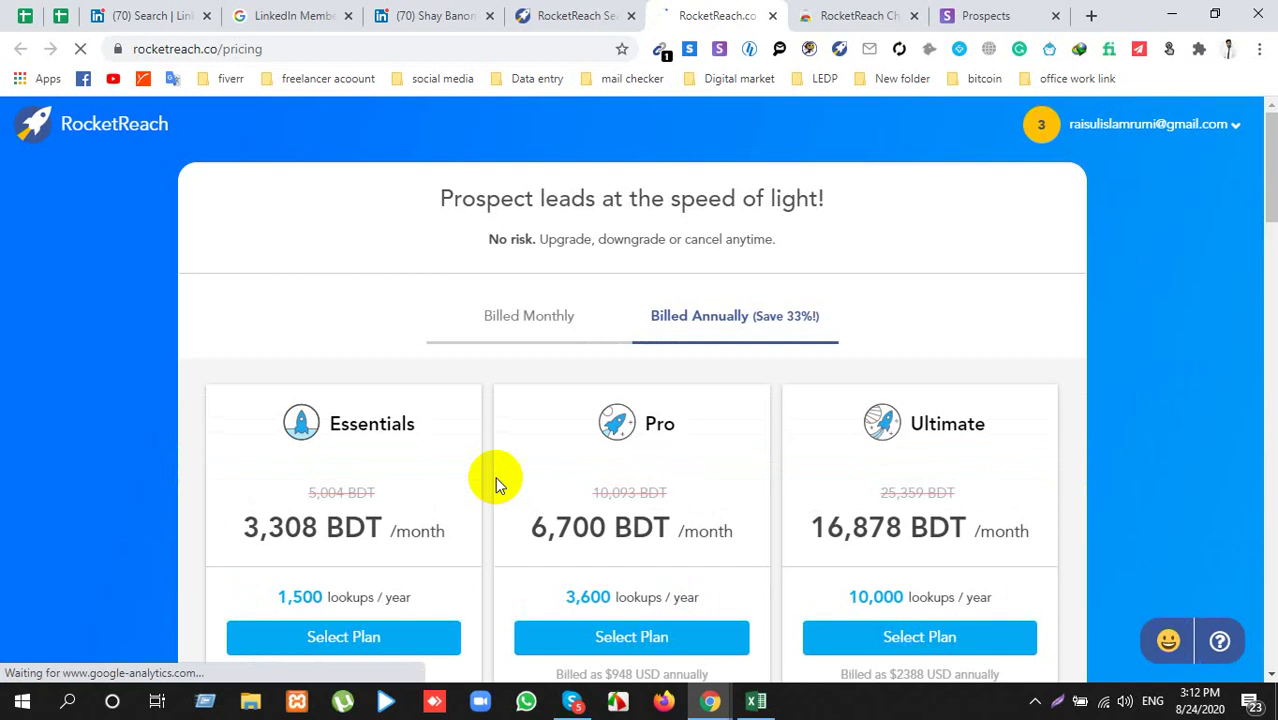
Step: Review the Essentials, Pro and Ultimate annual BDT plans, then go back to RocketReach Search
scroll(494, 476, down, 2)
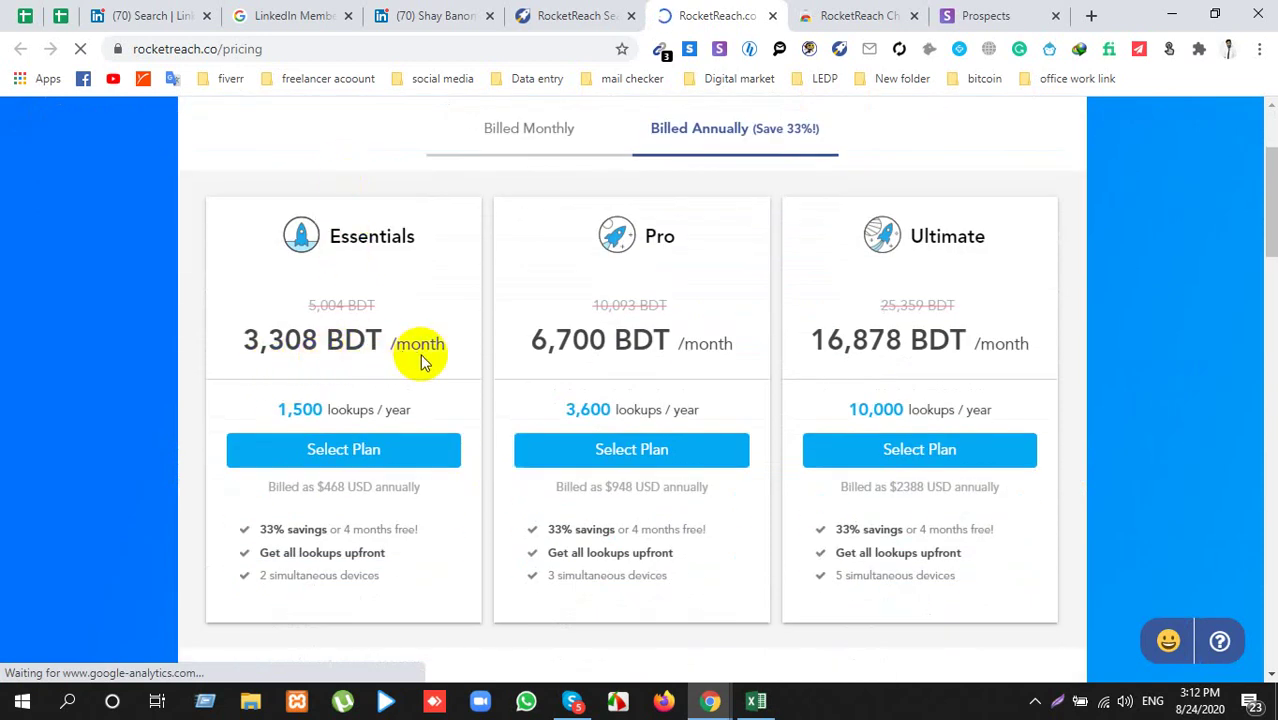
click(279, 411)
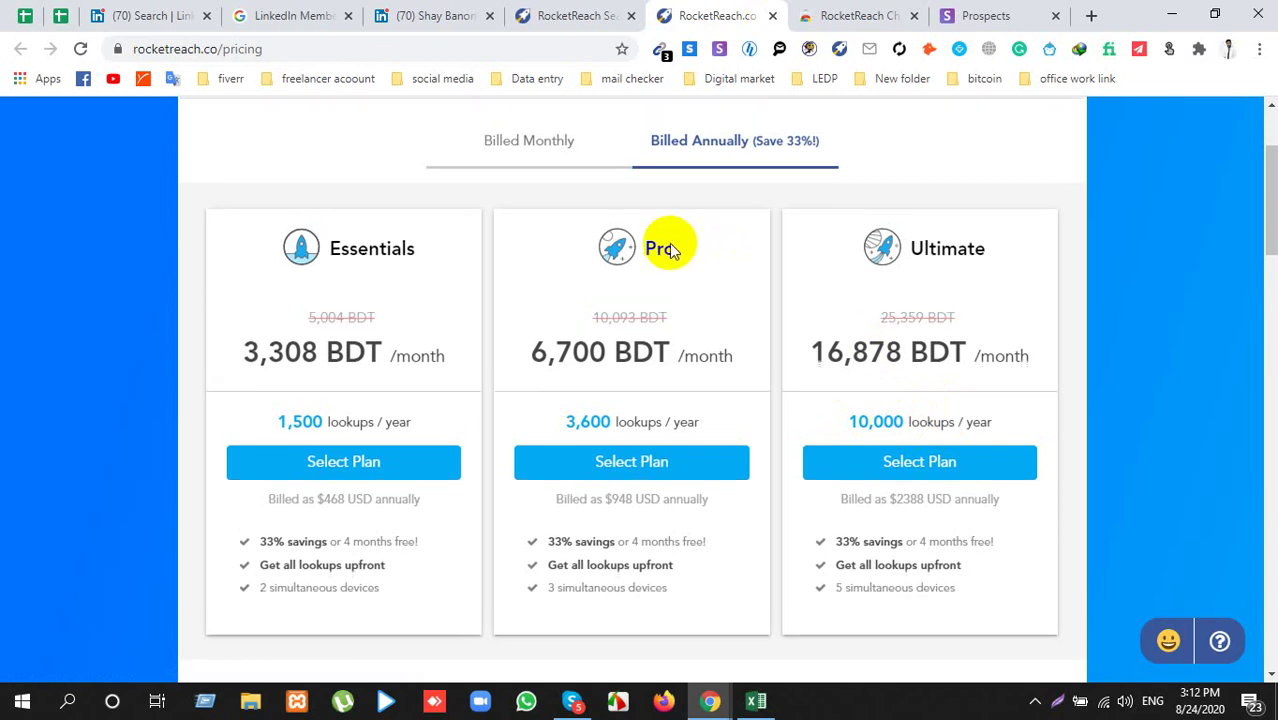
scroll(620, 290, up, 2)
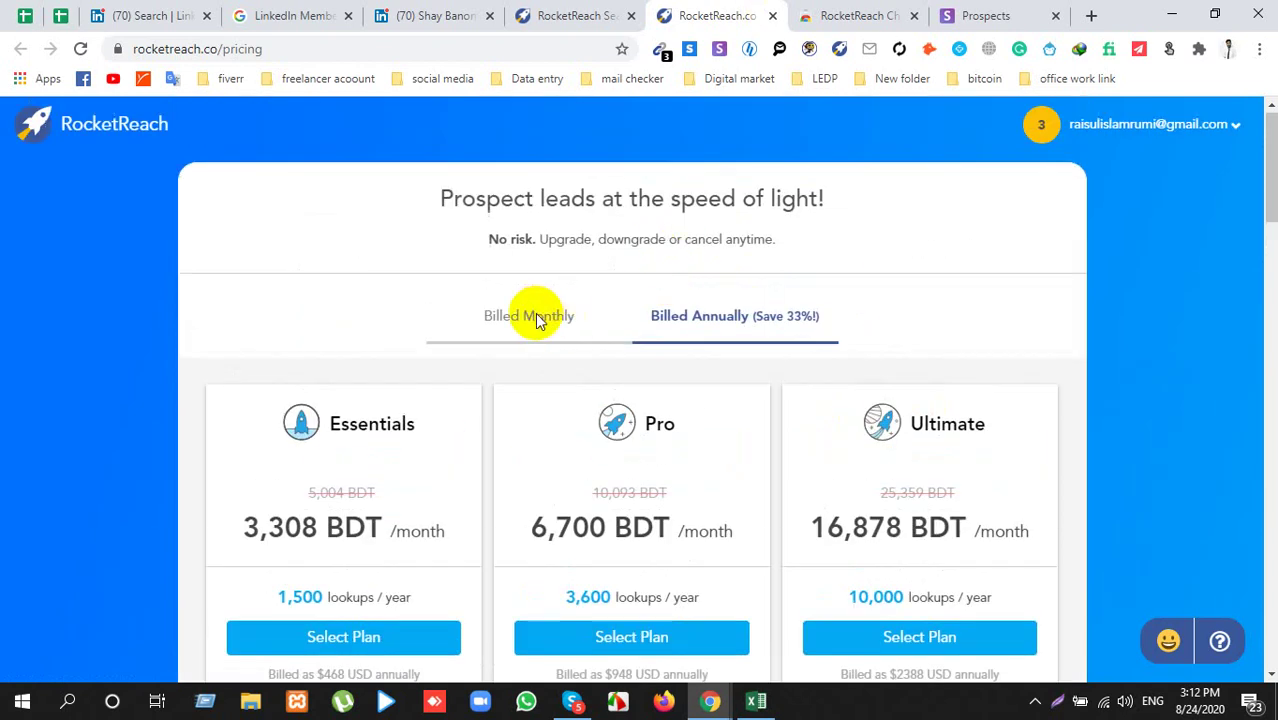
scroll(531, 320, down, 3)
click(551, 12)
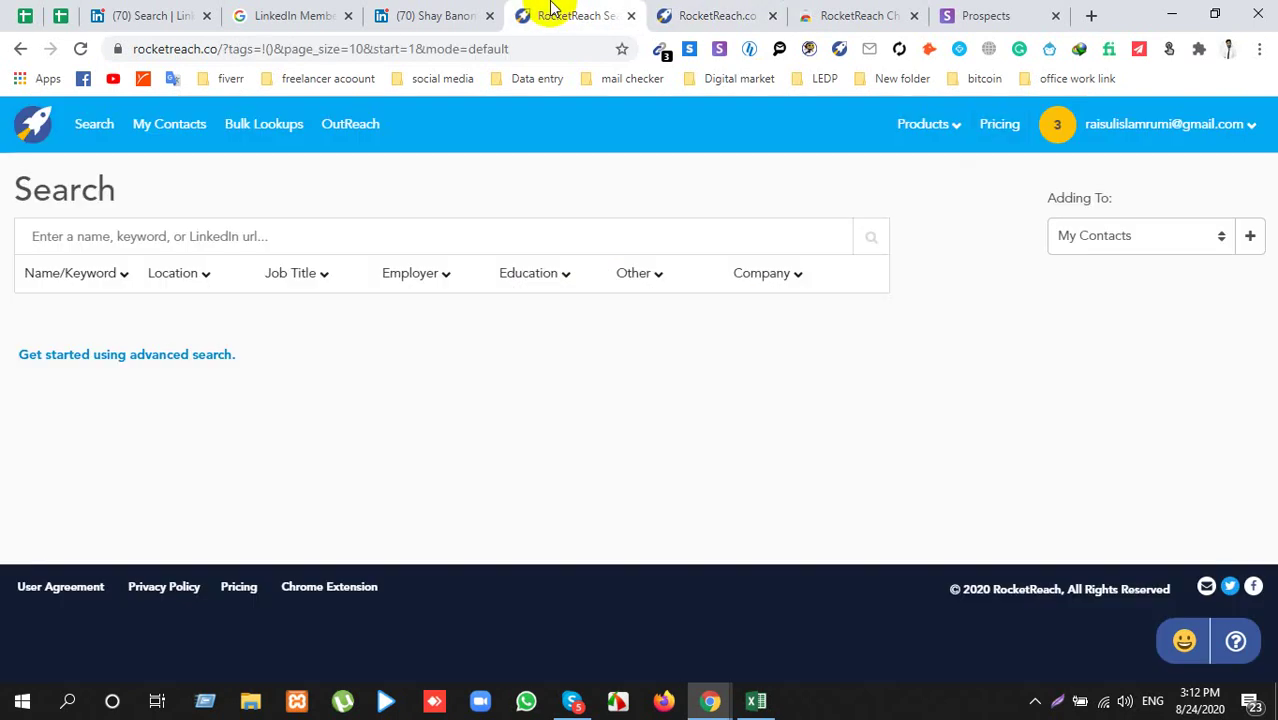
Step: Open the RocketReach extension's Chrome Web Store page and look it over
right_click(842, 48)
click(866, 77)
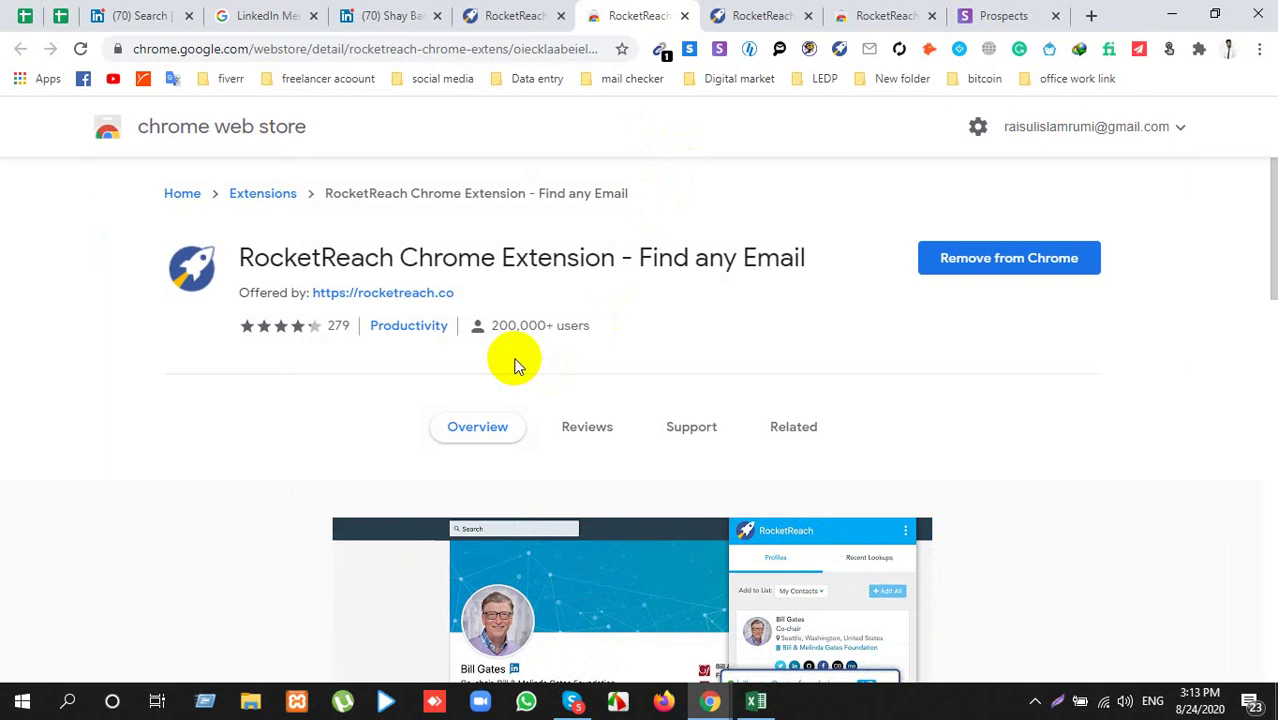
scroll(514, 366, down, 4)
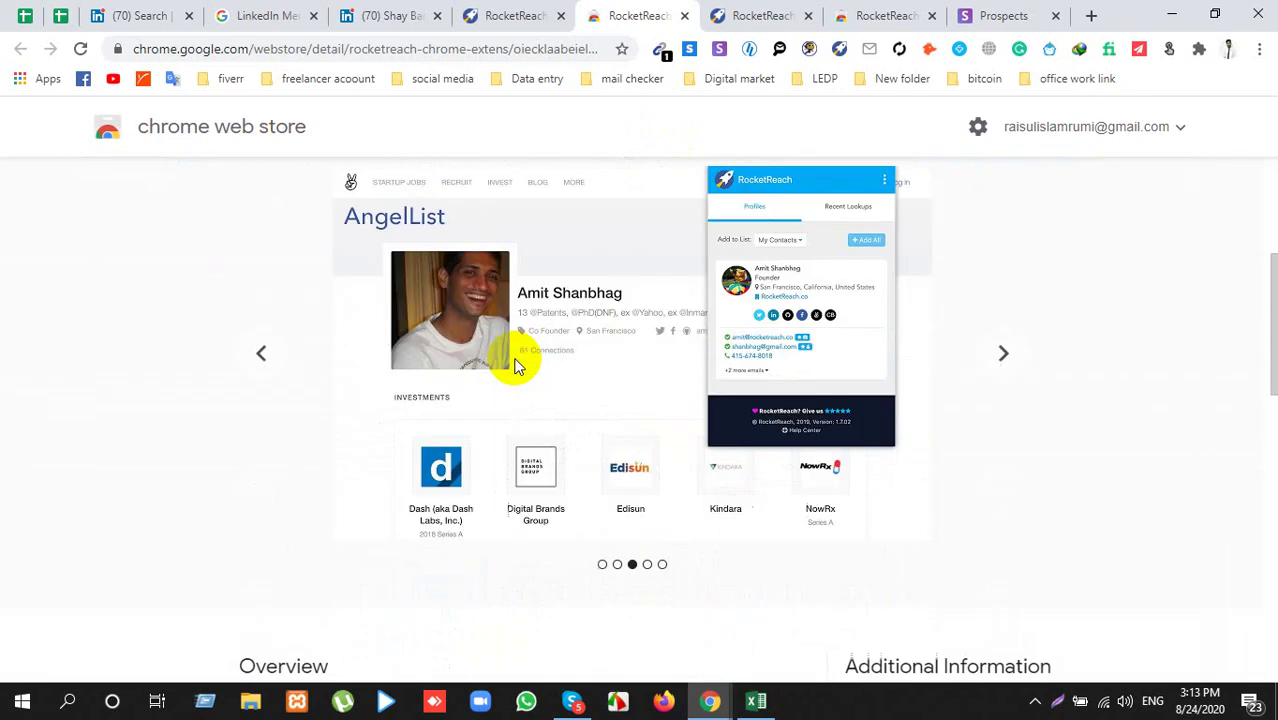
Step: Close the leftover RocketReach tabs and return to the Elastic founder's LinkedIn profile
click(684, 16)
click(688, 16)
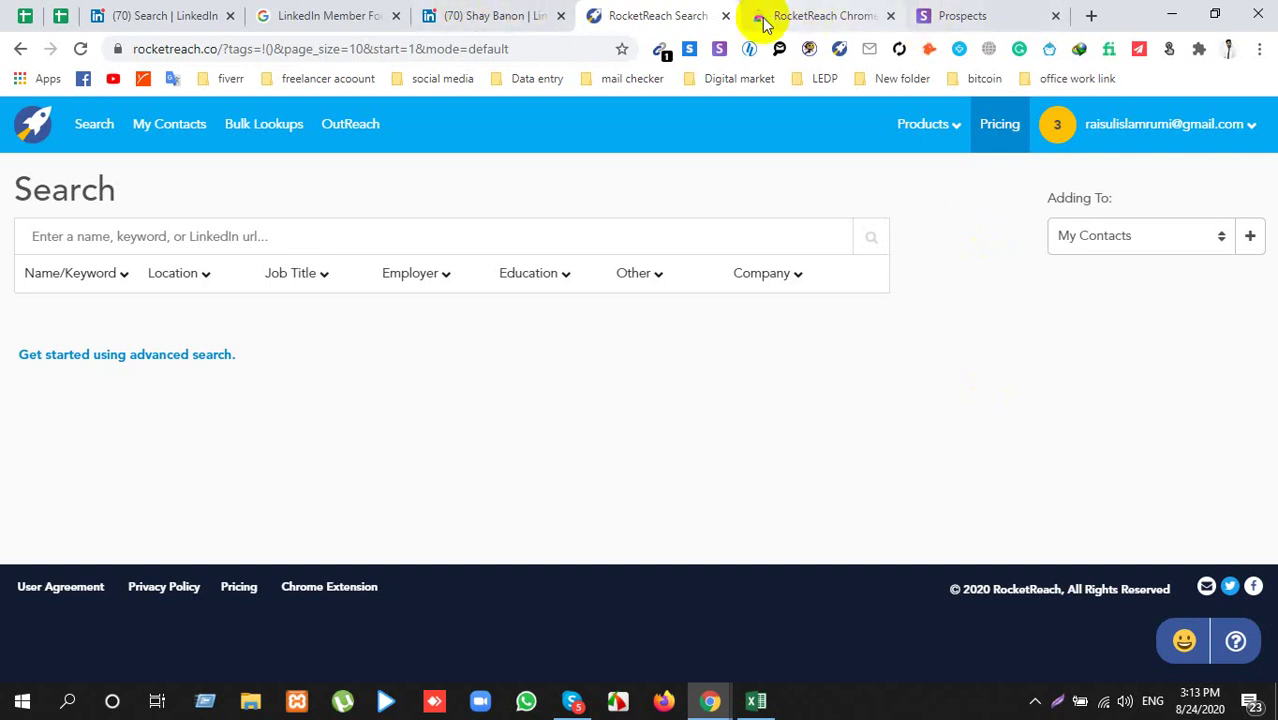
click(726, 16)
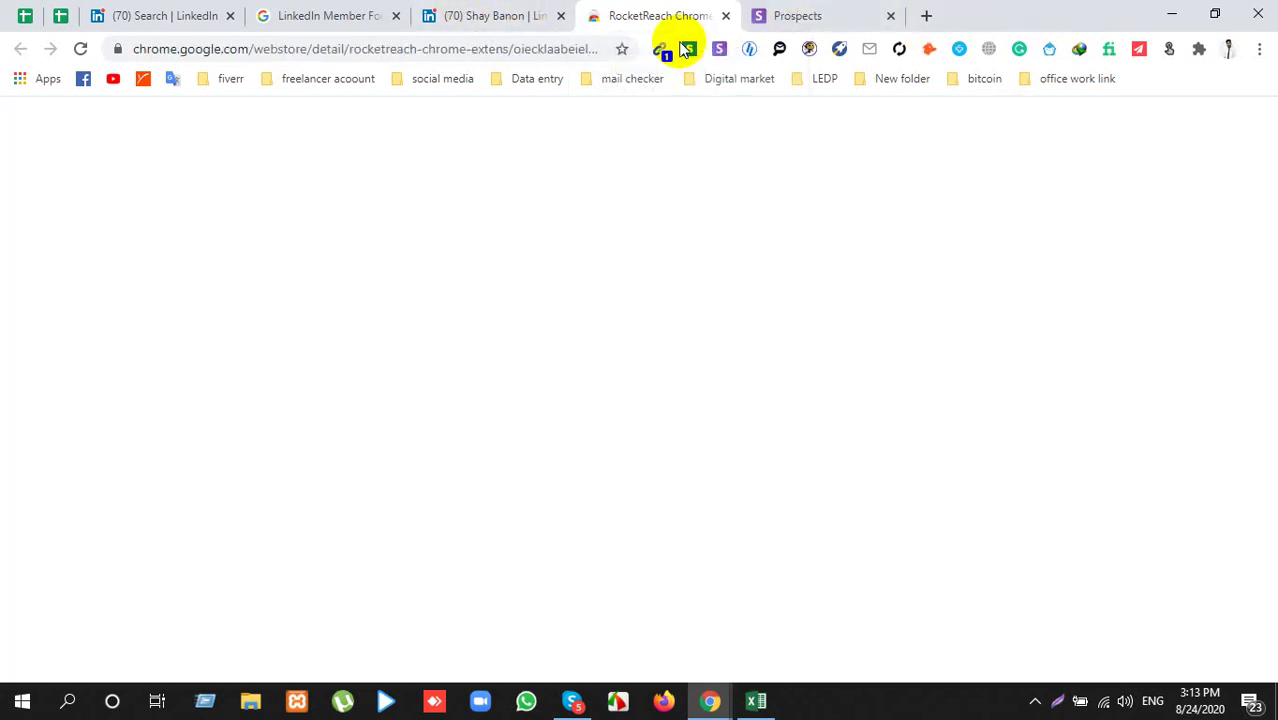
click(505, 15)
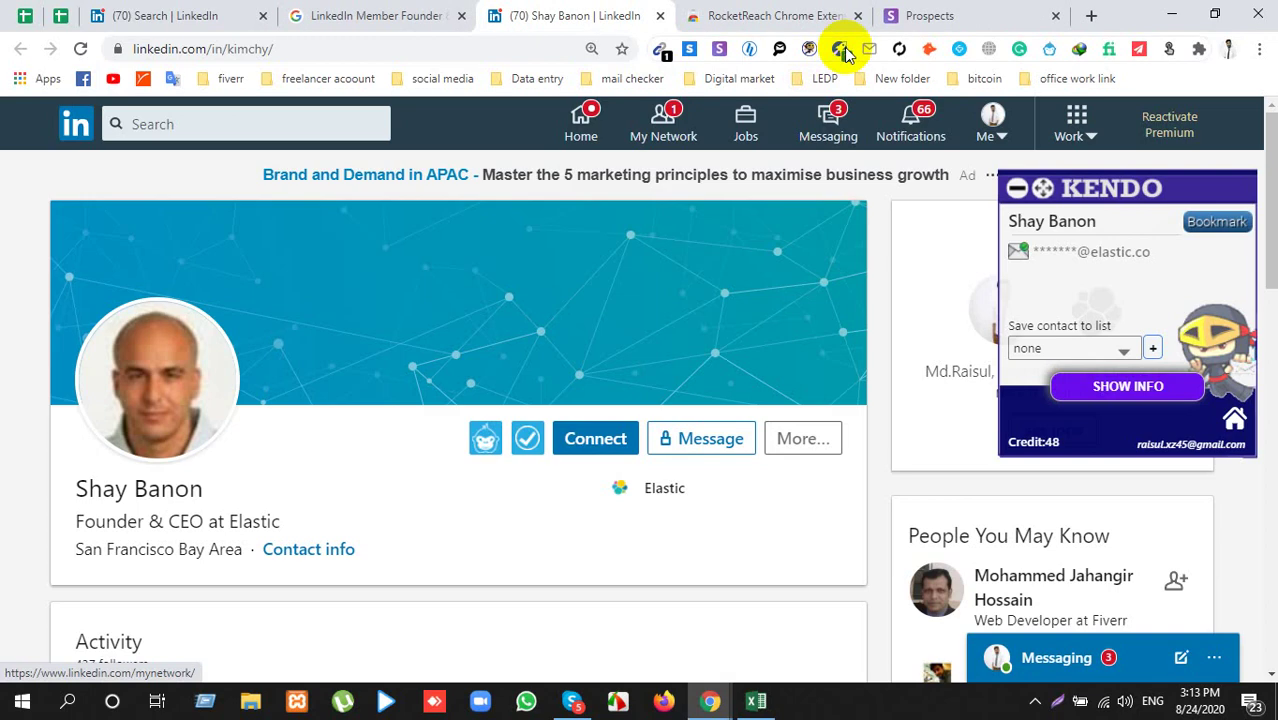
Step: Run a RocketReach lookup on the profile and expand the five additional email addresses
click(841, 50)
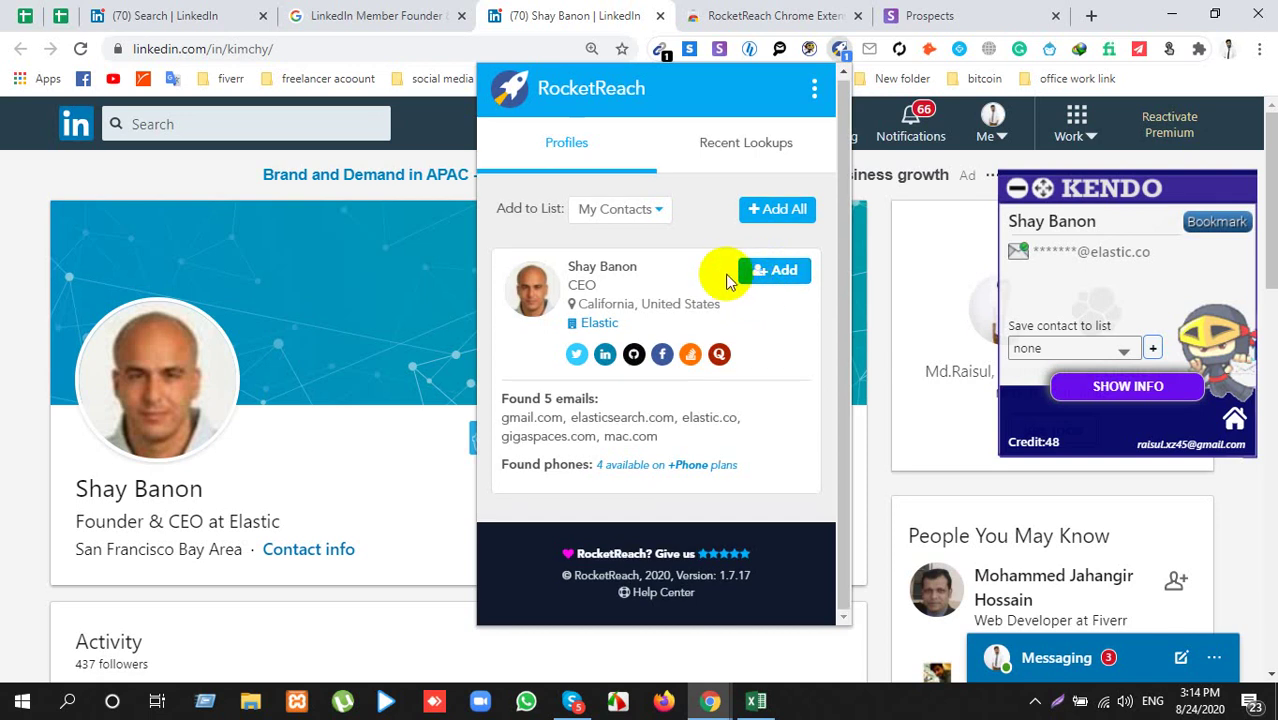
click(730, 279)
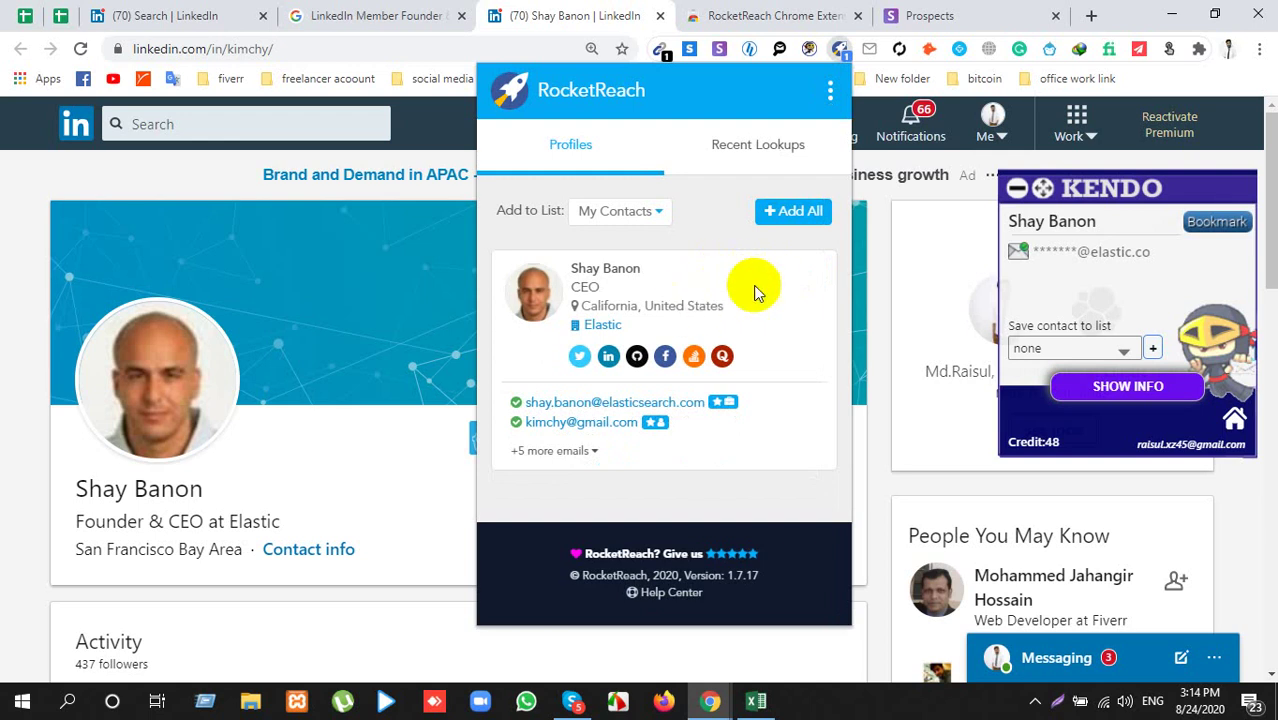
click(579, 451)
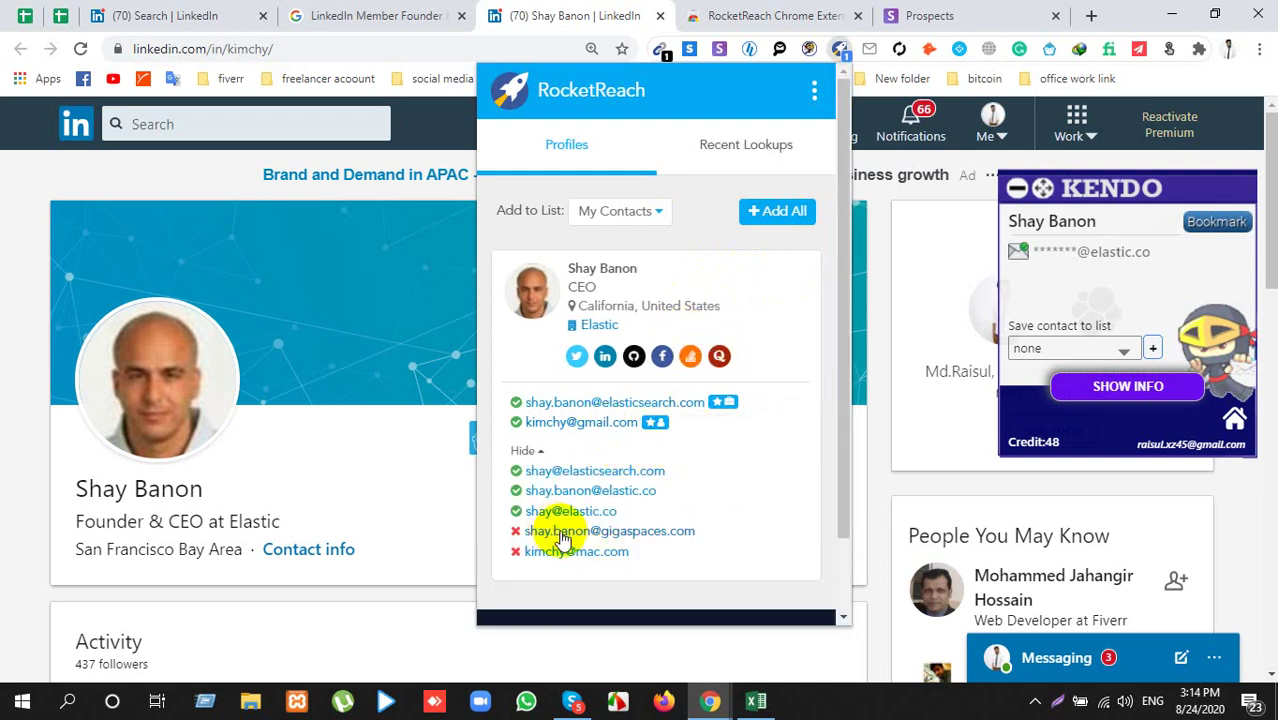
mouse_move(563, 555)
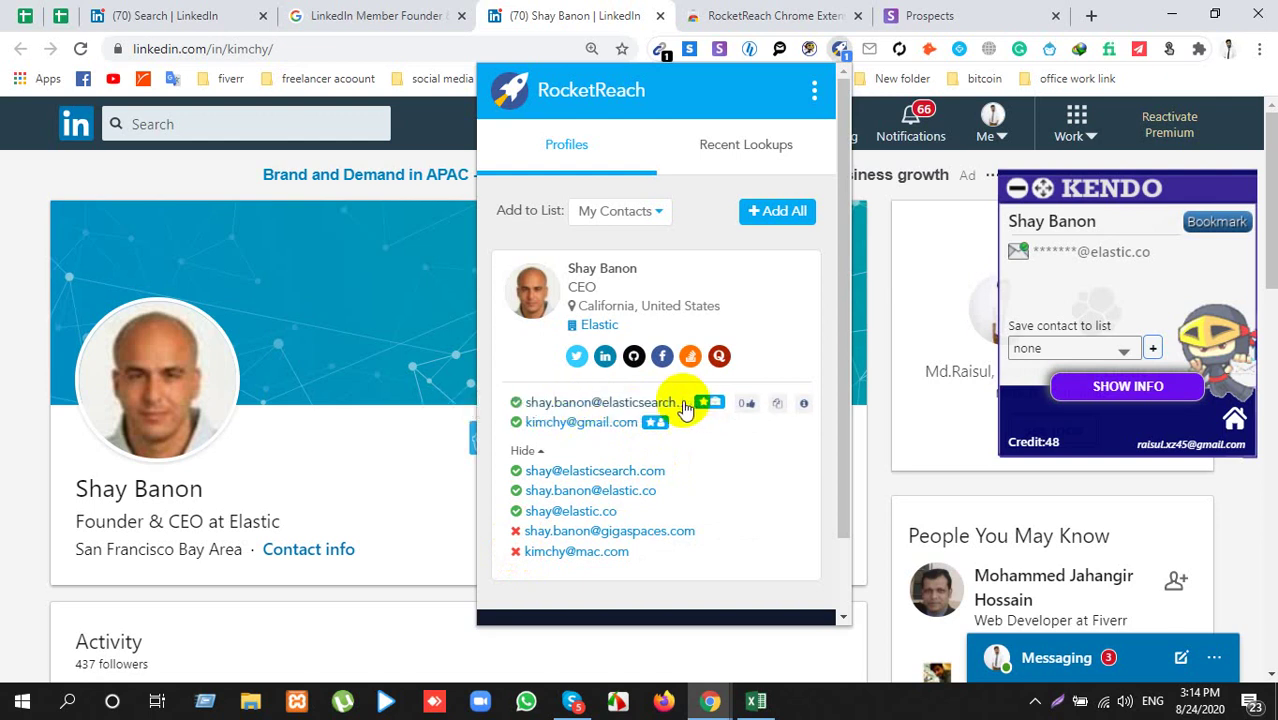
Step: Copy the personal gmail.com address and switch back to the Excel lead sheet
drag(685, 406, 646, 401)
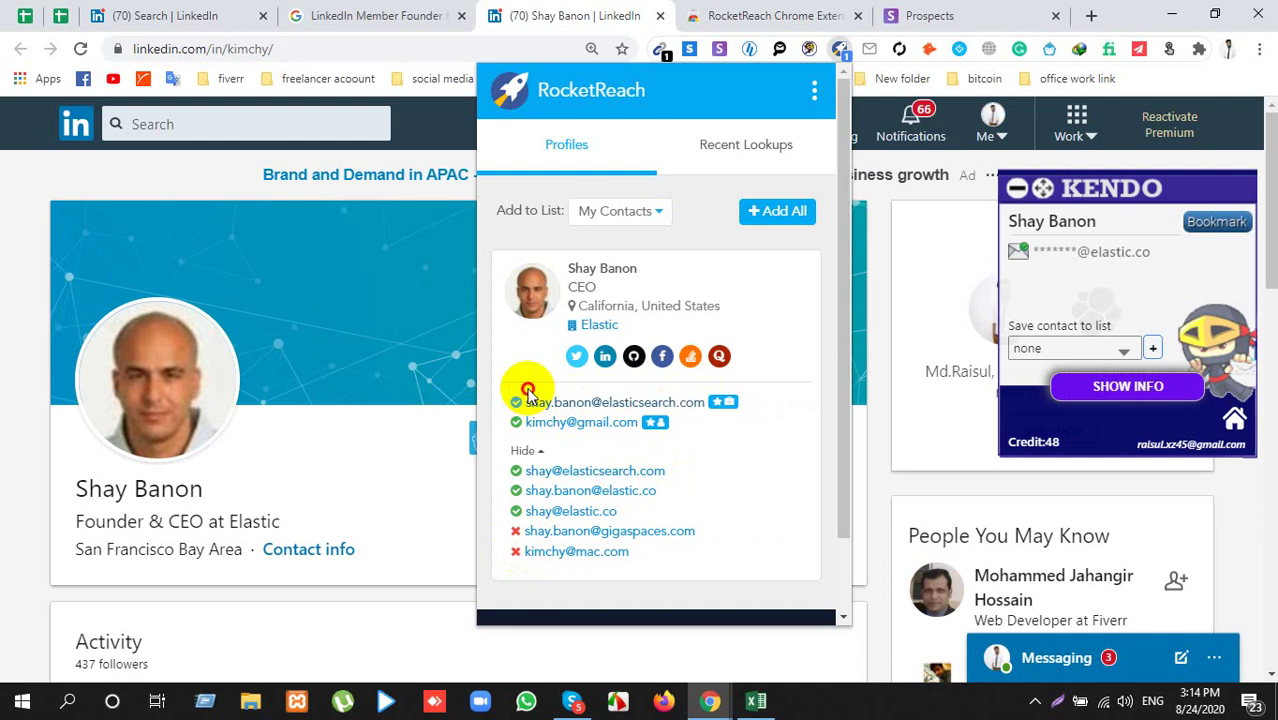
drag(524, 401, 679, 407)
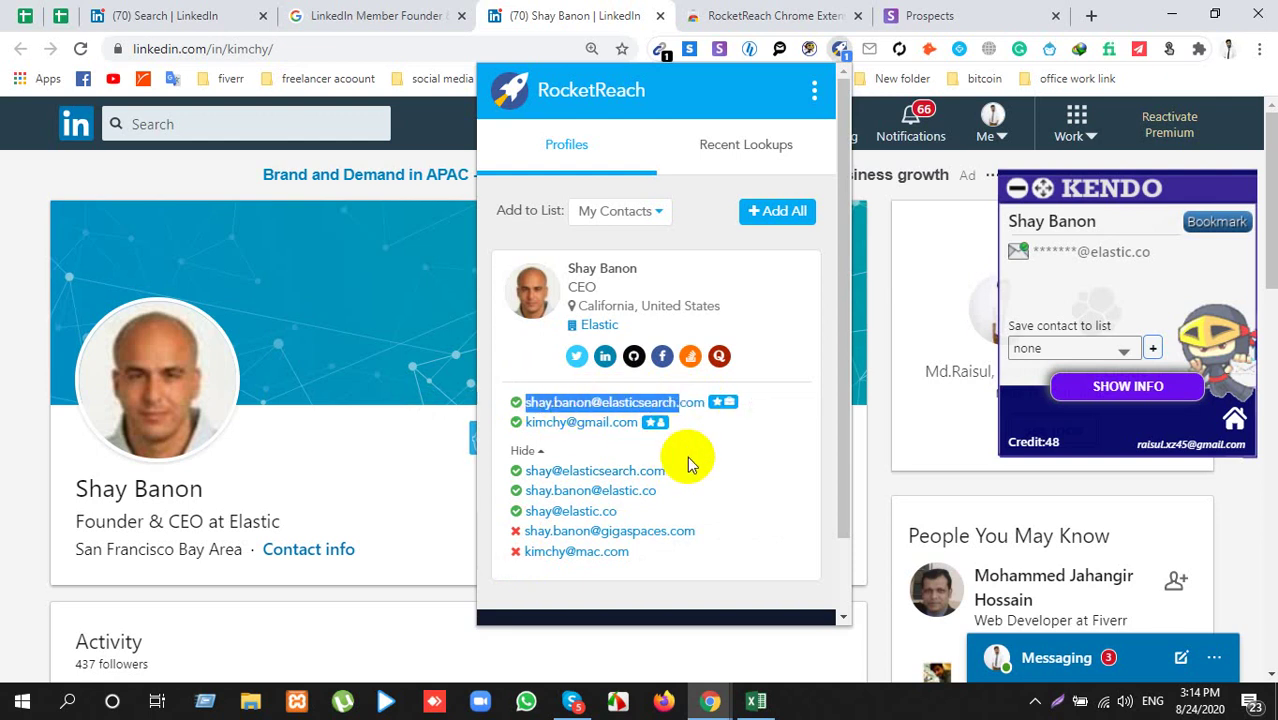
click(597, 423)
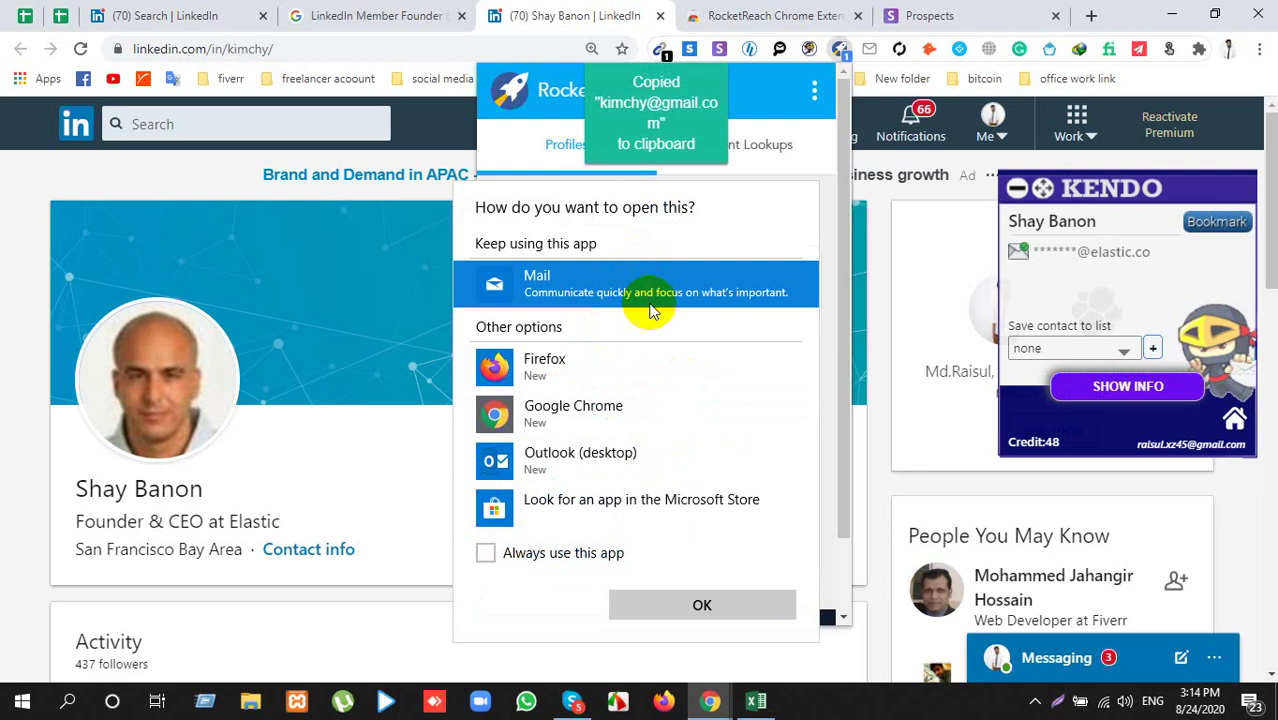
key(alt+Tab)
Step: Paste RocketReach's elasticsearch.com address into C8, matching the sheet's formatting
click(427, 345)
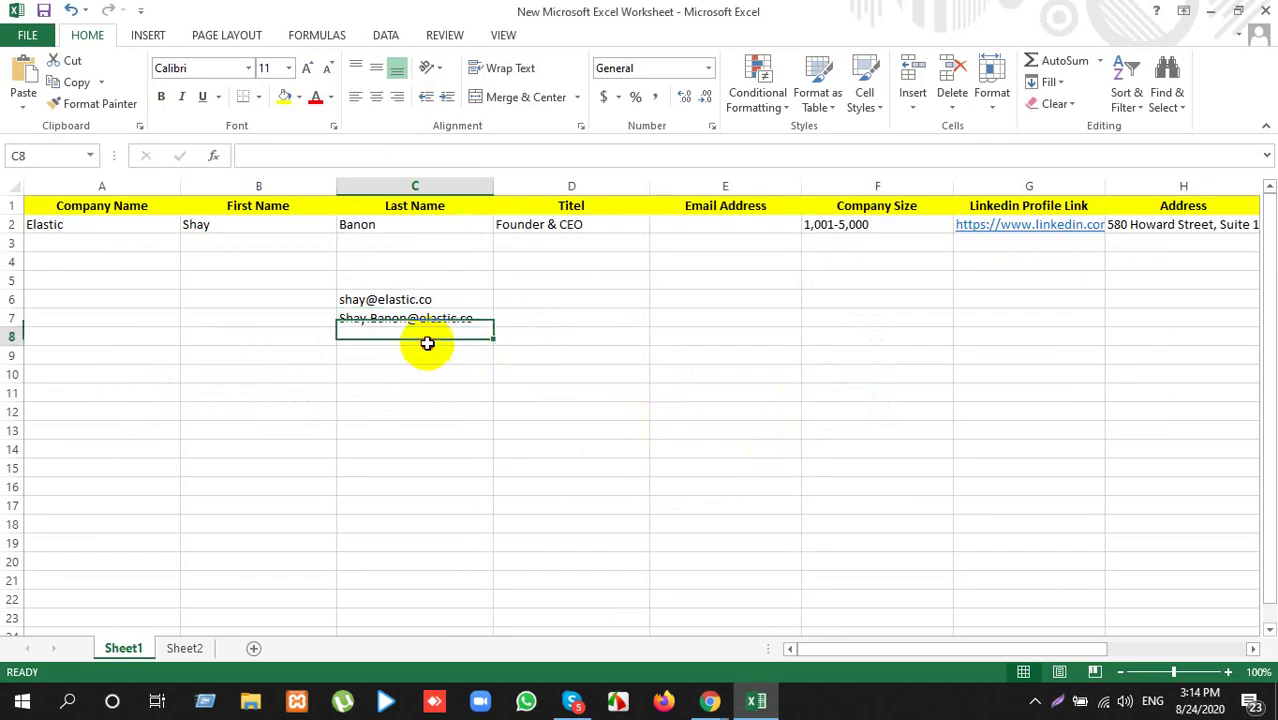
key(ctrl+v)
click(527, 362)
click(527, 362)
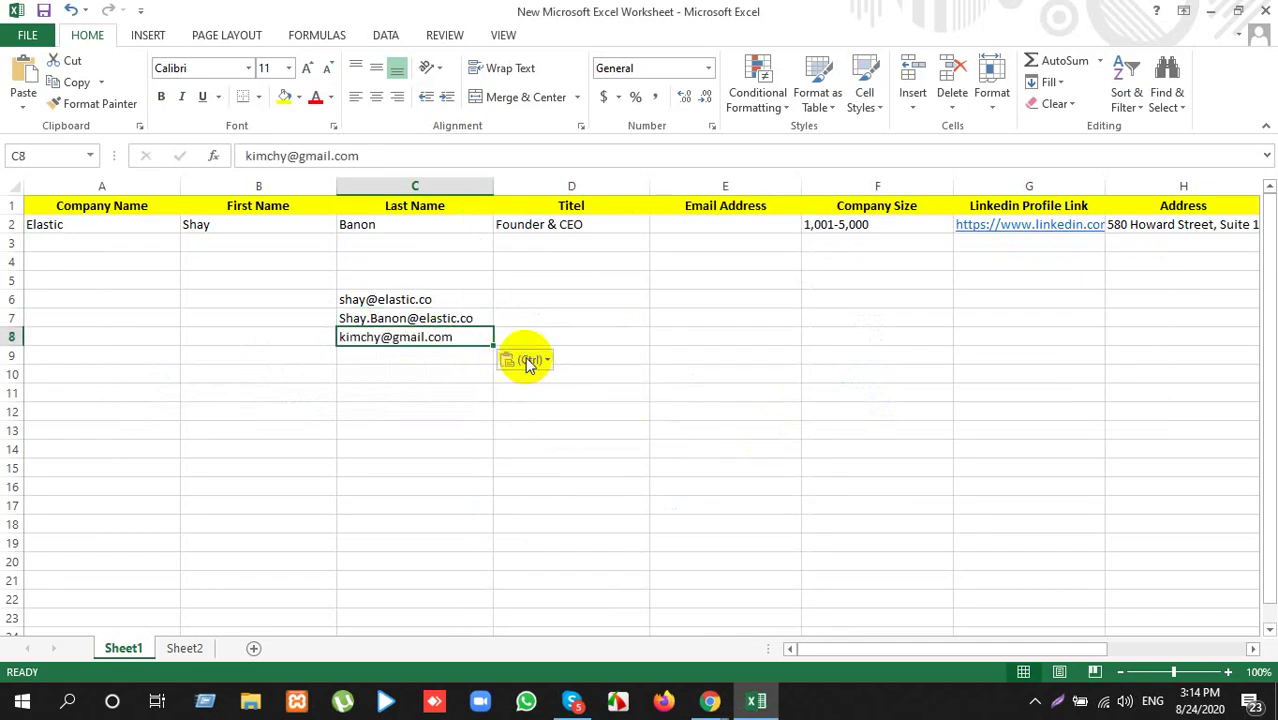
key(alt+Tab)
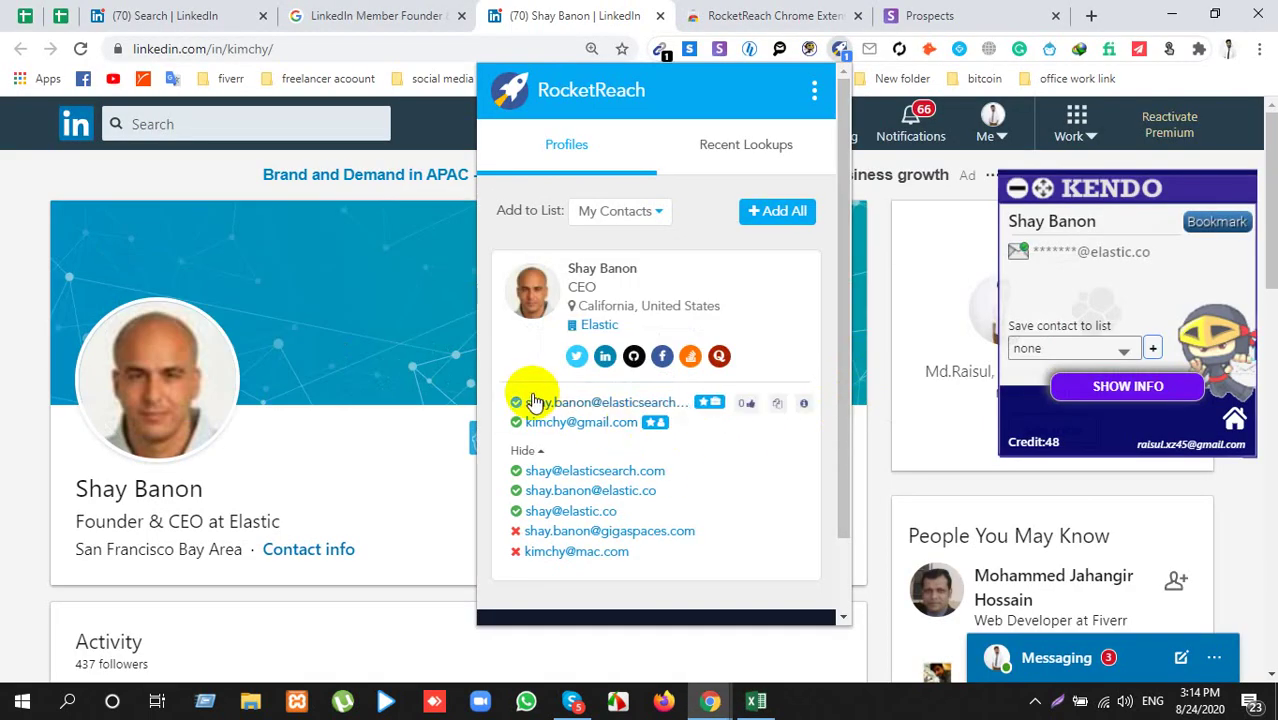
drag(526, 392, 714, 403)
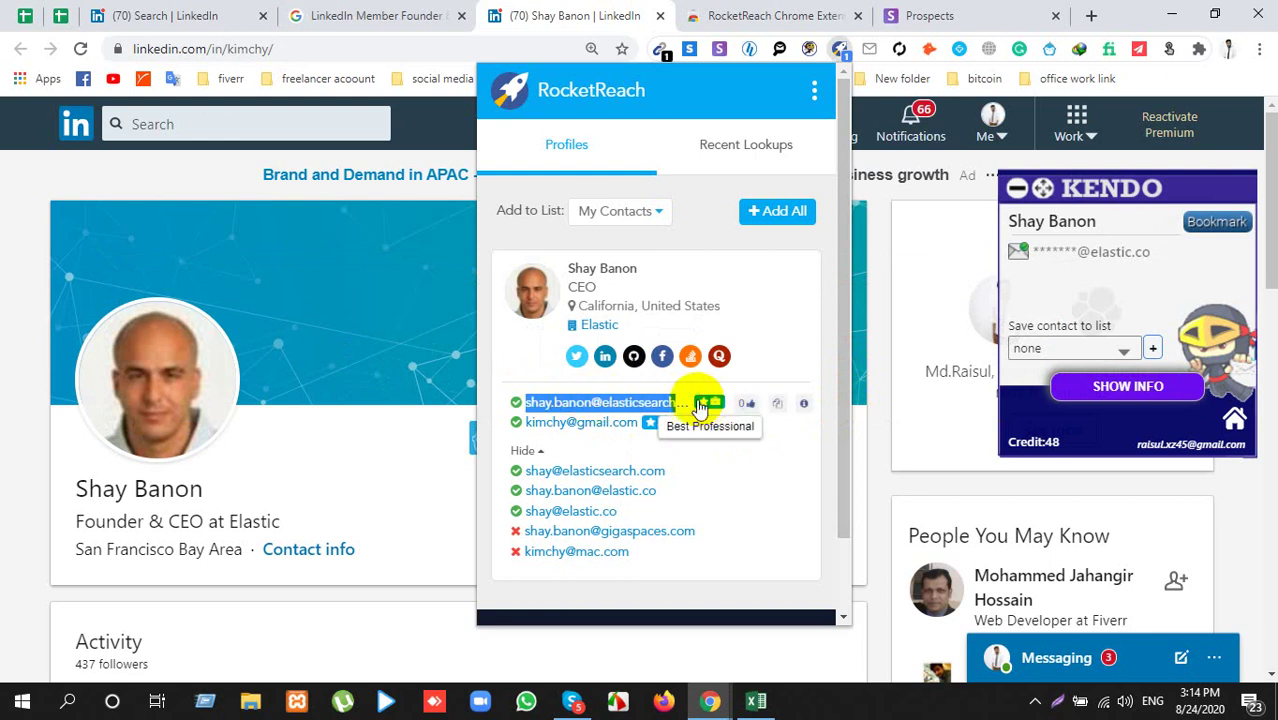
key(ctrl+c)
key(alt+Tab)
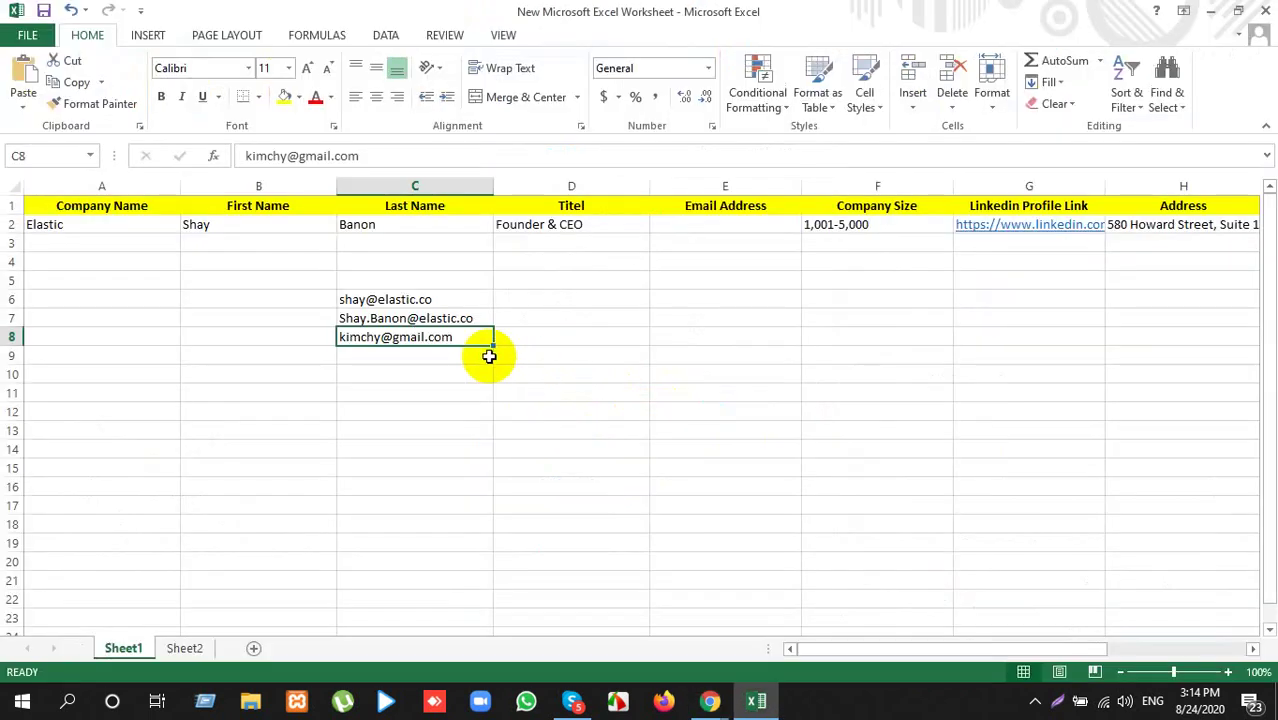
key(ctrl+v)
click(536, 416)
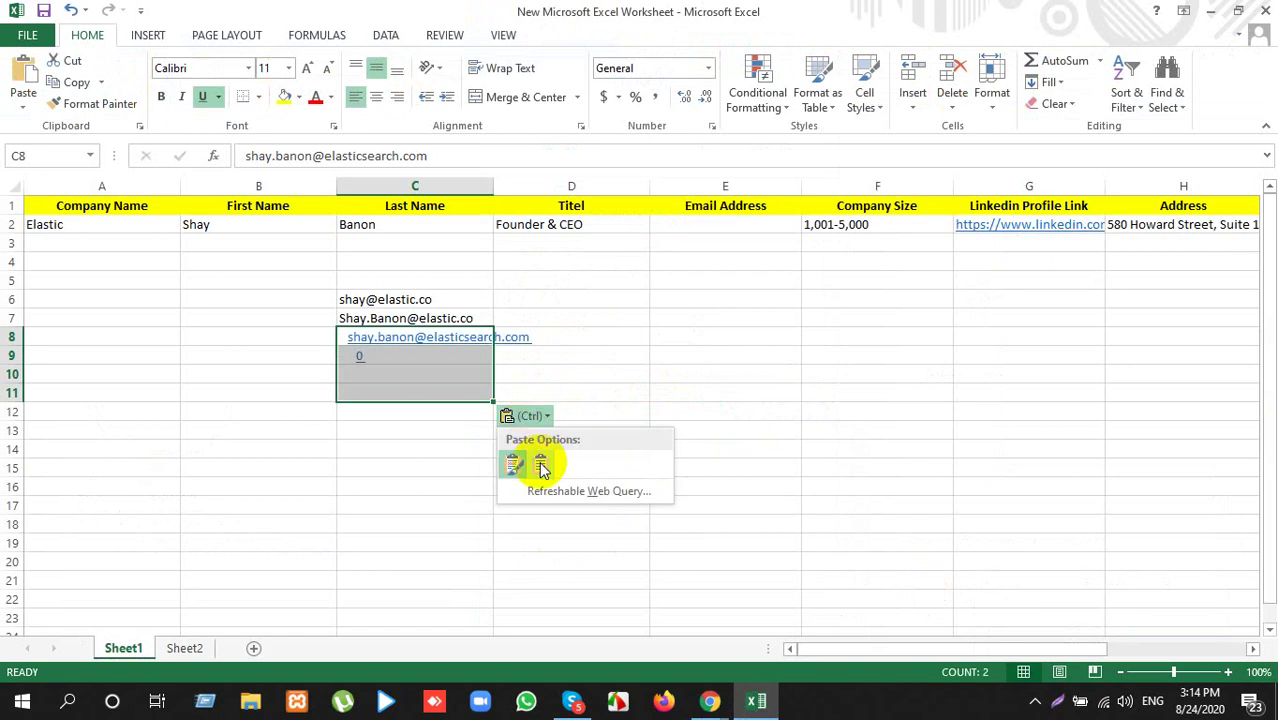
click(533, 460)
Step: Paste RocketReach's Gmail address into C9 with Match Destination Formatting
click(379, 356)
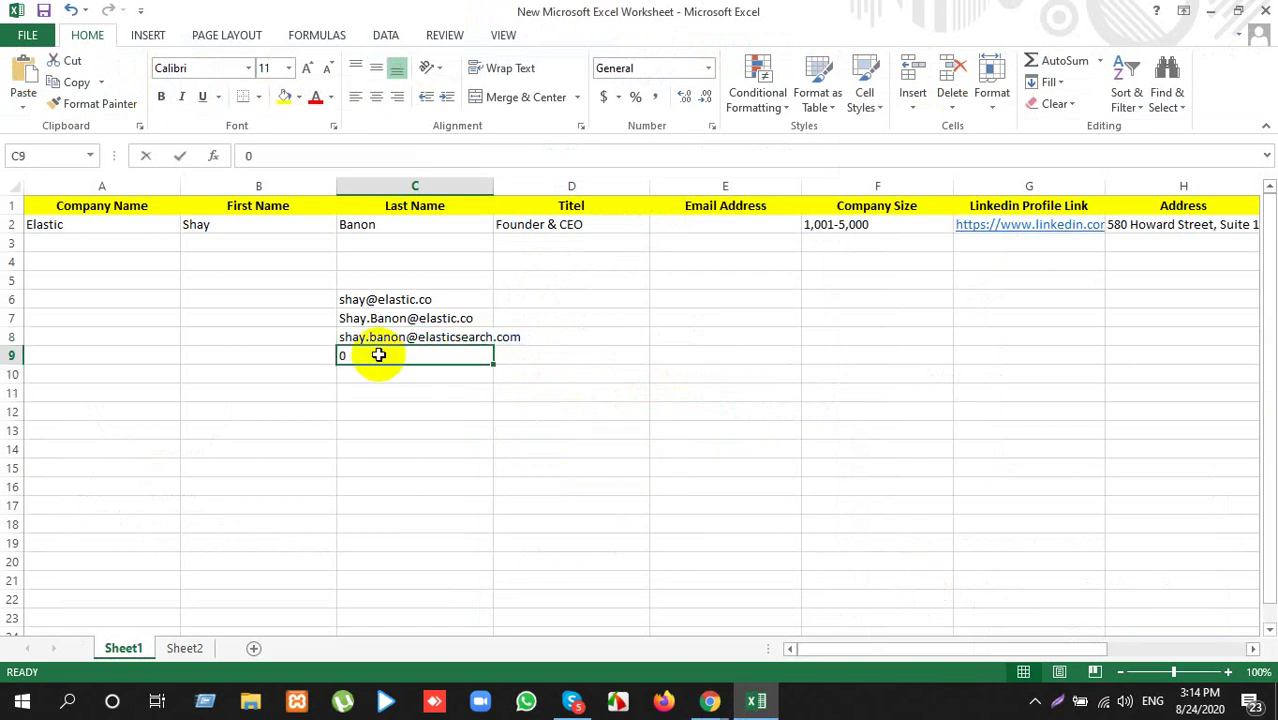
click(434, 432)
key(alt+Tab)
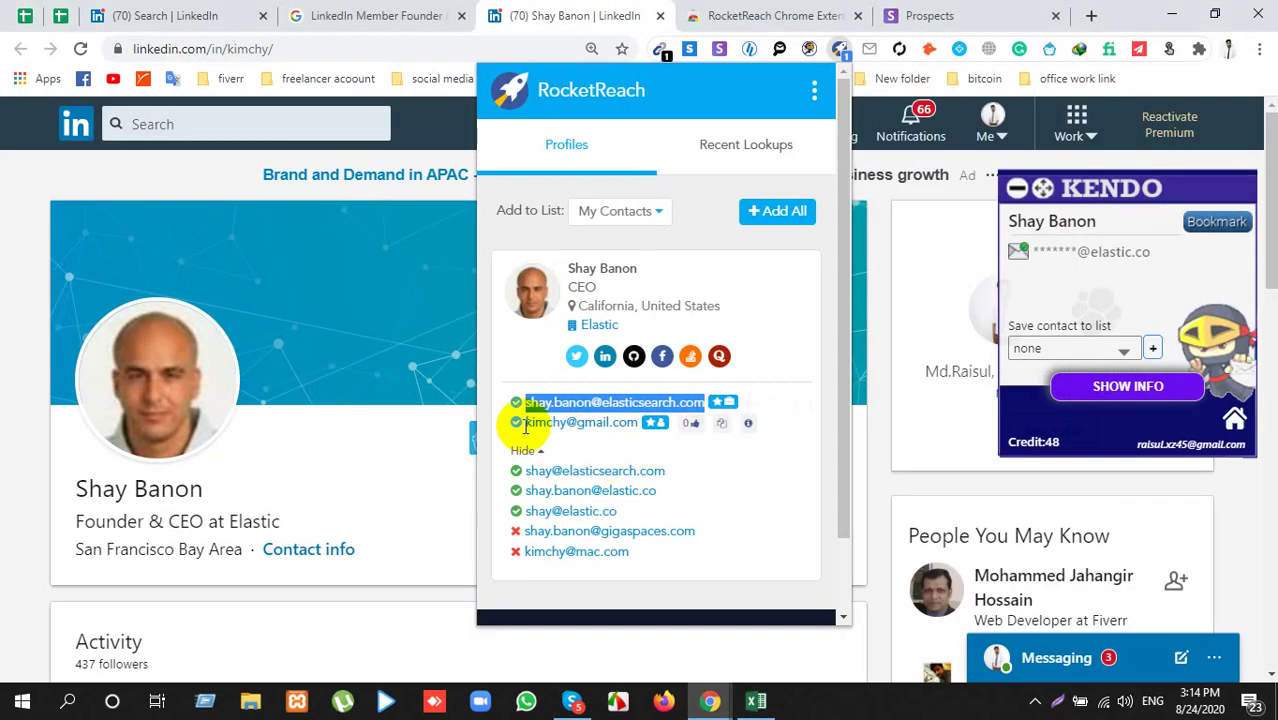
drag(525, 428, 638, 428)
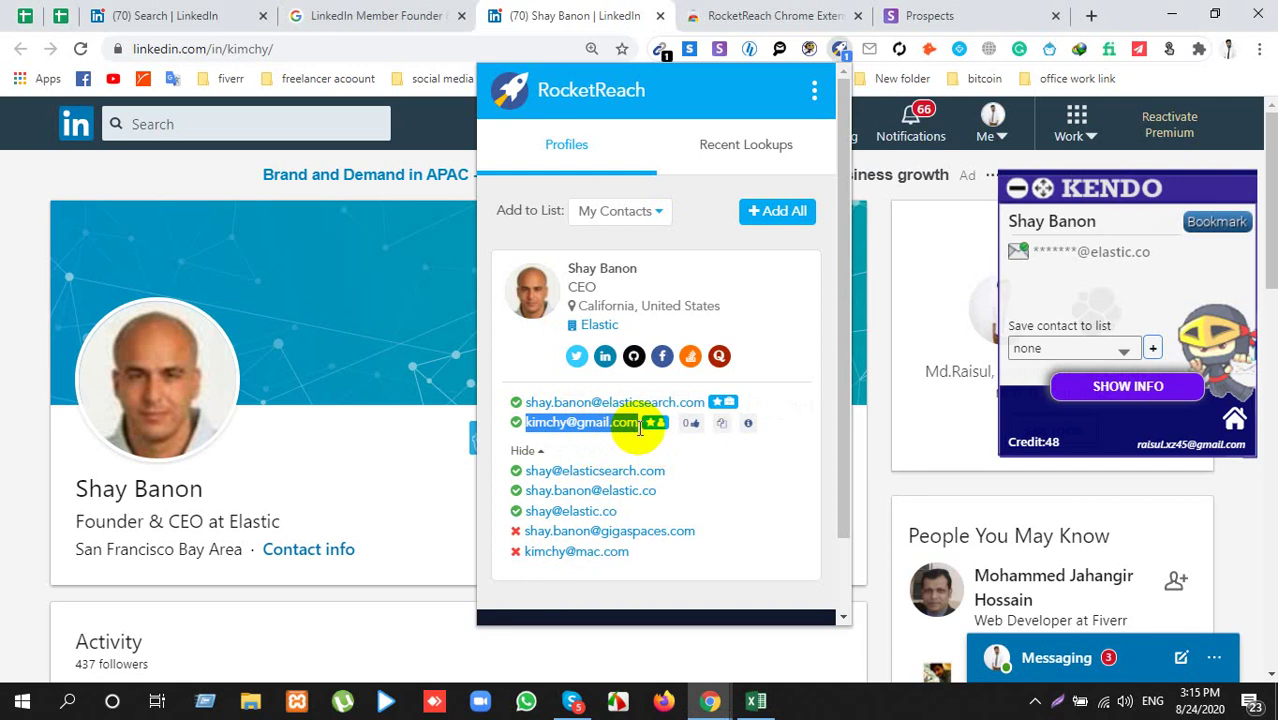
key(alt+Tab)
click(413, 358)
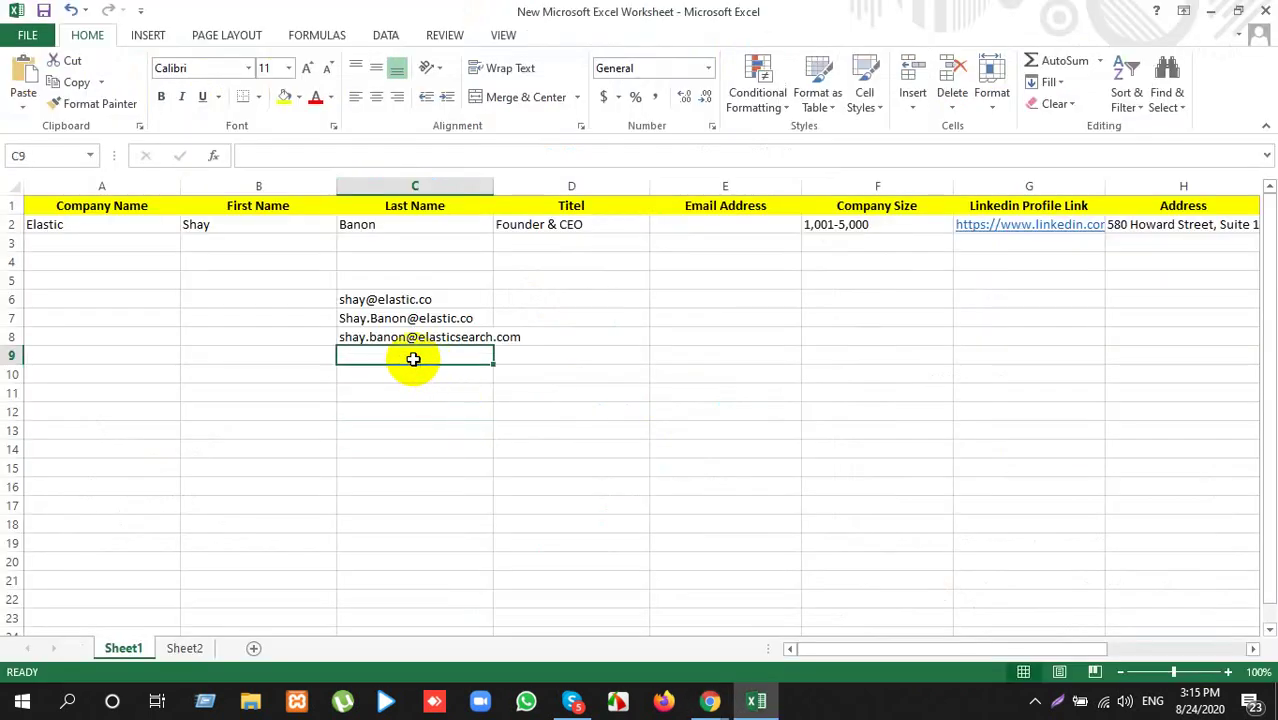
key(ctrl+v)
click(521, 397)
click(518, 442)
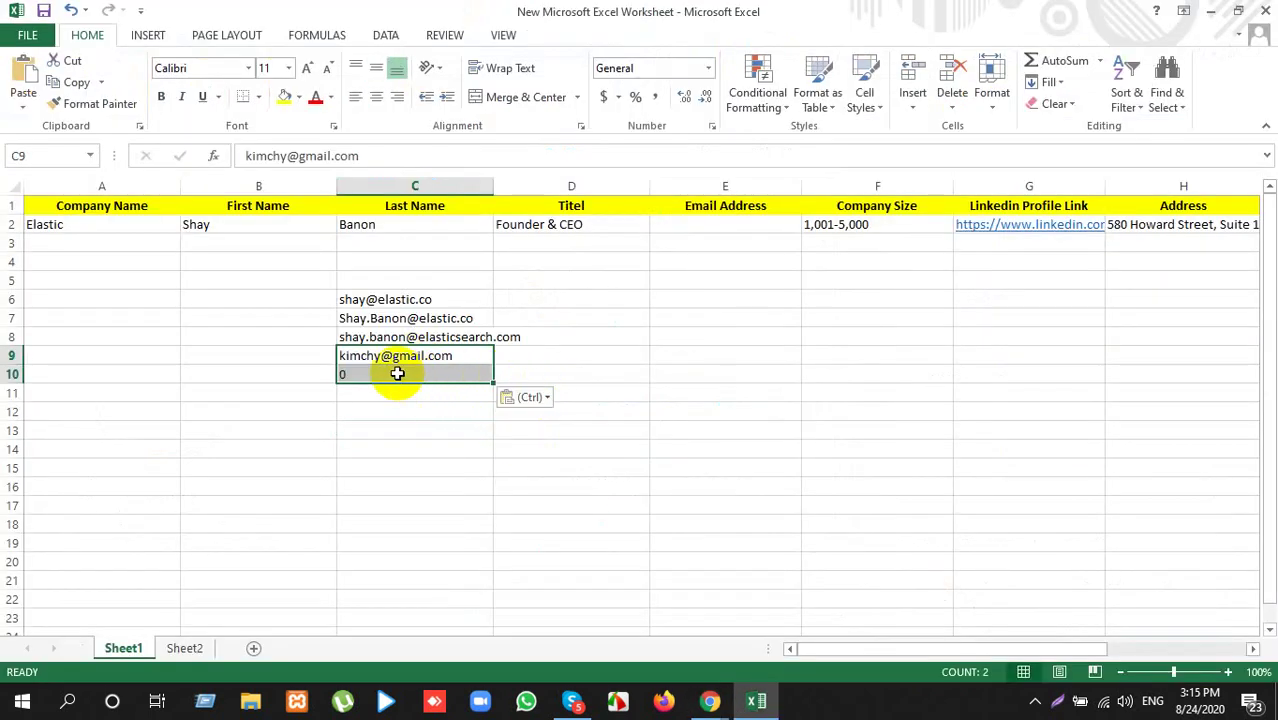
Step: Clear the stray 0 from C10 and close the RocketReach results in Chrome
click(397, 373)
key(Delete)
click(451, 427)
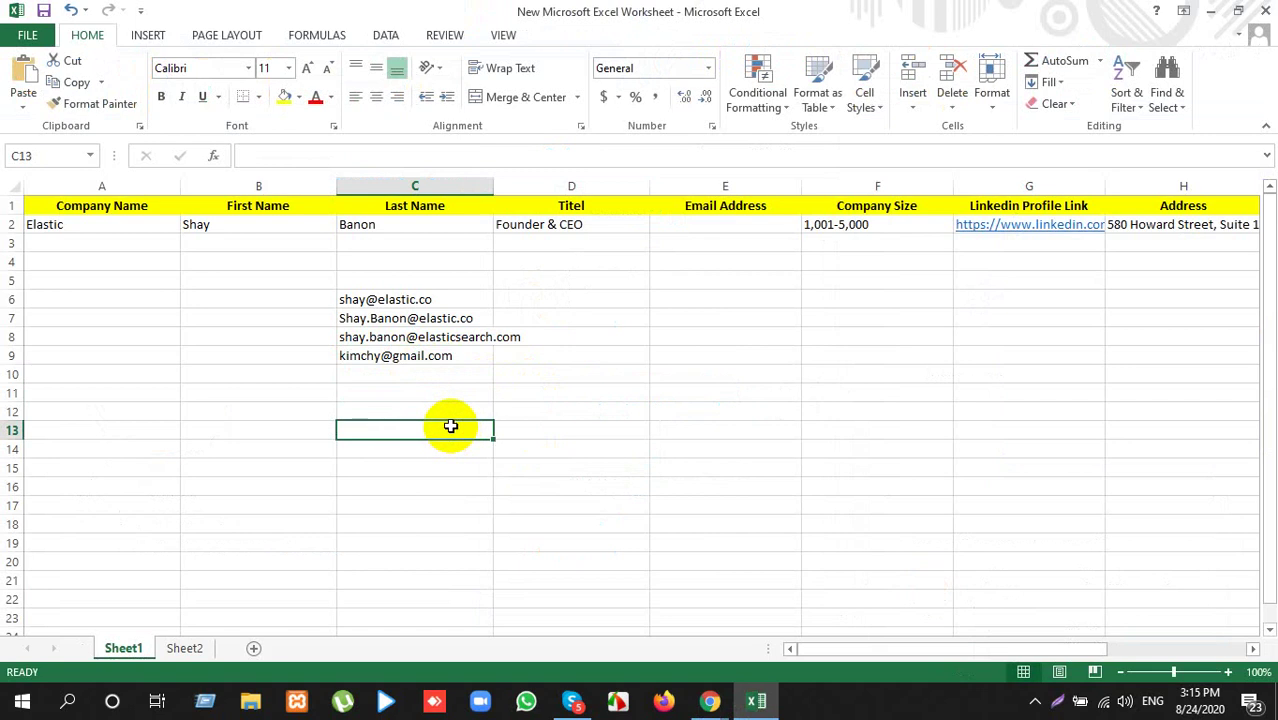
key(alt+Tab)
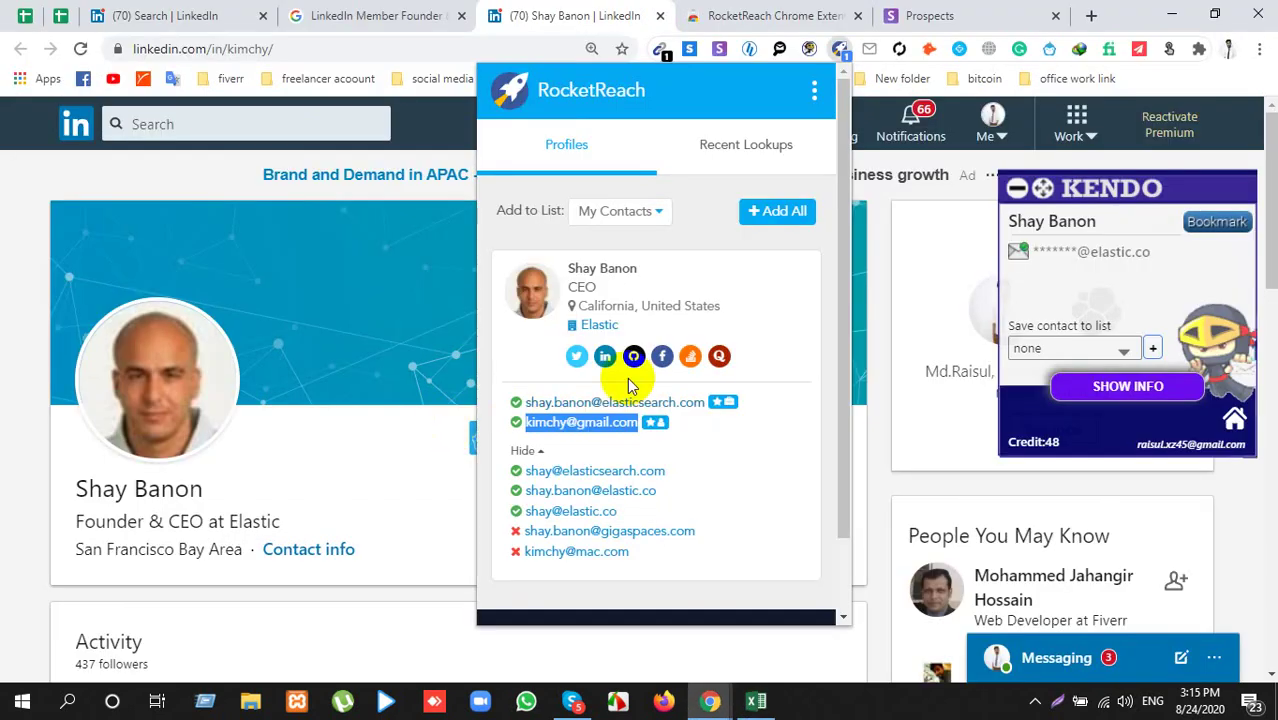
click(342, 420)
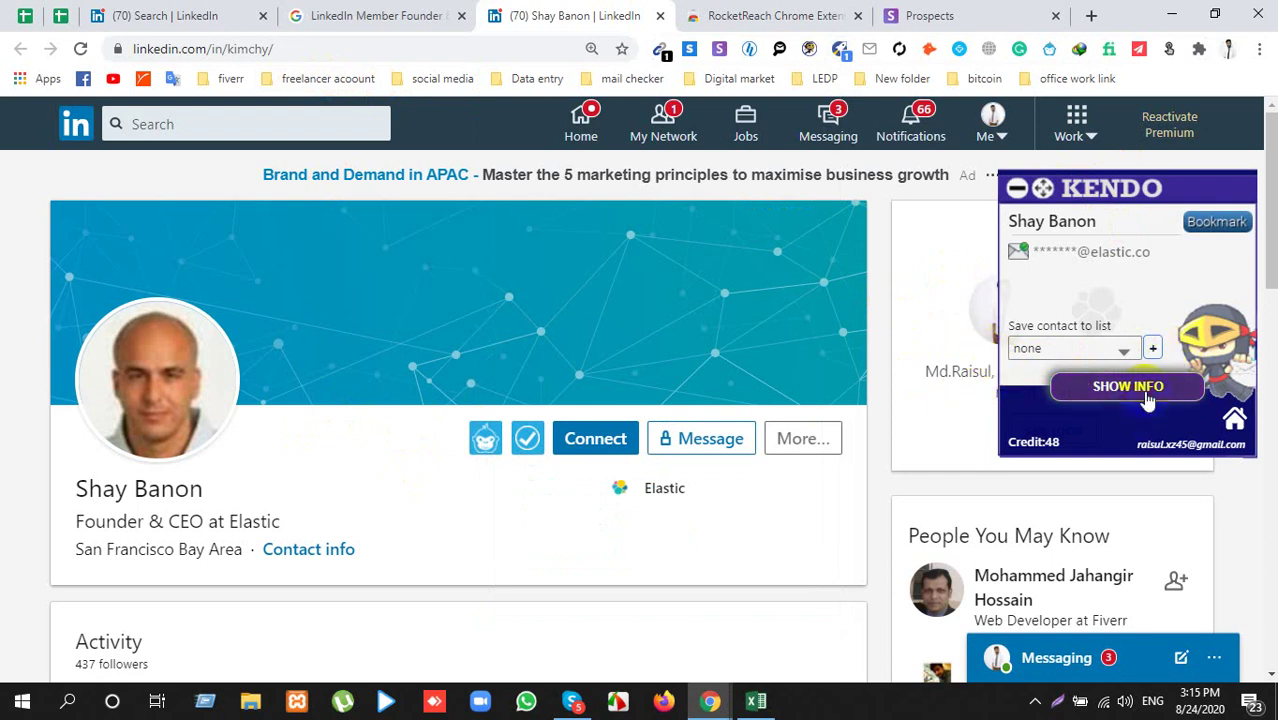
Step: Collapse the Kendo panel and close the RocketReach and Prospects tabs
click(1016, 192)
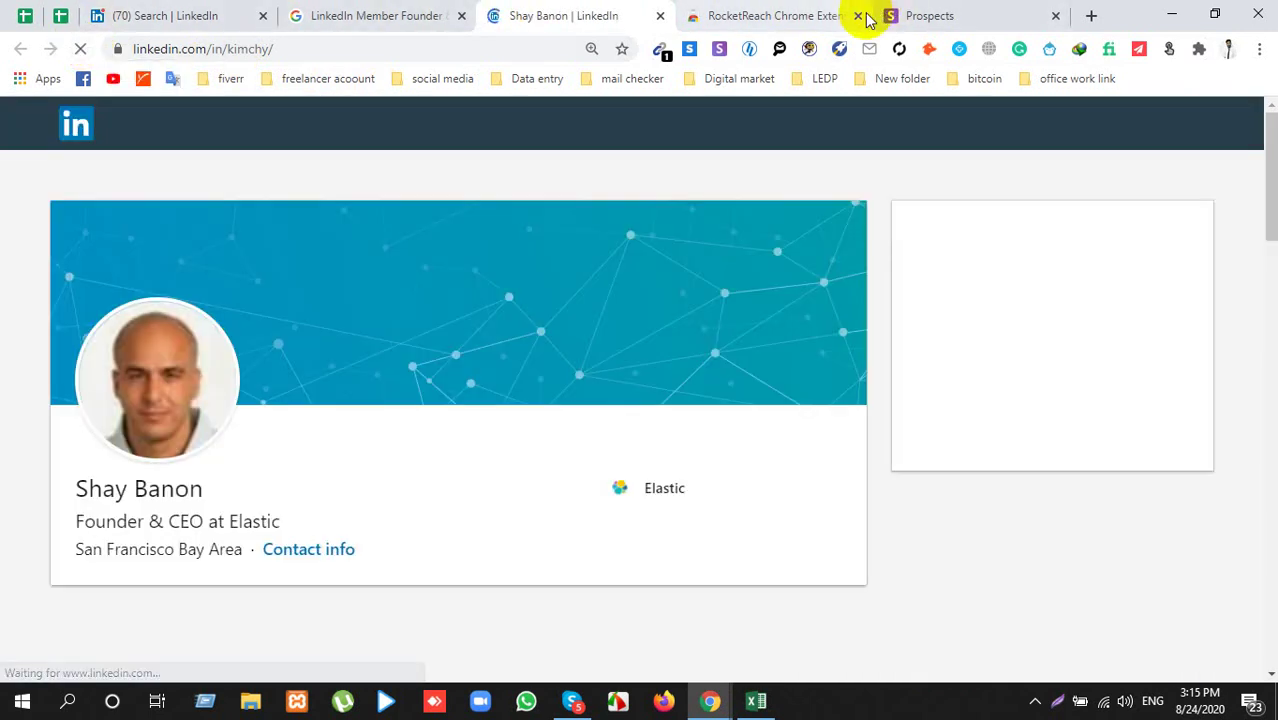
click(850, 15)
click(857, 15)
click(855, 15)
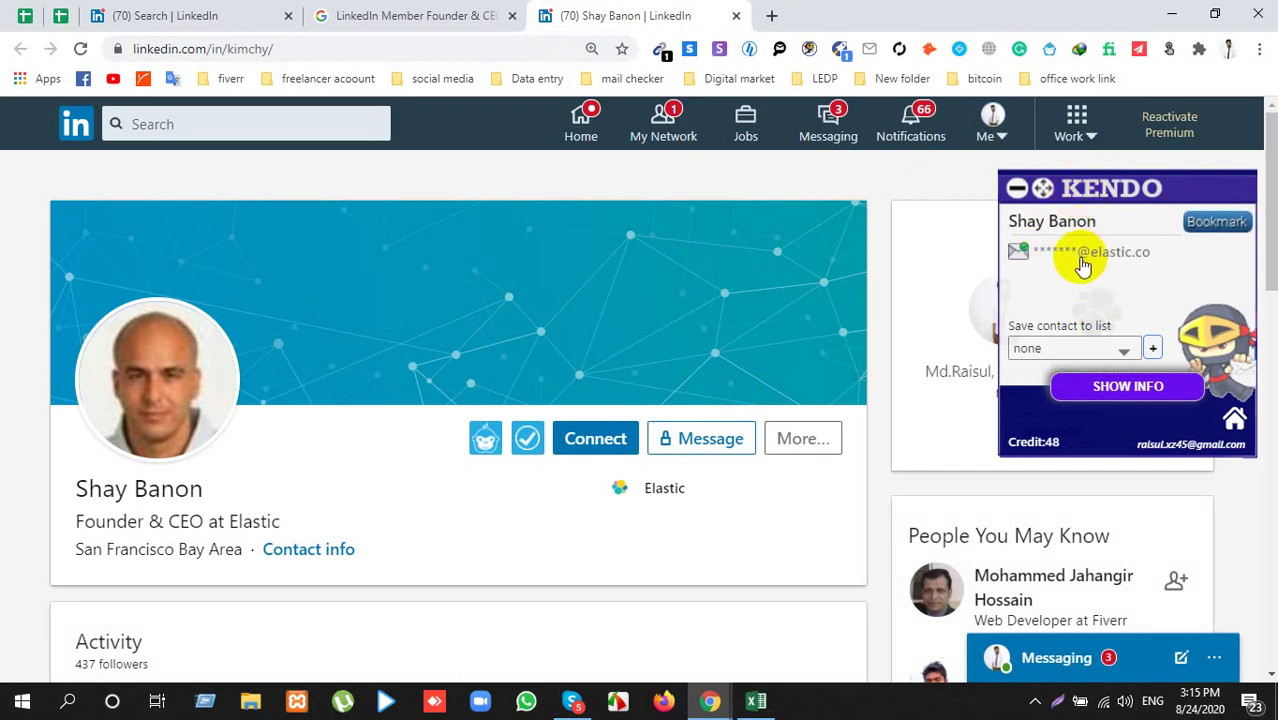
Step: Reveal the CEO's full elastic.co email in Kendo for one credit and copy it
click(1130, 397)
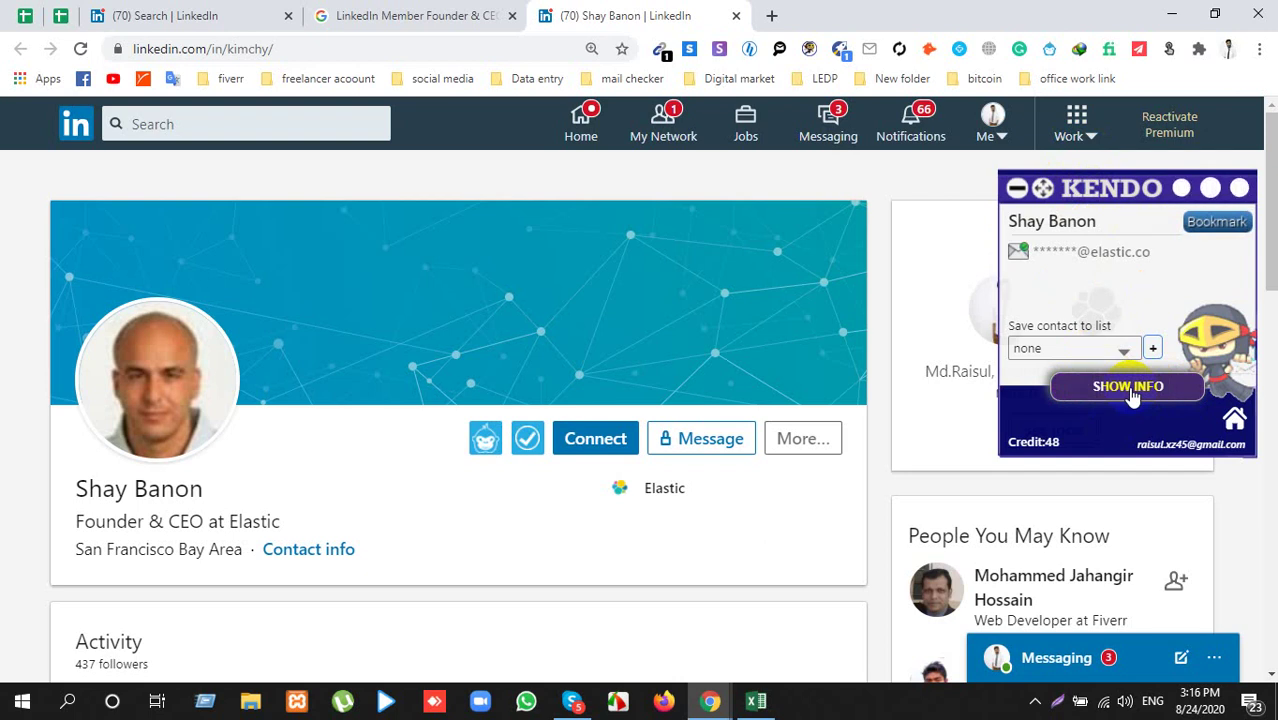
click(1130, 390)
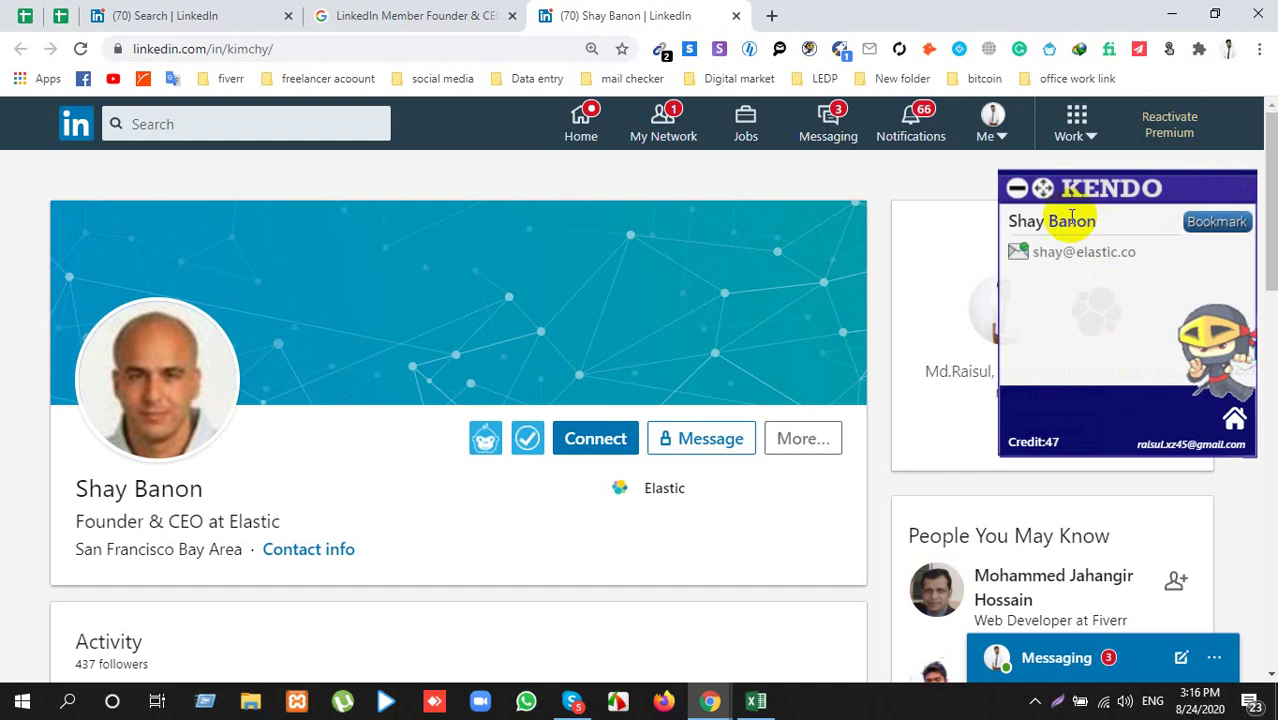
click(1069, 258)
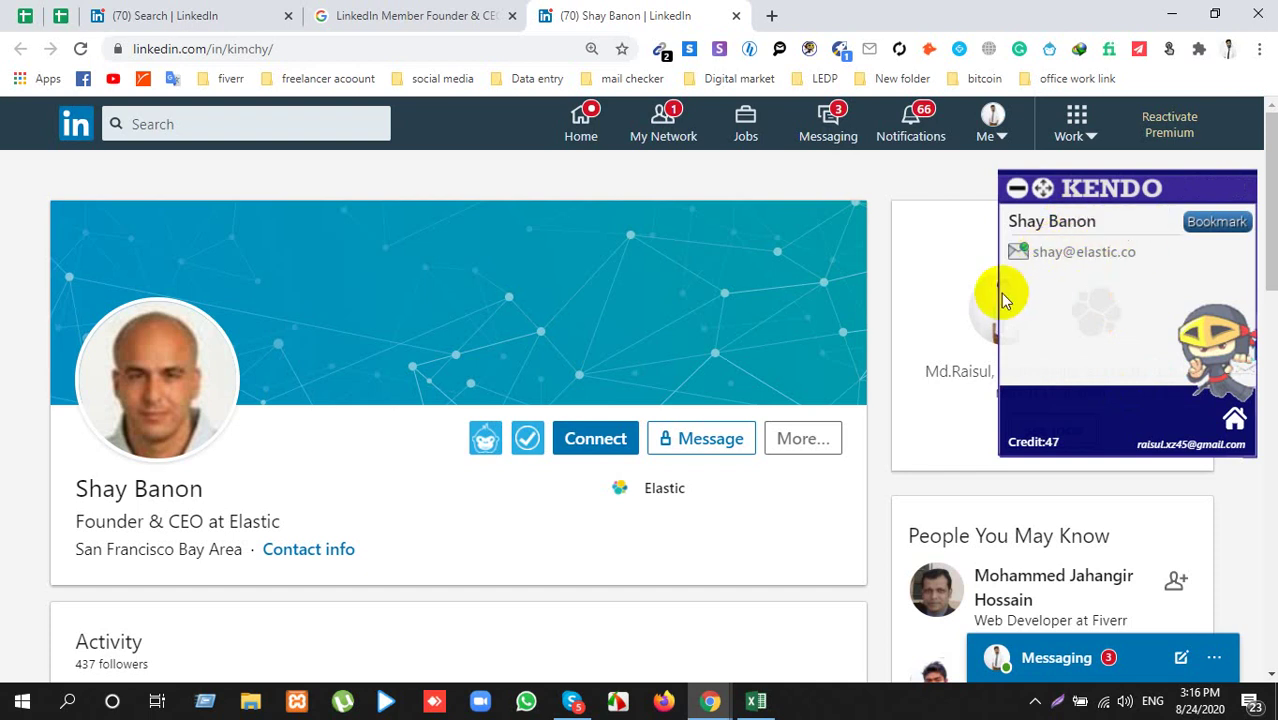
key(alt+Tab)
click(419, 376)
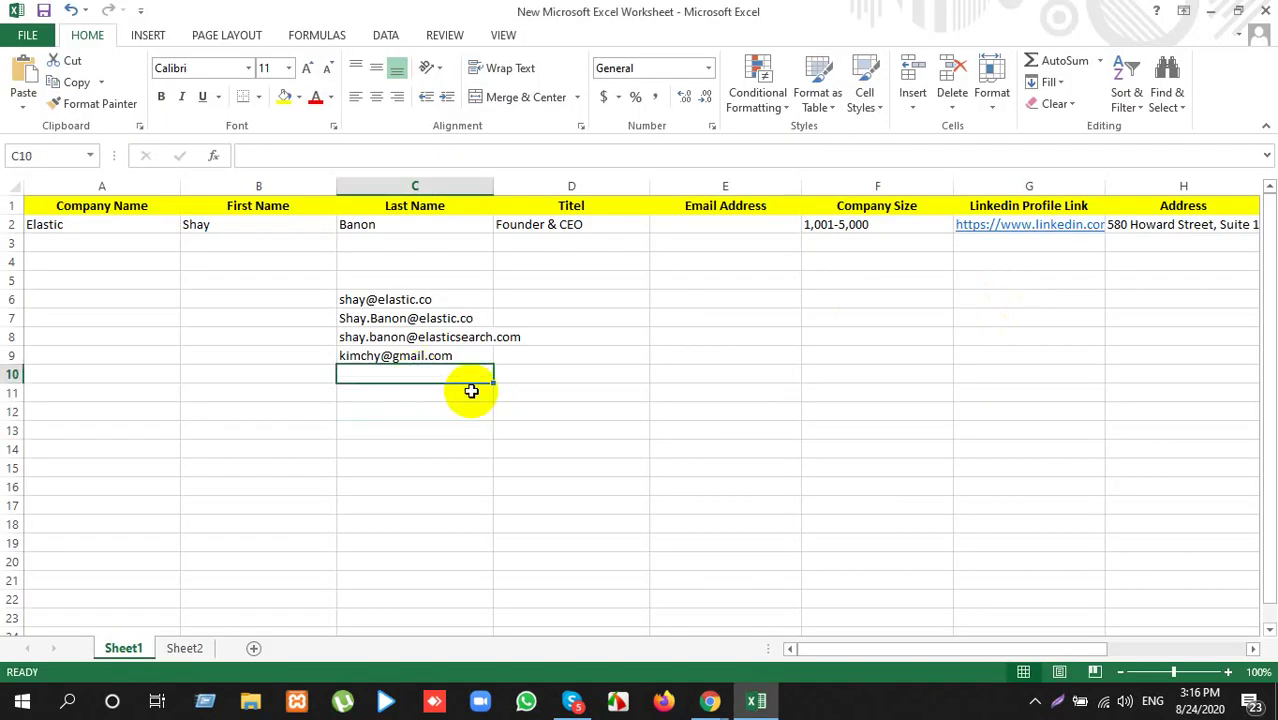
Step: Paste Kendo's elastic.co address into C10, then return to Chrome
key(ctrl+v)
click(538, 400)
key(Escape)
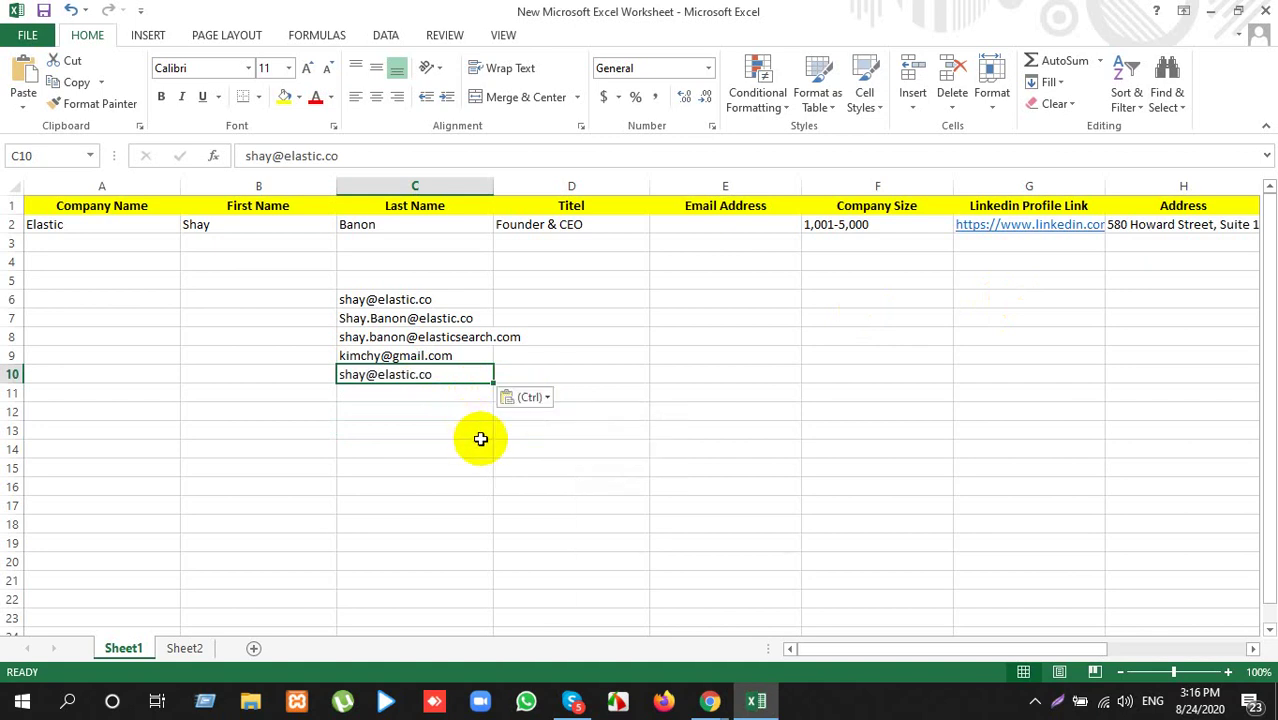
key(alt+Tab)
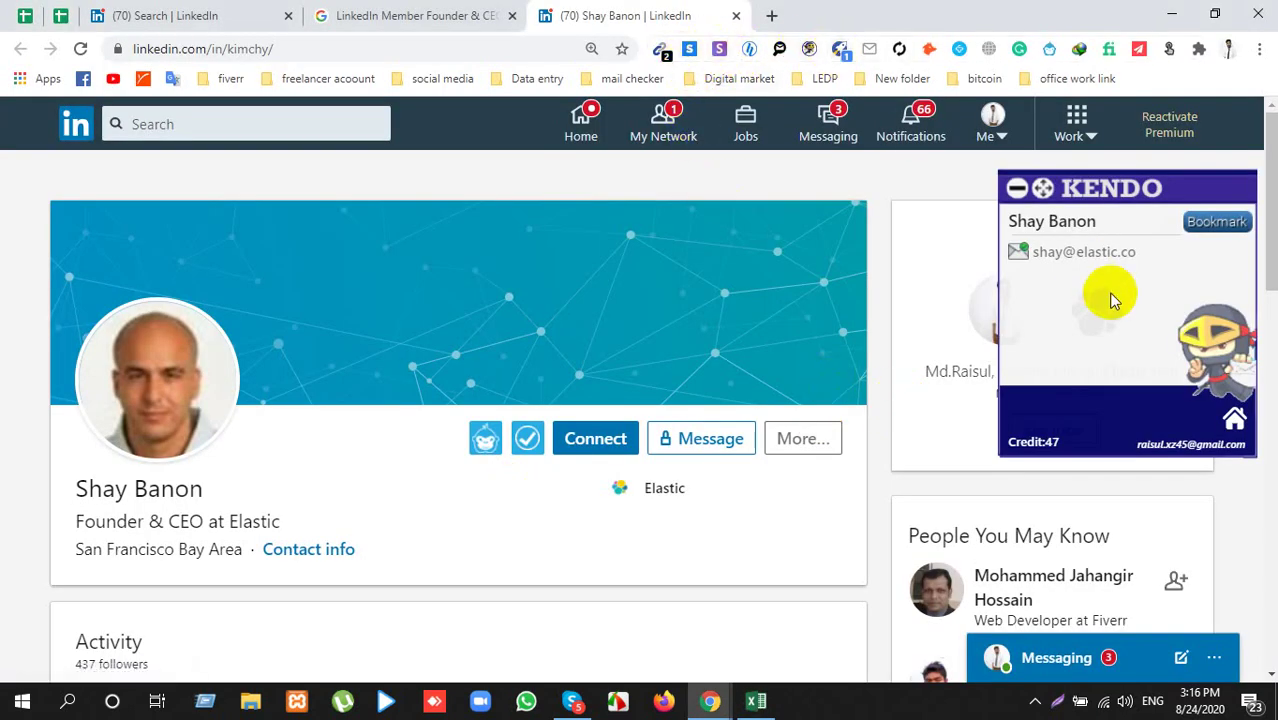
Step: Look through the installed extensions listed in the puzzle menu
click(1258, 49)
click(913, 182)
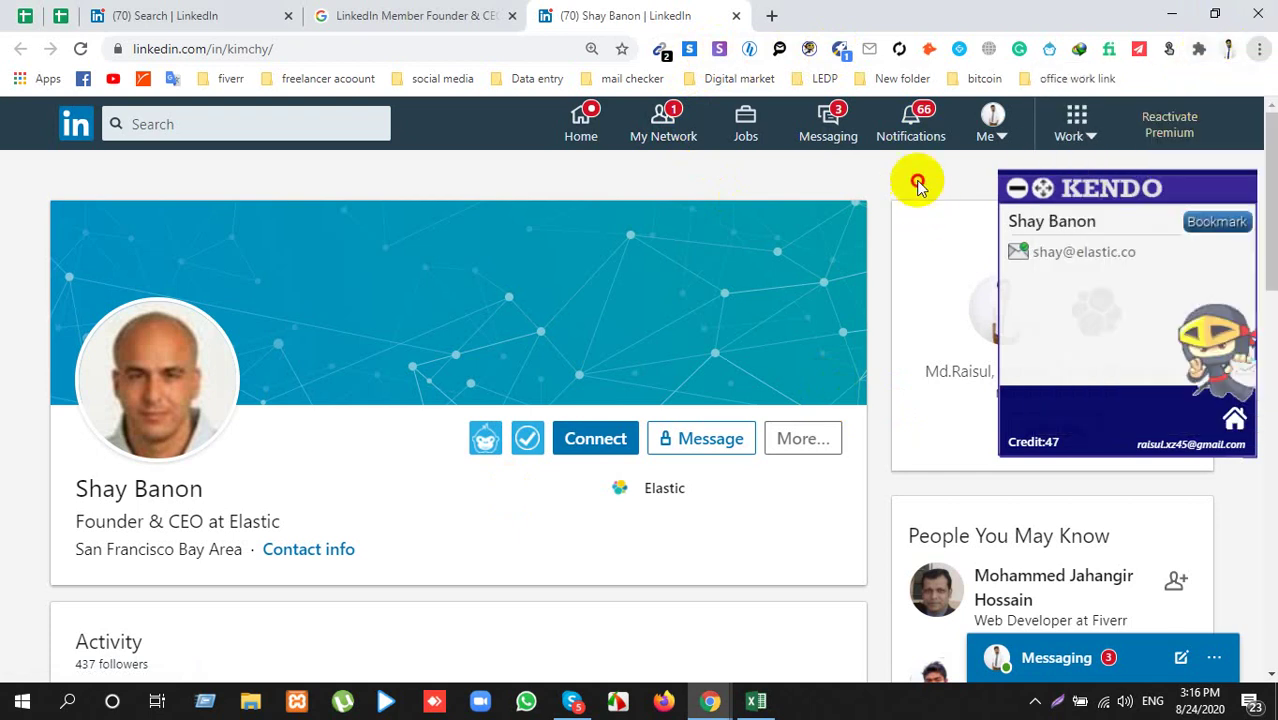
click(1198, 49)
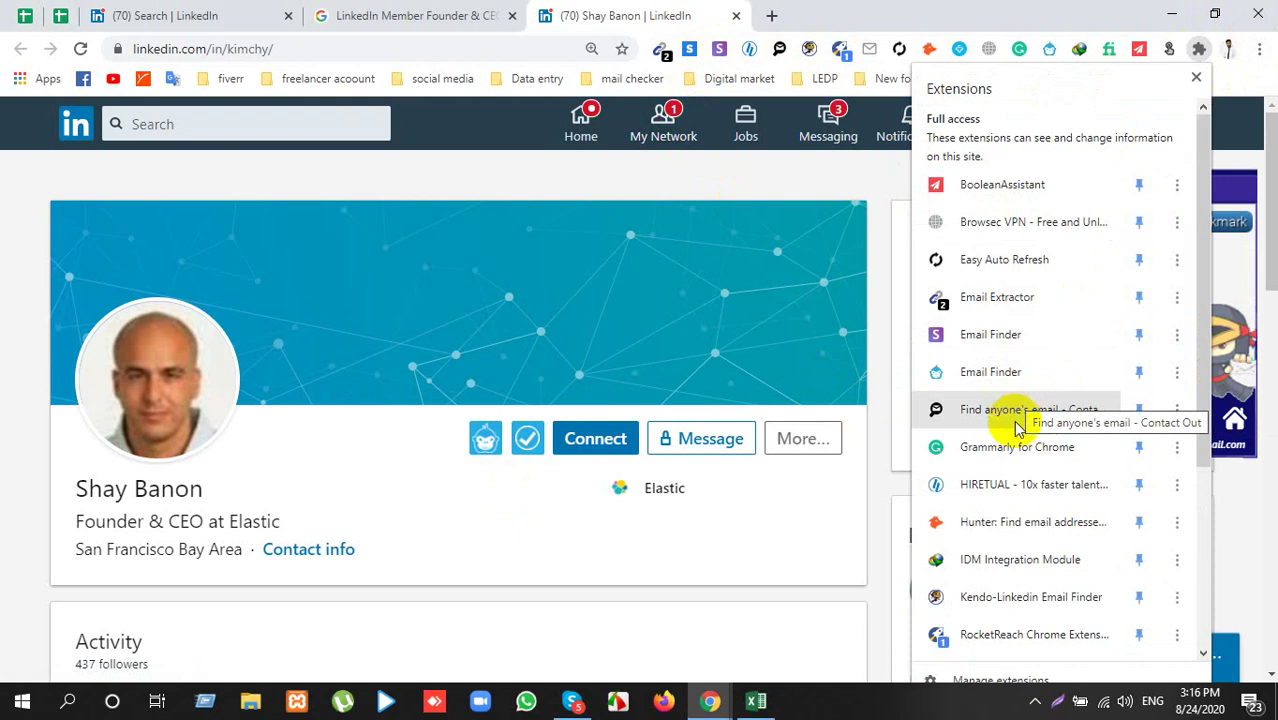
scroll(1016, 432, down, 2)
scroll(1016, 432, down, 3)
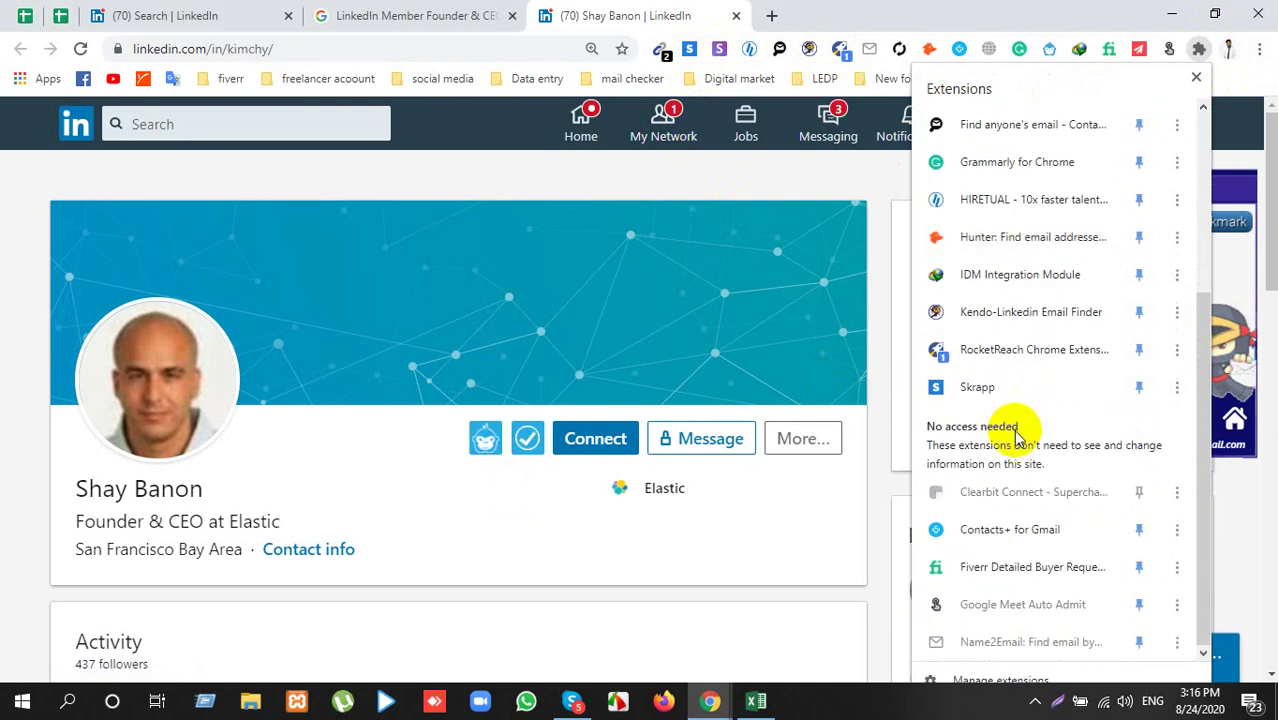
scroll(1016, 432, up, 5)
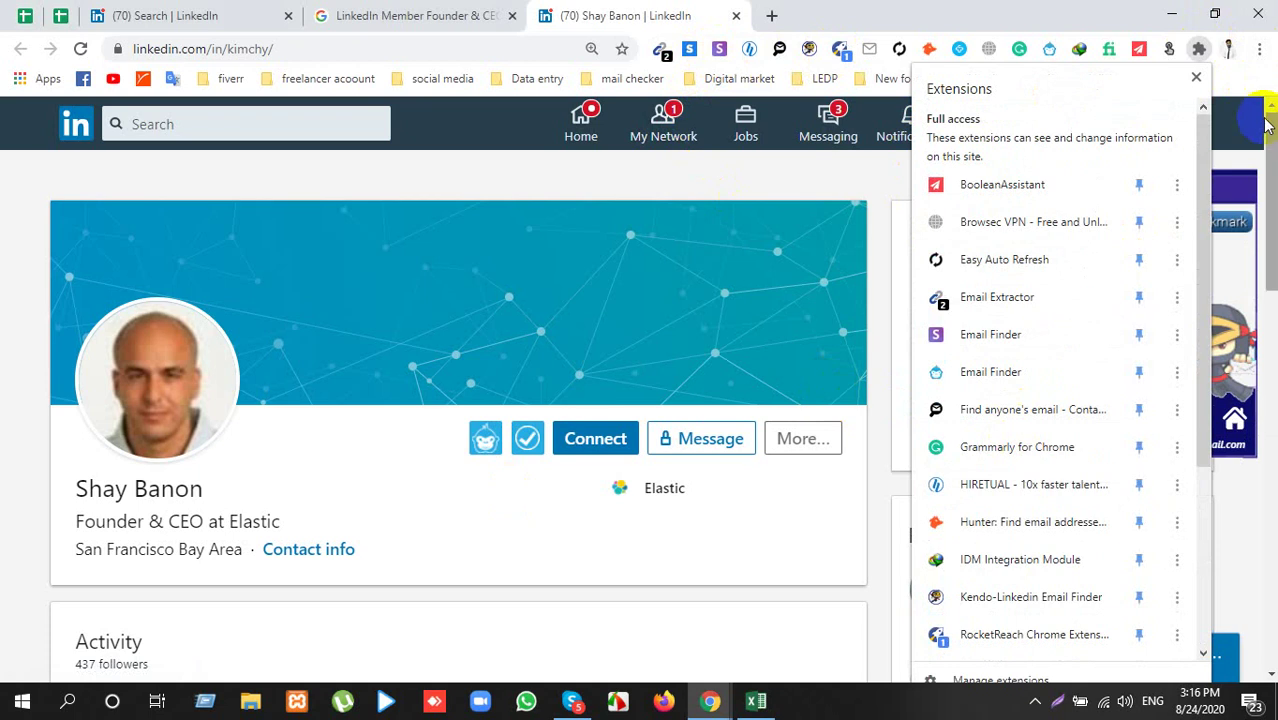
Step: Open the Extensions management page via More tools > Extensions
click(1259, 48)
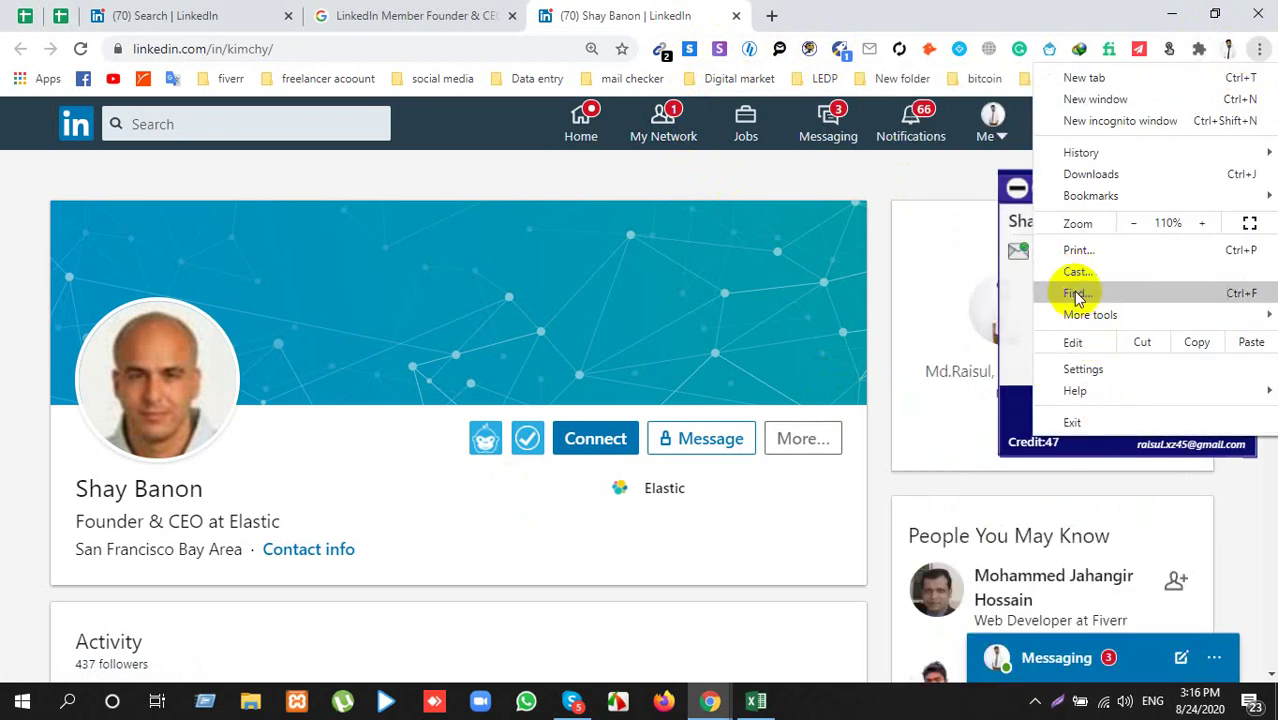
mouse_move(1080, 315)
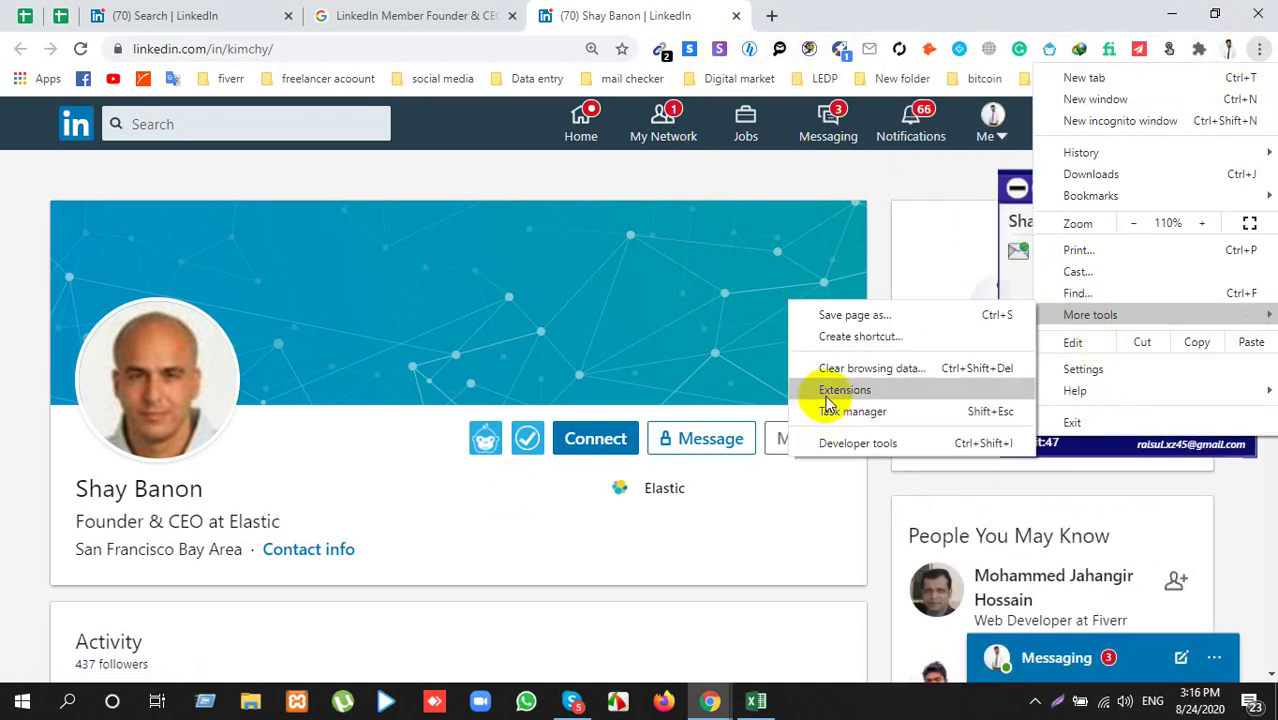
click(826, 391)
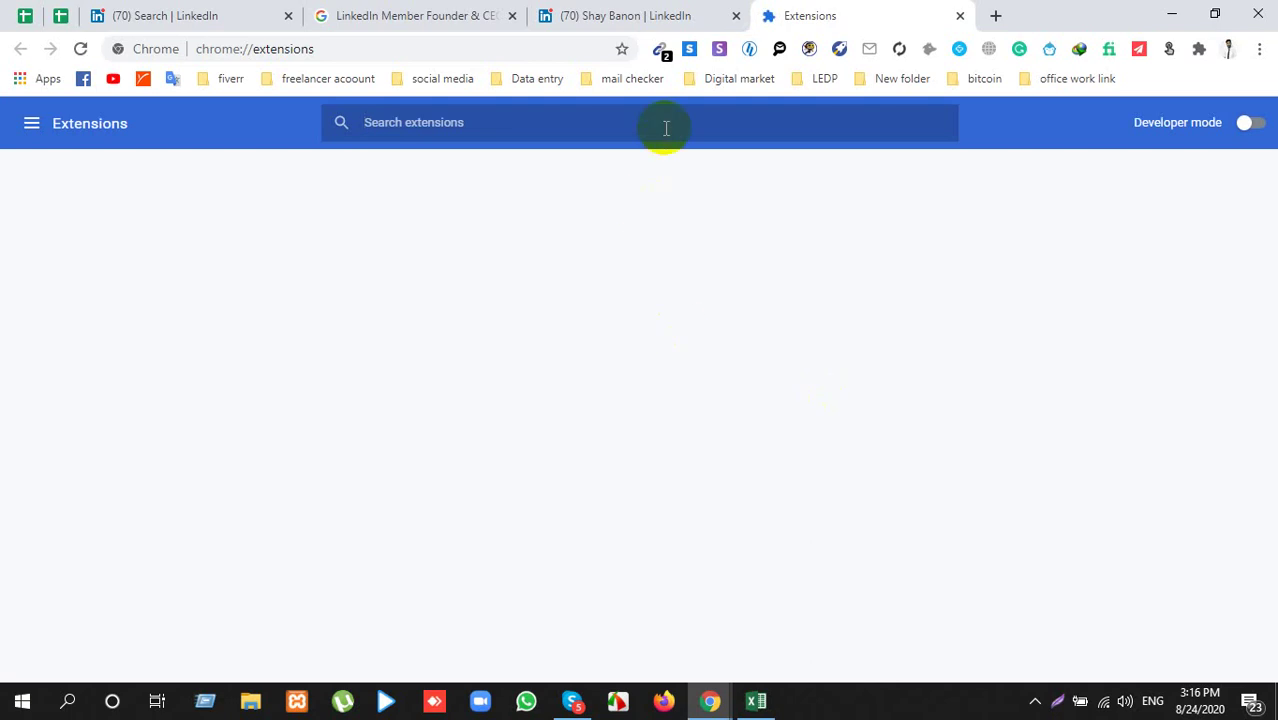
text(lea)
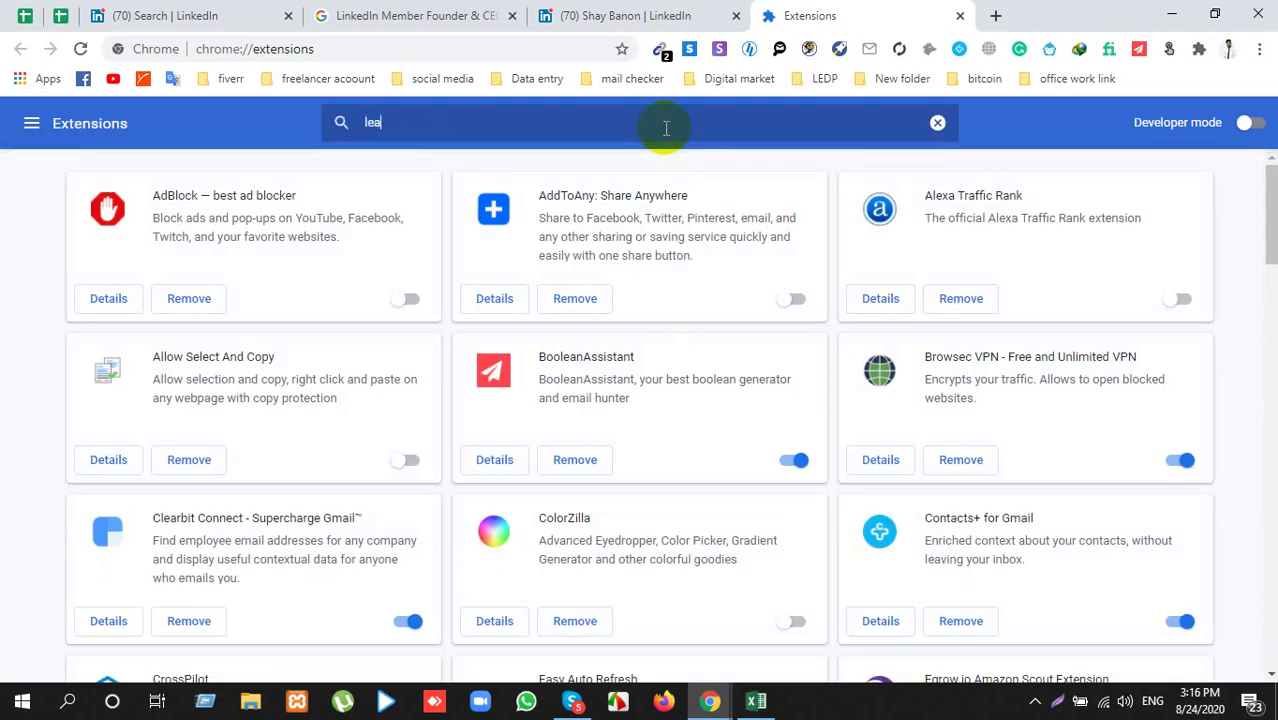
text(d)
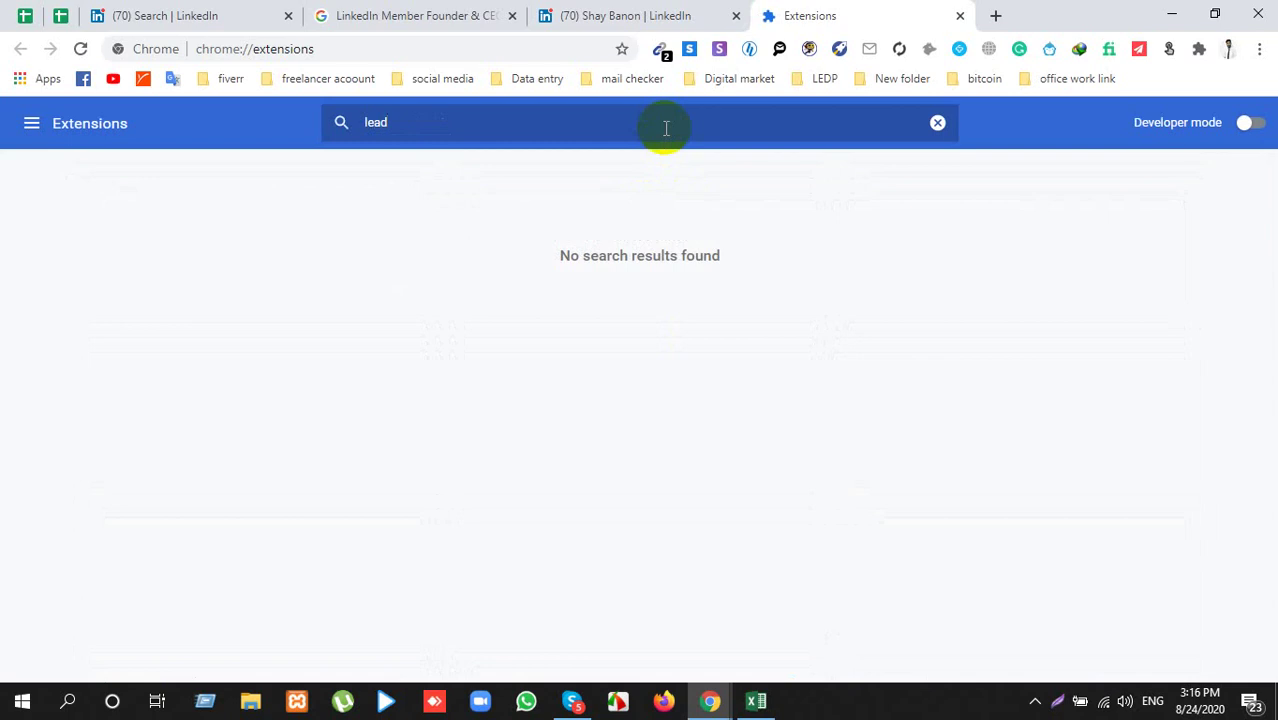
key(BackSpace)
key(BackSpace)
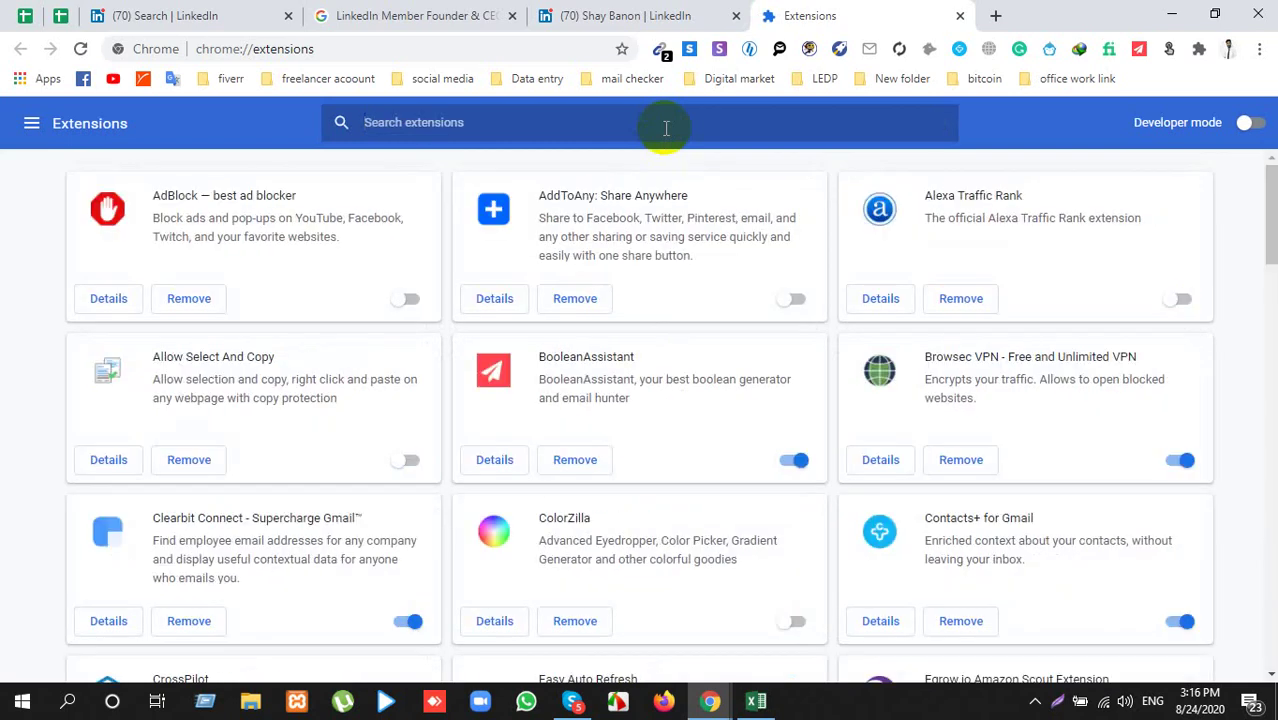
scroll(650, 385, down, 2)
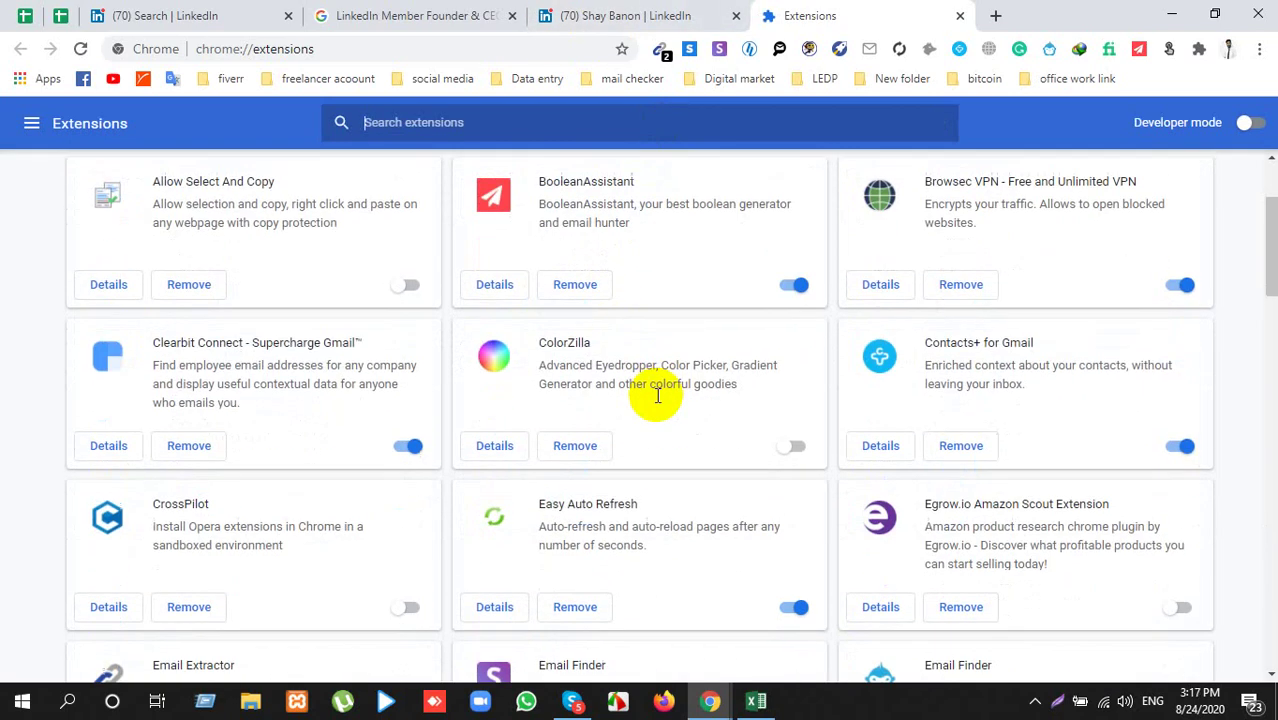
scroll(655, 398, down, 4)
scroll(655, 398, down, 1)
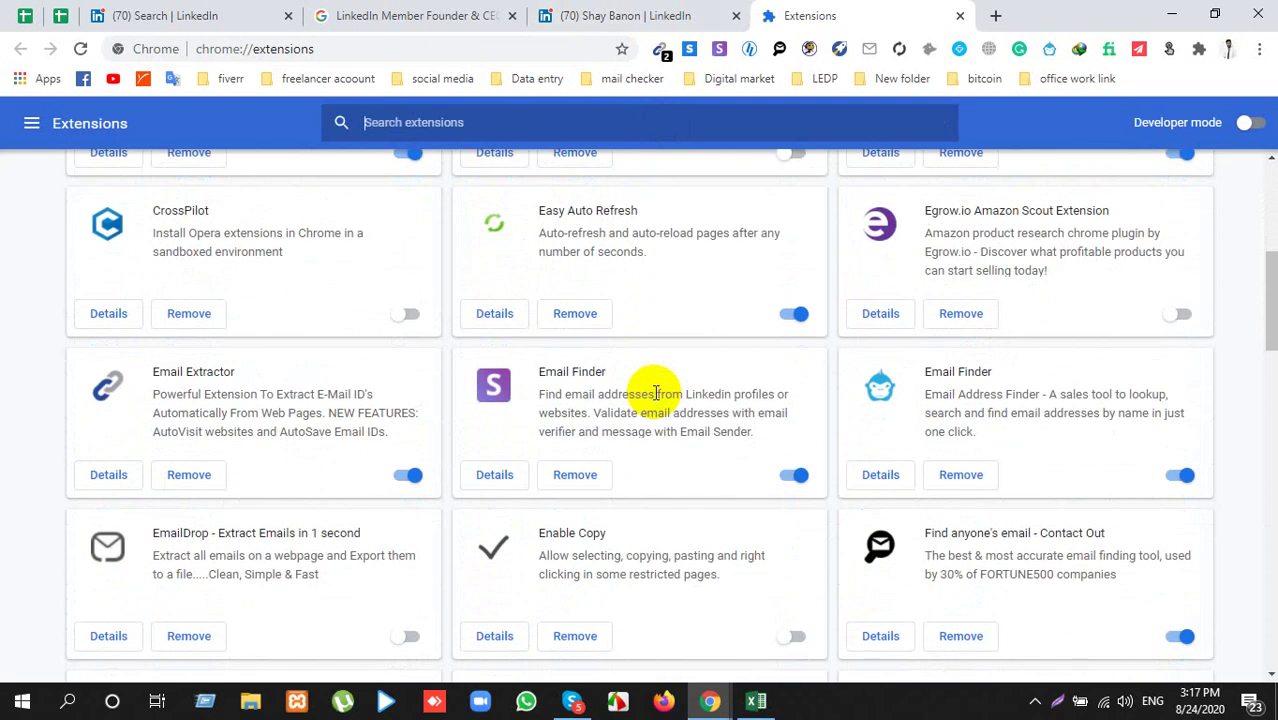
scroll(655, 393, down, 6)
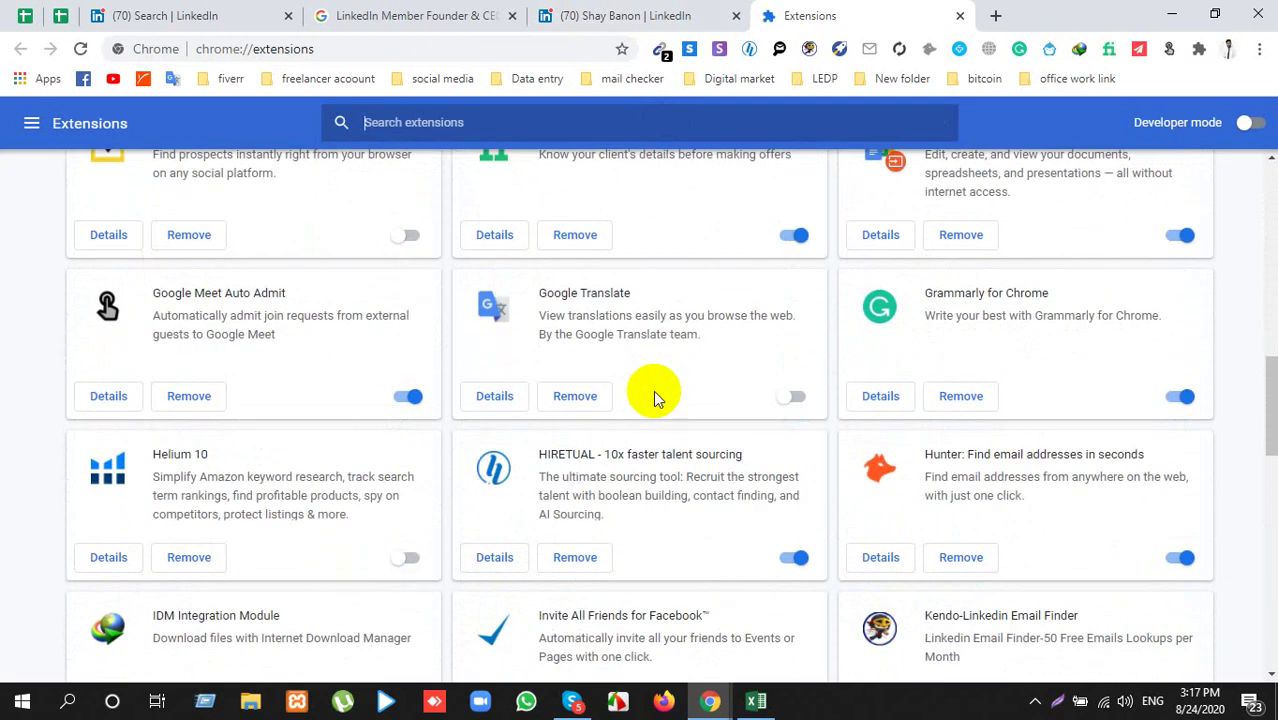
scroll(655, 397, down, 5)
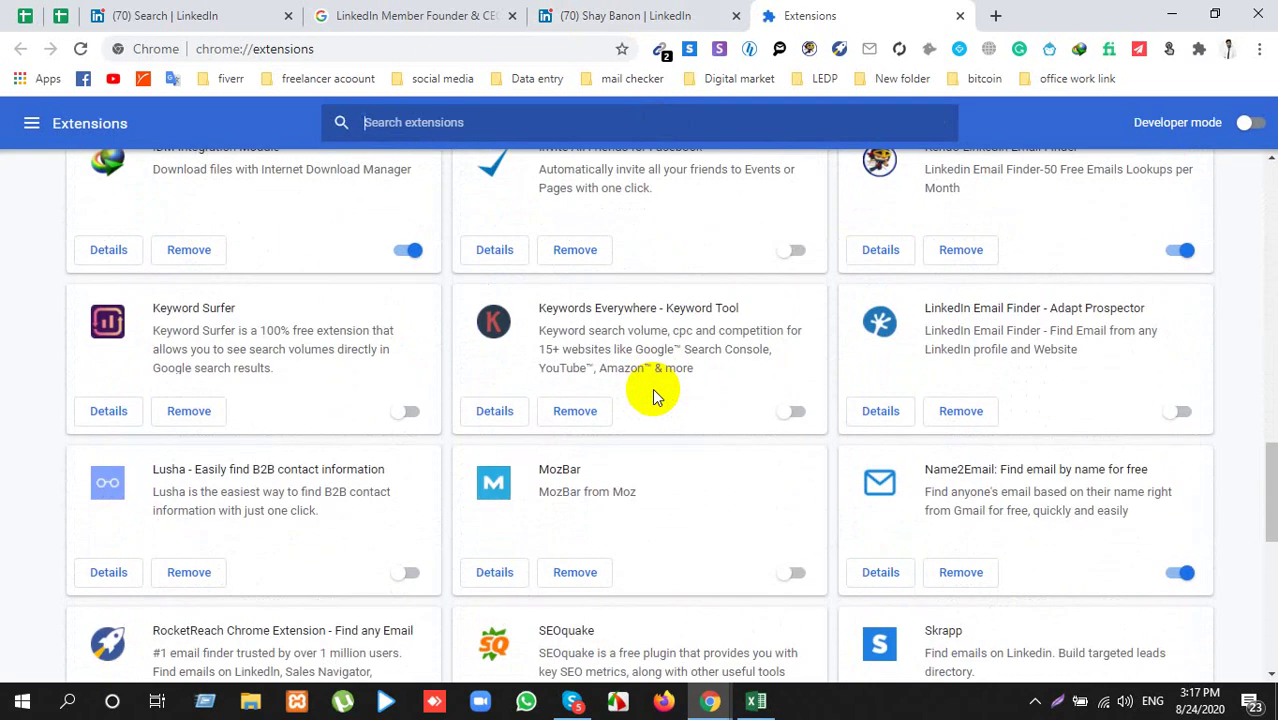
scroll(652, 396, down, 7)
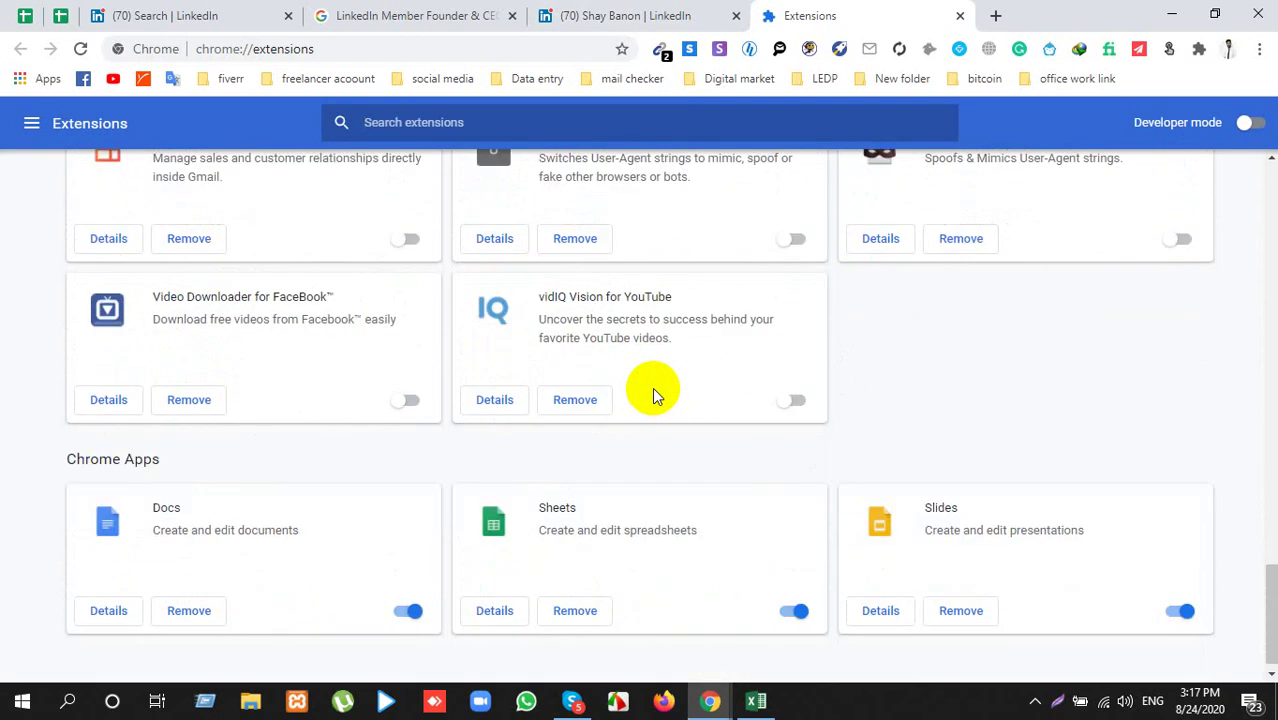
scroll(652, 388, up, 9)
scroll(652, 396, up, 7)
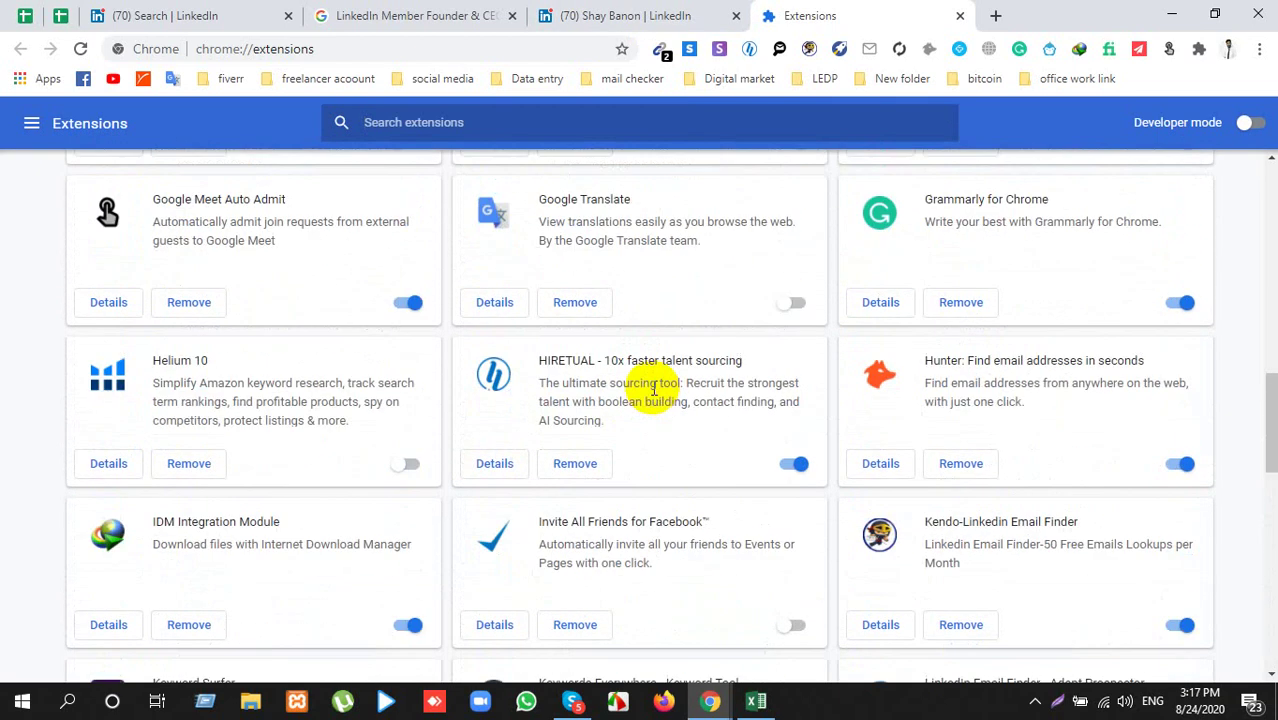
scroll(652, 390, up, 7)
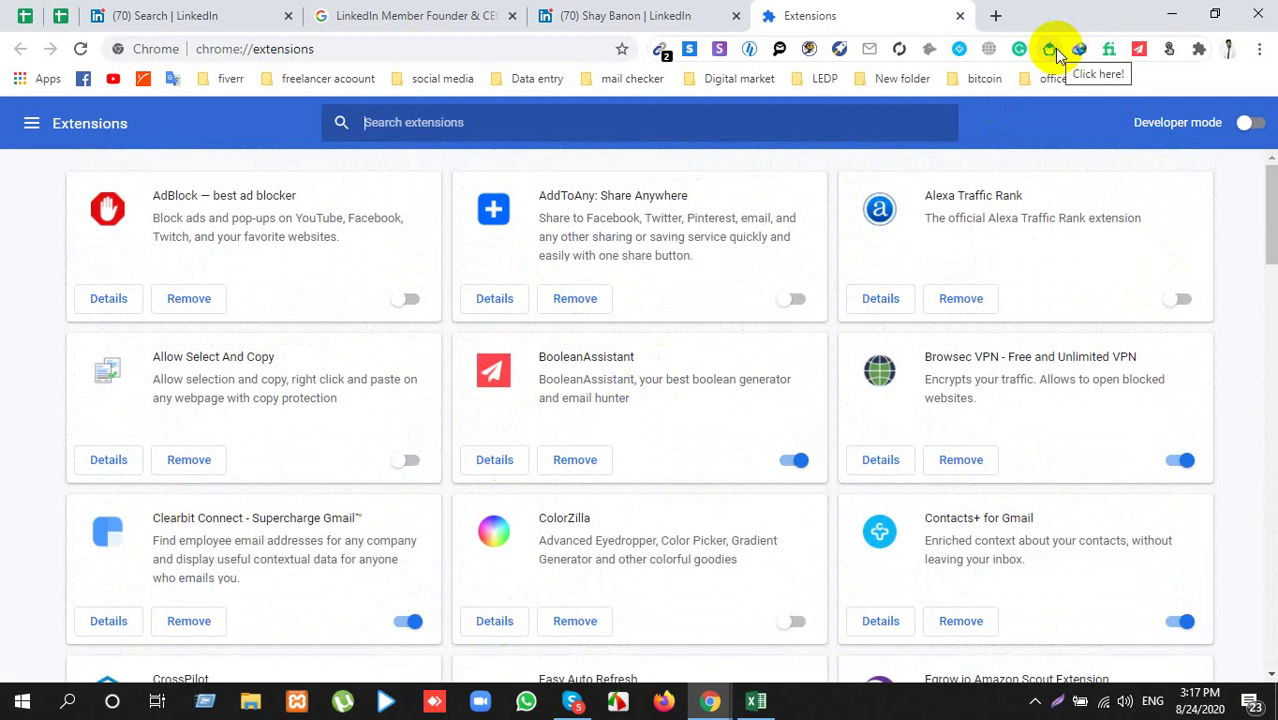
Step: Search for the LeadLeaper extension and add it to Chrome from the Web Store
click(994, 15)
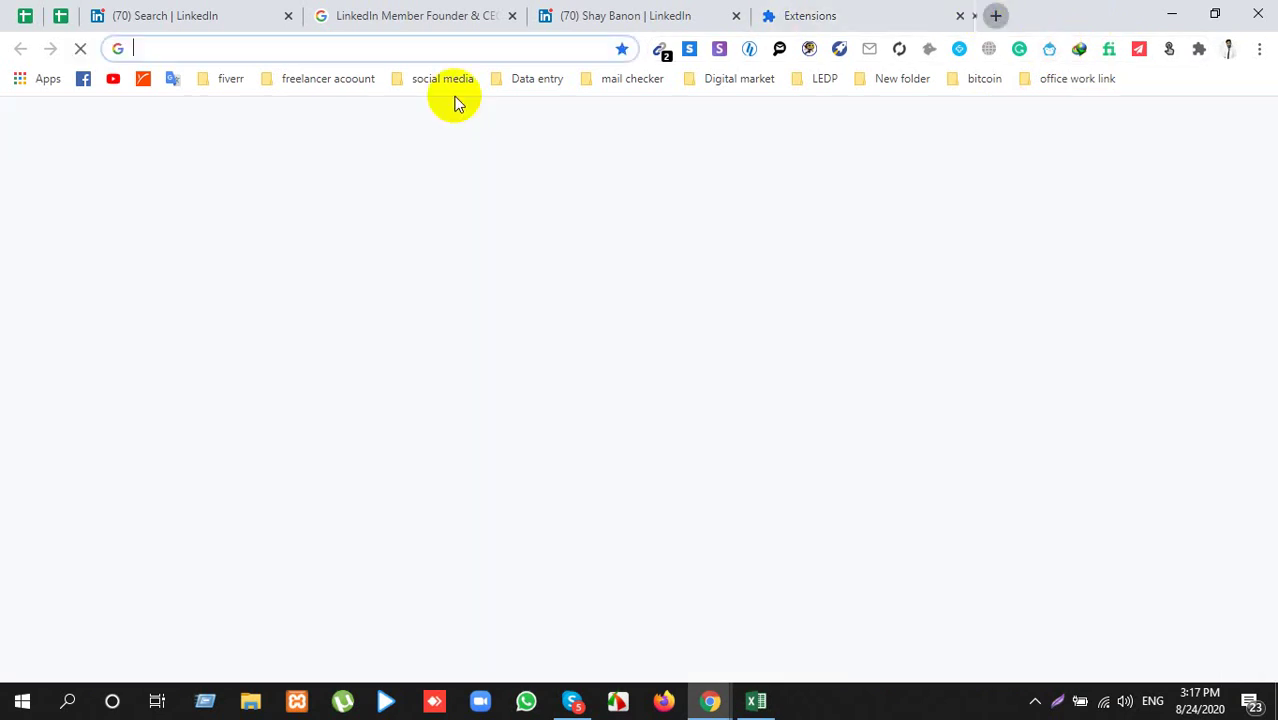
text(lead)
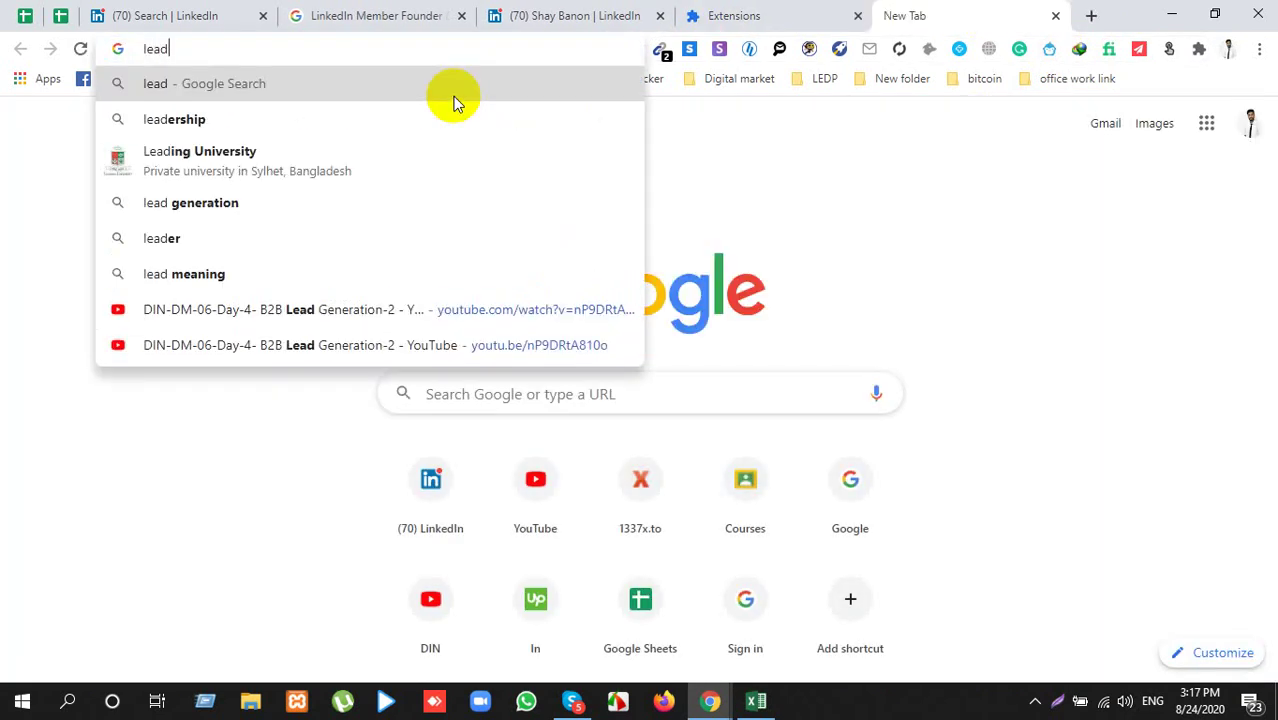
text(la)
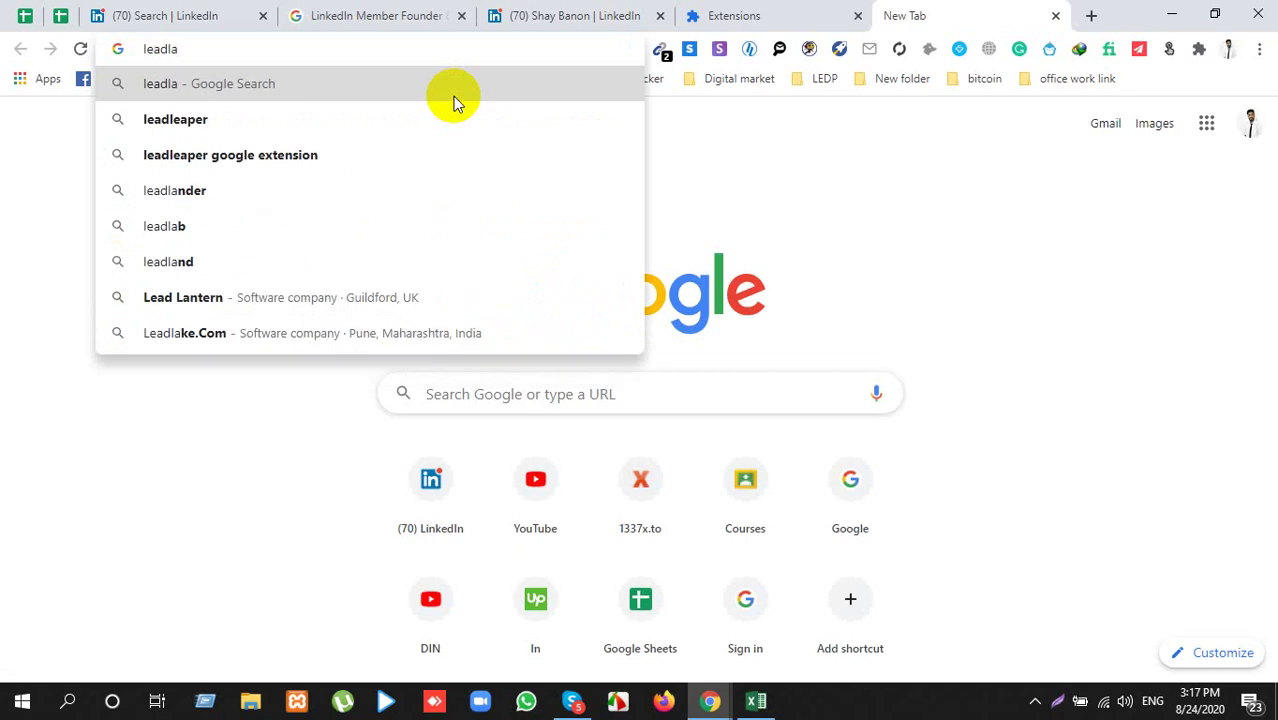
key(Down)
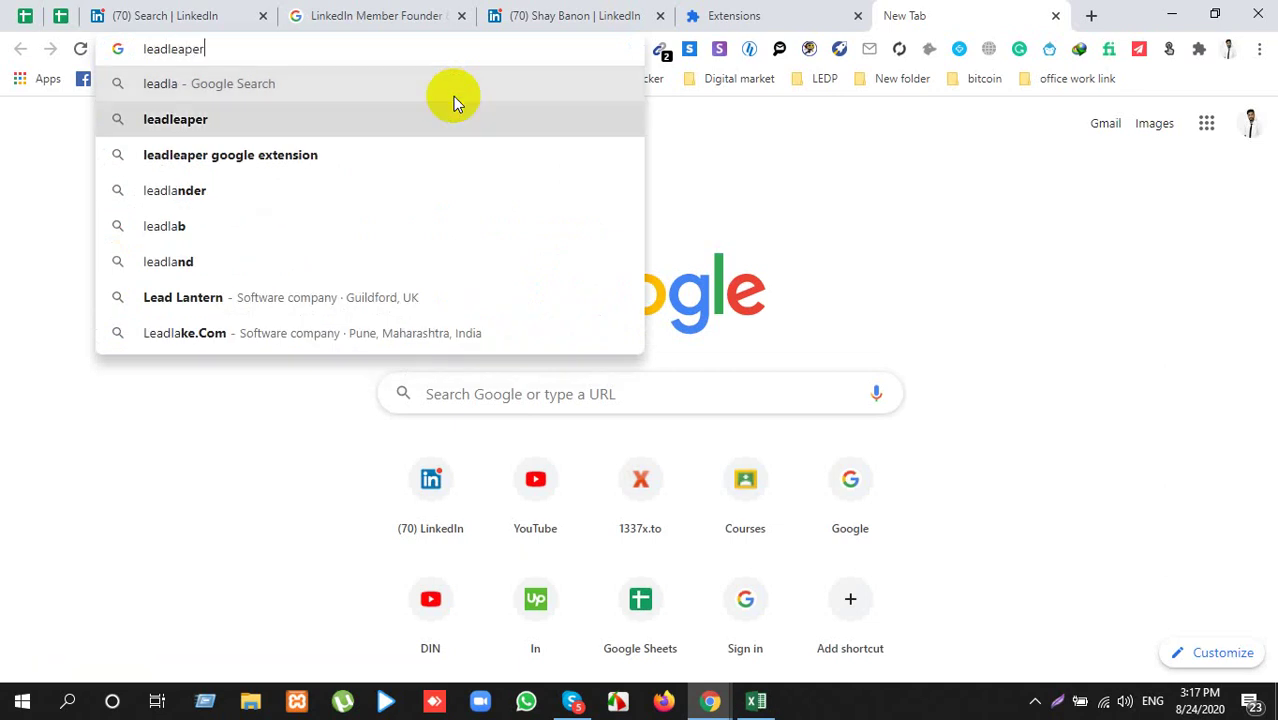
click(403, 146)
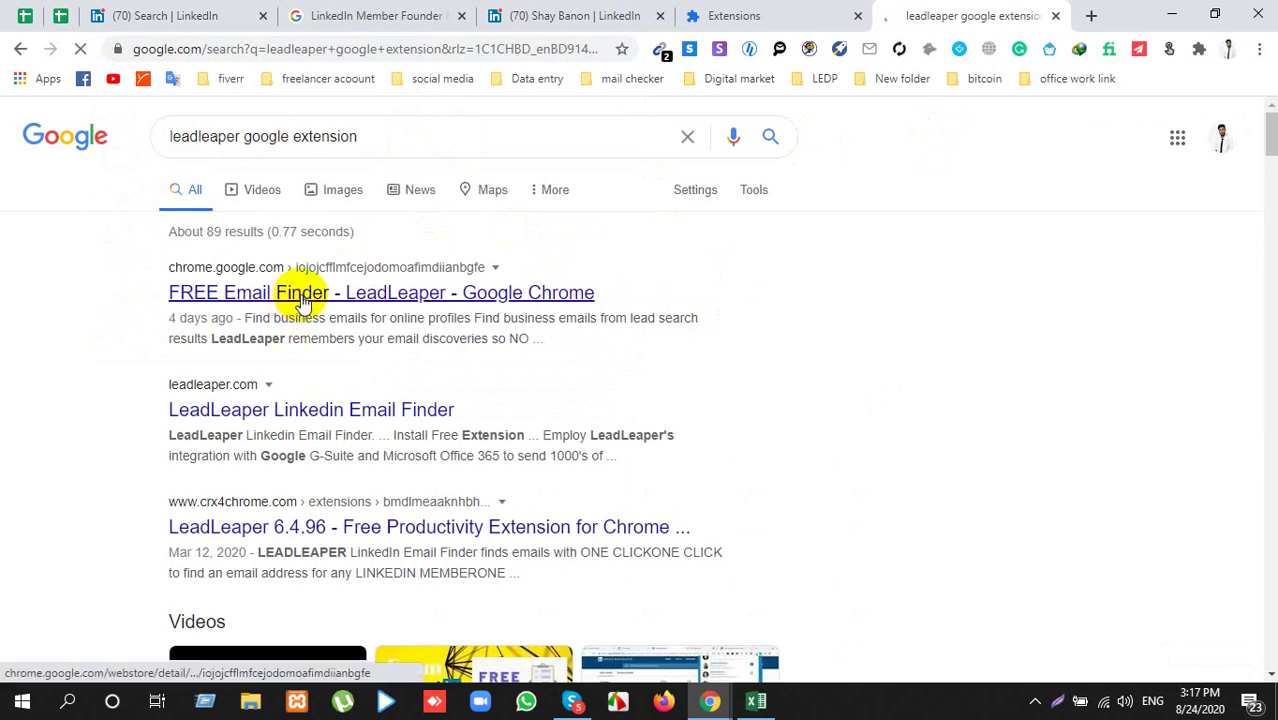
click(303, 296)
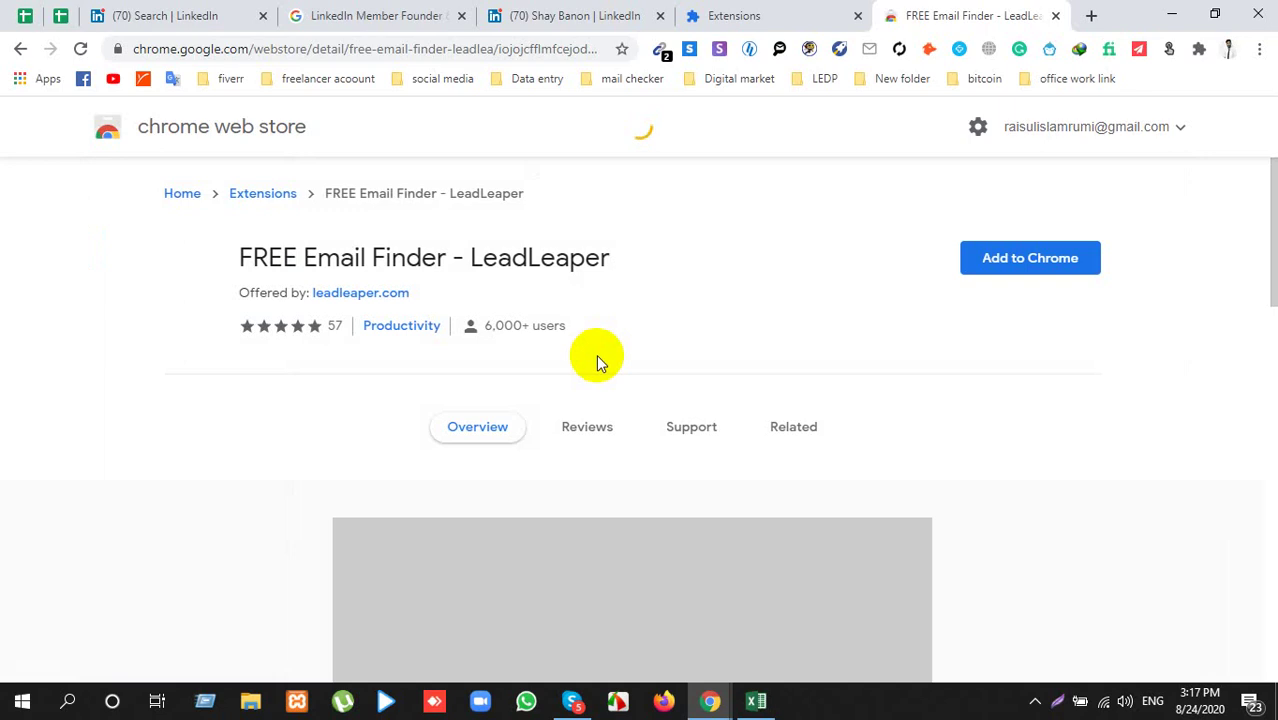
click(1037, 260)
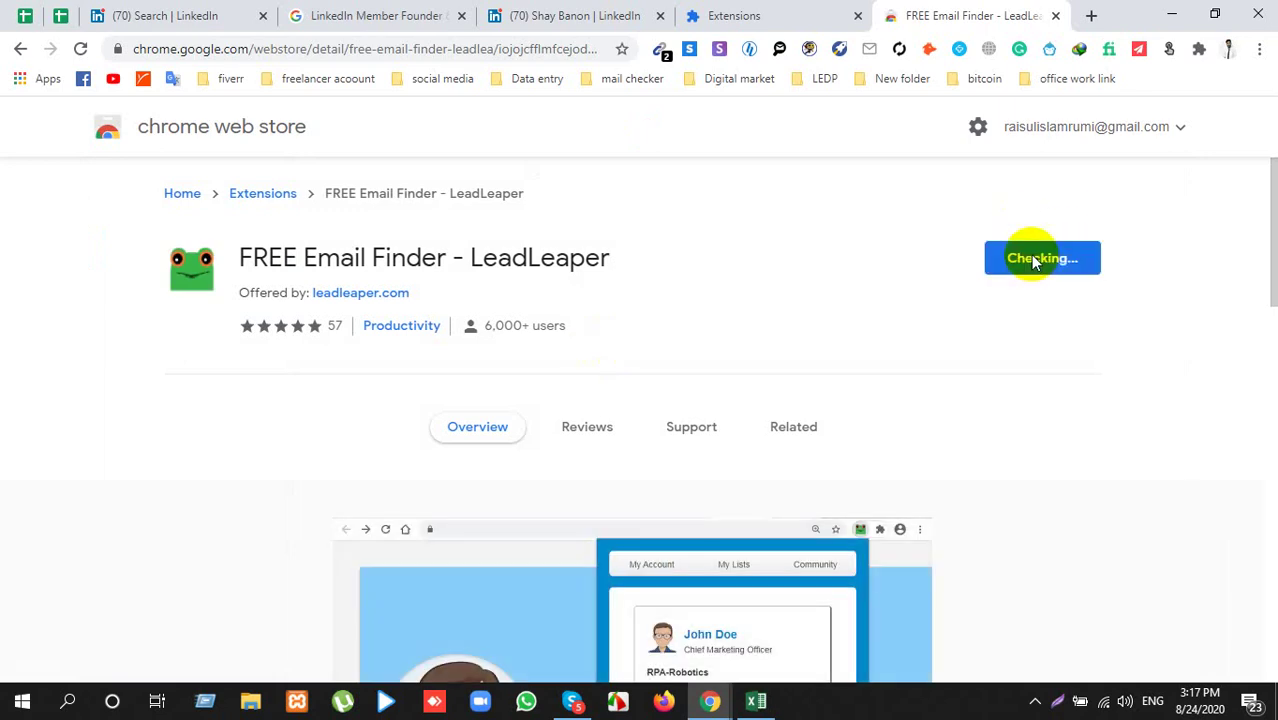
click(660, 280)
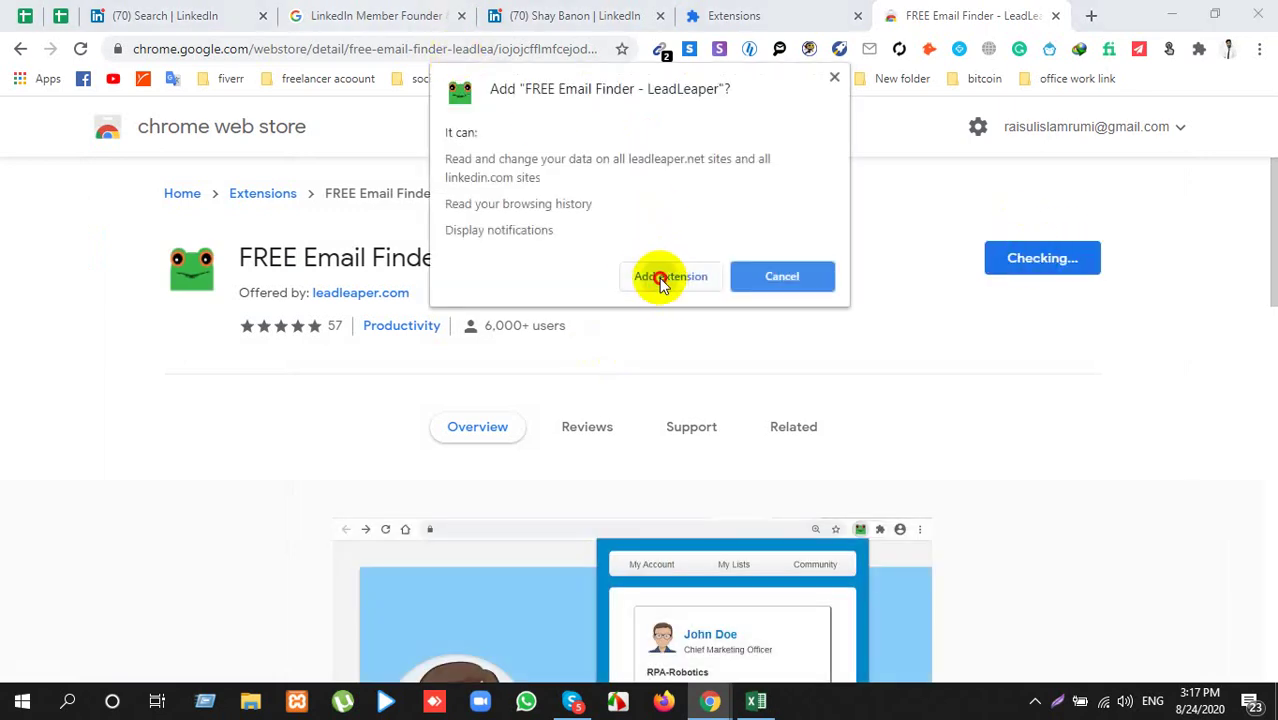
Step: Copy the LeadLeaper store page address and switch to the Google Meet window
click(425, 48)
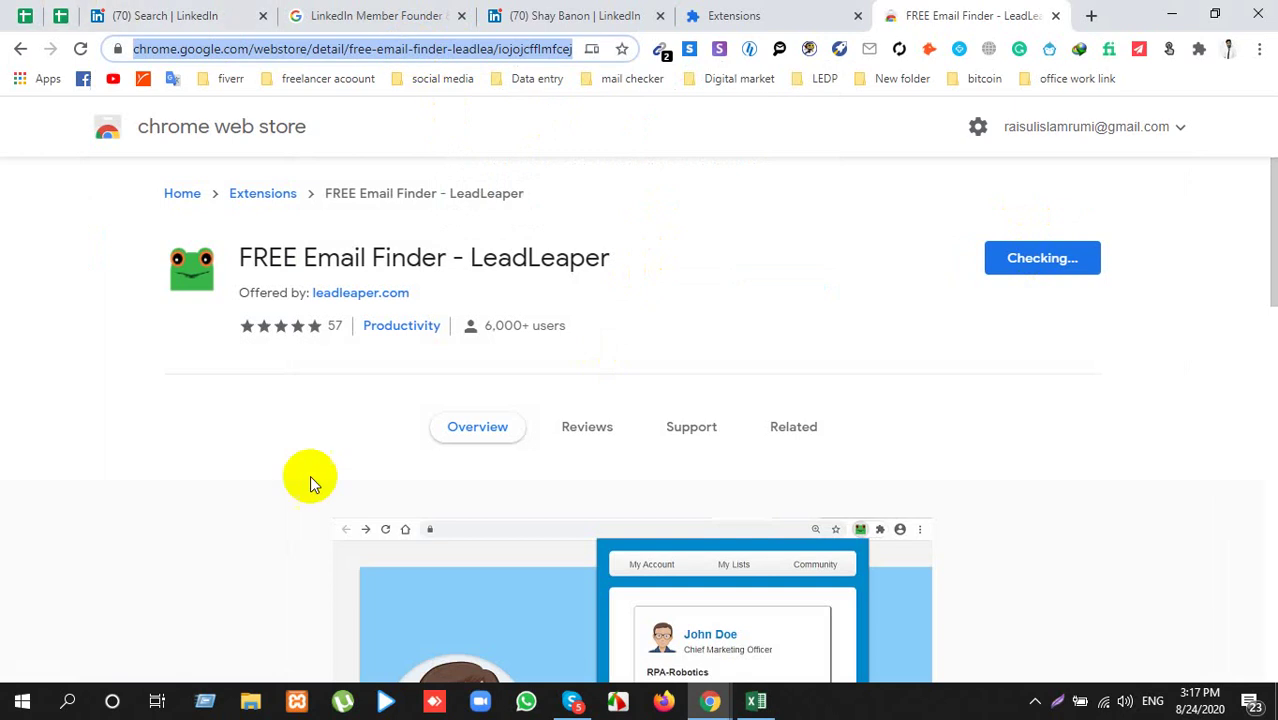
mouse_move(710, 700)
click(876, 645)
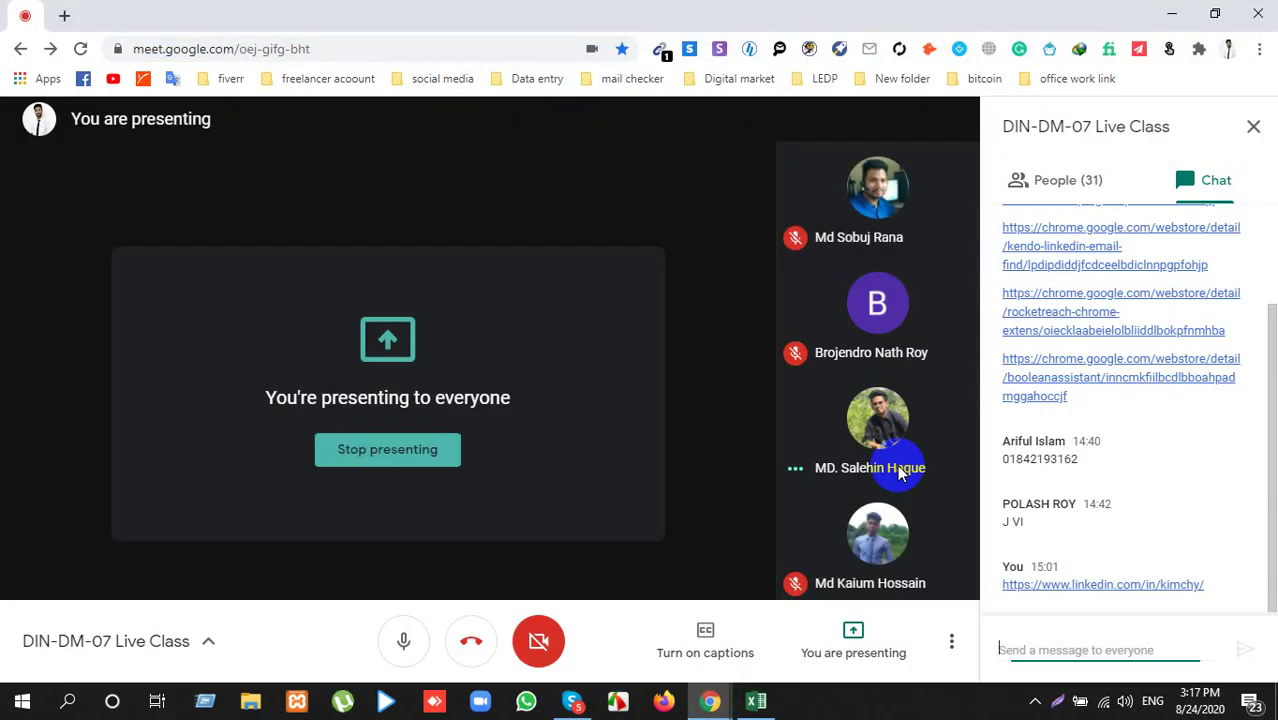
Step: Post the LeadLeaper store link in the Meet chat and admit the waiting participant
click(1064, 642)
text(https://chrome.google.com/webstore/detail/free-email-finder-leadlea/jojcjcflmfcejodomoafimdiianbgfe)
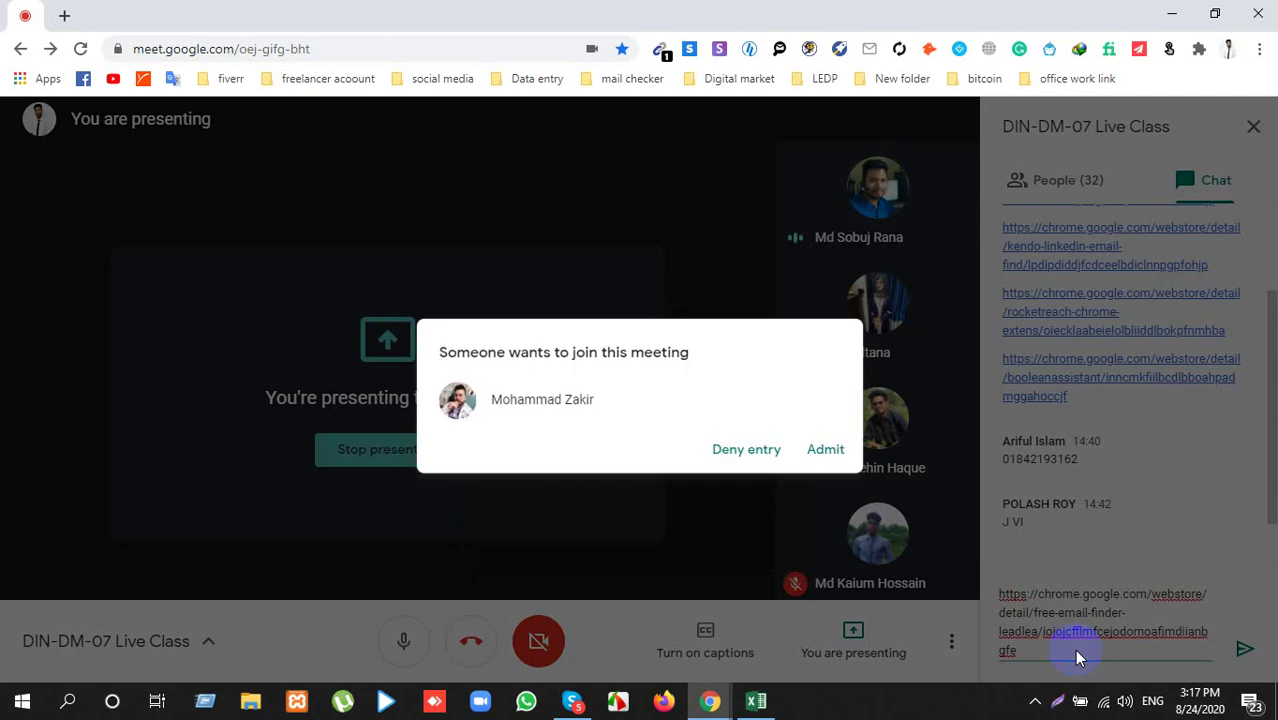
click(820, 452)
key(Return)
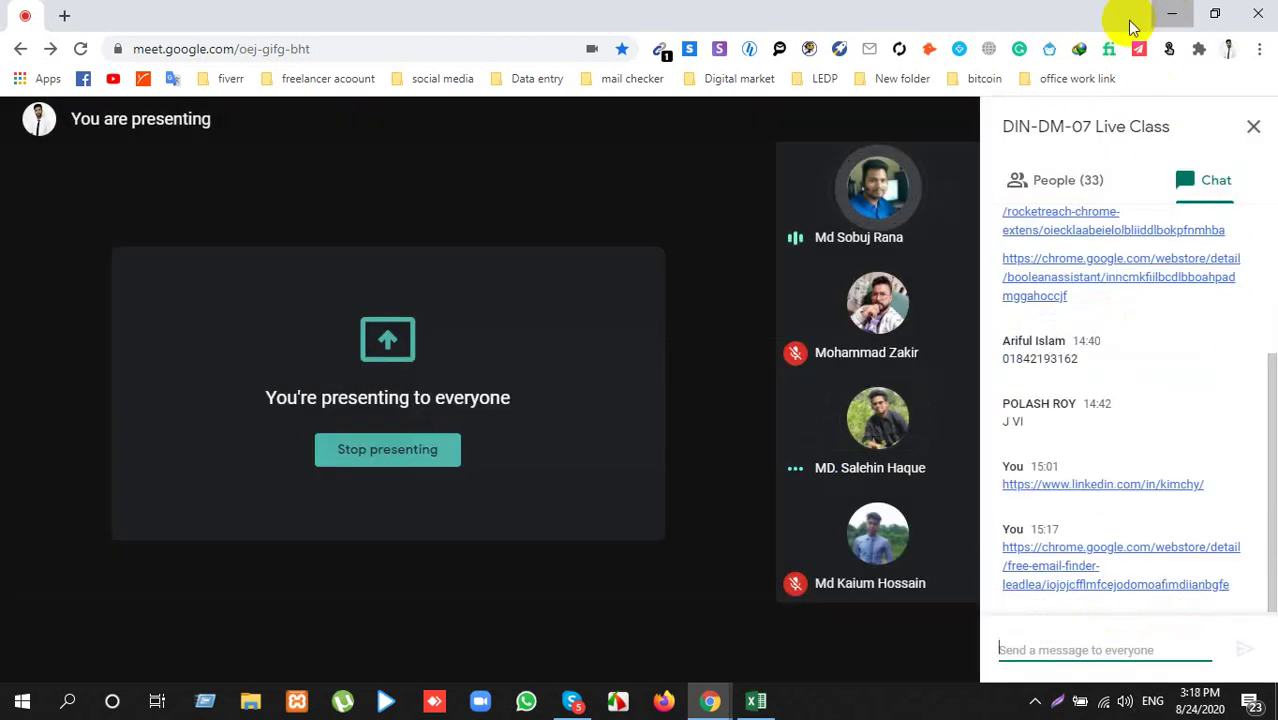
click(1170, 12)
Step: Open RocketReach's Web Store page and post its link in the Meet chat
right_click(841, 44)
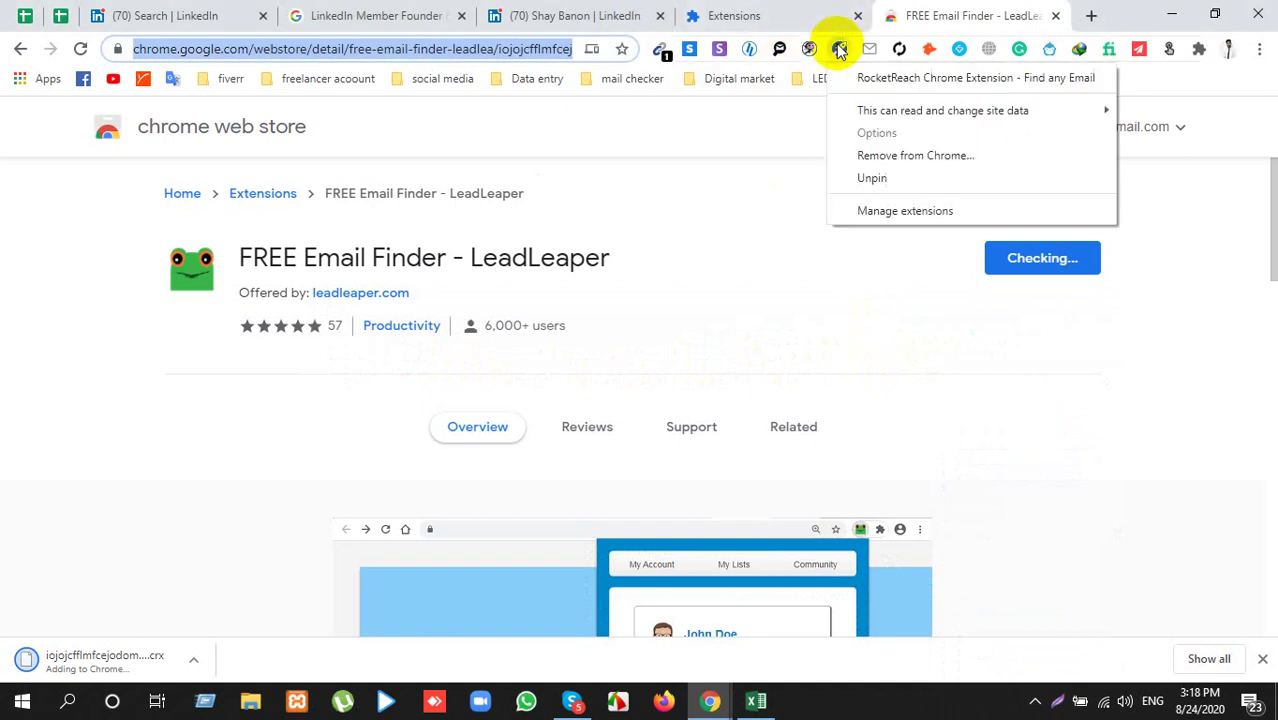
click(856, 77)
click(385, 43)
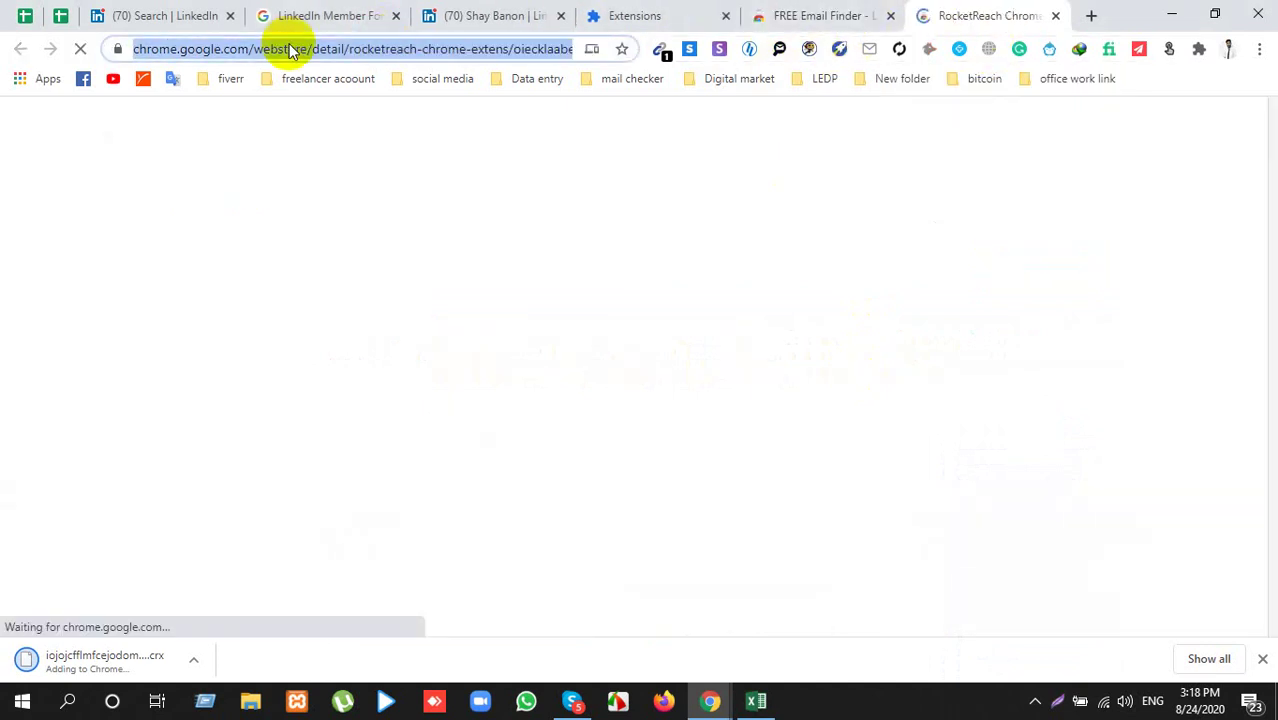
key(alt+Tab)
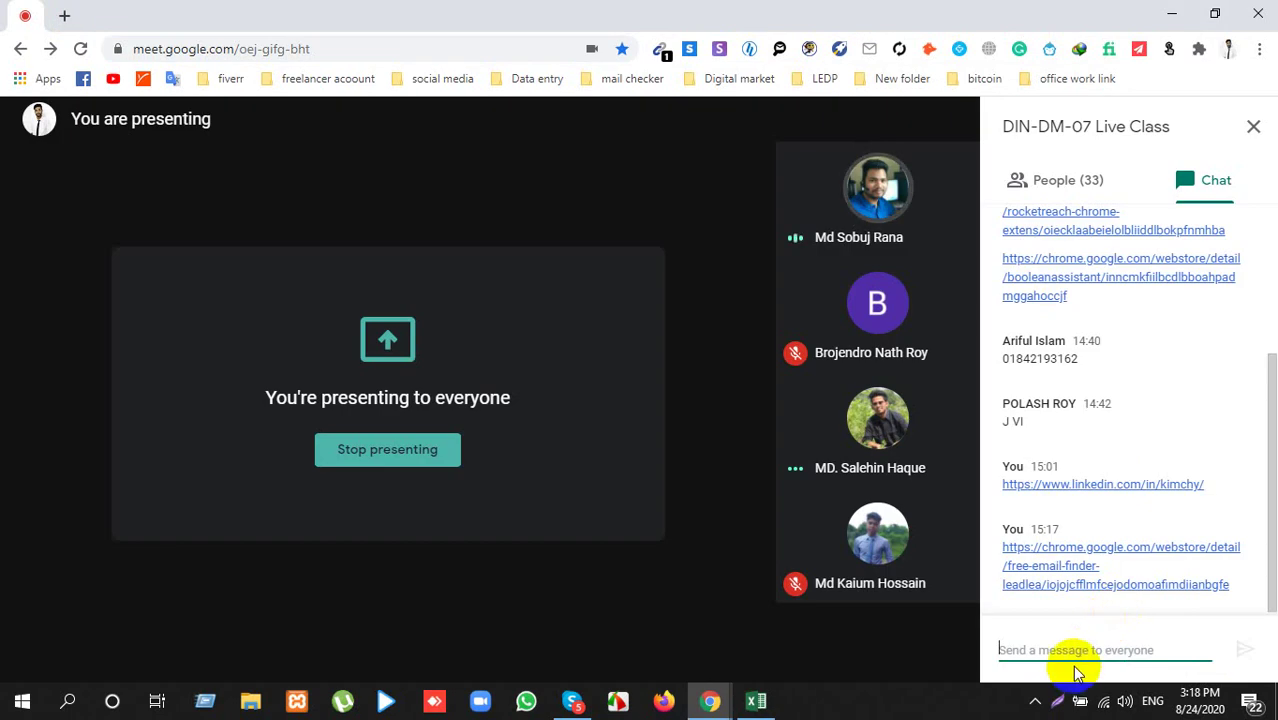
click(1071, 662)
text(https://chrome.google.com/webstore/detail/rocketreach-chrome-extens/oiecklaabeielolbliiddlbokpfnmhba)
key(Return)
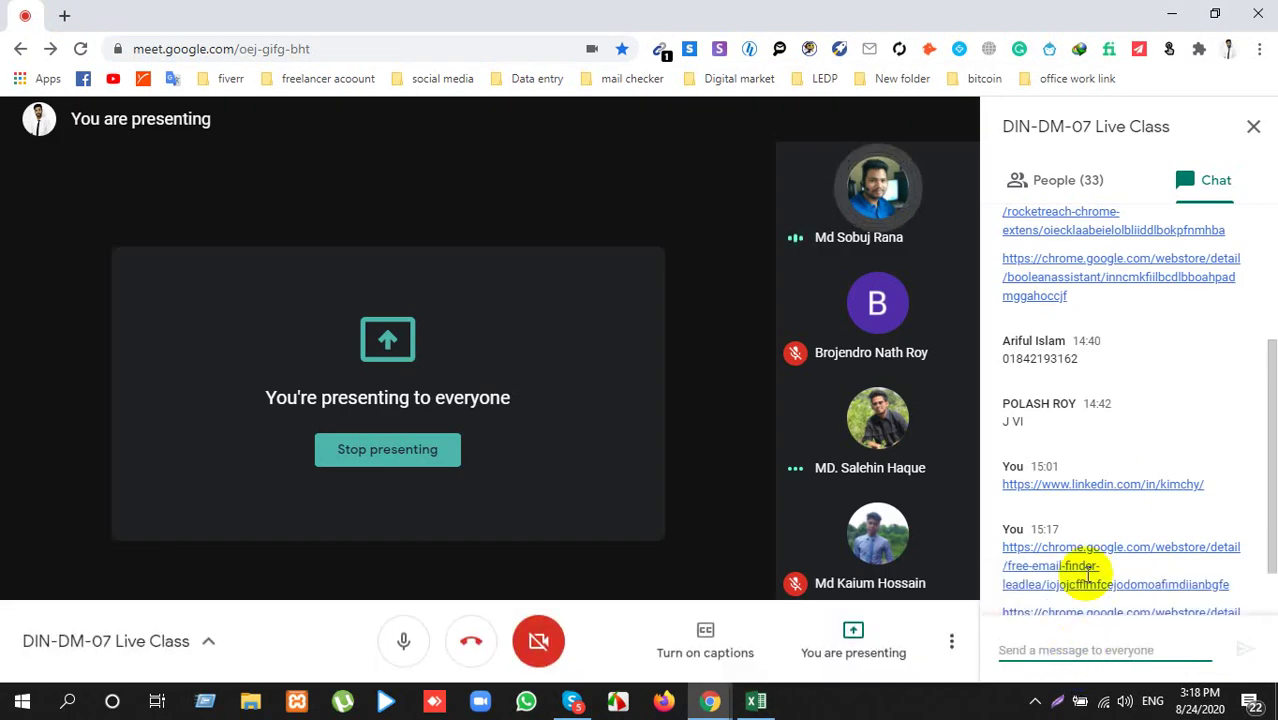
click(1171, 15)
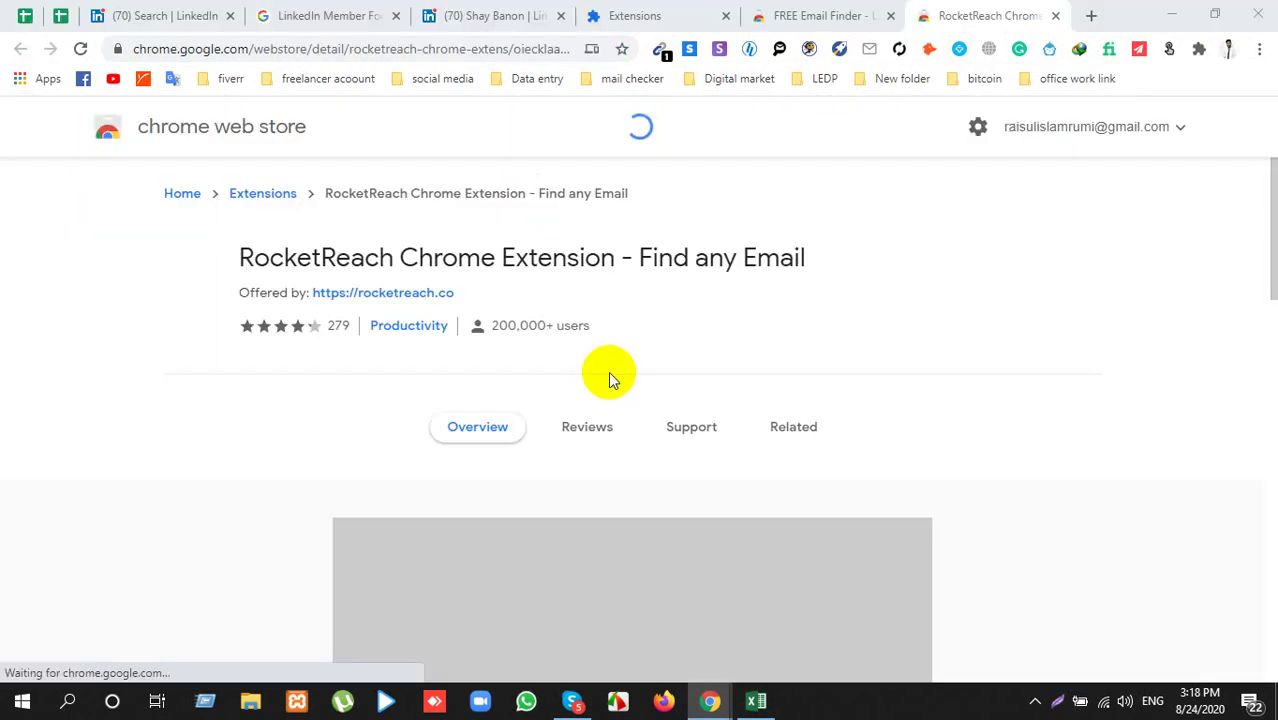
Step: Pin FREE Email Finder - LeadLeaper and move its icon beside the other email finders
click(1199, 49)
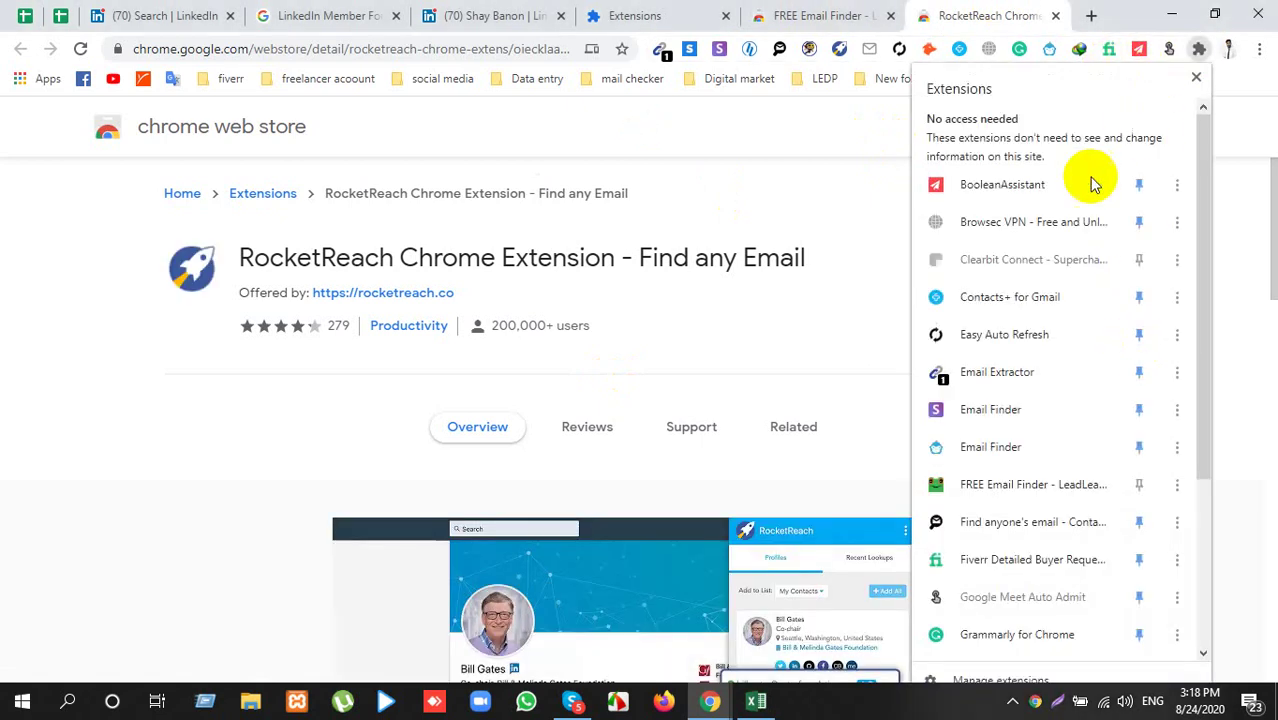
click(1139, 484)
drag(1163, 60, 699, 51)
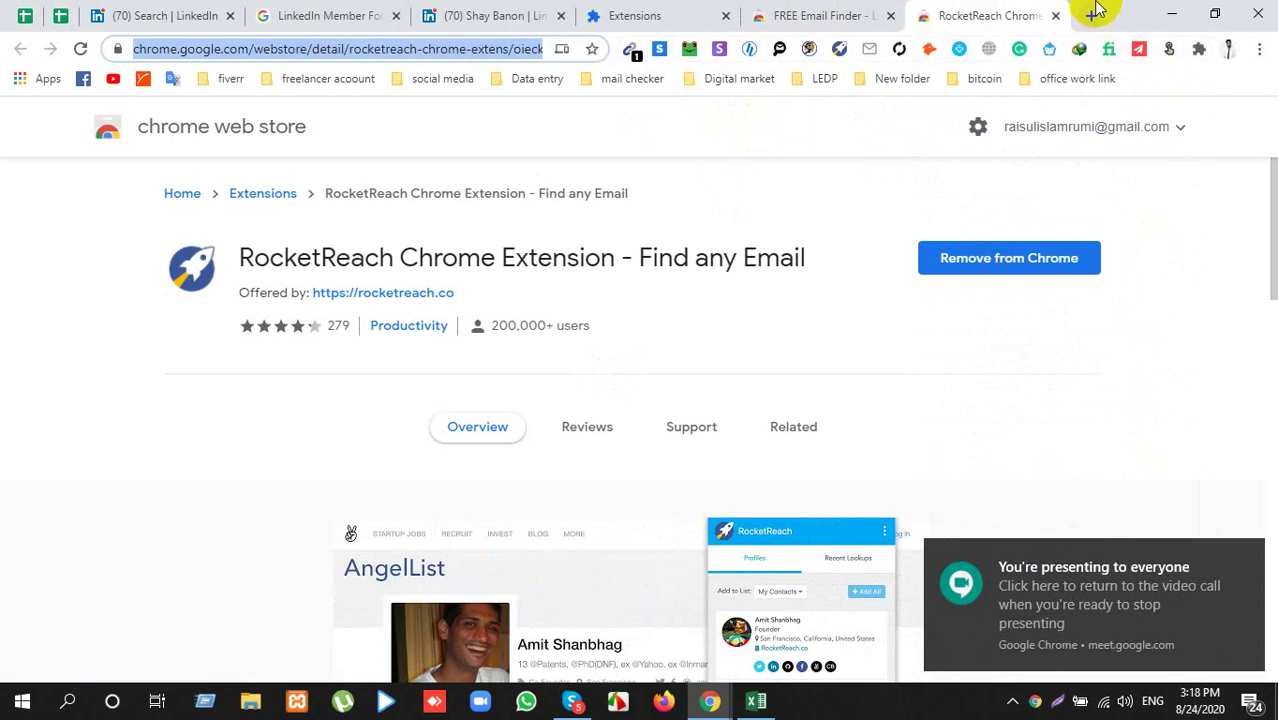
Step: Close the store and extensions tabs and launch LeadLeaper's sign-in page from the LinkedIn profile
click(891, 16)
click(891, 16)
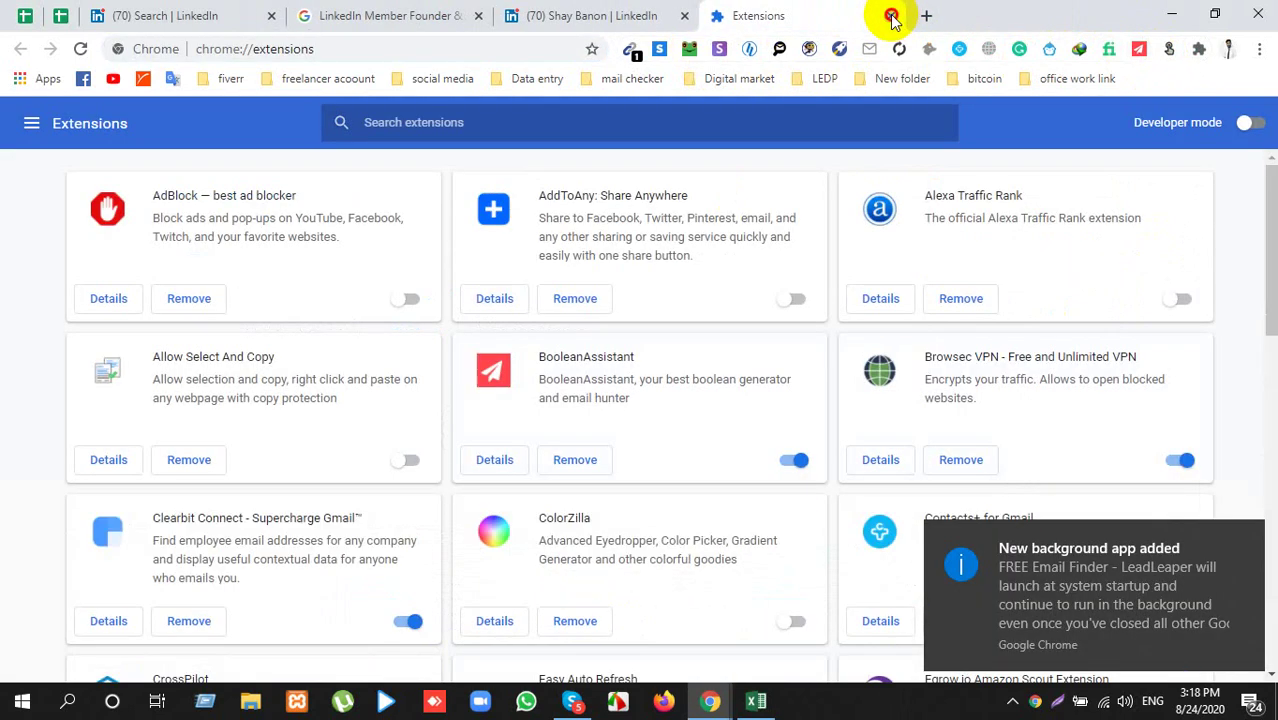
click(891, 16)
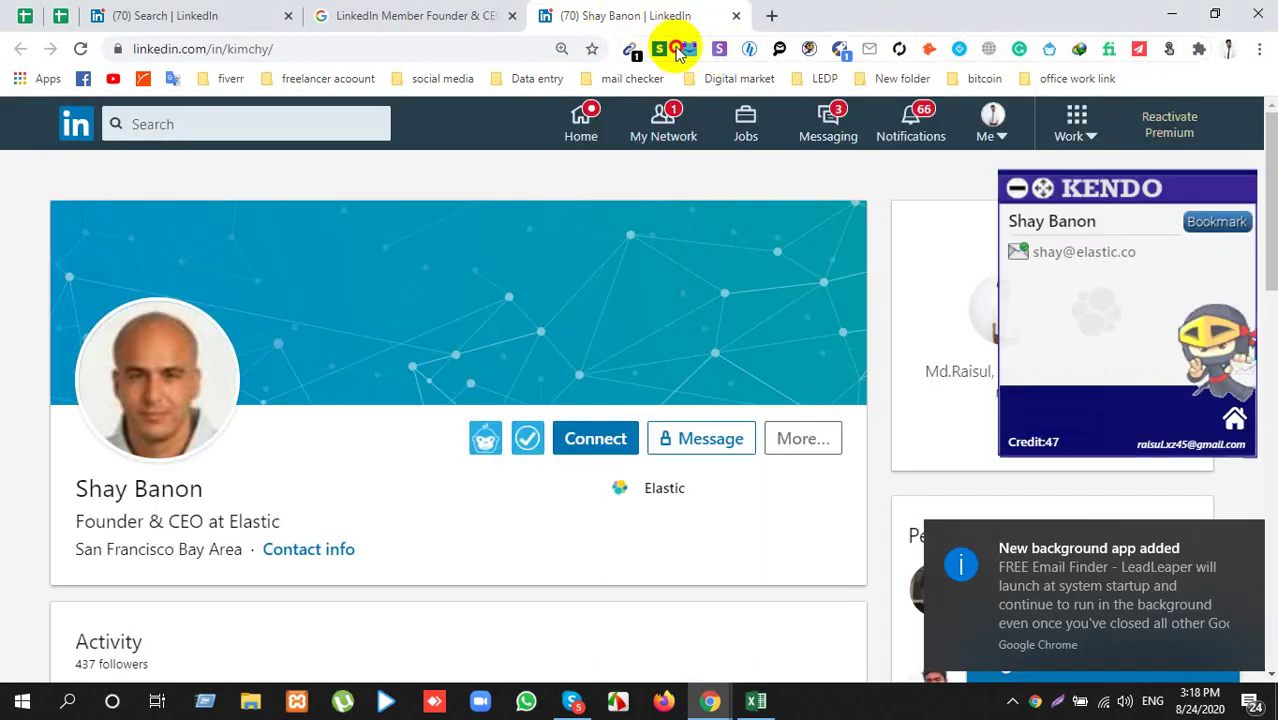
click(690, 49)
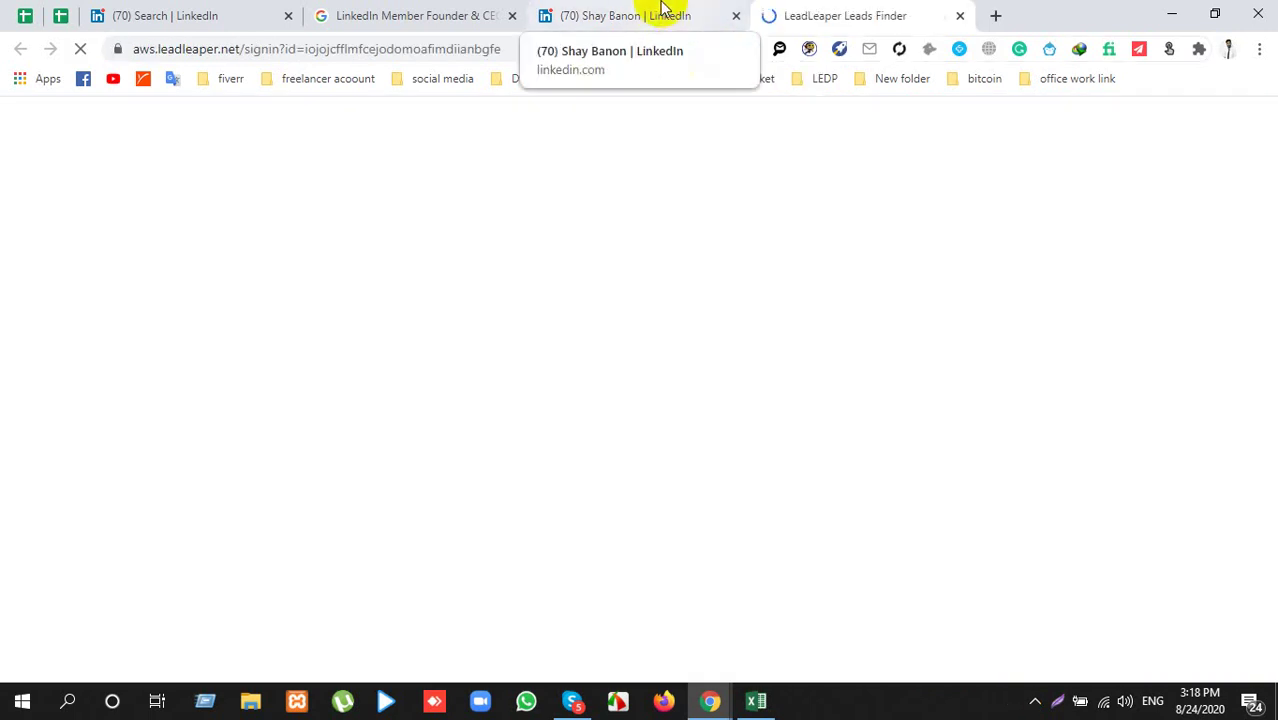
click(660, 10)
click(688, 49)
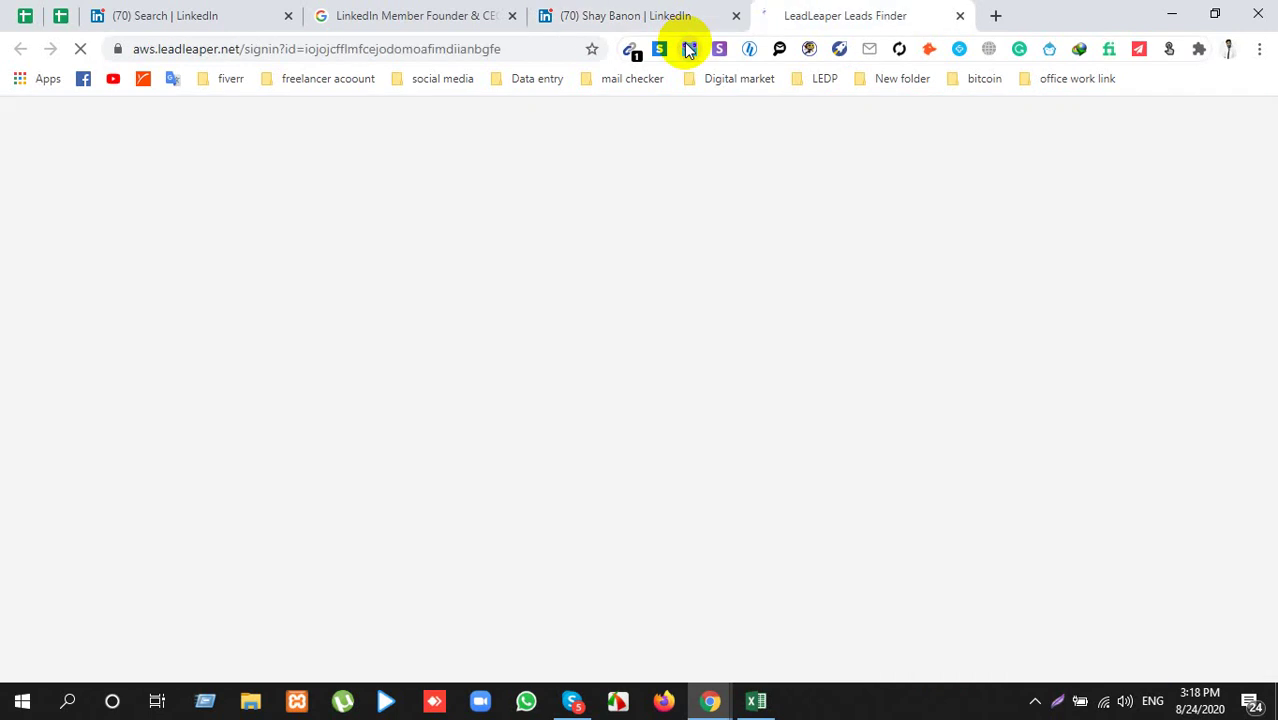
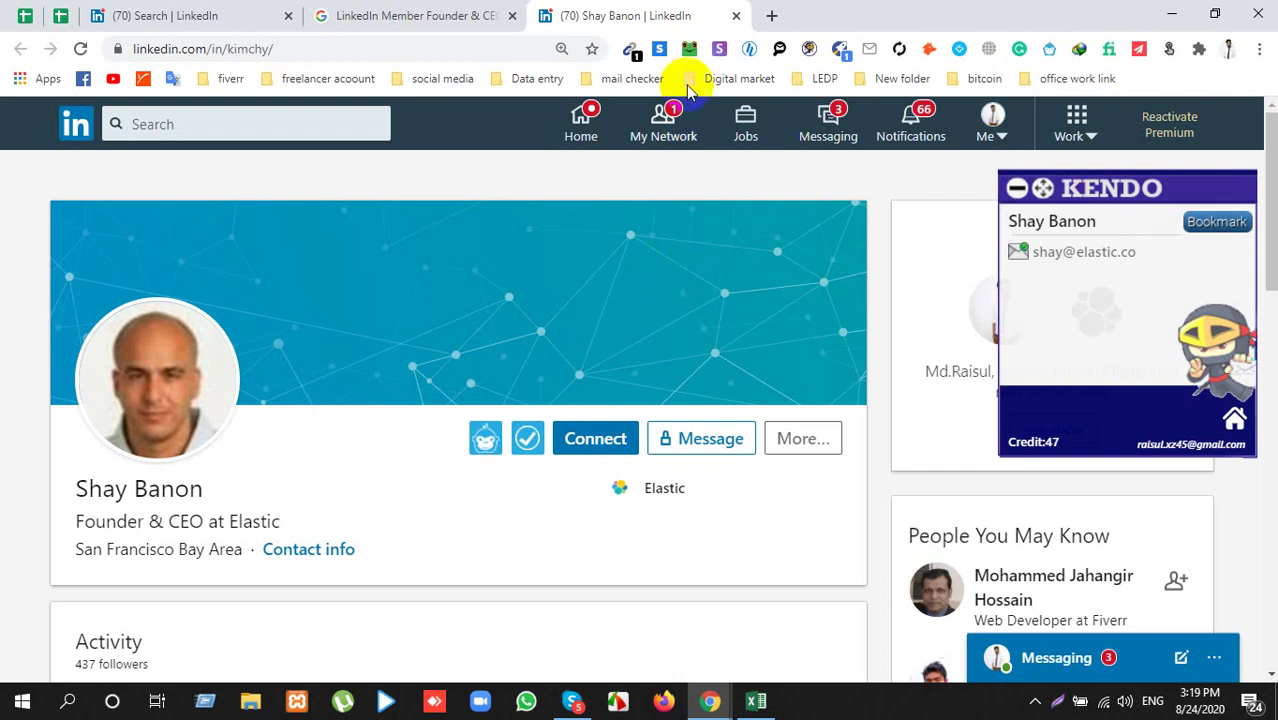
Step: Reveal the Elastic founder's work email and phone in LeadLeaper and copy his name and email
click(690, 50)
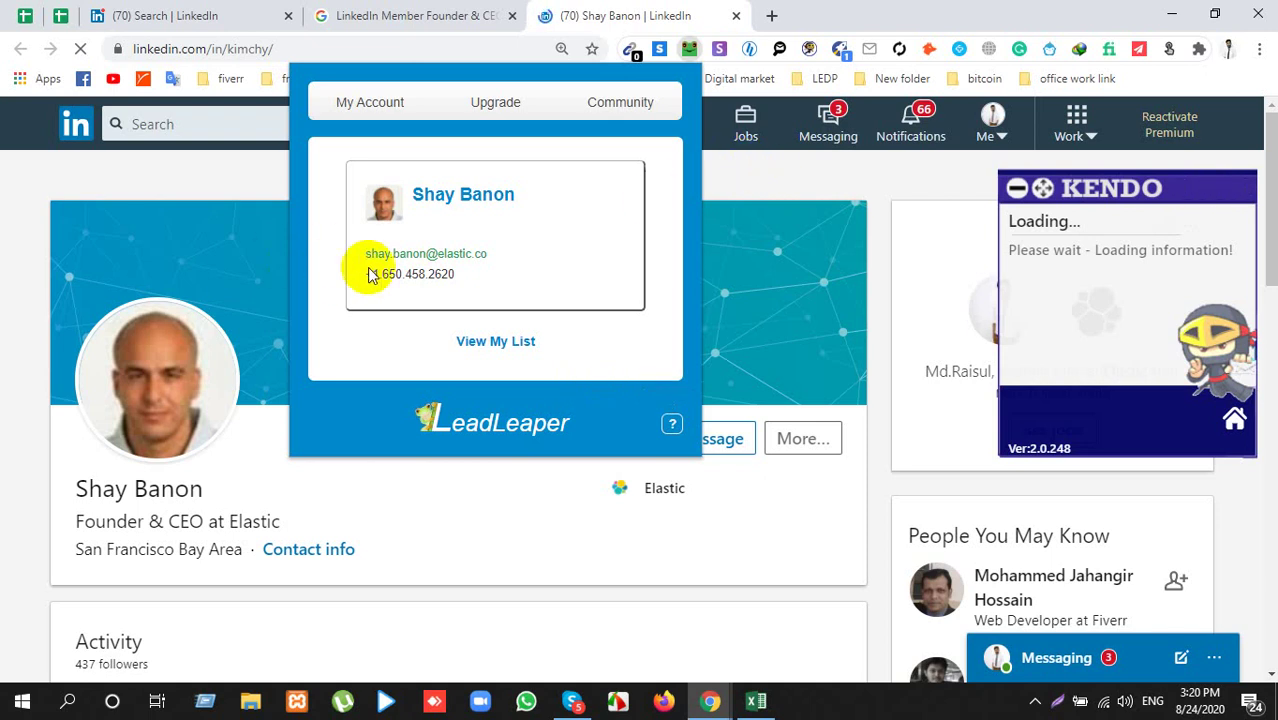
drag(455, 274, 378, 277)
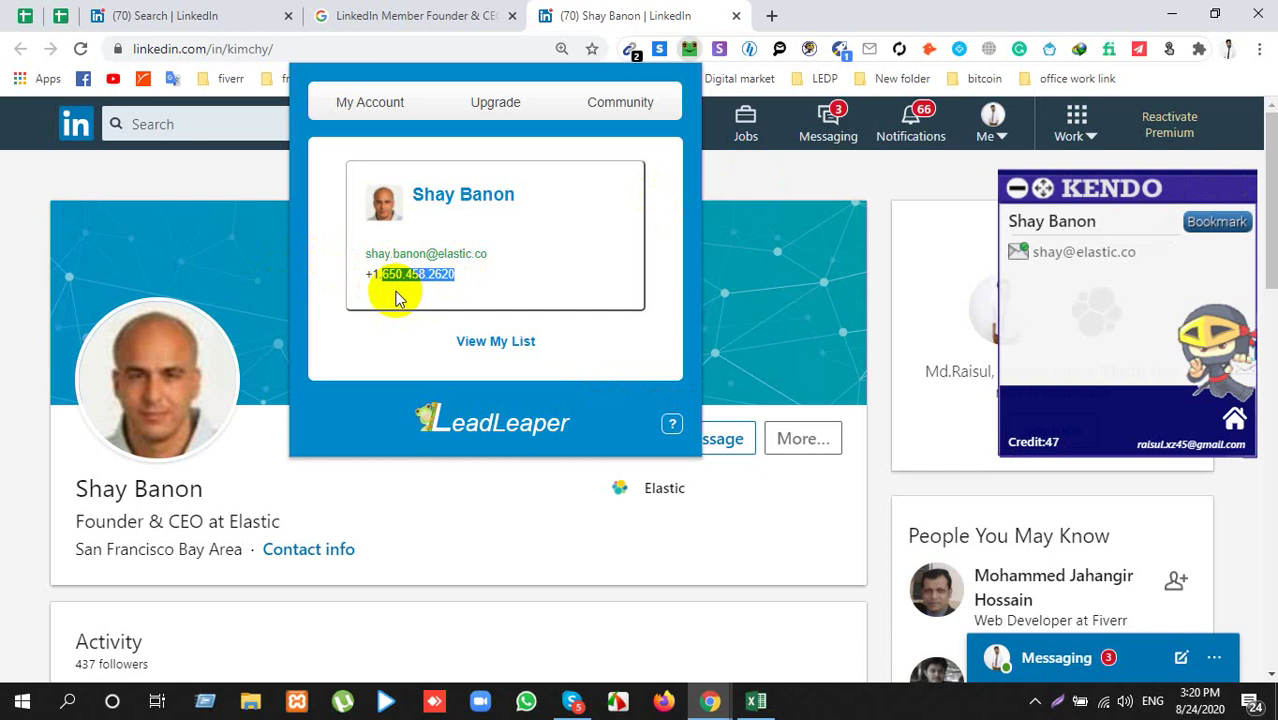
click(517, 263)
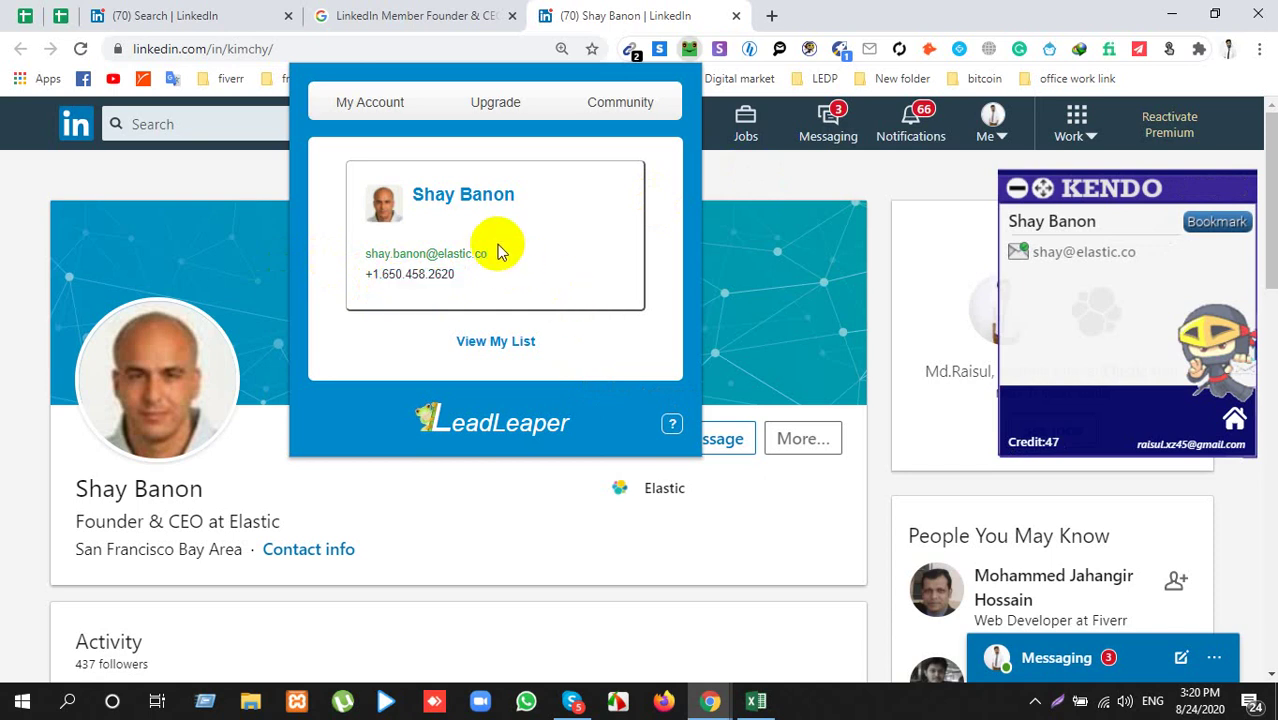
drag(500, 252, 412, 192)
key(ctrl+c)
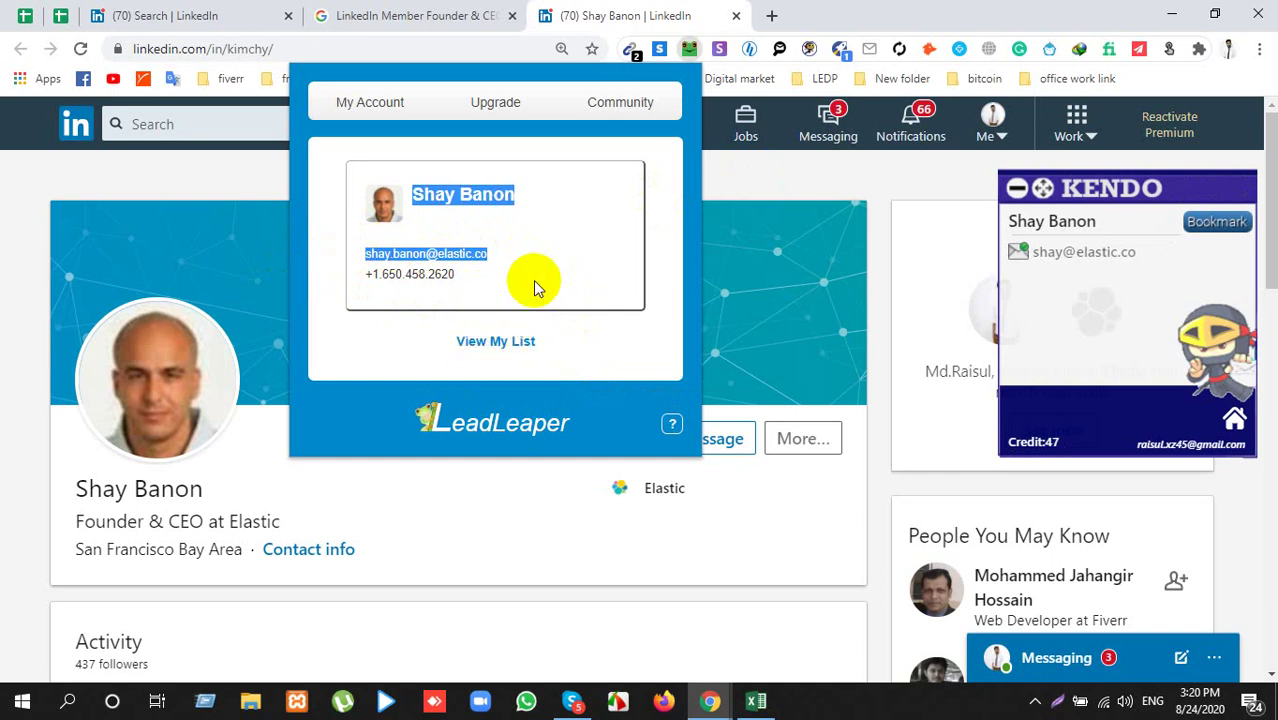
key(alt+Tab)
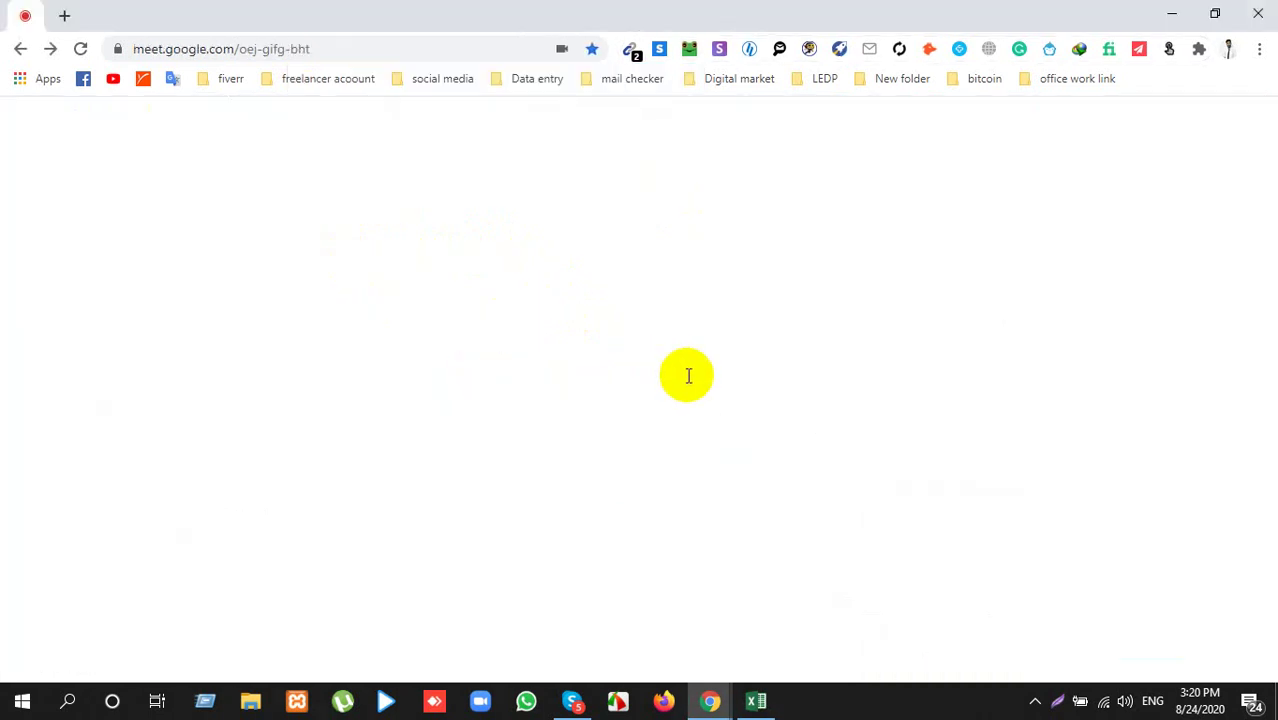
key(alt+Tab)
Step: Paste the copied LeadLeaper contact card into cell C11 as plain text only
click(756, 701)
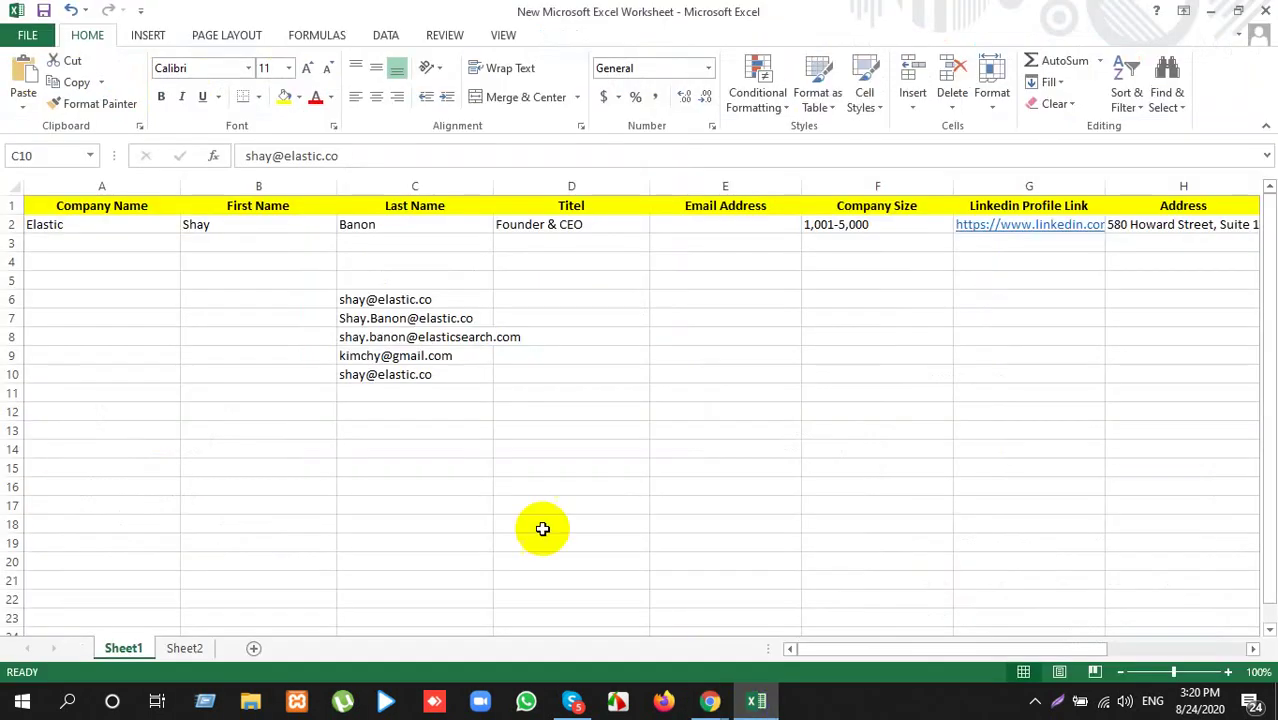
click(371, 394)
key(ctrl+v)
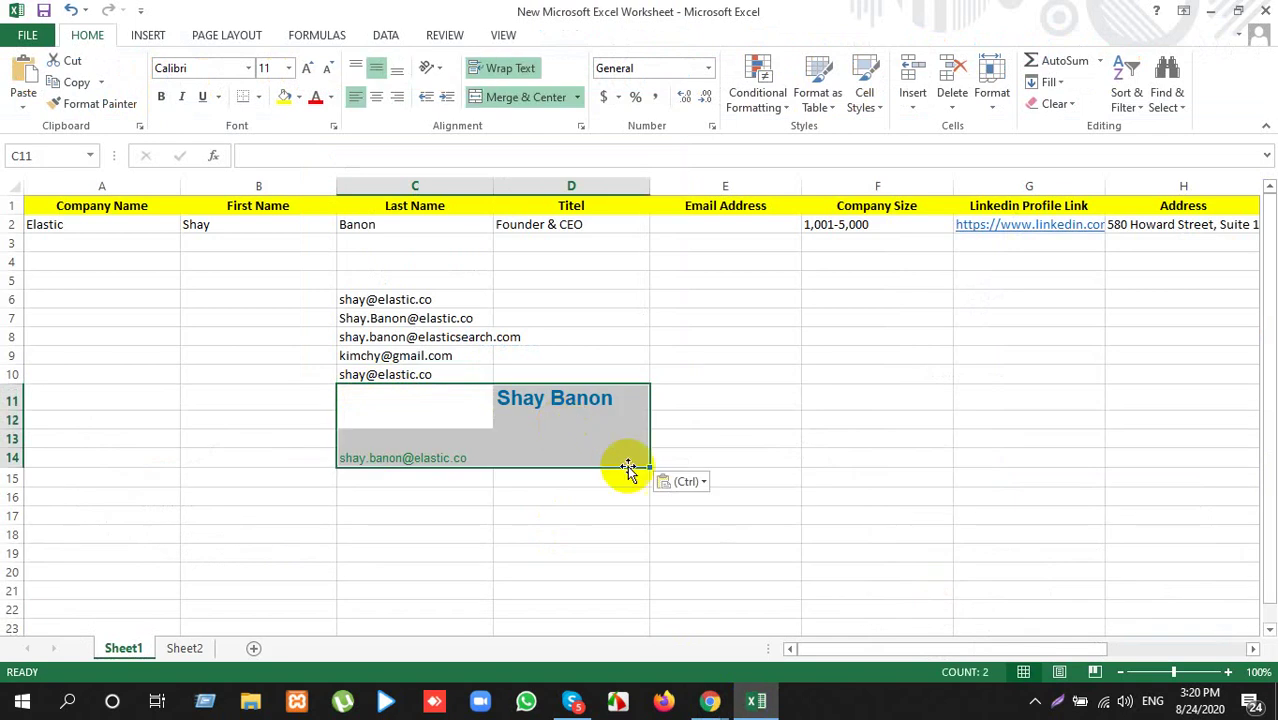
click(686, 481)
click(695, 535)
Step: Move the email from C14 into C11 and delete the leftover name in D11
click(478, 450)
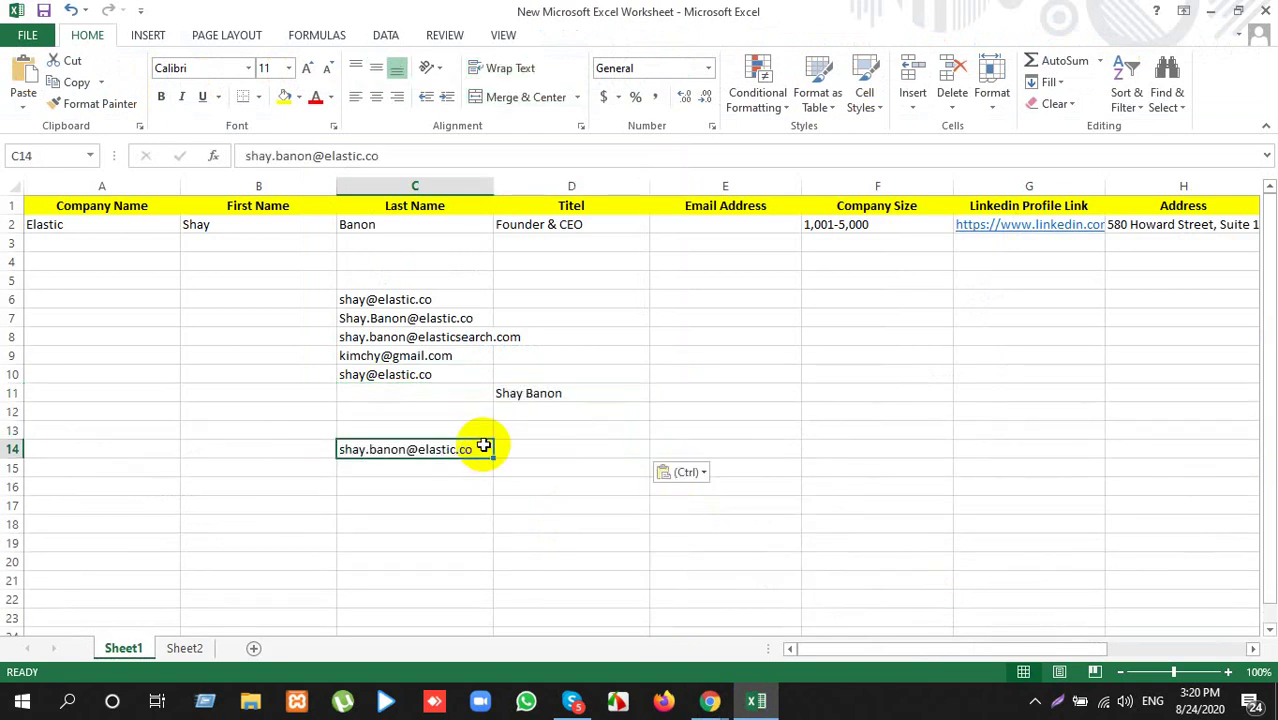
key(ctrl+c)
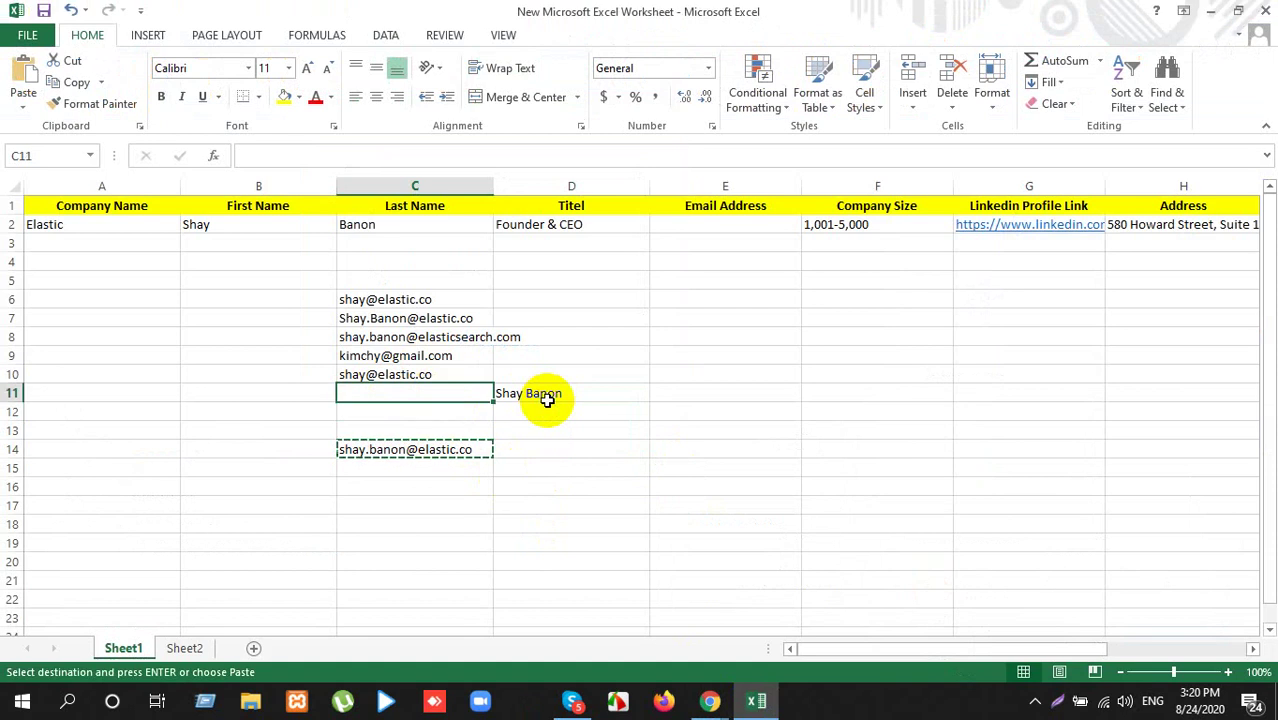
key(ctrl+v)
click(526, 390)
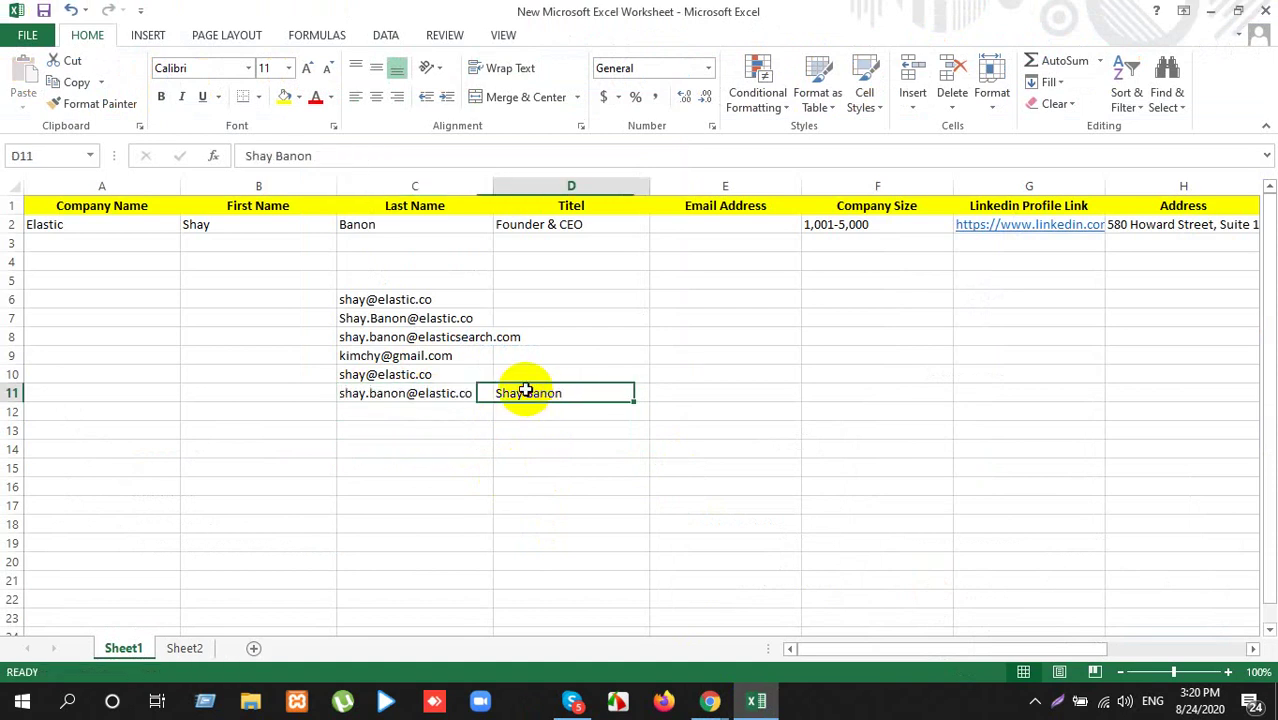
key(Delete)
click(690, 349)
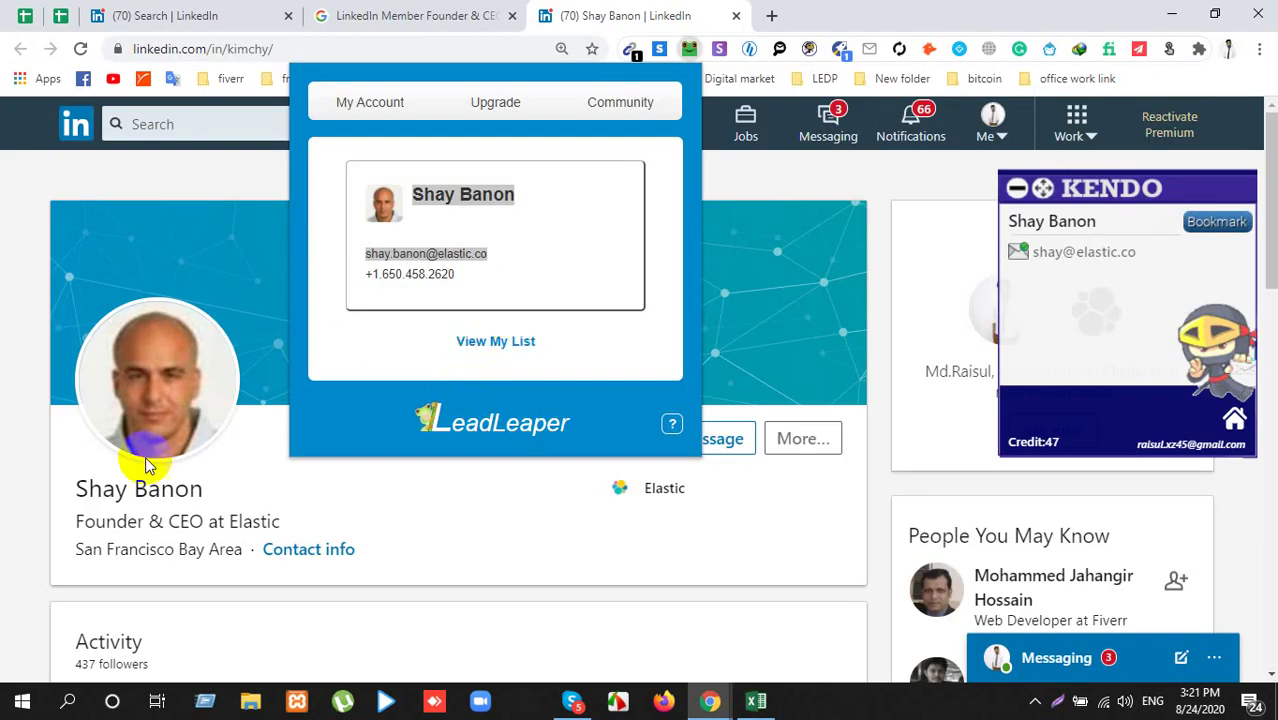
Step: Close LeadLeaper and run BooleanAssistant's Find Email lookup on the LinkedIn profile
click(351, 513)
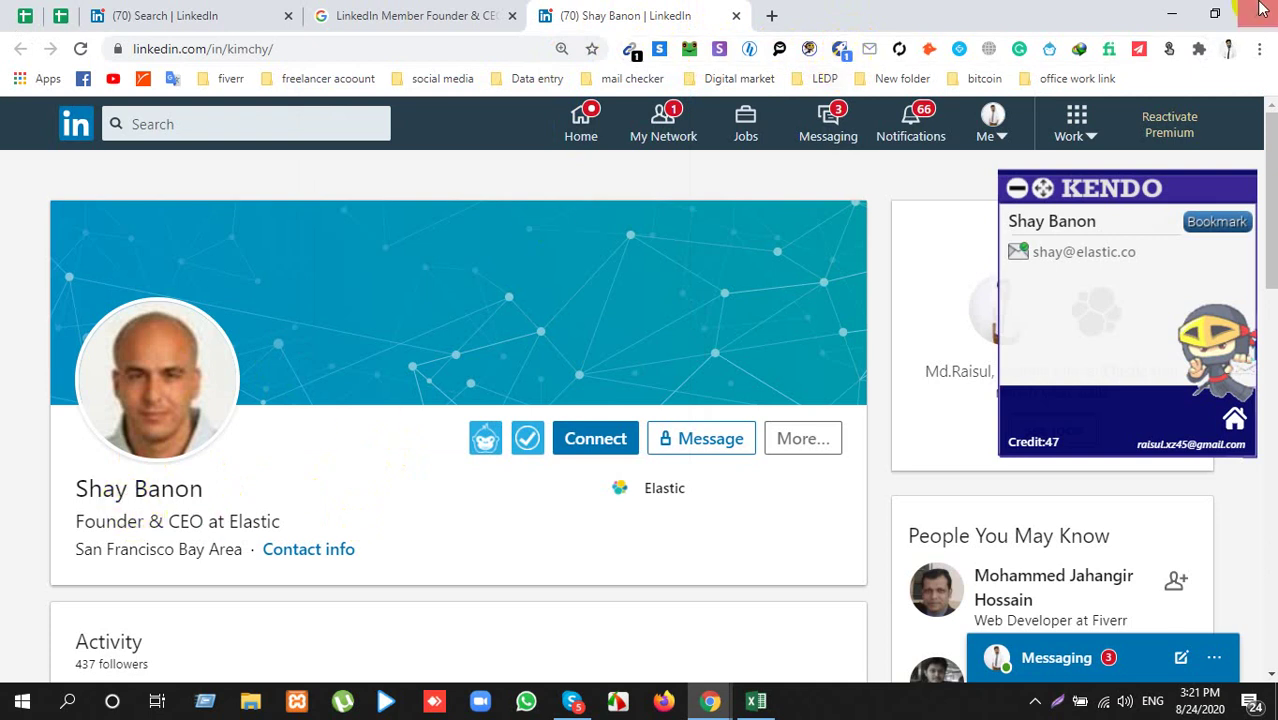
click(1139, 50)
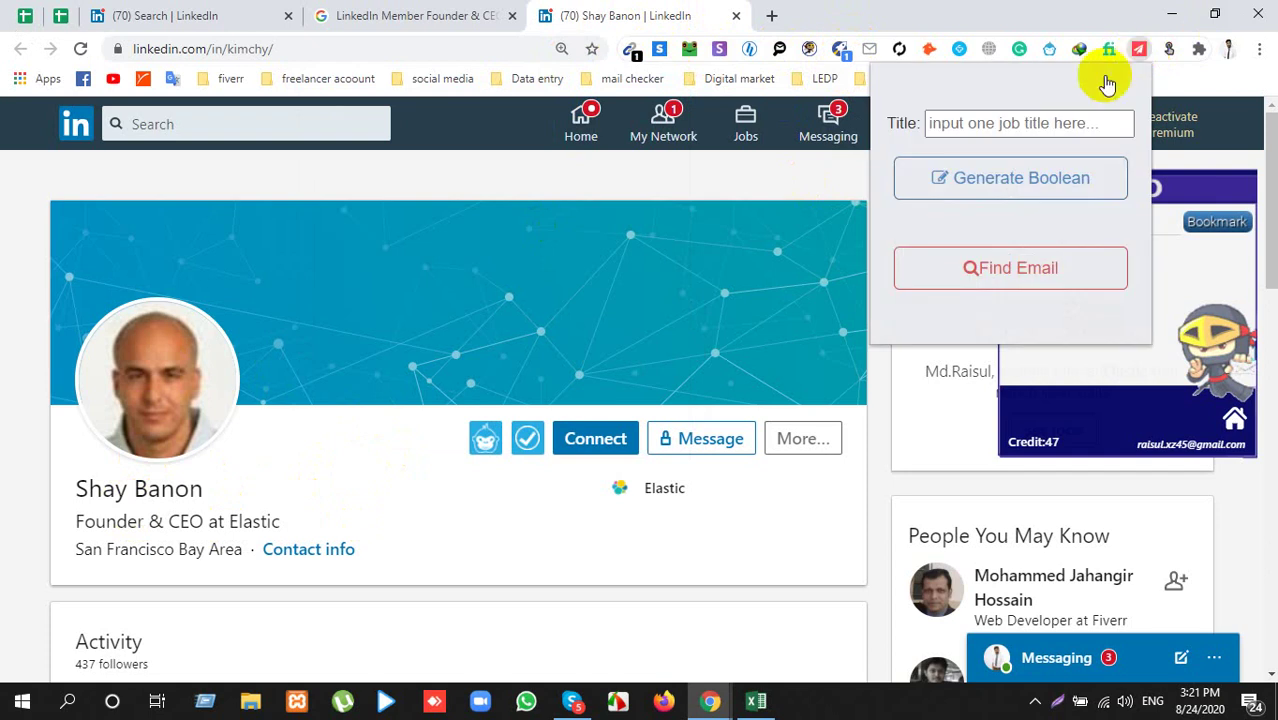
click(1005, 204)
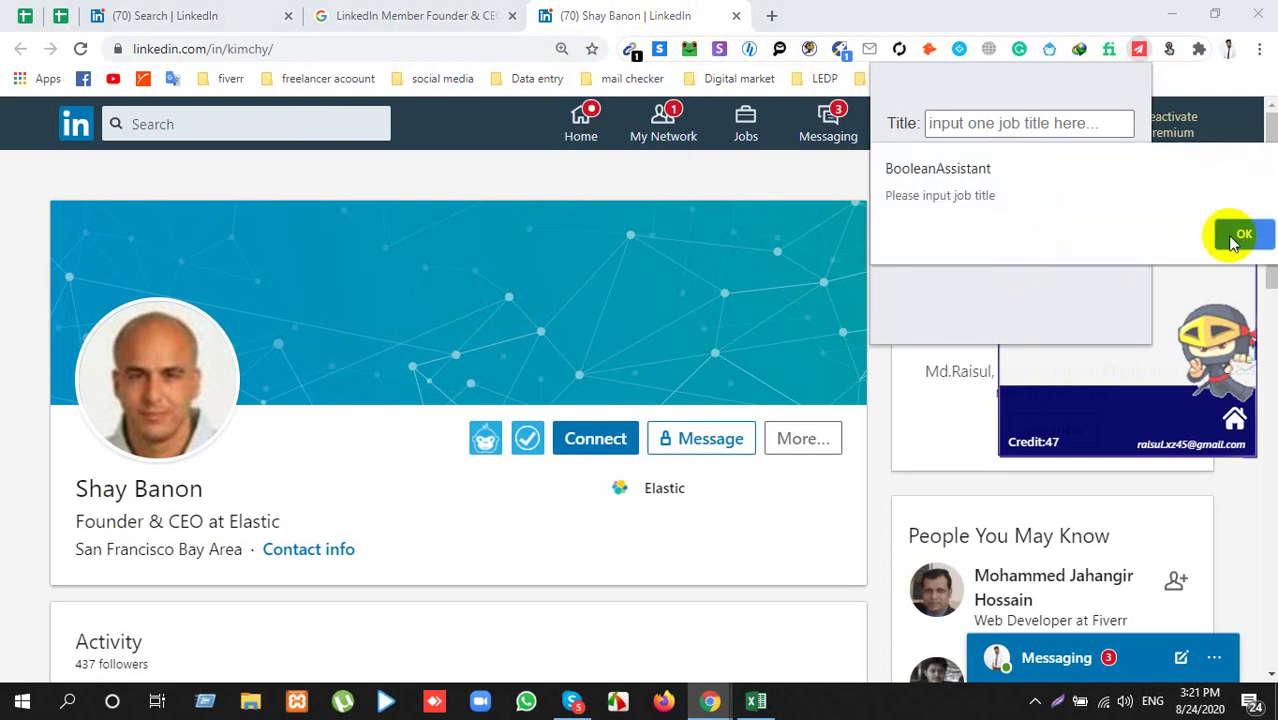
click(1240, 236)
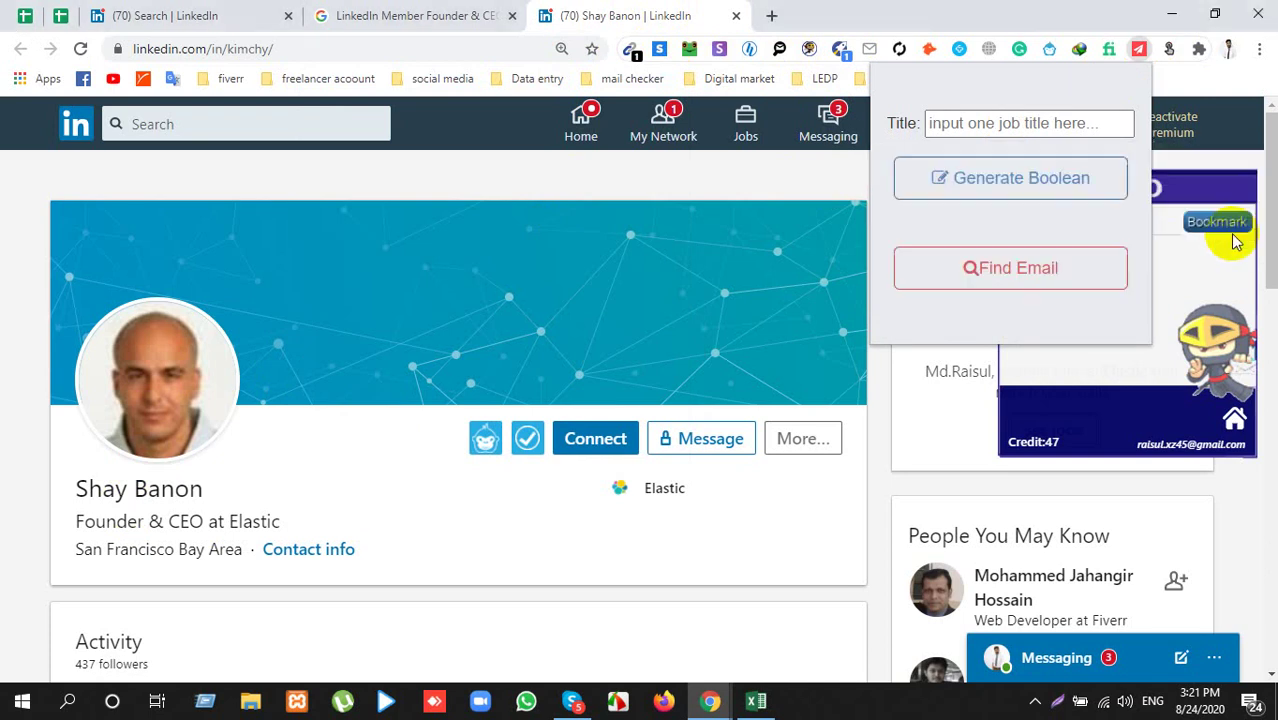
click(1002, 274)
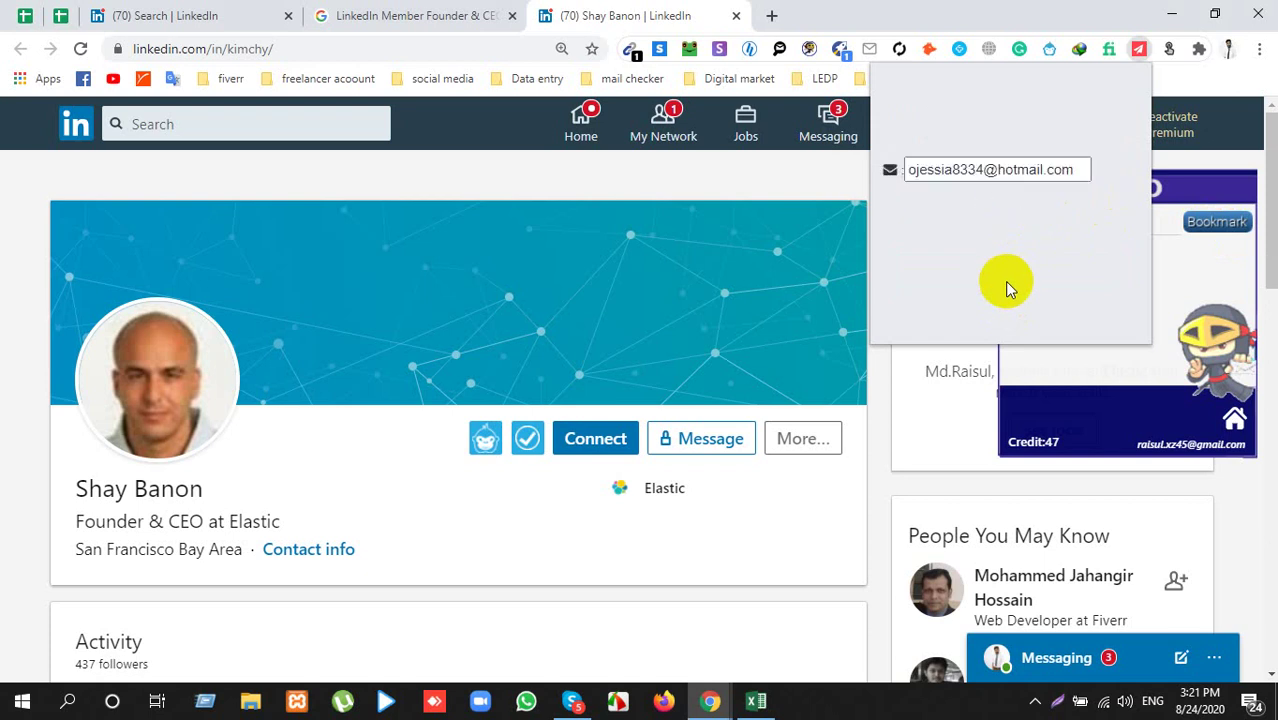
Step: Select and copy the Hotmail address BooleanAssistant returned
triple_click(935, 172)
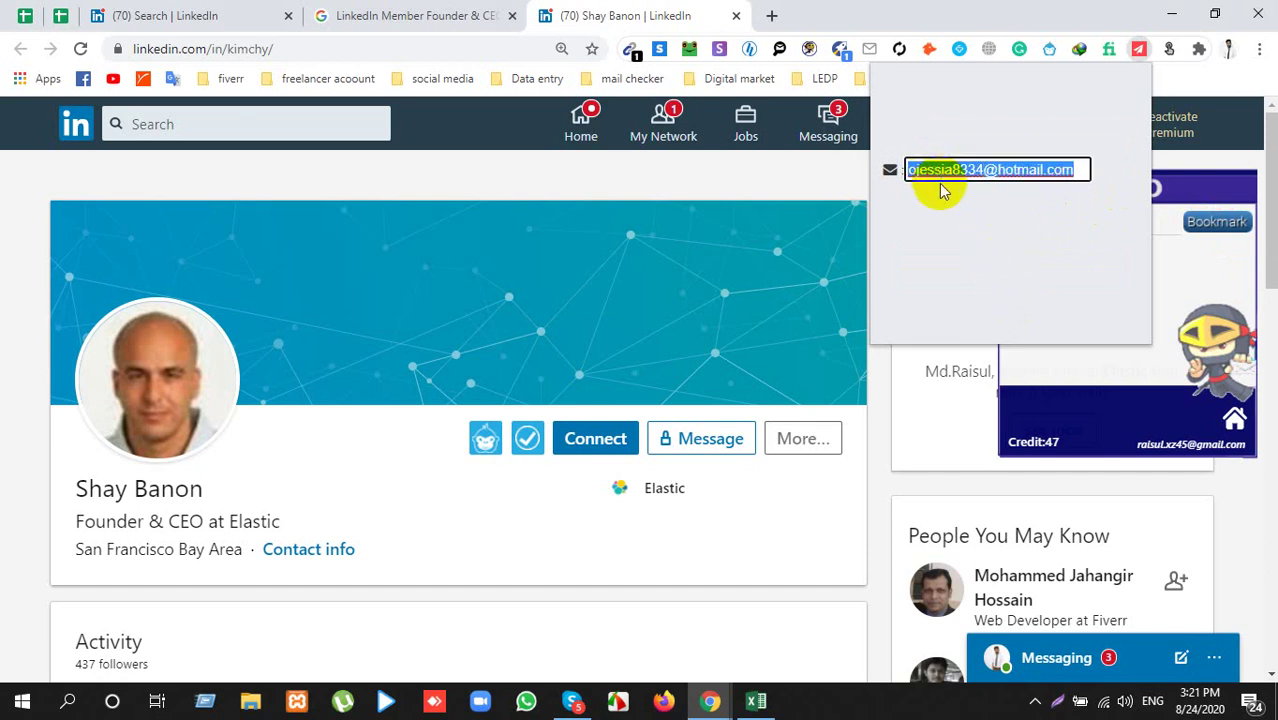
click(982, 228)
triple_click(982, 172)
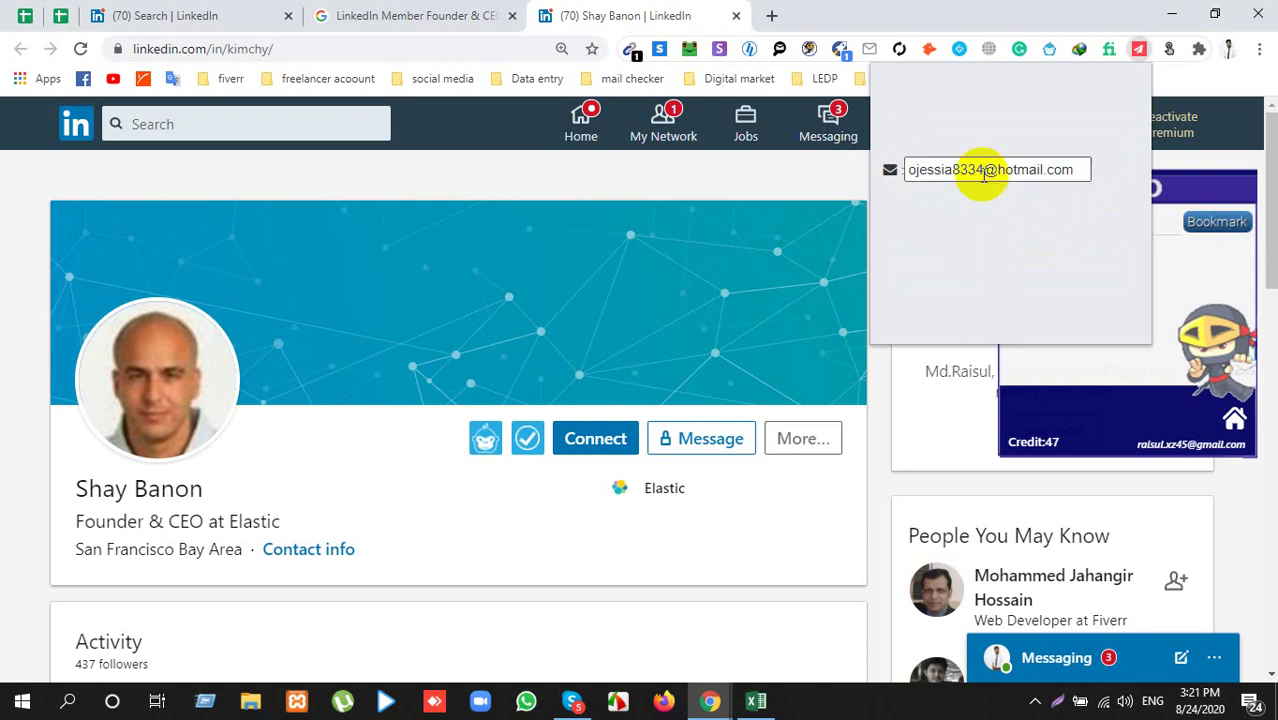
key(alt+Tab)
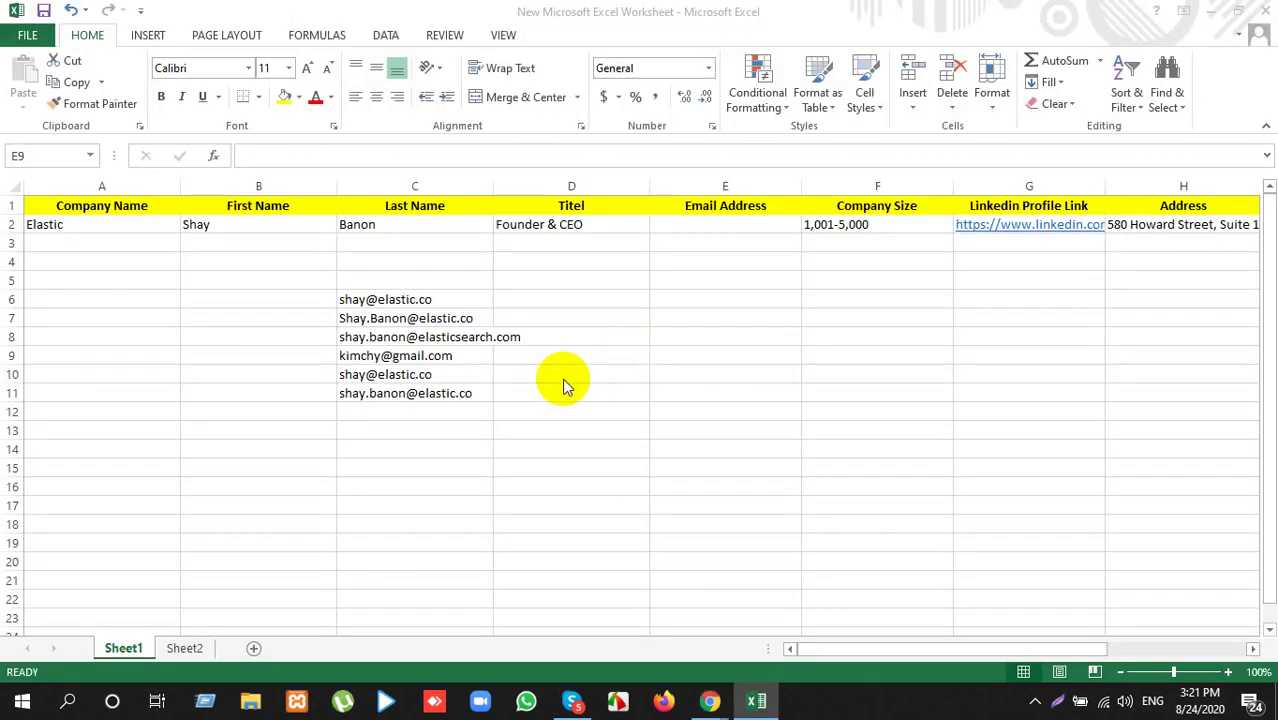
Step: Paste the Hotmail address into C12 as the seventh candidate email
click(390, 413)
key(ctrl+v)
click(614, 418)
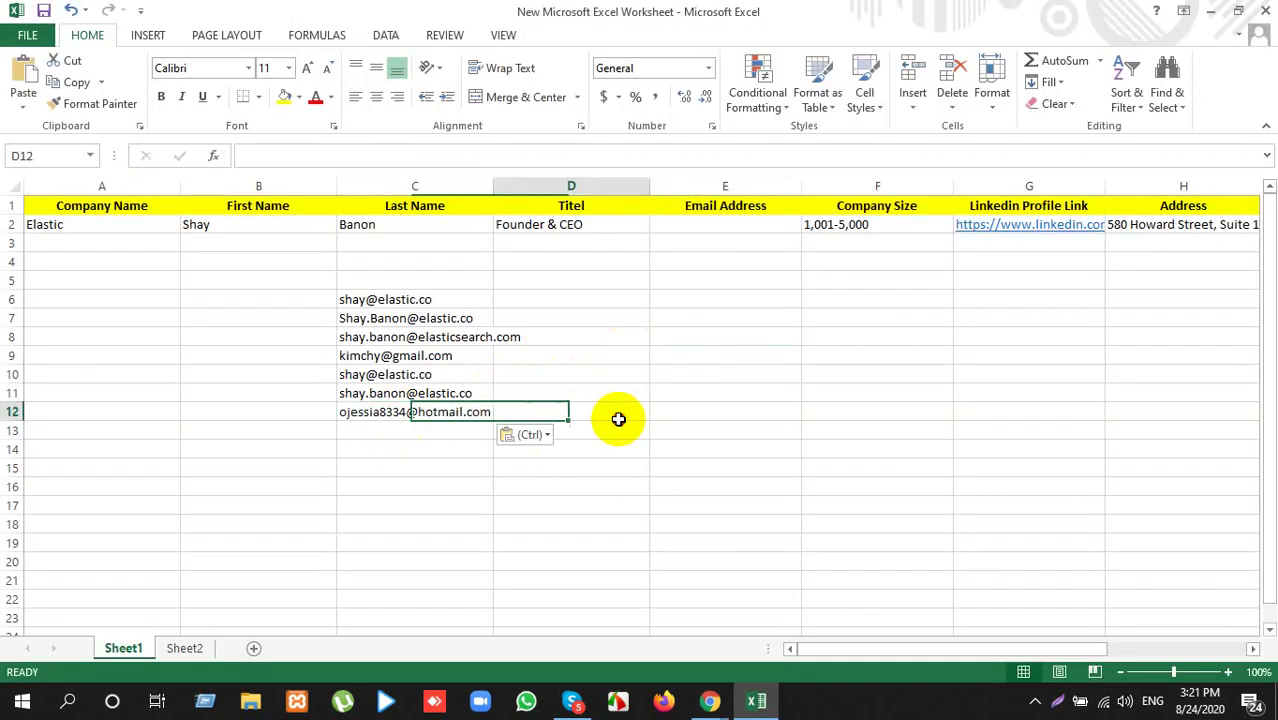
click(414, 304)
key(alt+Tab)
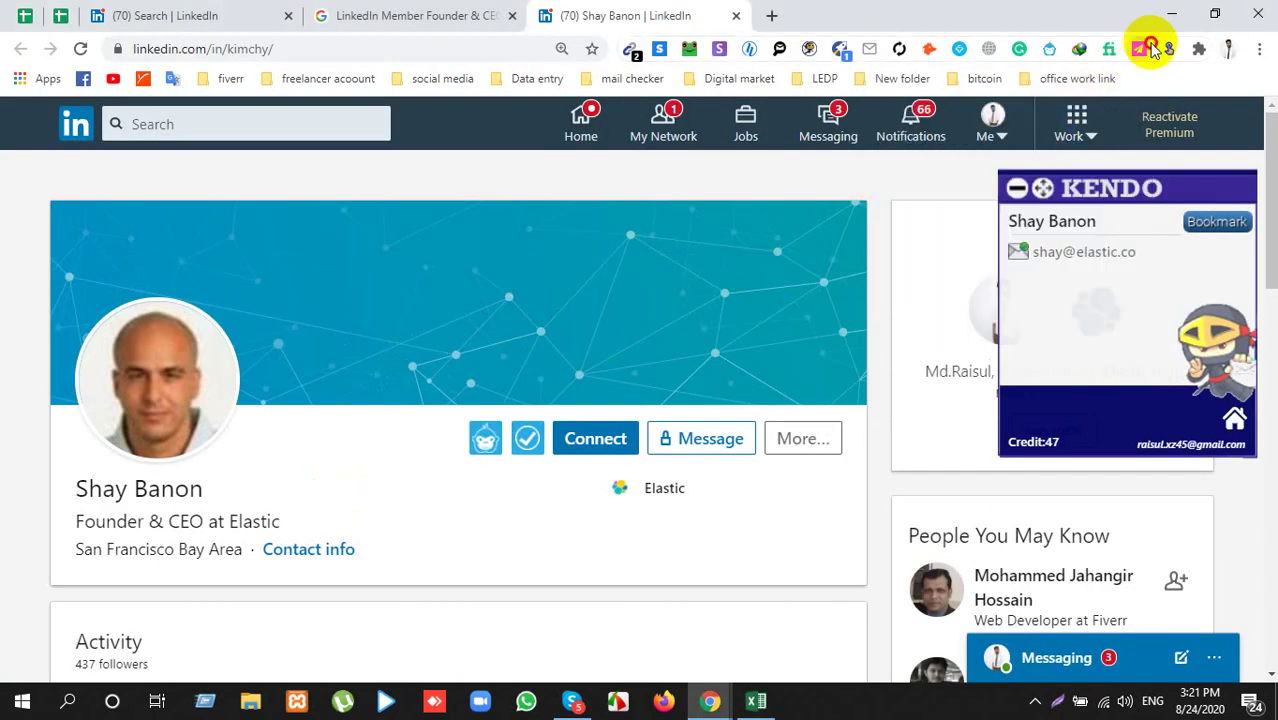
Step: Rerun BooleanAssistant's email lookup, then close its popup and collapse the KENDO panel
click(1150, 48)
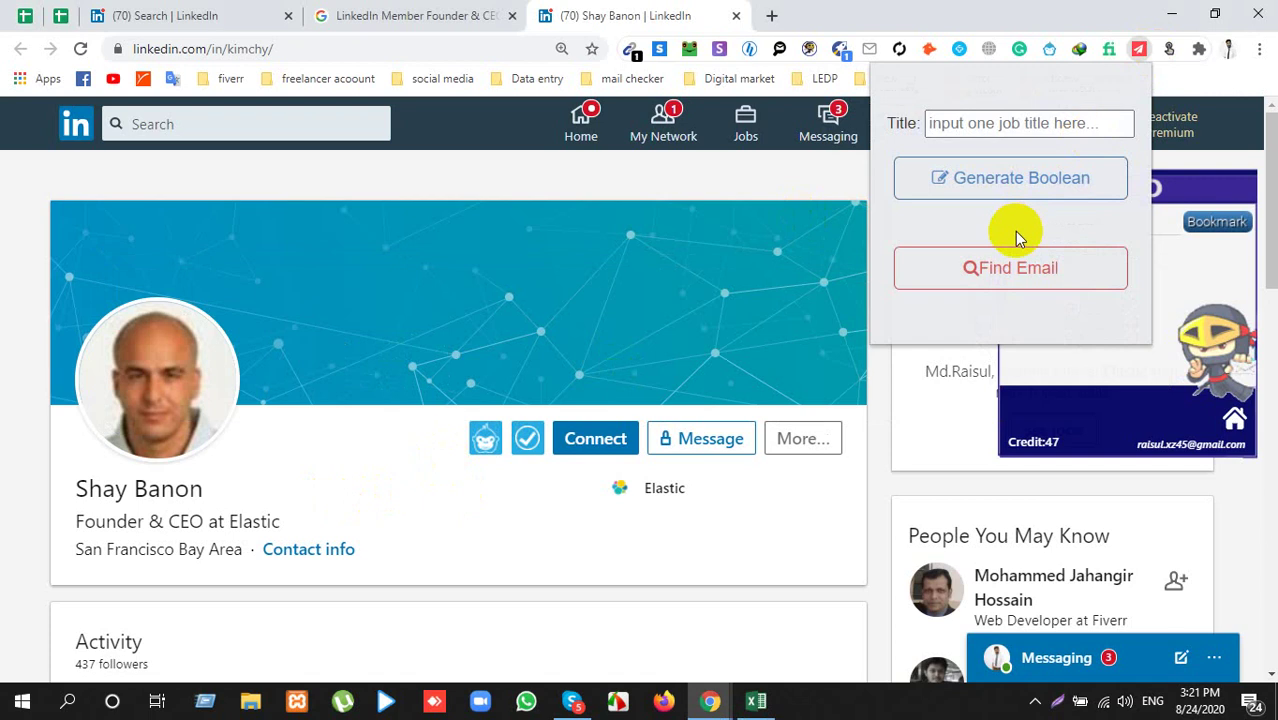
click(1025, 273)
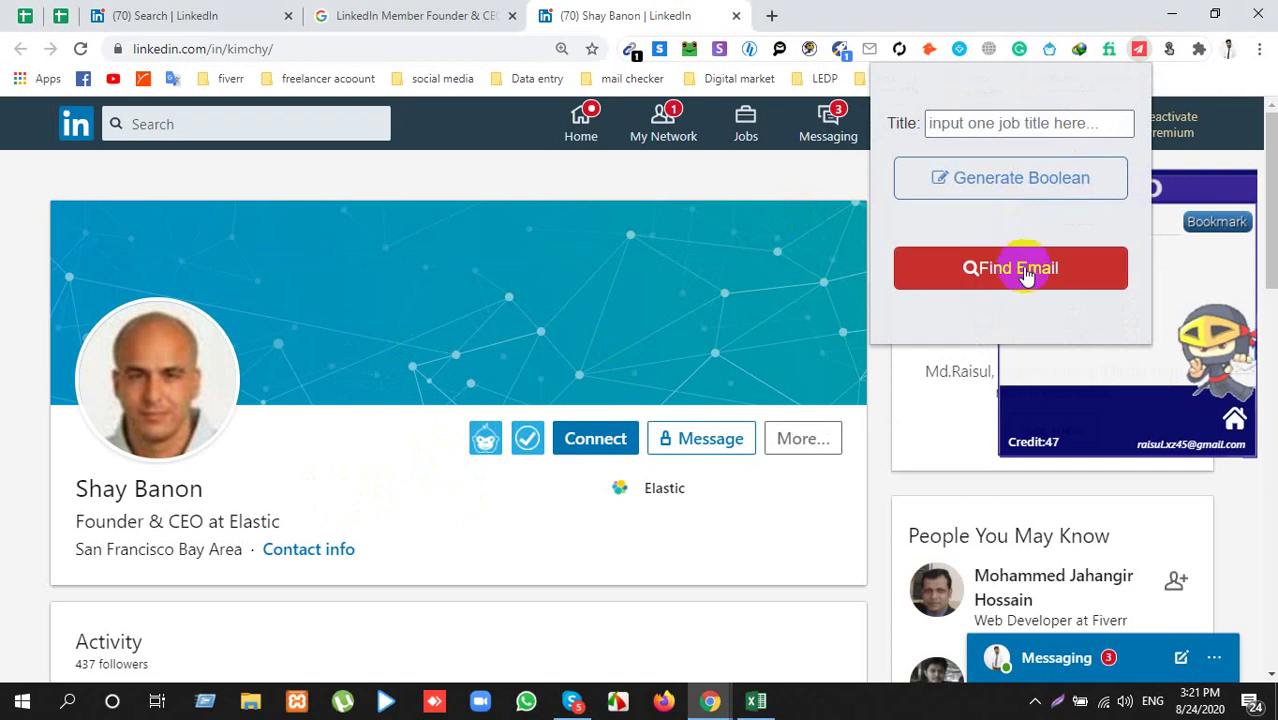
click(1034, 201)
click(1236, 243)
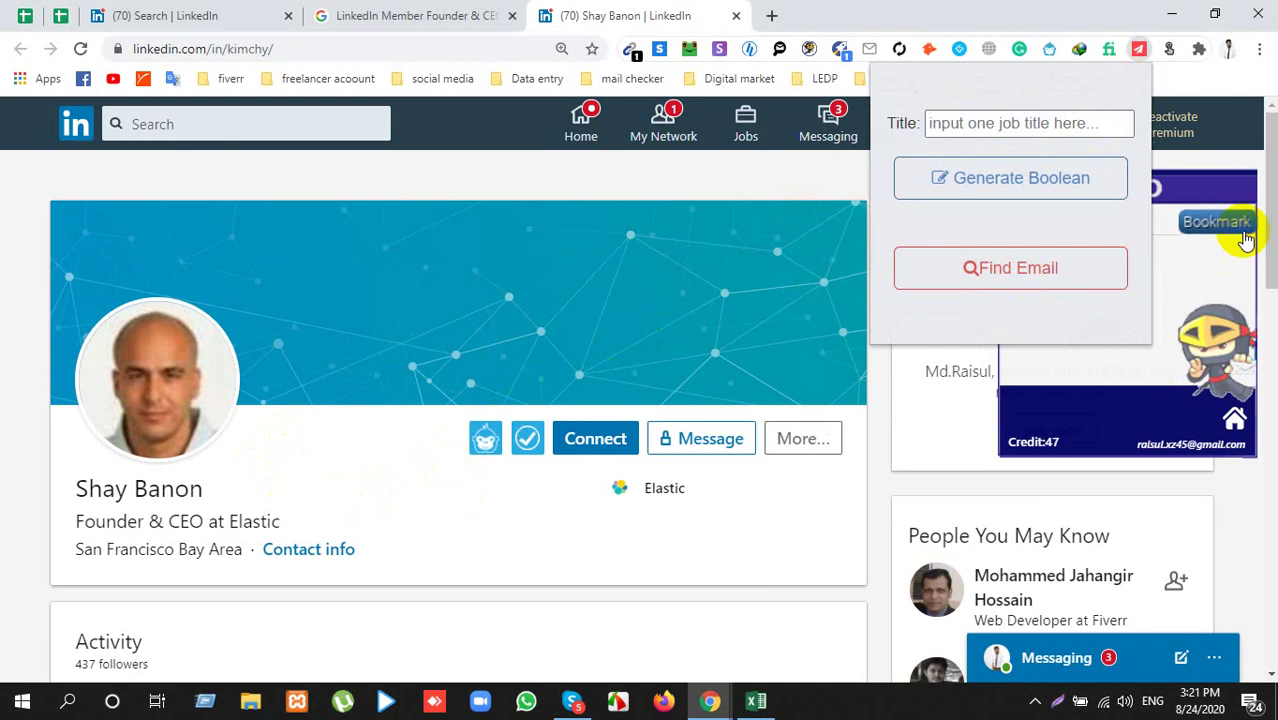
click(992, 272)
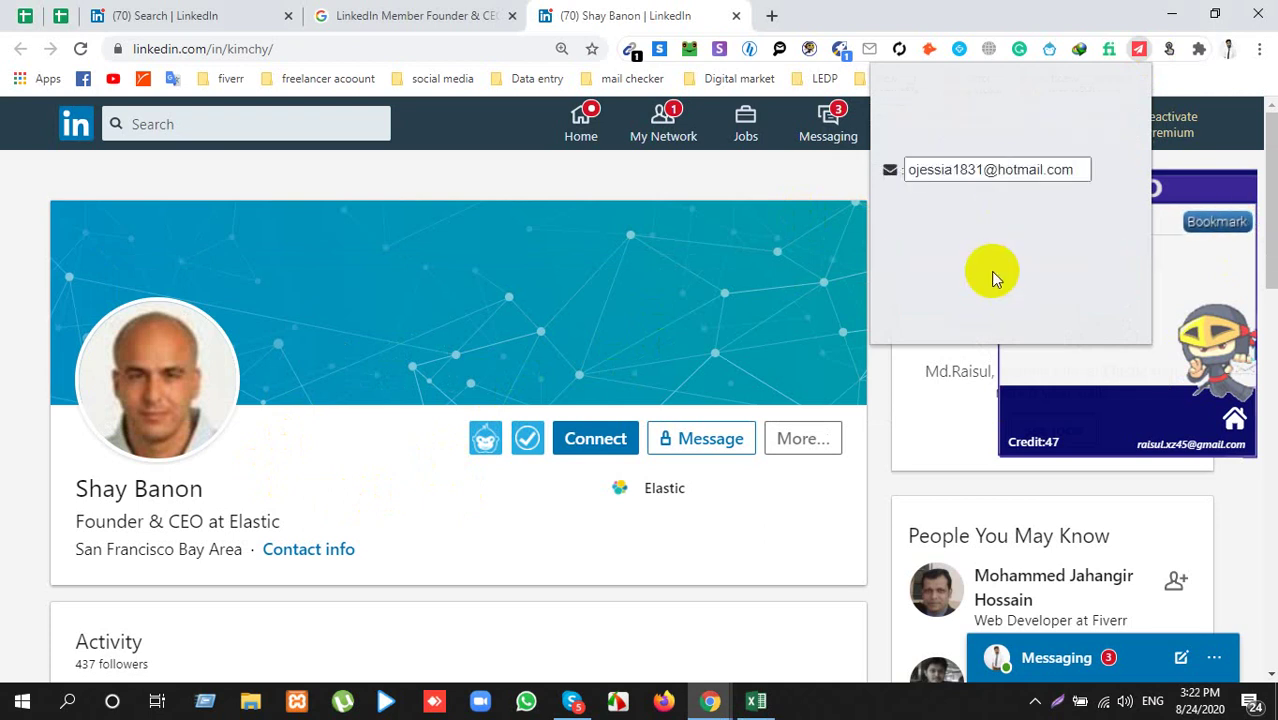
click(306, 488)
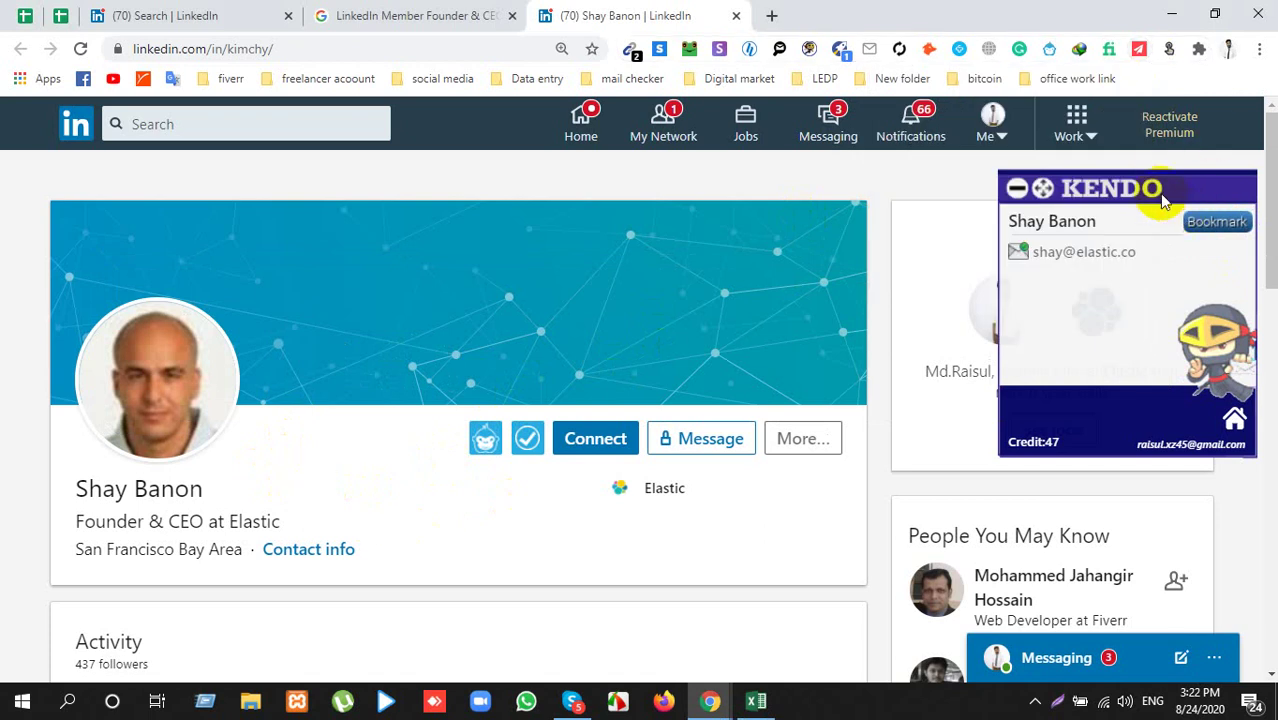
click(1018, 190)
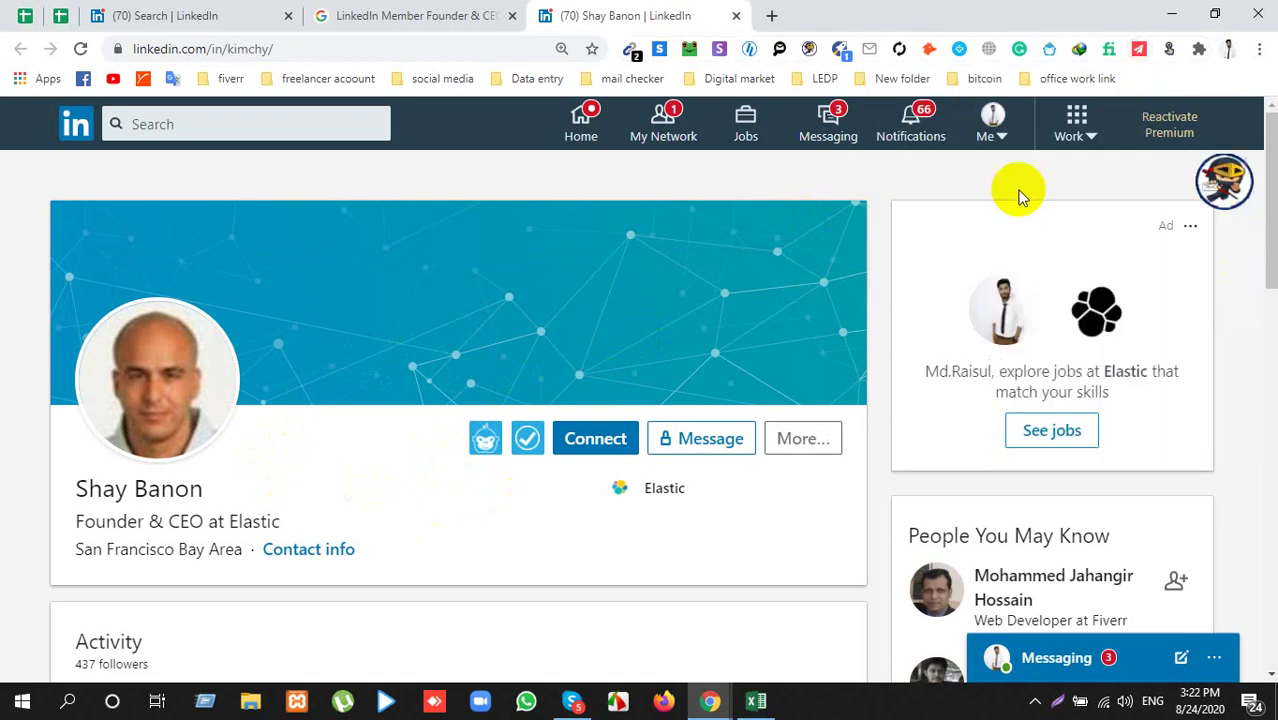
Step: Open Chrome's Extensions page via More tools and locate Clearbit Connect
click(1259, 49)
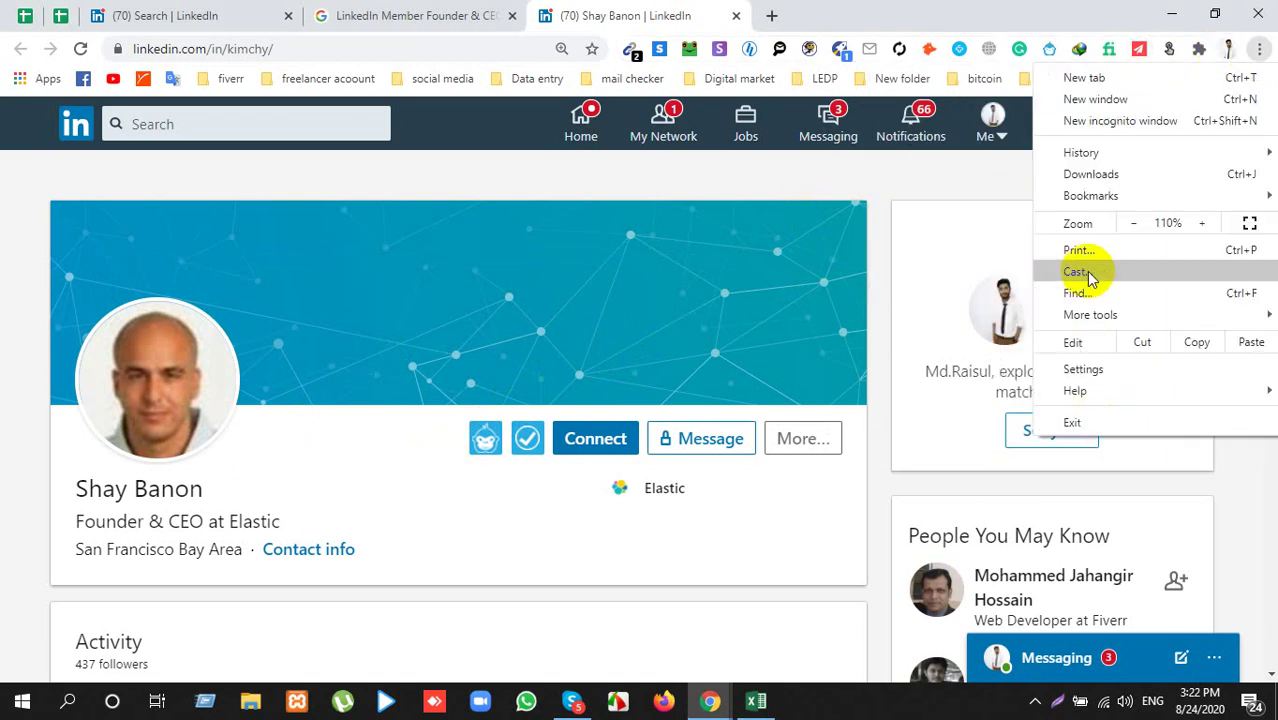
click(1199, 49)
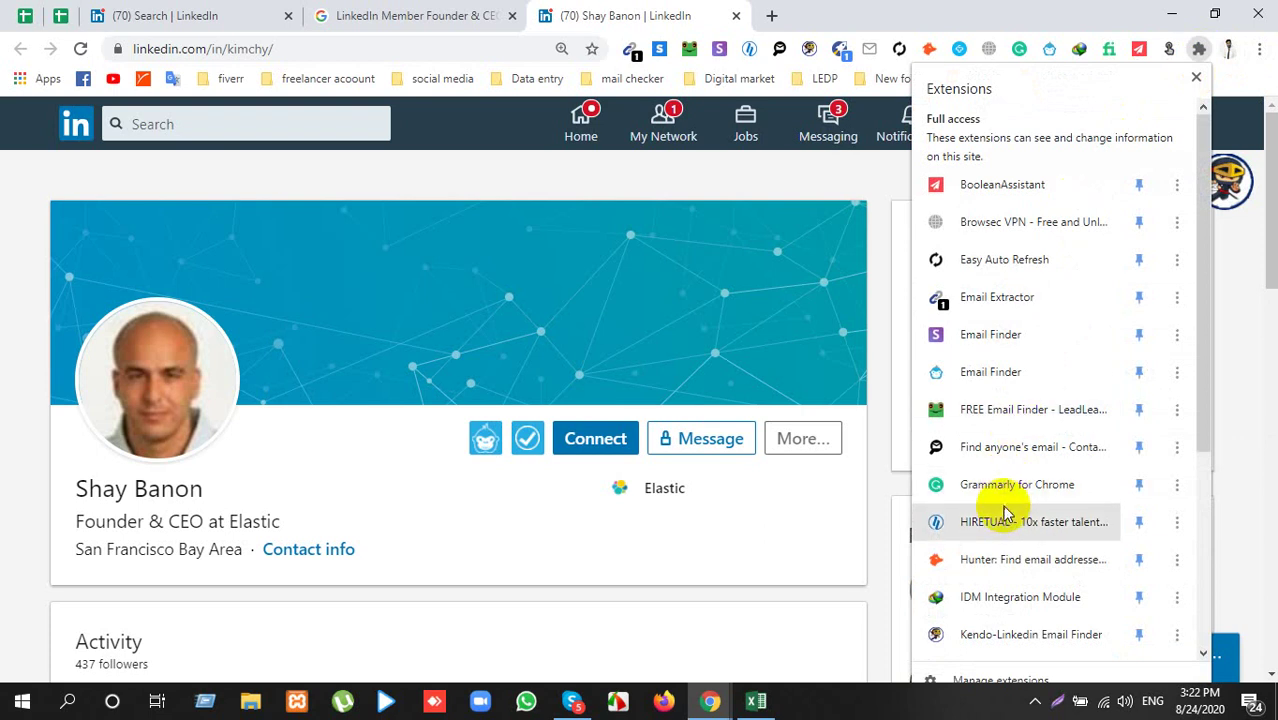
scroll(1055, 440, down, 3)
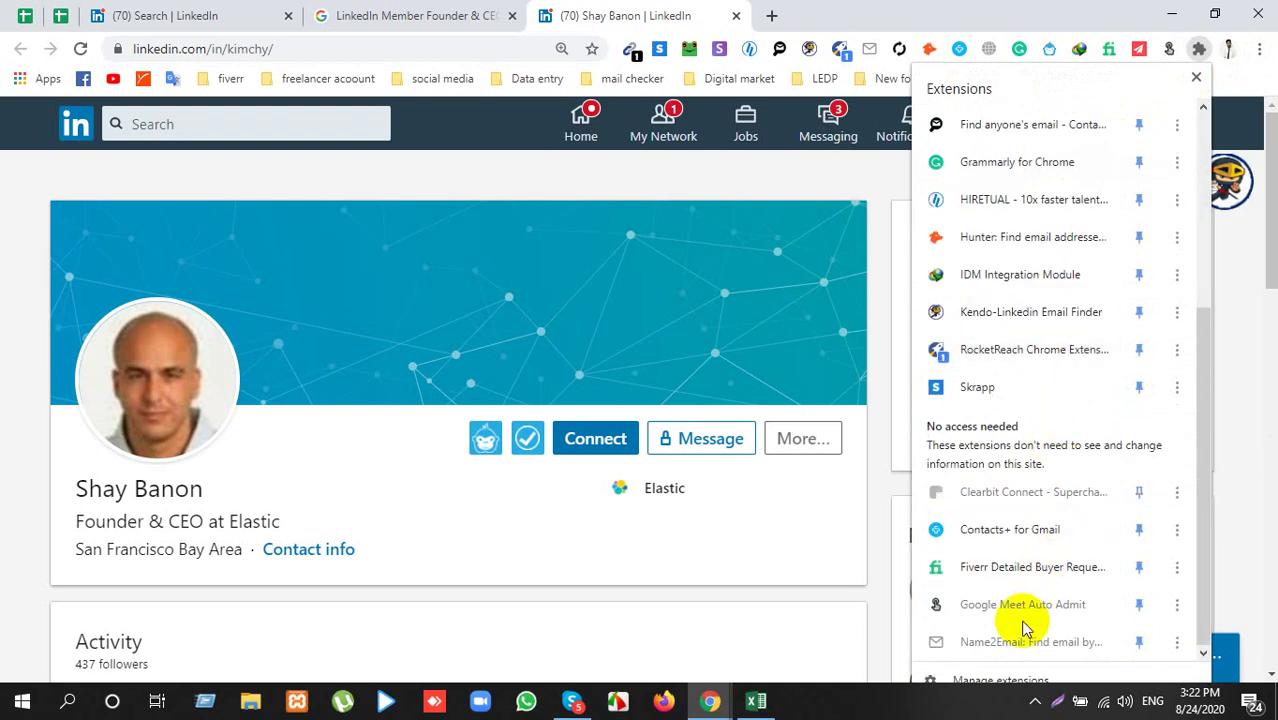
scroll(1010, 345, up, 2)
scroll(1012, 343, up, 1)
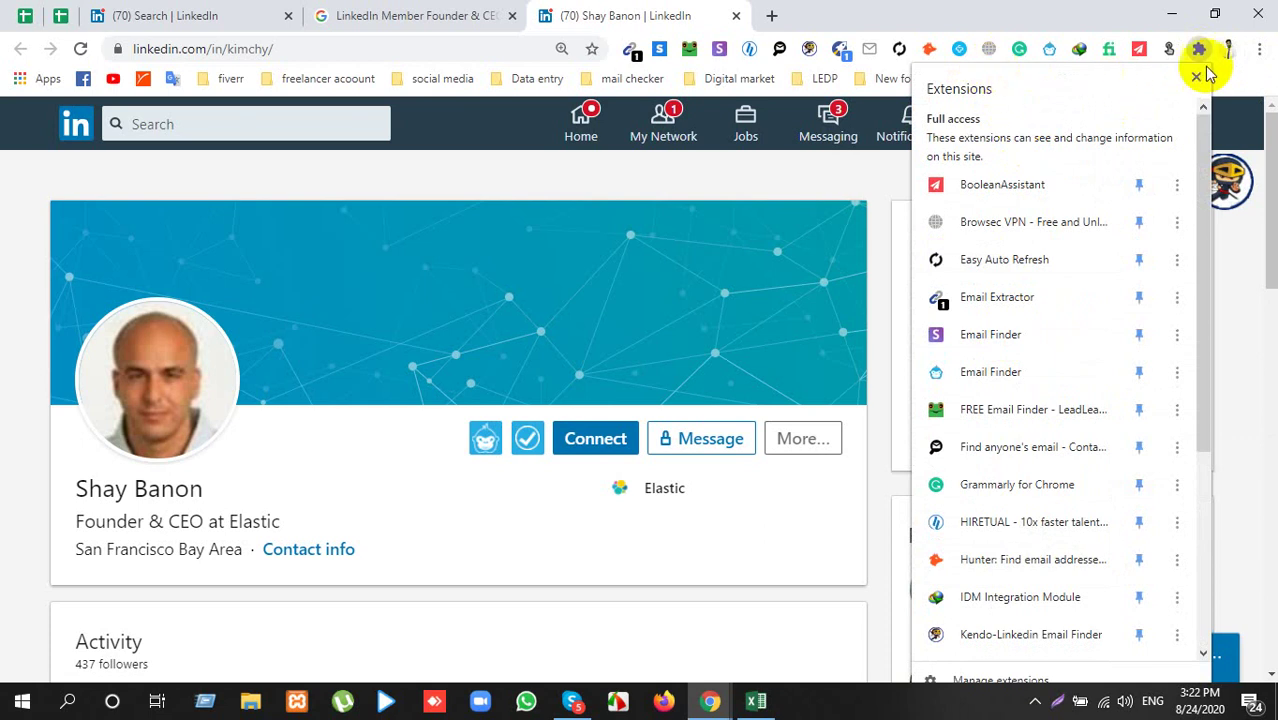
click(1259, 50)
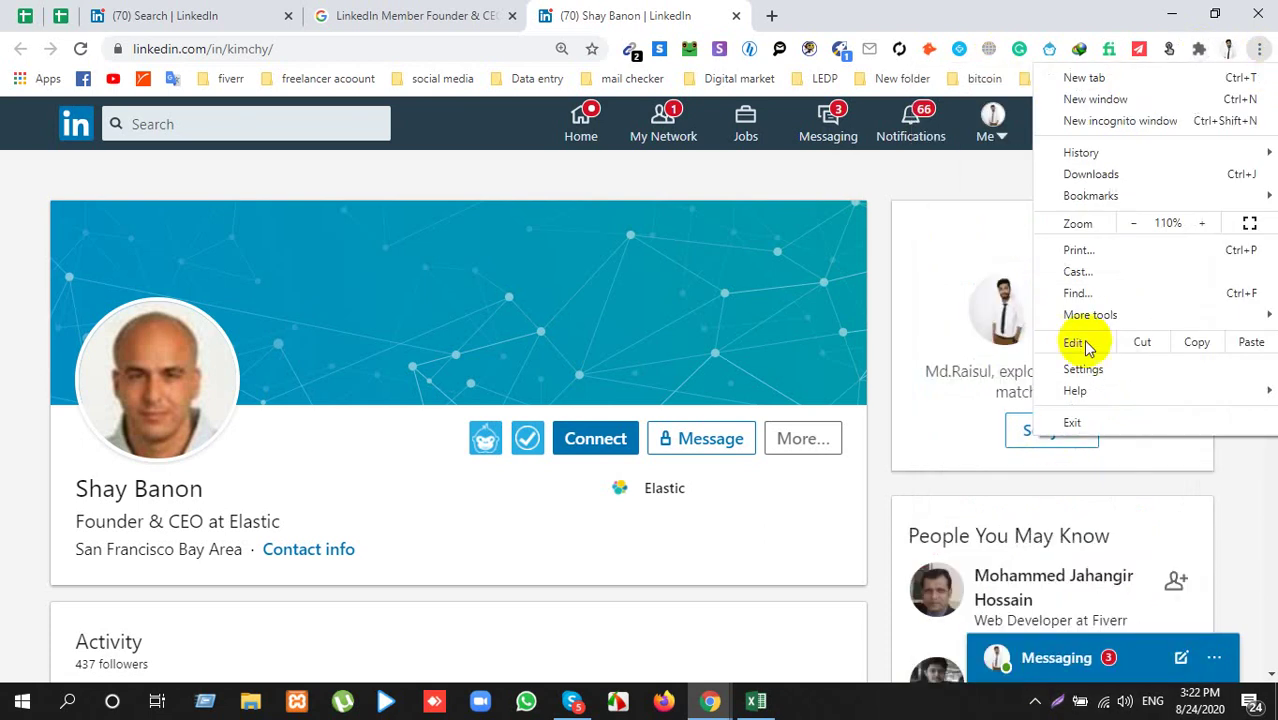
mouse_move(1088, 312)
click(836, 392)
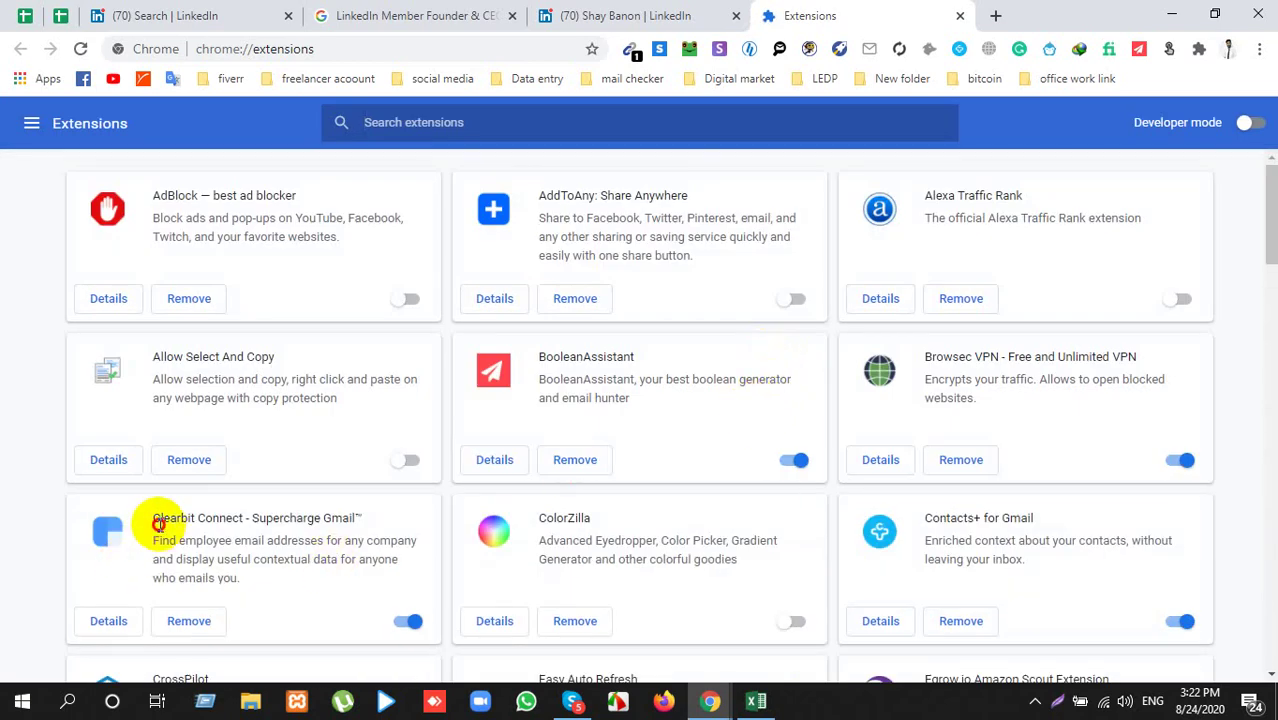
drag(158, 524, 242, 516)
click(246, 520)
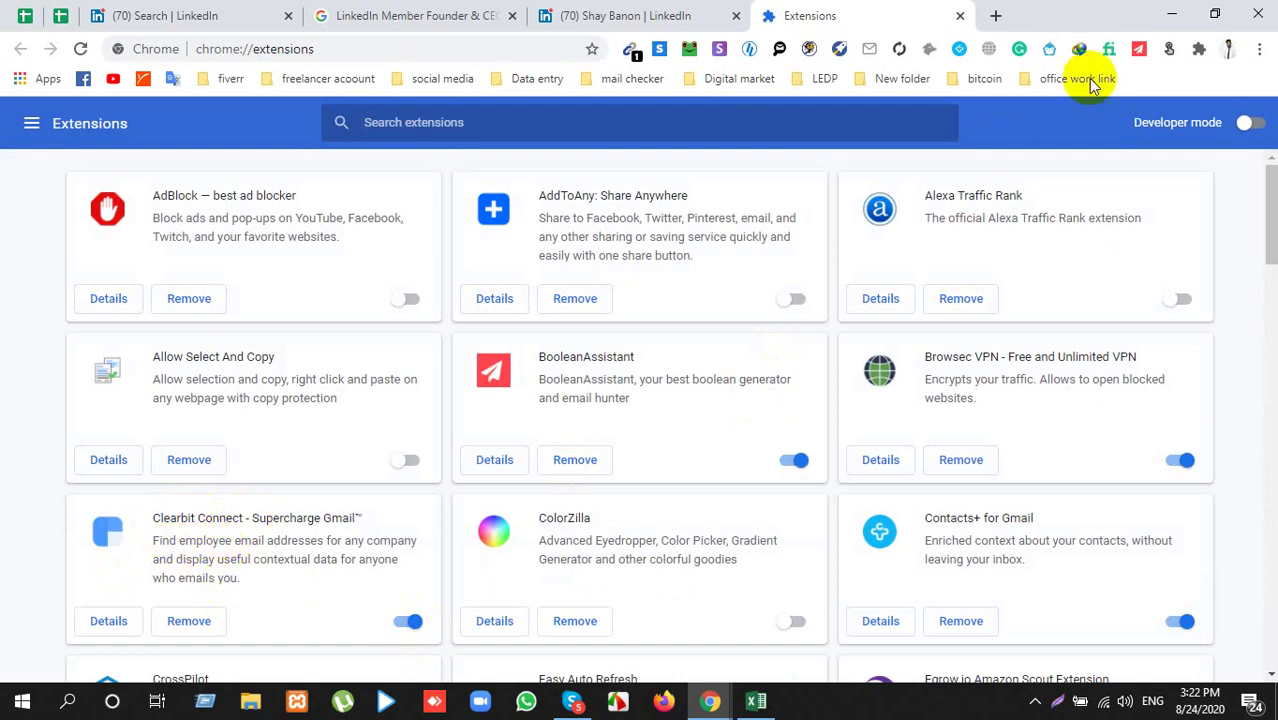
Step: Pin Clearbit Connect to the toolbar from the extensions dropdown
click(1199, 48)
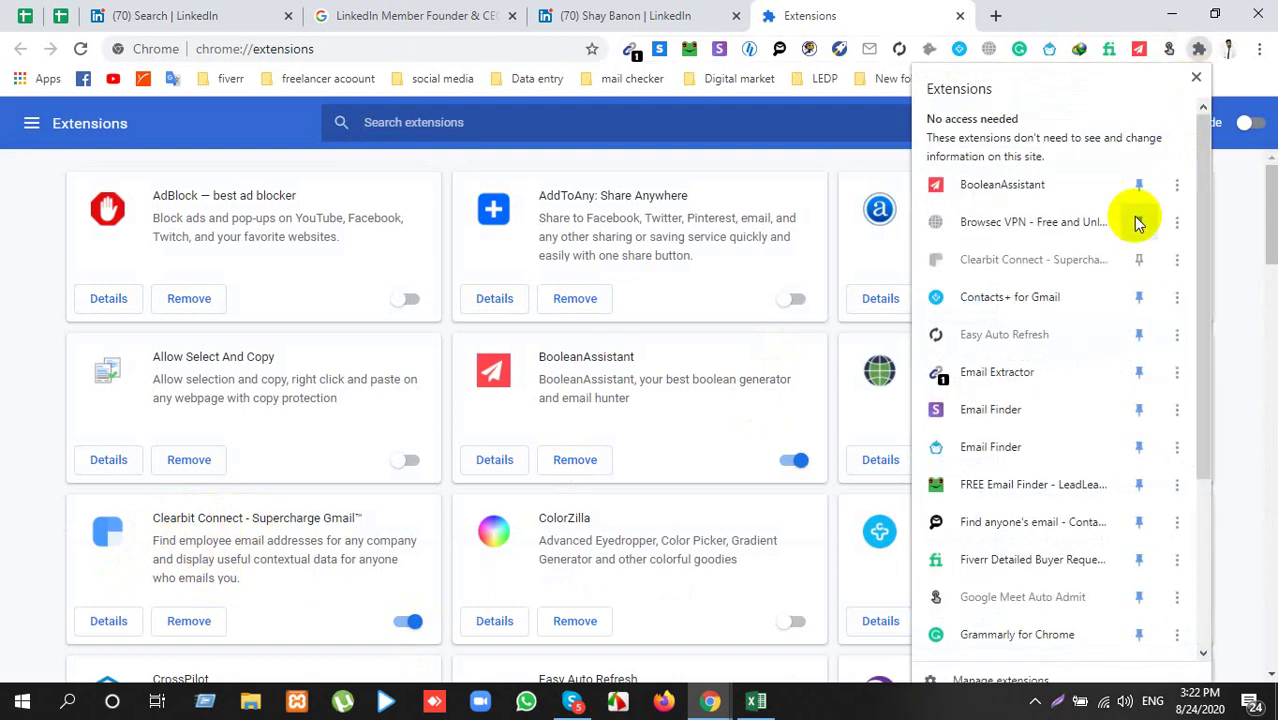
click(1138, 259)
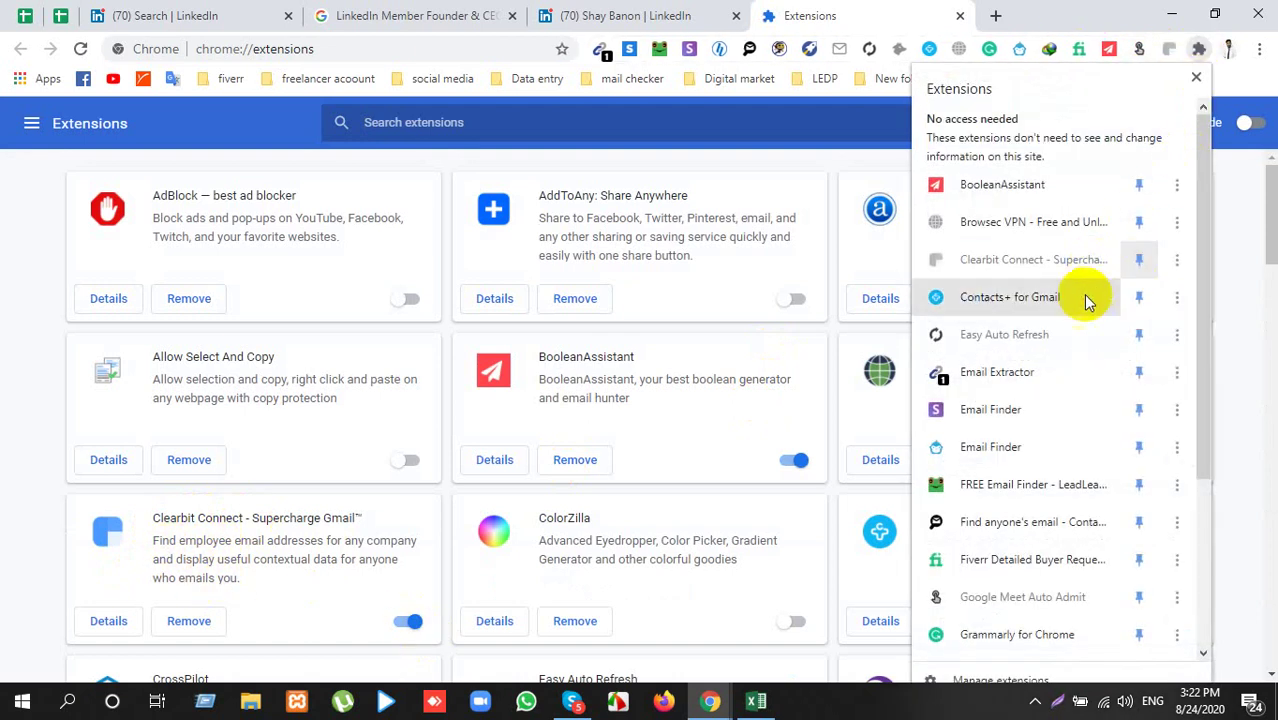
click(1074, 8)
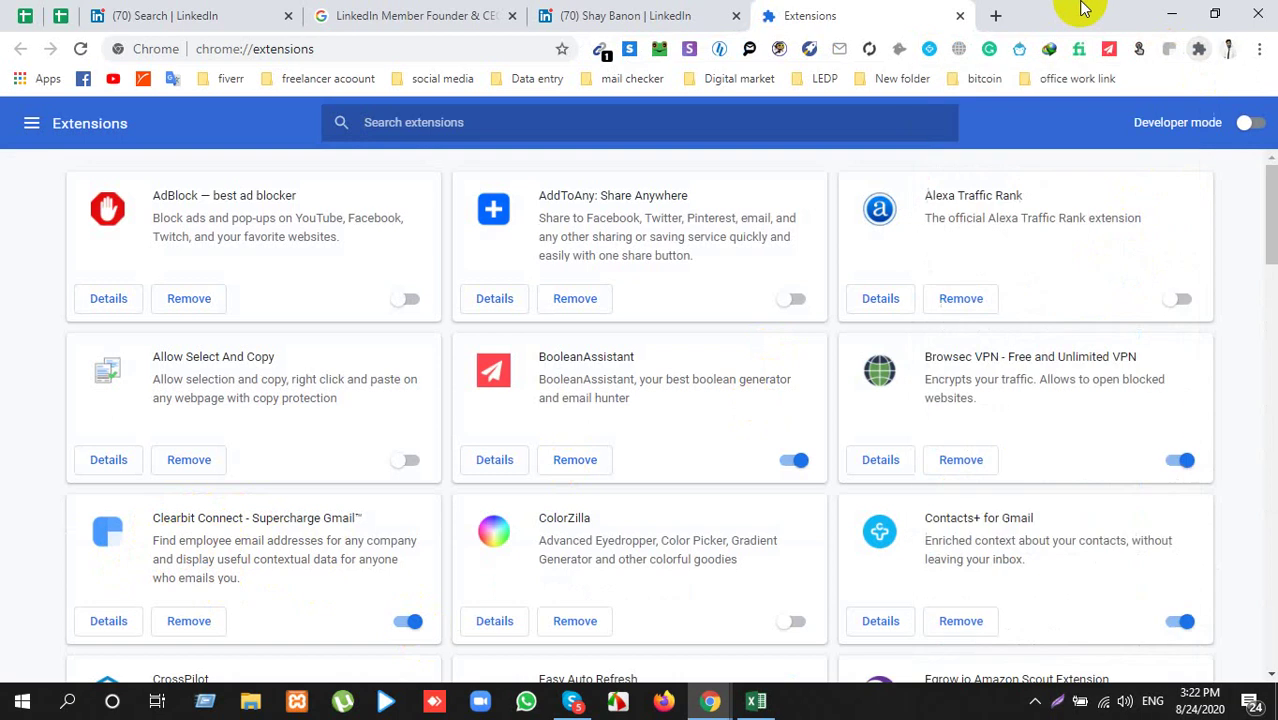
right_click(1170, 52)
Step: Google 'clearbit extension' and open the Clearbit Connect listing in the Chrome Web Store
click(1172, 80)
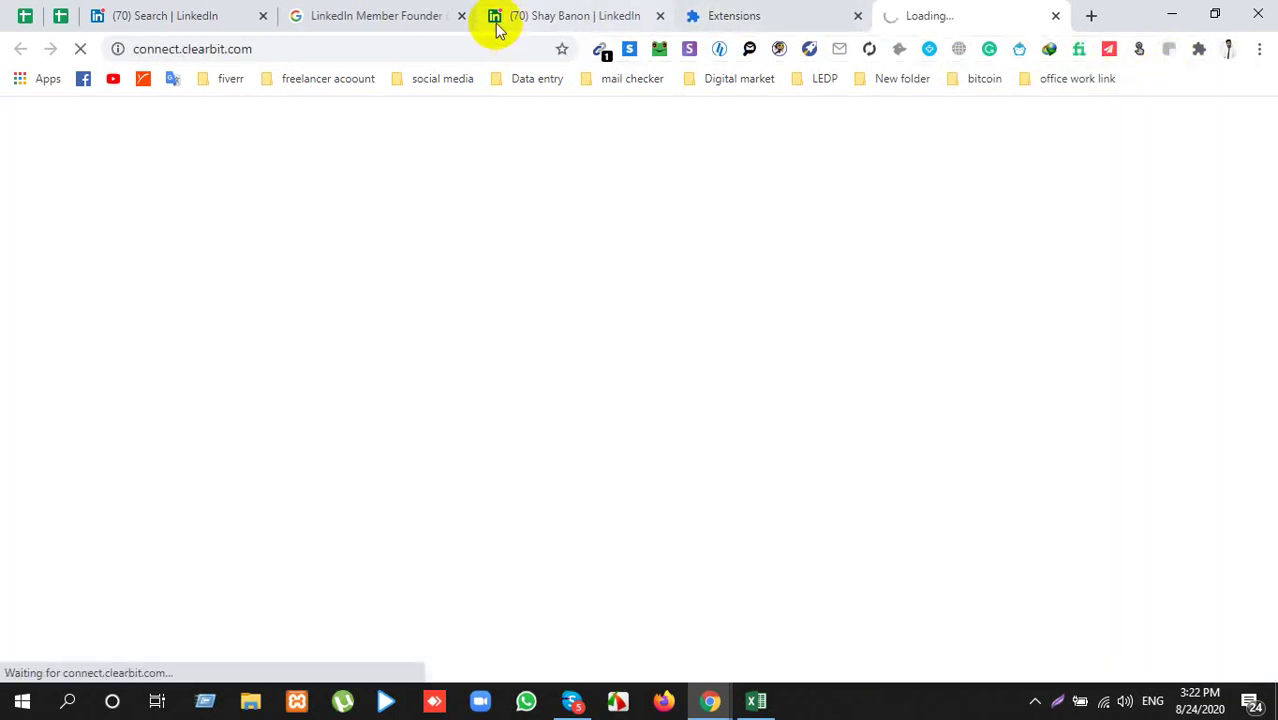
drag(247, 52, 81, 51)
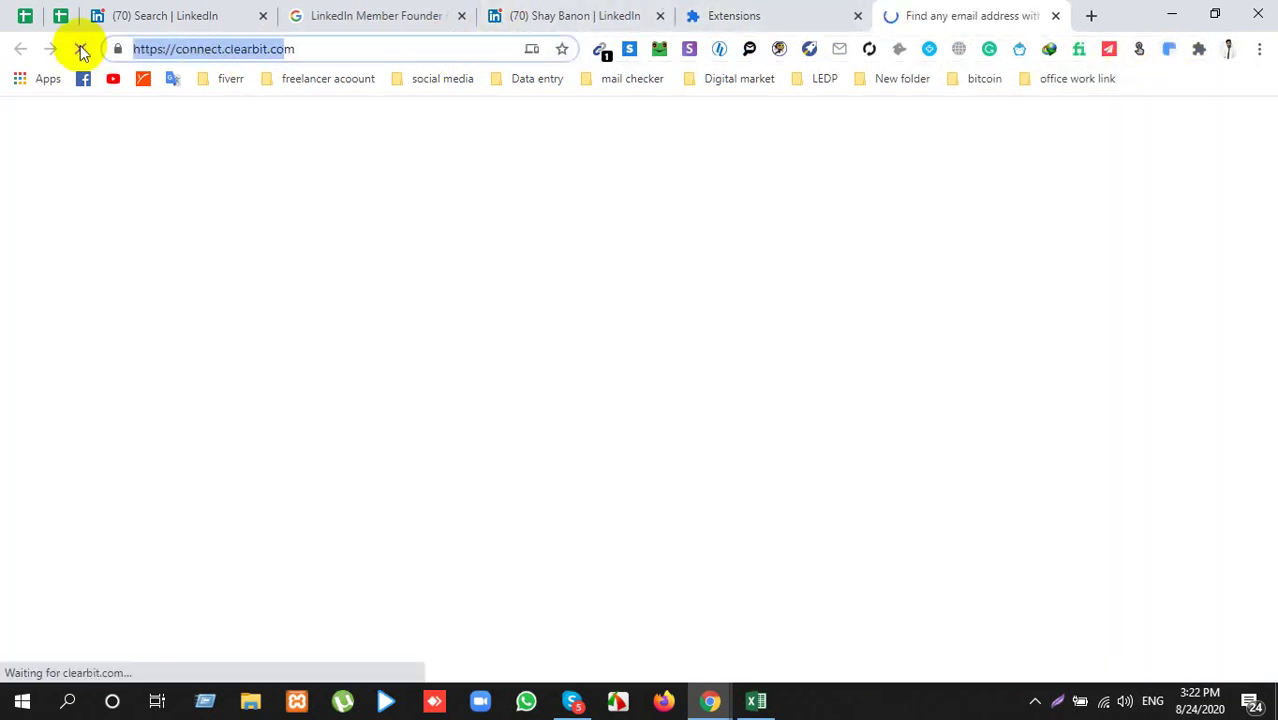
click(242, 57)
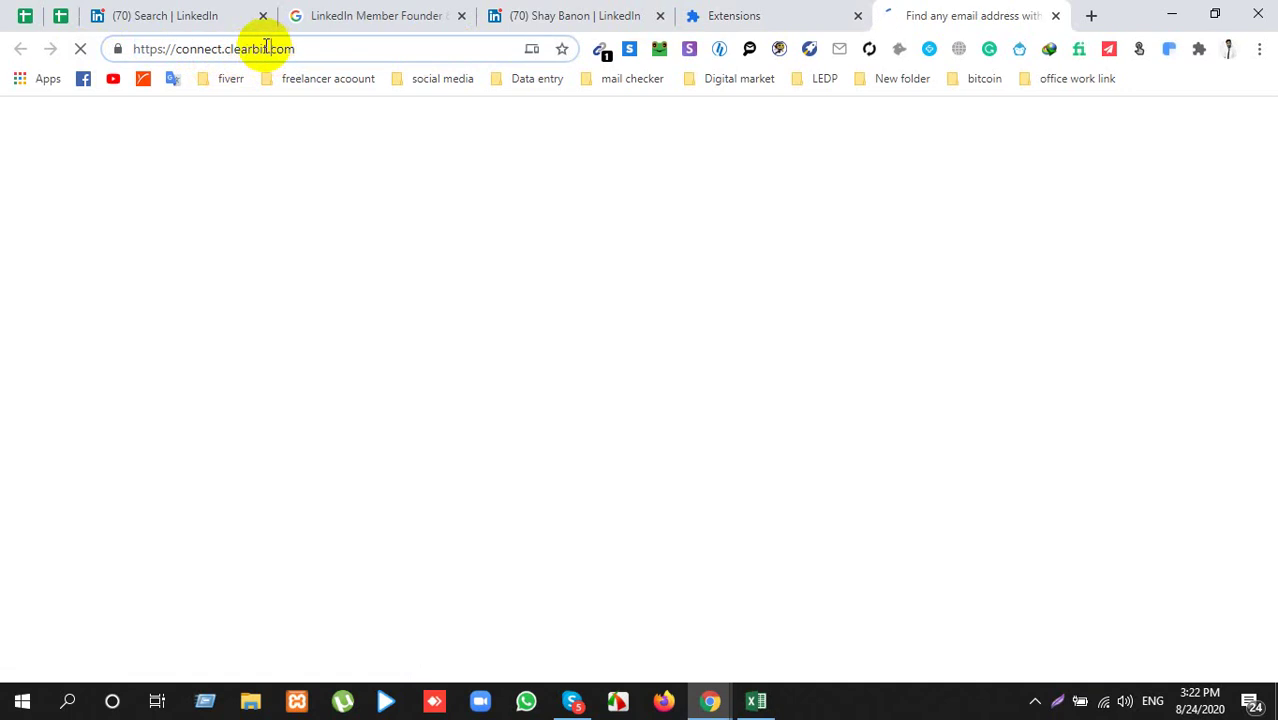
double_click(228, 49)
key(ctrl+c)
key(BackSpace)
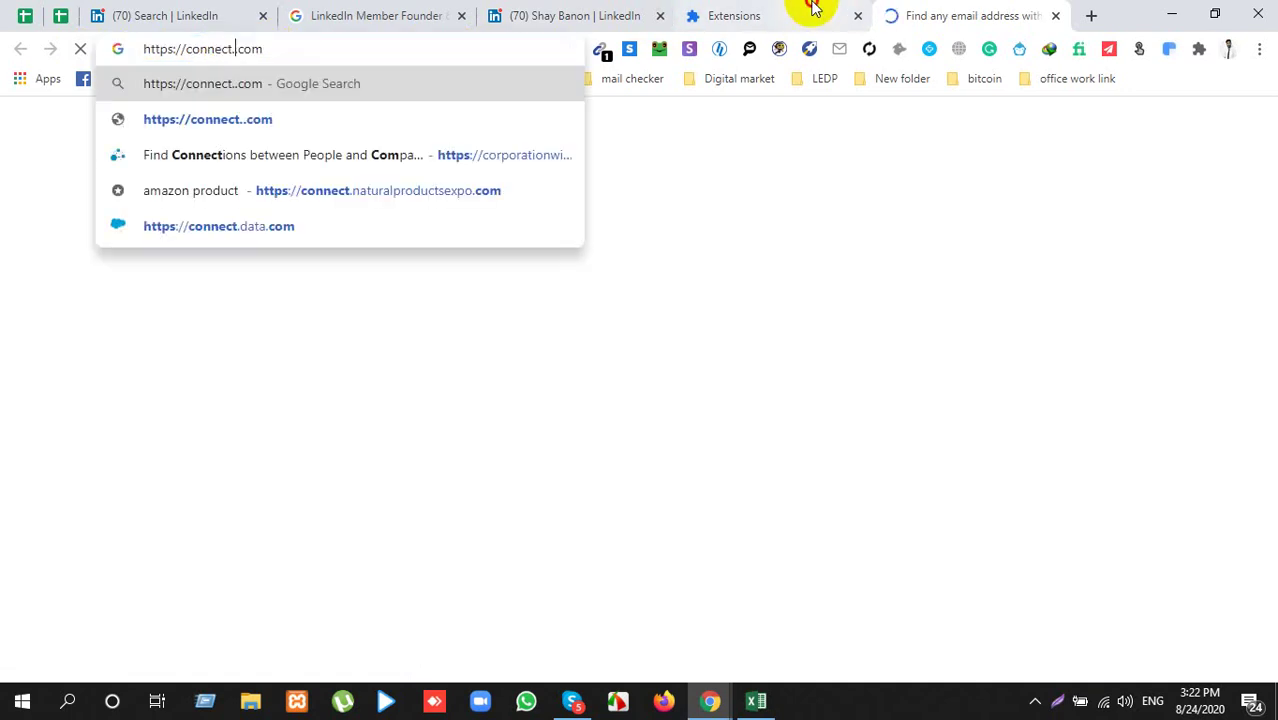
click(813, 10)
click(268, 48)
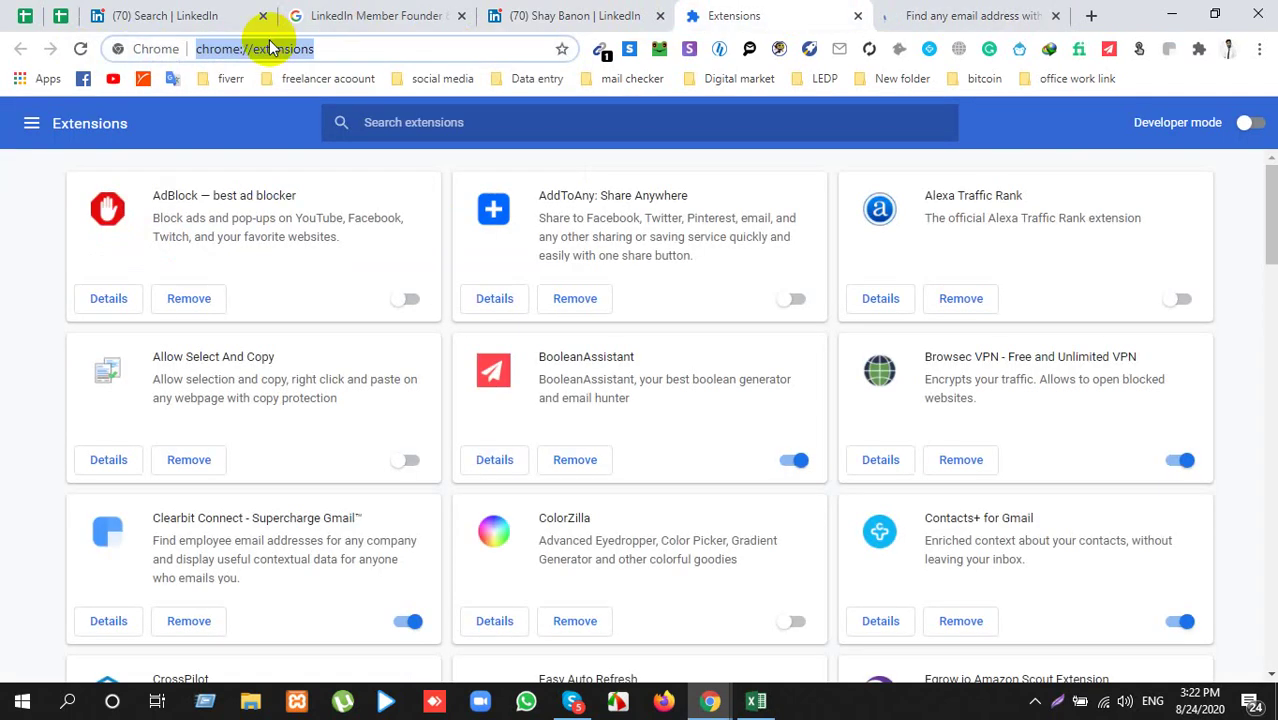
key(ctrl+v)
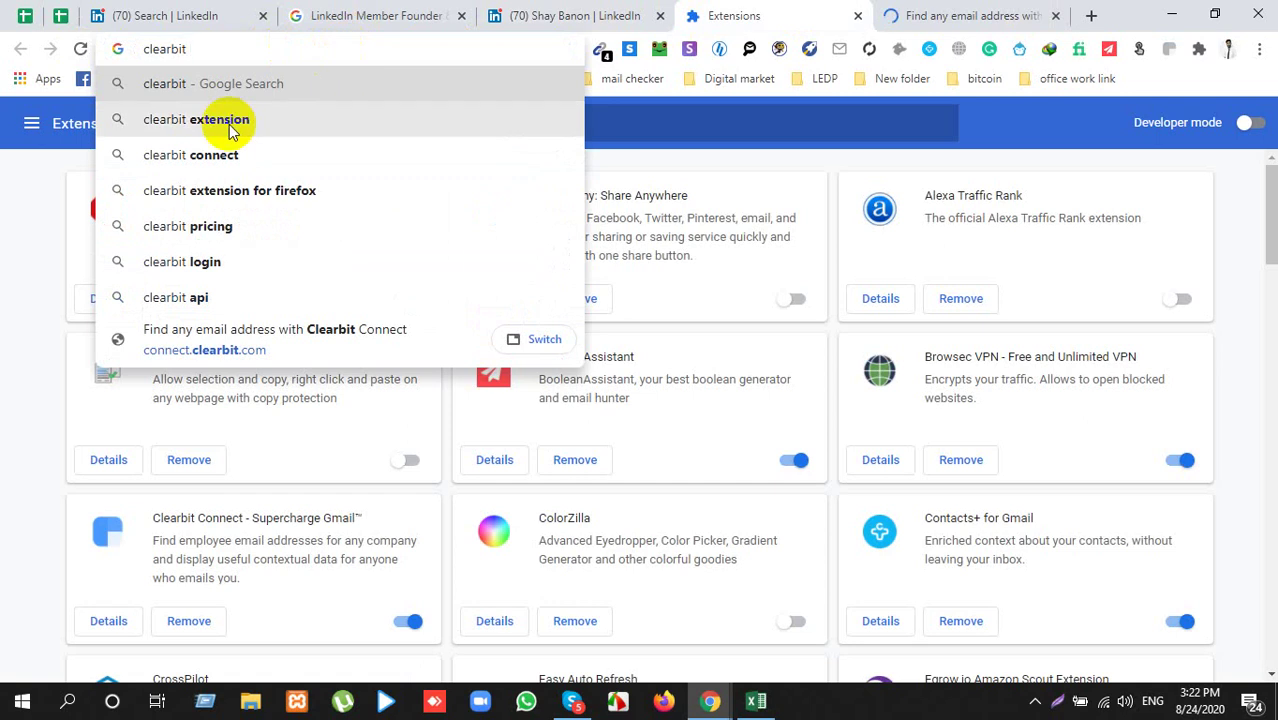
click(228, 122)
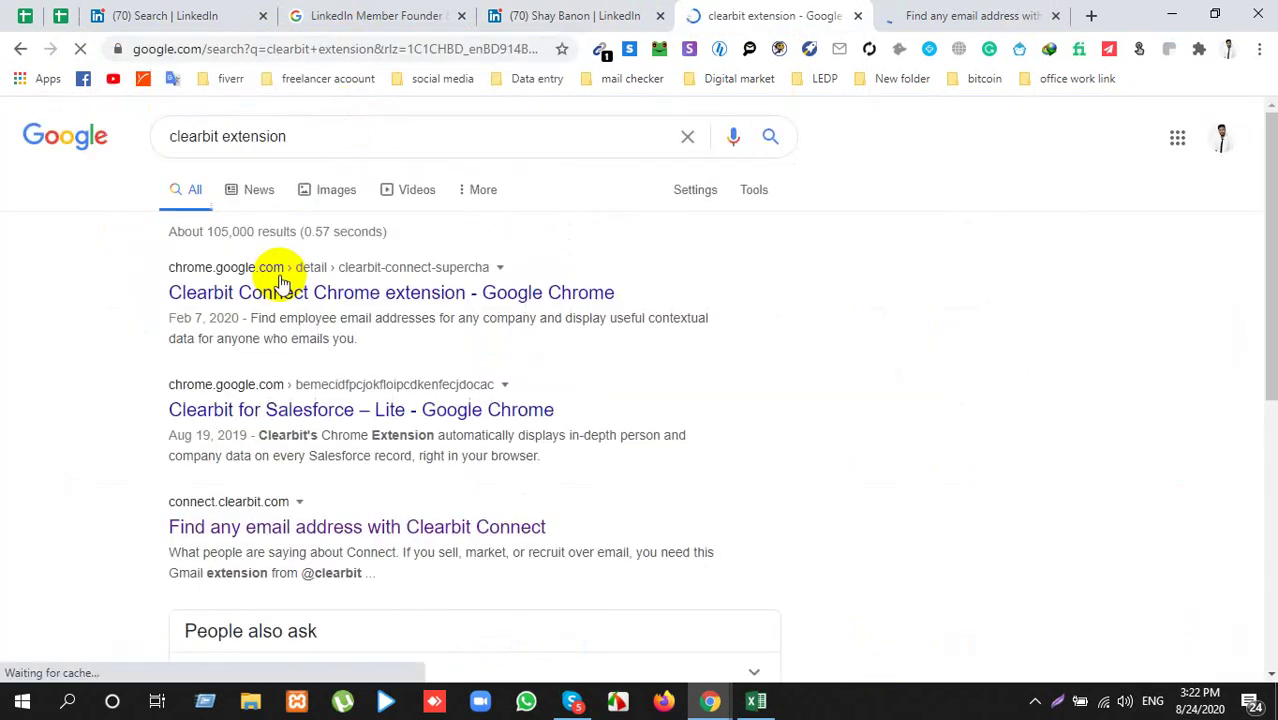
click(320, 292)
click(351, 52)
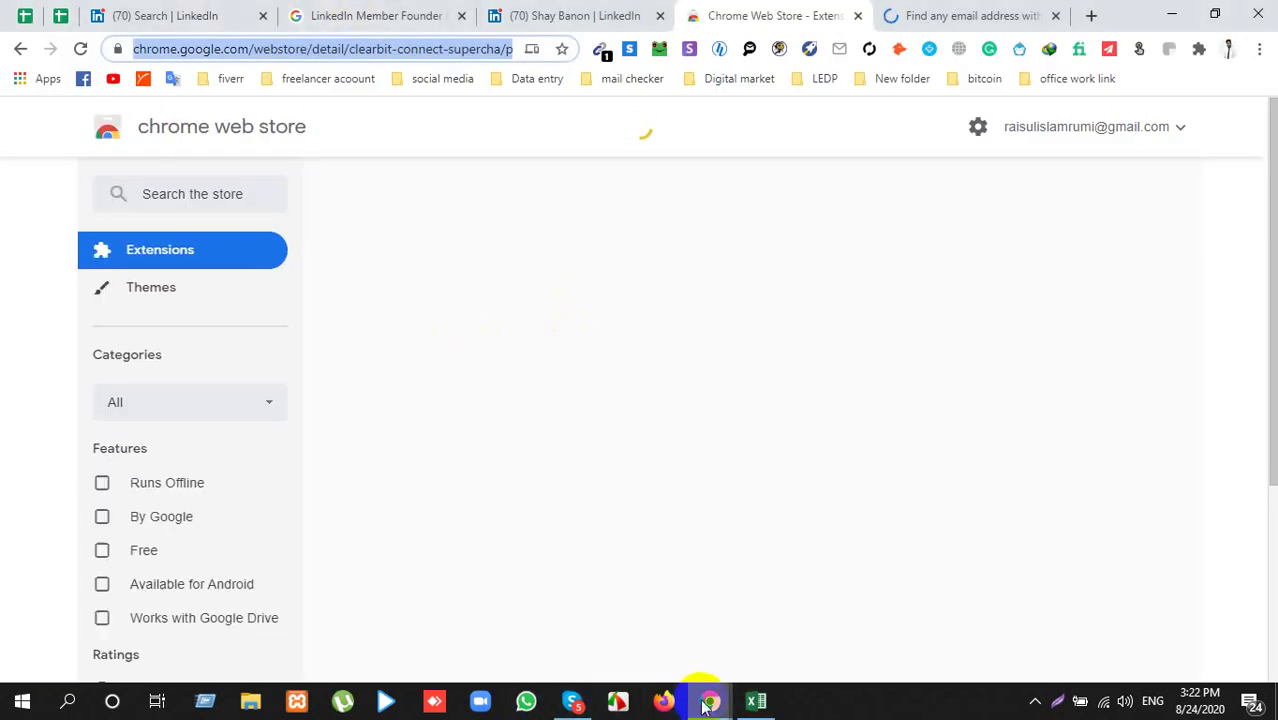
Step: Post the Clearbit Connect Web Store link in the Google Meet class chat
mouse_move(709, 700)
click(855, 645)
click(1094, 649)
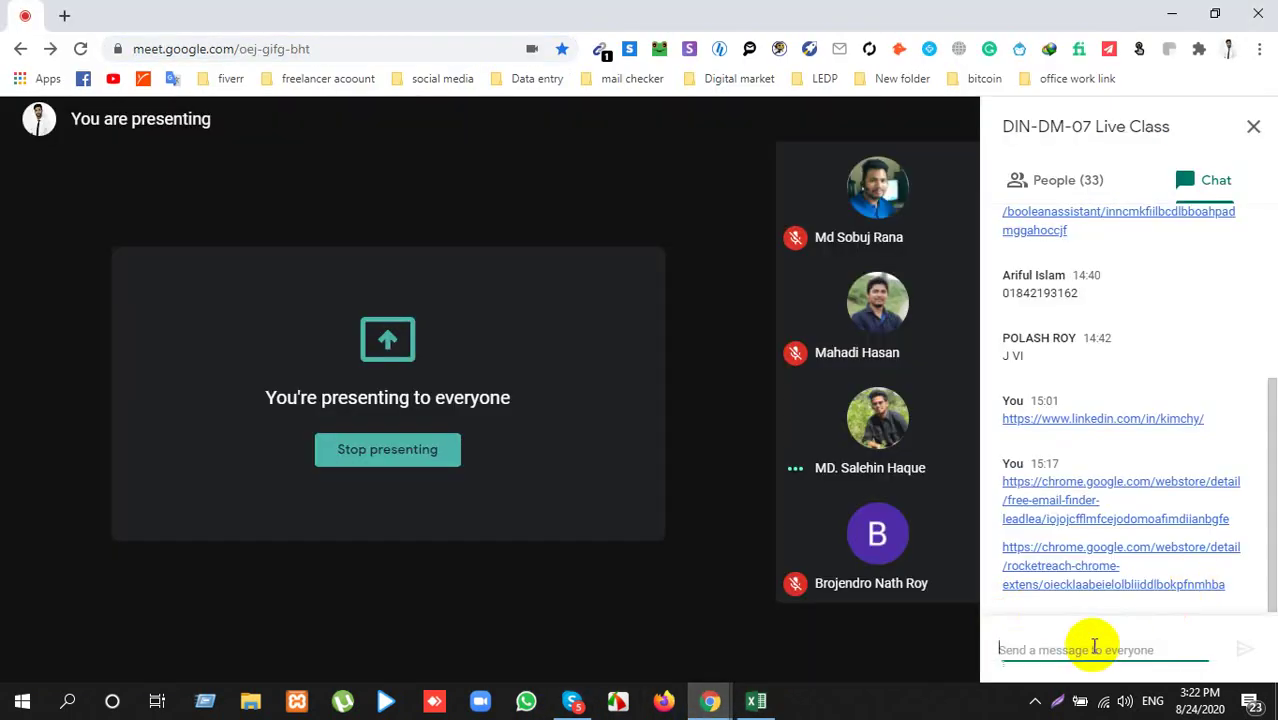
text(https://chrome.google.com/webstore/detail/clearbit-connect-supercha/pmnhcgfcafcnkbengdcanjablaabjplo?hl=en)
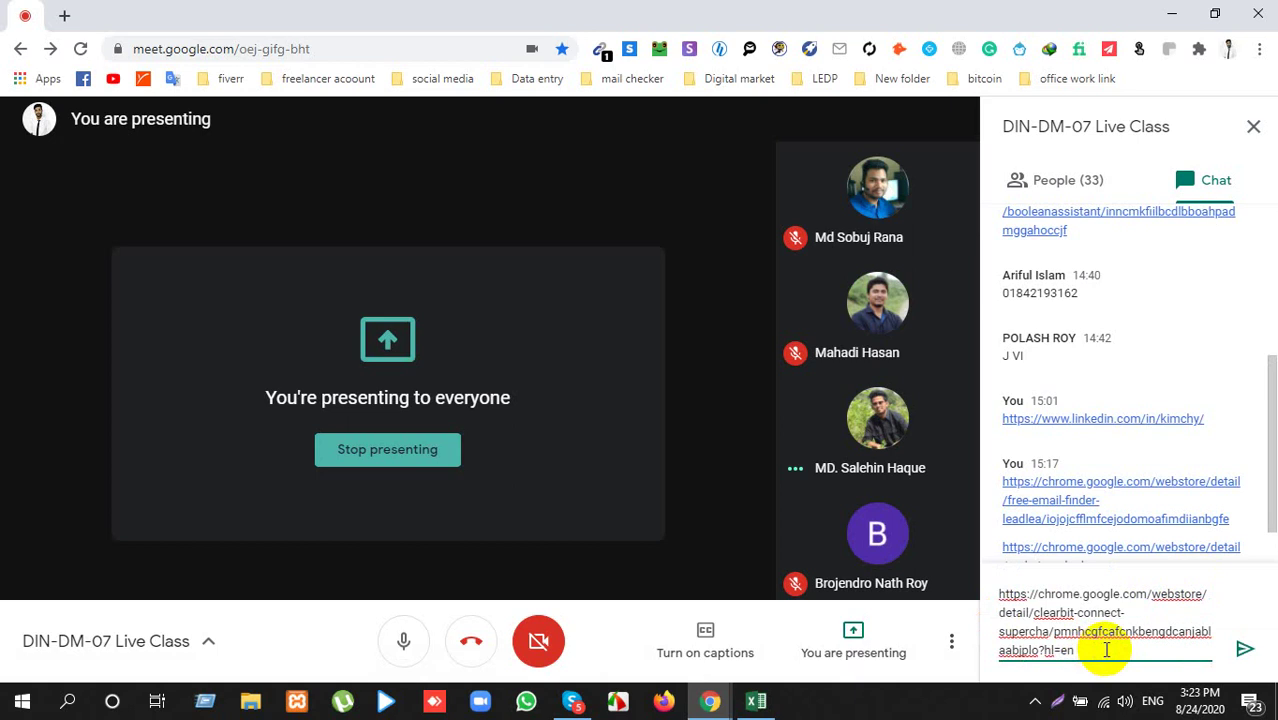
key(Return)
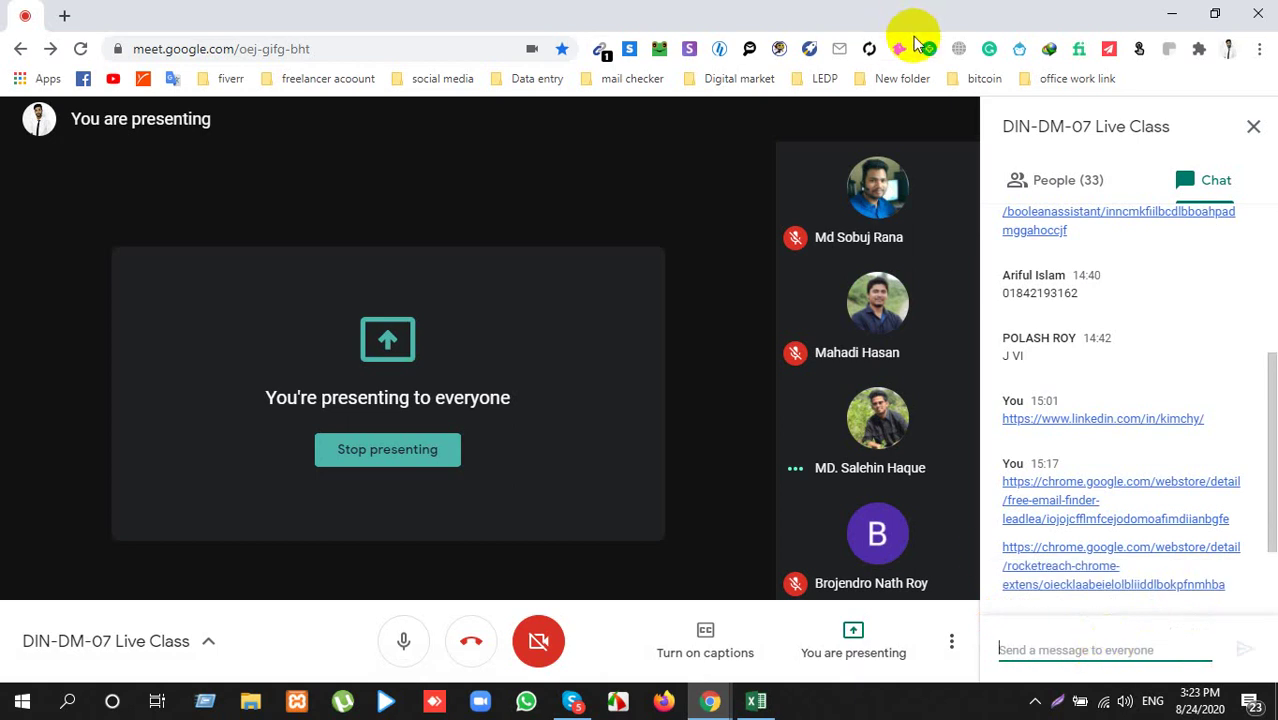
key(alt+Tab)
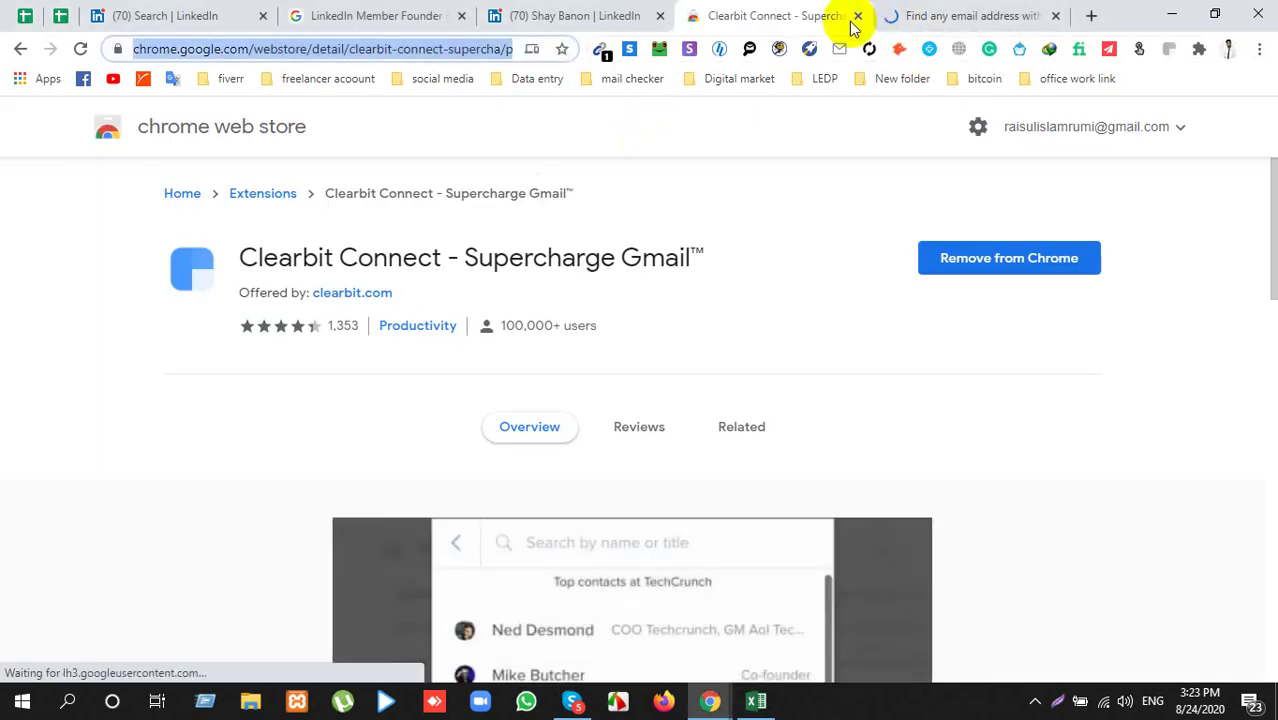
Step: Close both Clearbit tabs and open Google in a new tab under the second signed-in account
click(857, 17)
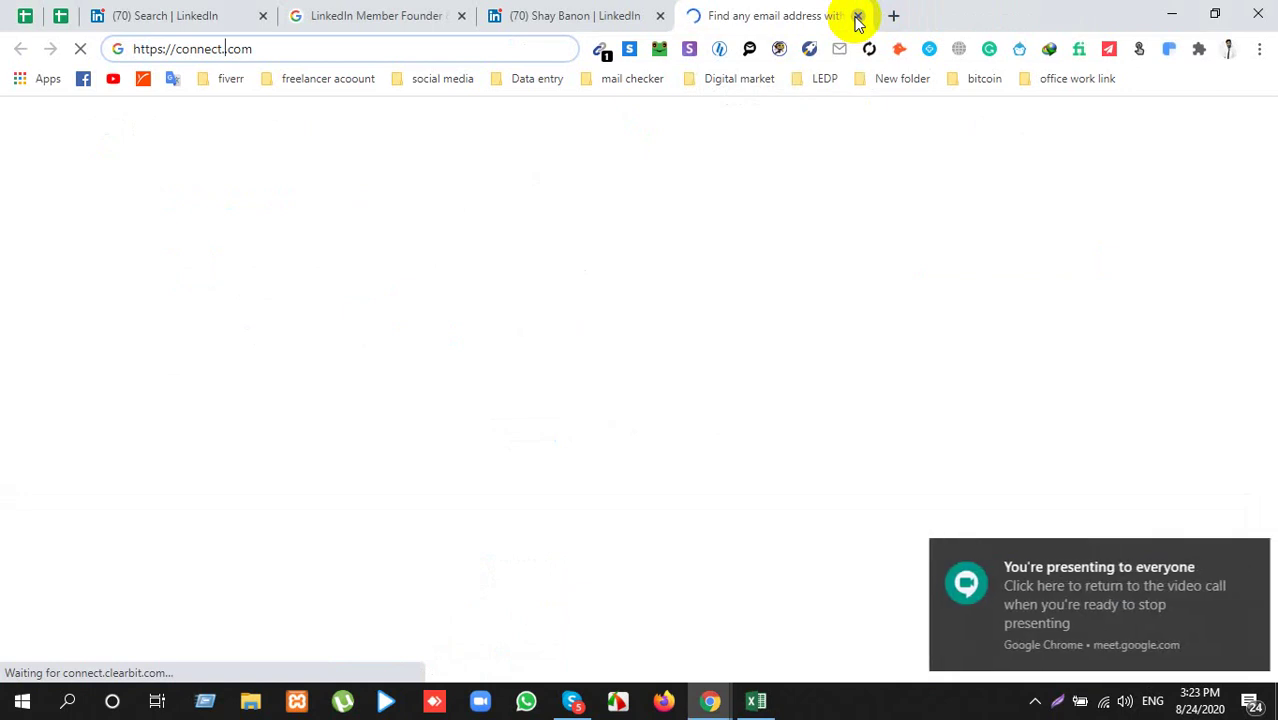
click(857, 17)
click(768, 13)
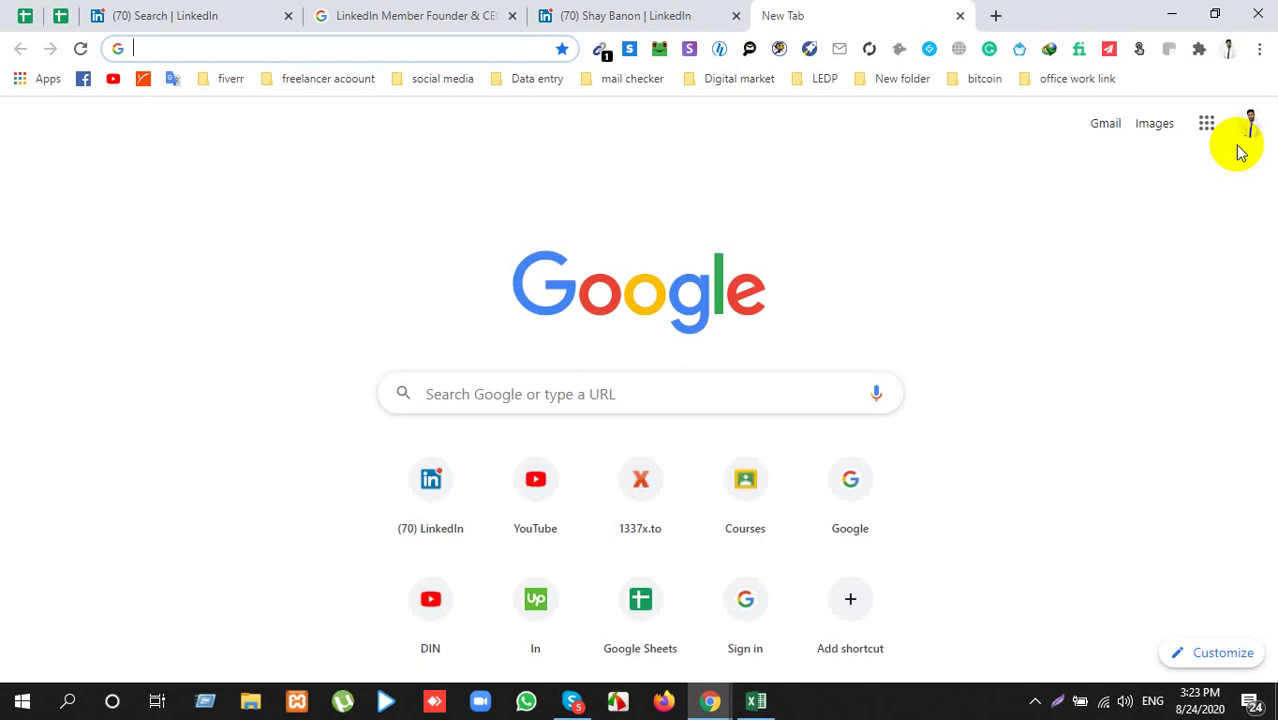
click(1249, 122)
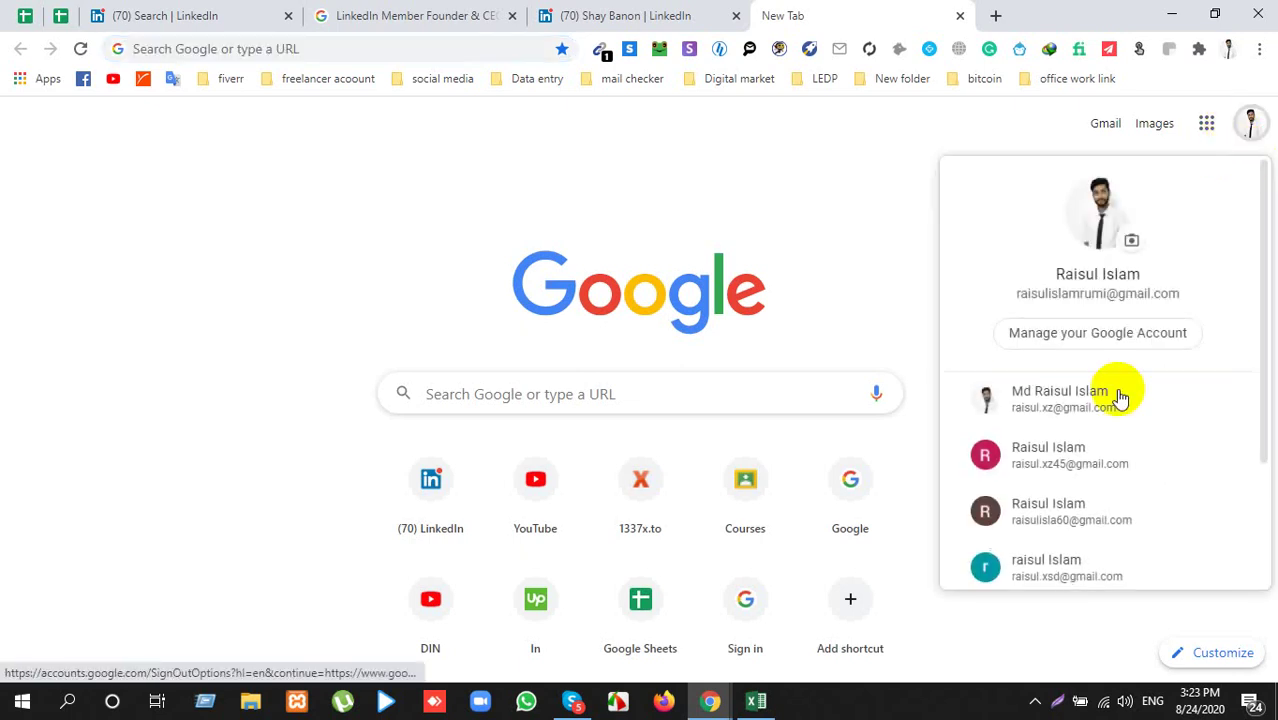
click(1067, 403)
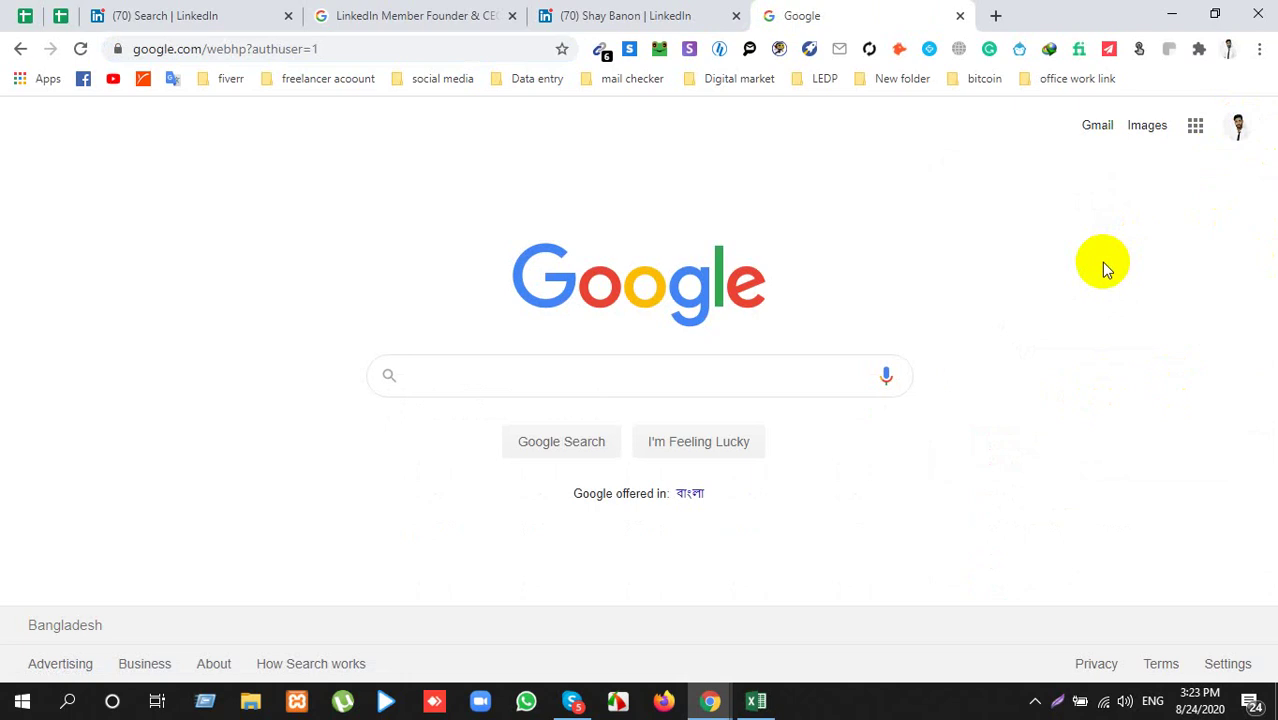
Step: Open Gmail from the Google apps grid
click(1196, 126)
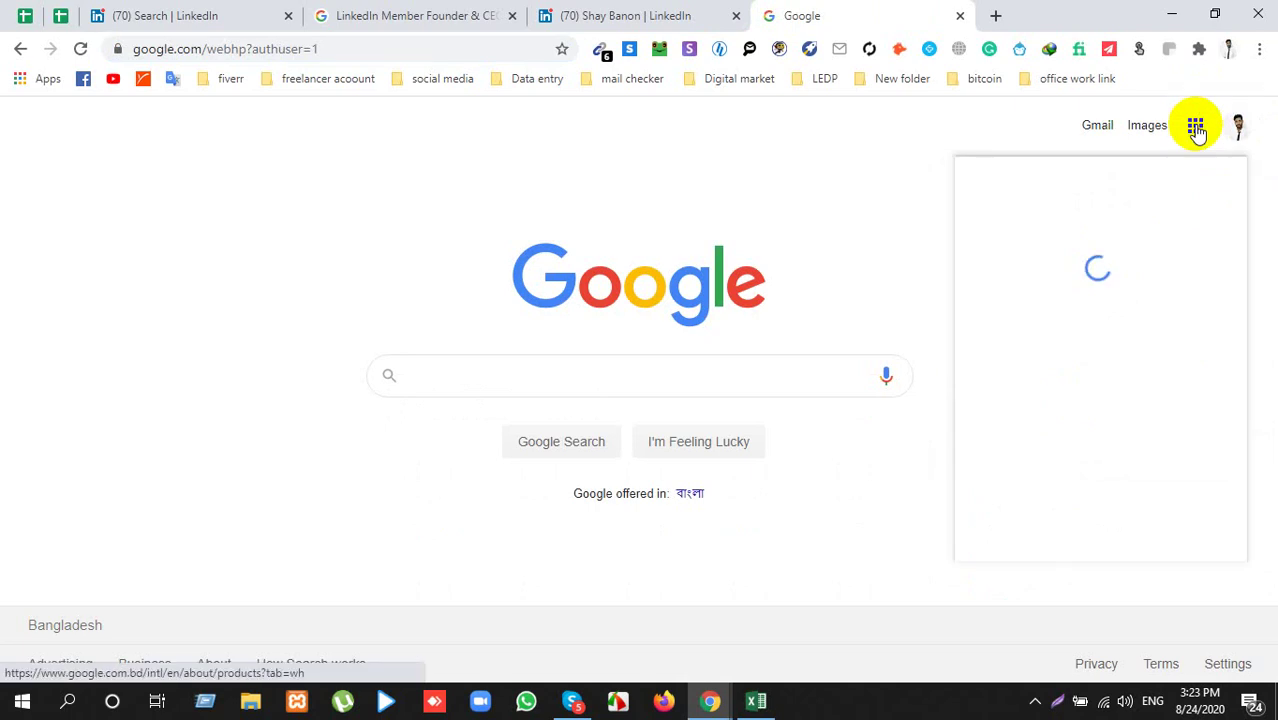
click(1019, 372)
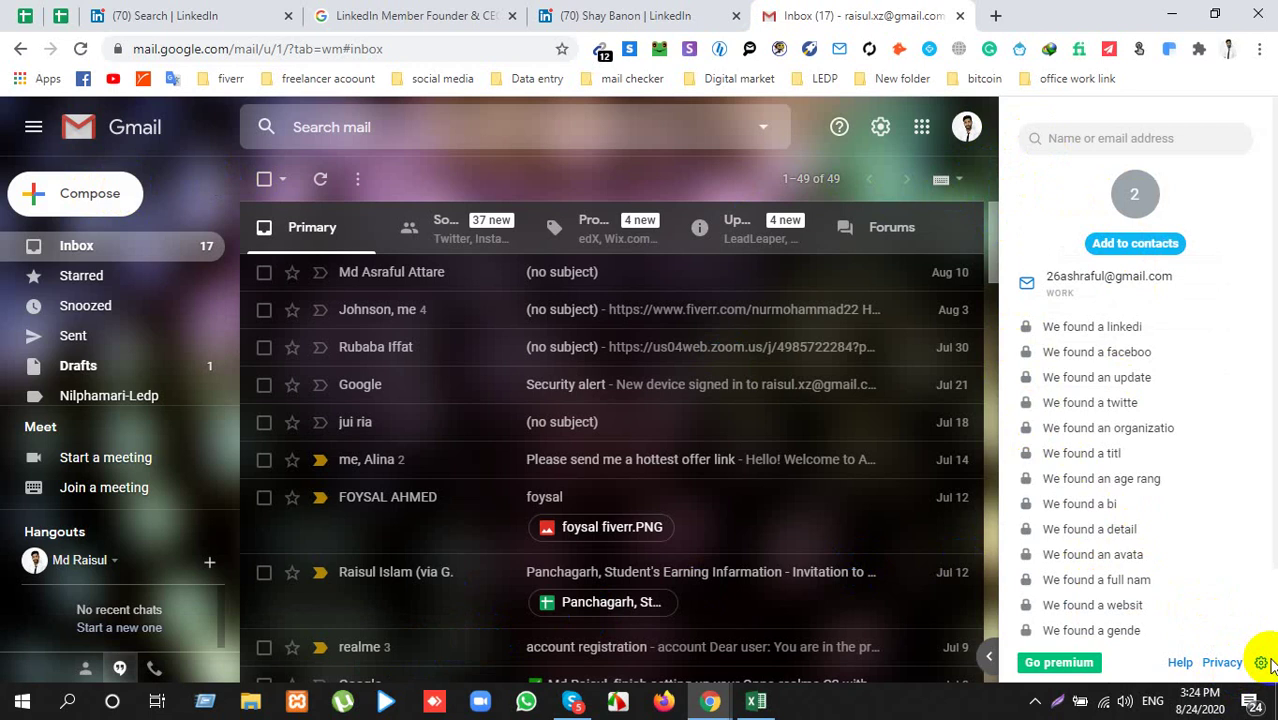
Step: Compose a new email, then open the Clearbit sidebar and log in to reach its sign-up popup
click(90, 199)
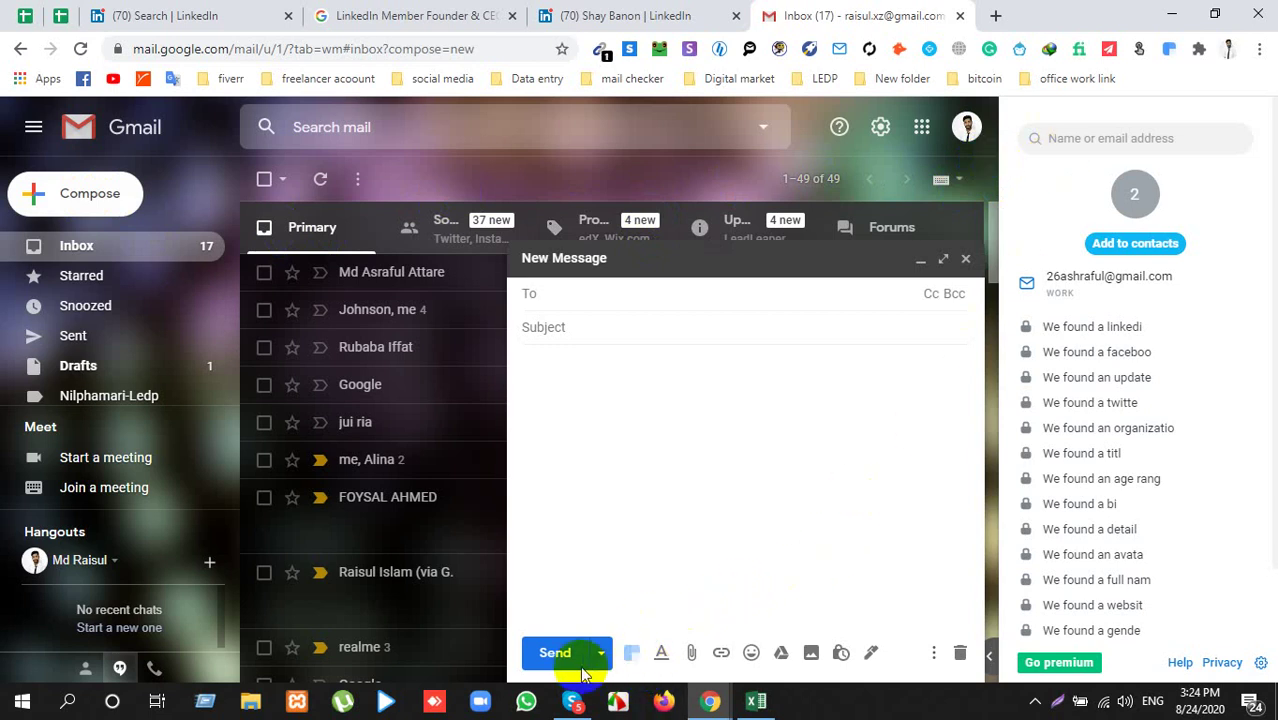
click(632, 654)
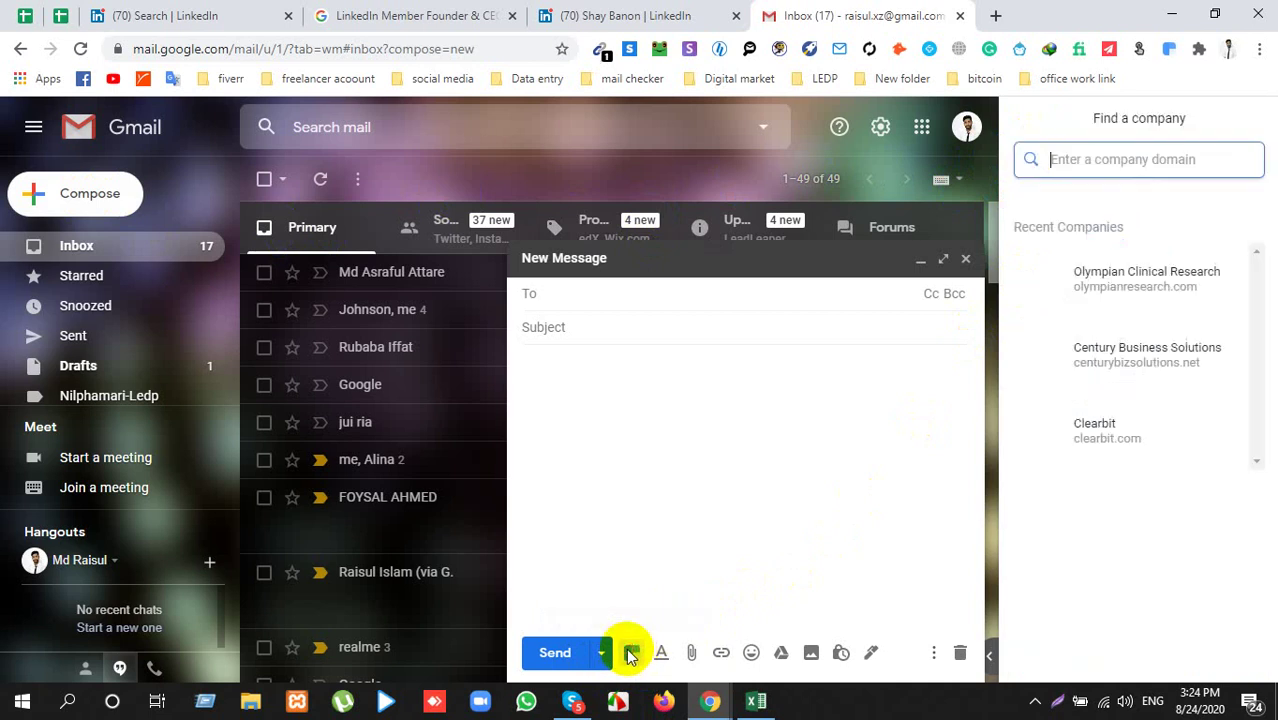
click(632, 654)
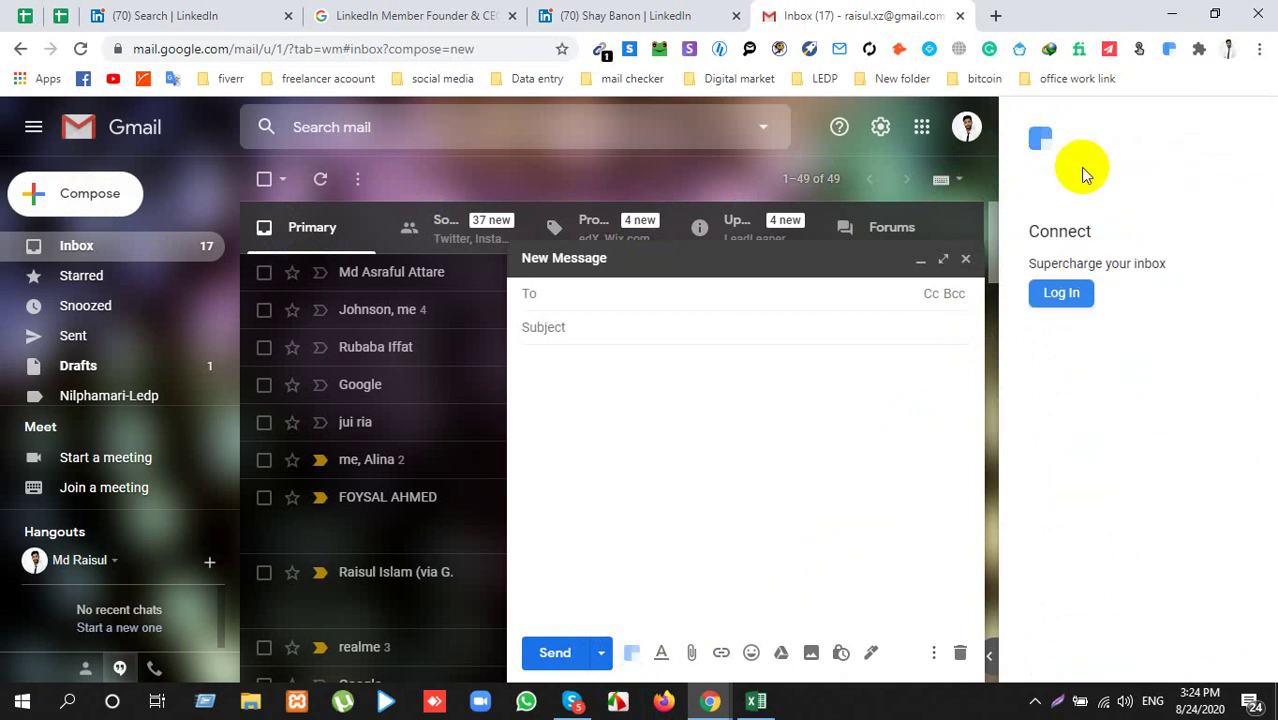
click(1062, 294)
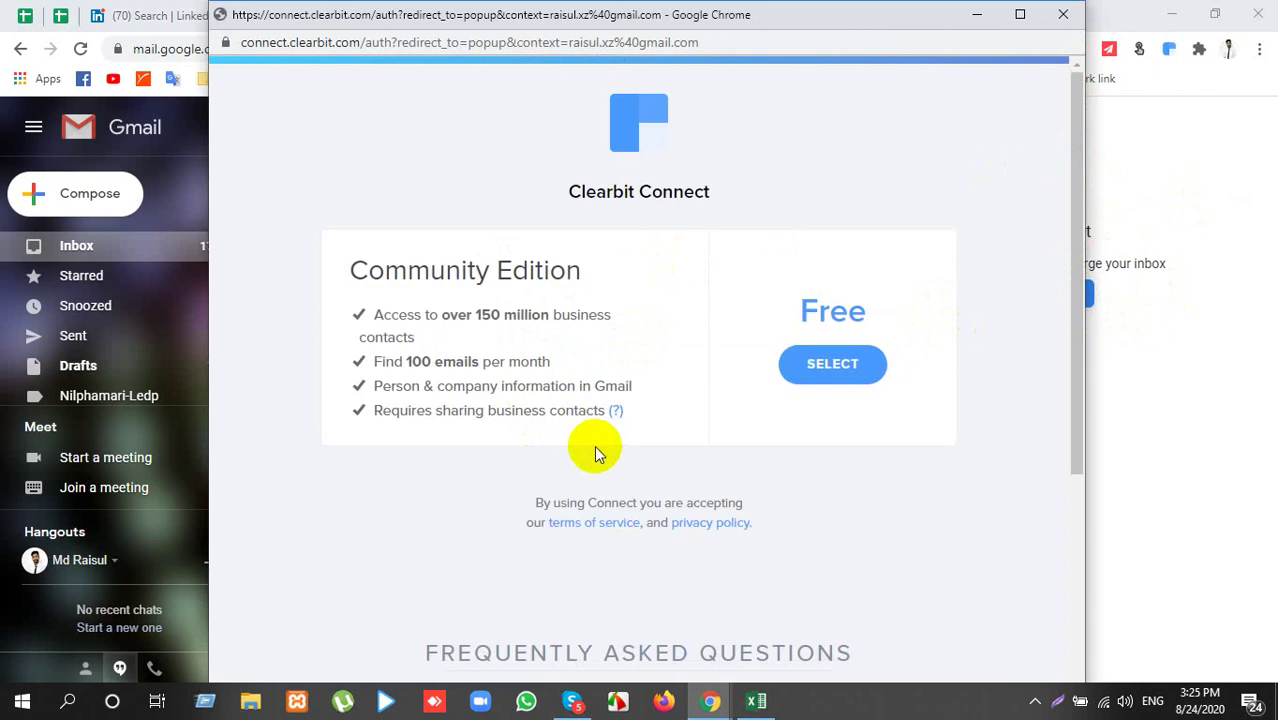
Step: Choose Clearbit's Free Community Edition plan, pick the Google account, and allow contacts access
click(821, 368)
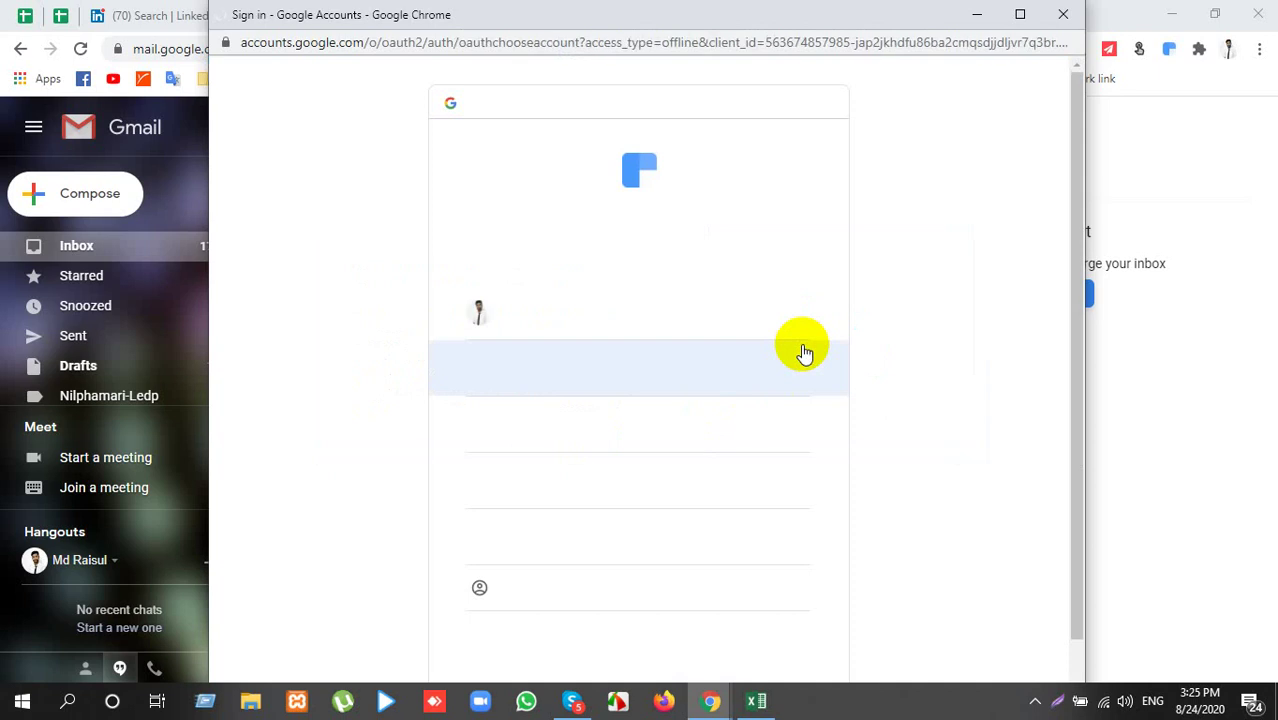
click(740, 368)
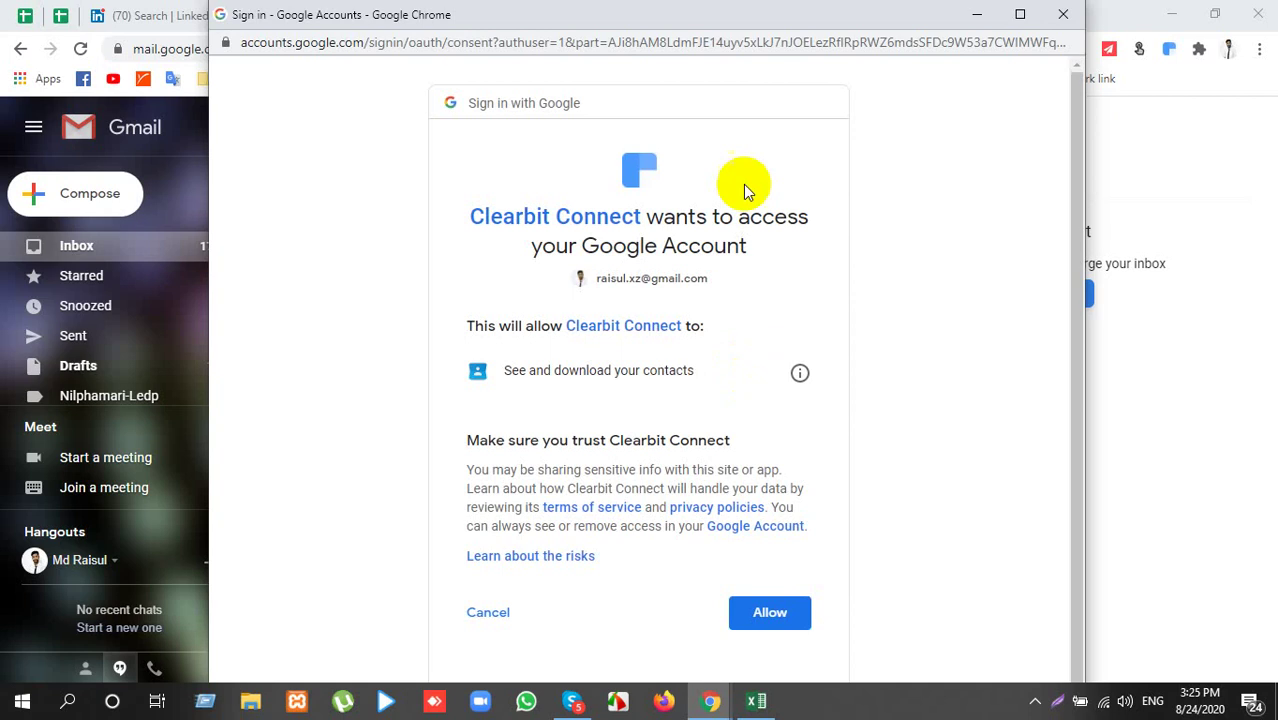
click(756, 613)
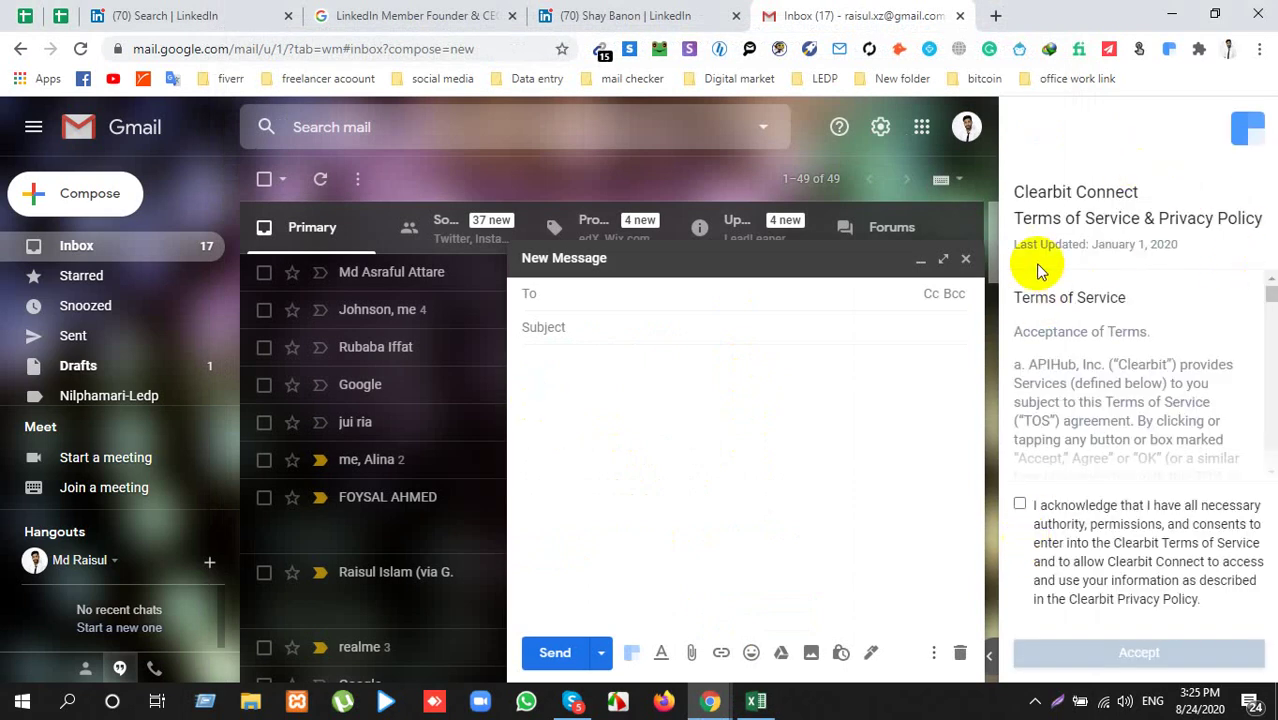
Step: Accept Clearbit's terms of service and open the Find a company search in the sidebar
click(1020, 506)
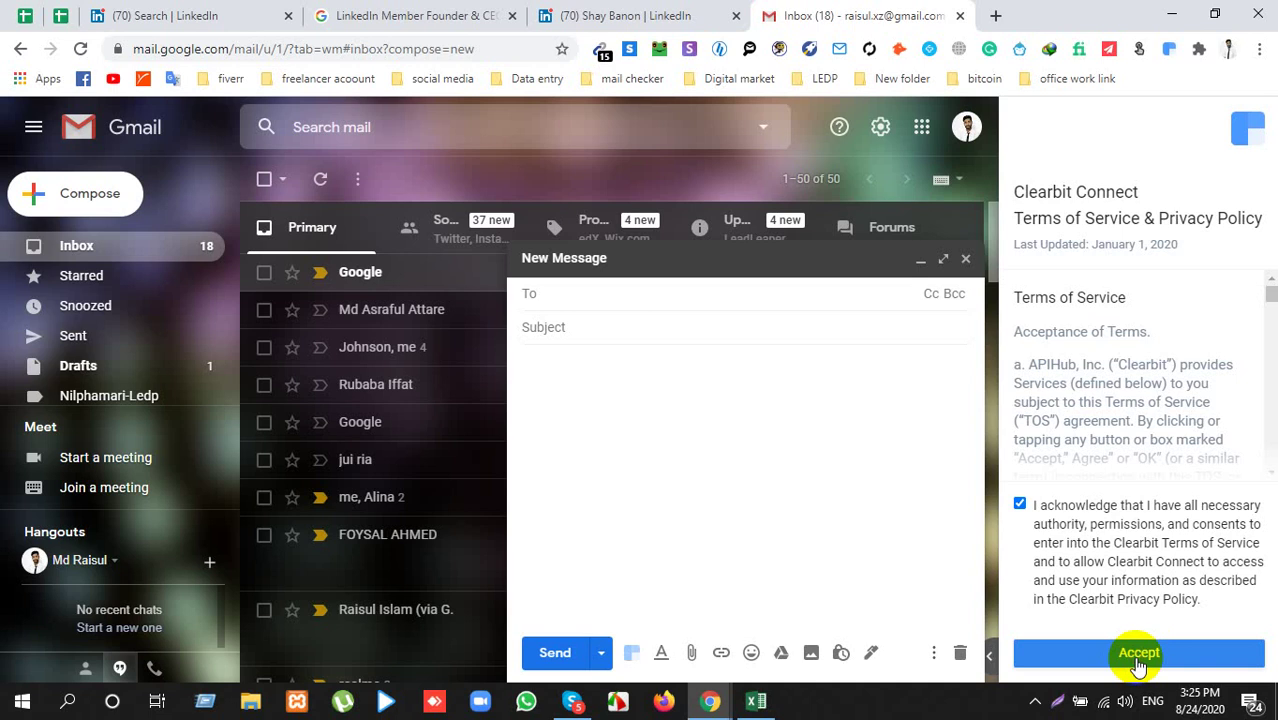
click(1137, 662)
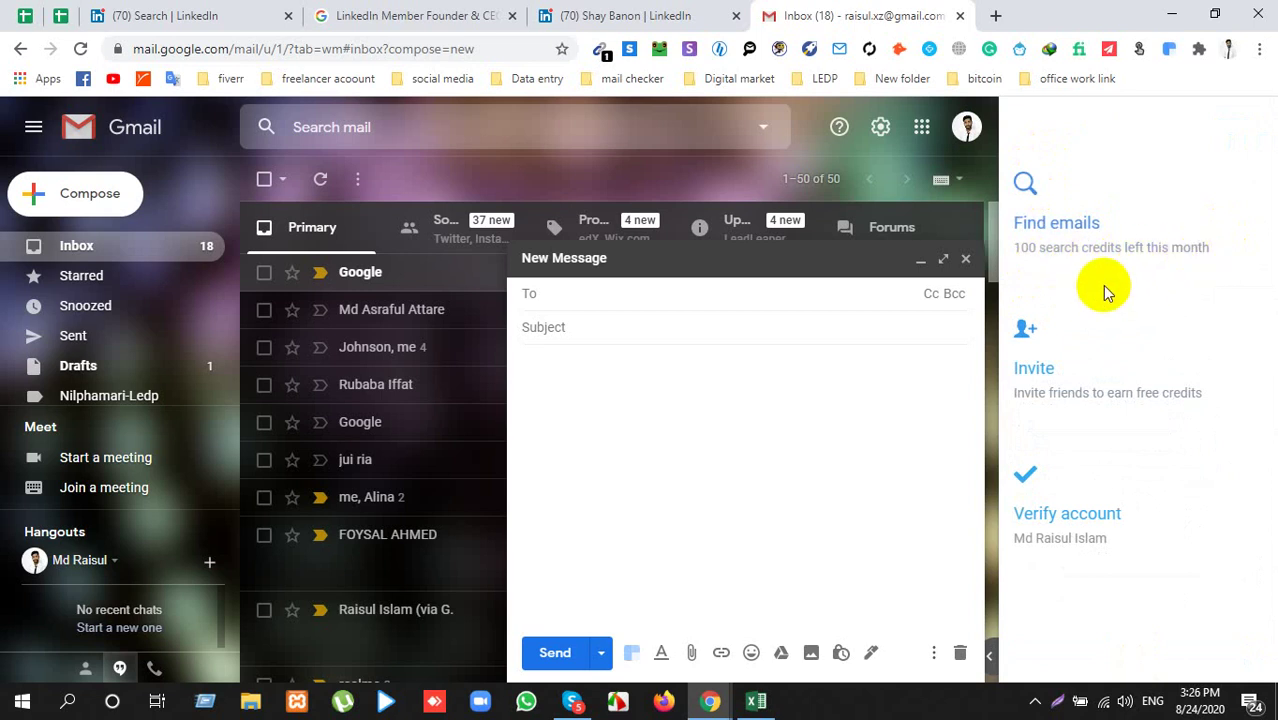
click(1026, 180)
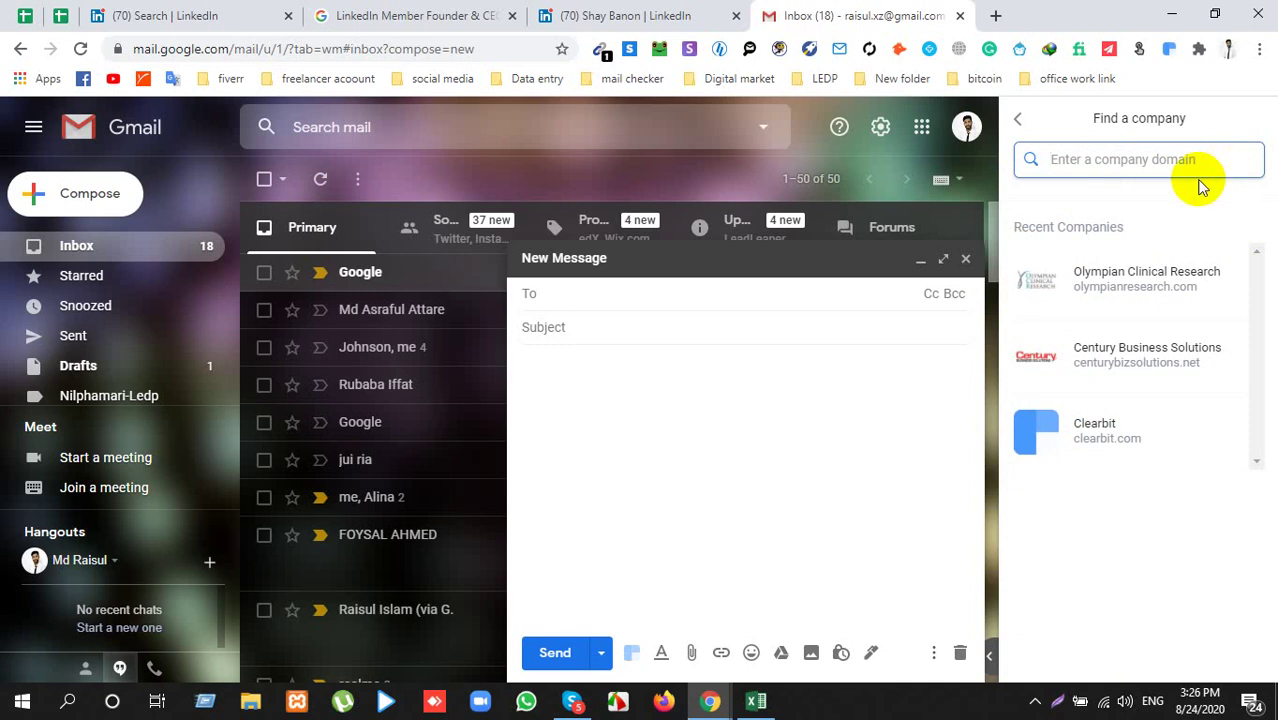
Step: Copy Elastic's website address from cell M2 of the Excel lead sheet and return to Gmail
click(756, 698)
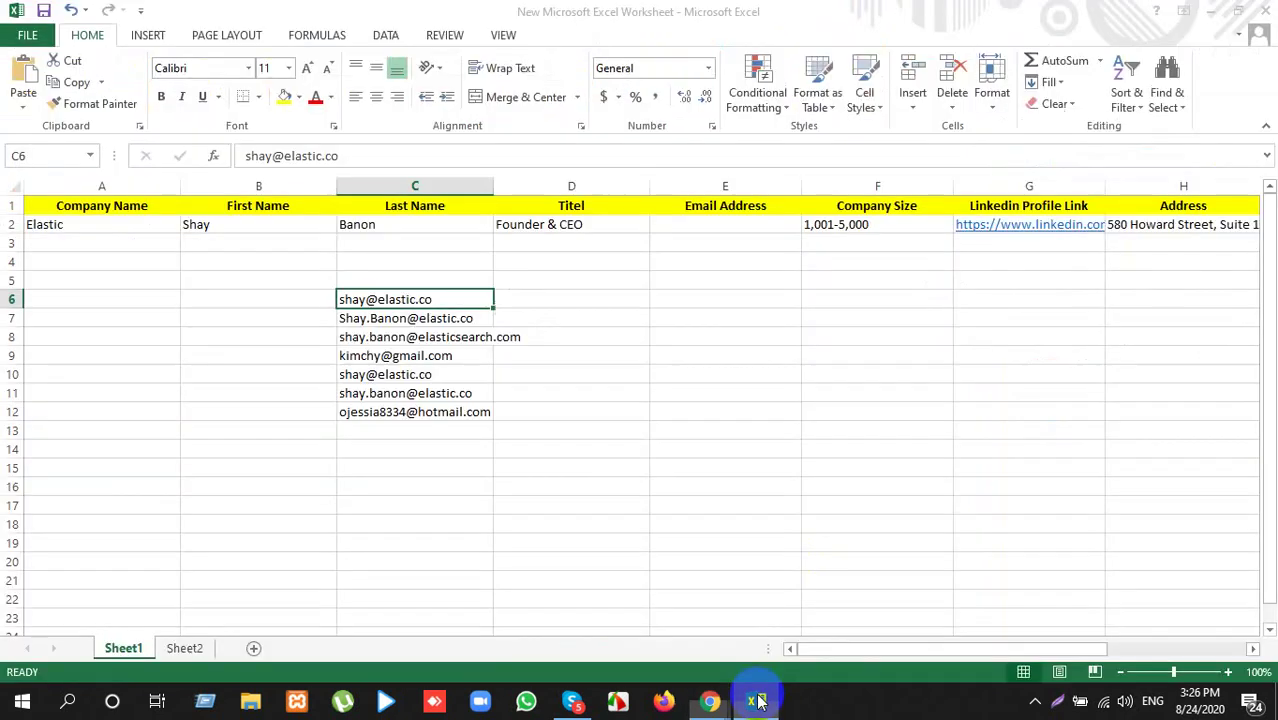
key(Right)
key(Right)
key(Right)
key(Right)
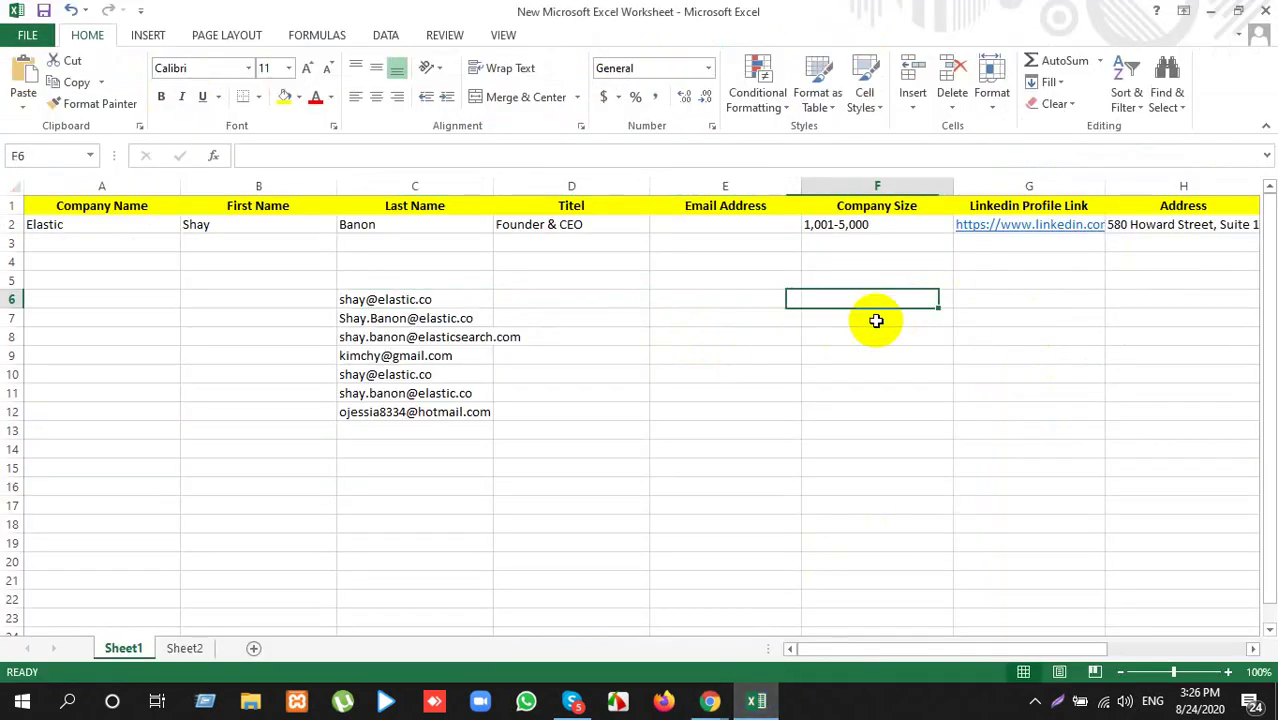
key(Right)
key(Right)
key(Right)
key(Right)
key(Right)
key(Right)
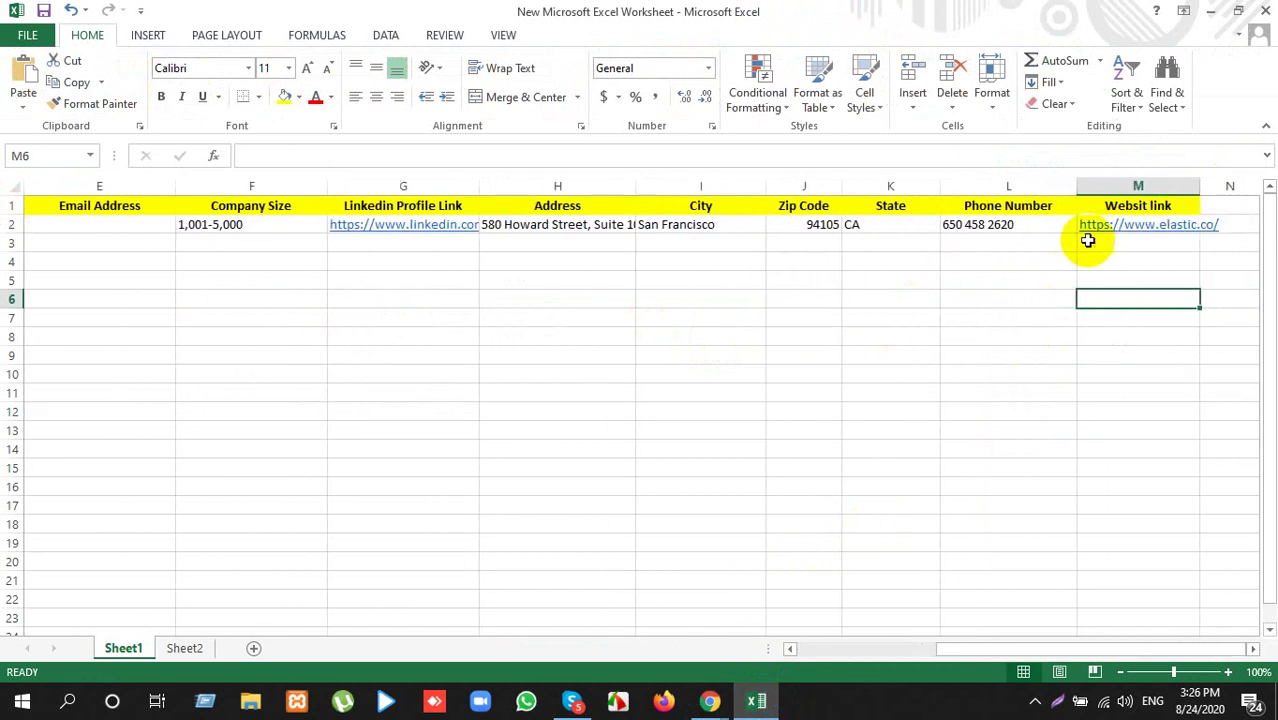
click(1040, 228)
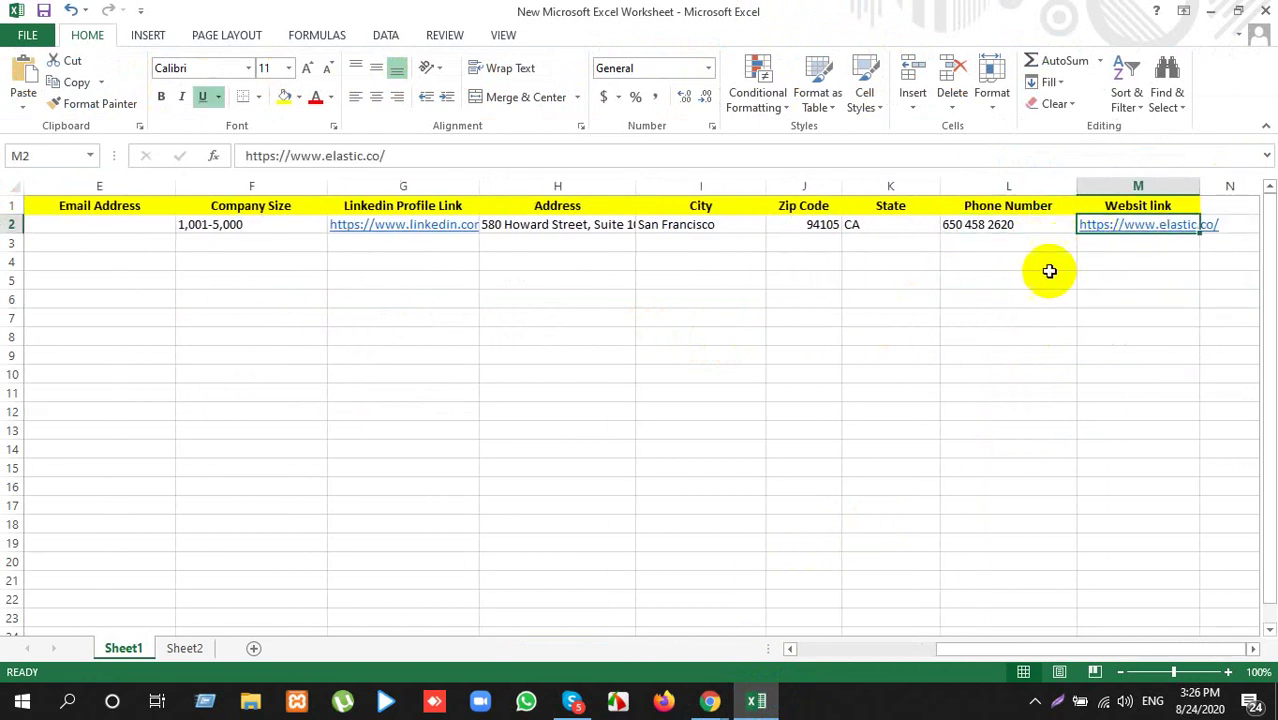
key(ctrl+c)
key(alt+Tab)
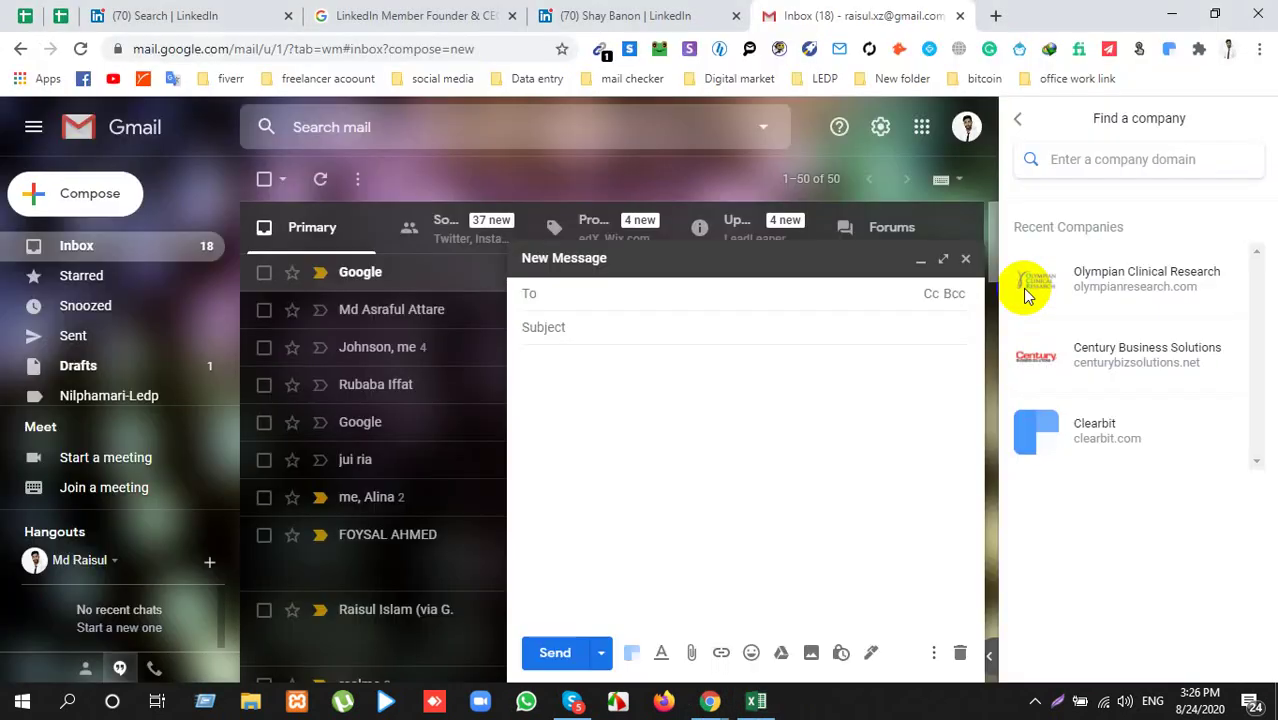
click(1117, 163)
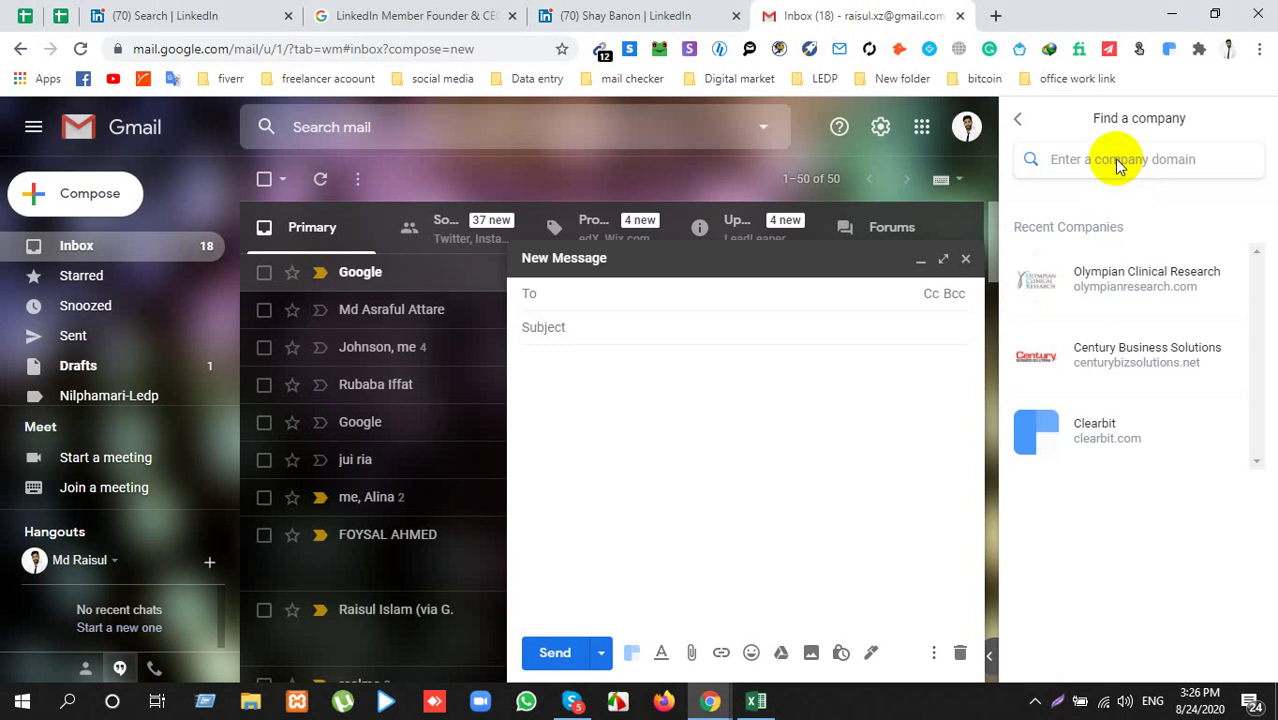
key(ctrl+v)
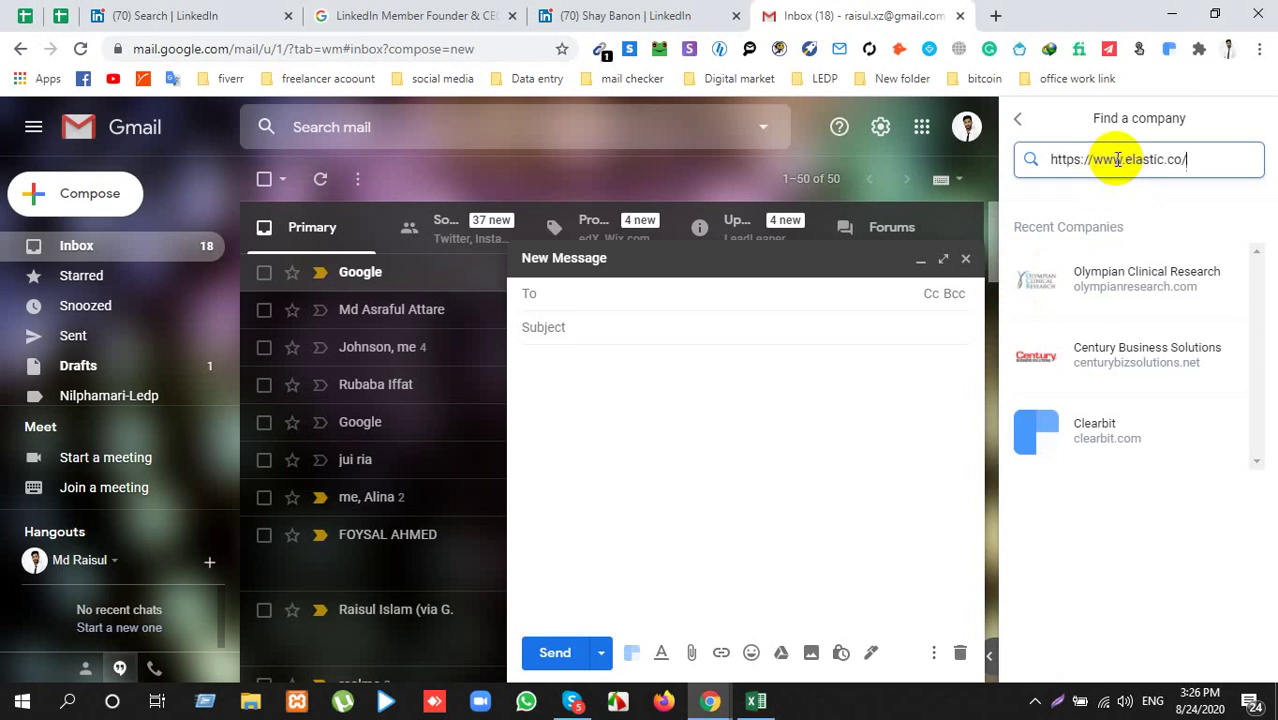
key(Return)
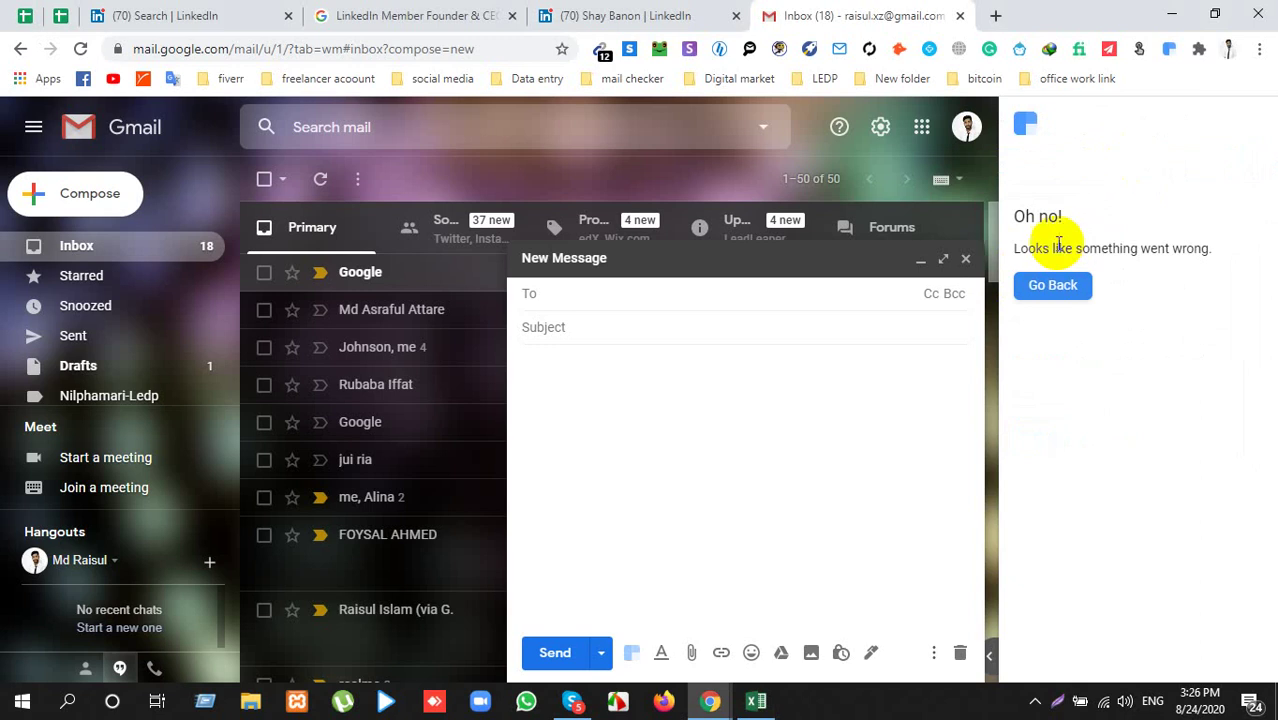
click(1030, 285)
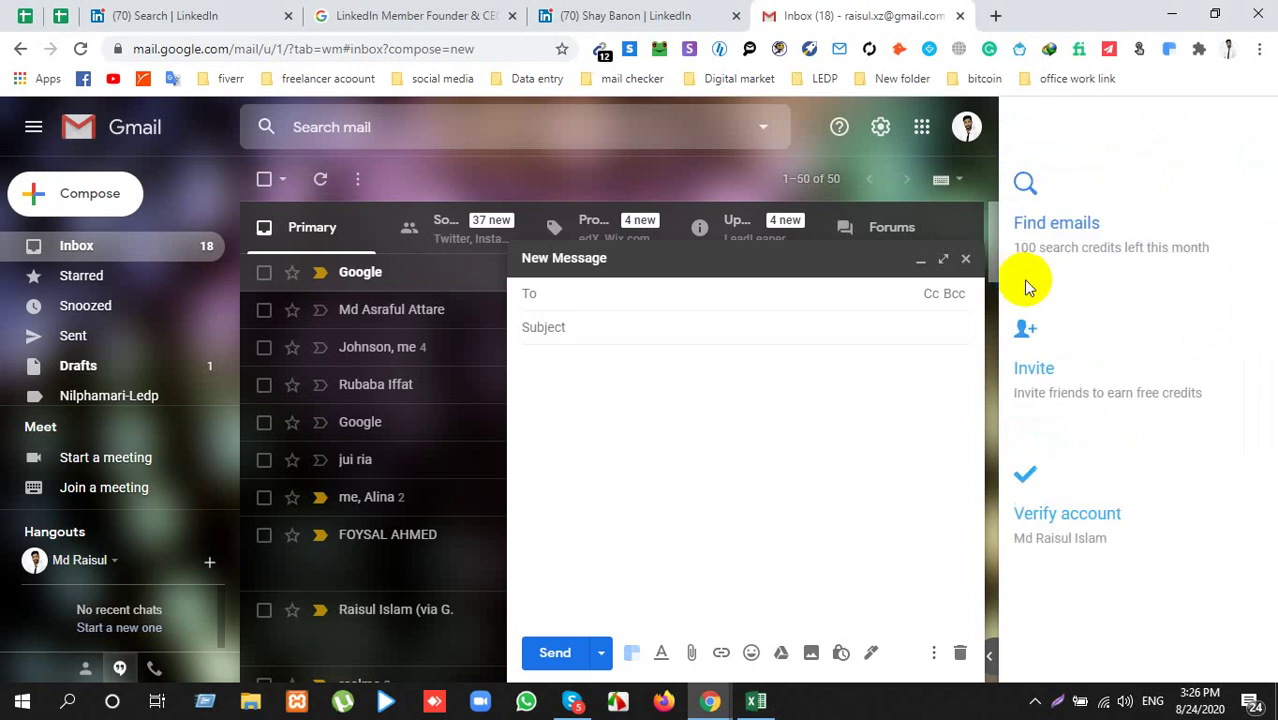
click(1026, 183)
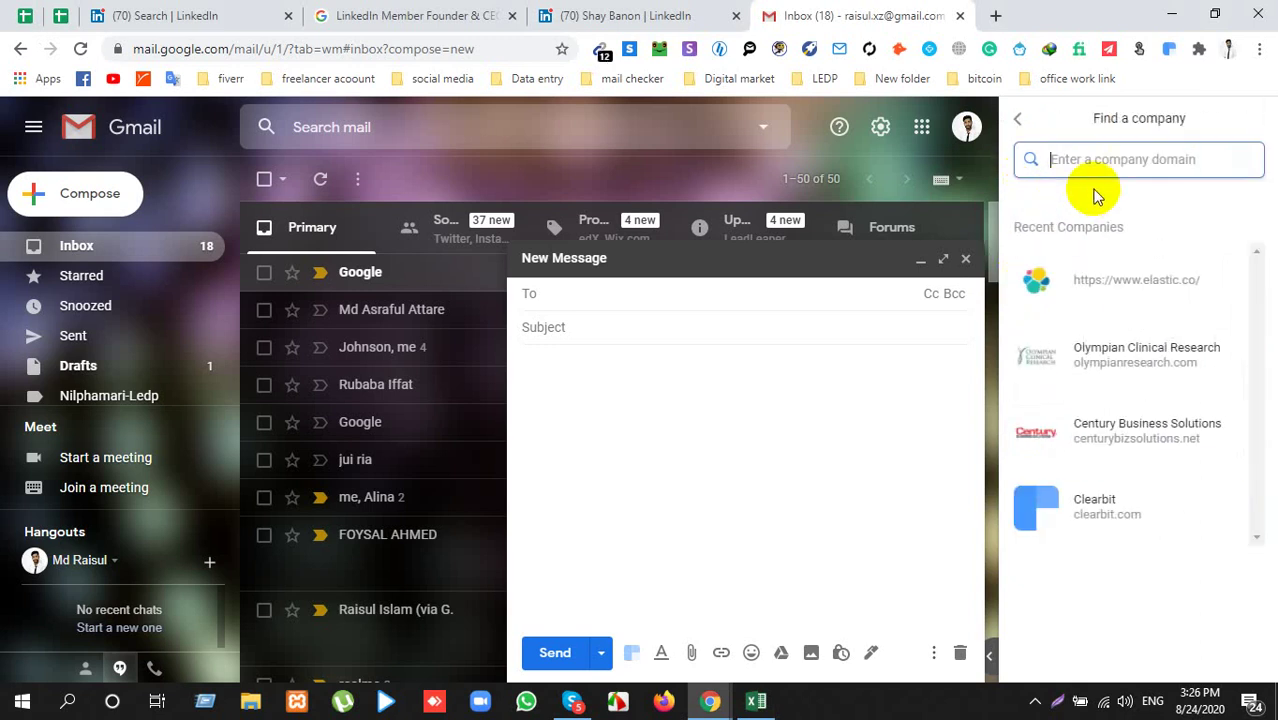
key(ctrl+v)
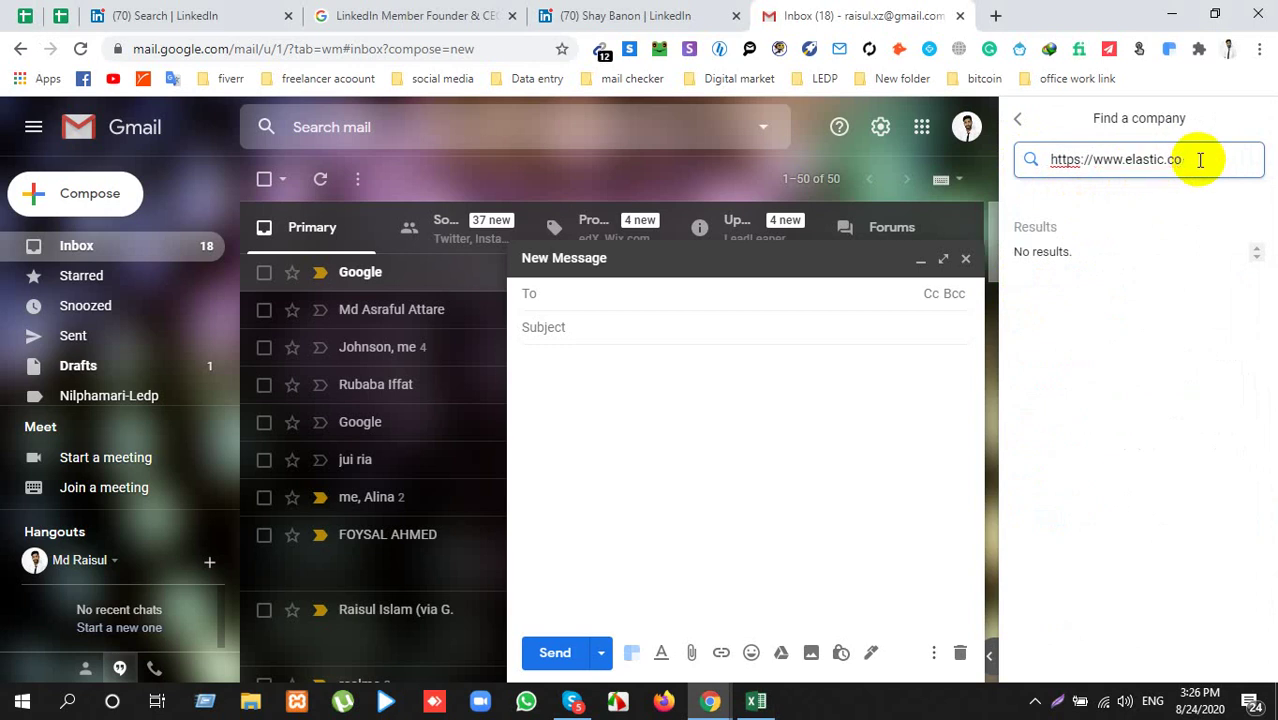
drag(1127, 165, 862, 203)
key(BackSpace)
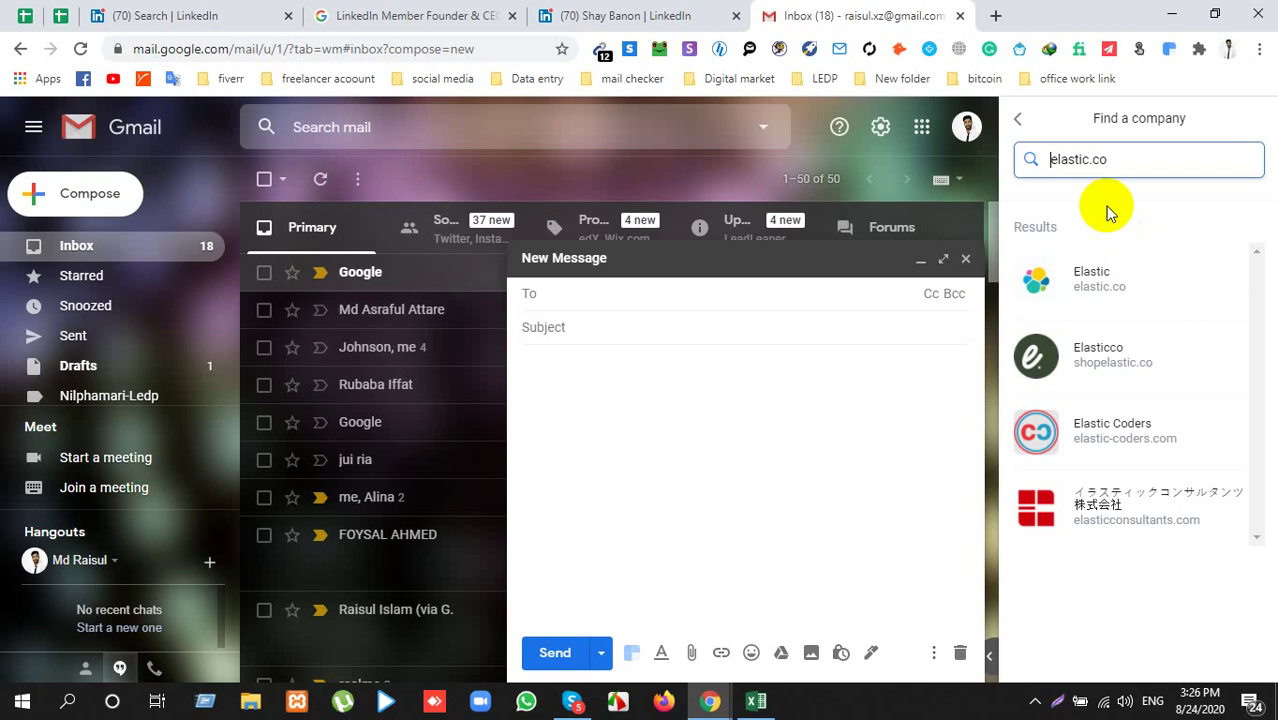
Step: Open the Elastic result and scroll through its list of employees and job titles
click(1100, 288)
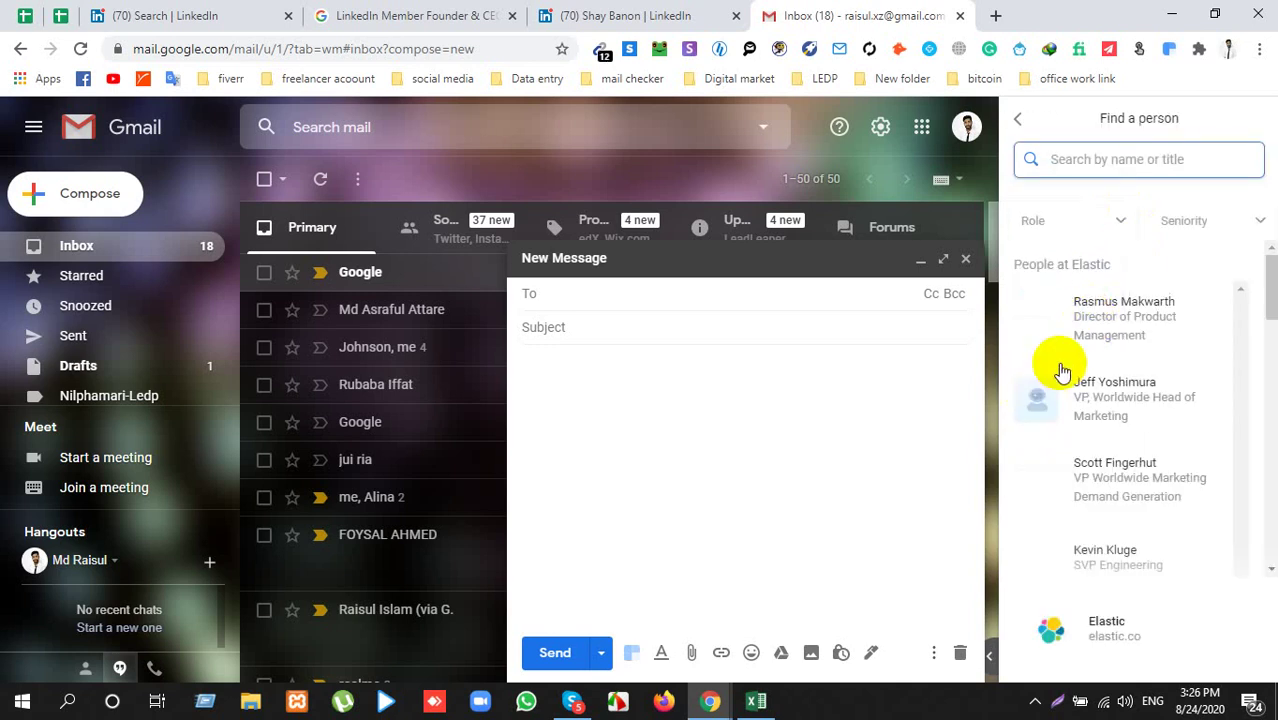
scroll(1104, 490, down, 3)
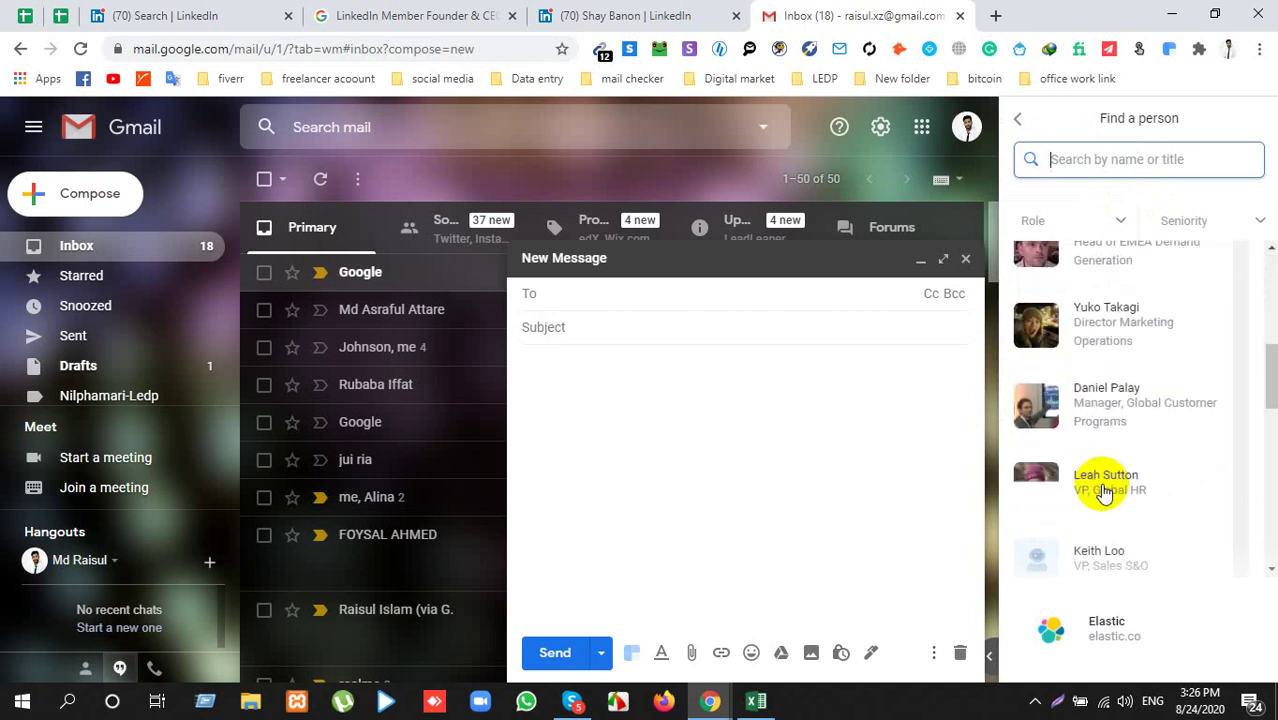
scroll(1104, 490, down, 5)
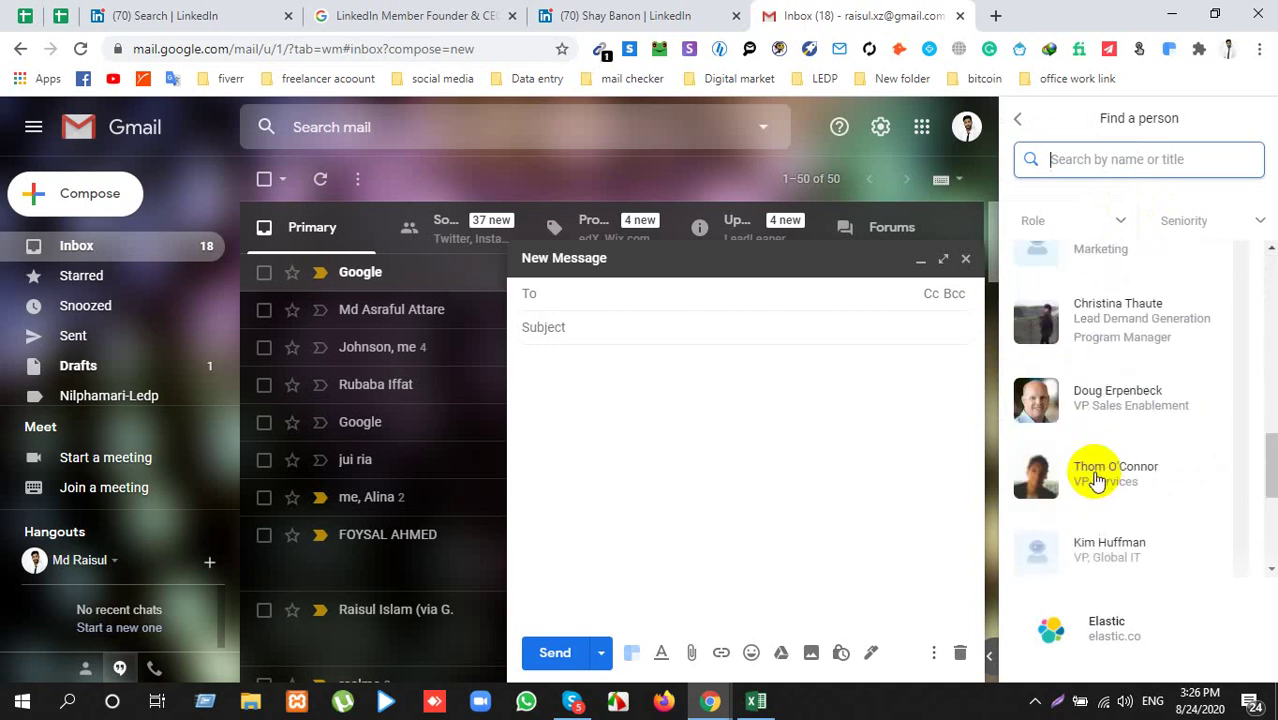
scroll(1097, 481, down, 3)
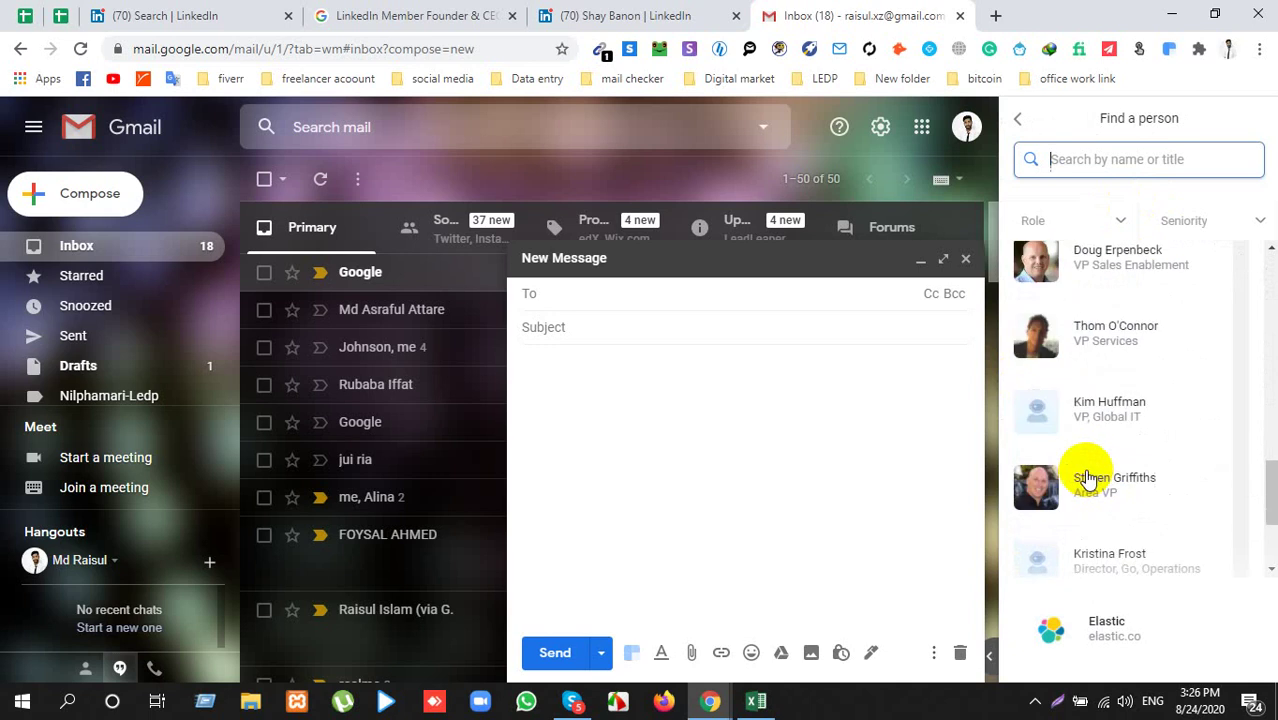
scroll(1080, 478, up, 10)
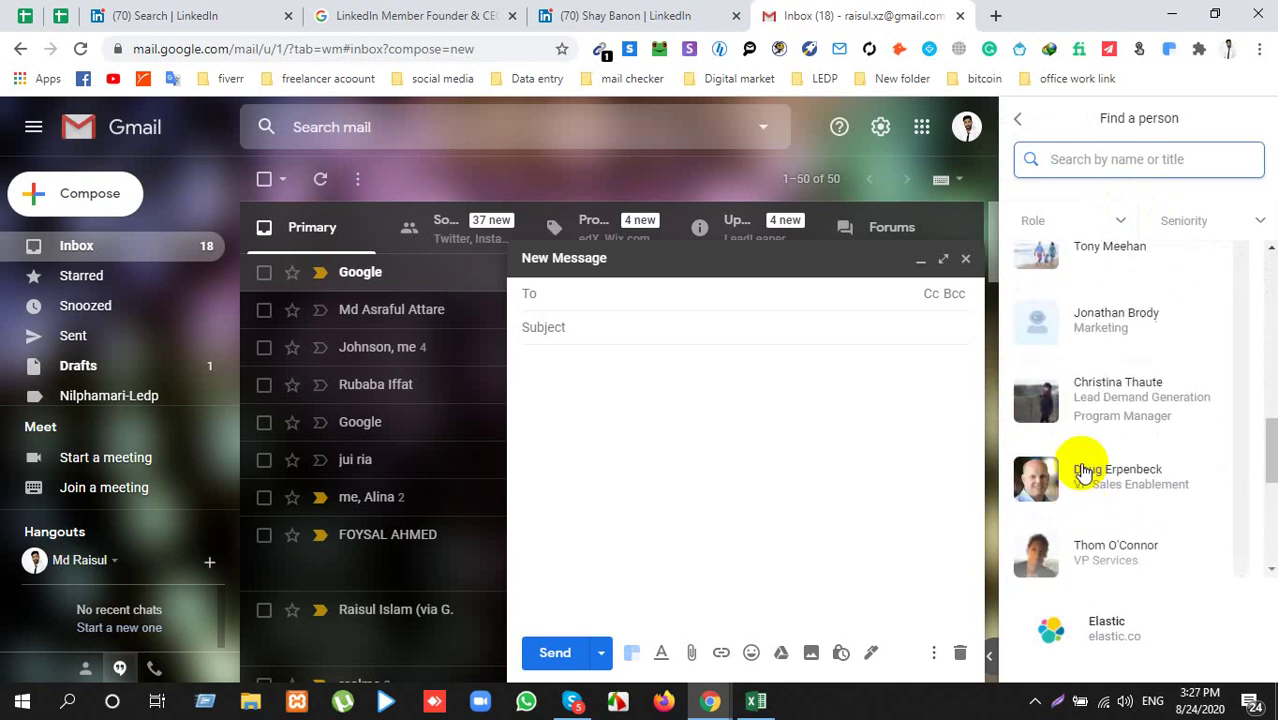
scroll(1085, 469, up, 2)
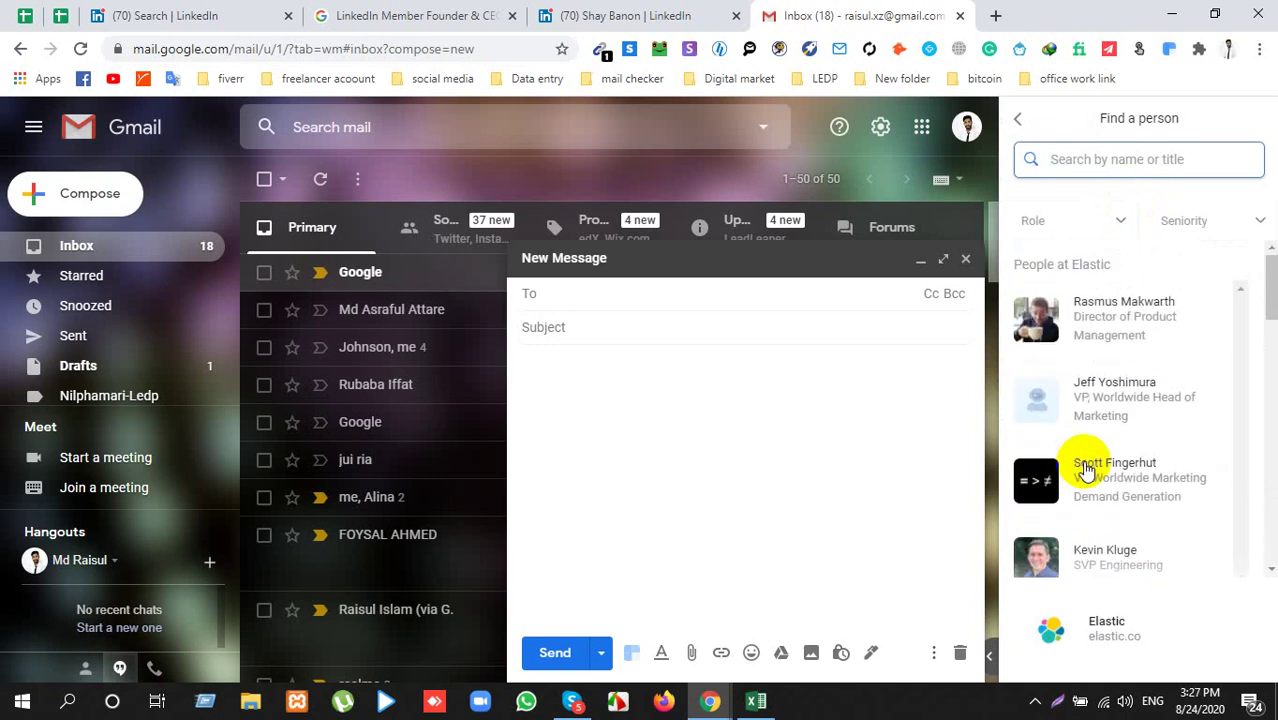
scroll(1085, 469, down, 7)
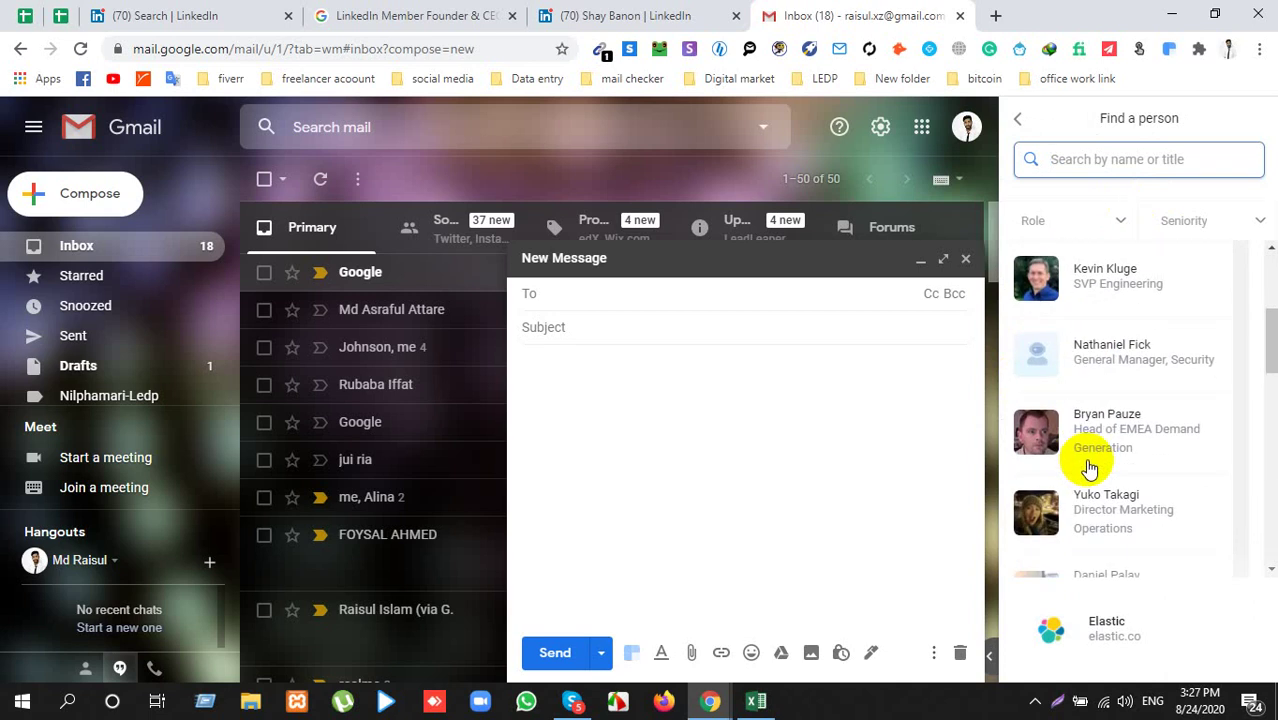
scroll(1085, 467, down, 4)
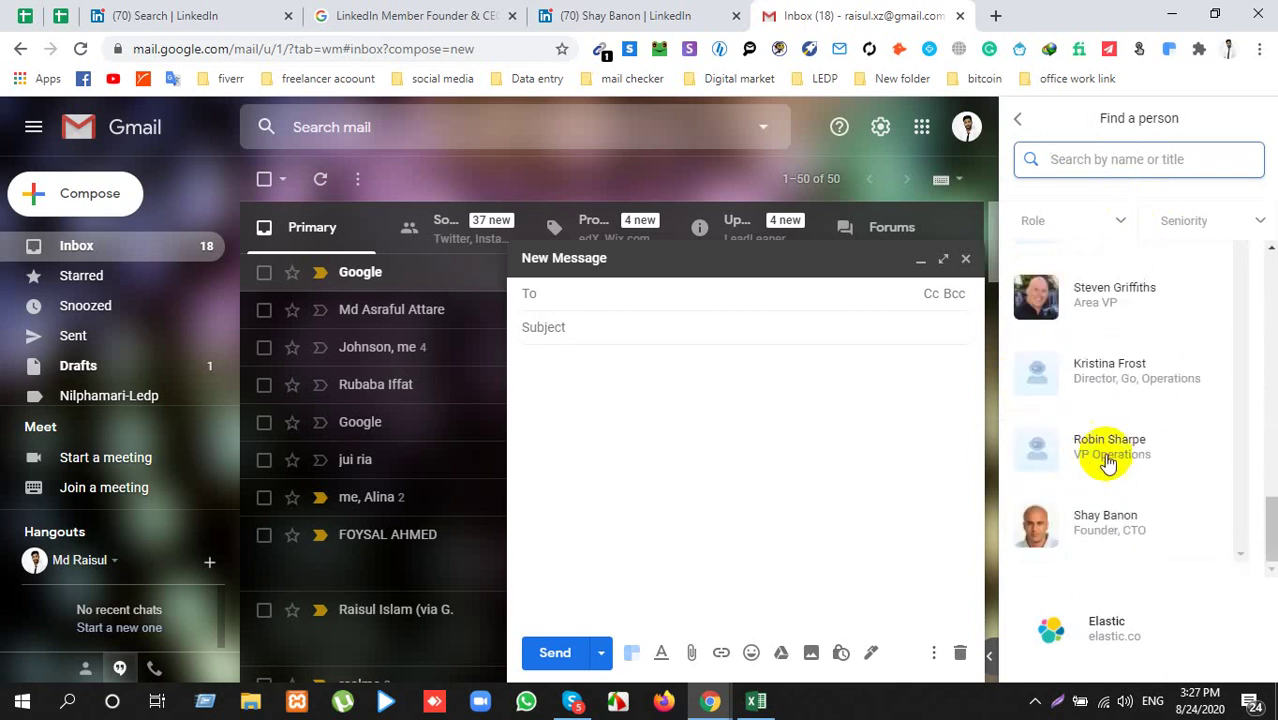
scroll(1100, 445, up, 2)
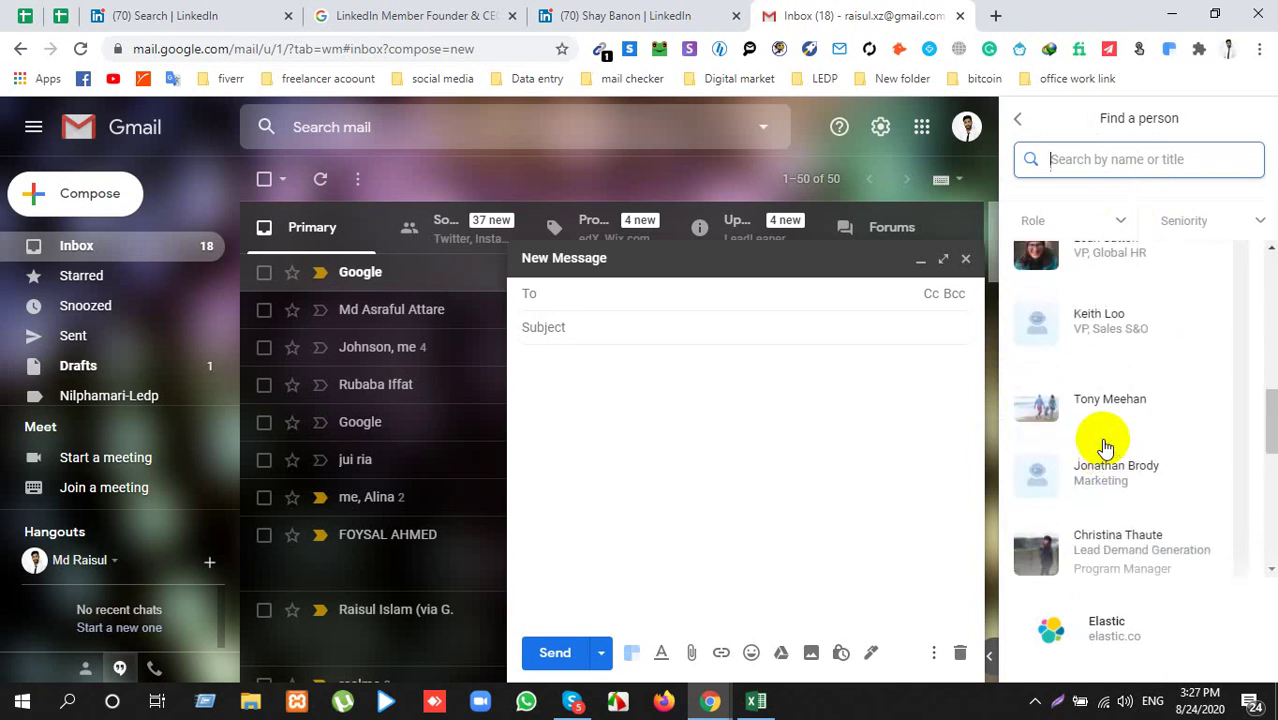
Step: Filter Elastic's people by role, switching from CEO to Founder, and open the Founder, CTO's card
click(1122, 224)
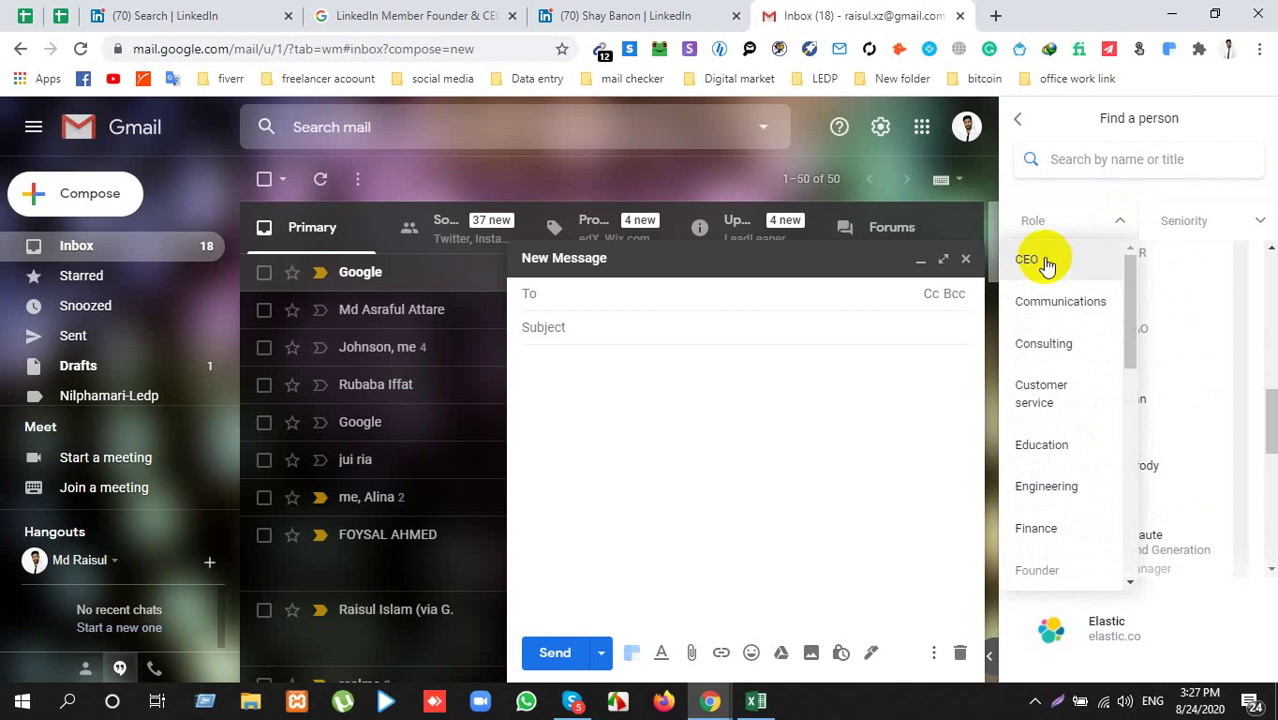
click(1045, 264)
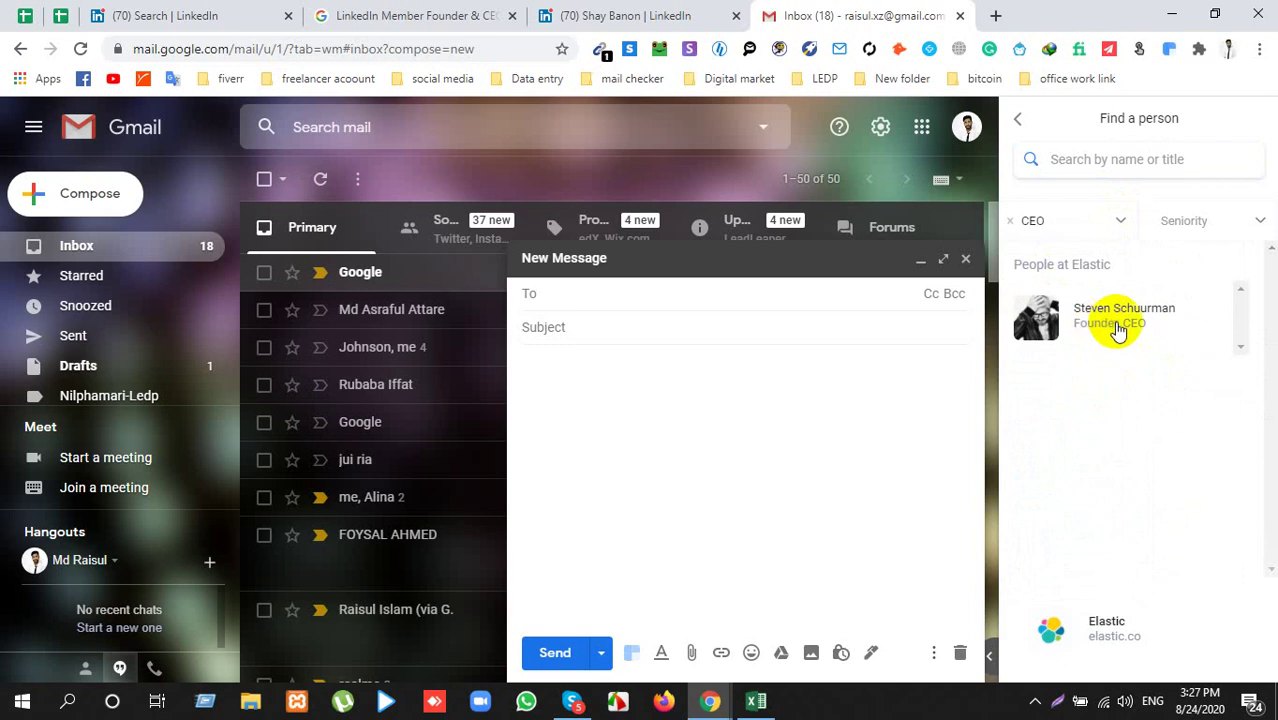
click(1107, 216)
scroll(1100, 450, down, 5)
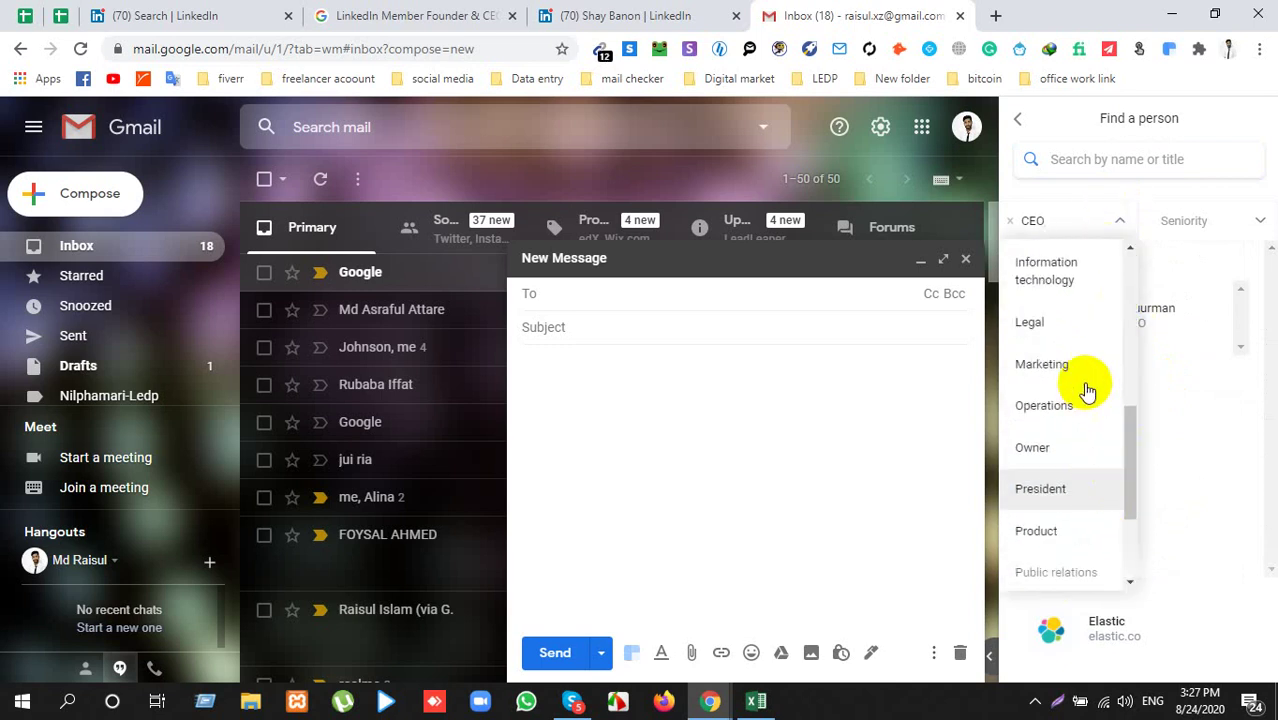
scroll(1079, 355, up, 3)
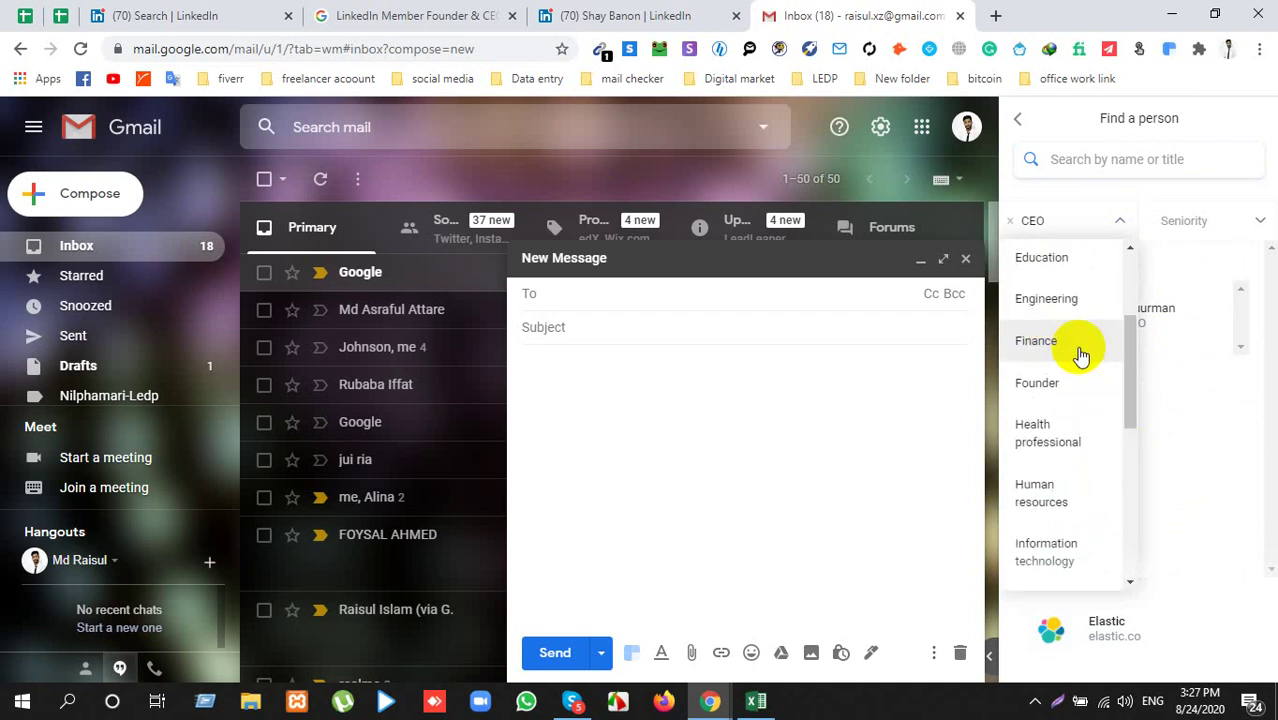
click(1059, 393)
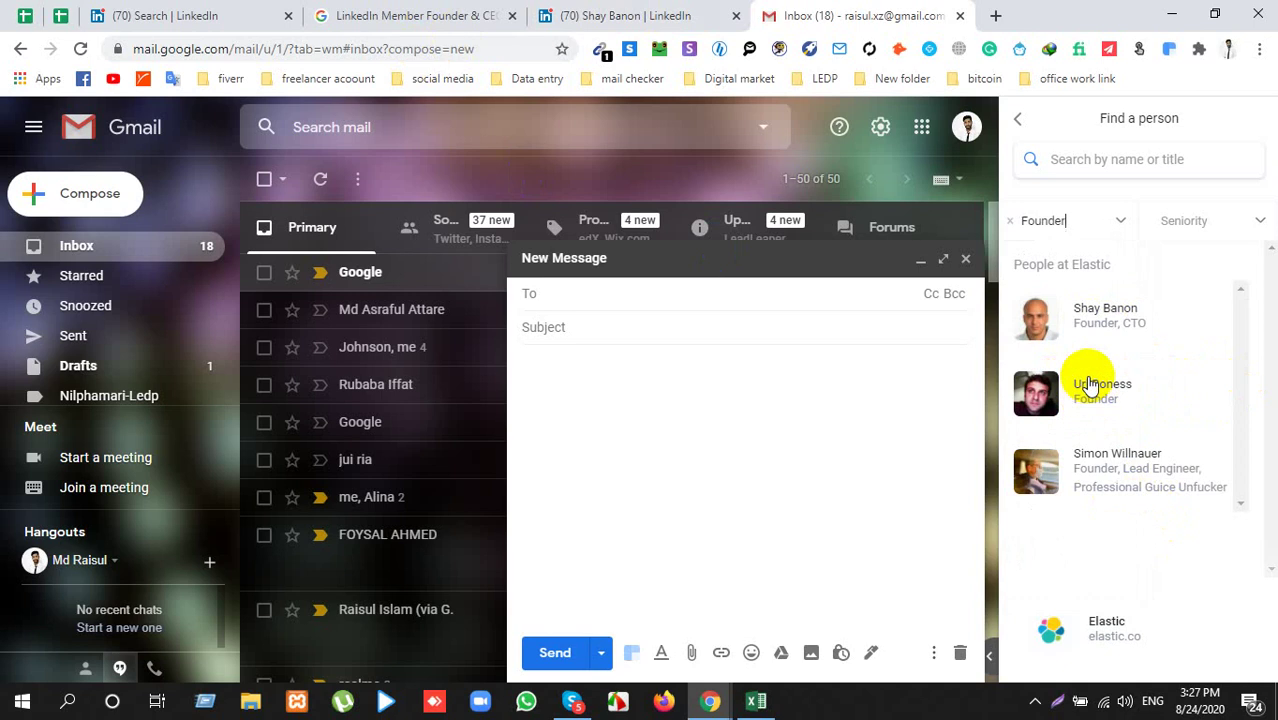
click(1089, 309)
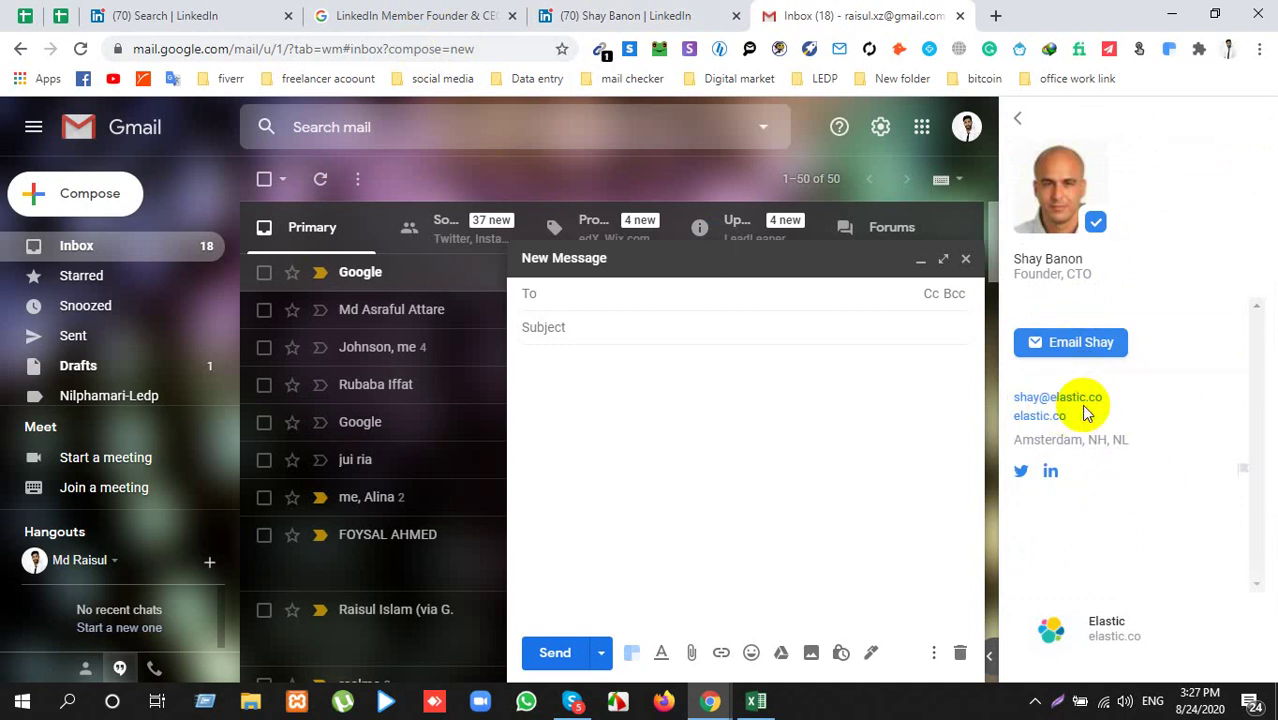
Step: Select the Founder, CTO's work email address on the Clearbit contact card
drag(1108, 397, 1013, 399)
key(ctrl+c)
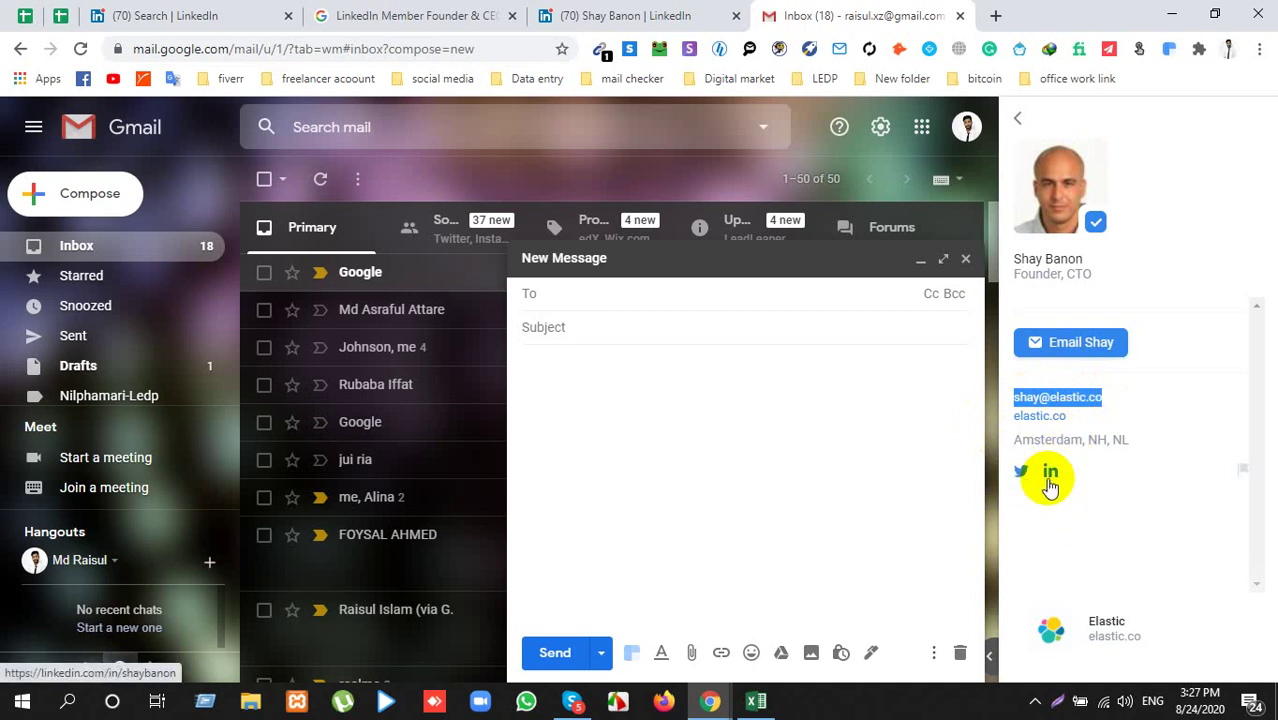
Step: Paste the founder's elastic.co email into cell C13 of the Excel sheet, then return to Gmail
key(alt+Tab)
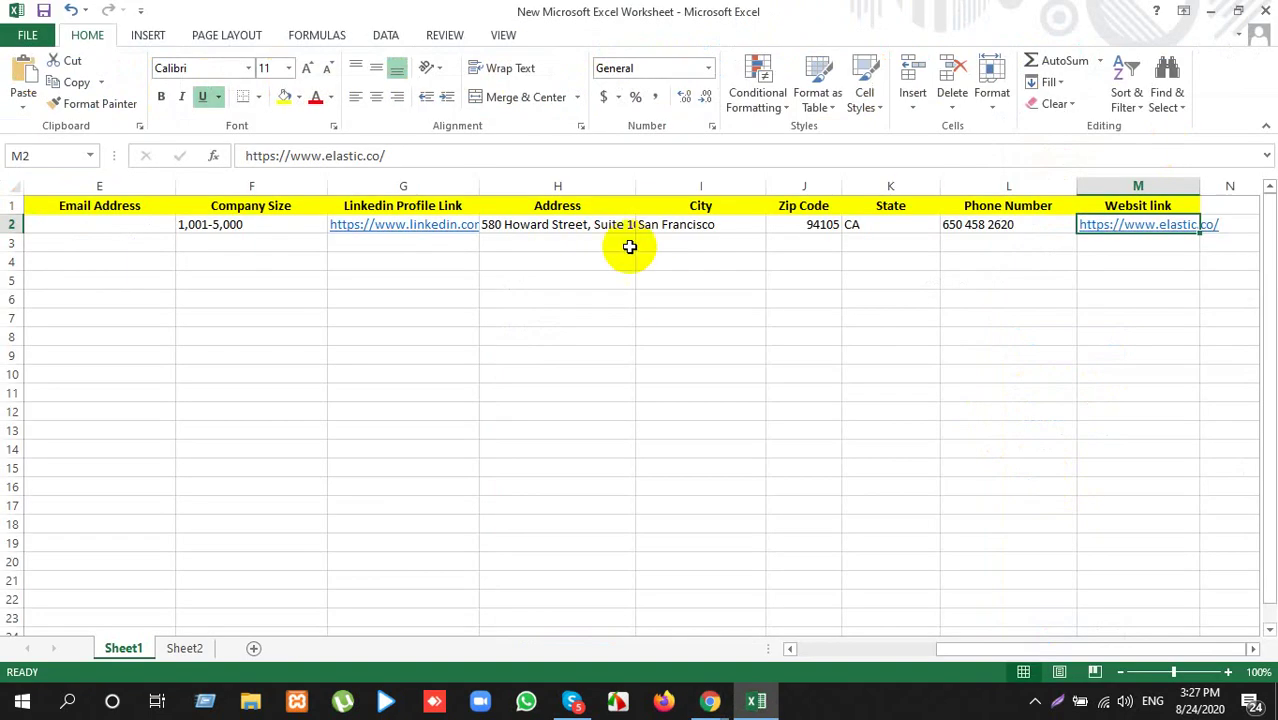
scroll(447, 401, down, 5)
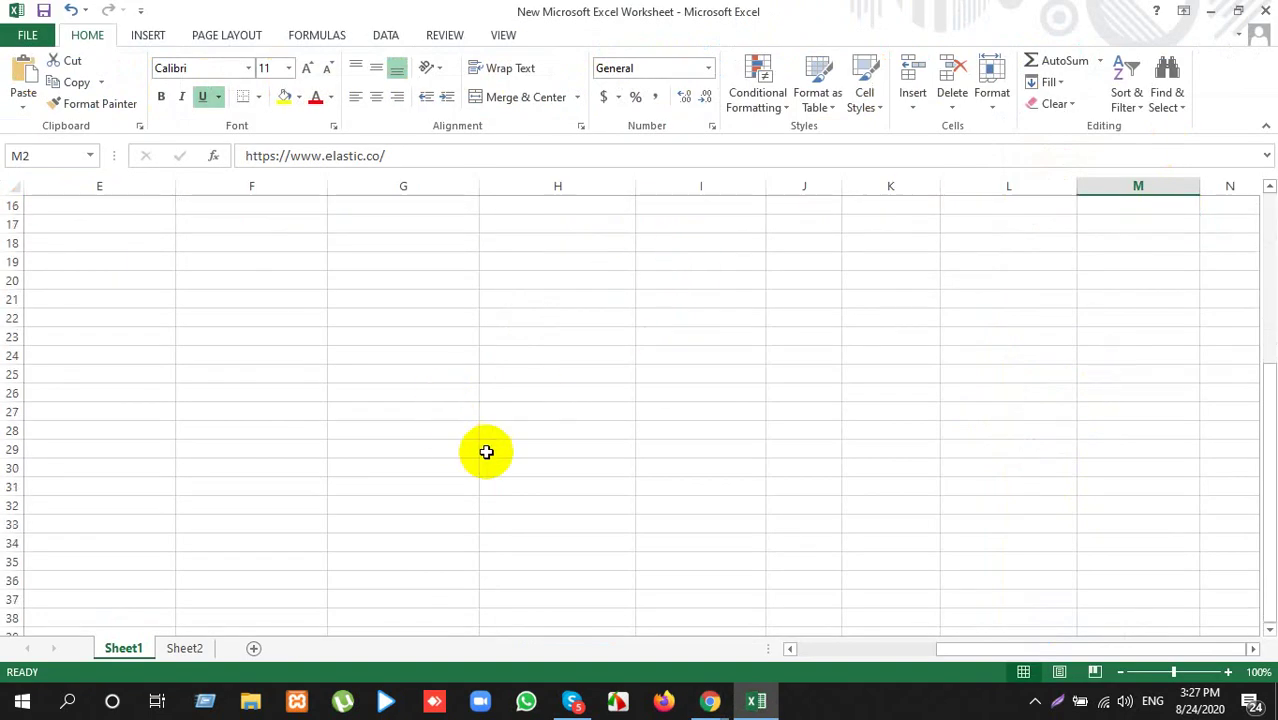
scroll(488, 448, up, 5)
click(396, 302)
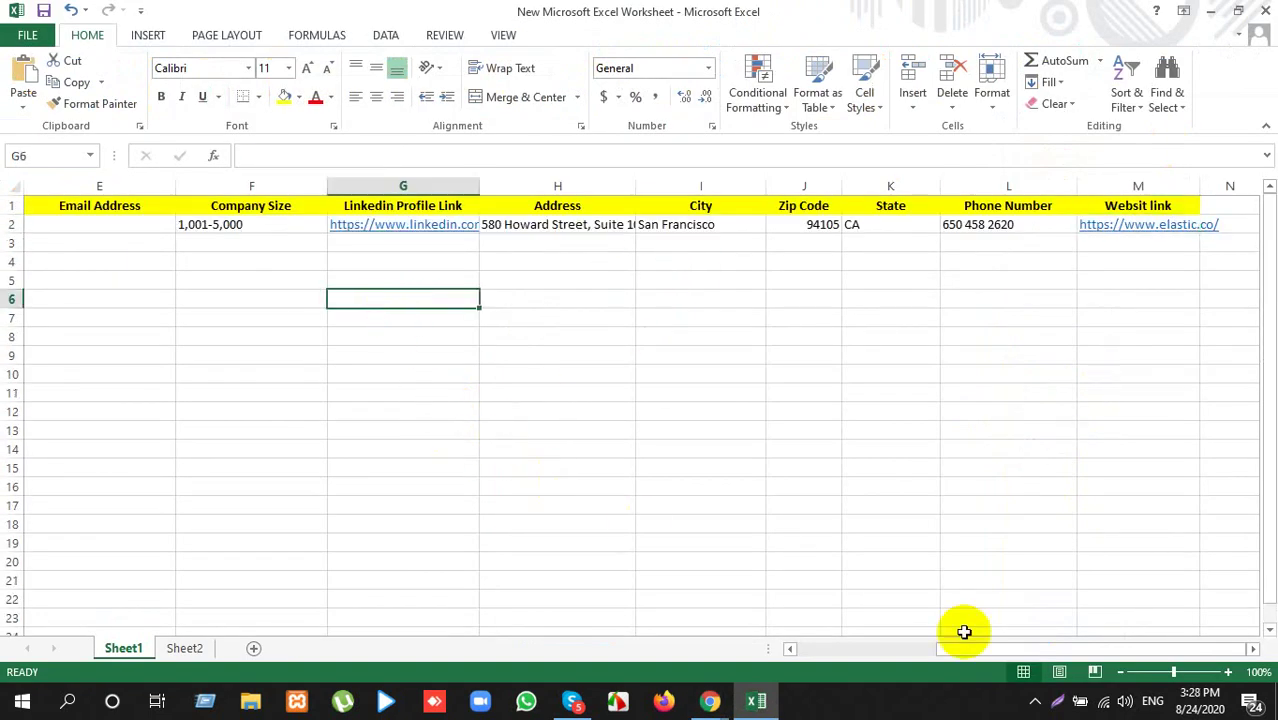
drag(971, 647, 755, 660)
click(365, 430)
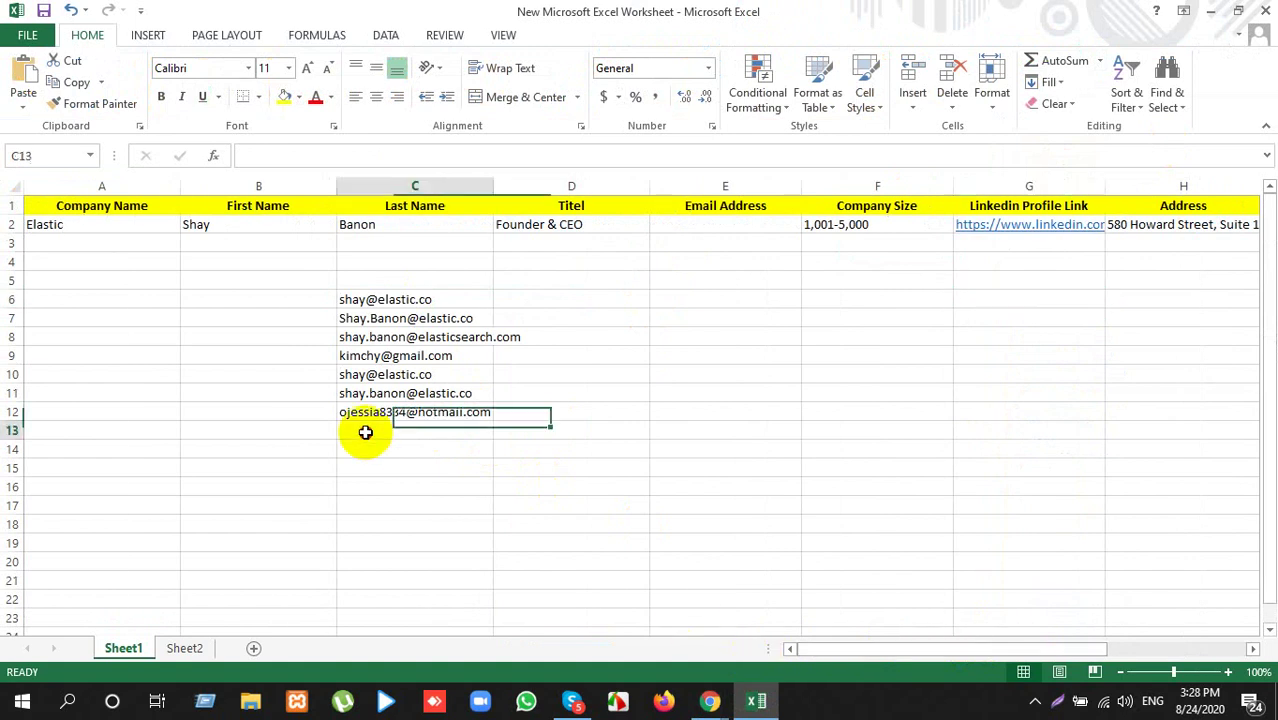
key(ctrl+v)
click(532, 470)
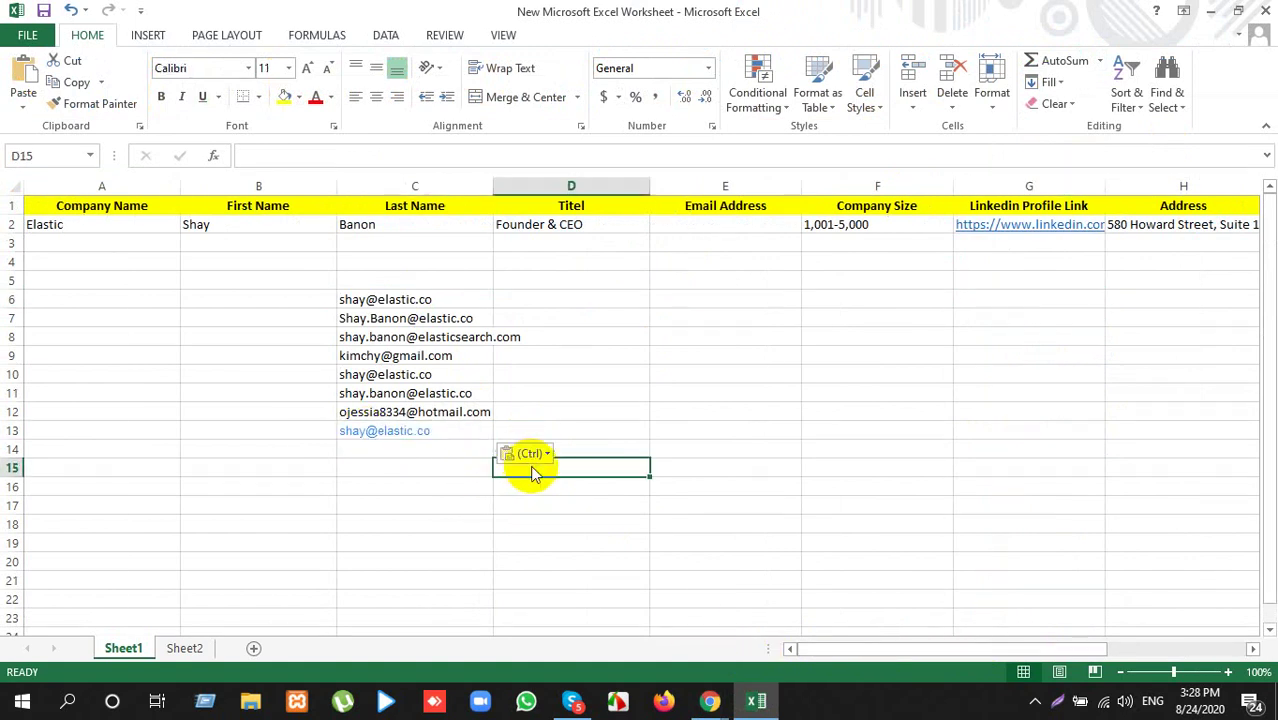
click(523, 455)
click(527, 497)
key(ctrl+z)
key(alt+Tab)
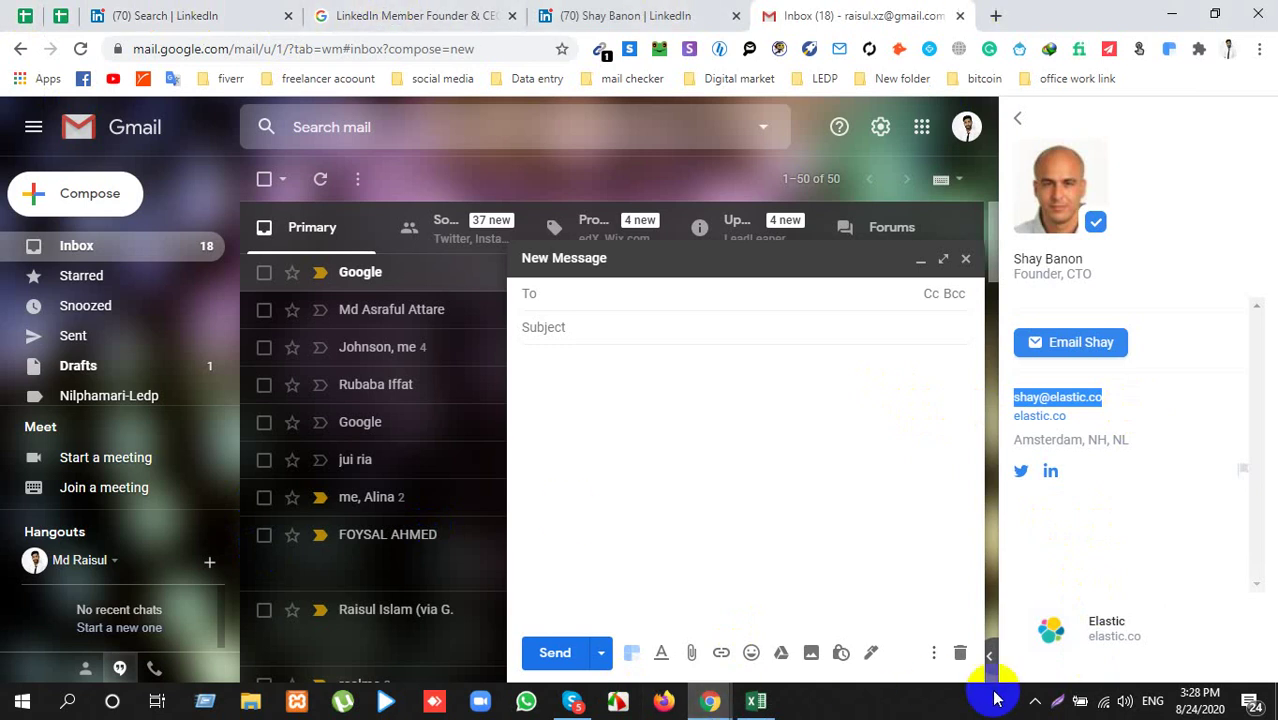
Step: Switch to the Google Meet class call window from Chrome's taskbar preview and close the chat
click(748, 699)
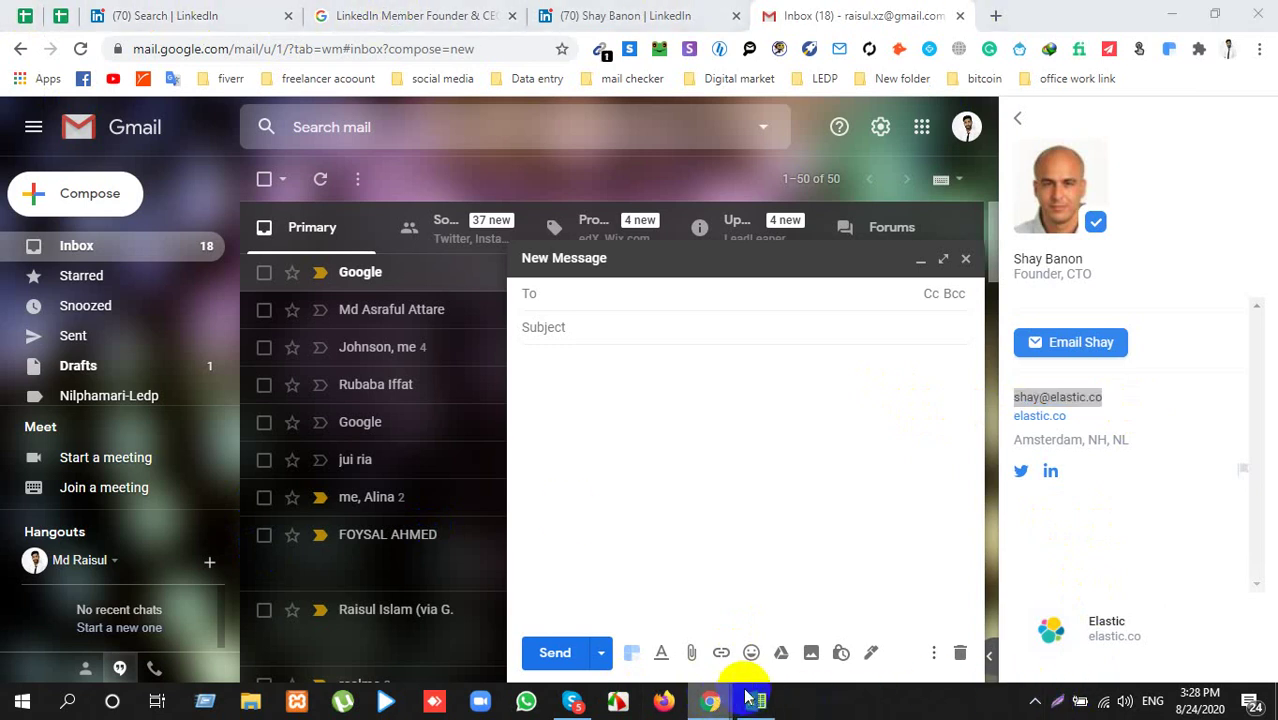
mouse_move(710, 700)
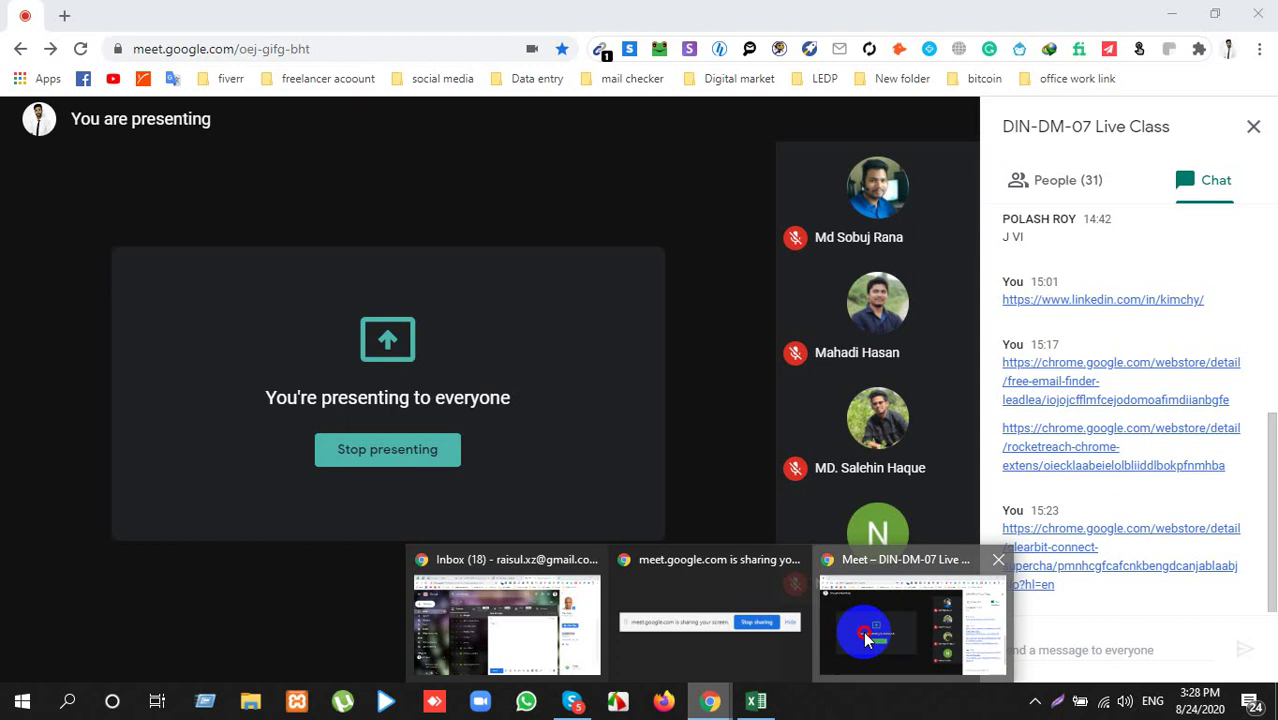
click(866, 640)
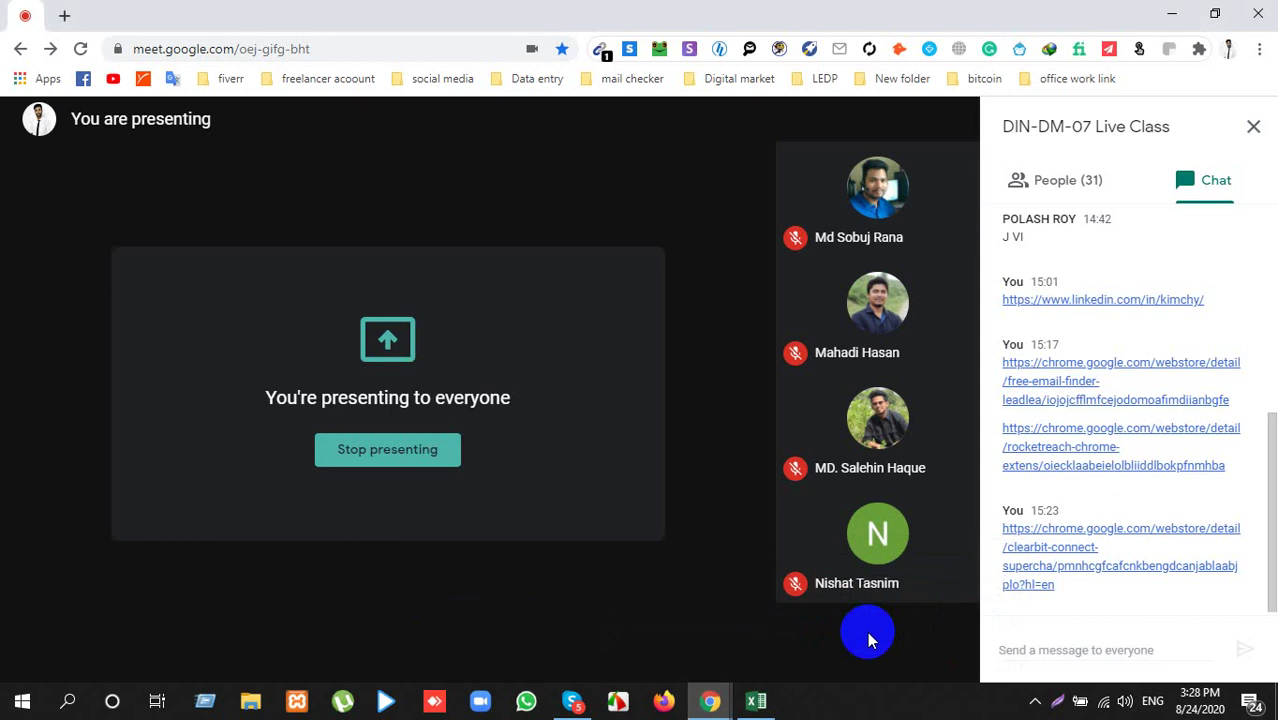
click(1251, 127)
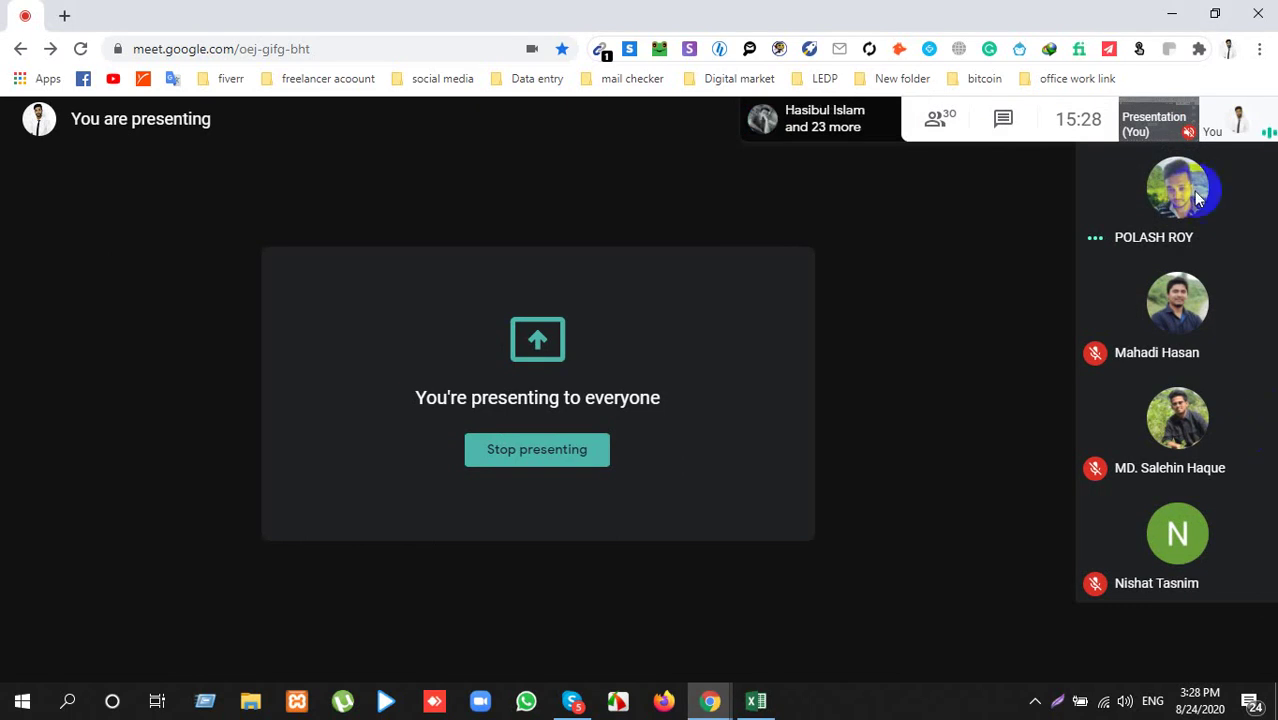
Step: Back in Excel, select down the Email Address column from E2, then deselect it
click(756, 703)
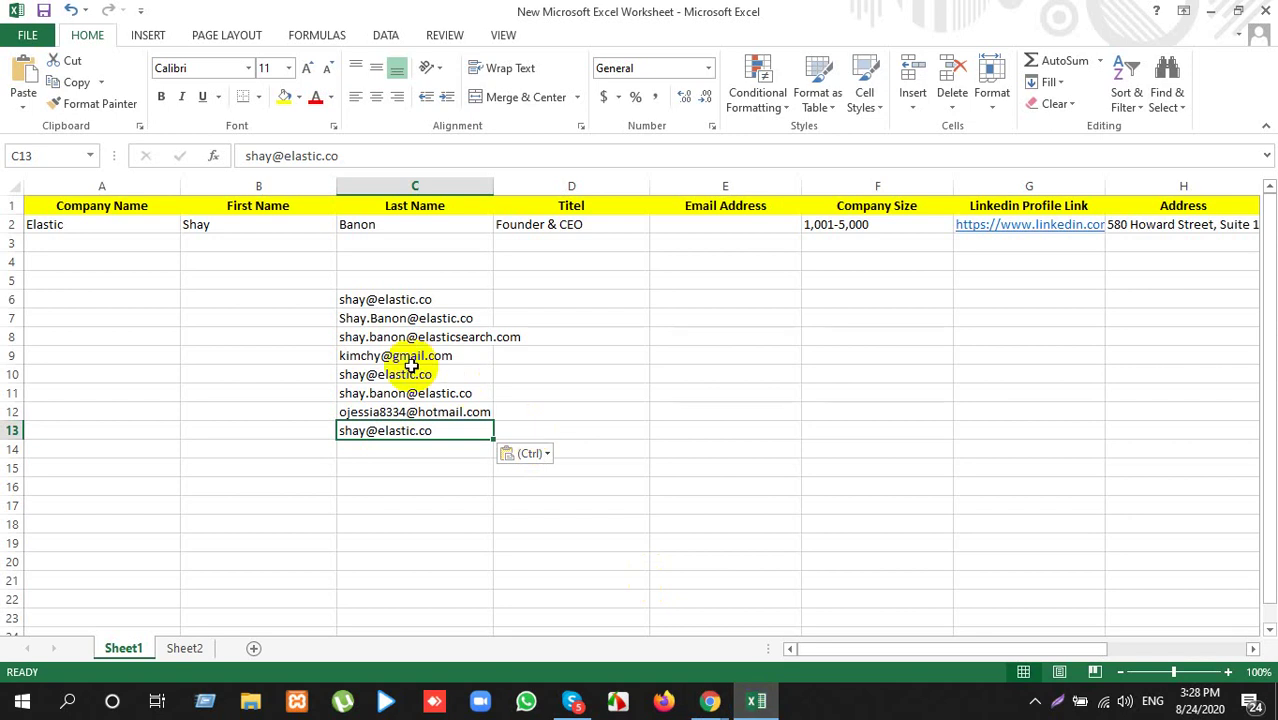
click(733, 224)
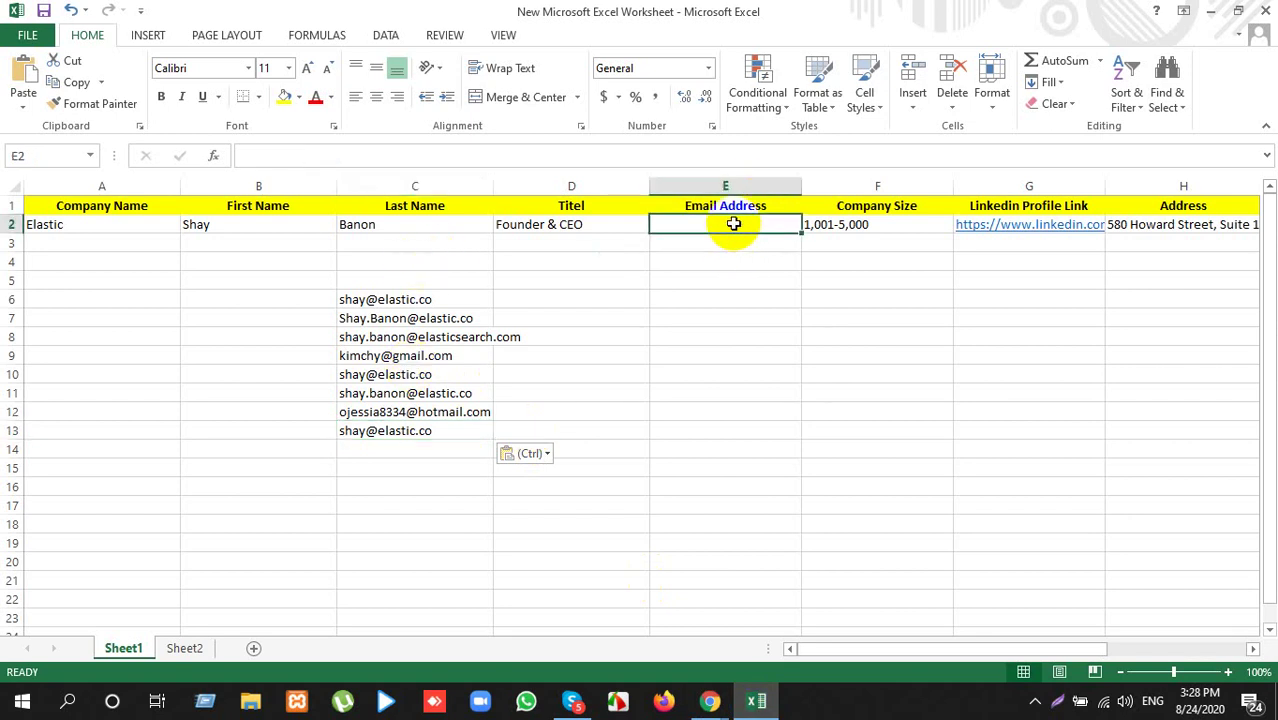
drag(745, 262, 776, 511)
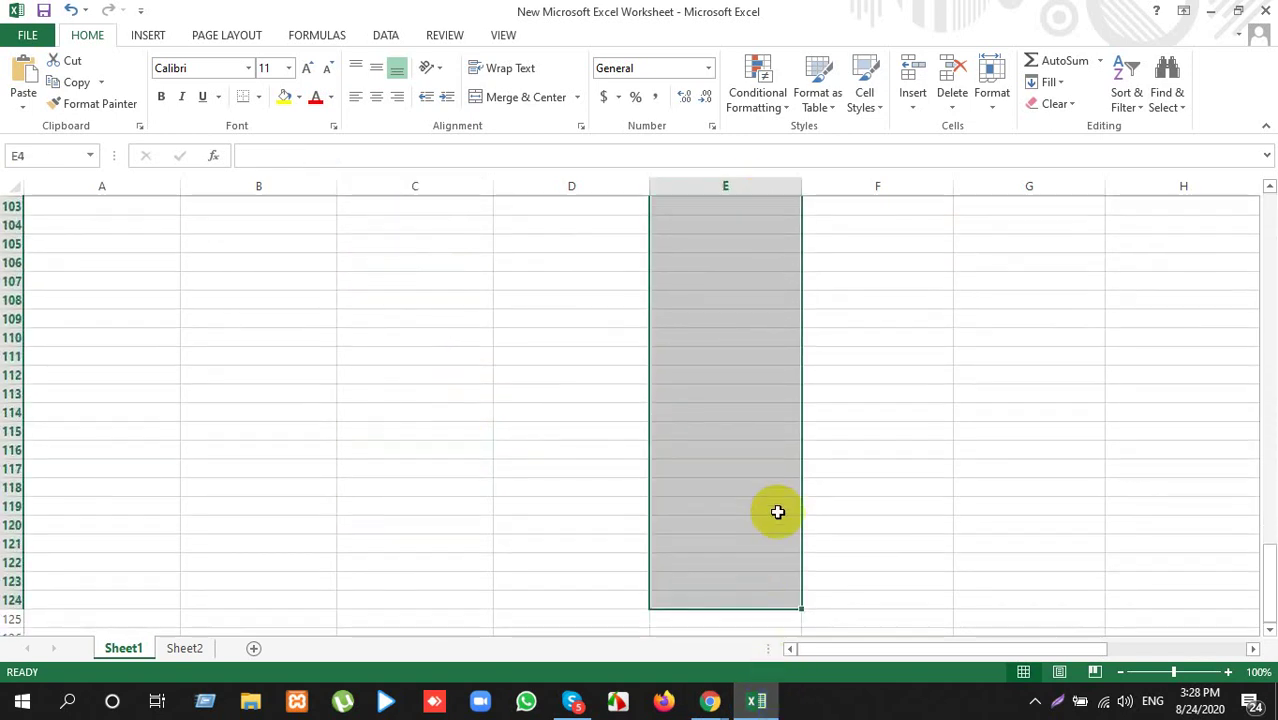
scroll(779, 505, up, 16)
scroll(814, 513, up, 18)
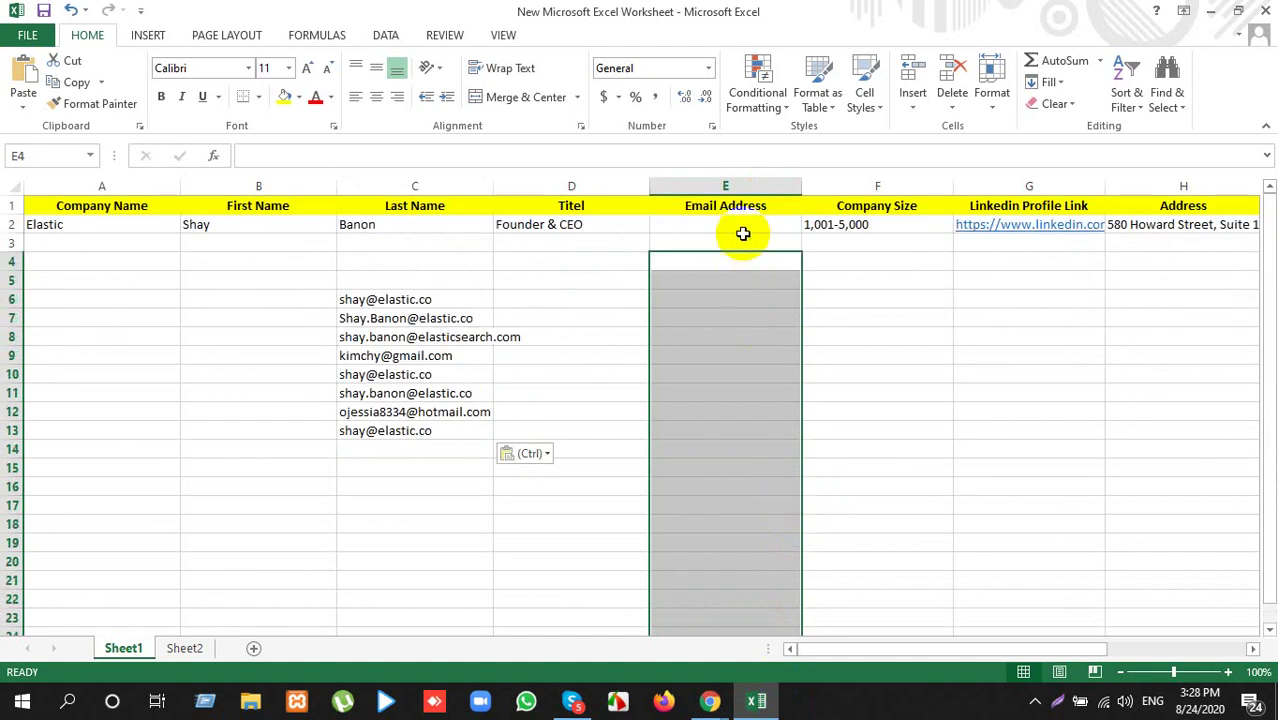
drag(742, 226, 760, 620)
click(872, 452)
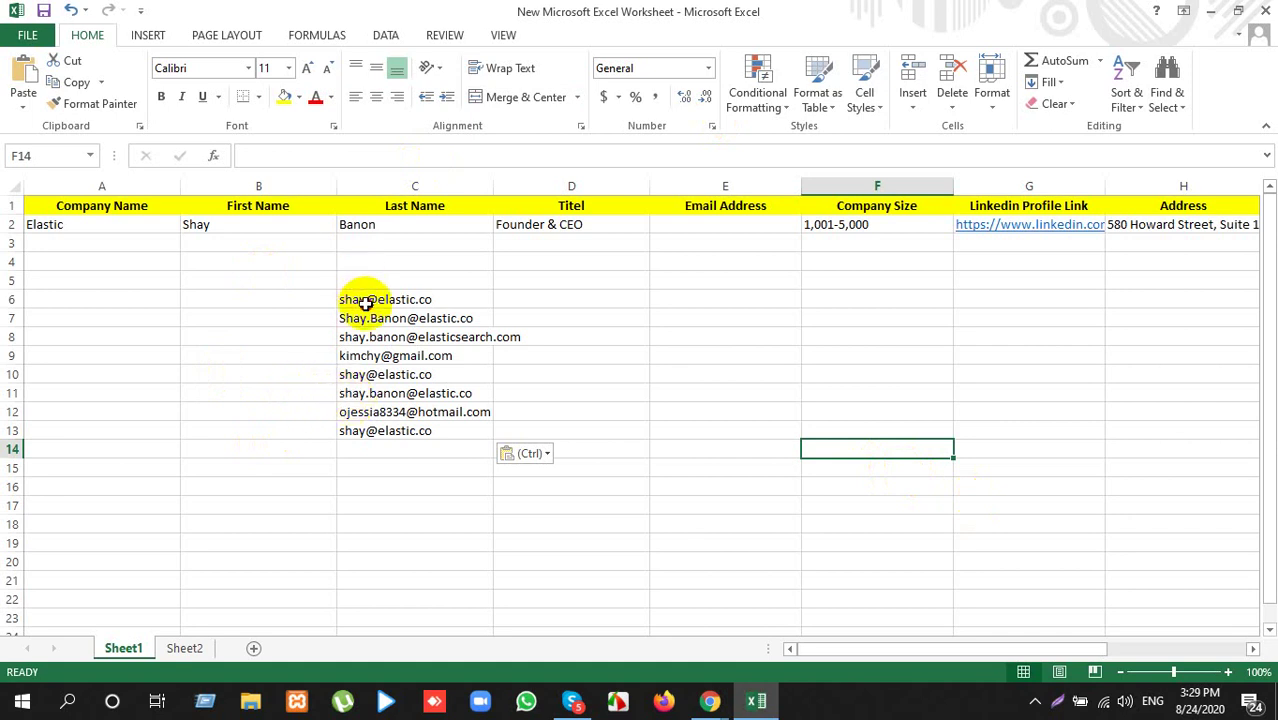
Step: Copy the eight email addresses in C6:C13 and switch to the Google Meet window
drag(365, 299, 374, 471)
click(382, 446)
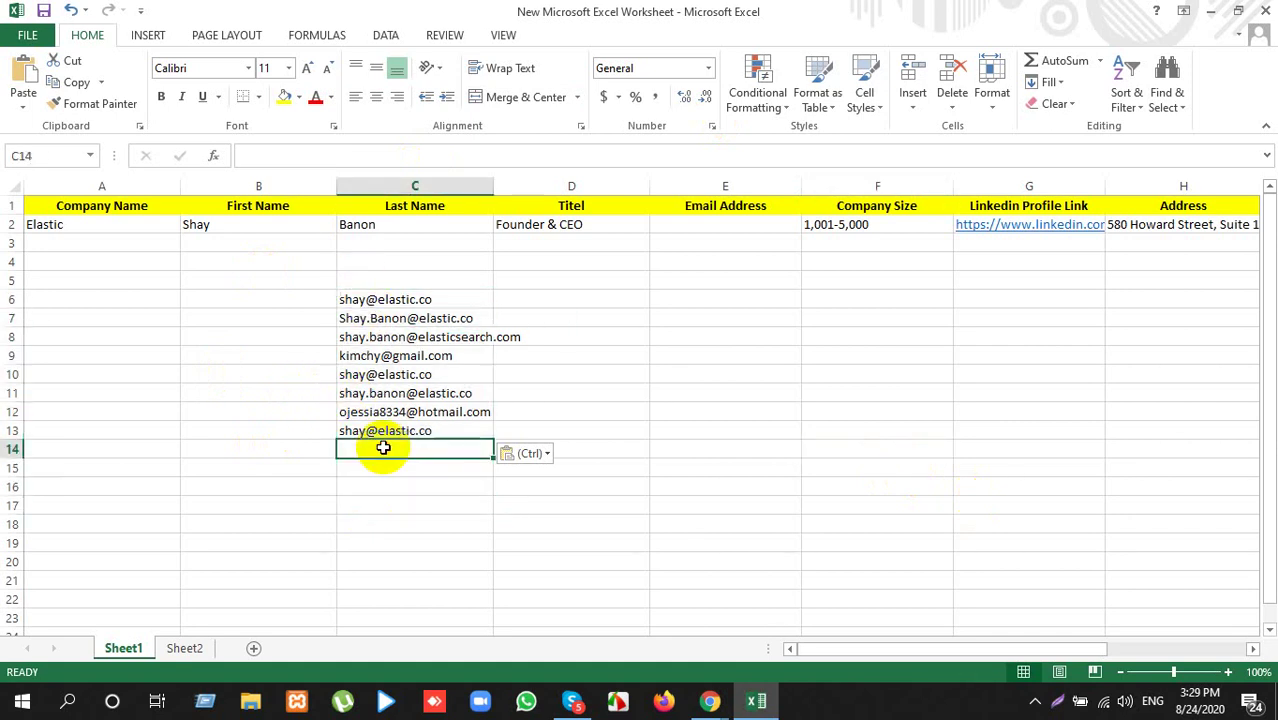
click(396, 293)
drag(396, 293, 399, 428)
click(577, 372)
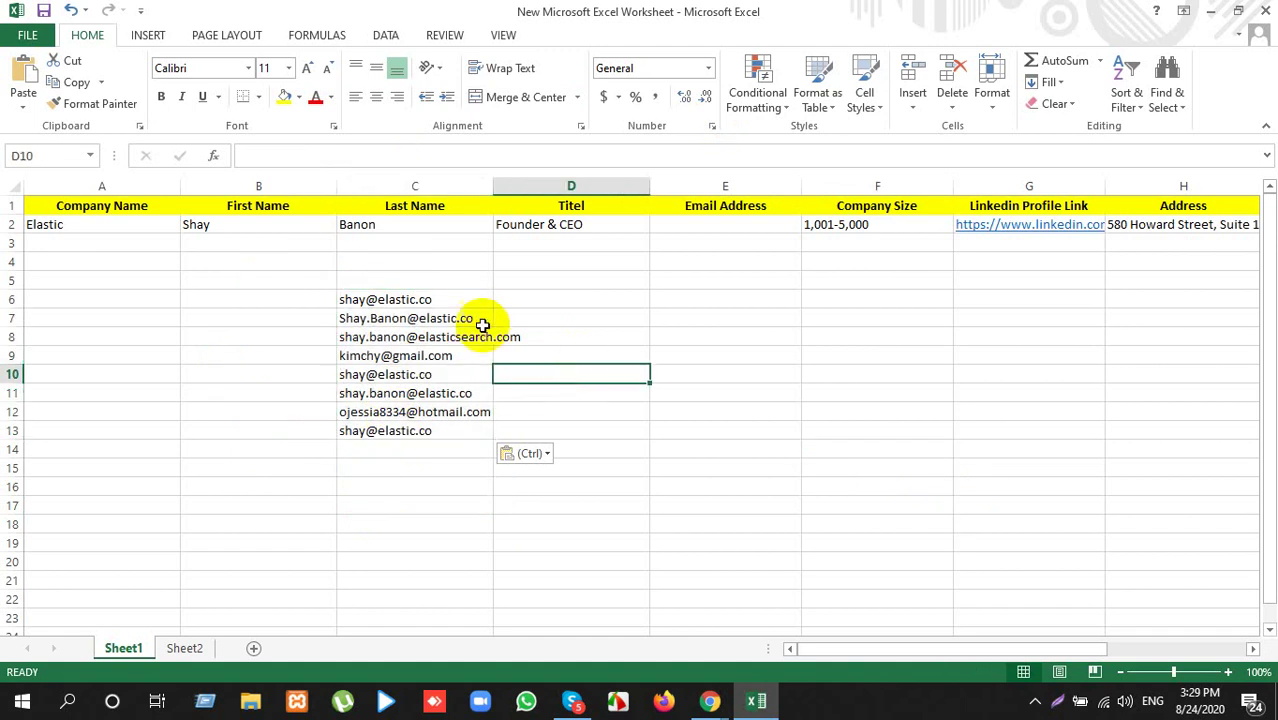
drag(439, 302, 437, 443)
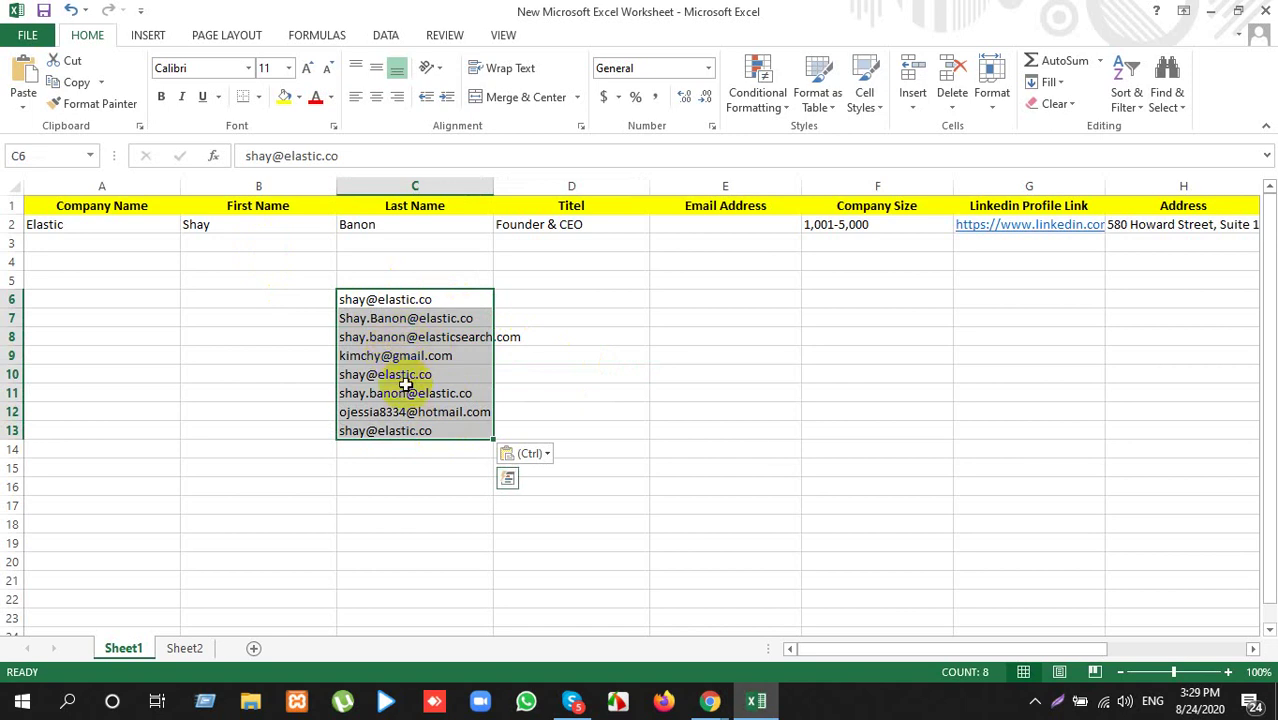
key(ctrl+c)
key(alt+Tab)
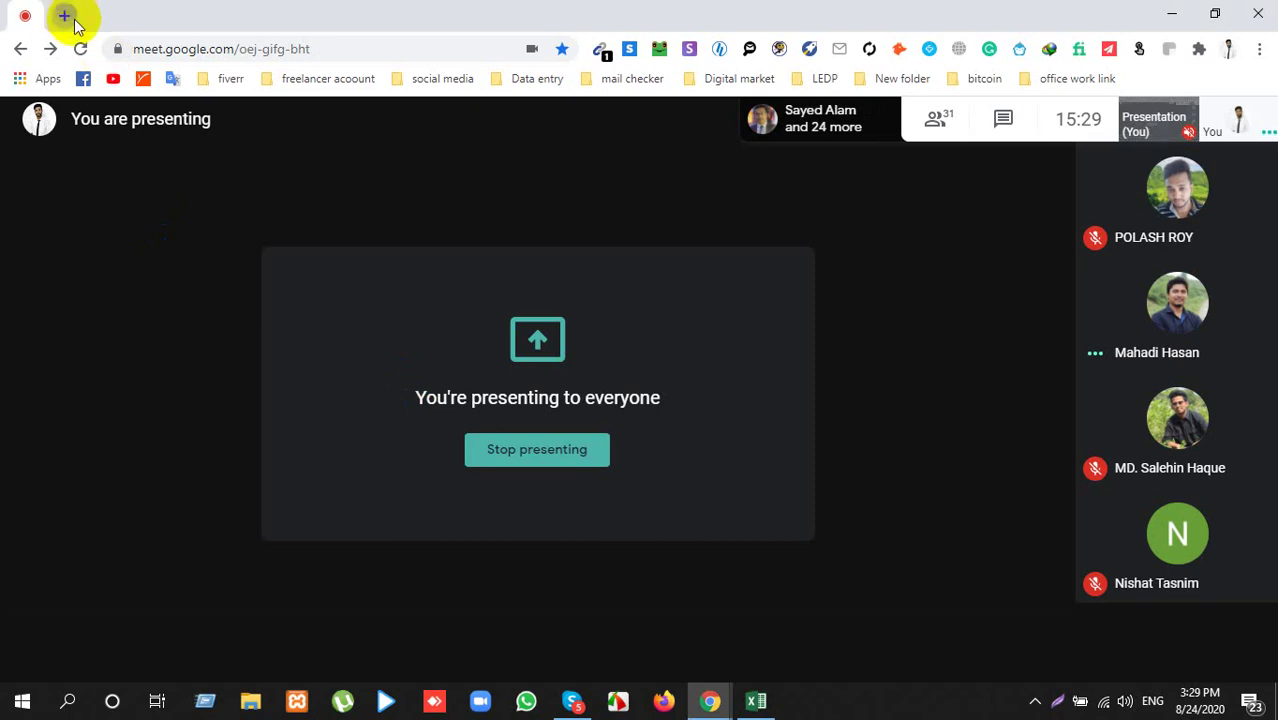
Step: Open a blank Chrome tab, clear a half-typed address, and return to Excel
click(64, 15)
text(necer)
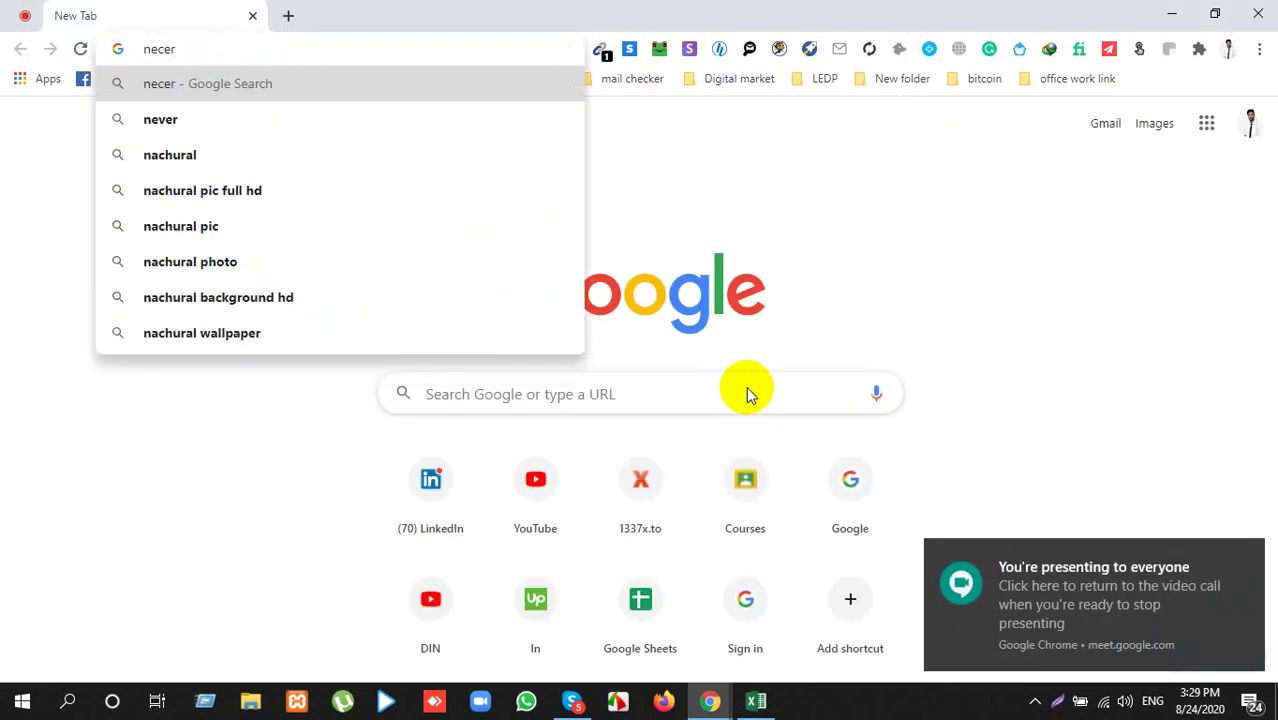
text(b)
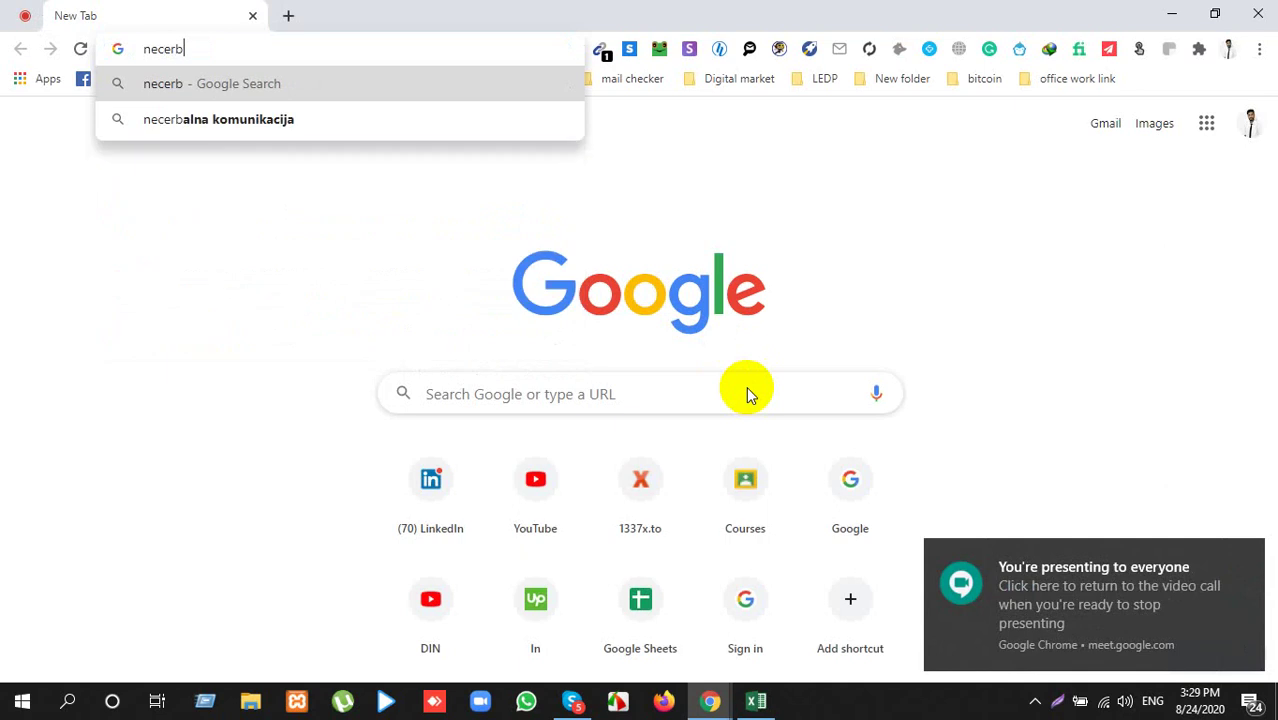
key(BackSpace)
key(BackSpace)
key(BackSpace)
key(BackSpace)
key(BackSpace)
key(BackSpace)
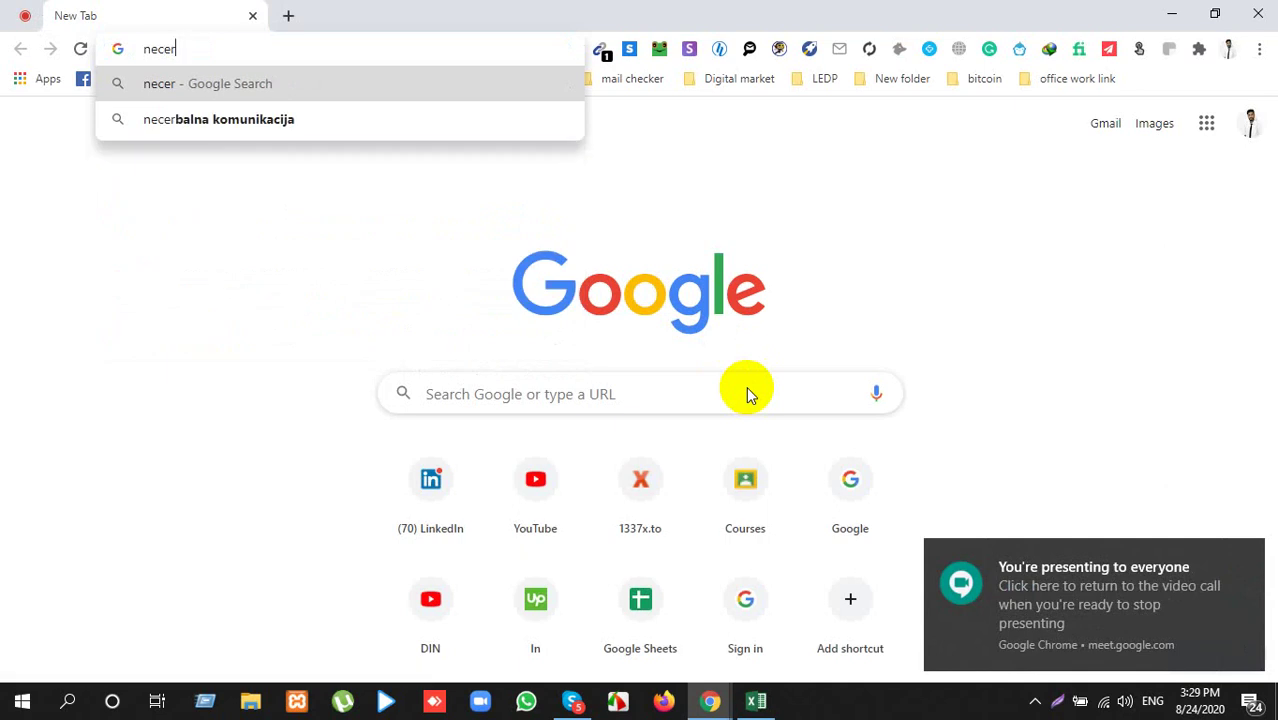
key(alt+Tab)
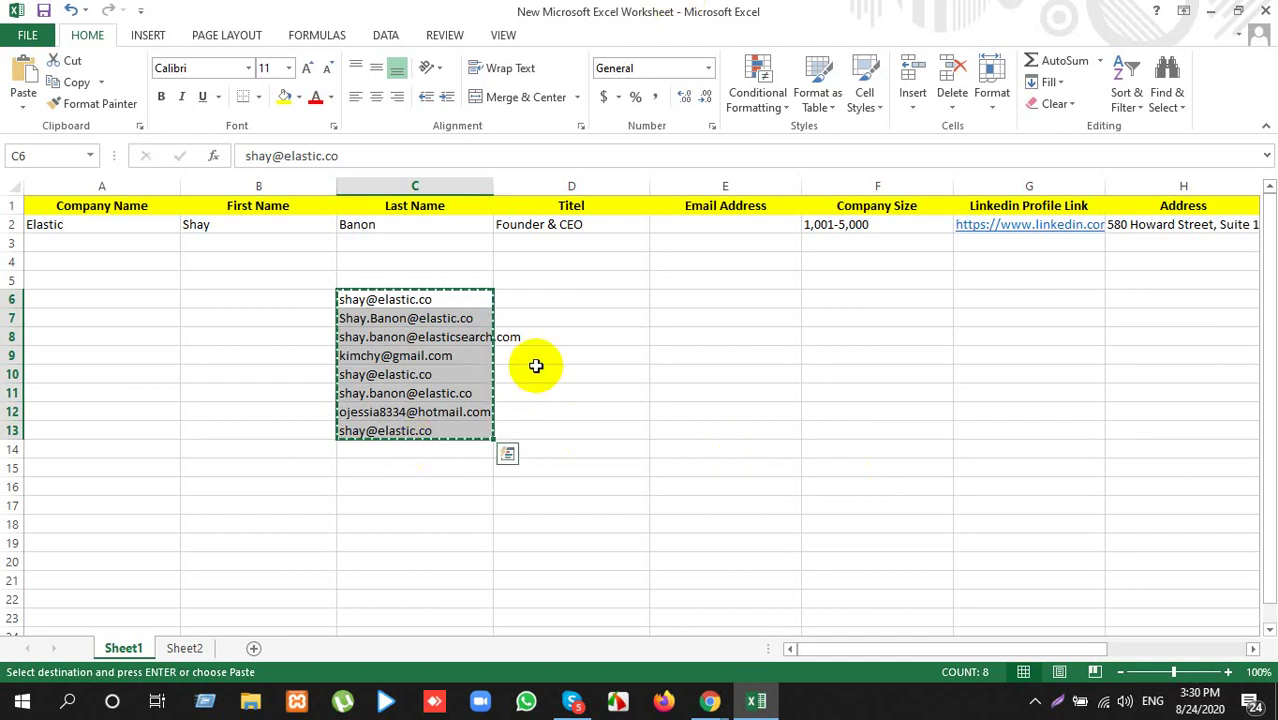
Step: Cancel the copy and review the email rows 13, 11, 8 and 7 across columns C–D
click(600, 361)
key(Escape)
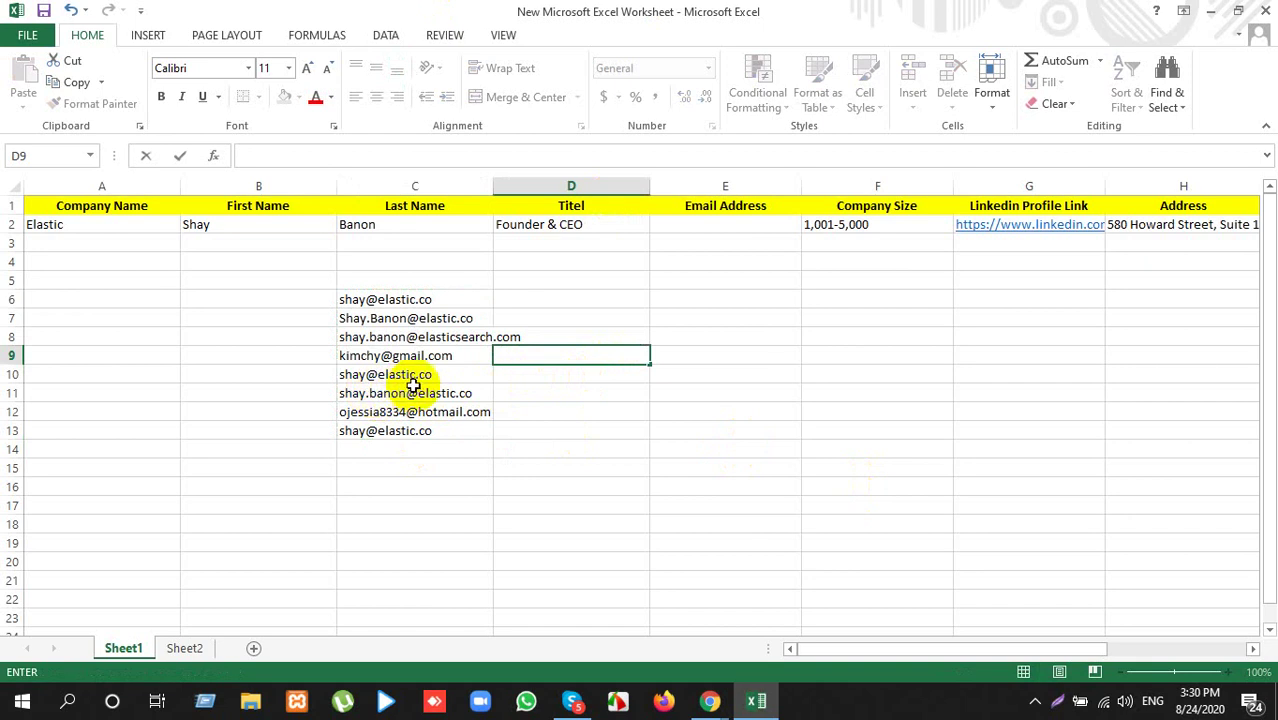
click(451, 373)
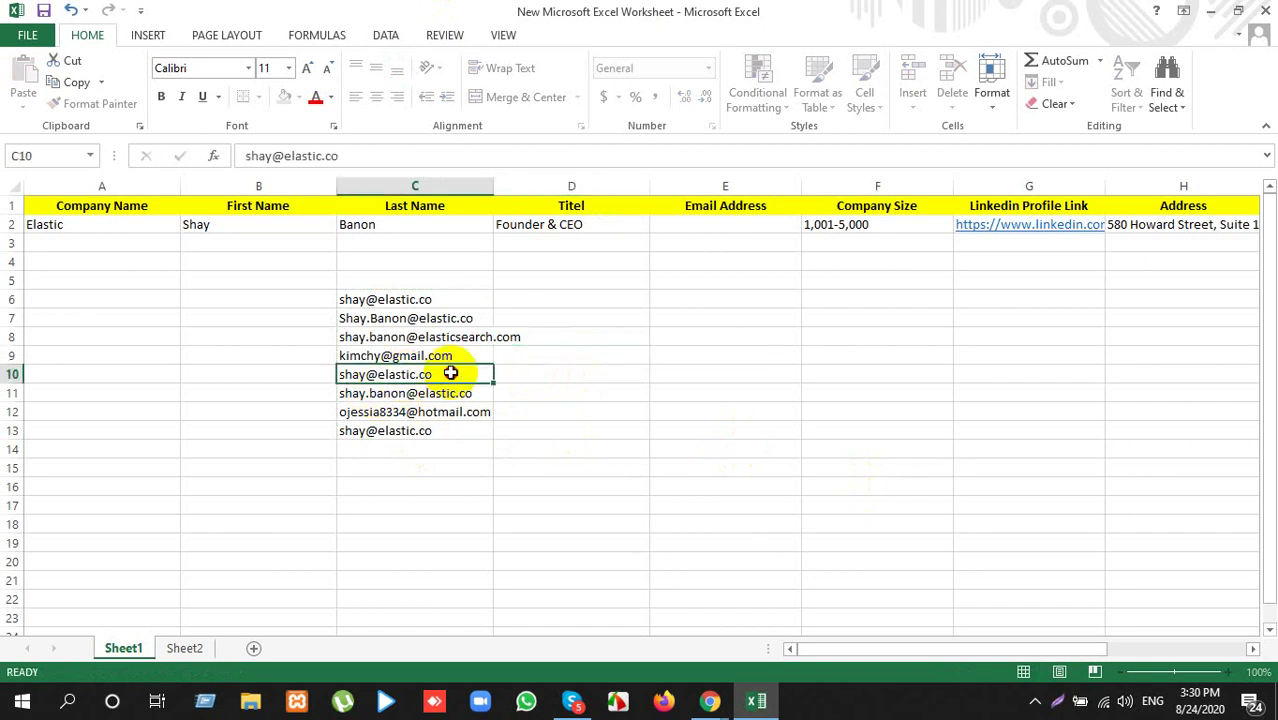
click(368, 299)
drag(430, 437, 565, 434)
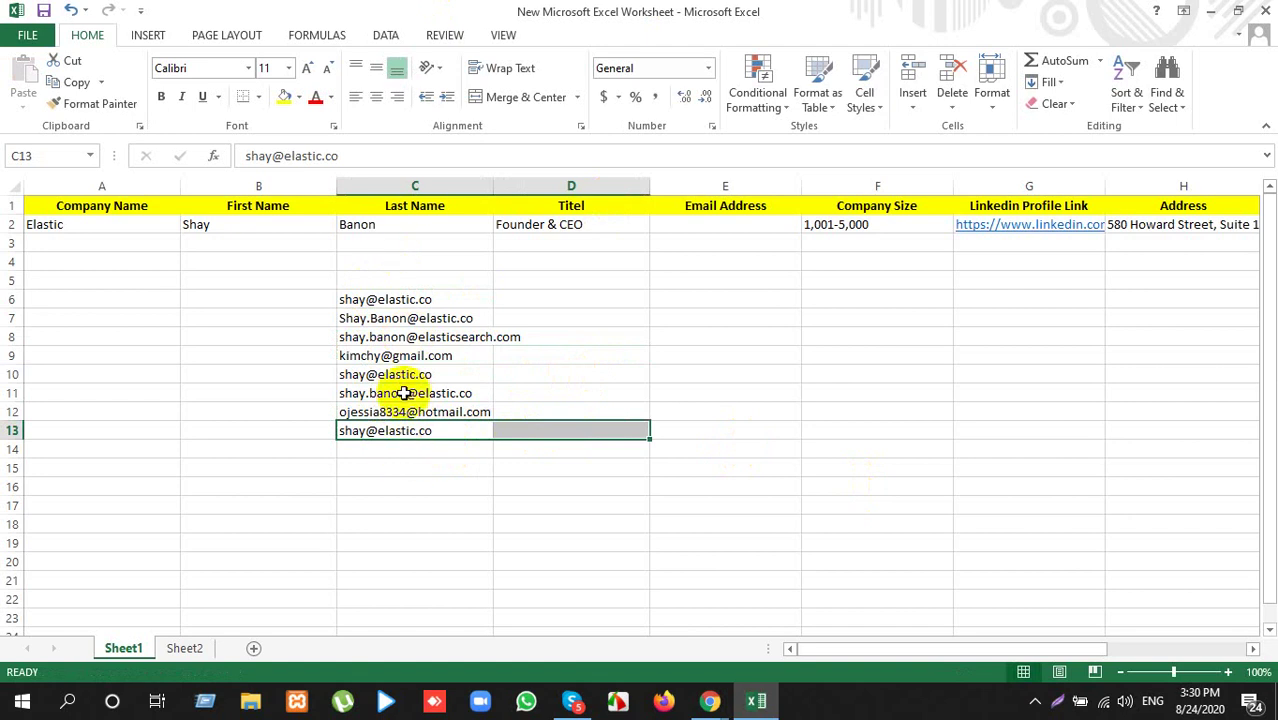
drag(408, 394, 565, 393)
drag(462, 340, 549, 338)
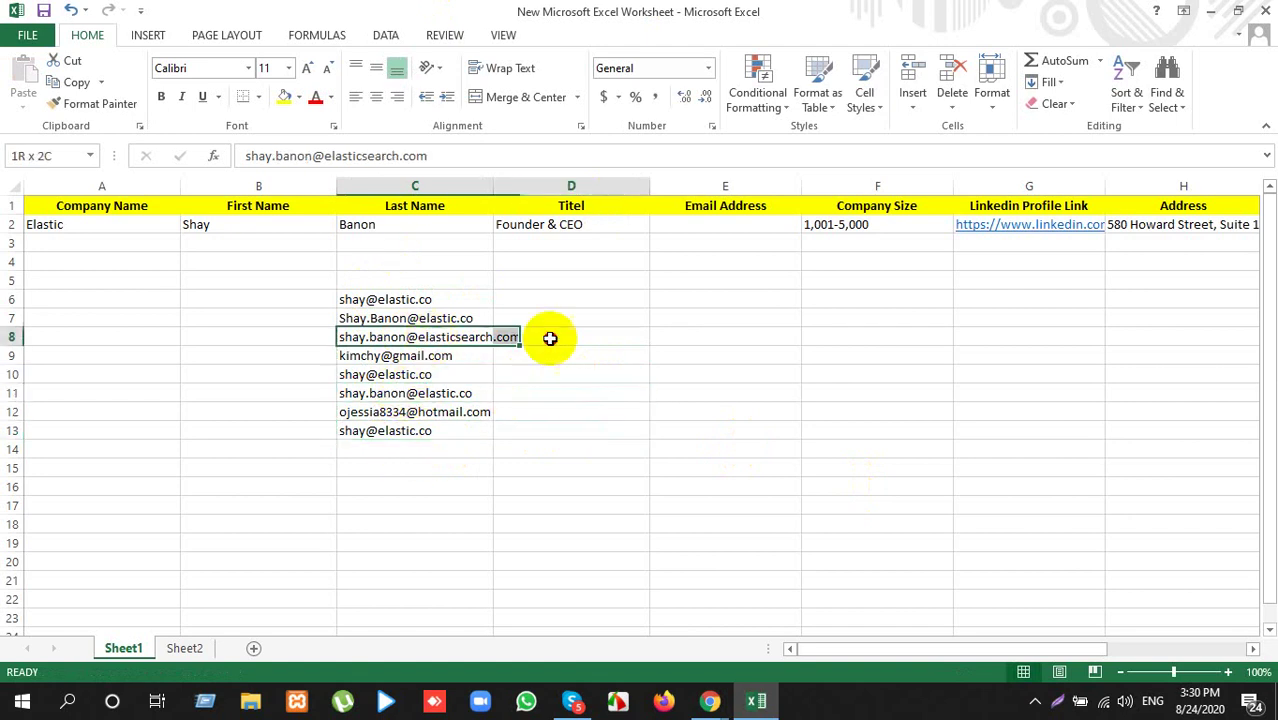
click(414, 318)
drag(414, 318, 568, 319)
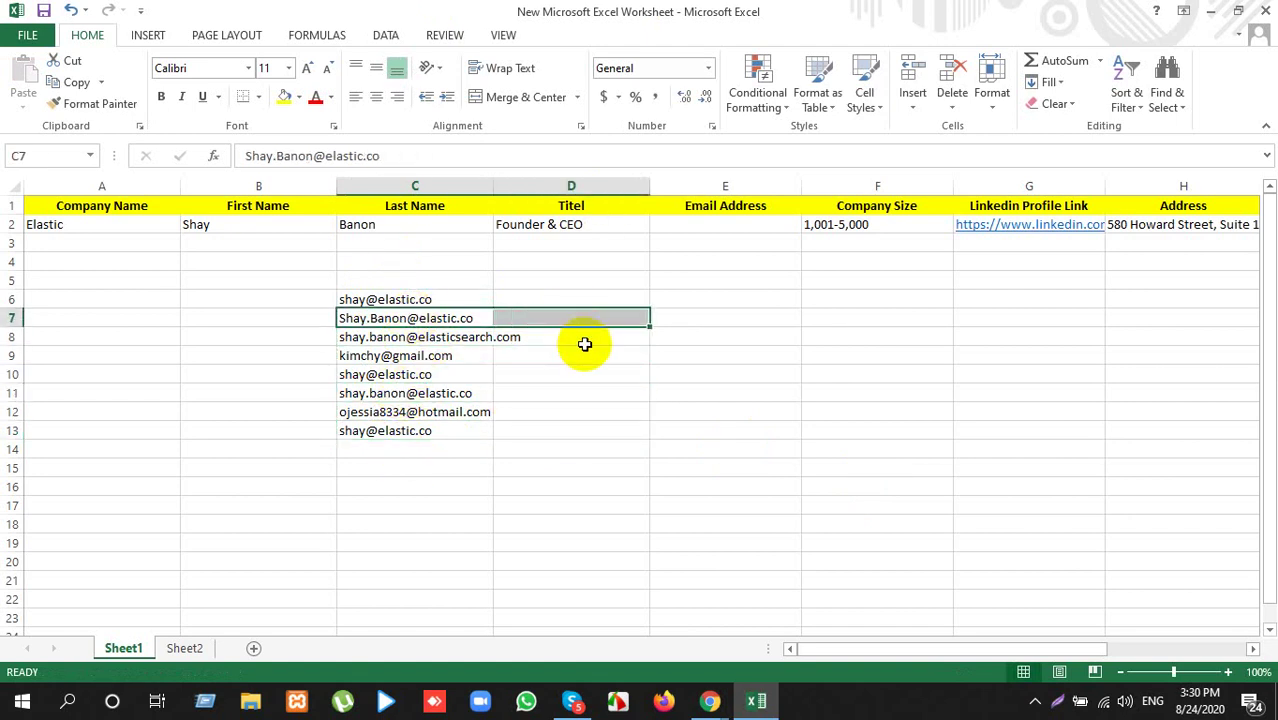
click(610, 390)
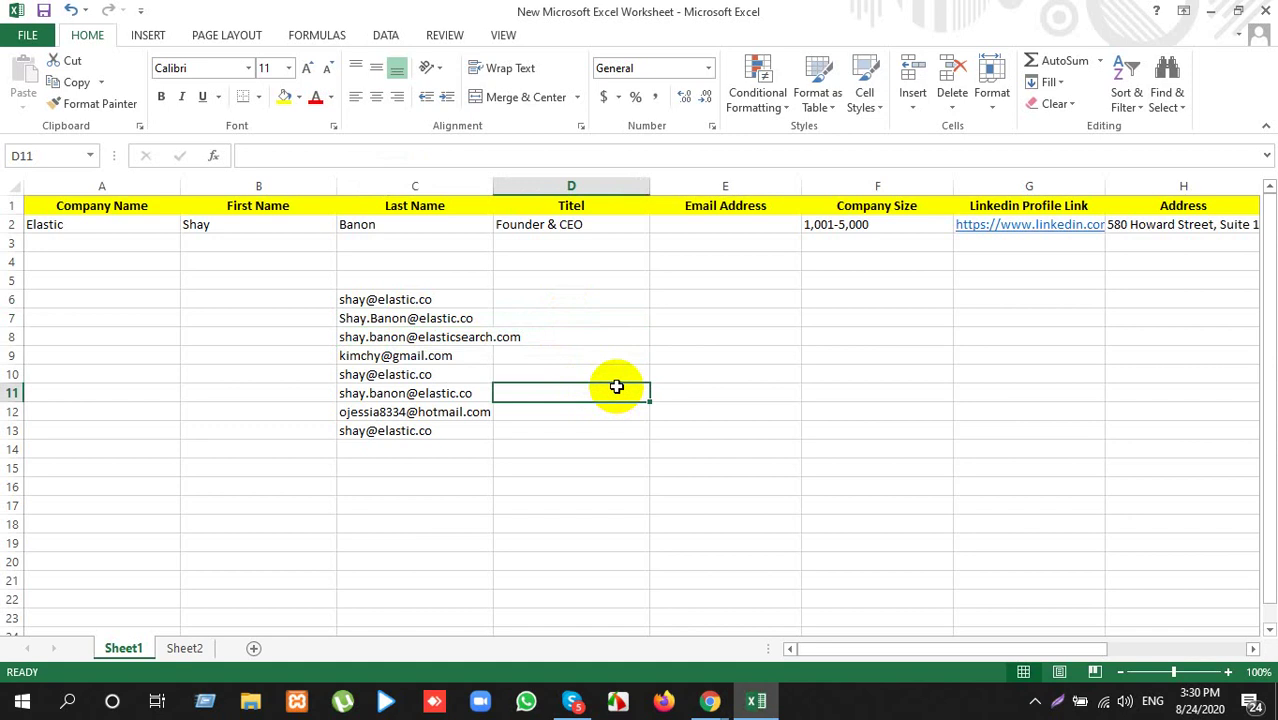
Step: Select the email block C3:C15 and switch to the Chrome new tab
click(436, 299)
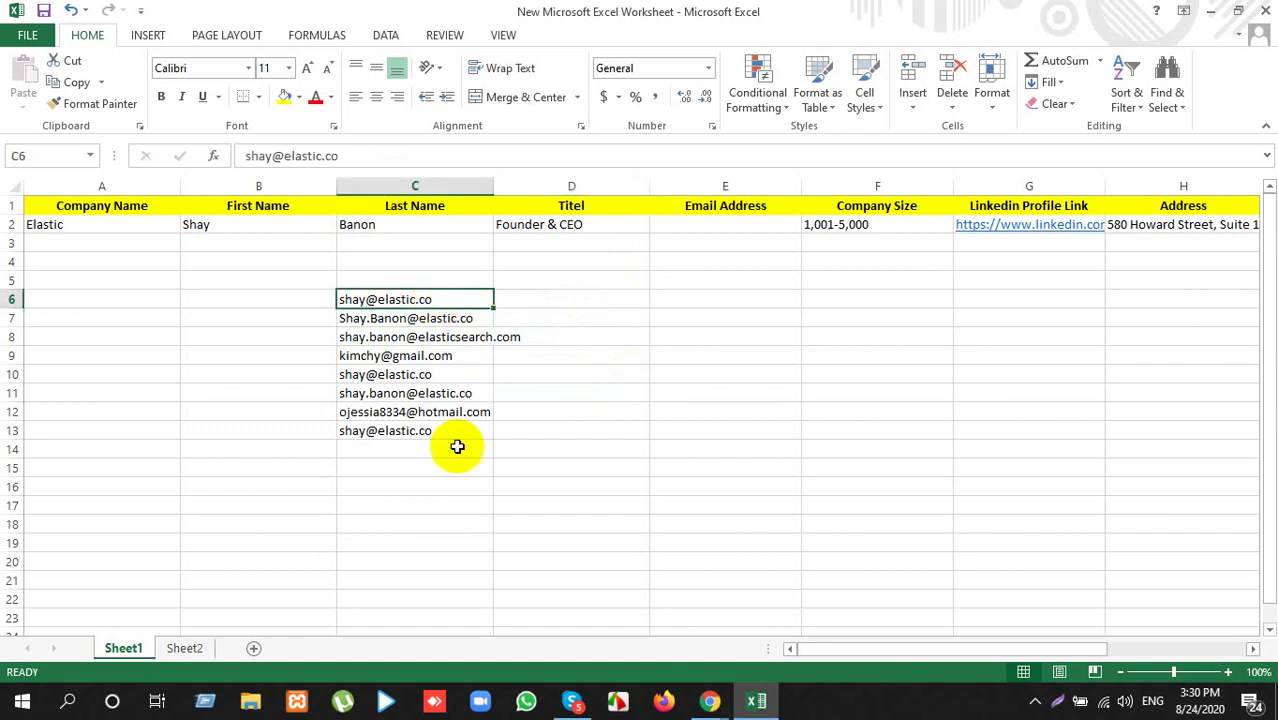
drag(428, 466, 348, 243)
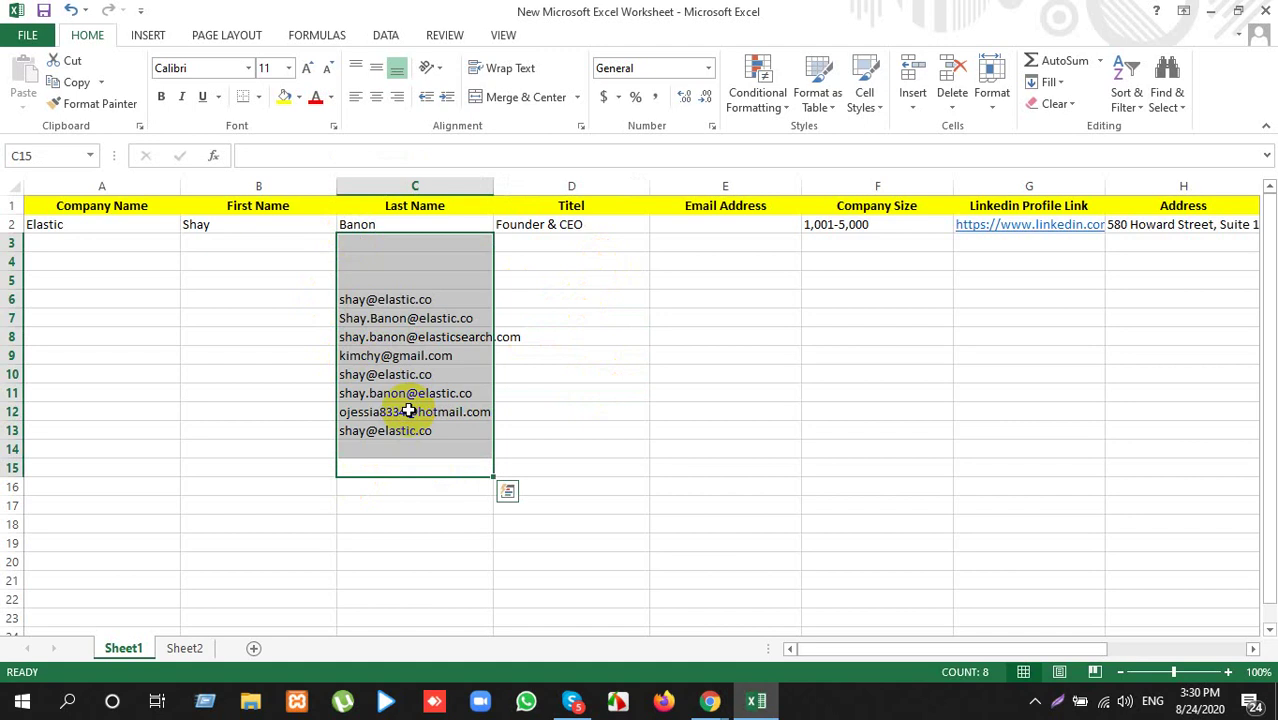
key(alt+Tab)
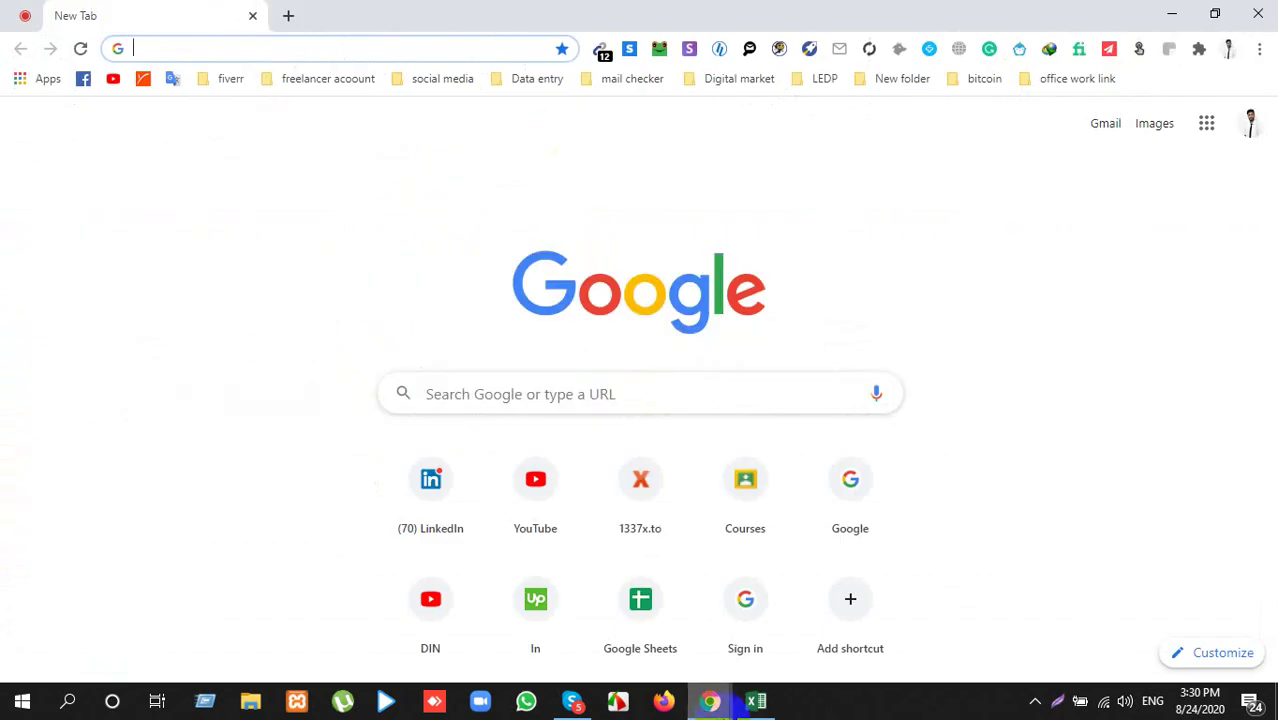
Step: Bring the Gmail inbox window forward, then show the Elastic founder's LinkedIn profile tab
mouse_move(722, 697)
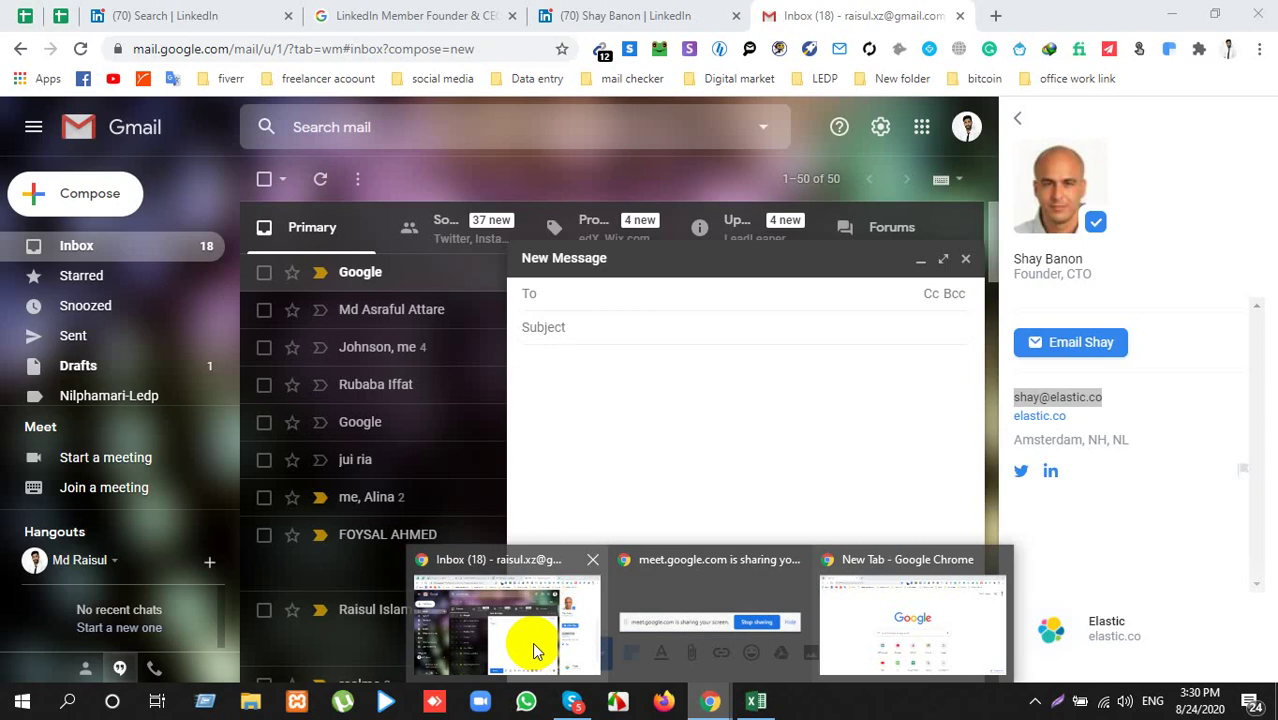
click(530, 640)
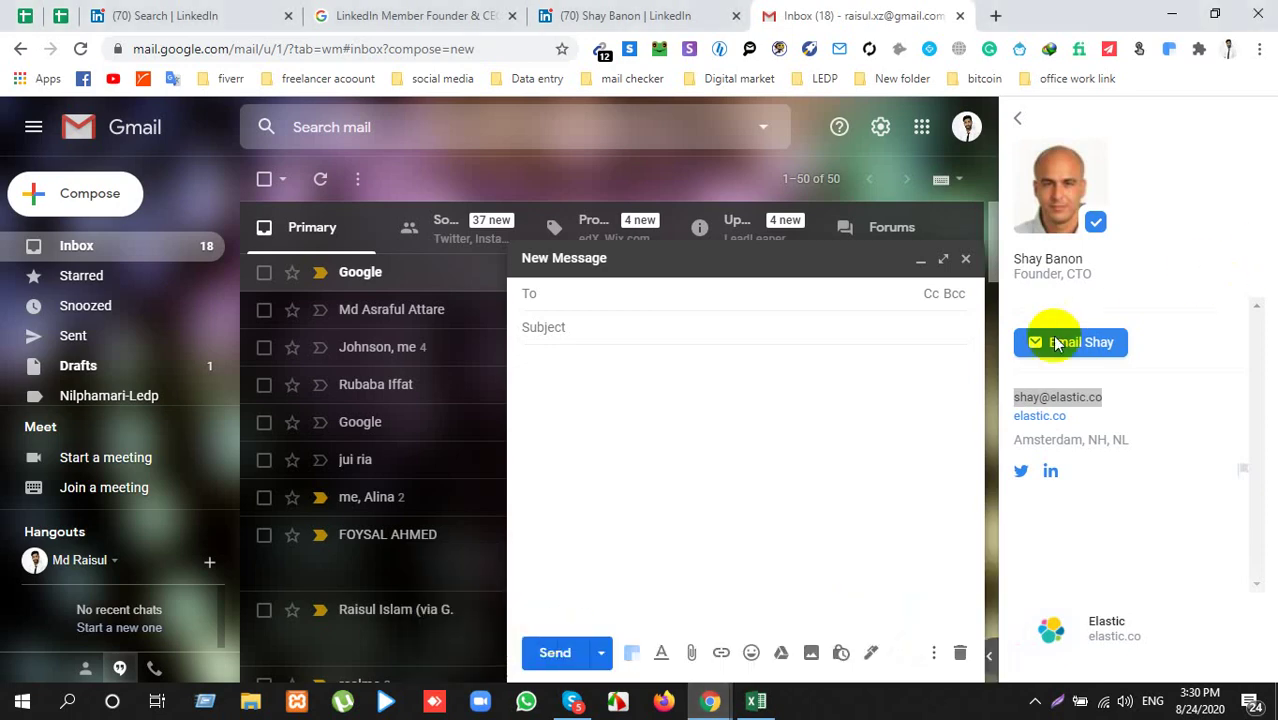
click(685, 14)
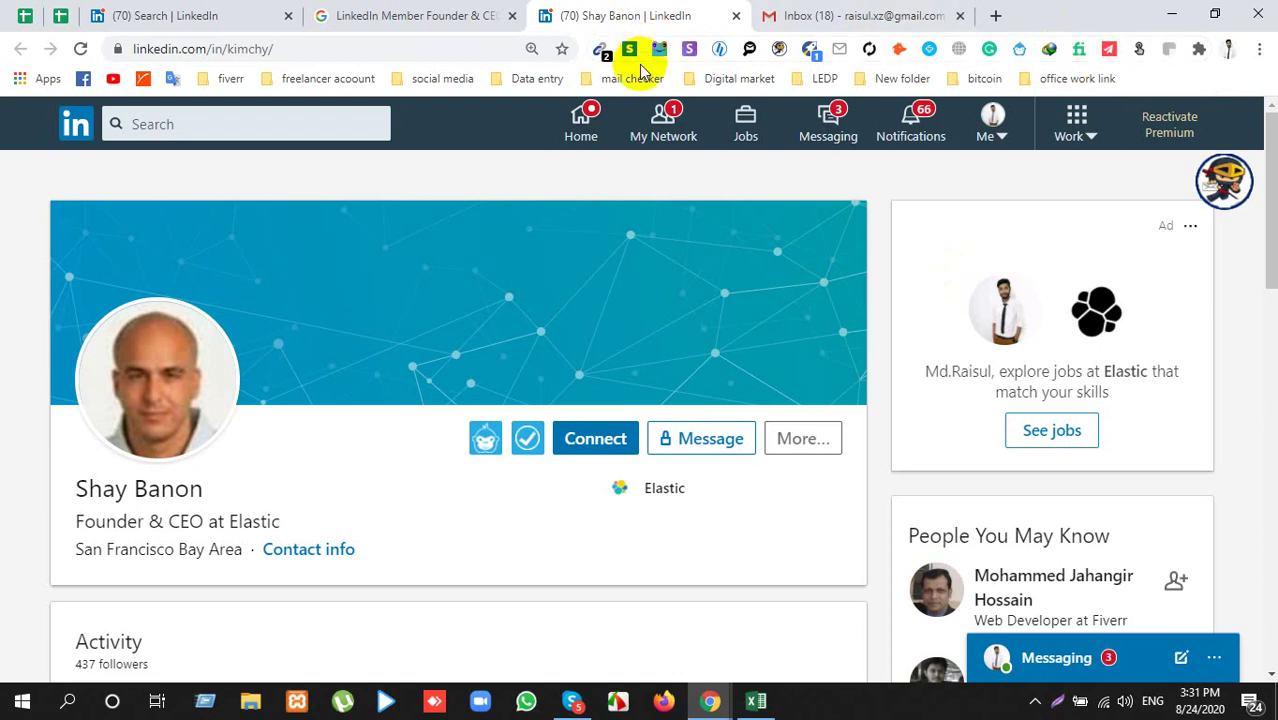
Step: Select the founder's name and look up his email with two lead-finder extensions
triple_click(110, 488)
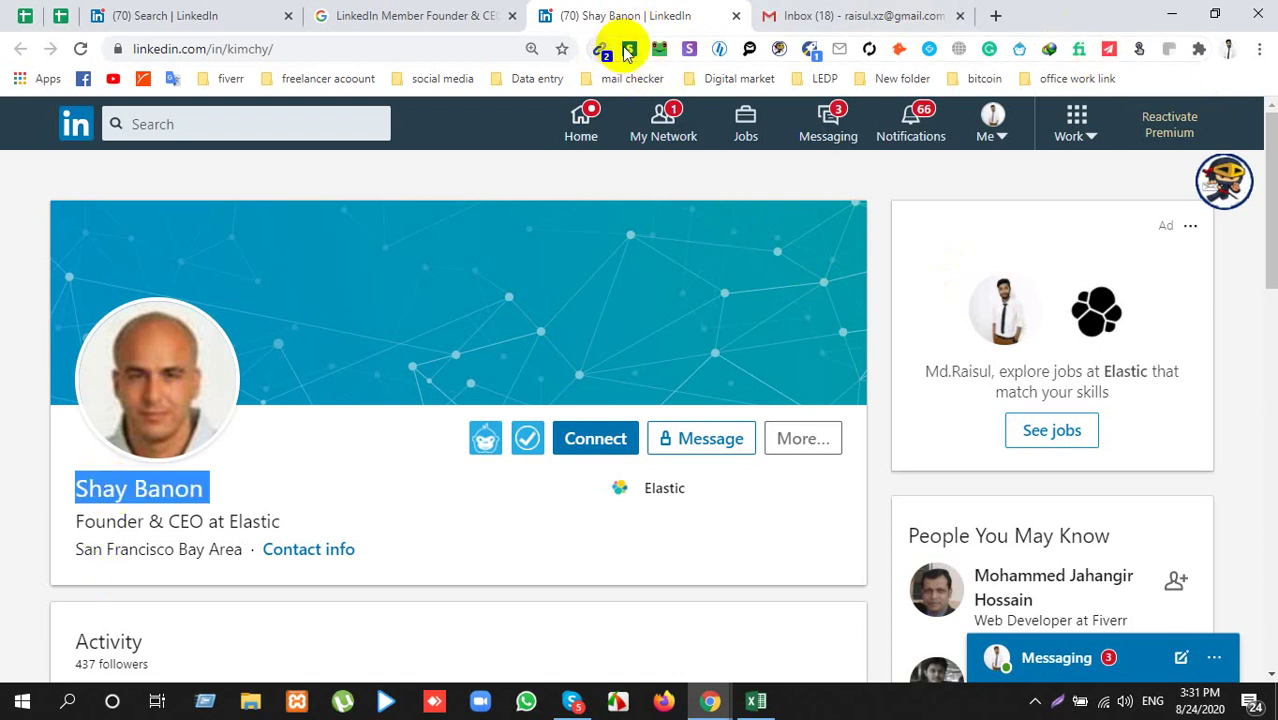
click(205, 521)
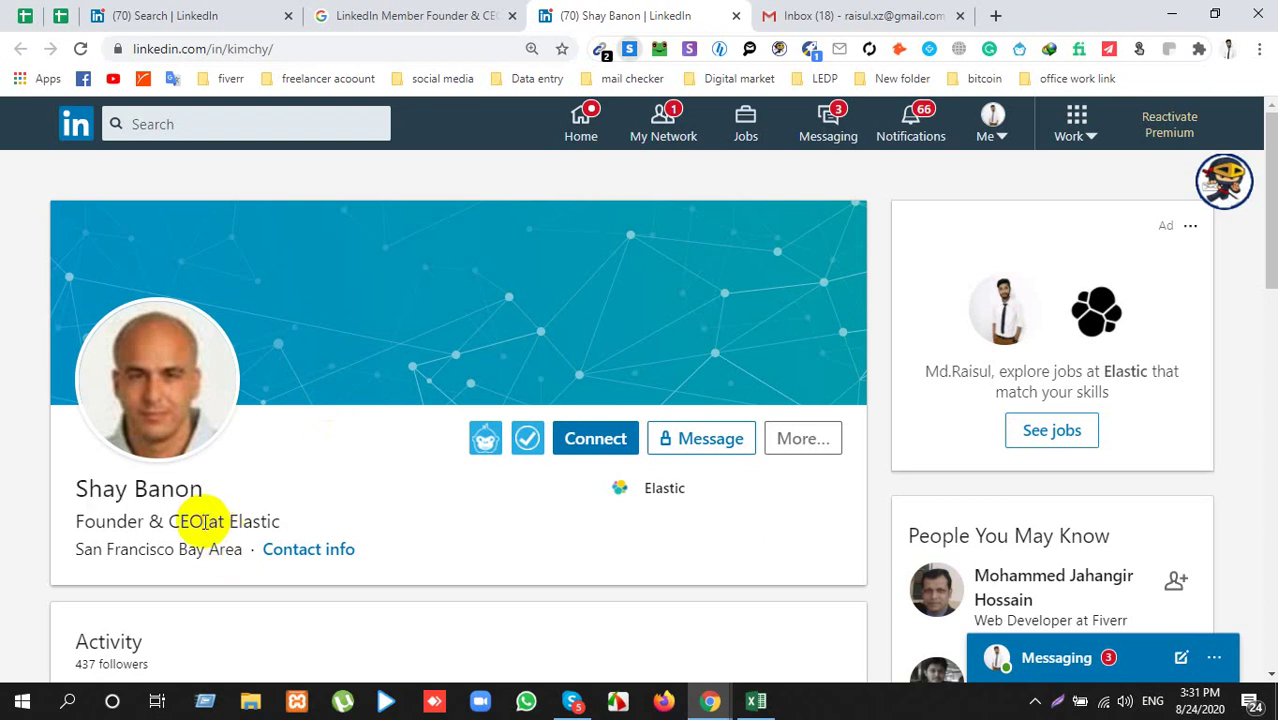
click(659, 48)
click(143, 480)
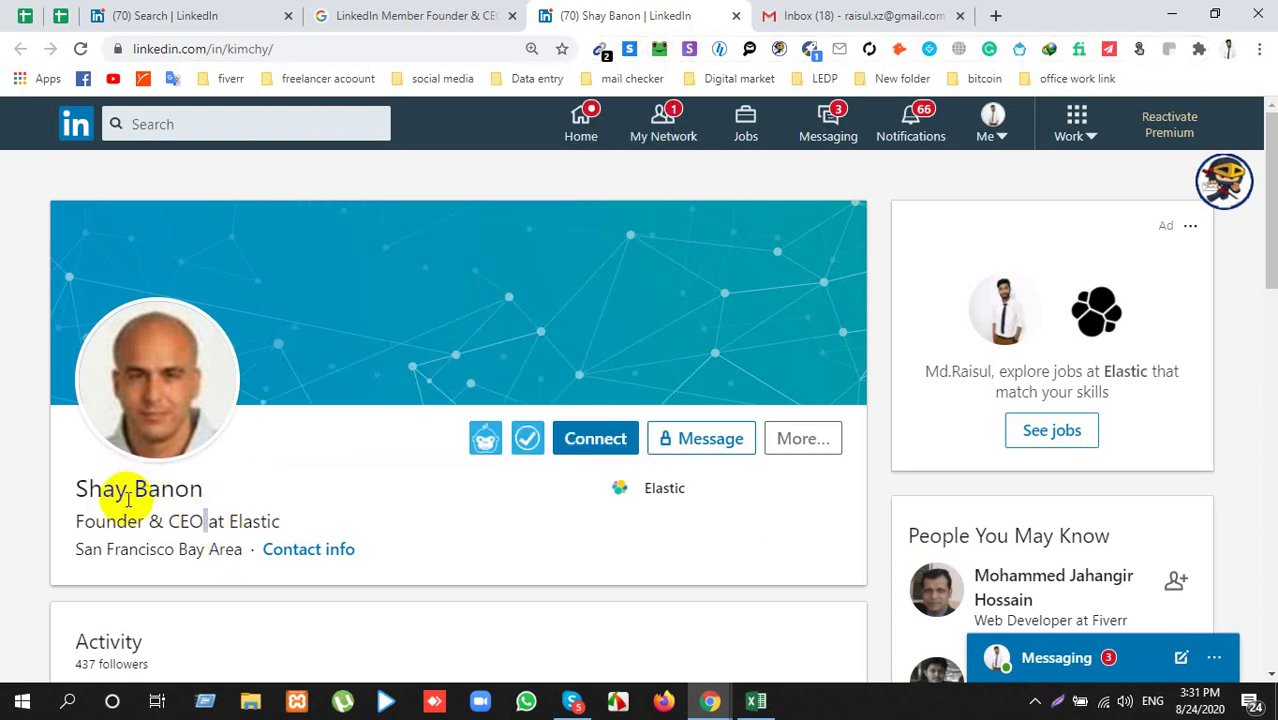
double_click(150, 488)
click(696, 47)
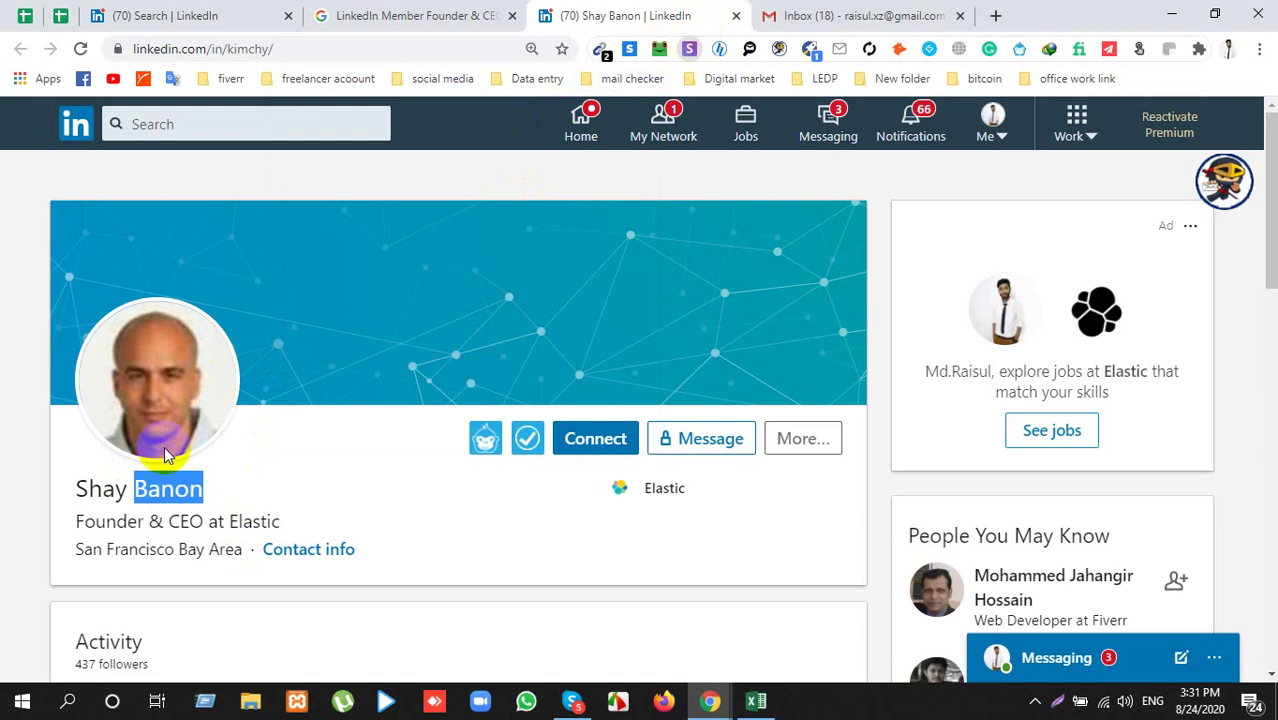
click(164, 509)
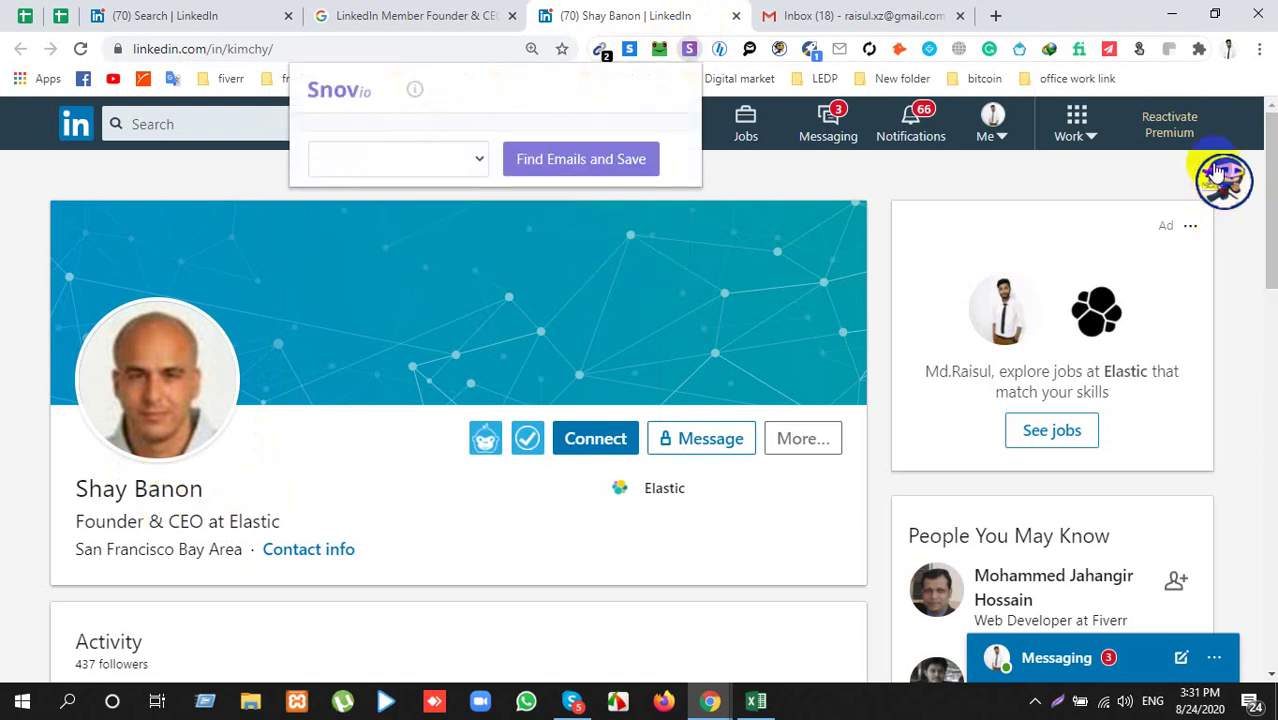
click(72, 533)
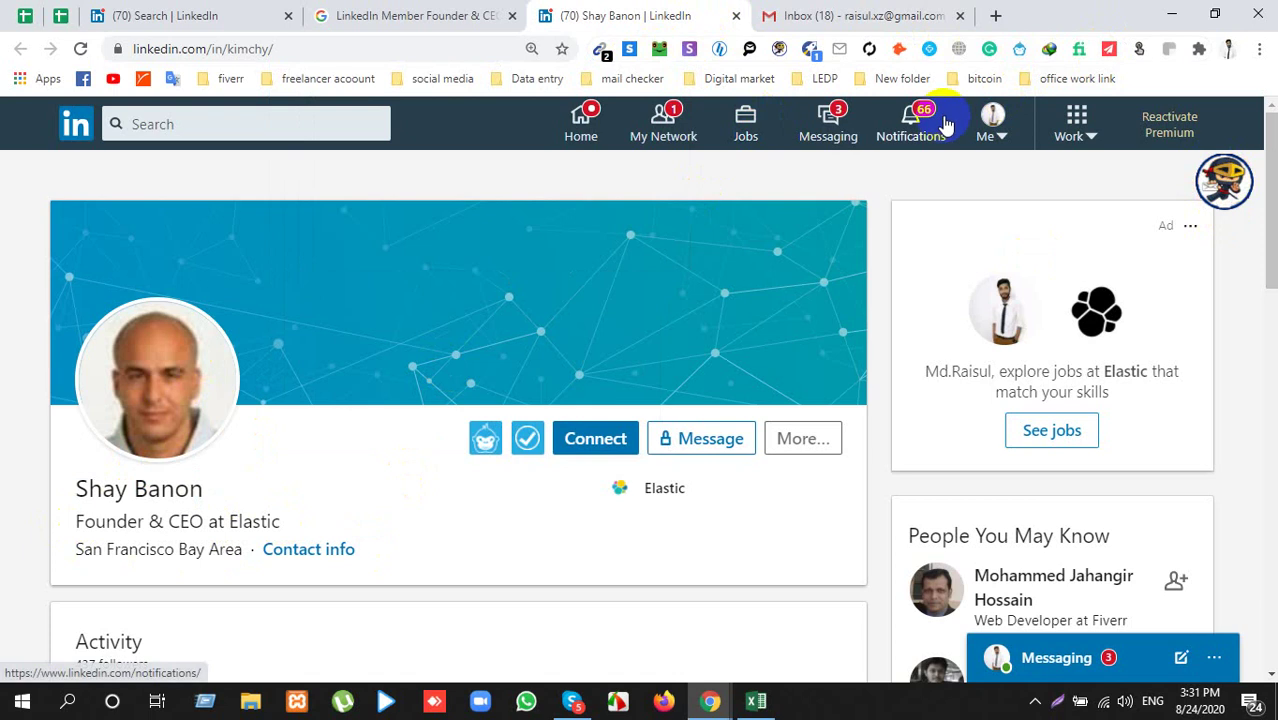
Step: Select the 'Founder & CEO at Elastic' headline and display the found email and contact card
double_click(84, 514)
triple_click(84, 511)
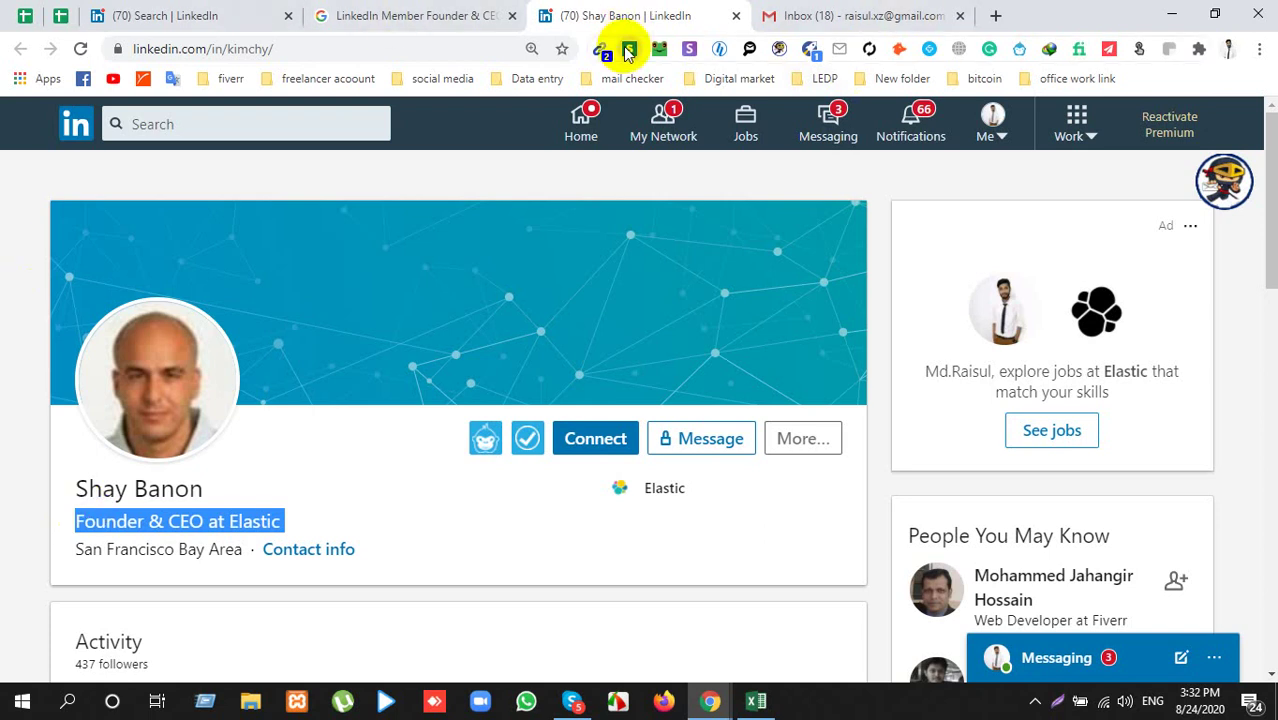
click(669, 53)
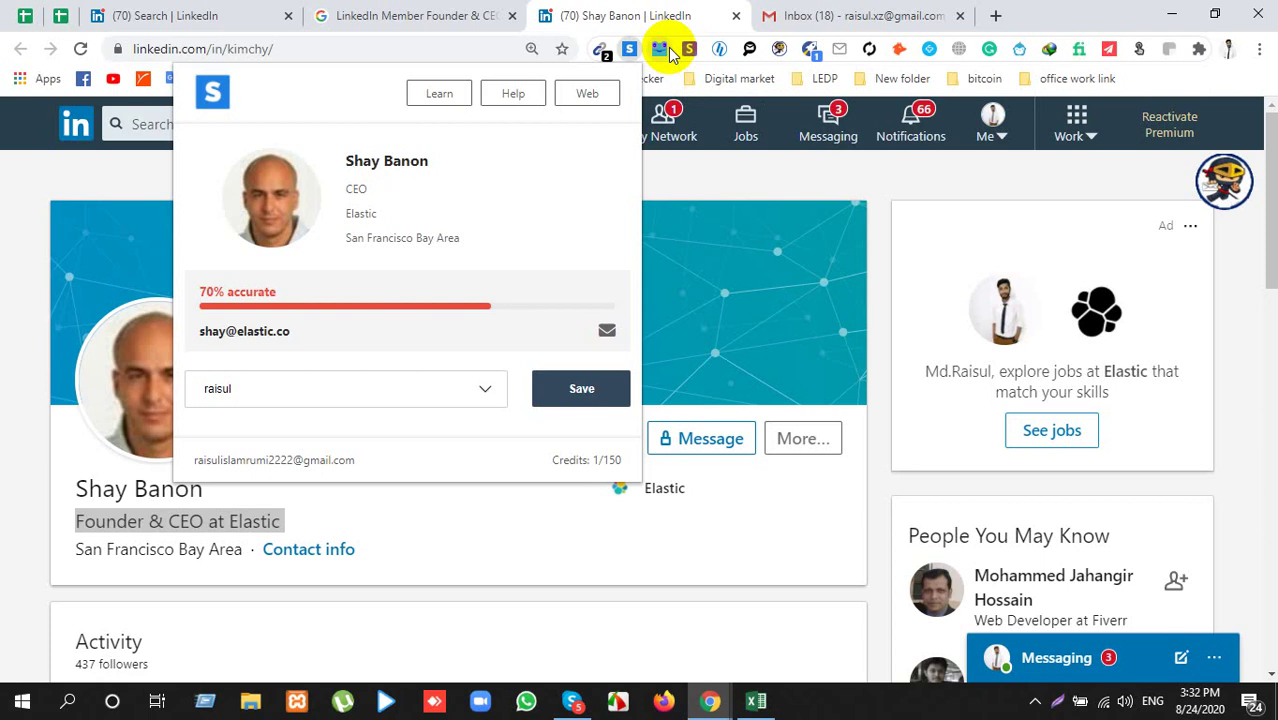
key(ctrl+n)
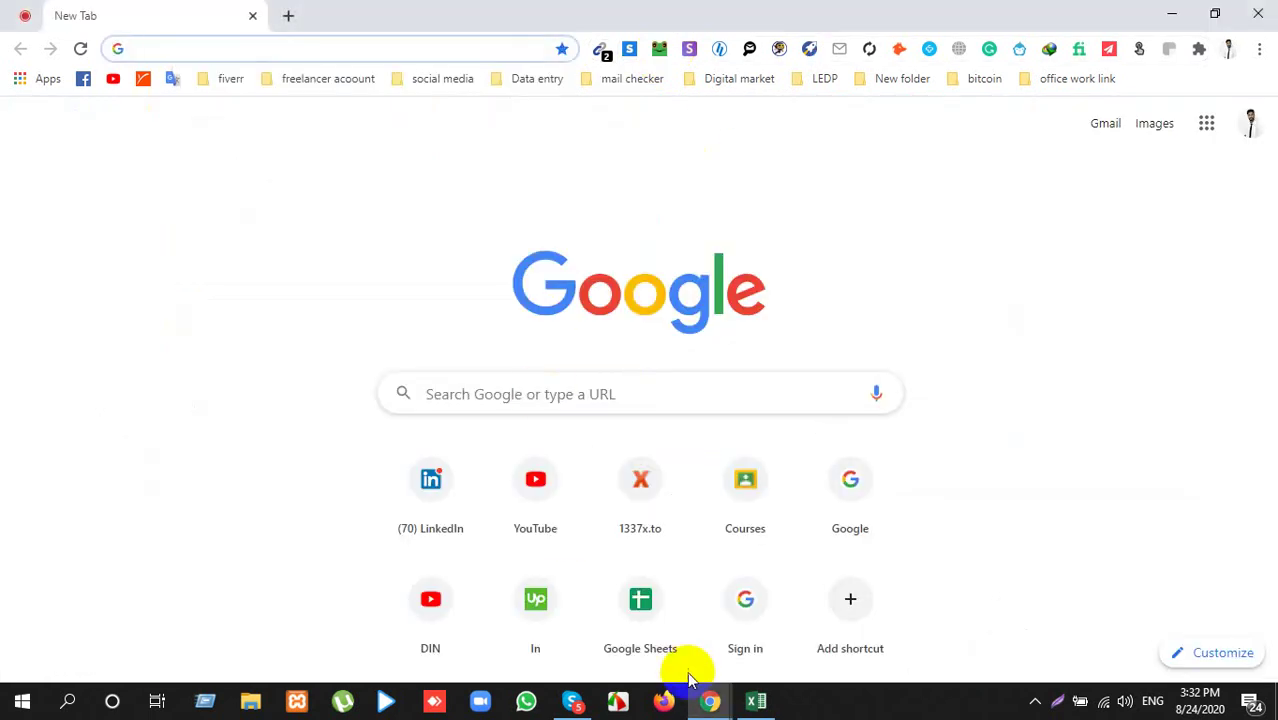
Step: Copy the first candidate email from C6 into the Email Address cell E2
click(756, 701)
click(391, 284)
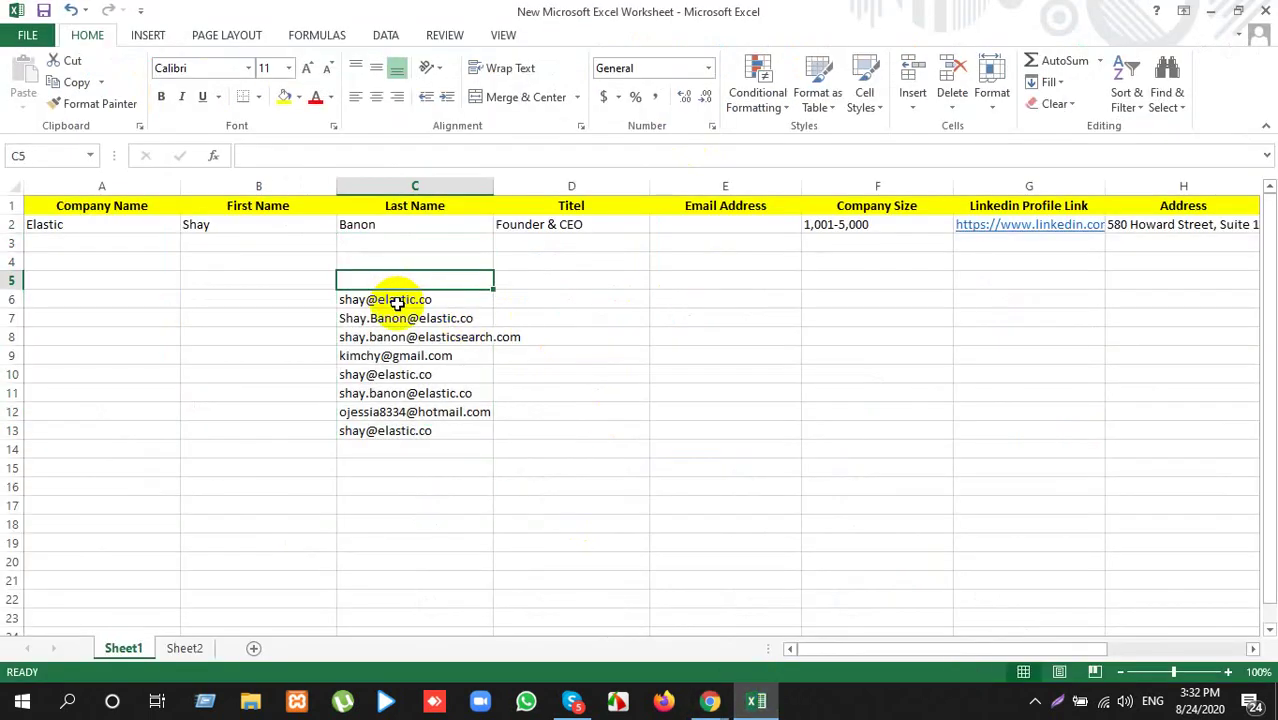
click(449, 302)
key(ctrl+c)
click(706, 226)
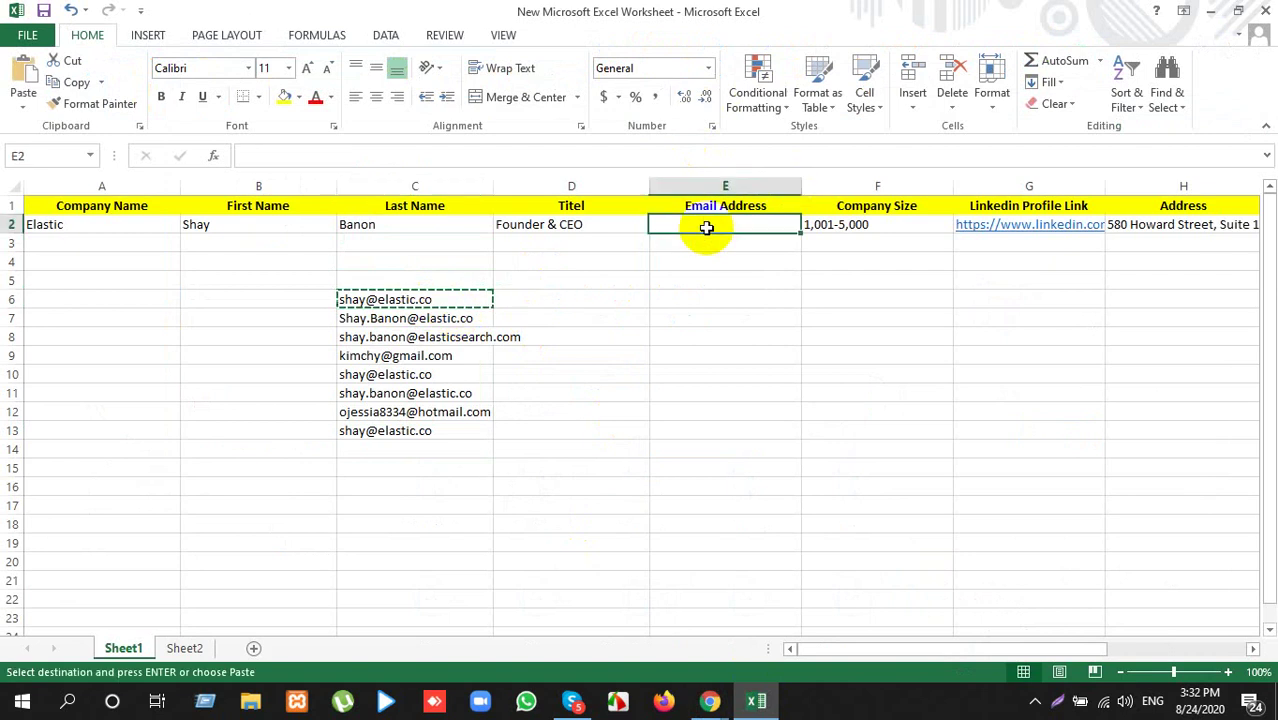
key(ctrl+v)
Step: Delete the candidate email cells C6:C14, shifting remaining cells left
drag(379, 299, 429, 445)
right_click(428, 402)
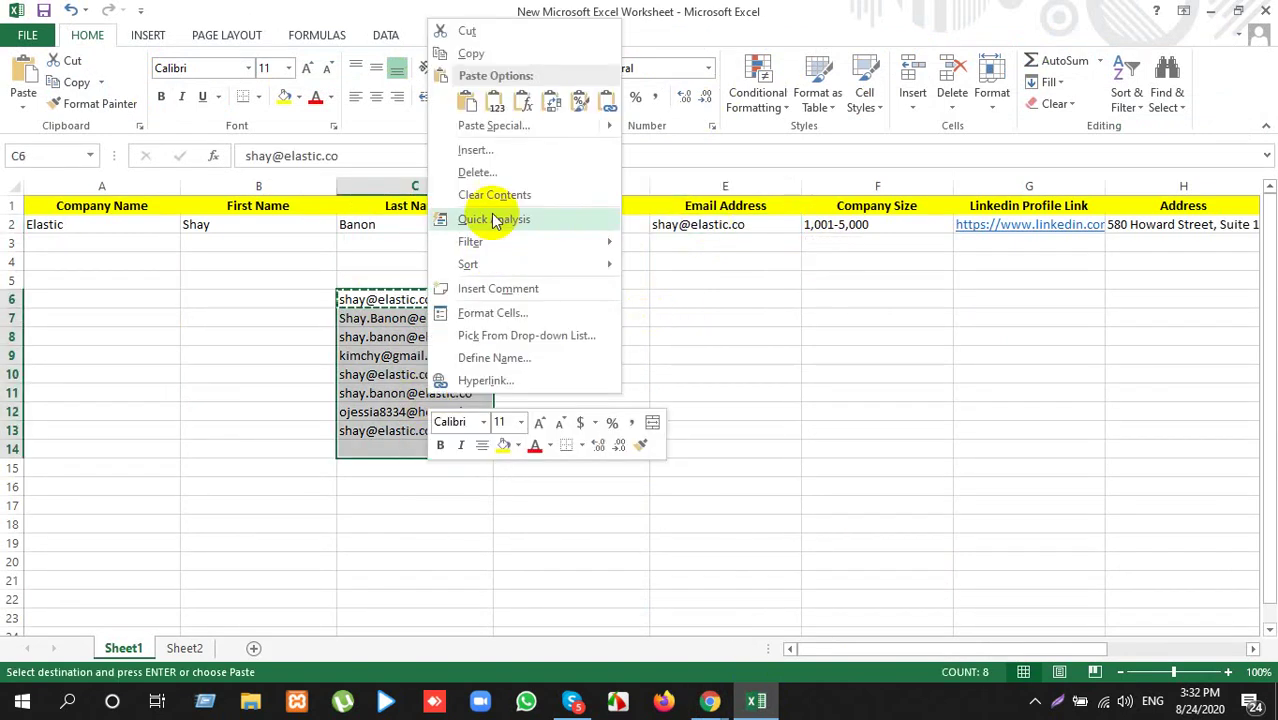
click(494, 175)
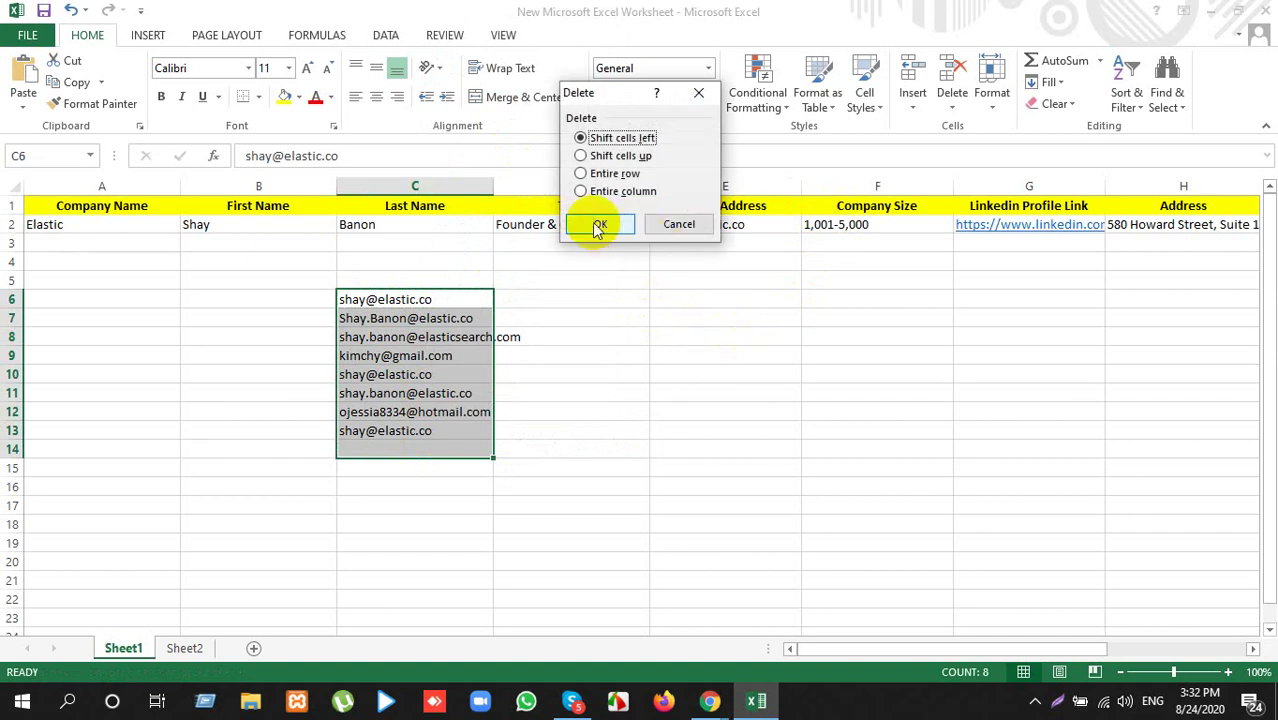
click(591, 226)
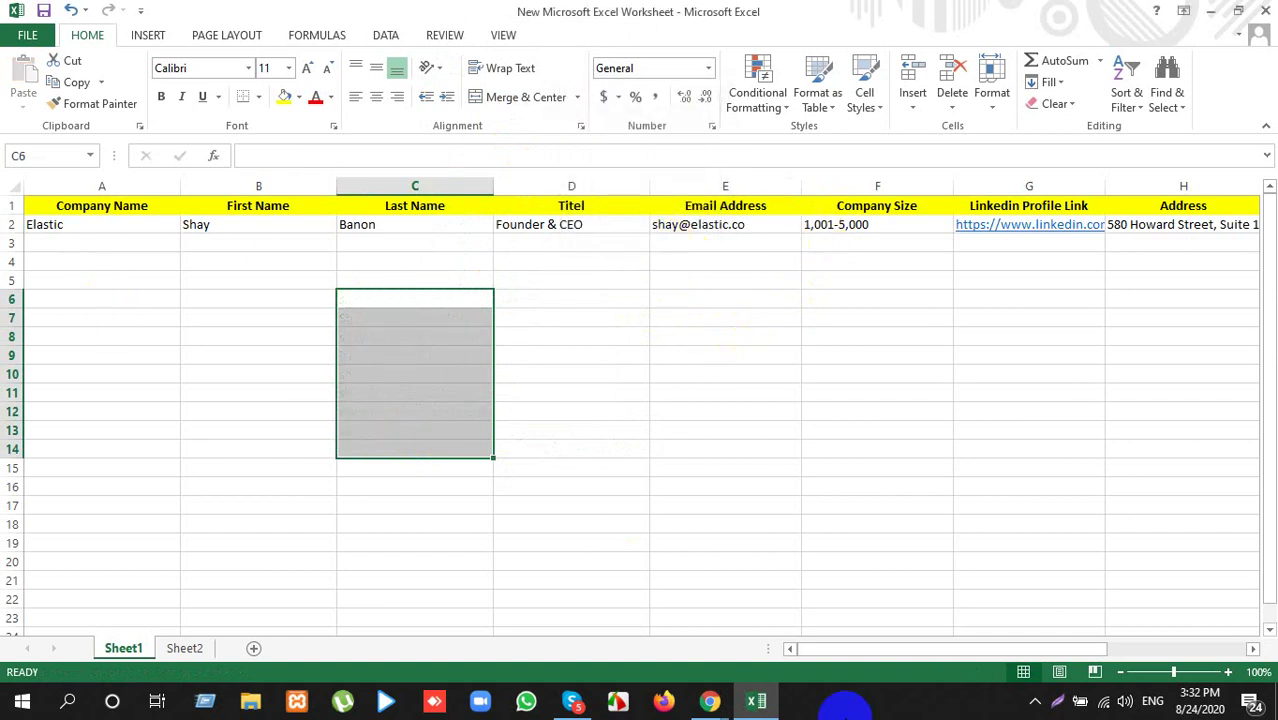
key(alt+Tab)
key(alt+Tab)
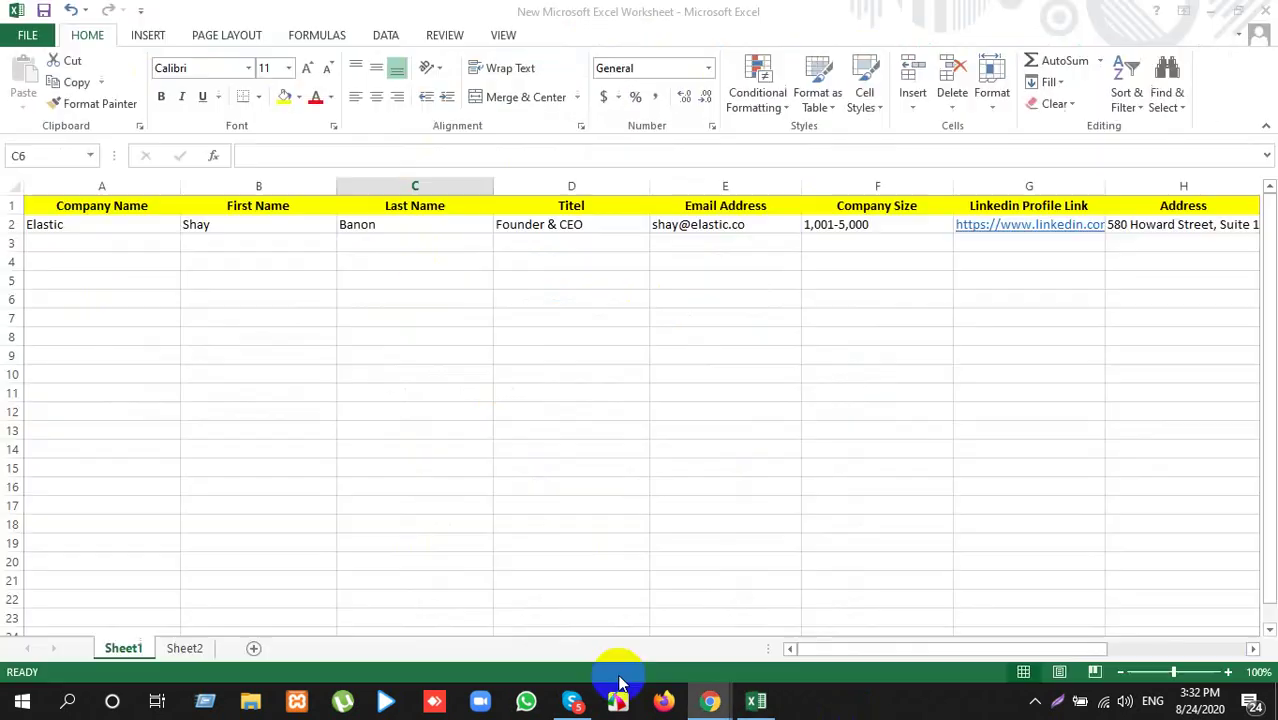
Step: Close the LinkedIn Member and Elastic profile tabs, pin Gmail, and return to search results
click(562, 620)
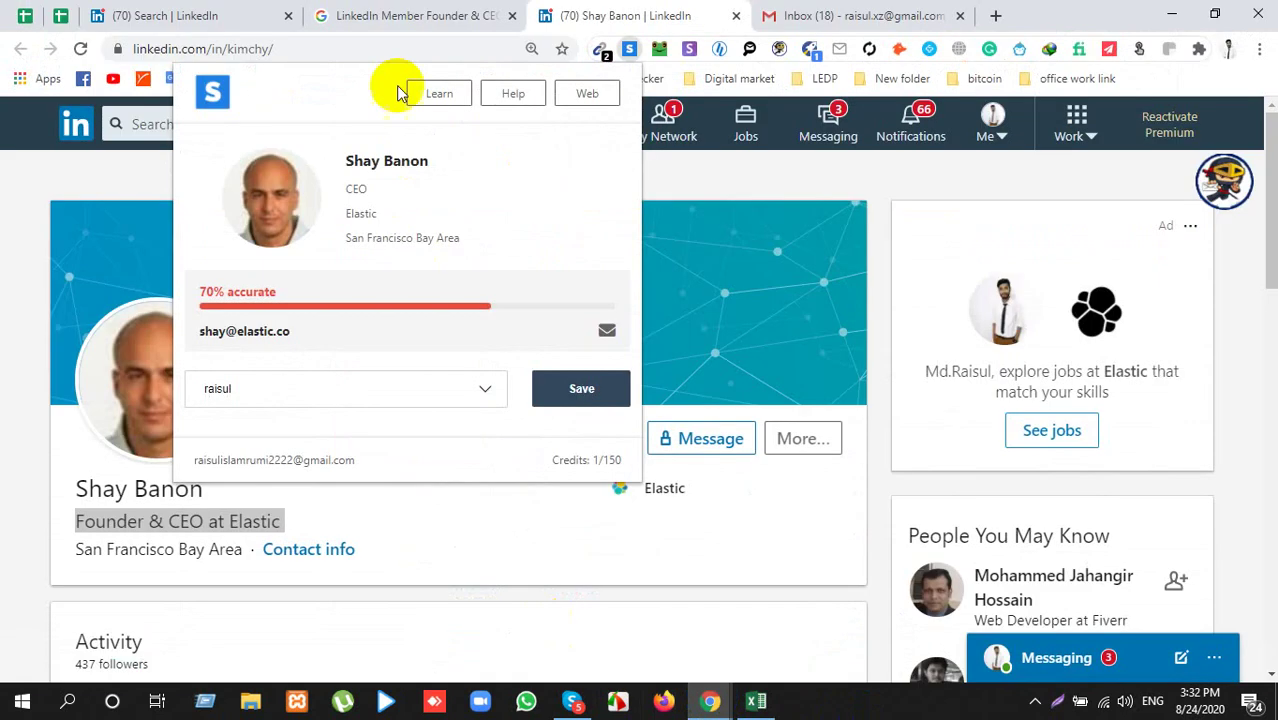
click(512, 17)
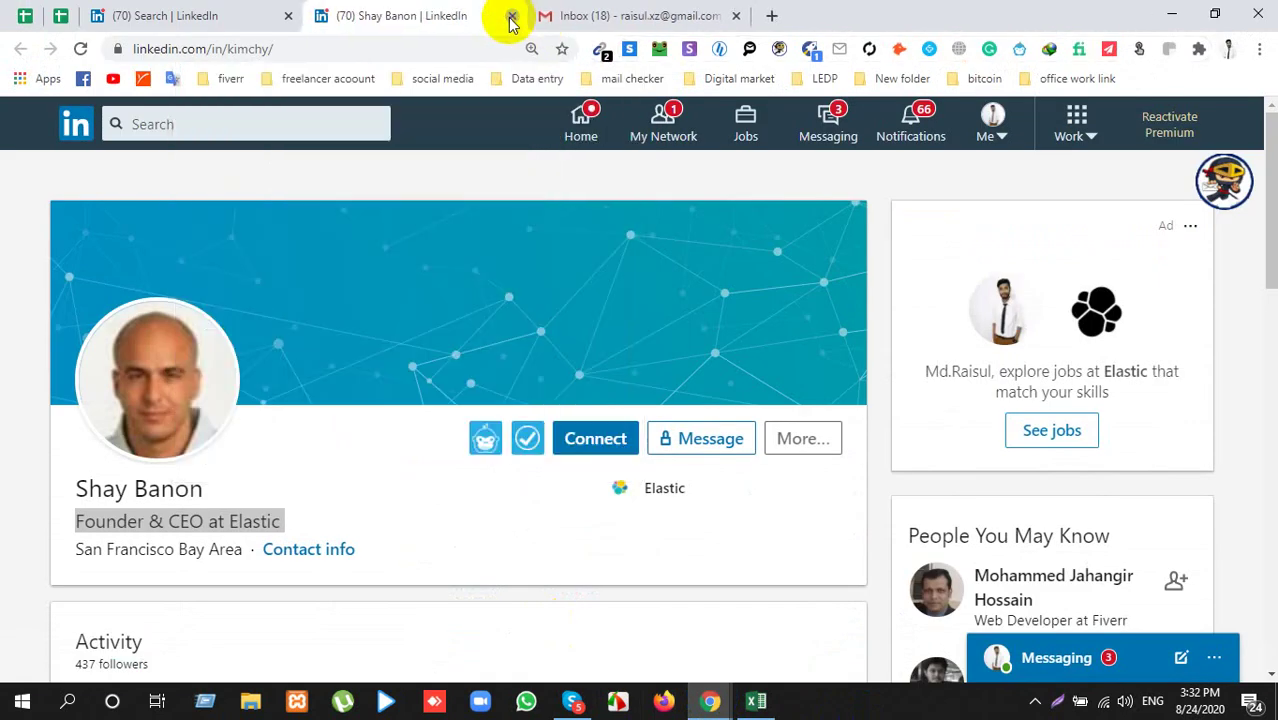
middle_click(340, 12)
right_click(344, 14)
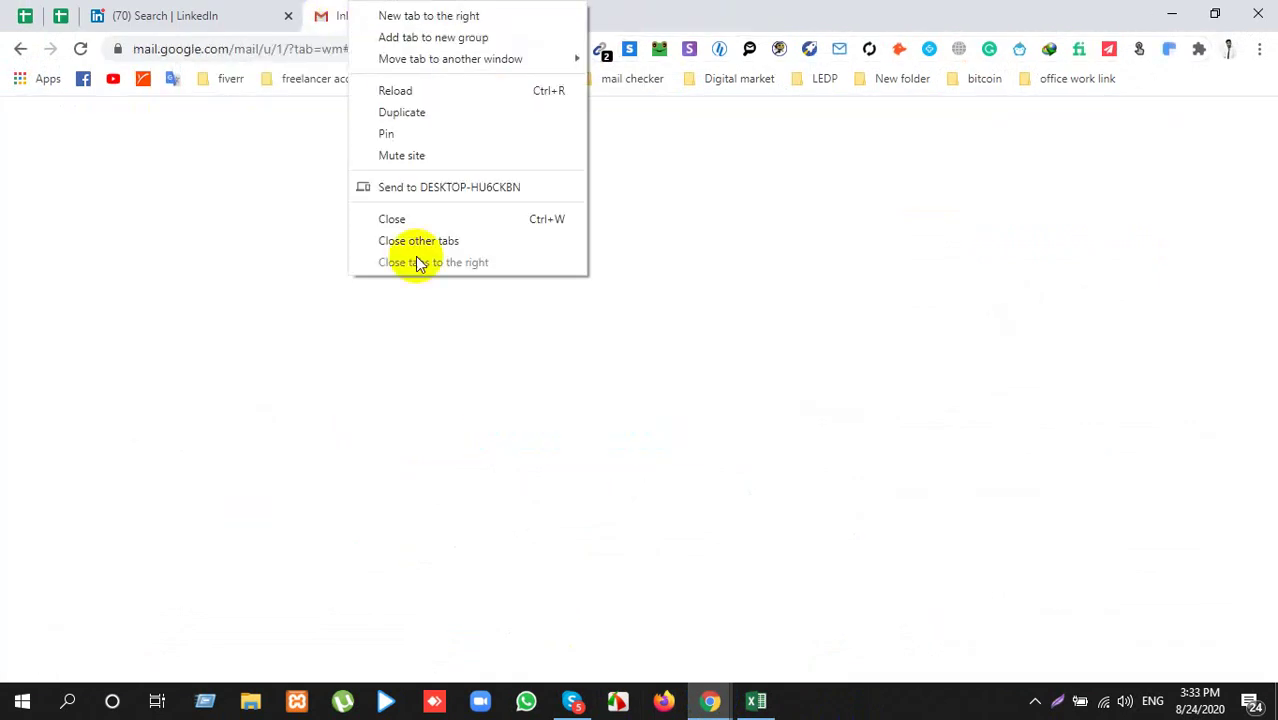
click(369, 122)
click(245, 14)
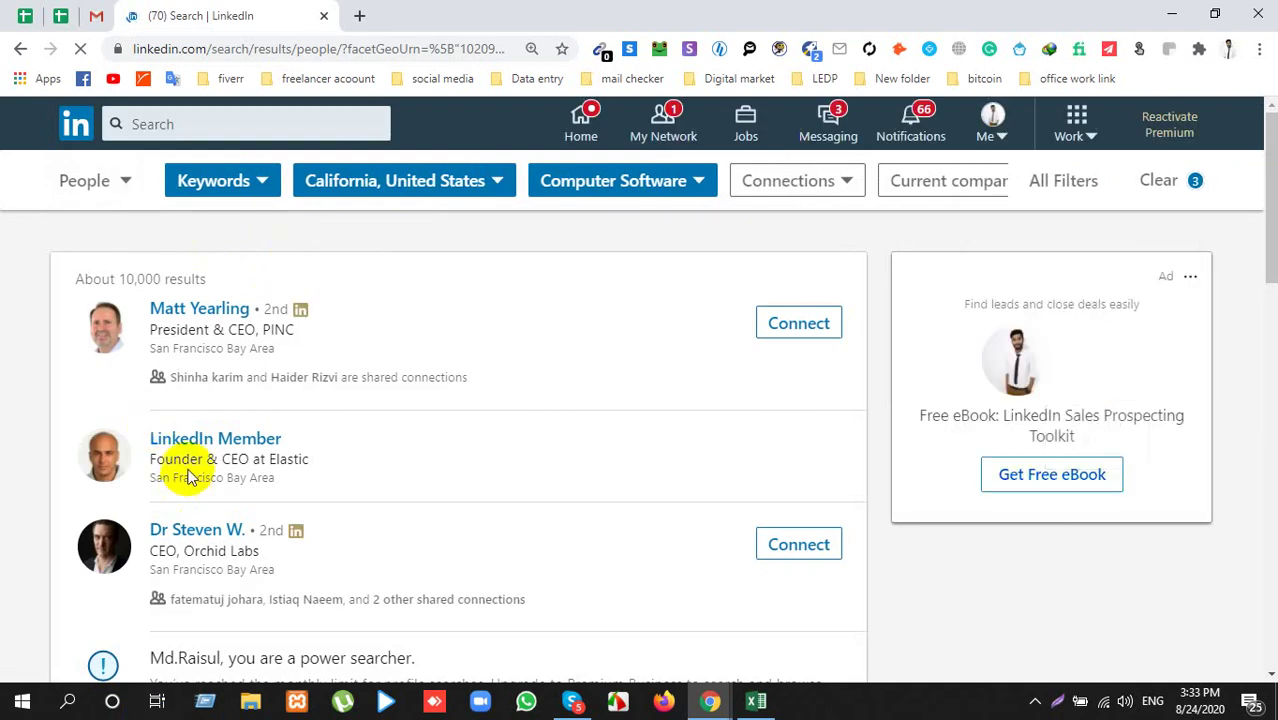
Step: Open the Orchid Labs CEO result in a new tab, dismiss the LeadLeaper tip, and view it
right_click(237, 535)
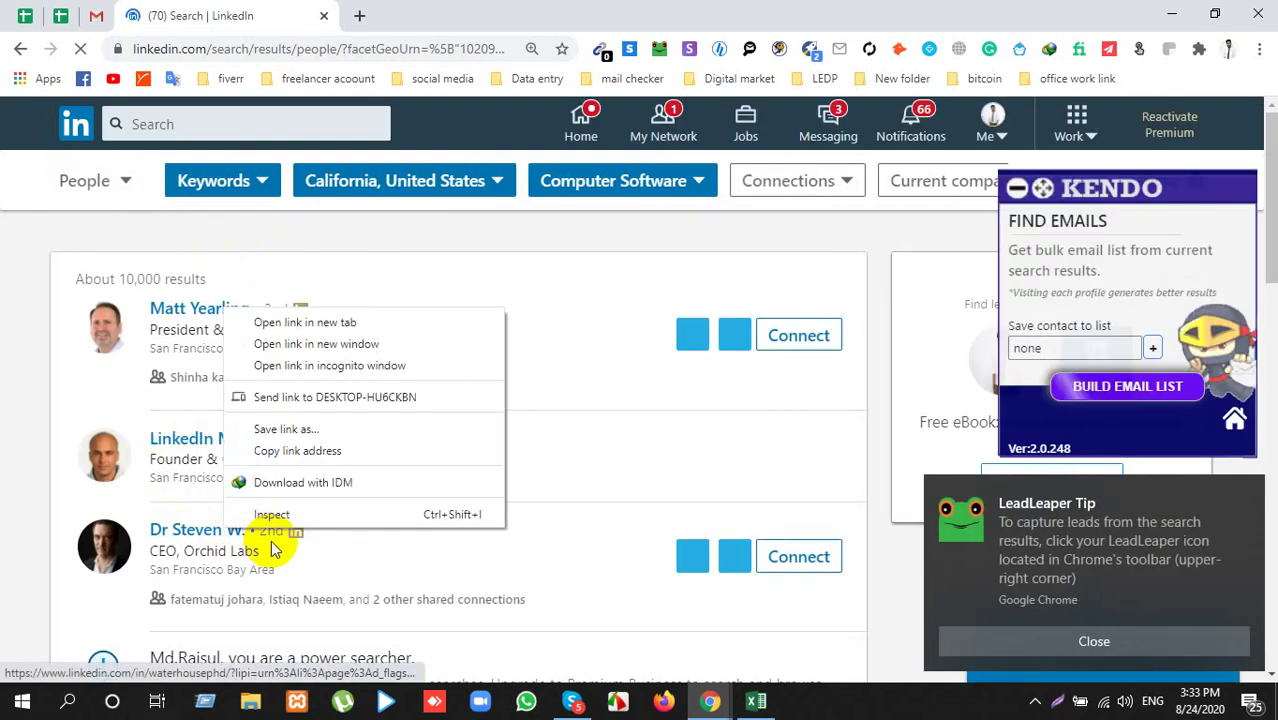
click(305, 322)
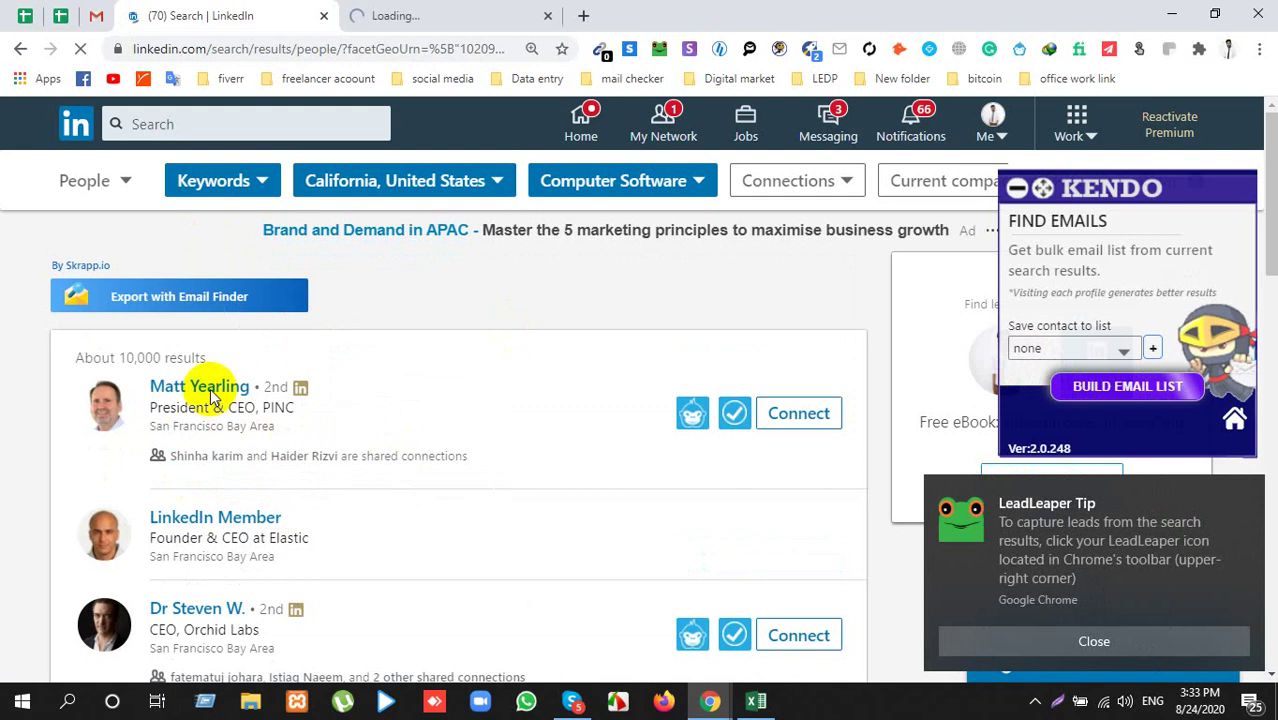
click(420, 15)
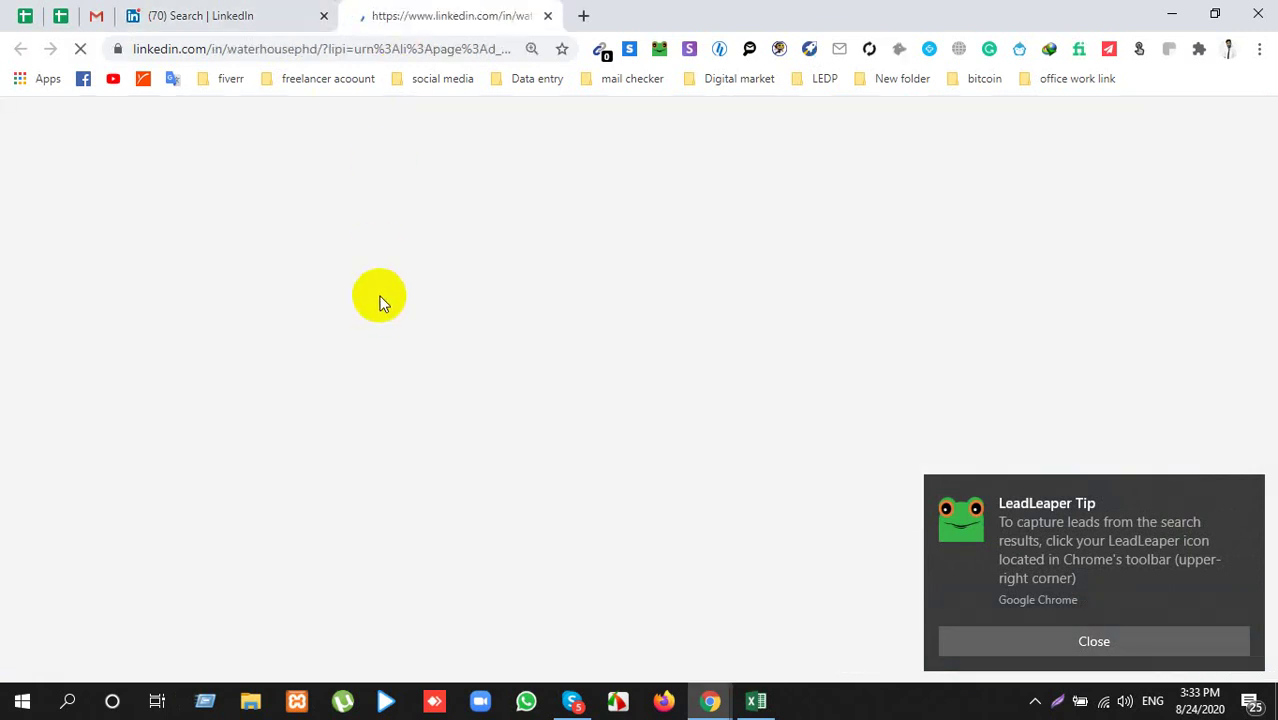
click(1246, 491)
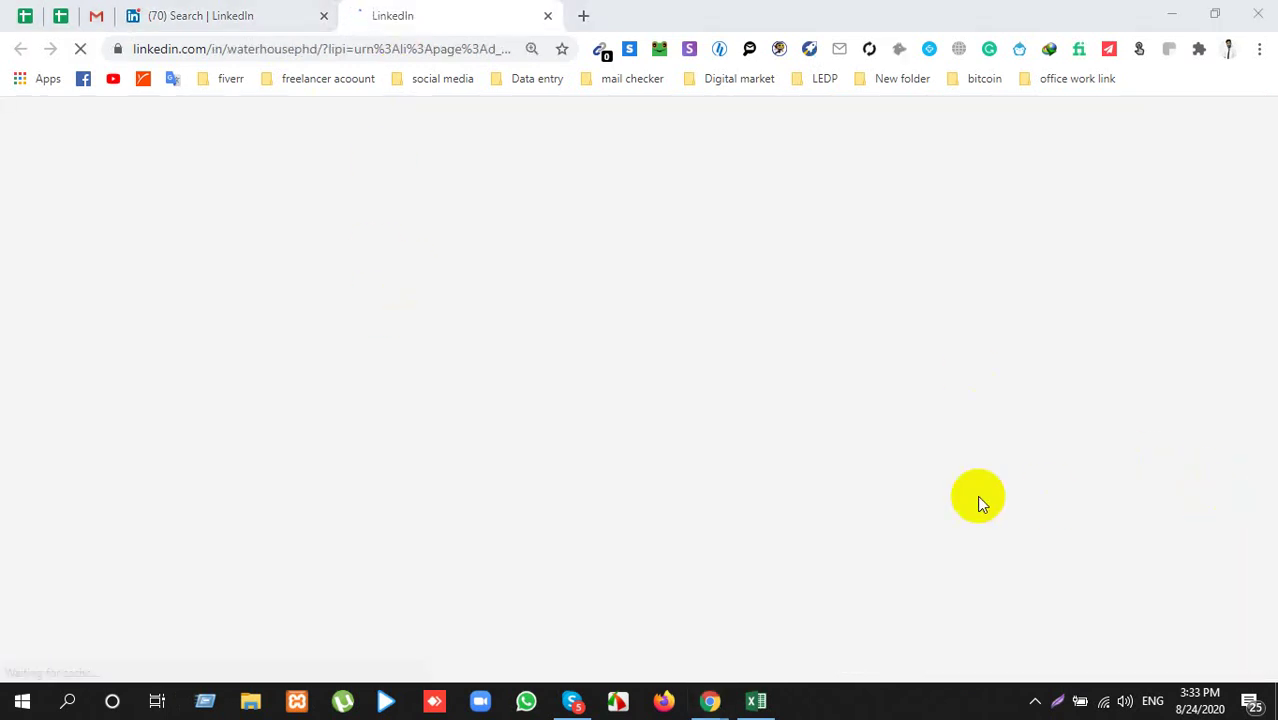
click(280, 14)
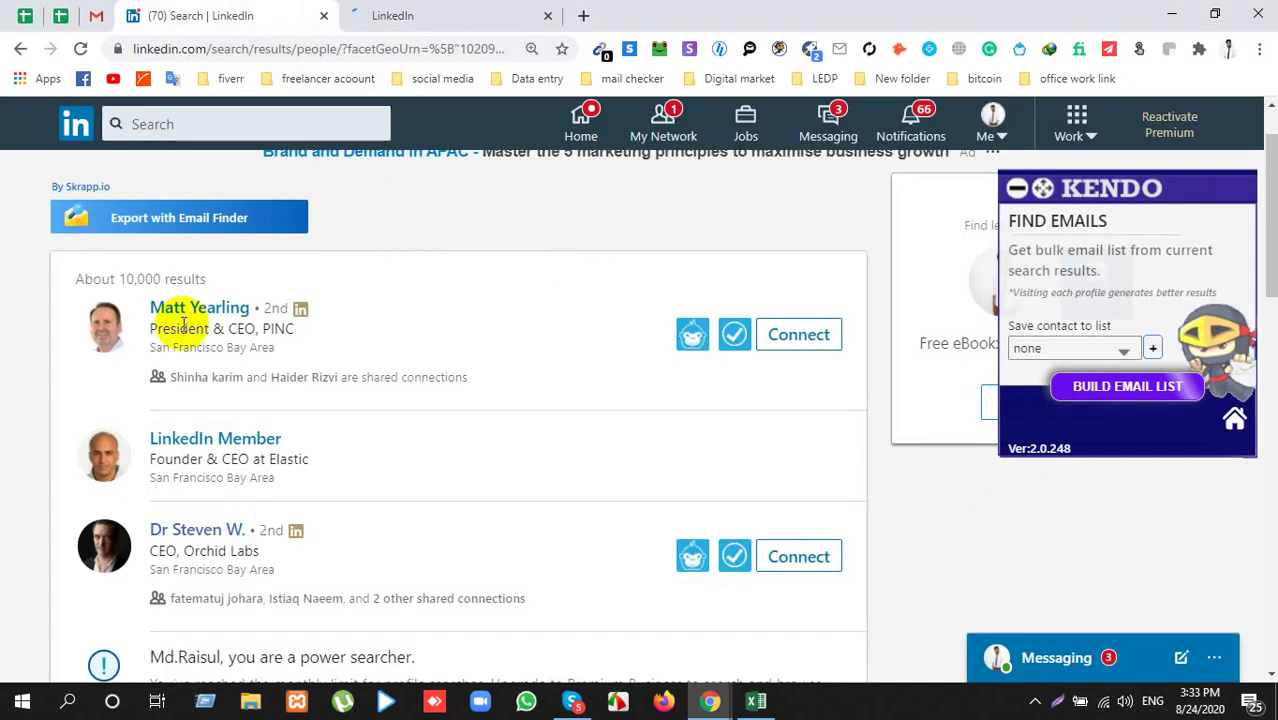
double_click(181, 329)
double_click(242, 329)
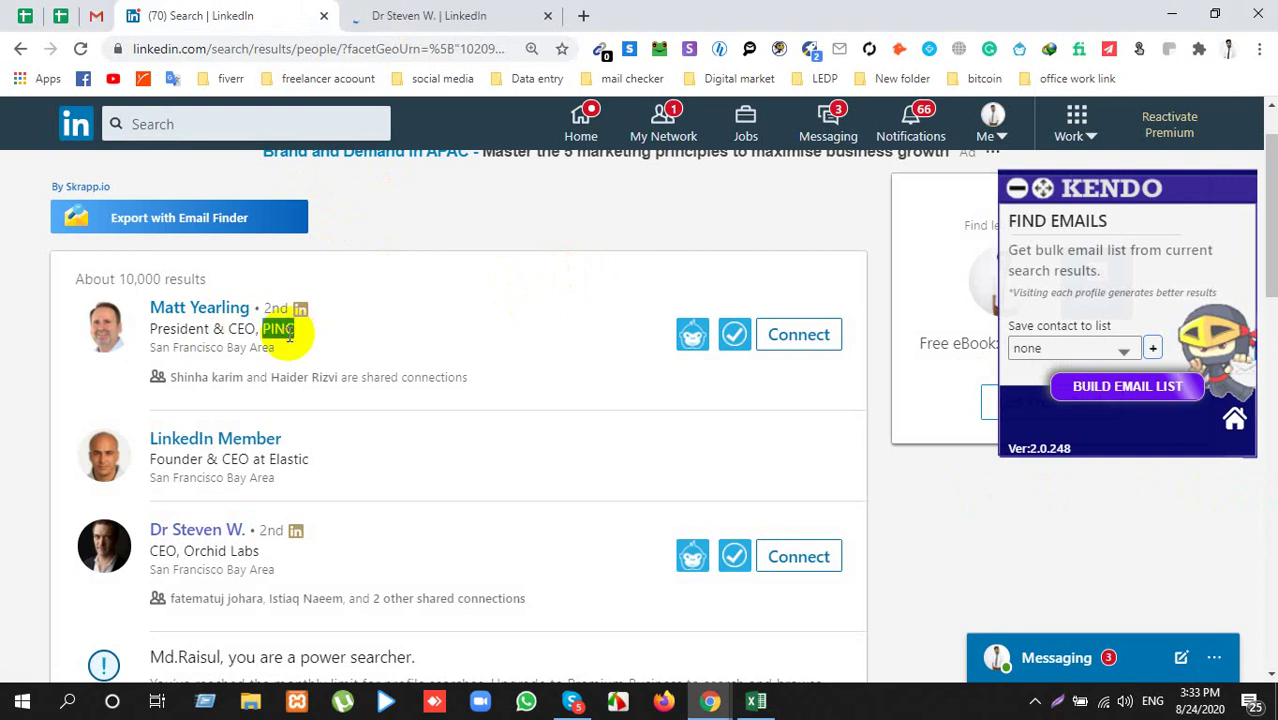
click(460, 15)
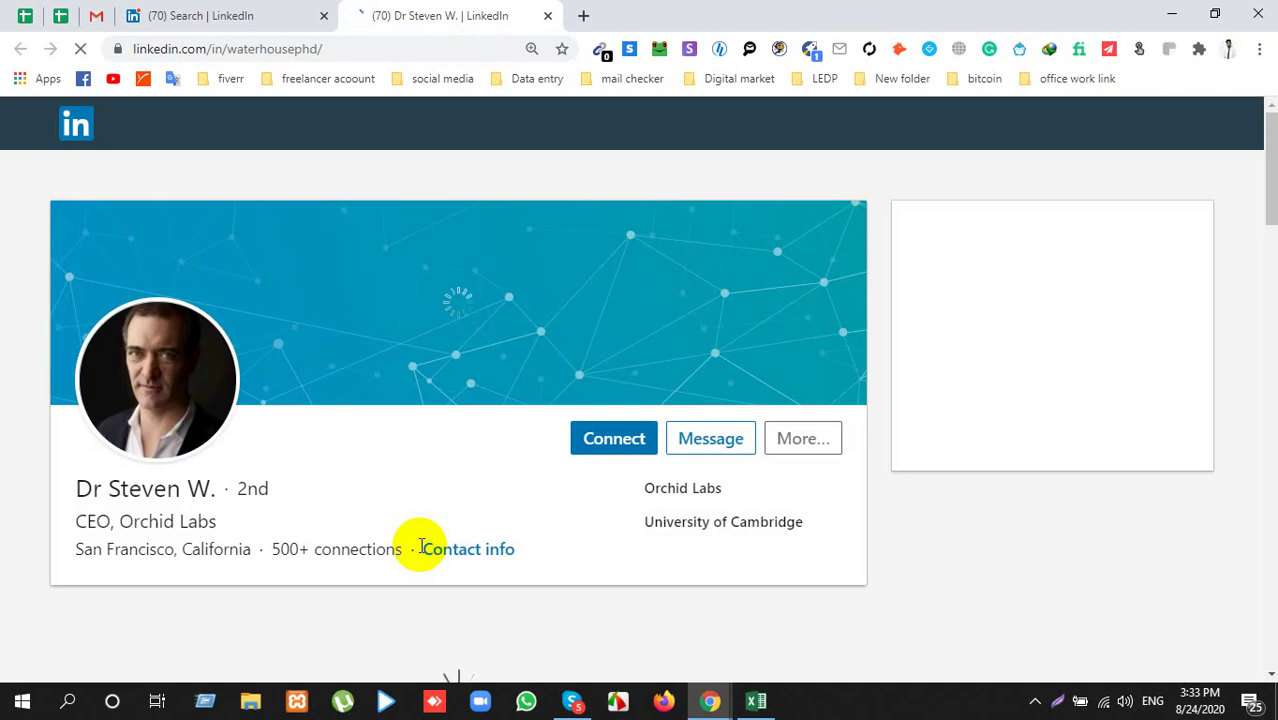
Step: Paste the CEO's first name into B3 with destination formatting, removing the trailing initial
double_click(130, 488)
drag(135, 488, 63, 485)
click(215, 480)
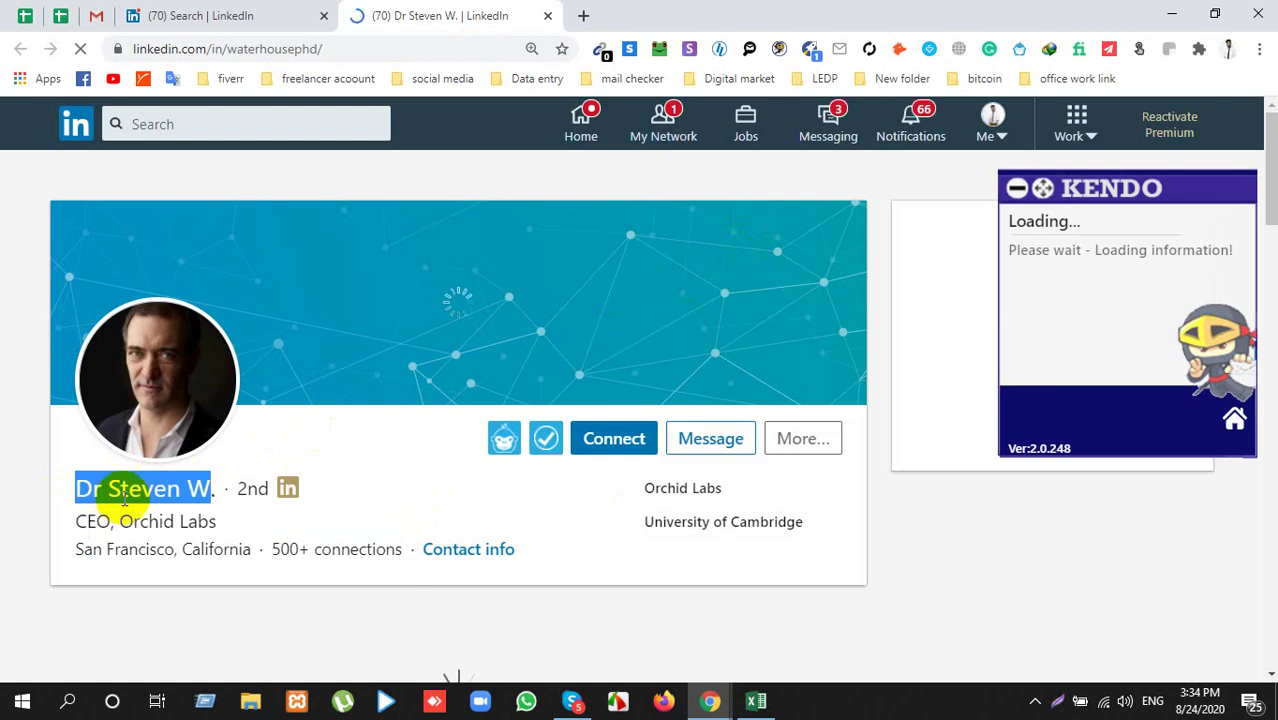
key(alt+Tab)
click(312, 252)
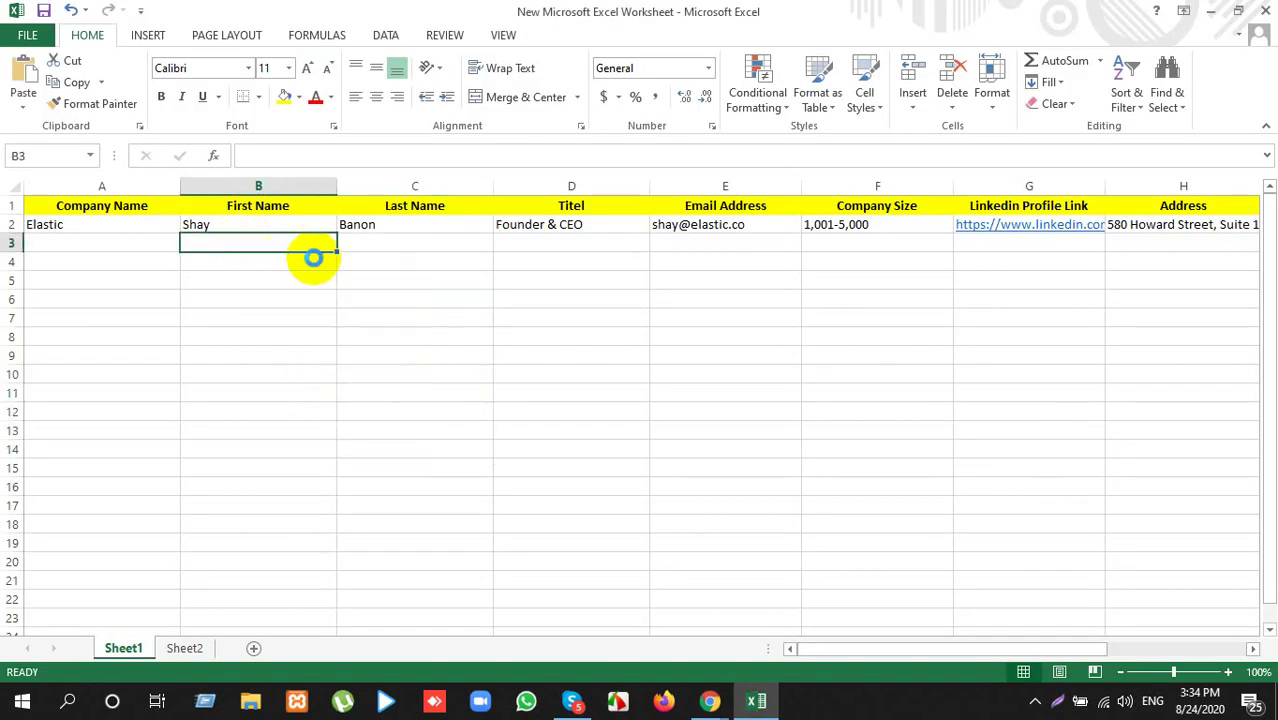
key(ctrl+v)
click(370, 278)
click(383, 329)
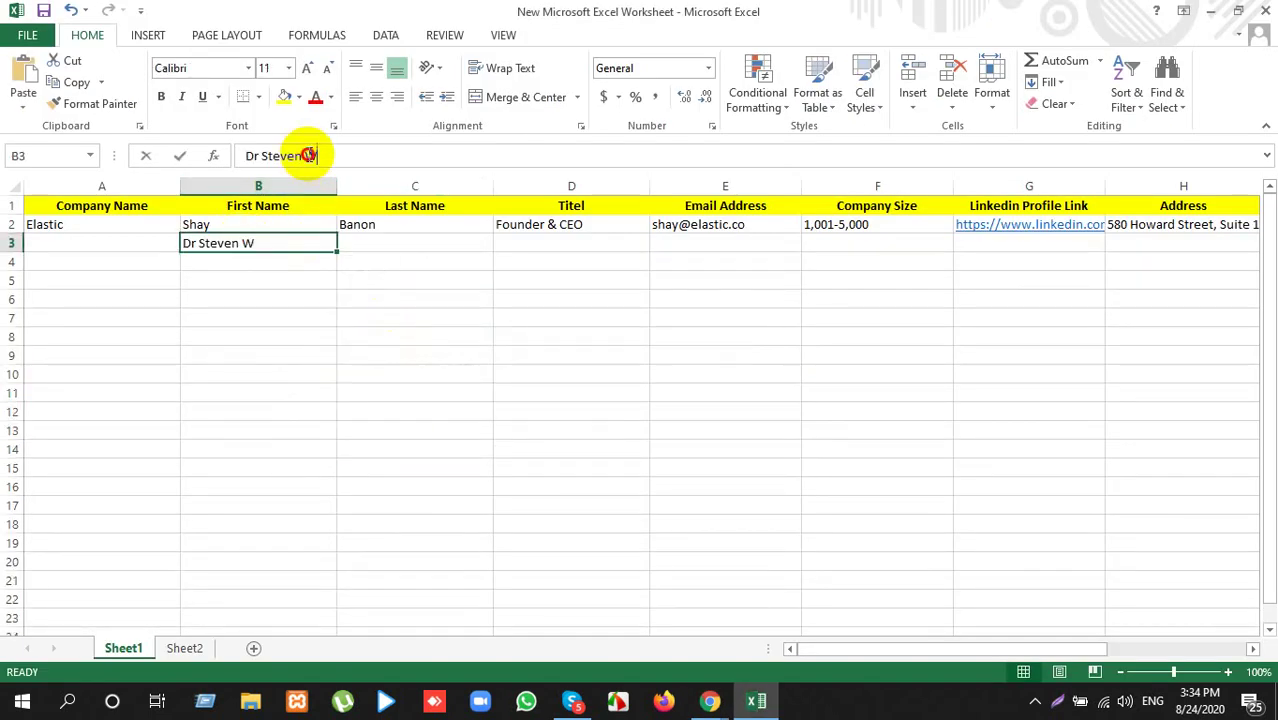
drag(305, 155, 342, 160)
key(ctrl+x)
key(Tab)
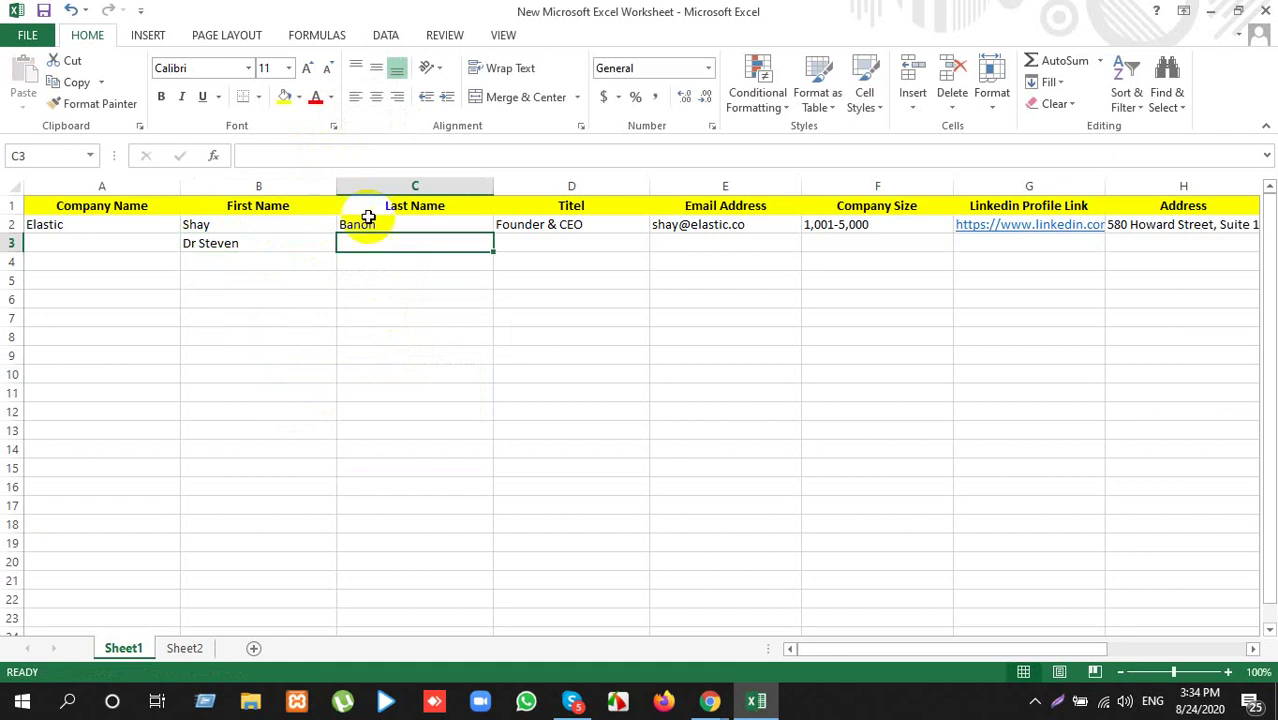
Step: Copy the title CEO from the profile into D3, matching the sheet's formatting
key(alt+Tab)
key(alt+Tab)
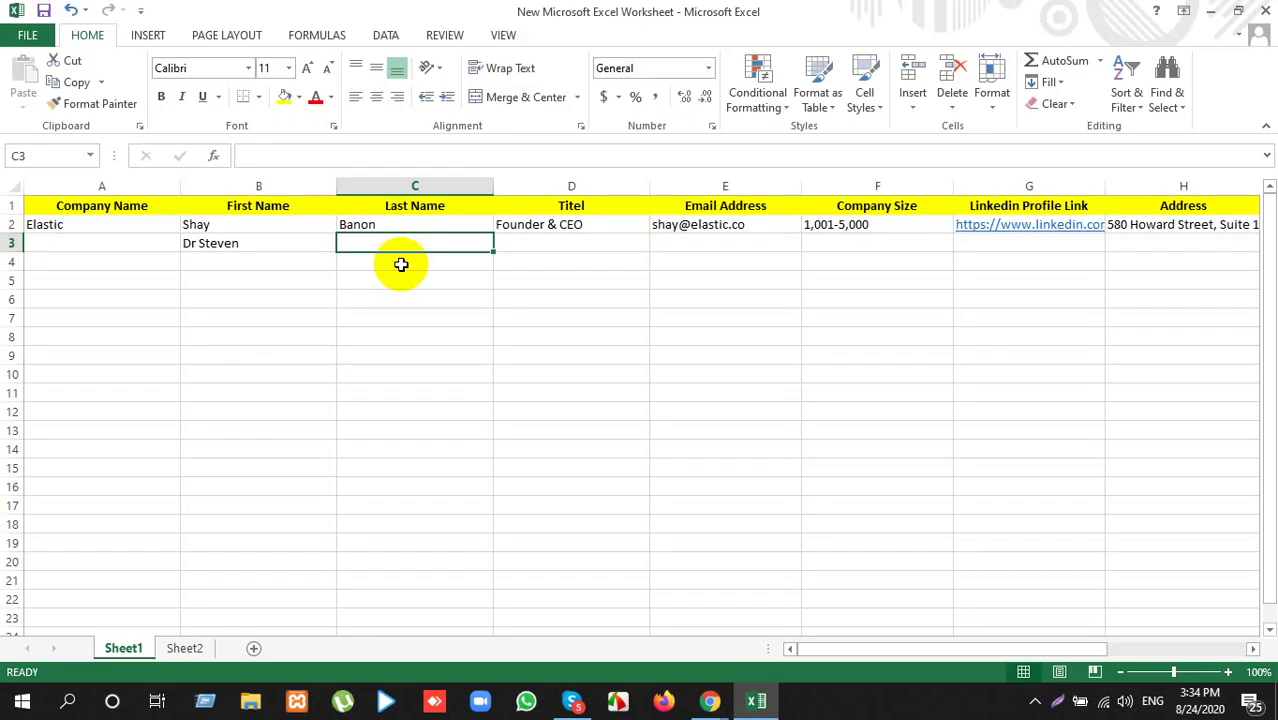
key(ctrl+v)
key(alt+Tab)
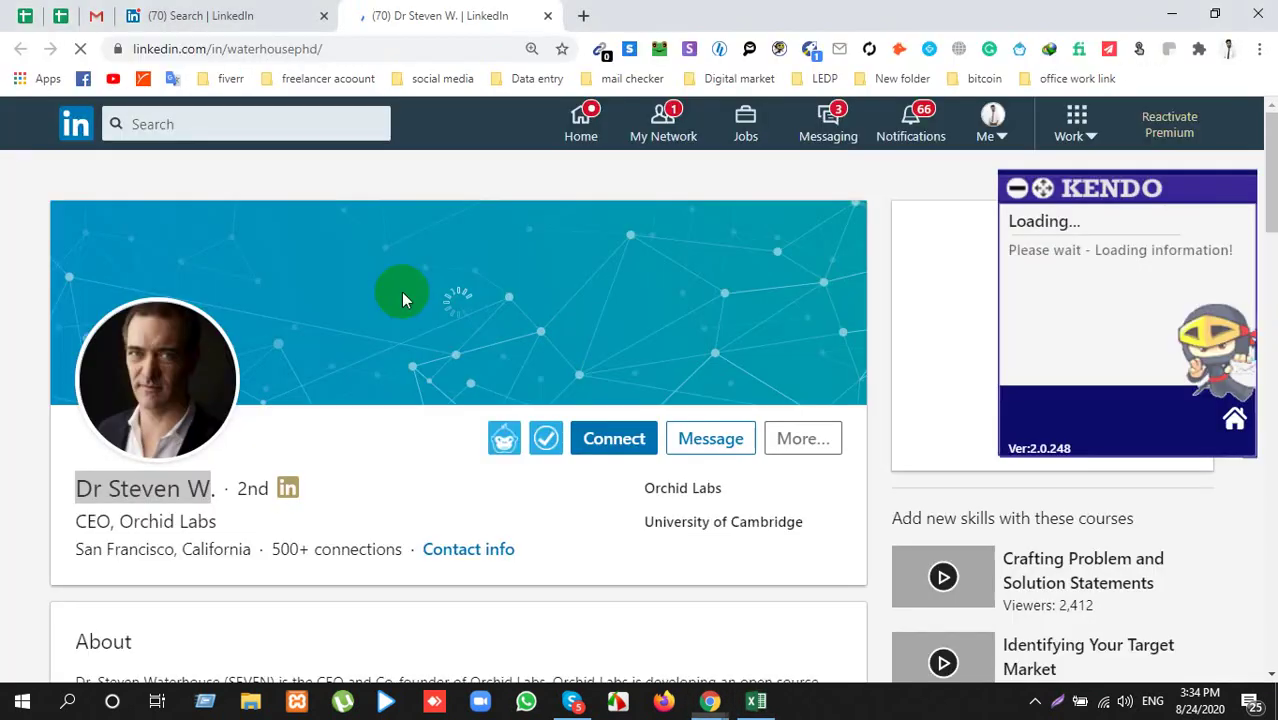
double_click(95, 520)
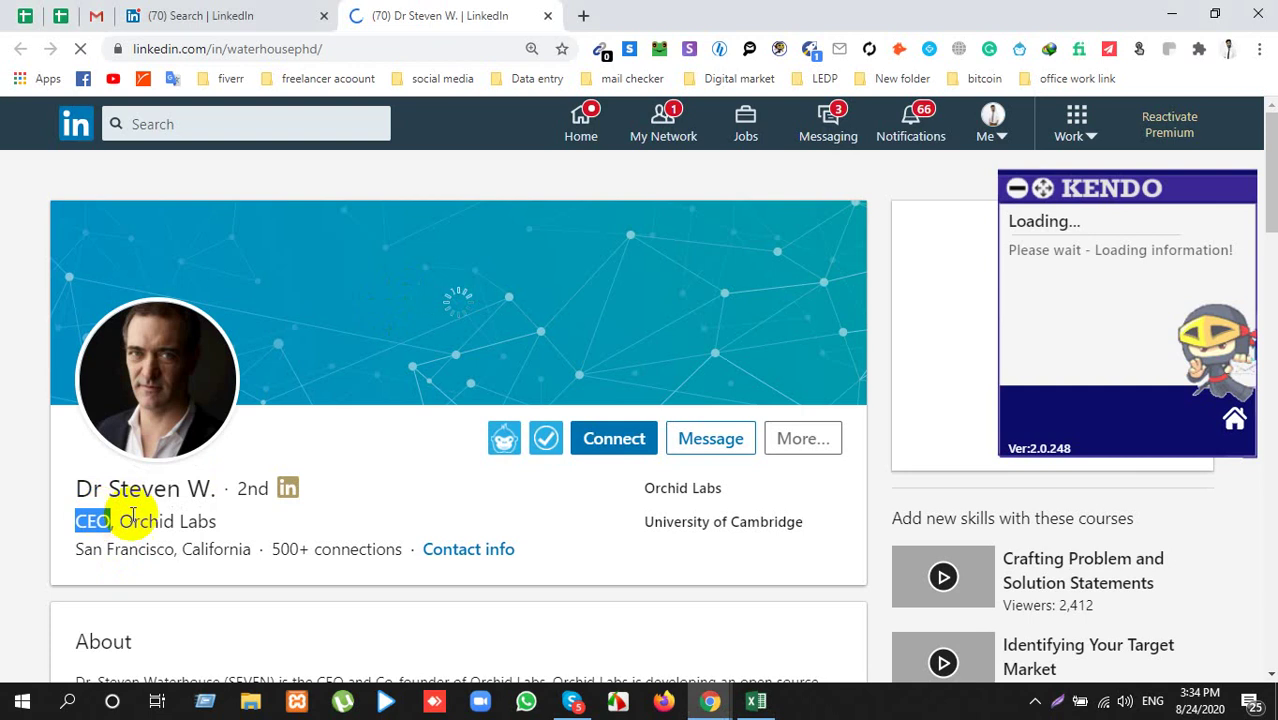
key(alt+Tab)
click(531, 246)
key(ctrl+v)
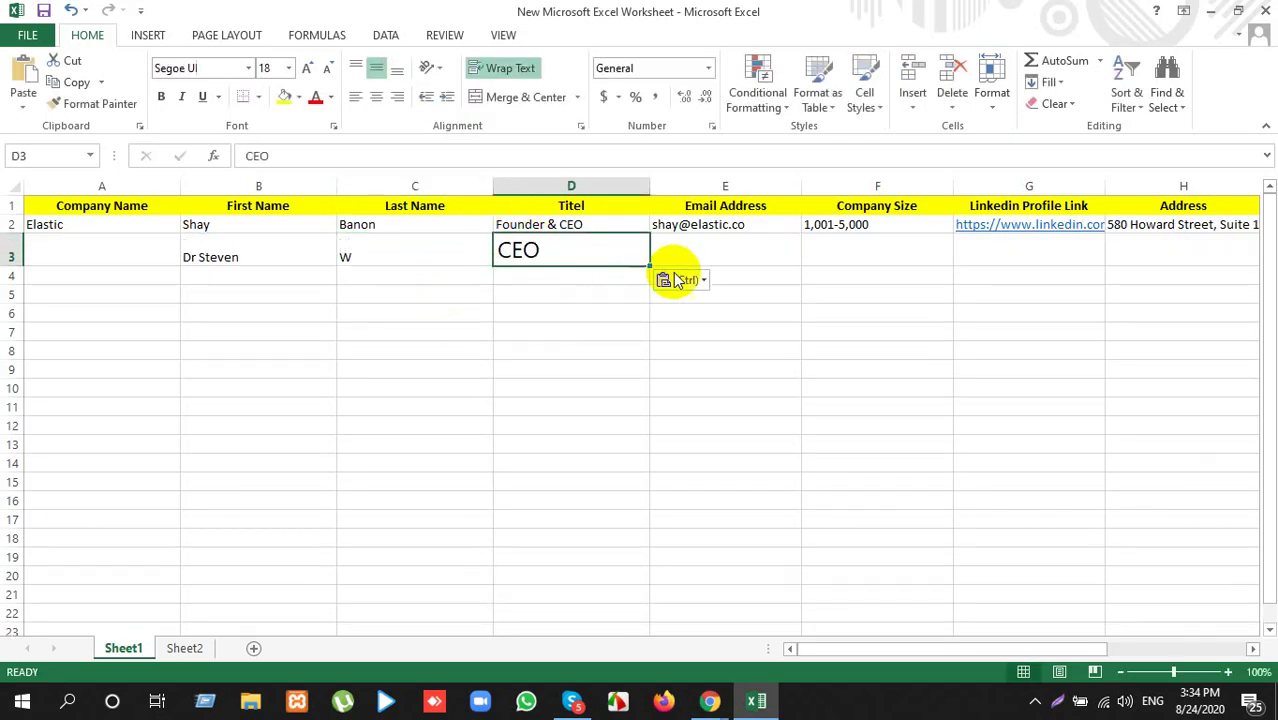
click(668, 277)
click(688, 324)
Step: Copy the company name Orchid Labs into A3 with the sheet's formatting
key(alt+Tab)
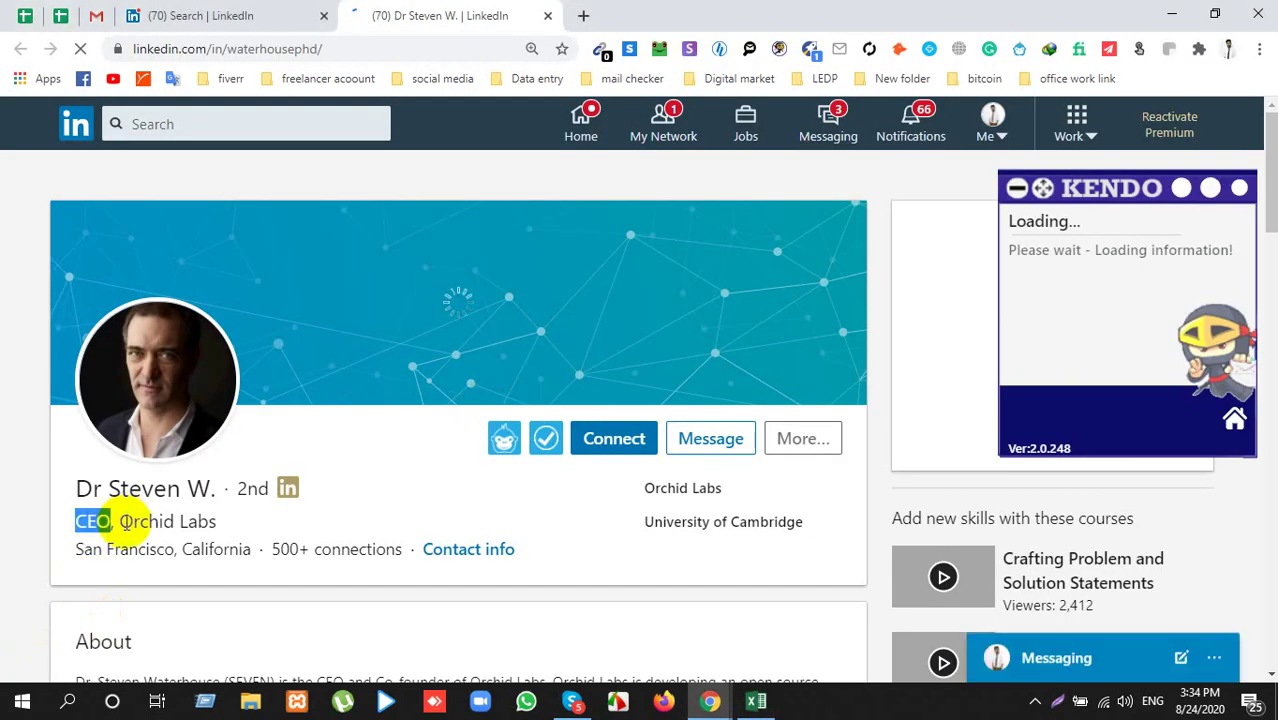
drag(122, 521, 251, 519)
key(alt+Tab)
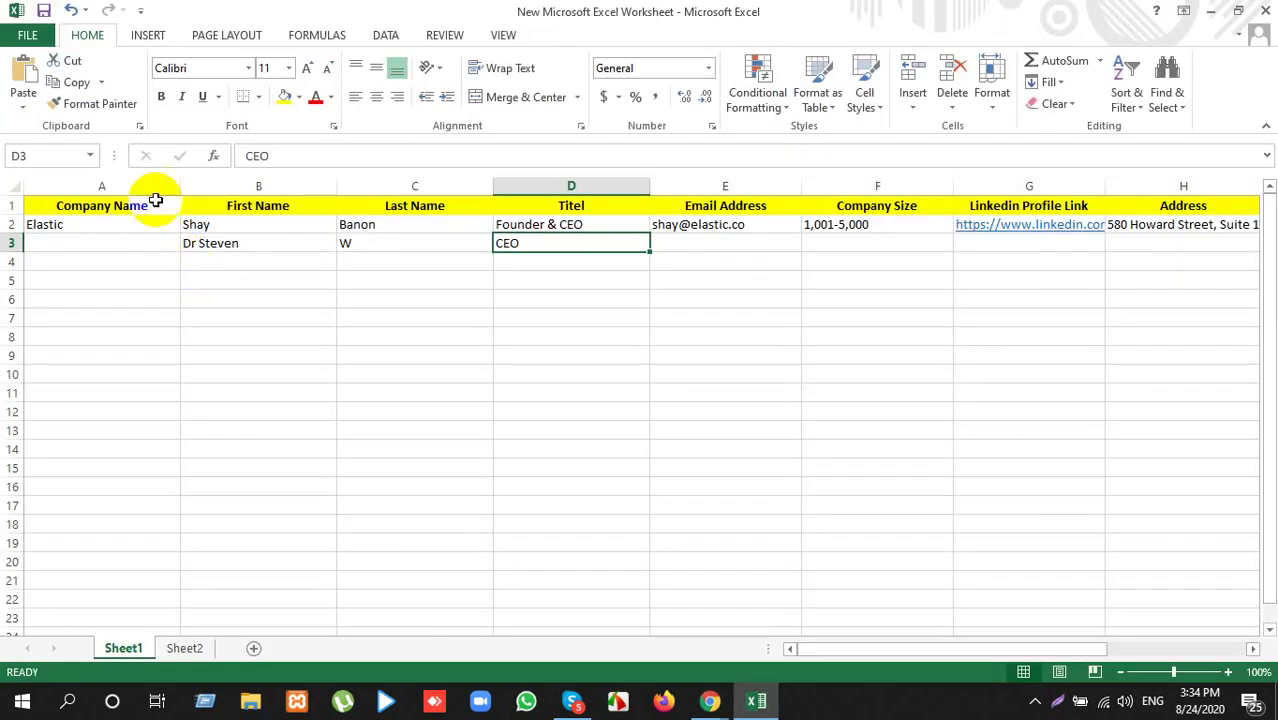
click(131, 240)
key(ctrl+v)
click(214, 280)
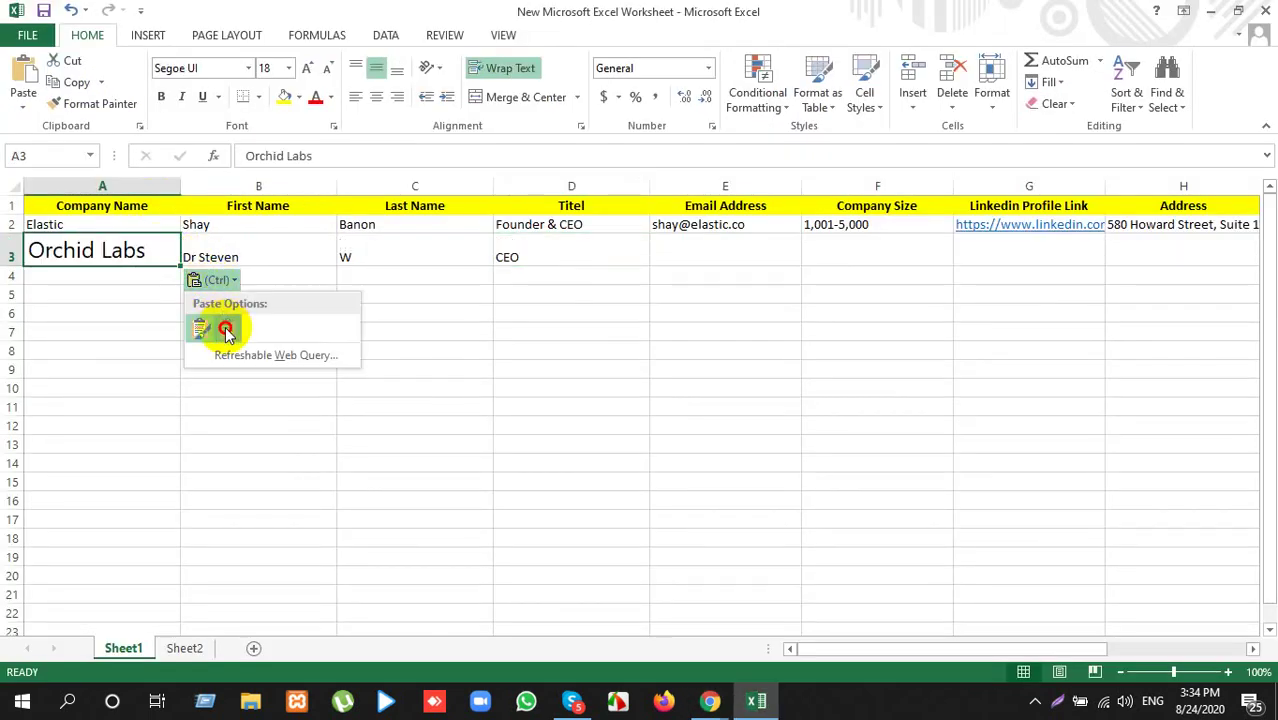
click(226, 330)
key(alt+Tab)
click(589, 14)
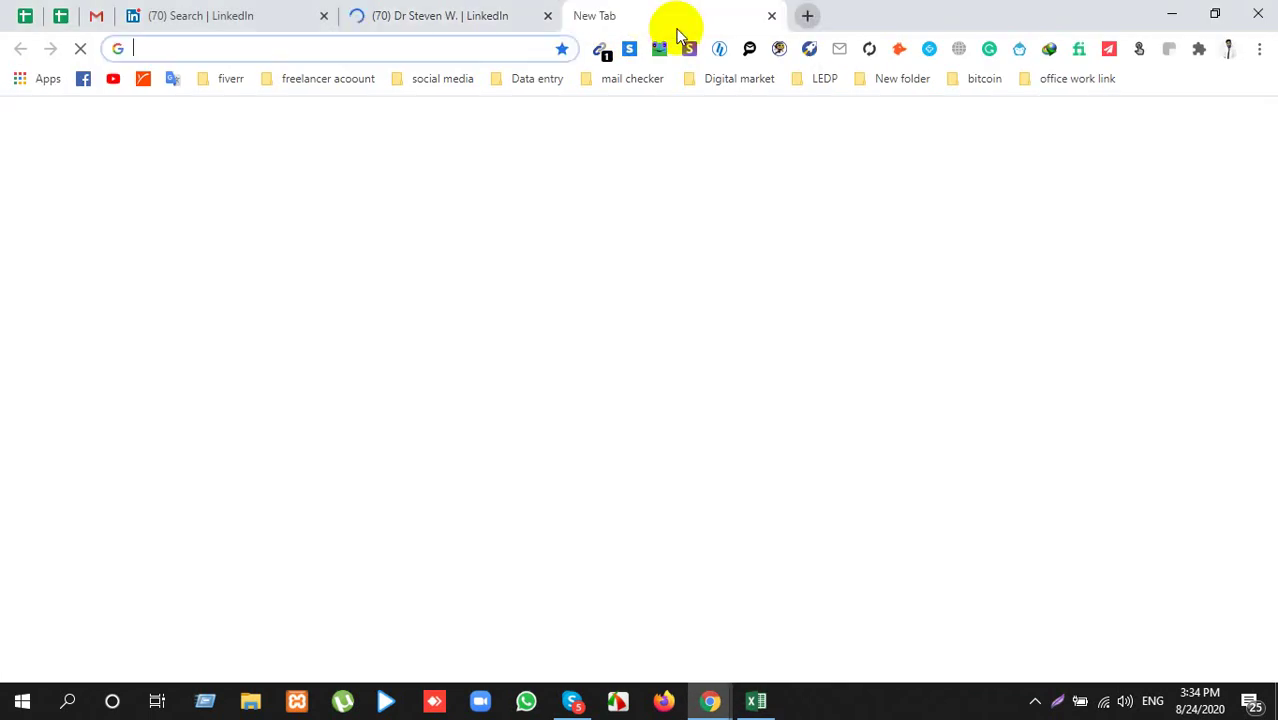
Step: Run a Google search for Orchid Labs and skim the results
key(ctrl+v)
key(Return)
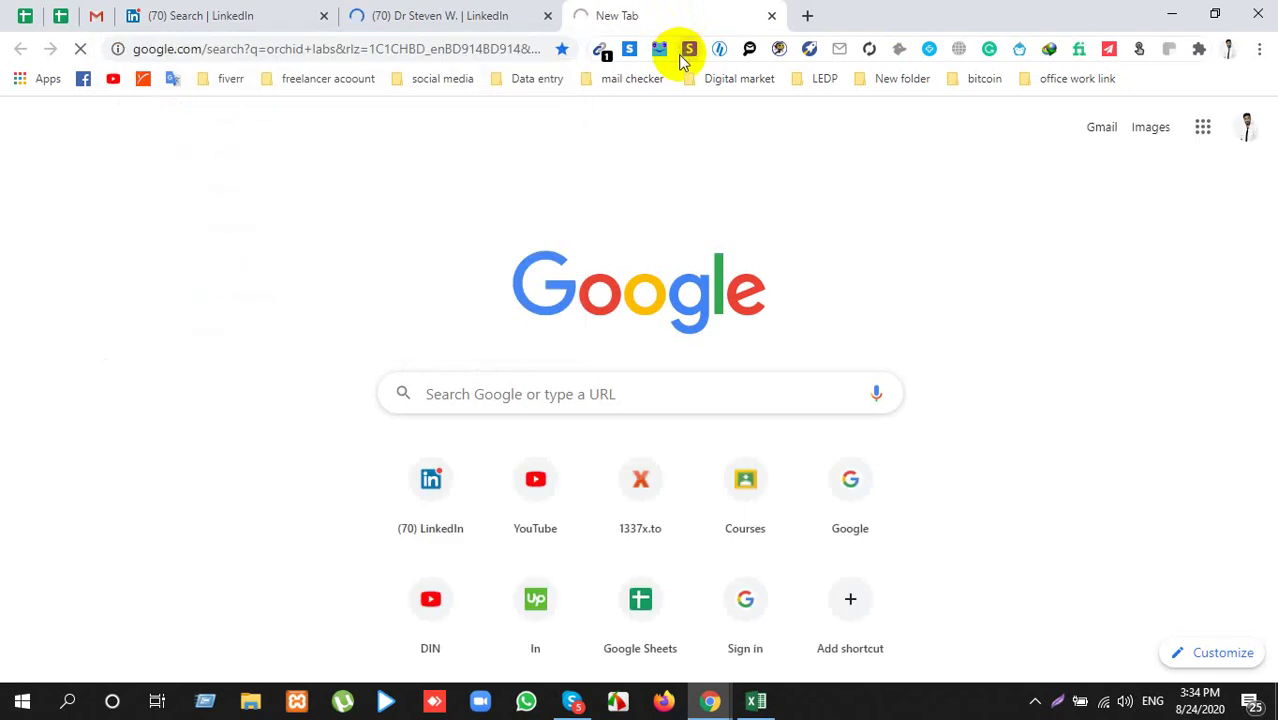
scroll(445, 288, down, 2)
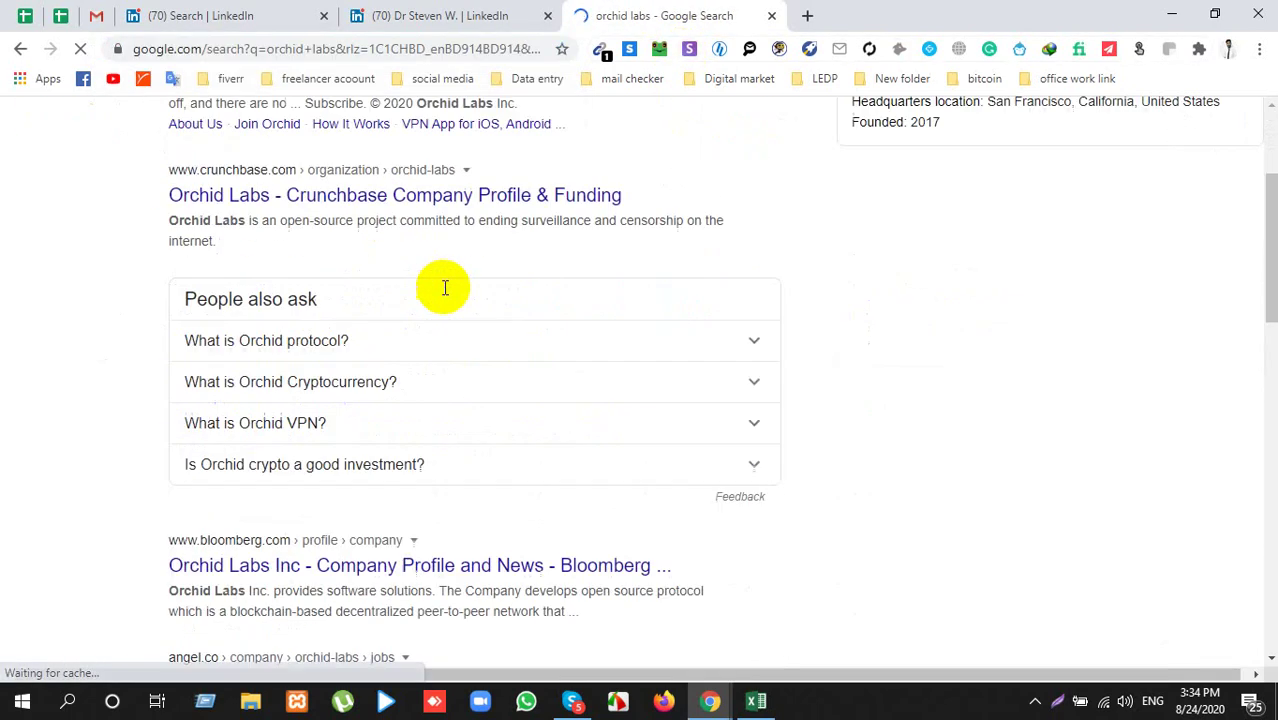
scroll(445, 288, down, 1)
scroll(471, 251, up, 3)
Step: From the CEO's Experience section, open the Orchid Labs company page
click(470, 14)
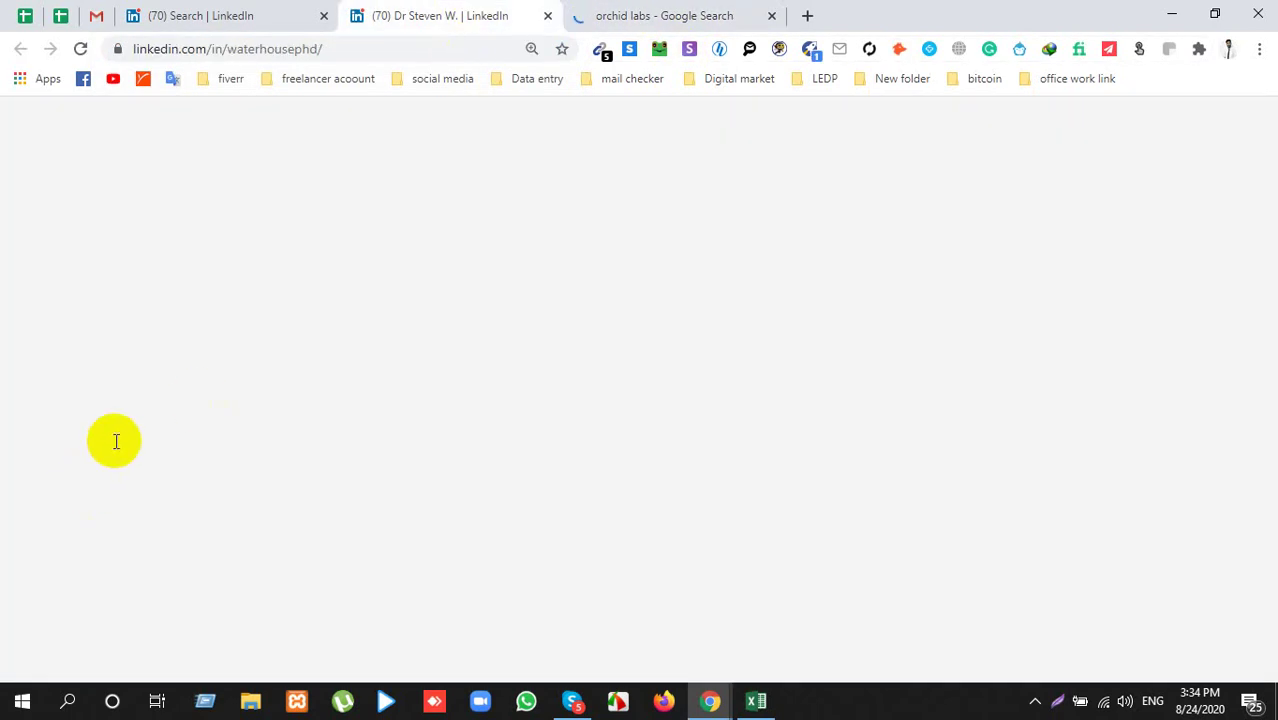
scroll(116, 441, down, 10)
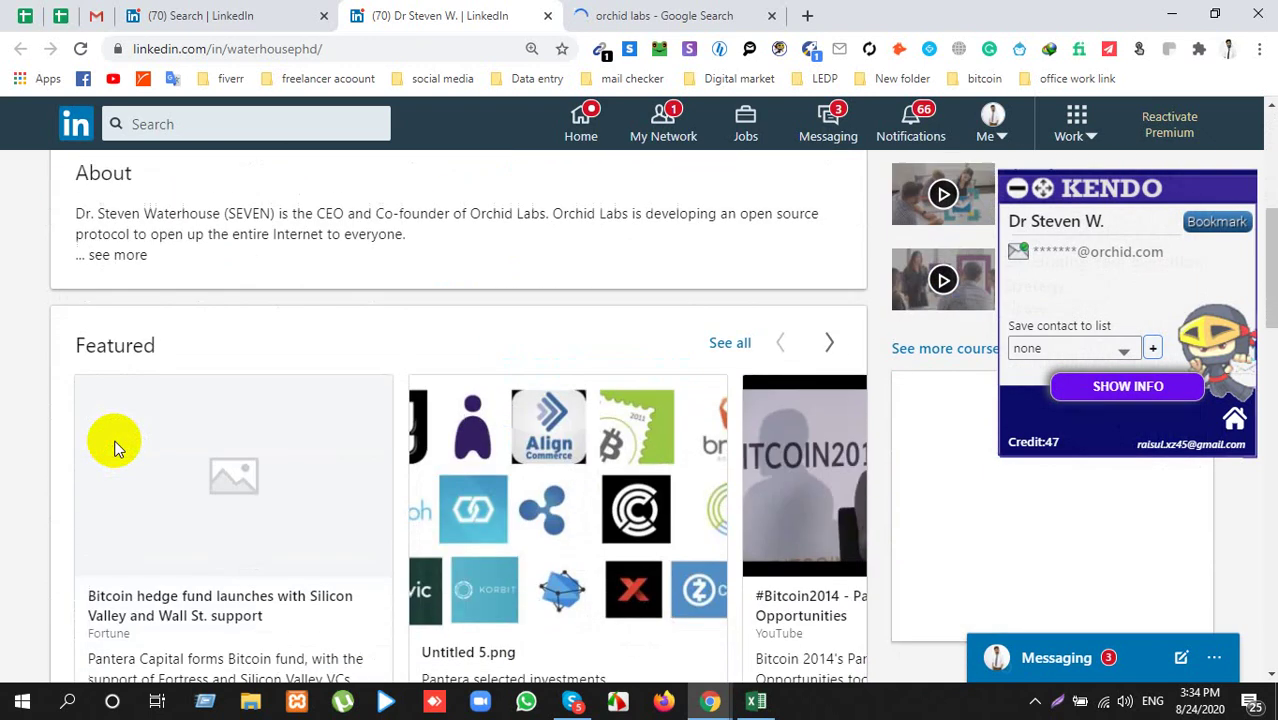
scroll(116, 448, down, 2)
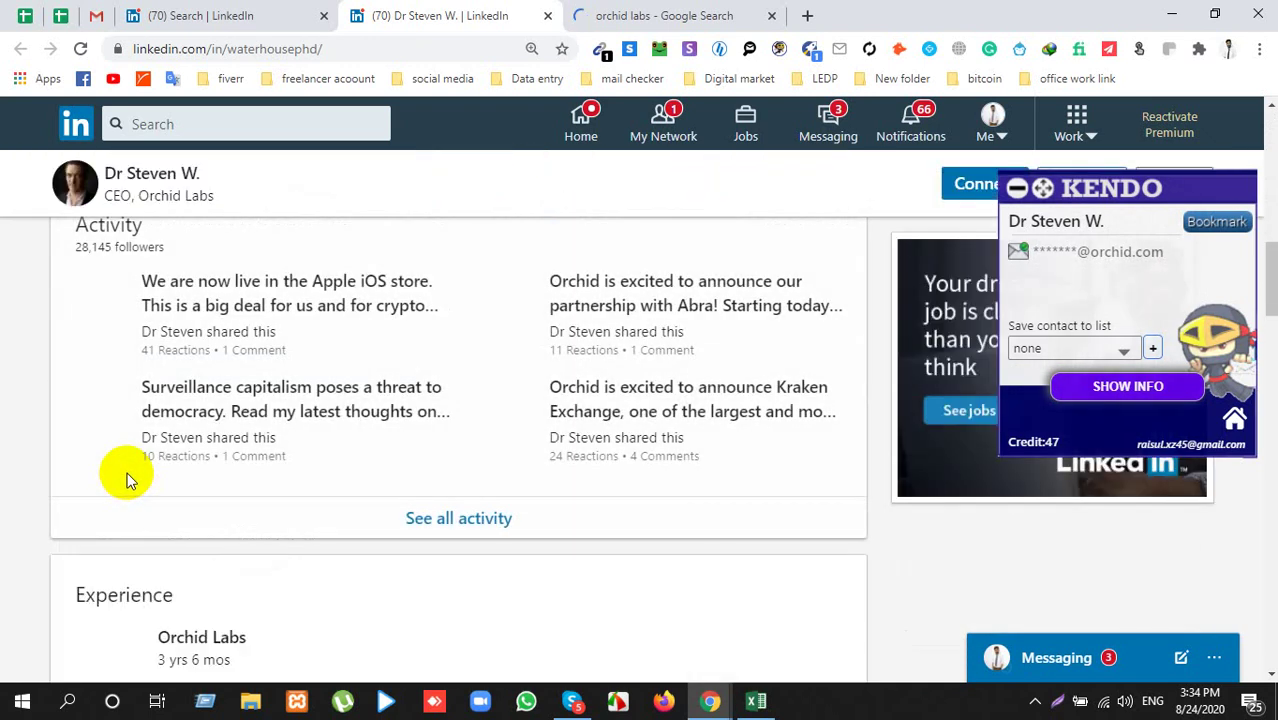
scroll(125, 485, down, 3)
click(116, 397)
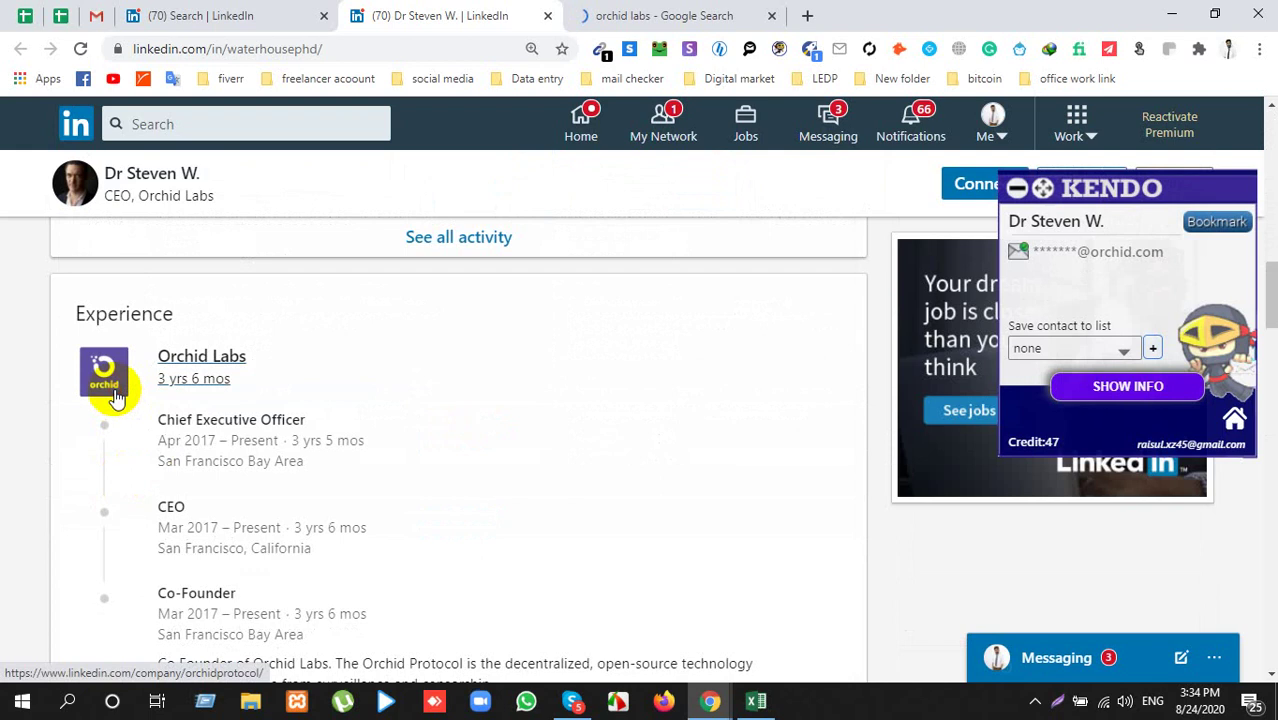
click(650, 14)
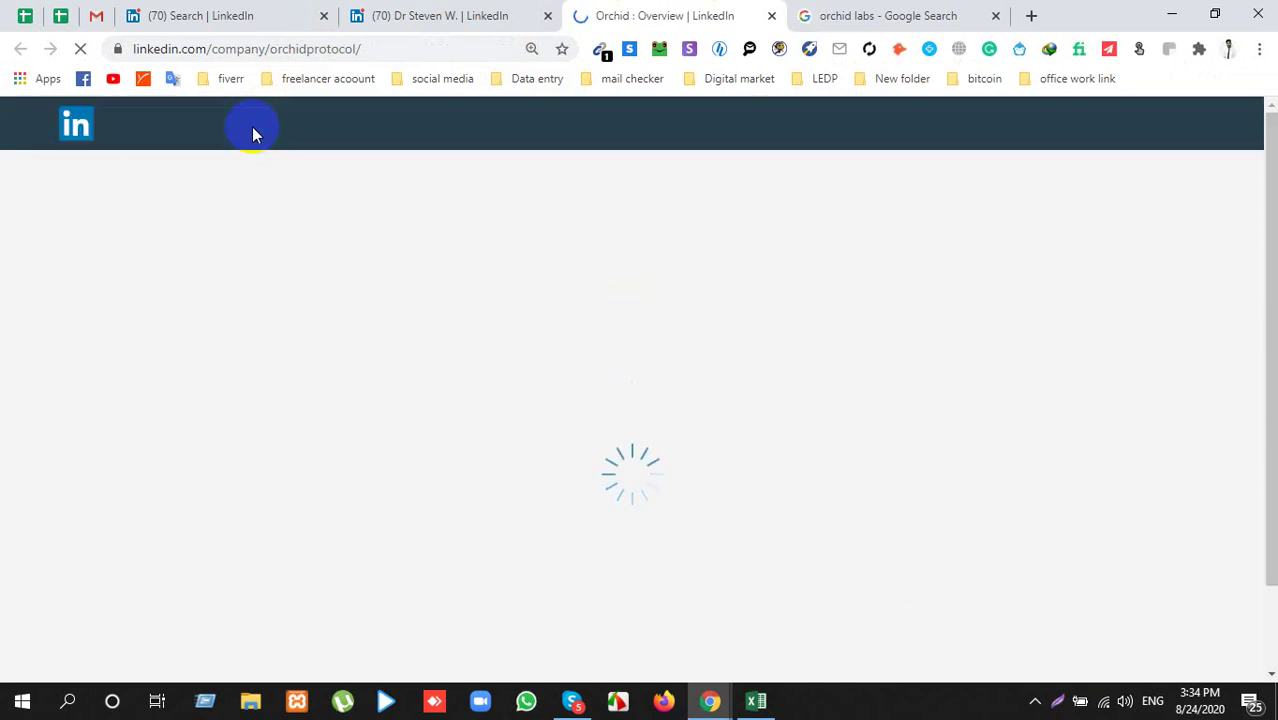
scroll(228, 437, down, 4)
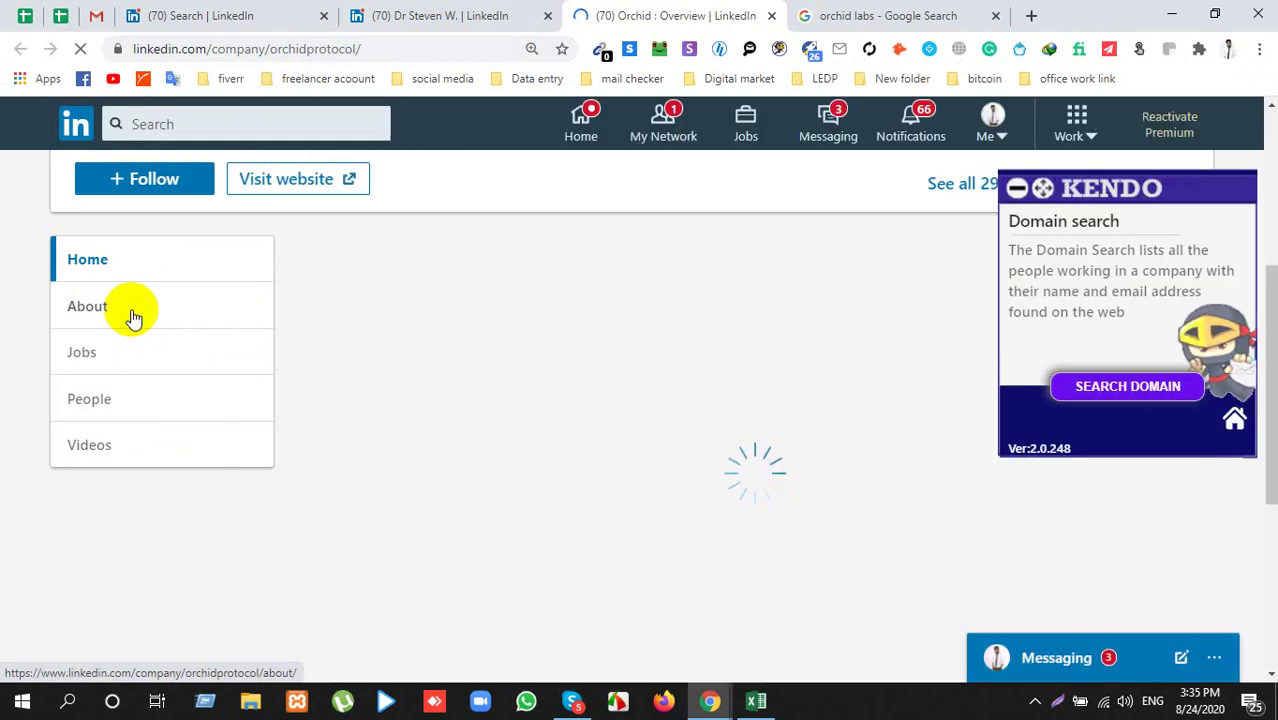
Step: Copy the company size 11-50 from Orchid Labs' About details into cell F3
click(133, 316)
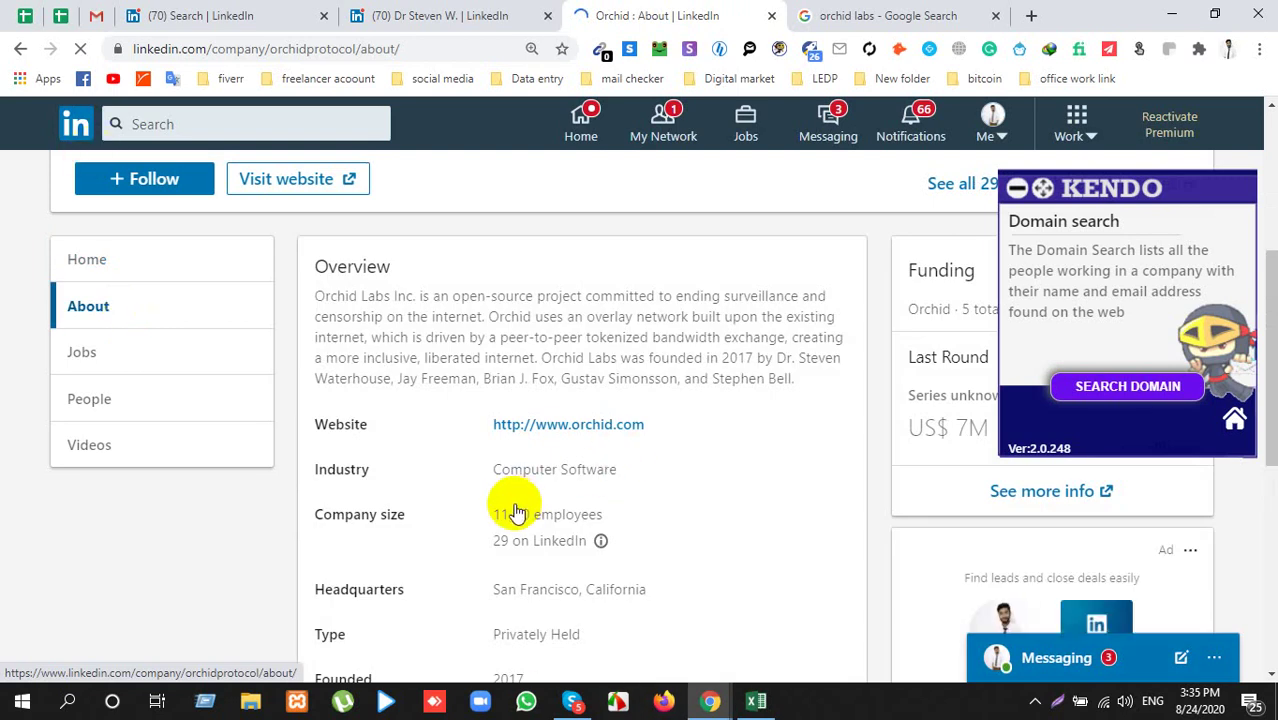
drag(494, 515, 533, 514)
key(ctrl+c)
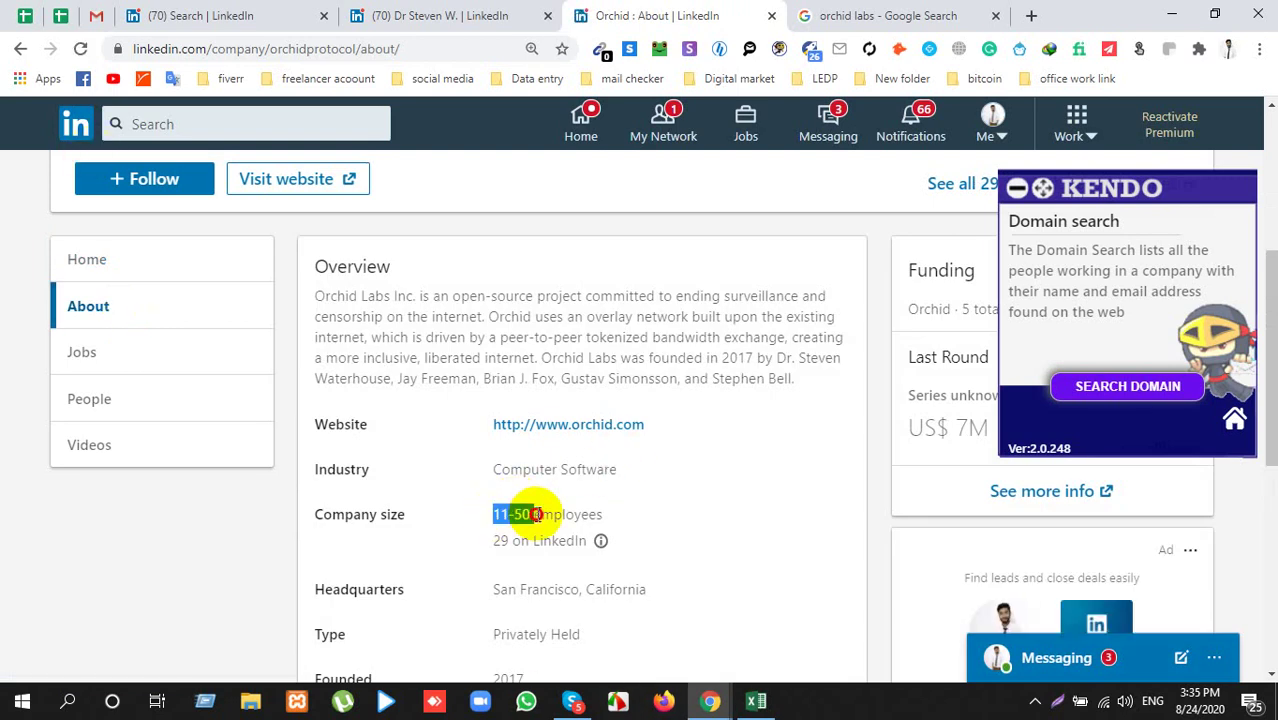
key(alt+Tab)
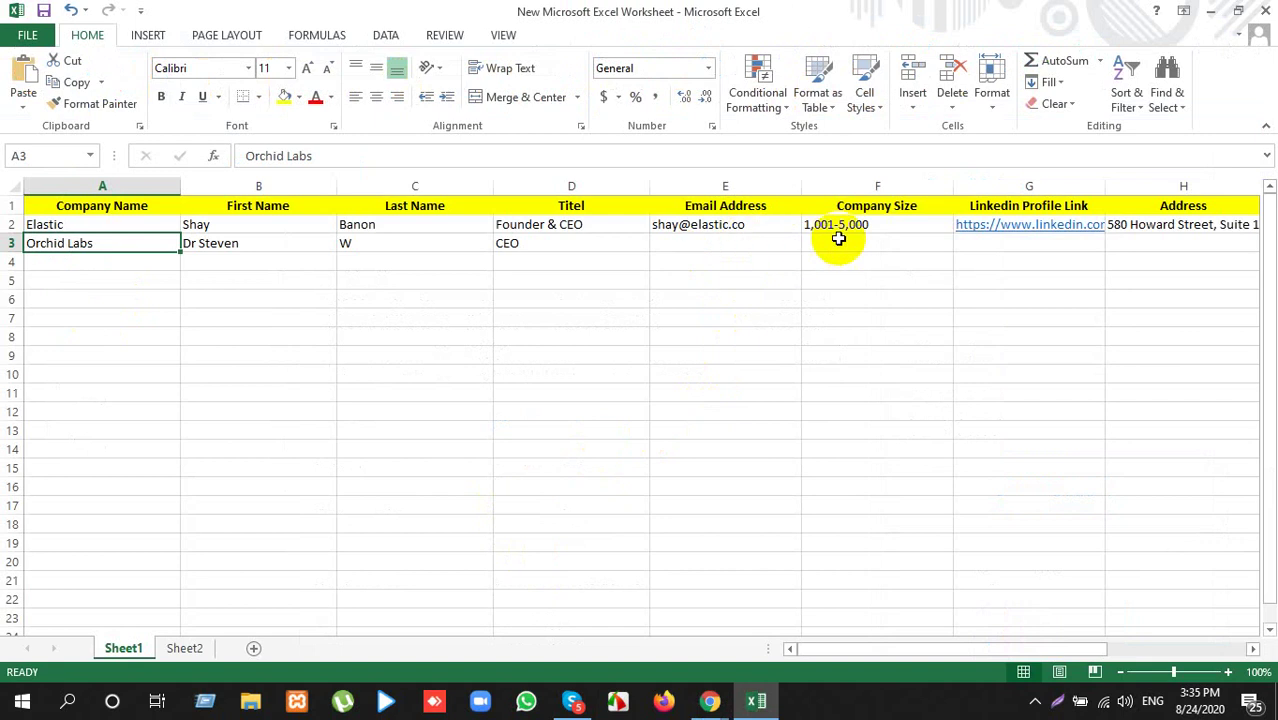
click(842, 243)
key(ctrl+v)
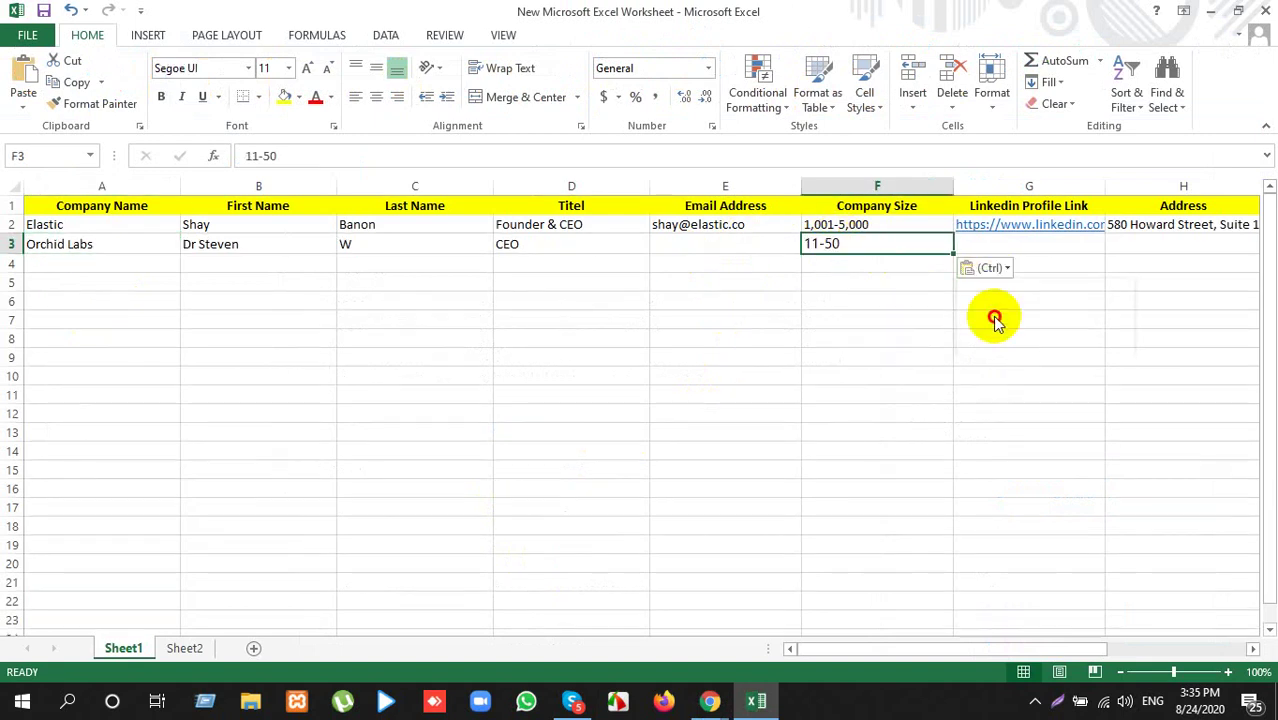
Step: Select the CEO's LinkedIn profile address and check the existing LinkedIn link cell in the sheet
key(alt+Tab)
click(440, 18)
click(345, 49)
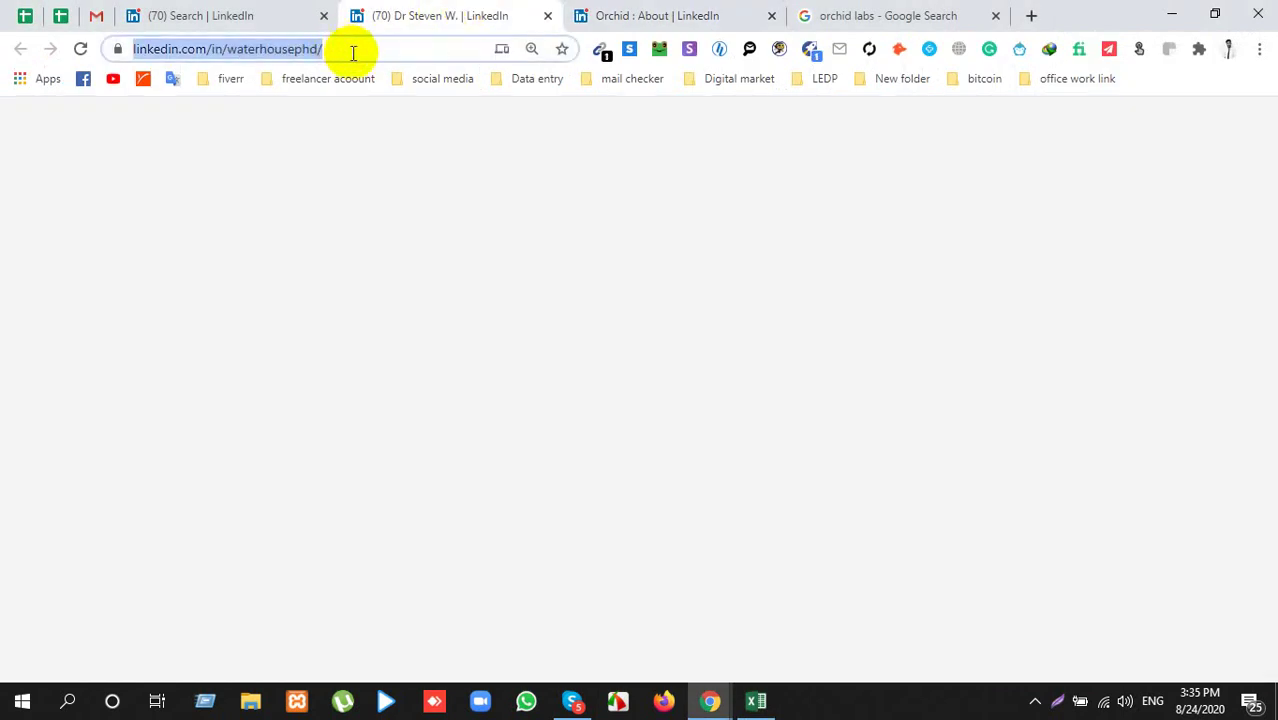
key(alt+Tab)
click(1075, 228)
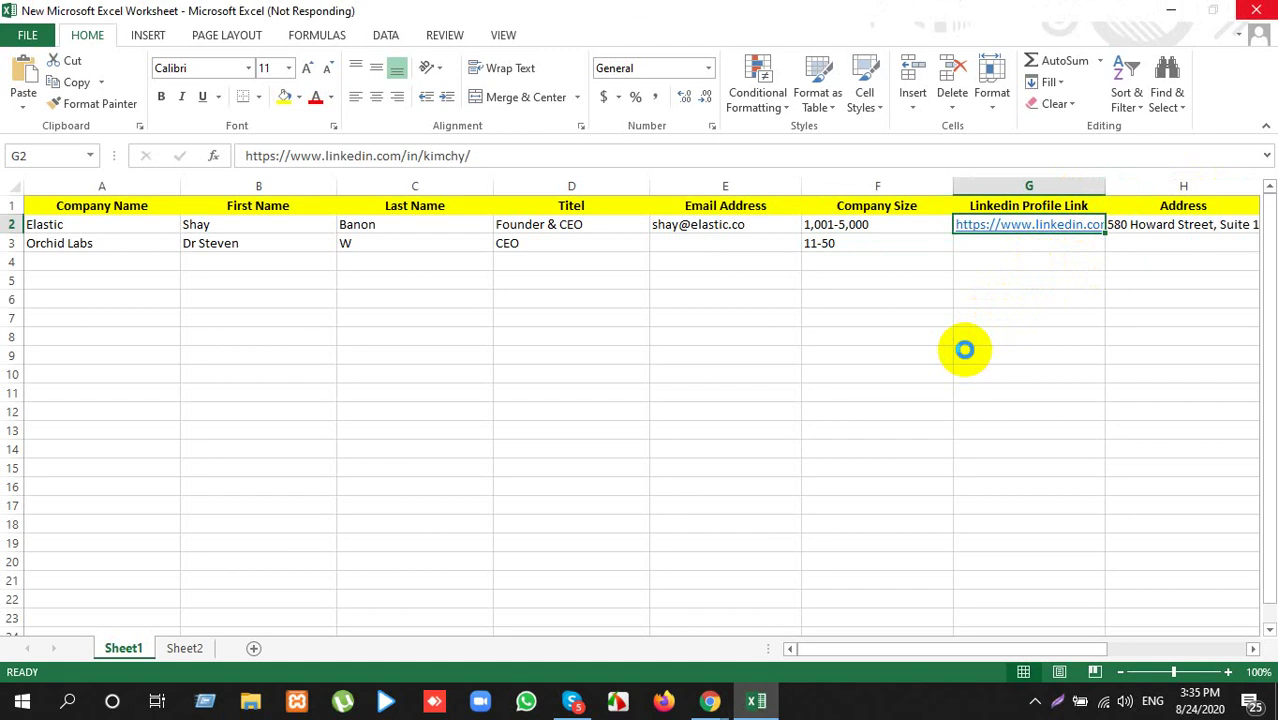
mouse_move(712, 703)
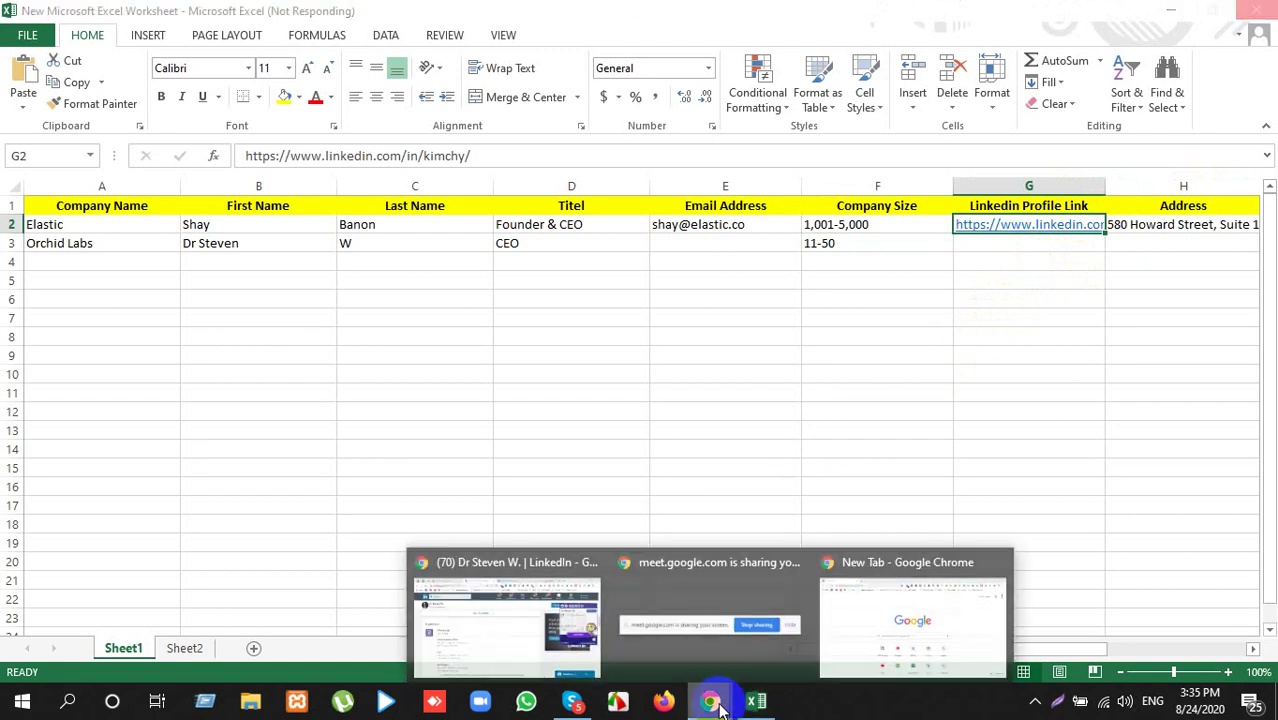
click(502, 612)
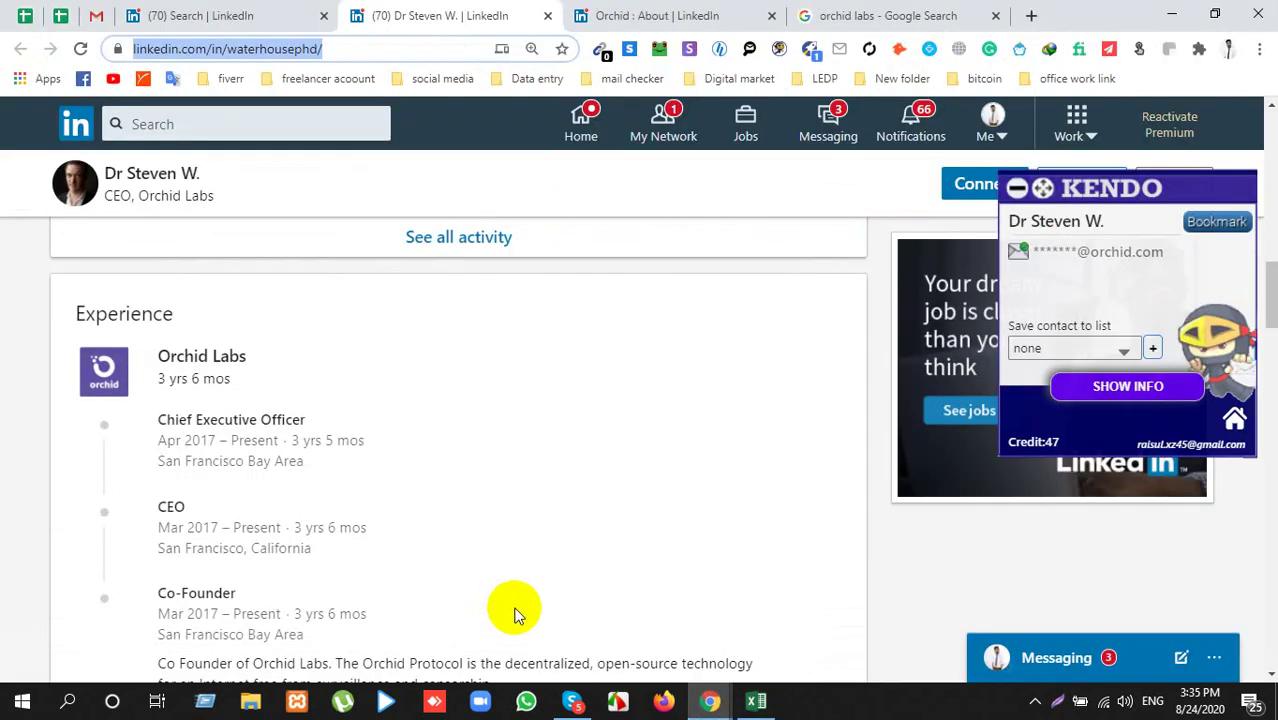
click(756, 701)
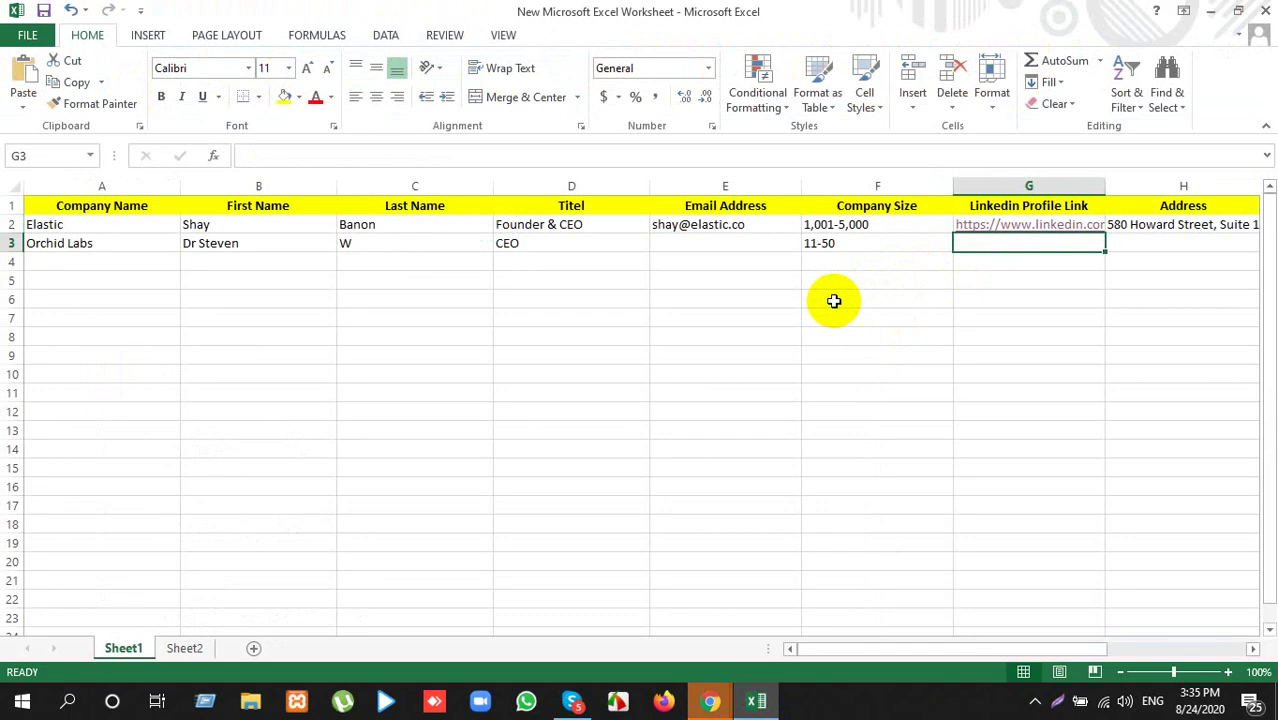
Step: Paste the CEO's profile URL into G3 and open the sheet's LinkedIn link in the browser
key(alt+Tab)
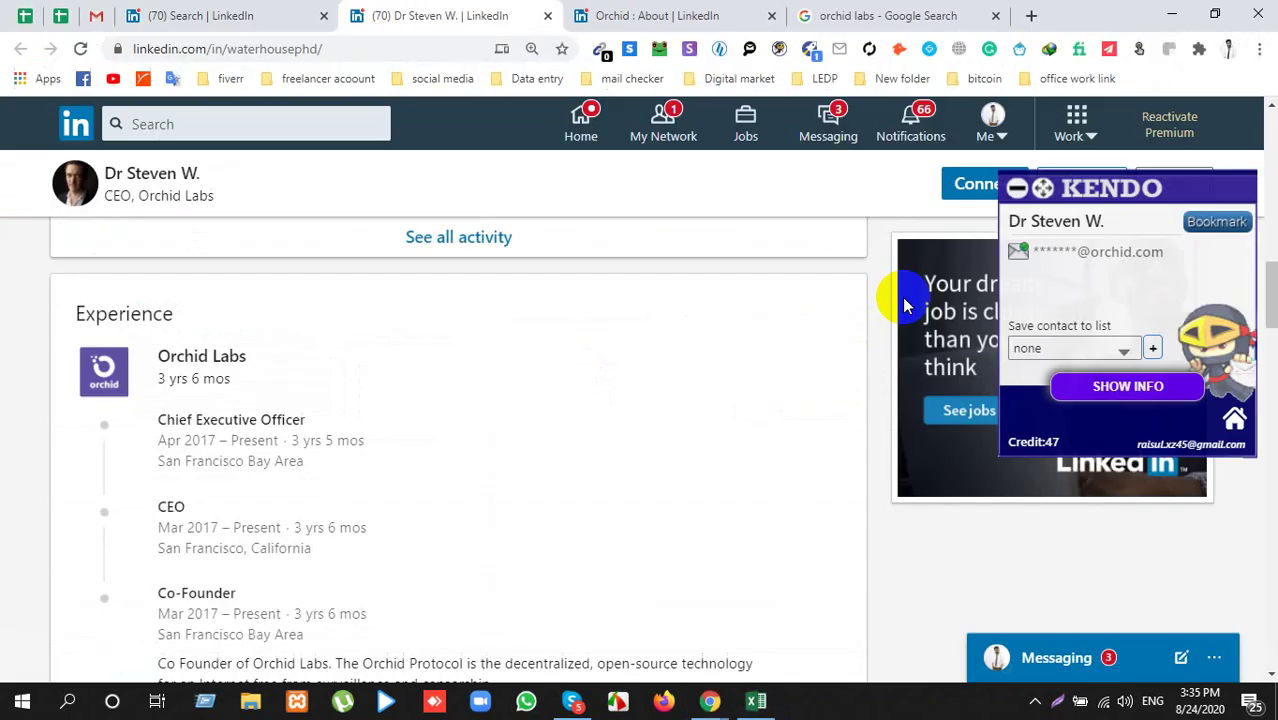
click(335, 48)
key(alt+Tab)
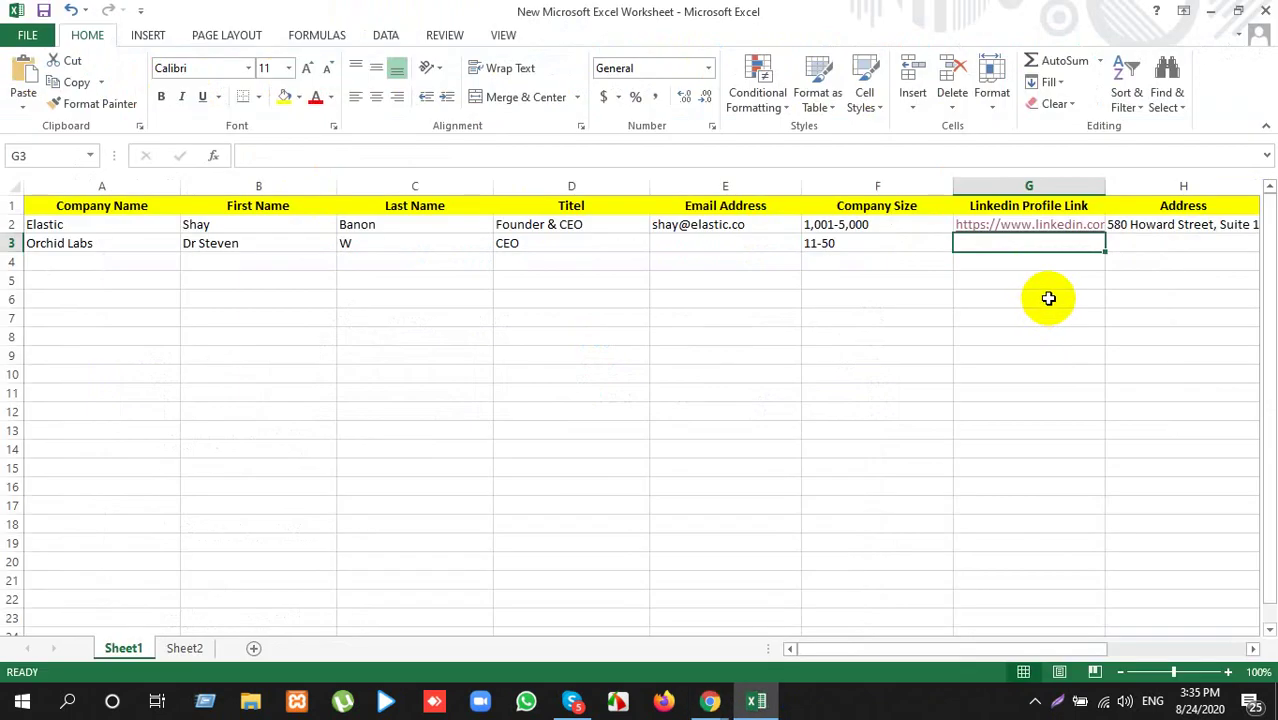
drag(1027, 251, 1035, 296)
click(1025, 243)
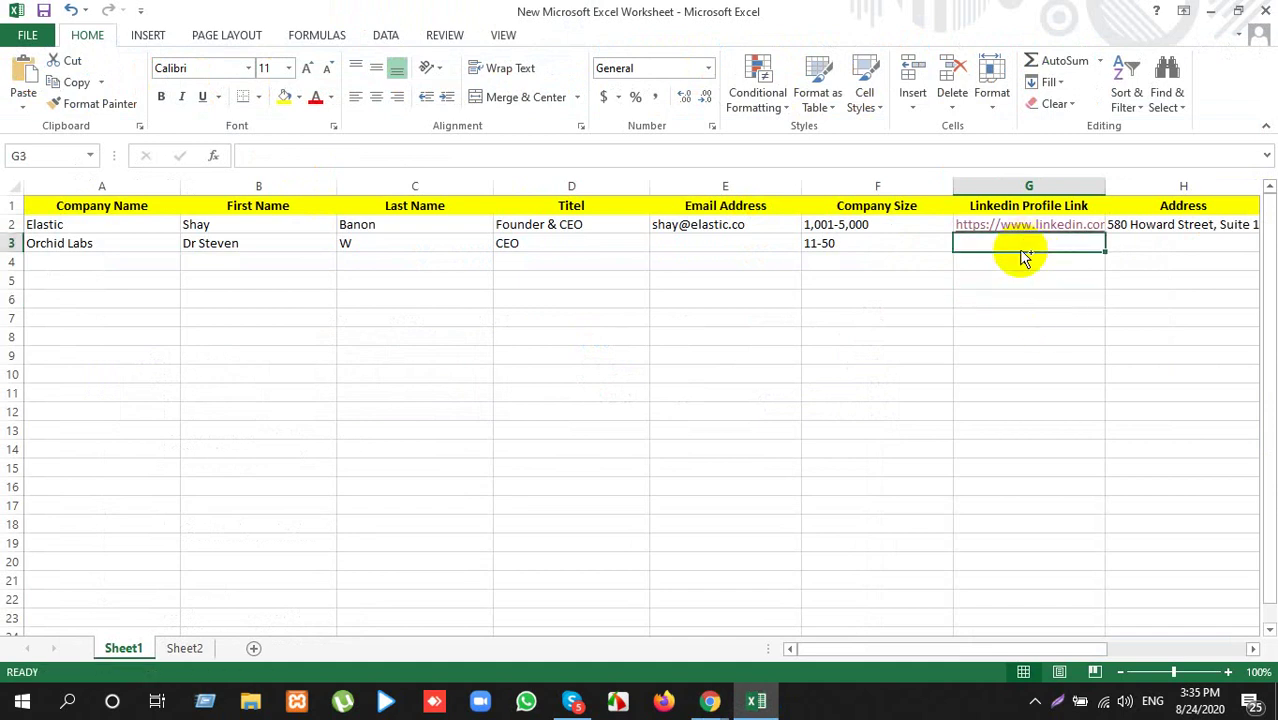
text(https://www.linkedin.com/in/waterhousesteven/)
click(1128, 248)
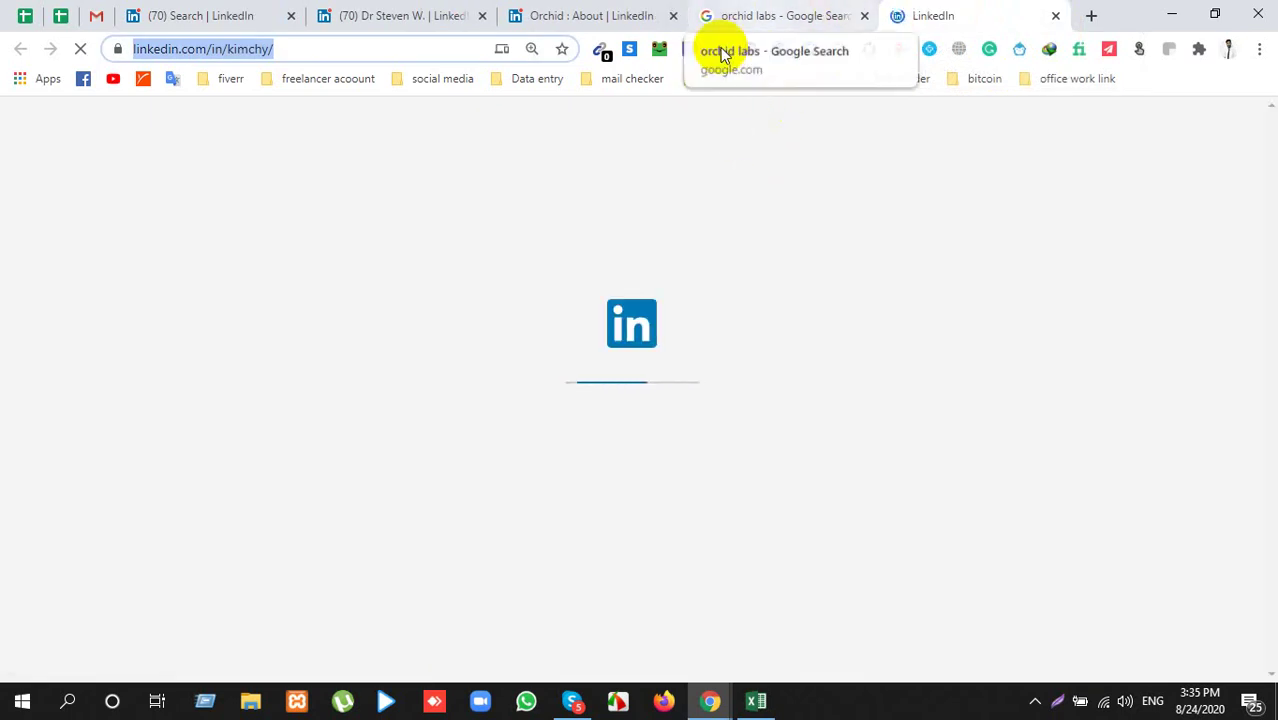
Step: Close the extra LinkedIn profile tab, open Orchid's website from its About page, and return to the CEO's profile
click(627, 16)
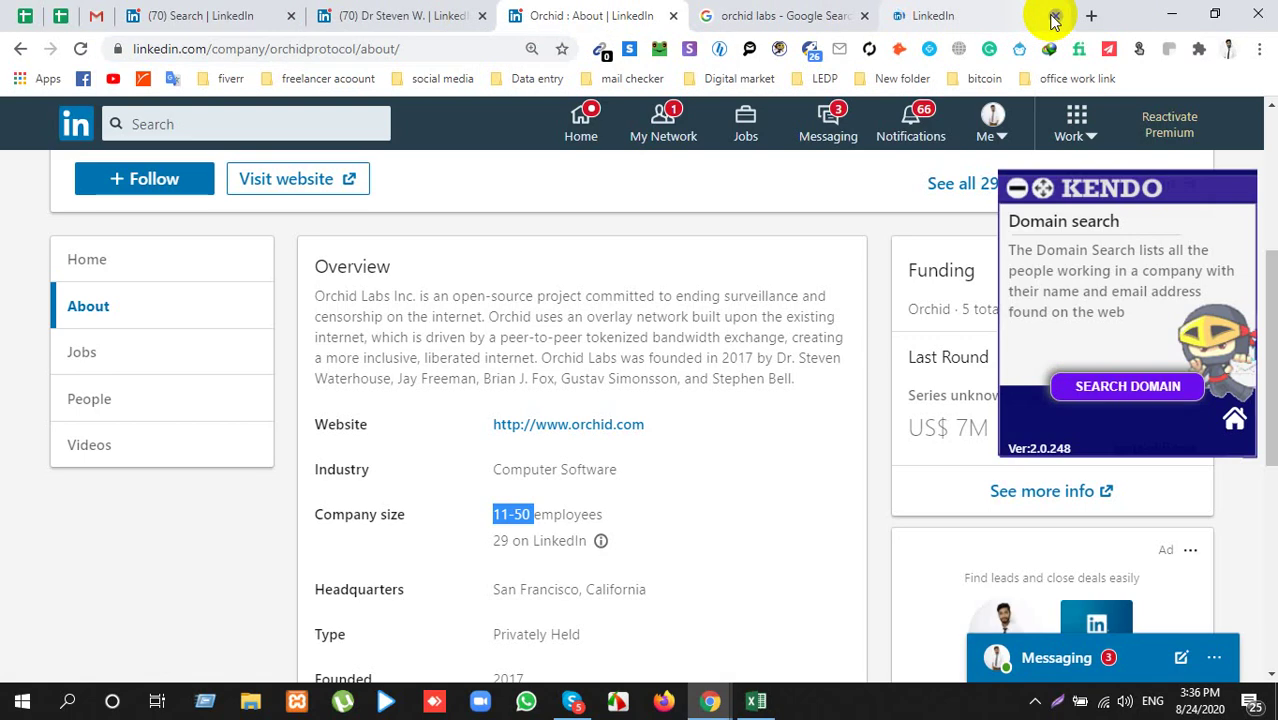
click(1054, 17)
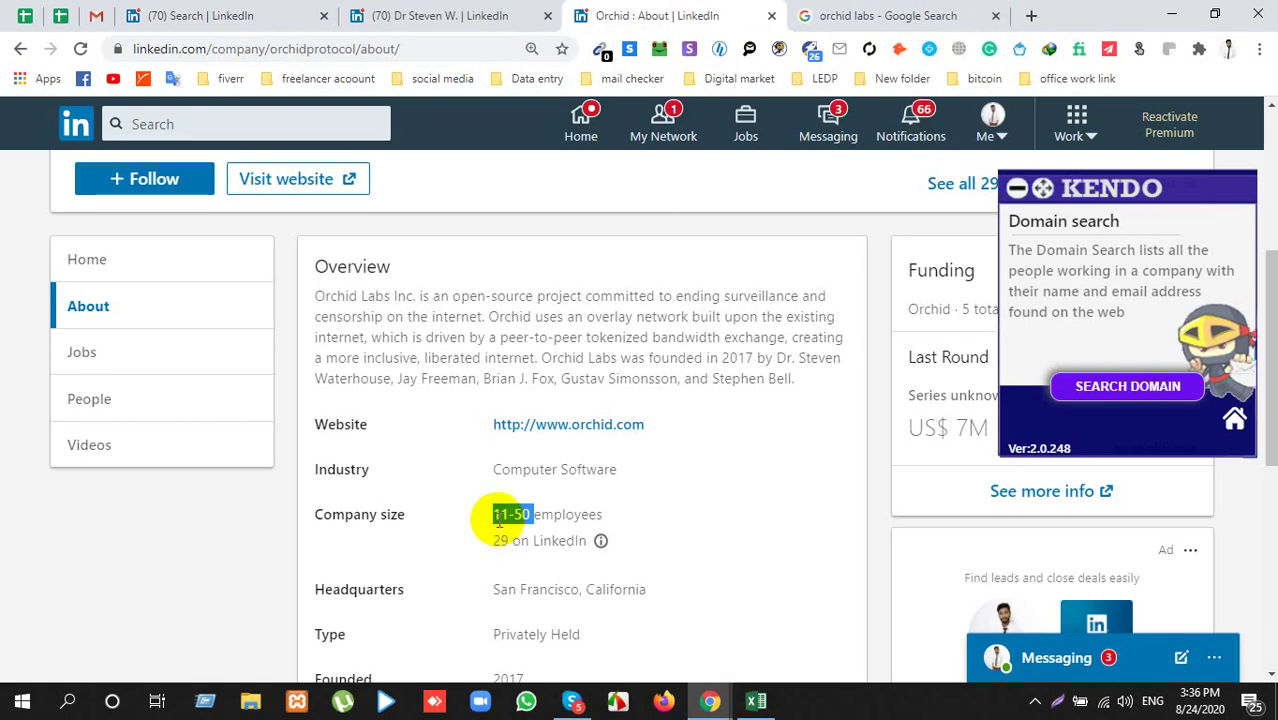
scroll(361, 330, up, 4)
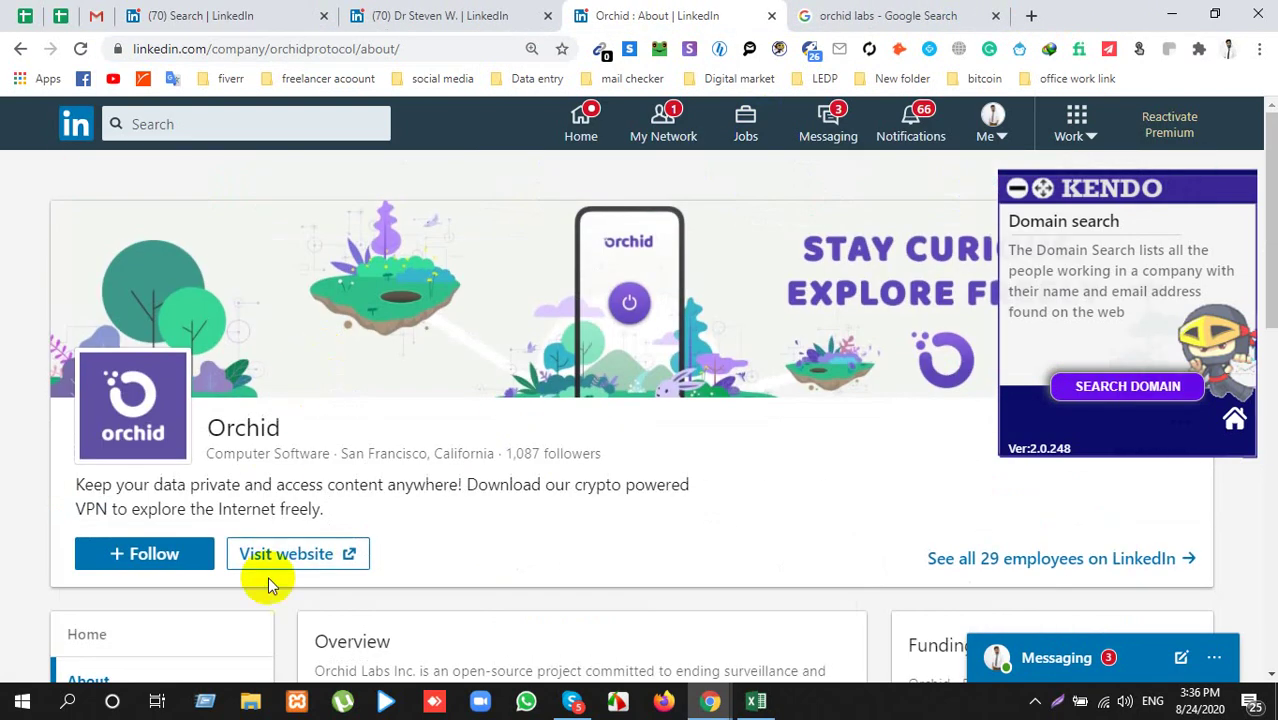
click(318, 553)
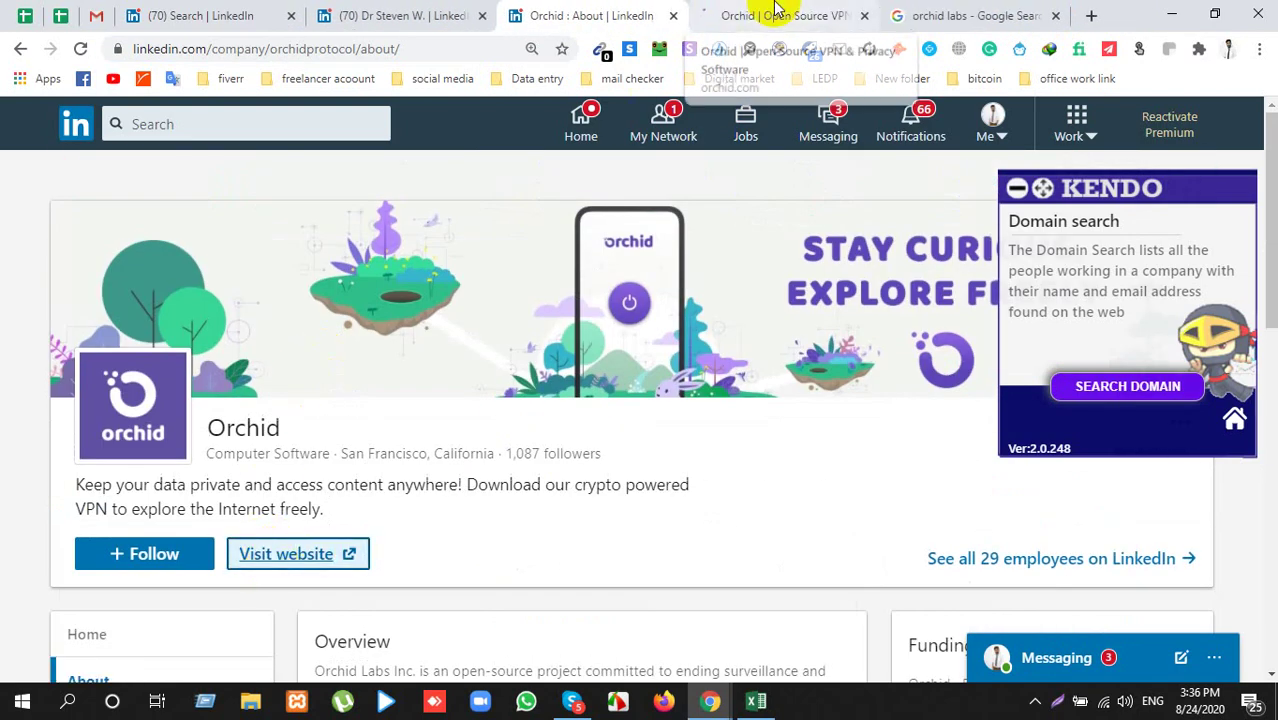
click(358, 12)
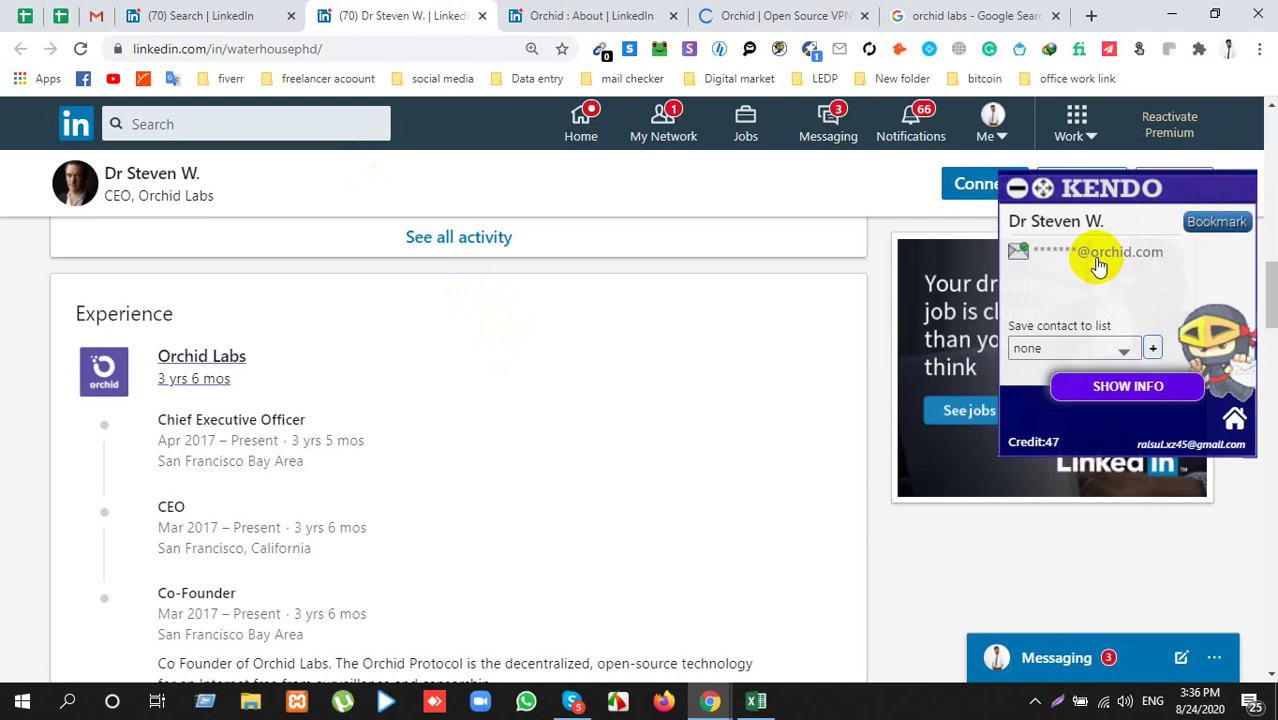
Step: Use SHOW INFO in the Kendo panel to reveal the CEO's work email, then copy it
click(1125, 394)
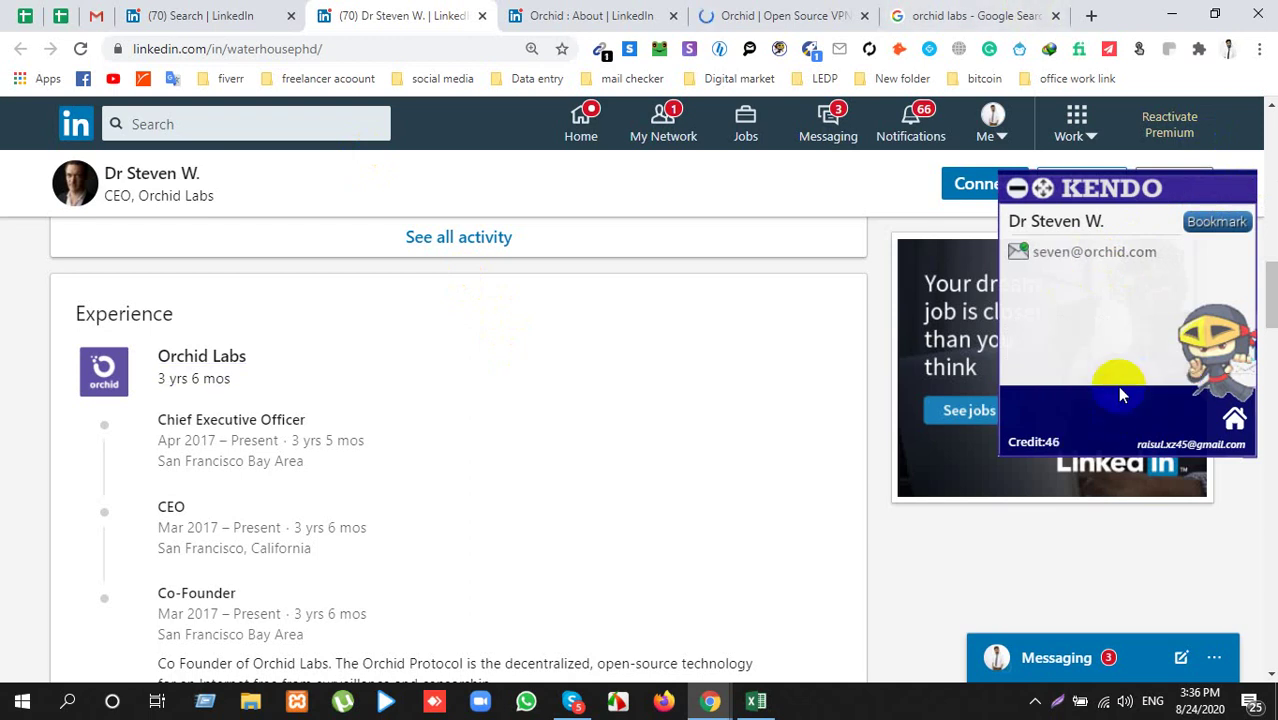
click(1095, 262)
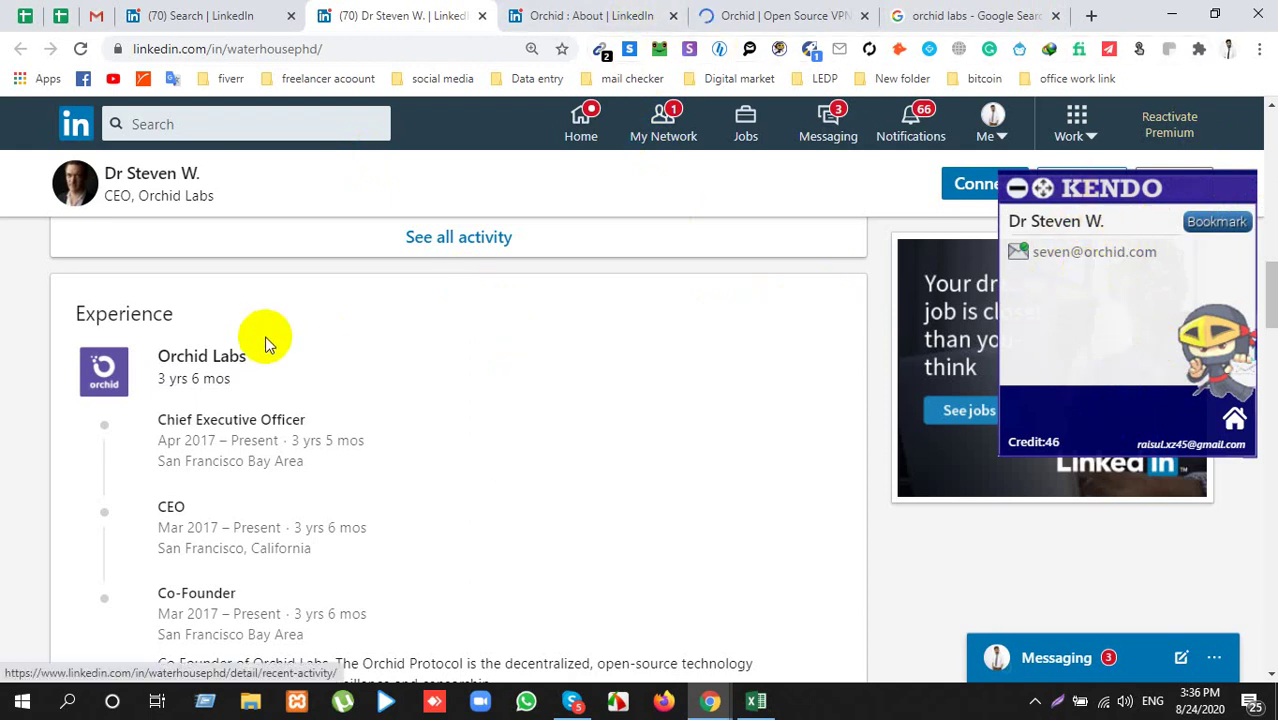
Step: Paste the CEO's copied work email into cell E3 and choose its paste formatting
key(alt+Tab)
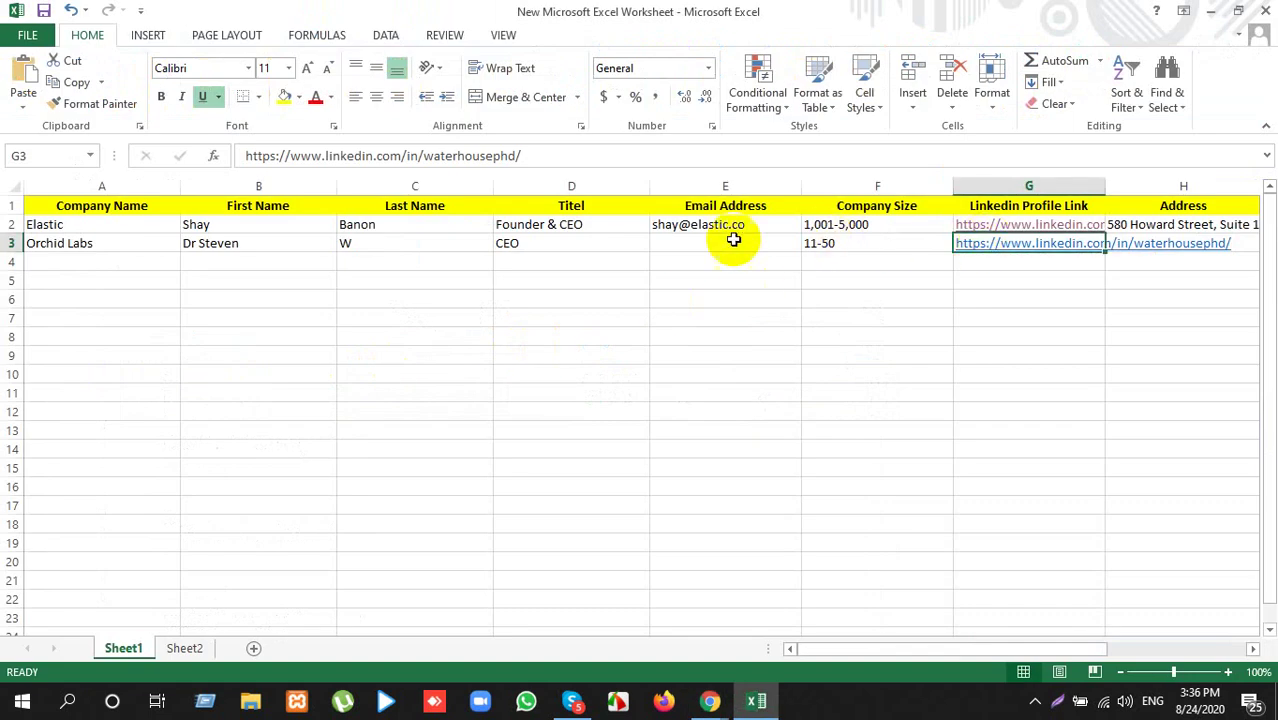
click(687, 246)
key(ctrl+v)
click(824, 265)
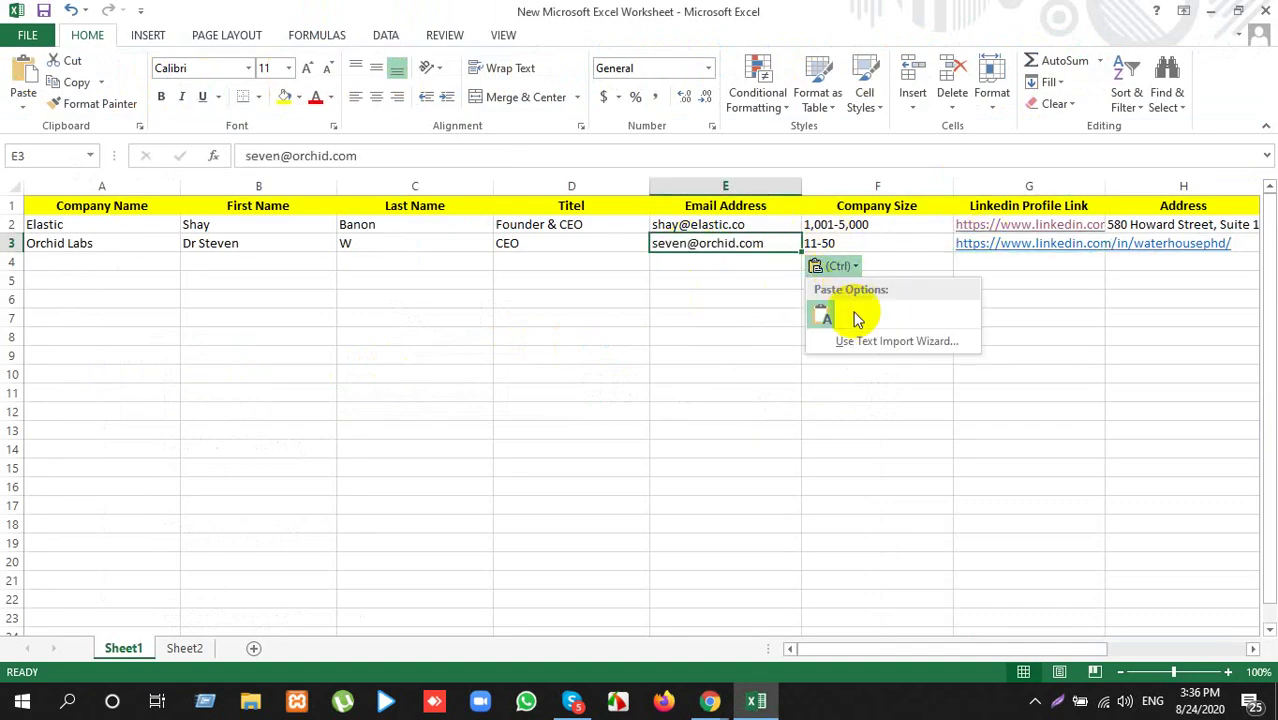
click(725, 334)
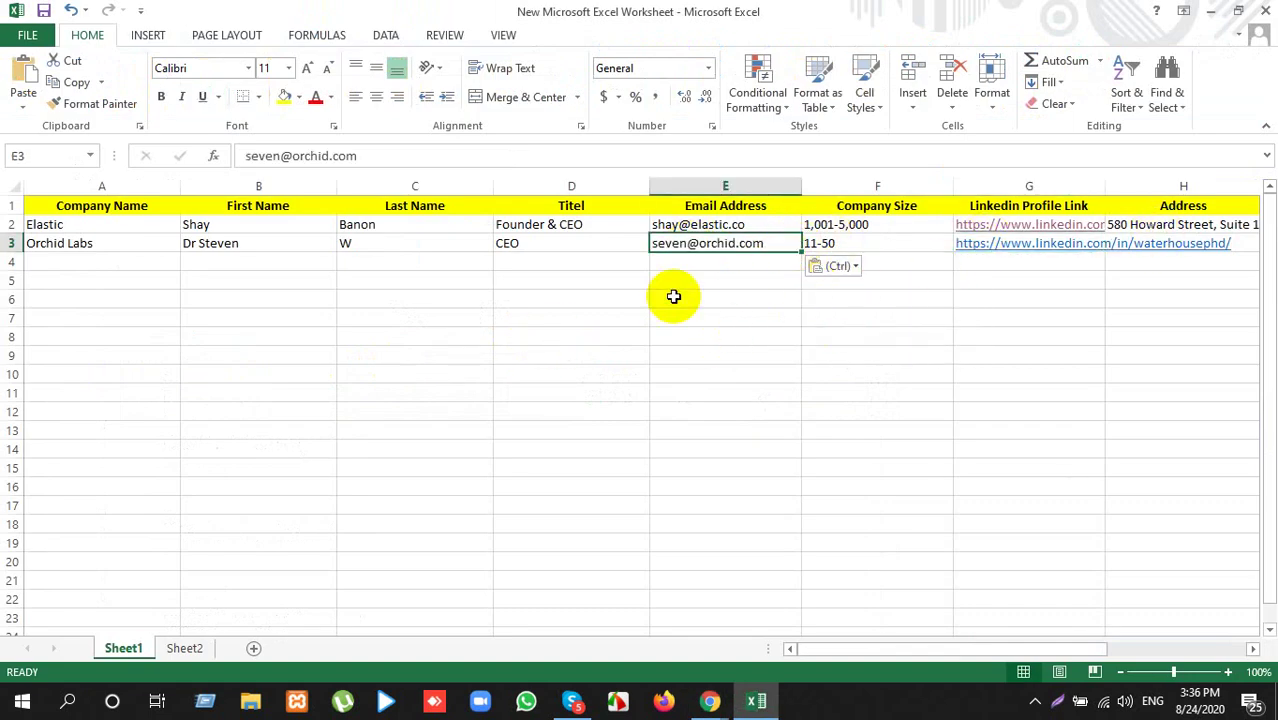
key(alt+Tab)
click(733, 13)
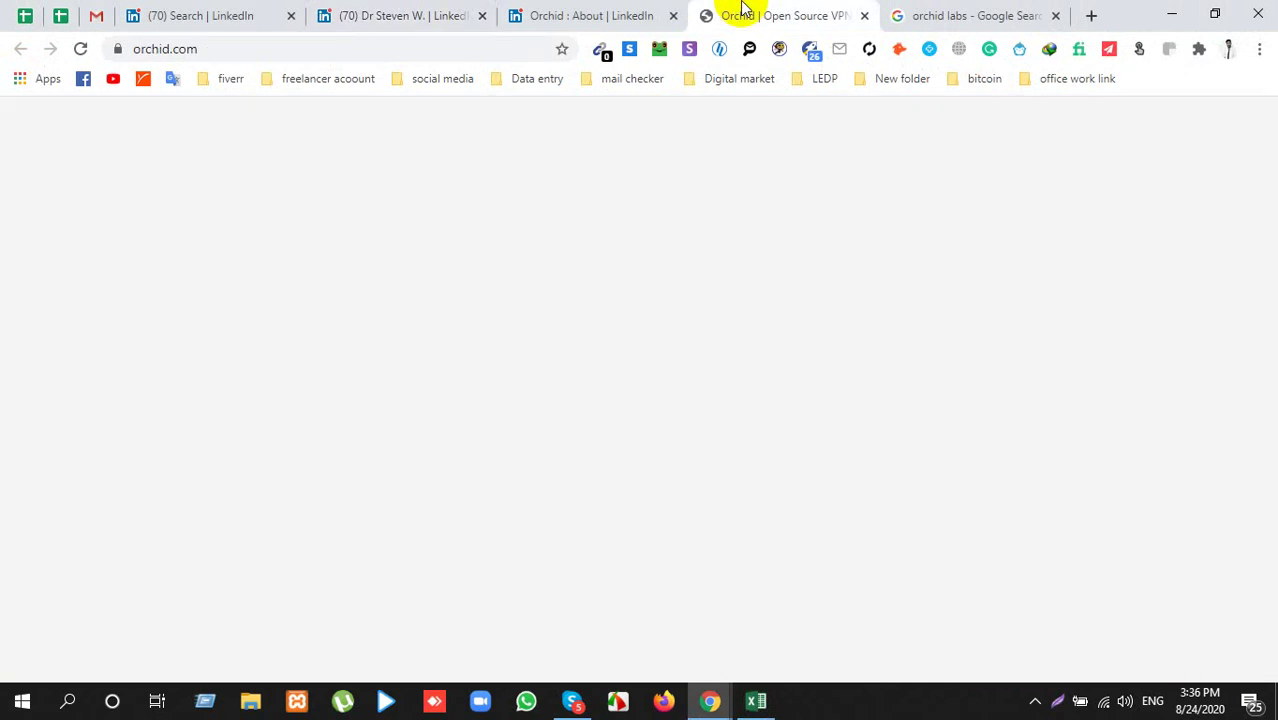
click(276, 52)
key(alt+Tab)
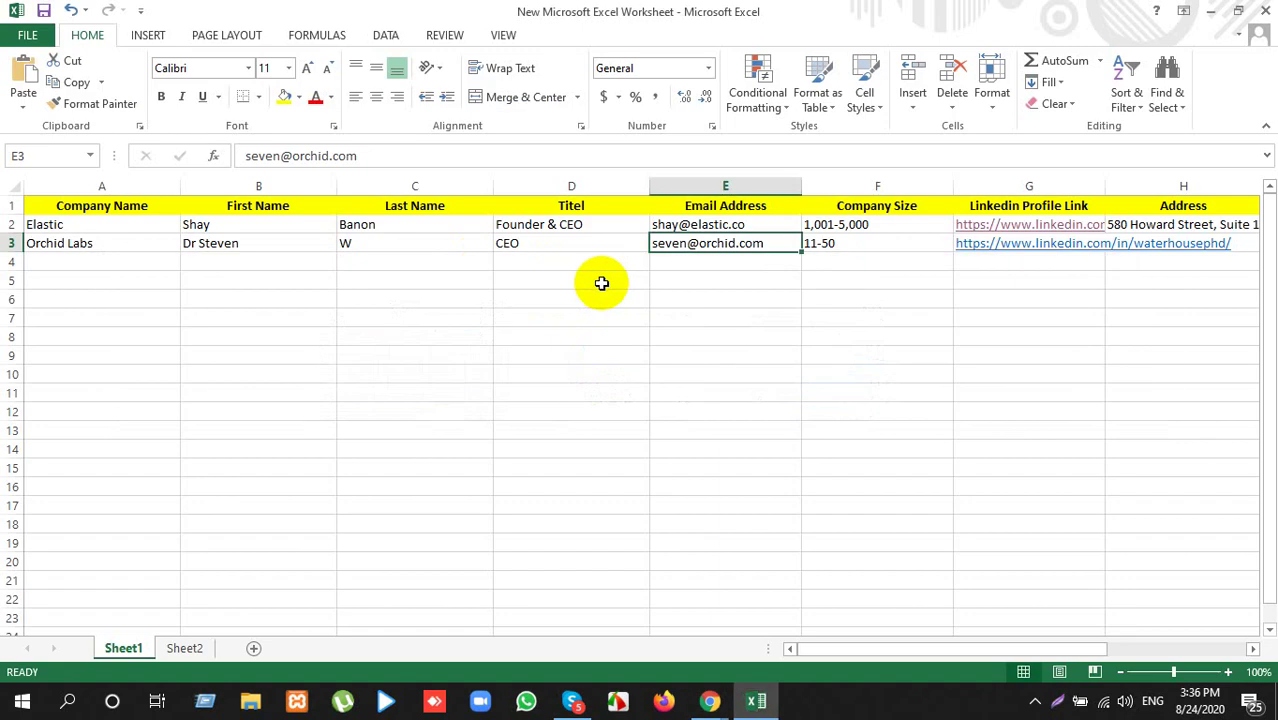
key(Right)
key(Right)
key(Right)
key(Right)
key(Right)
key(Right)
key(Right)
key(Right)
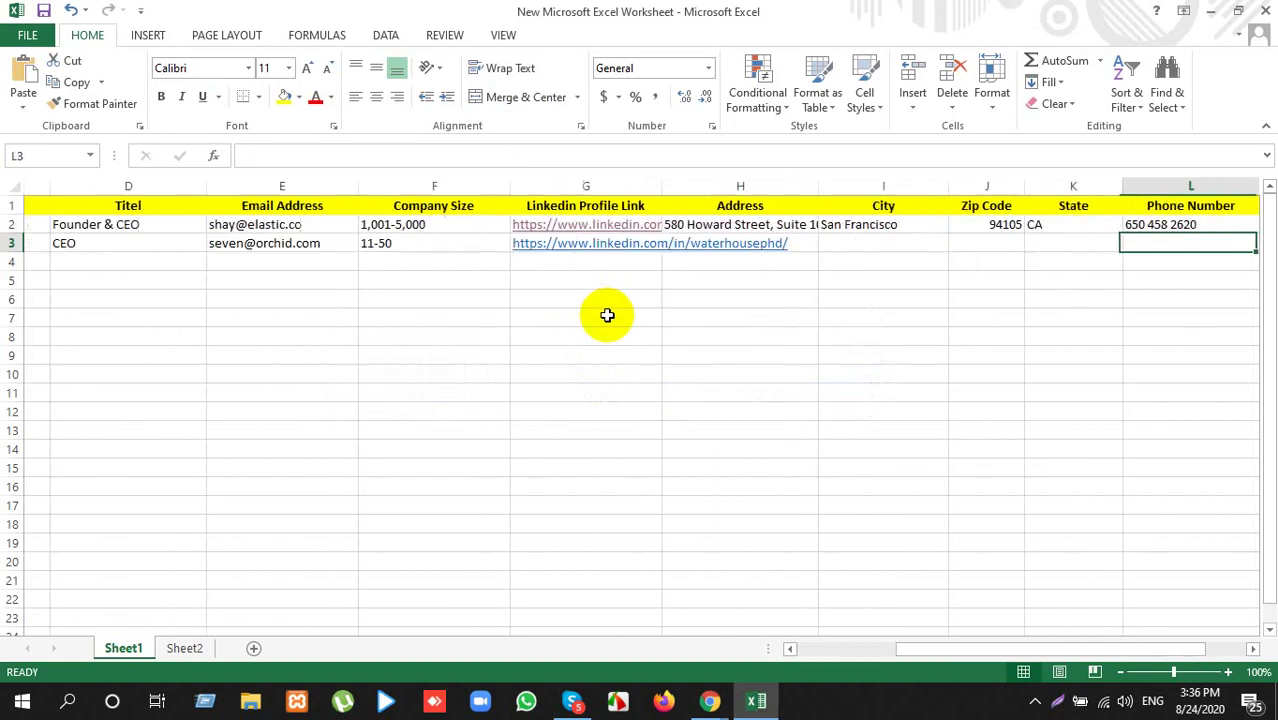
key(ctrl+v)
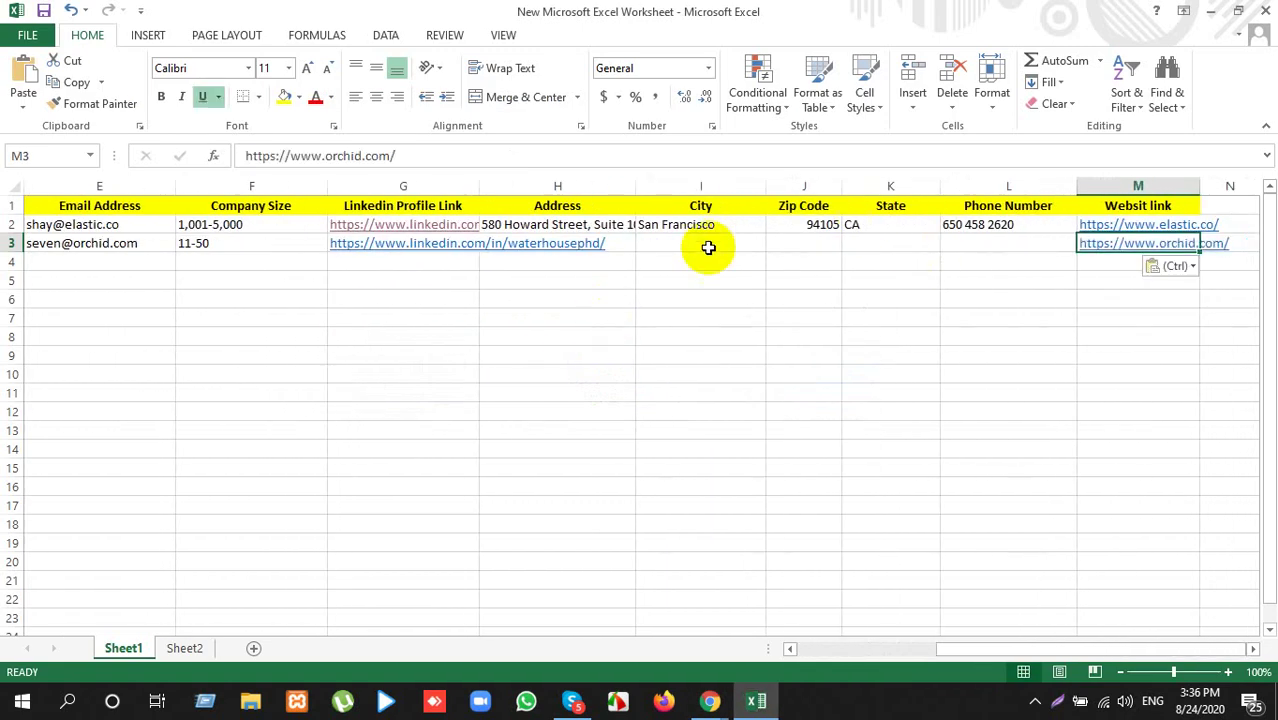
click(688, 243)
key(alt+Tab)
Step: Go to Orchid's Get in Touch contact page and copy its street address line
scroll(516, 368, down, 20)
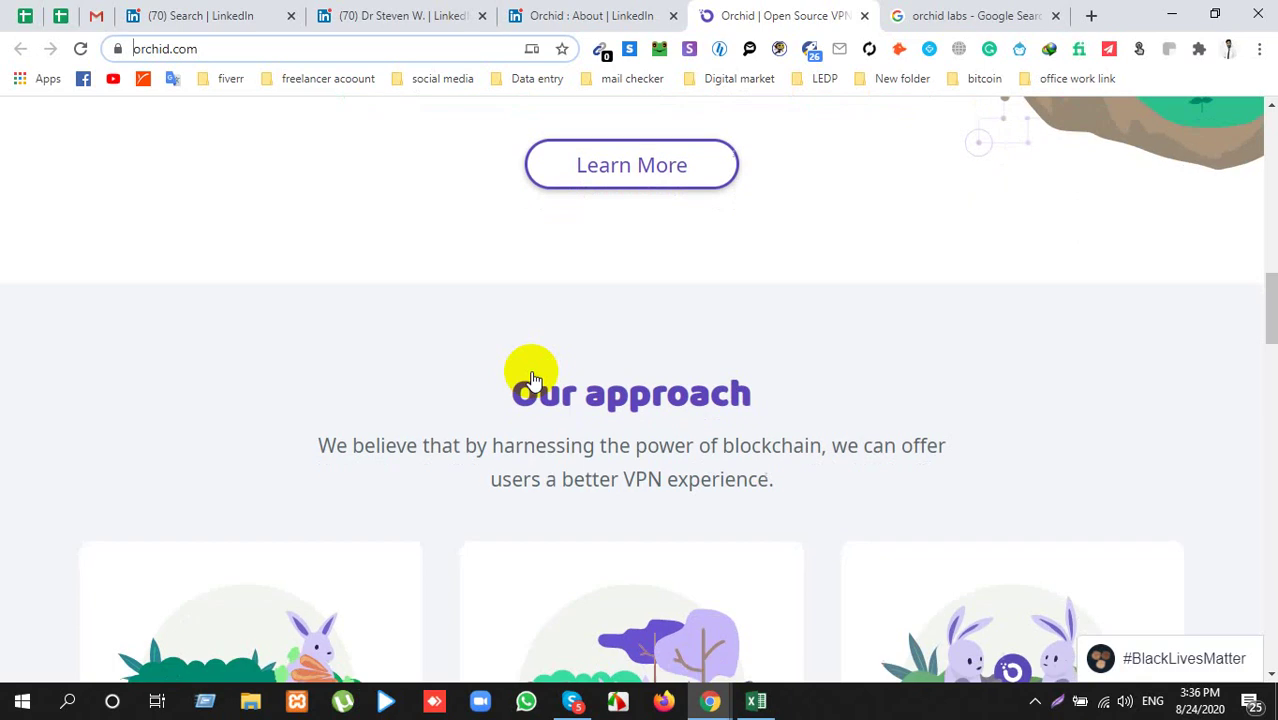
scroll(545, 370, down, 10)
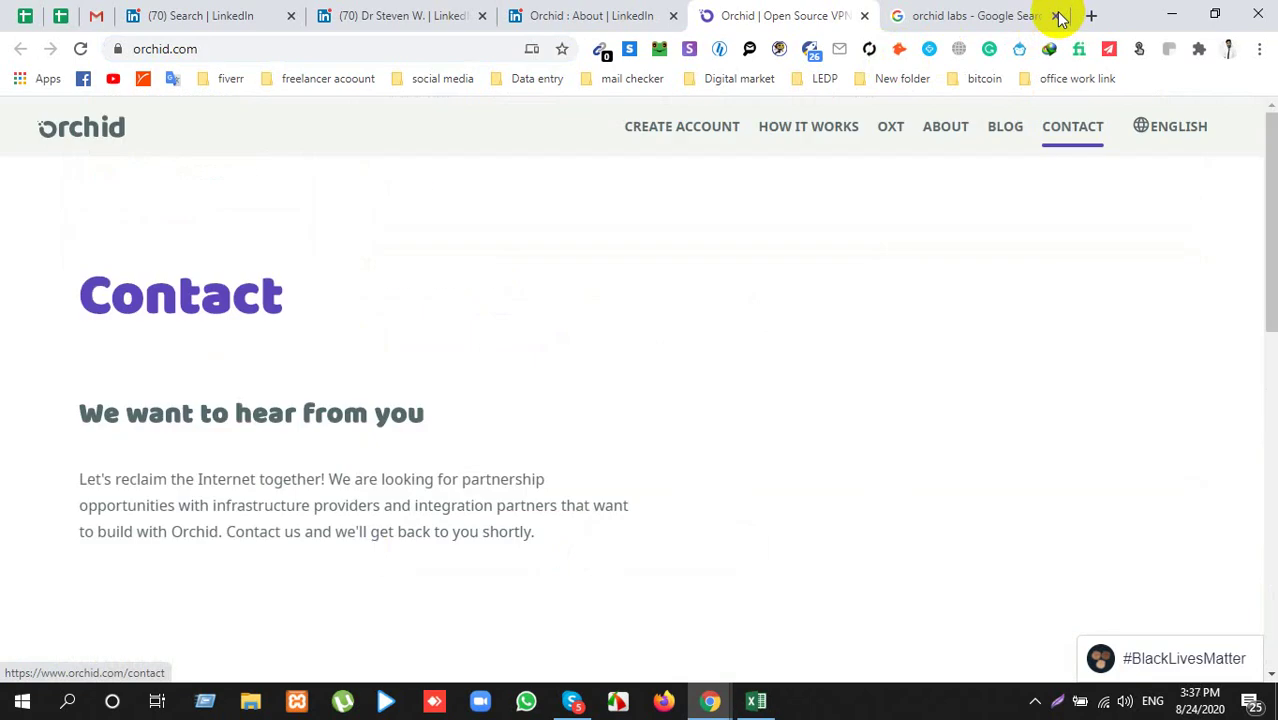
click(1055, 15)
scroll(719, 305, down, 5)
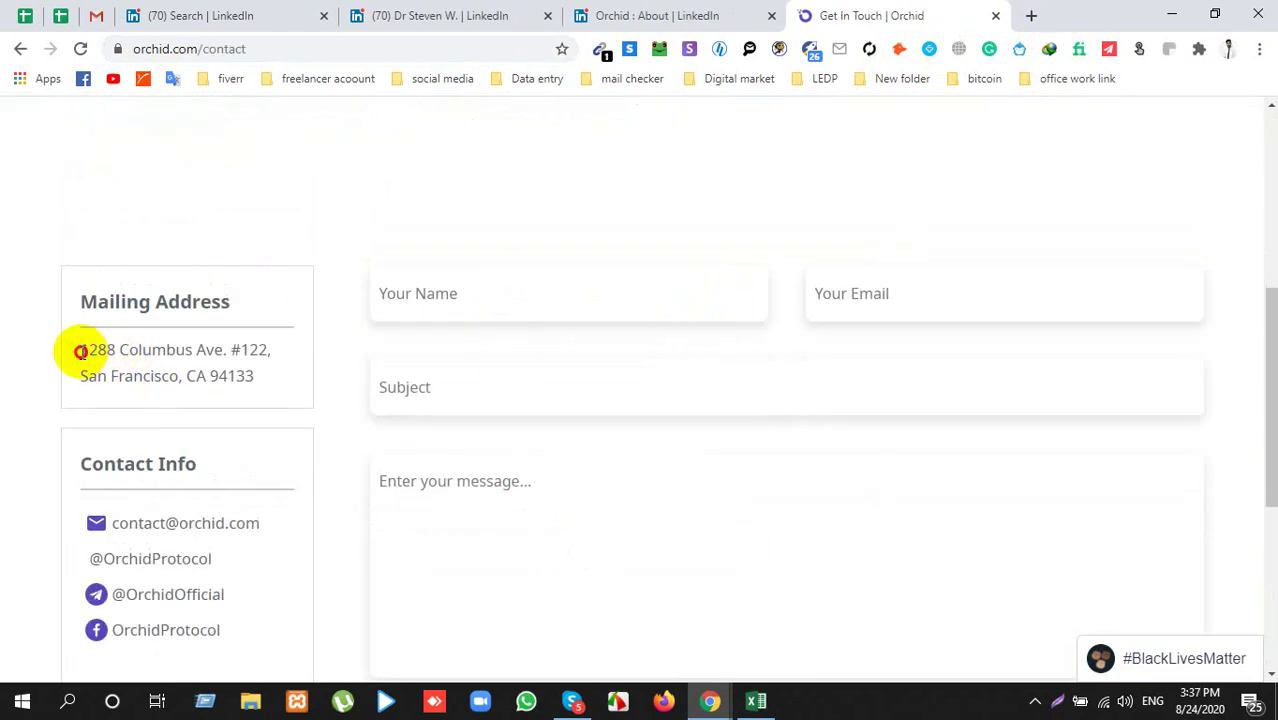
drag(80, 352, 266, 357)
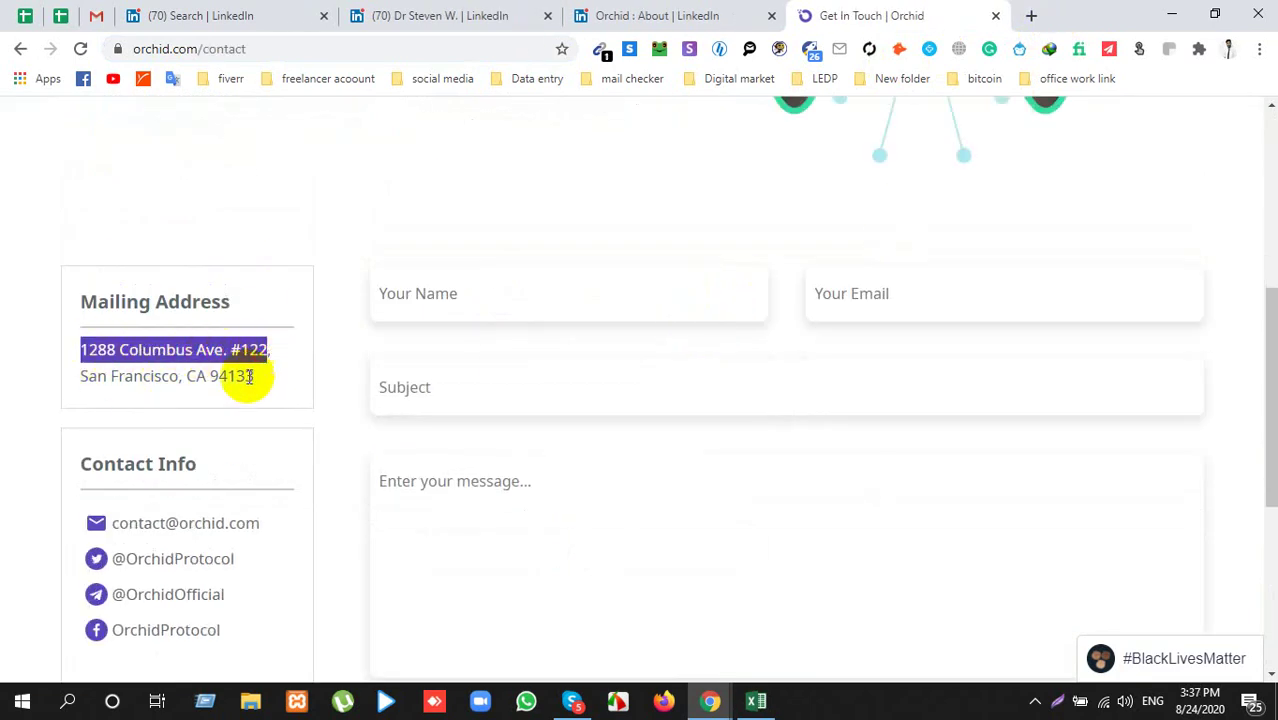
key(alt+Tab)
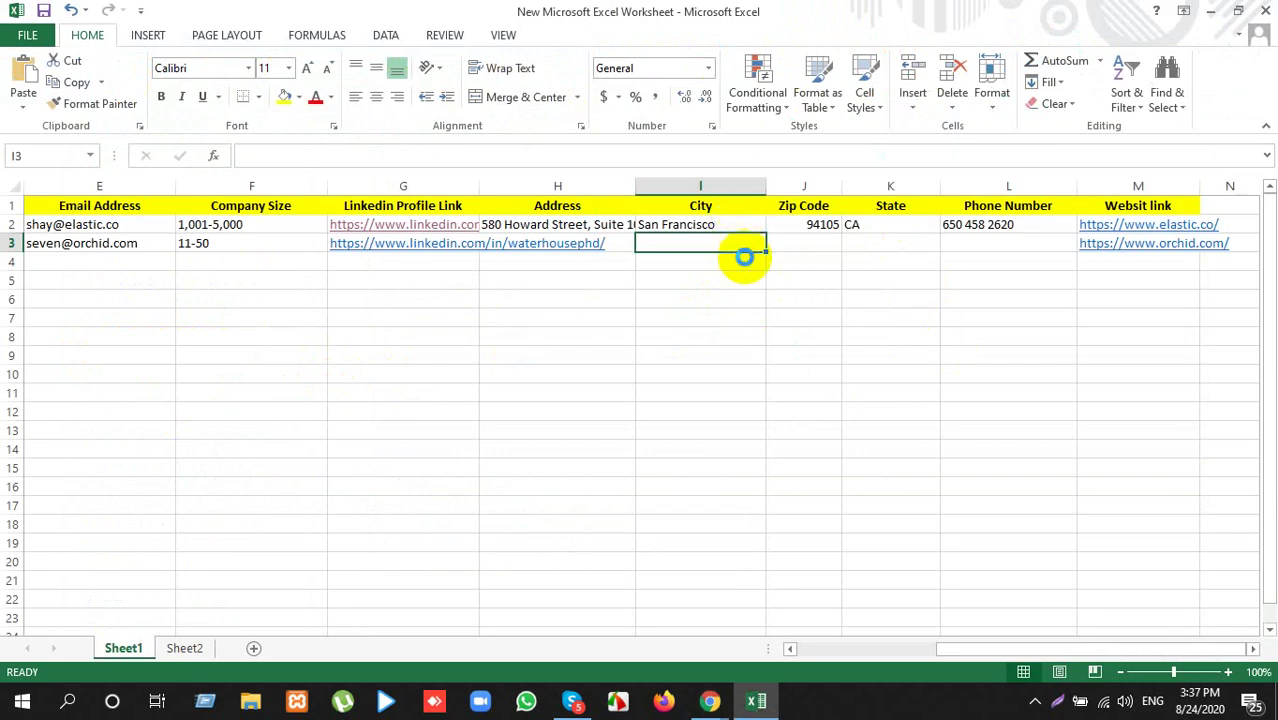
key(ctrl+v)
key(ctrl+z)
click(605, 248)
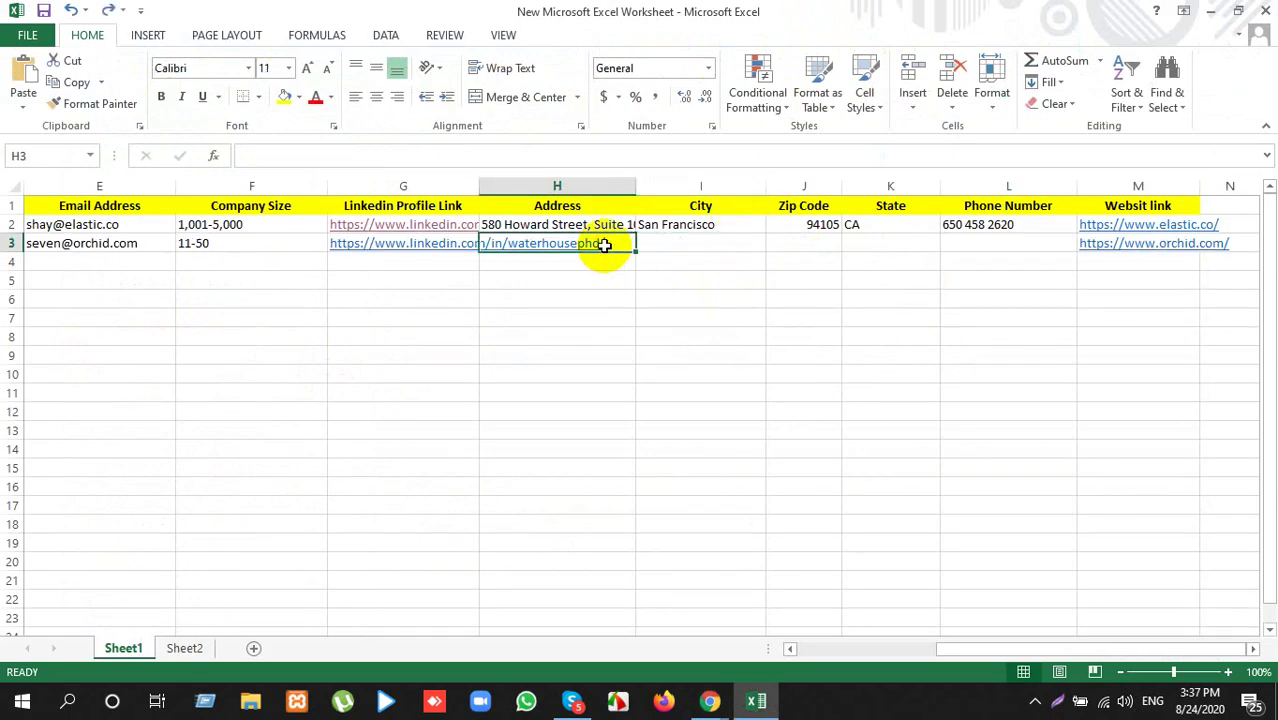
key(ctrl+v)
click(670, 266)
click(683, 313)
Step: Copy San Francisco from I2 into I3 and CA from K2 into K3
click(711, 245)
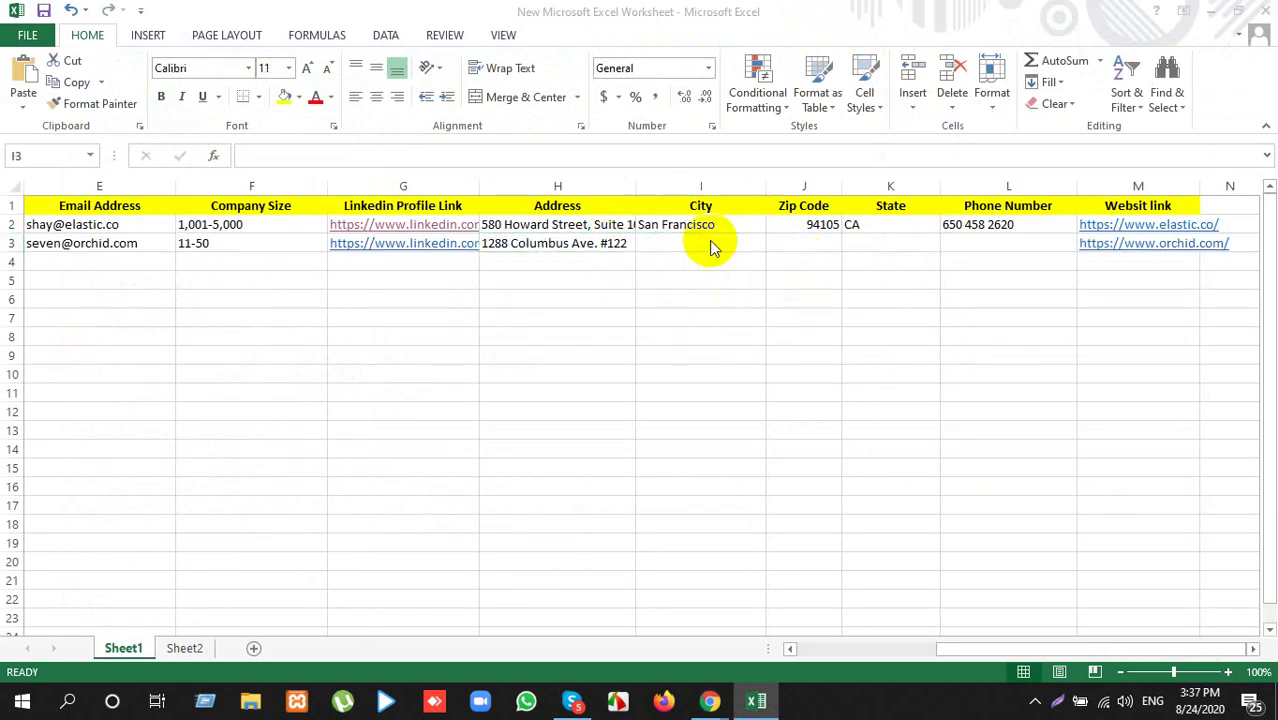
click(707, 224)
key(ctrl+c)
click(727, 243)
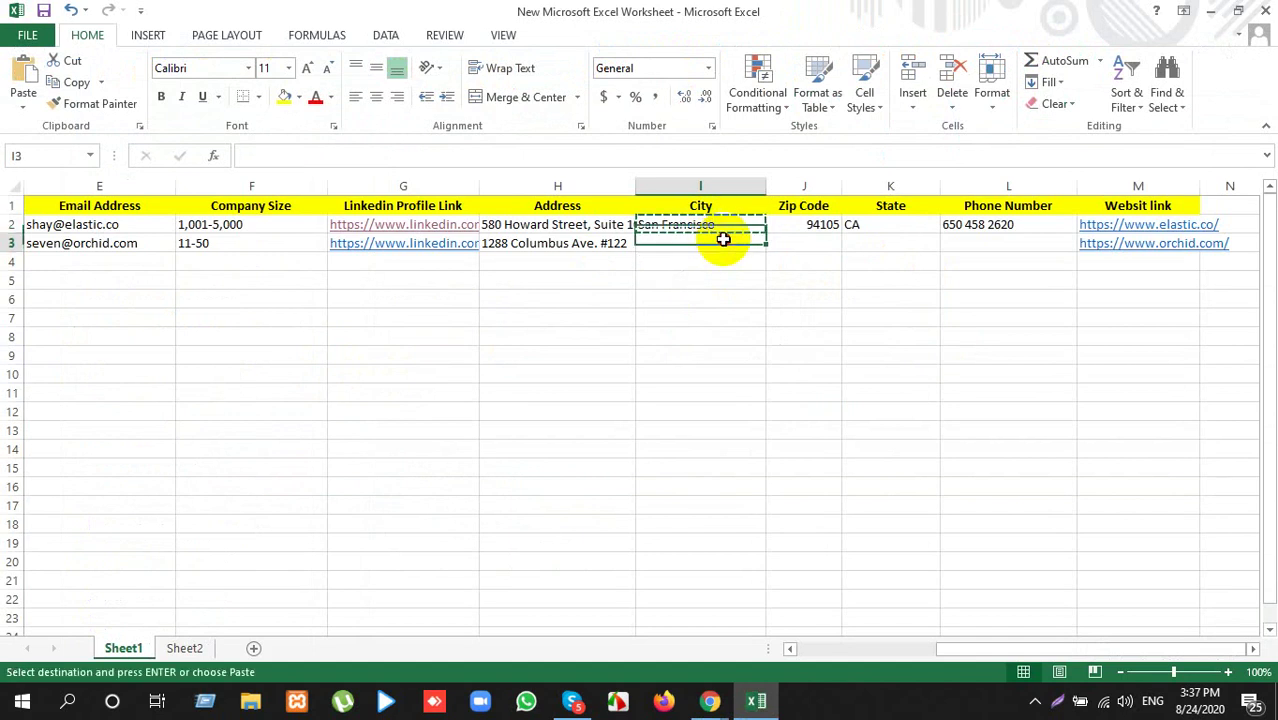
key(ctrl+v)
click(860, 226)
key(ctrl+c)
click(864, 242)
key(ctrl+v)
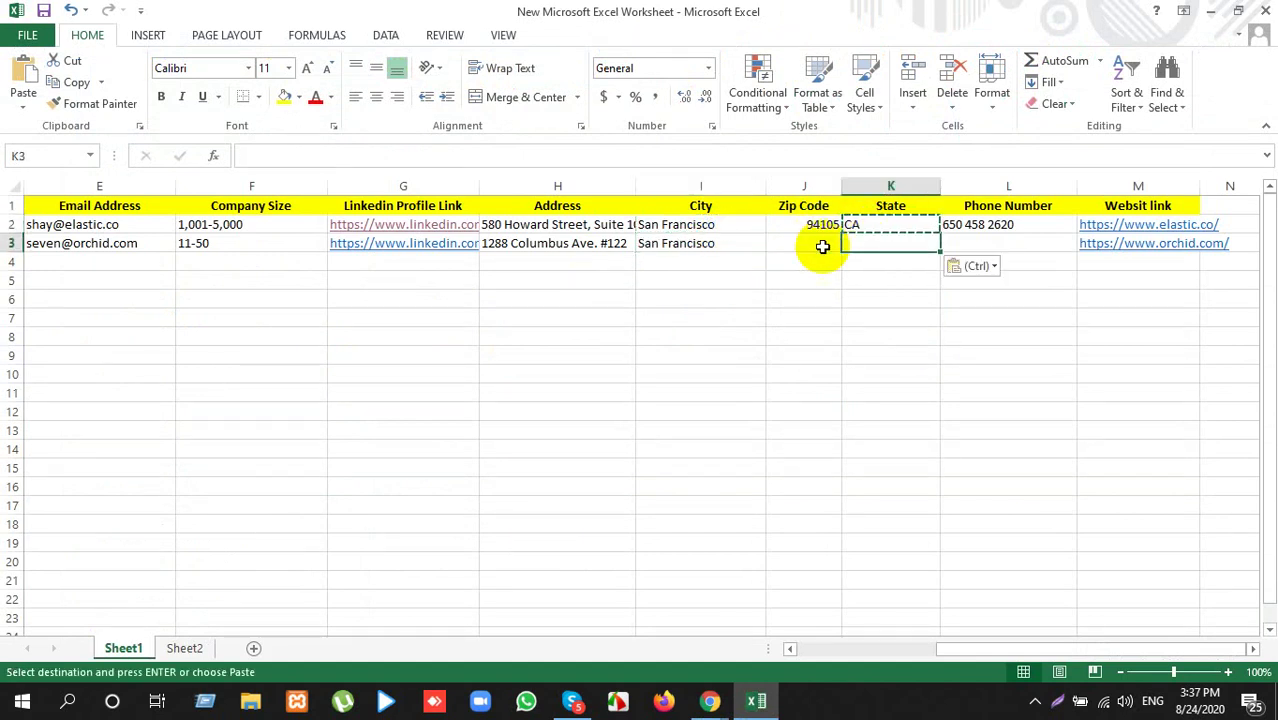
Step: Copy zip code 94133 from the contact page into J3, matching the sheet's formatting
key(alt+Tab)
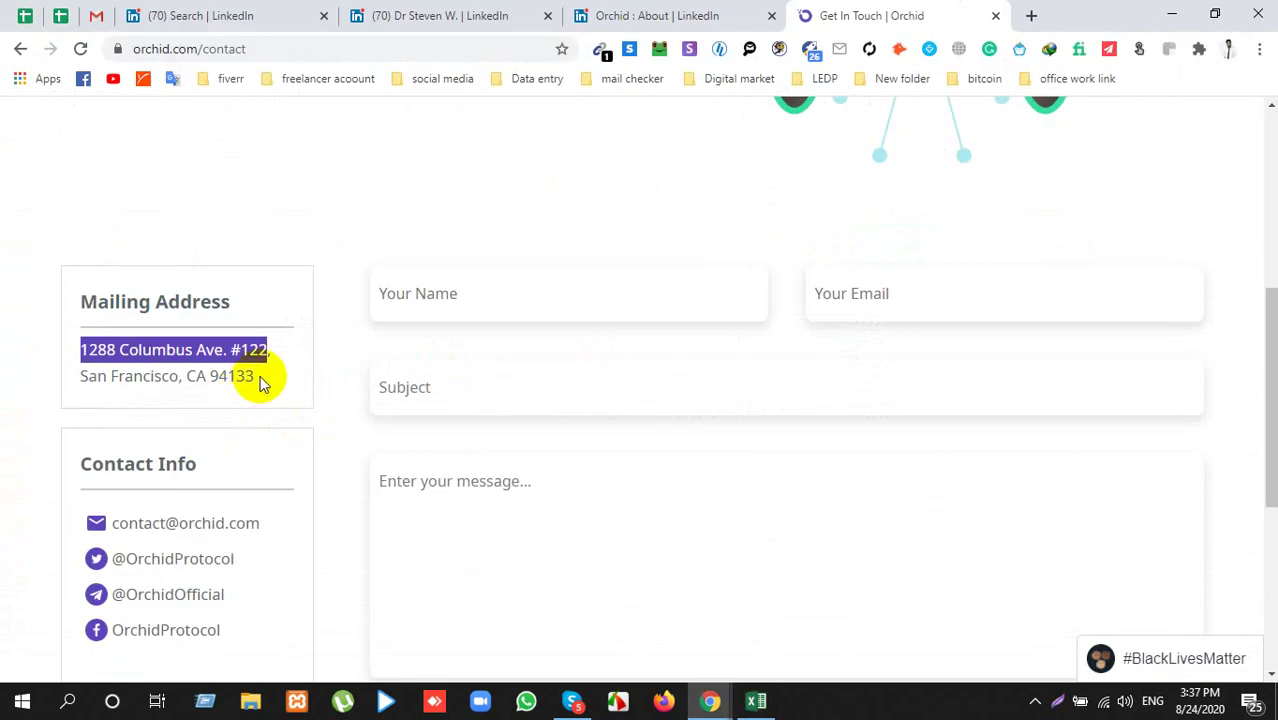
drag(260, 380, 207, 376)
key(ctrl+c)
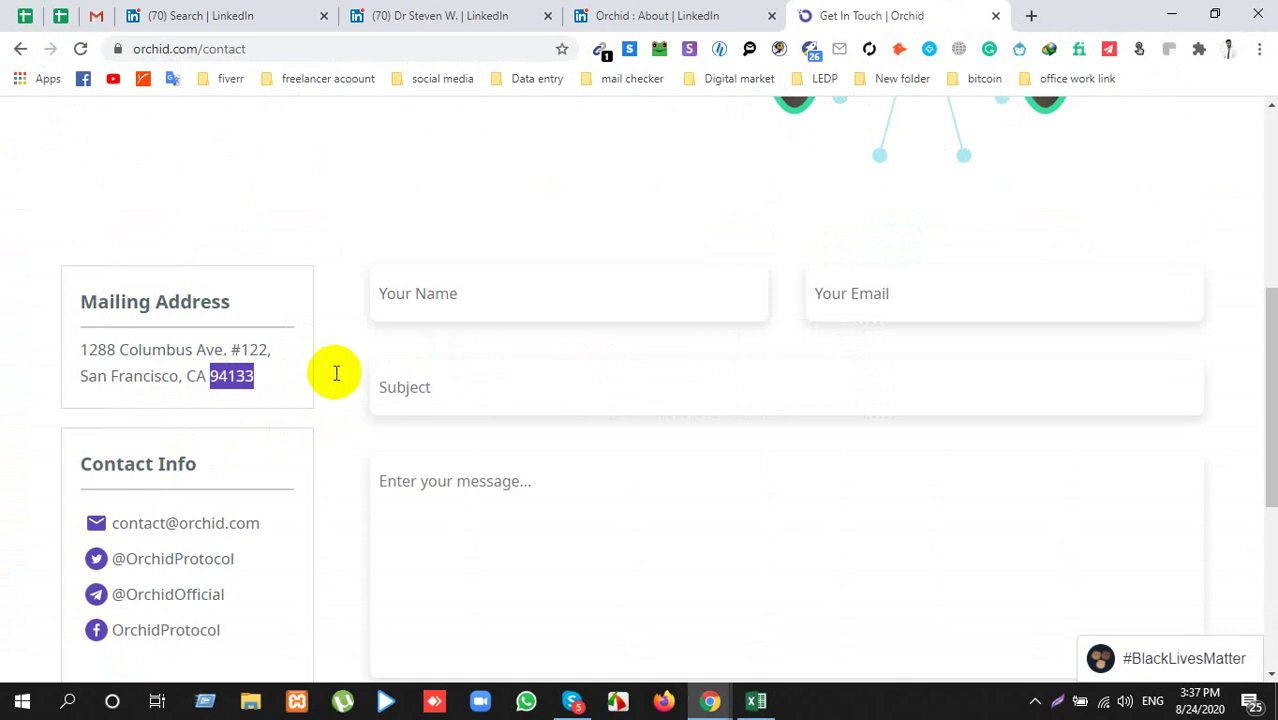
key(alt+Tab)
click(803, 243)
key(ctrl+v)
click(882, 267)
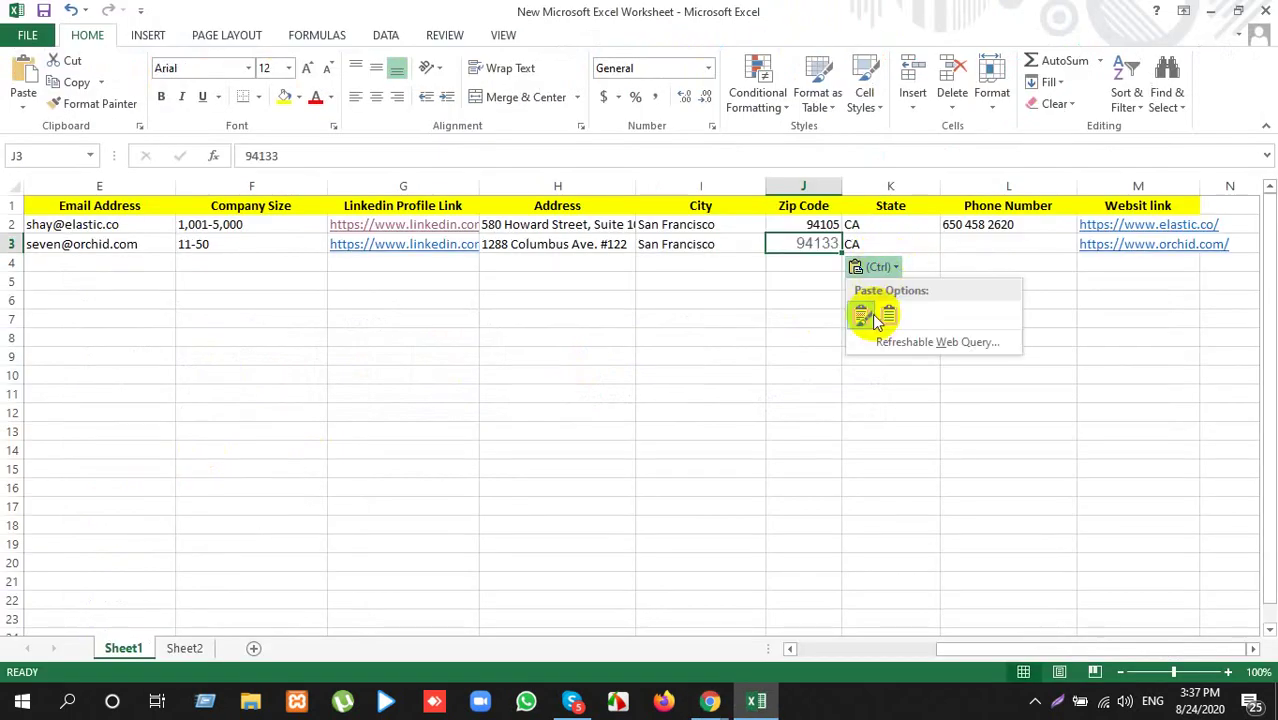
click(862, 314)
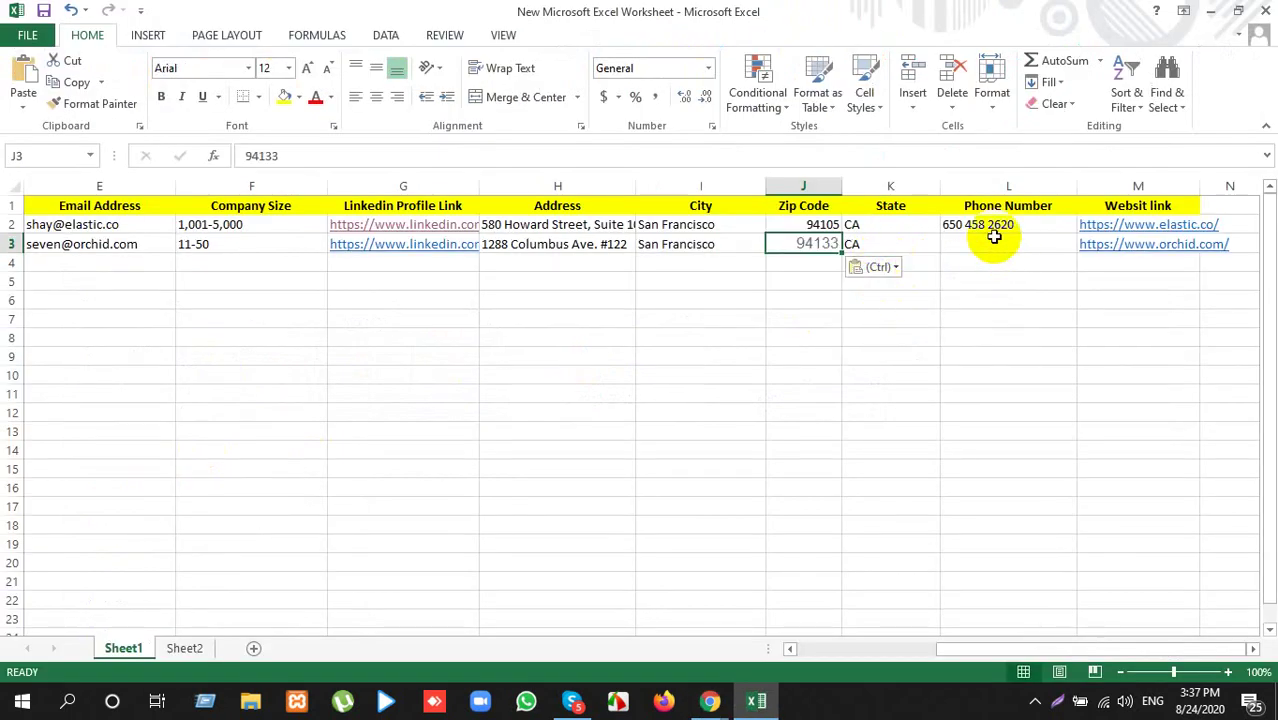
click(872, 268)
click(879, 320)
click(970, 249)
key(alt+Tab)
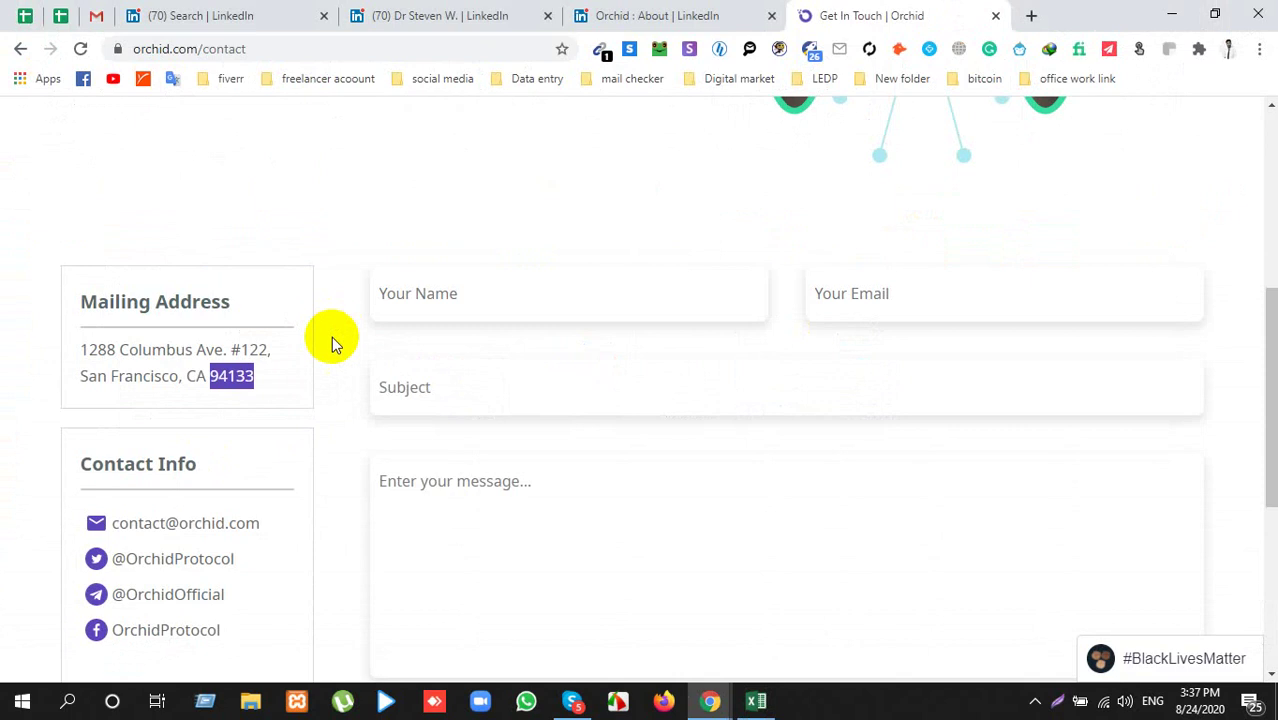
scroll(322, 385, down, 2)
scroll(397, 362, up, 3)
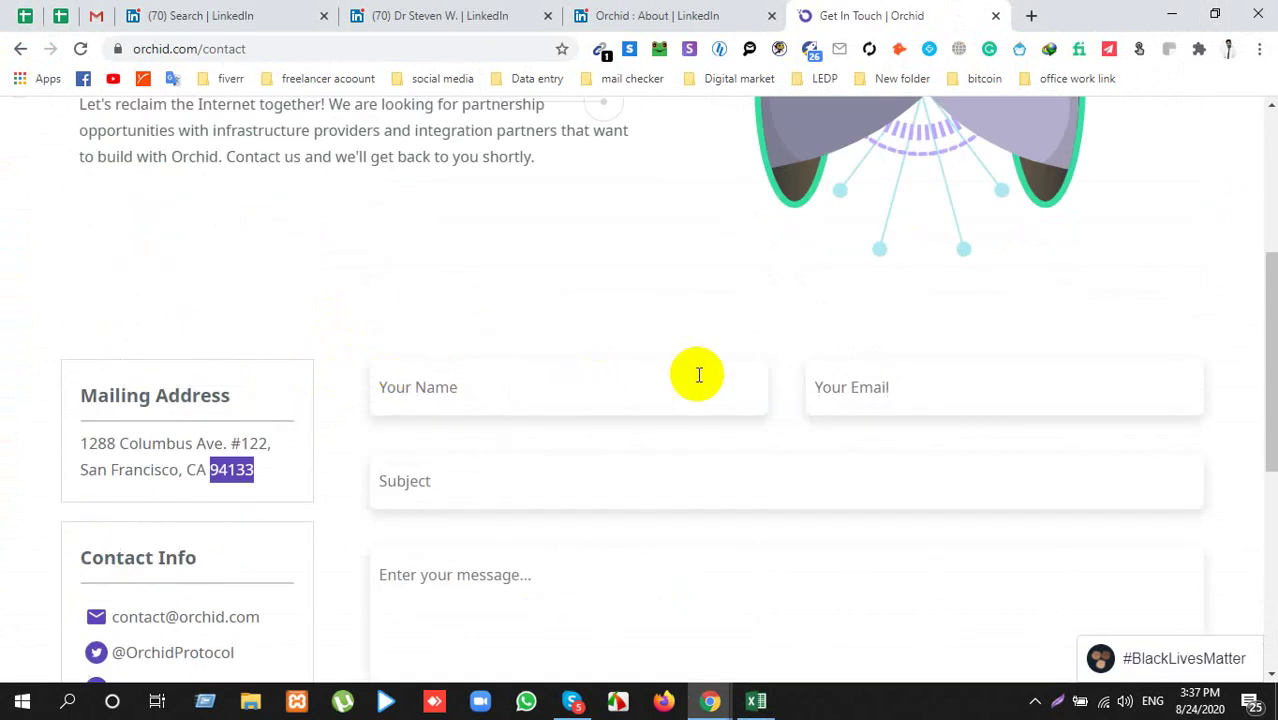
scroll(497, 423, down, 5)
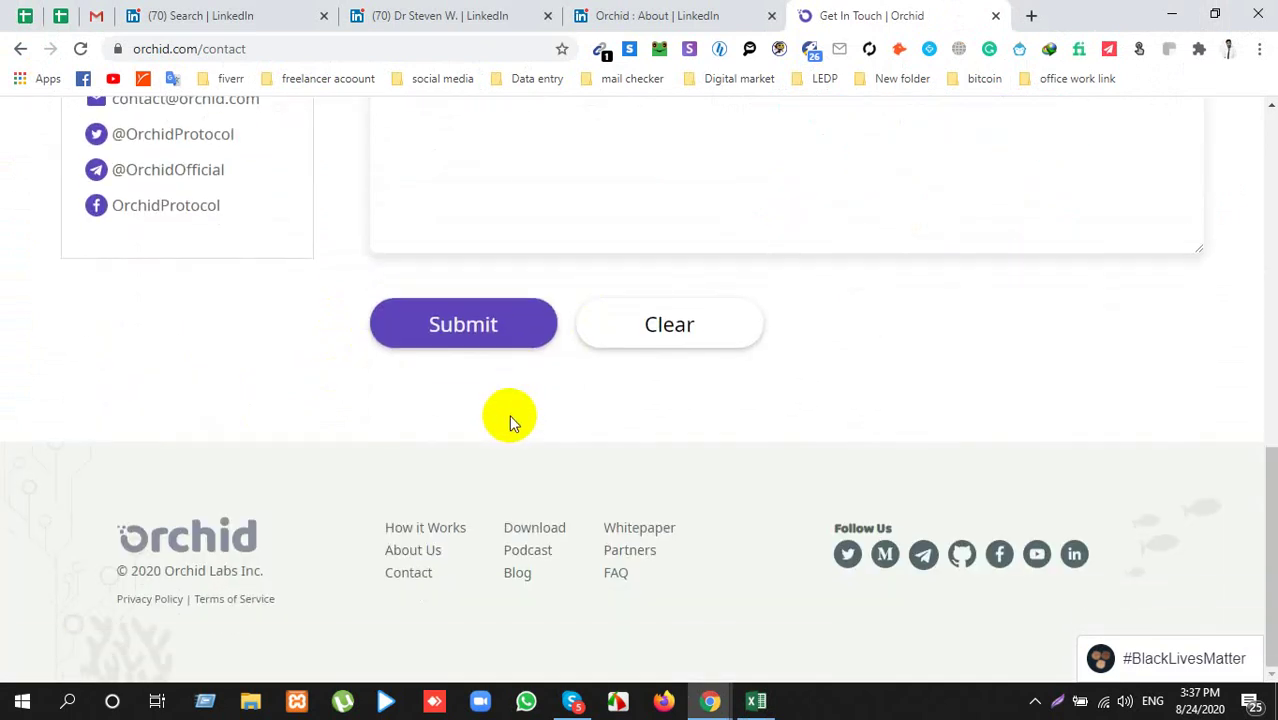
scroll(509, 414, up, 5)
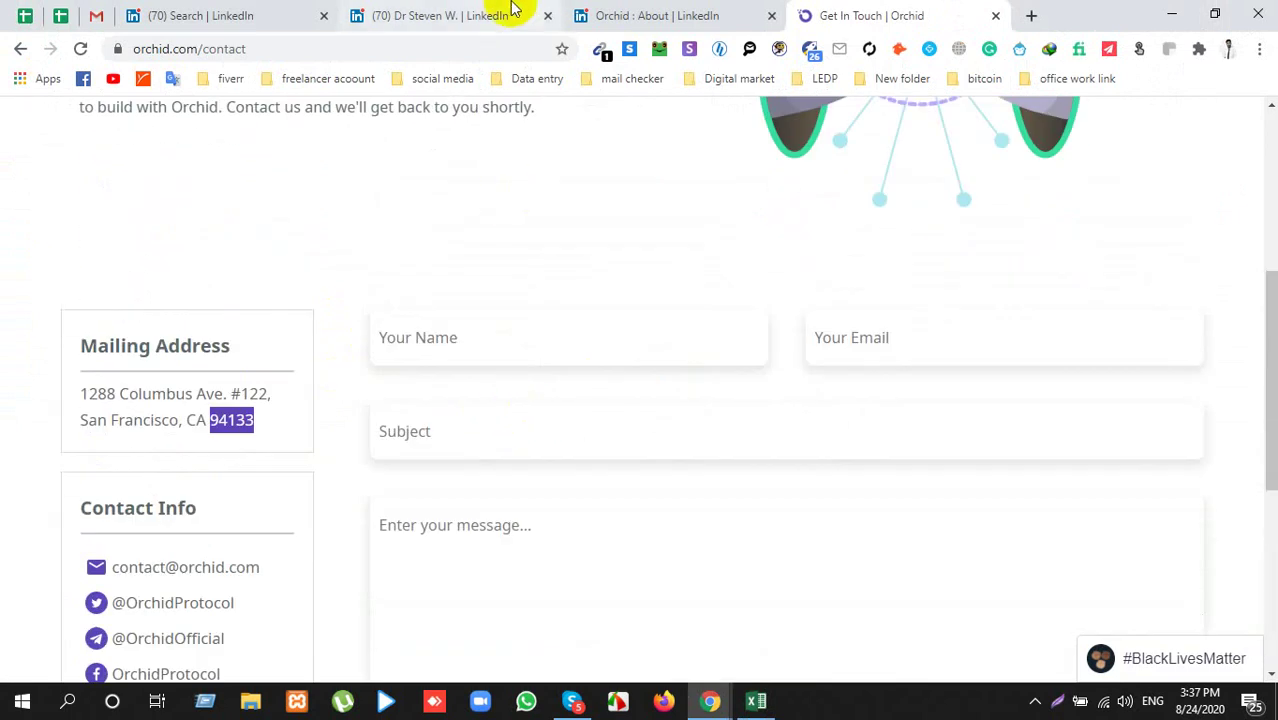
click(480, 15)
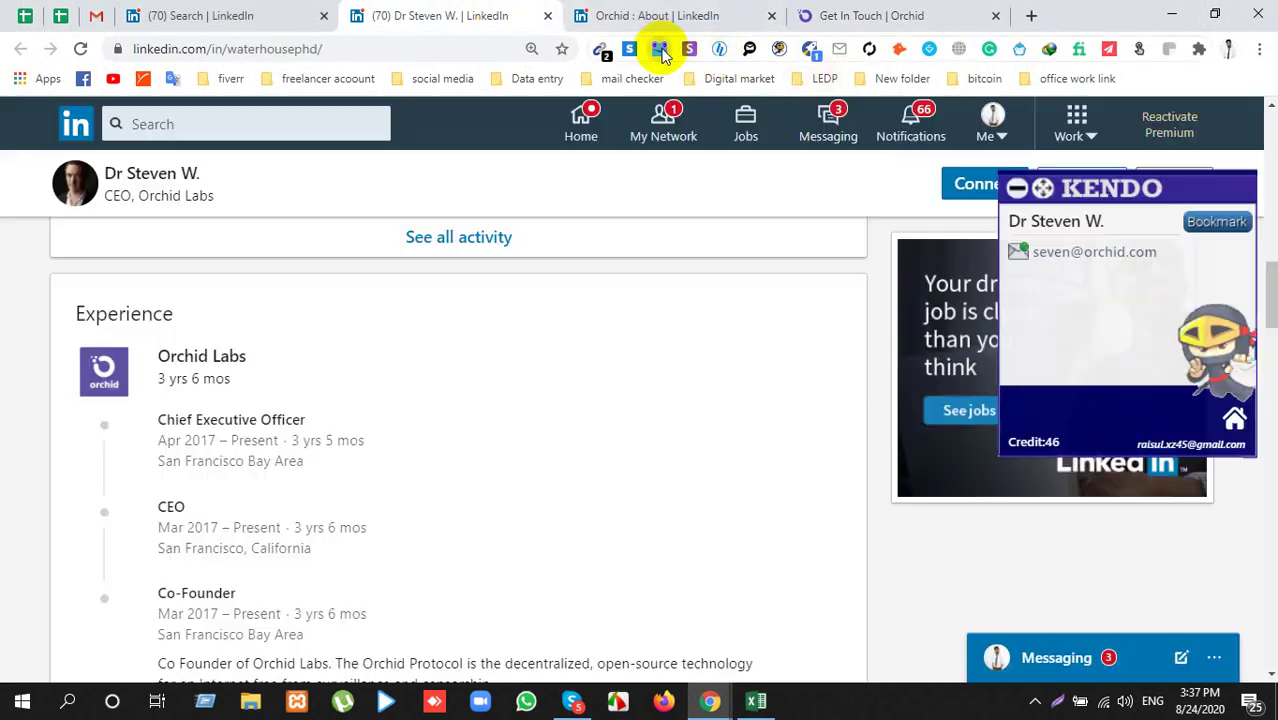
click(660, 49)
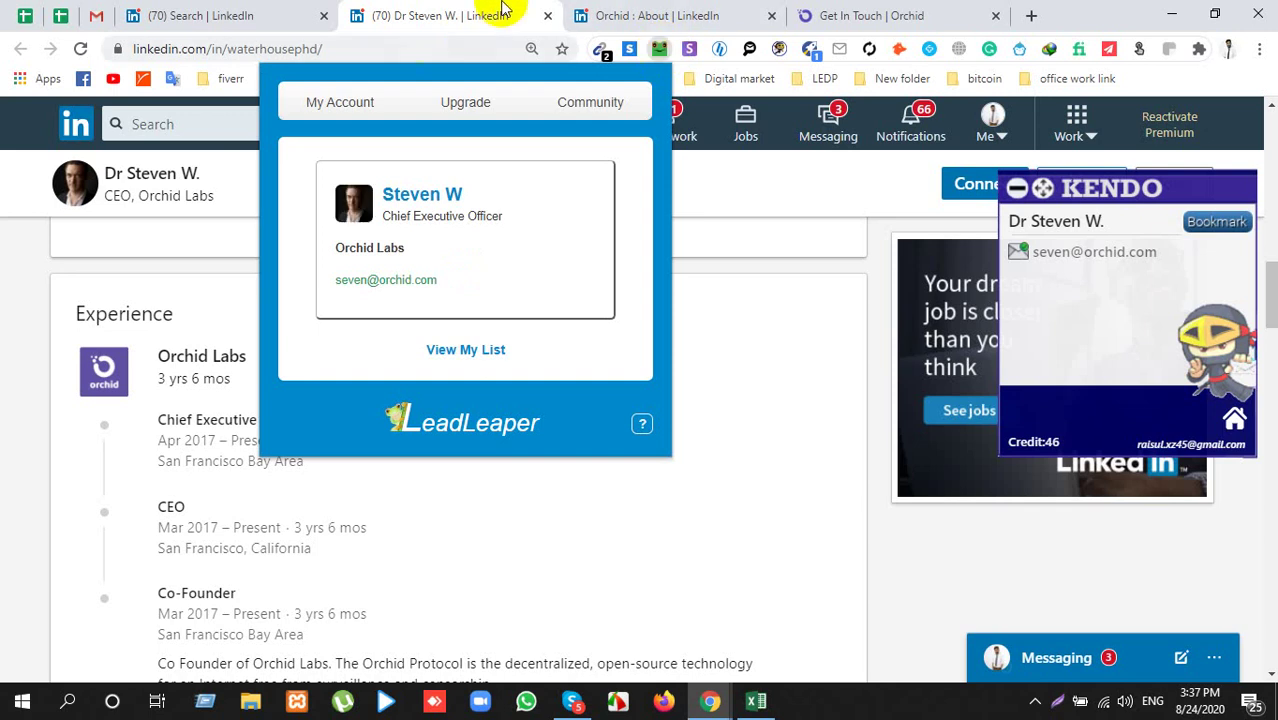
click(836, 12)
scroll(496, 434, up, 4)
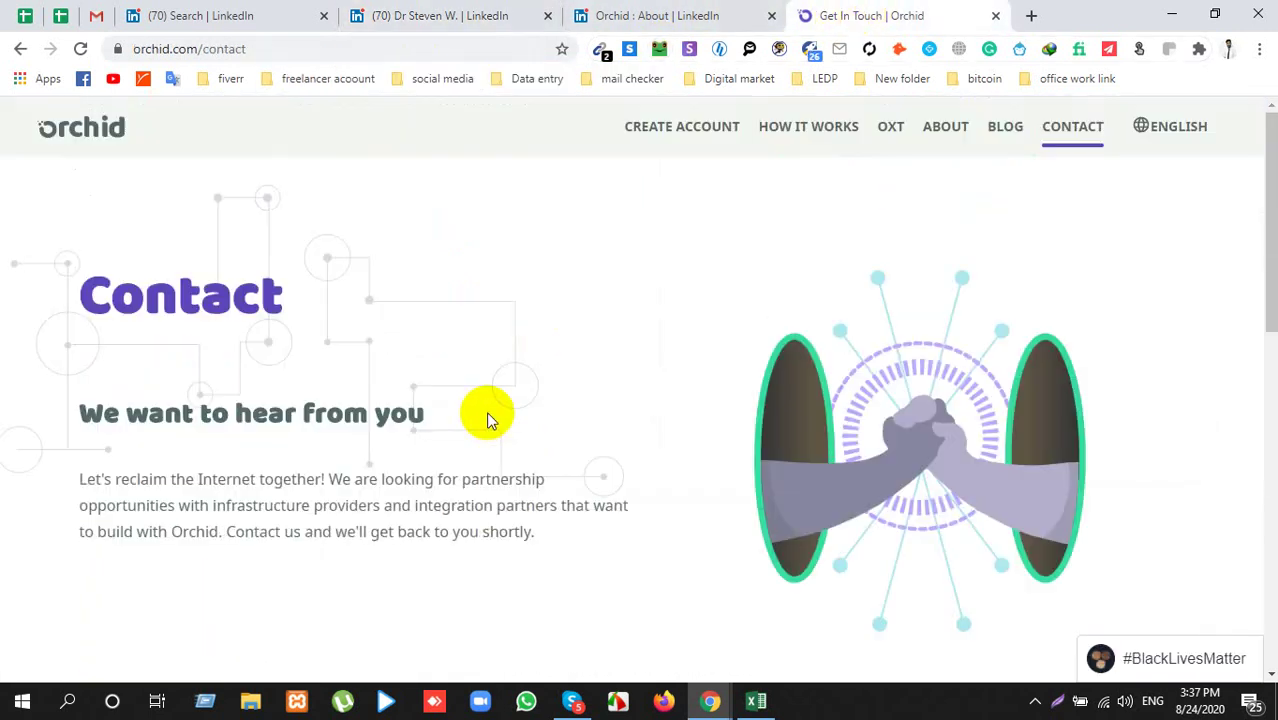
click(656, 18)
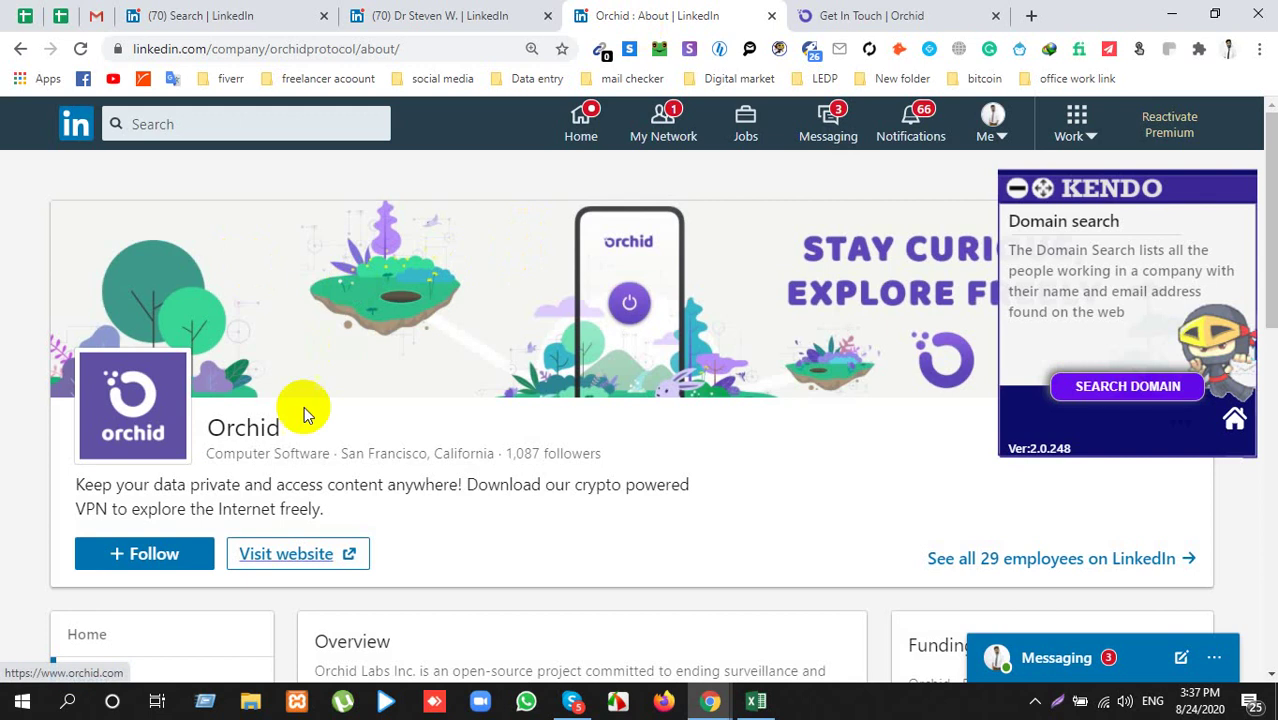
double_click(243, 428)
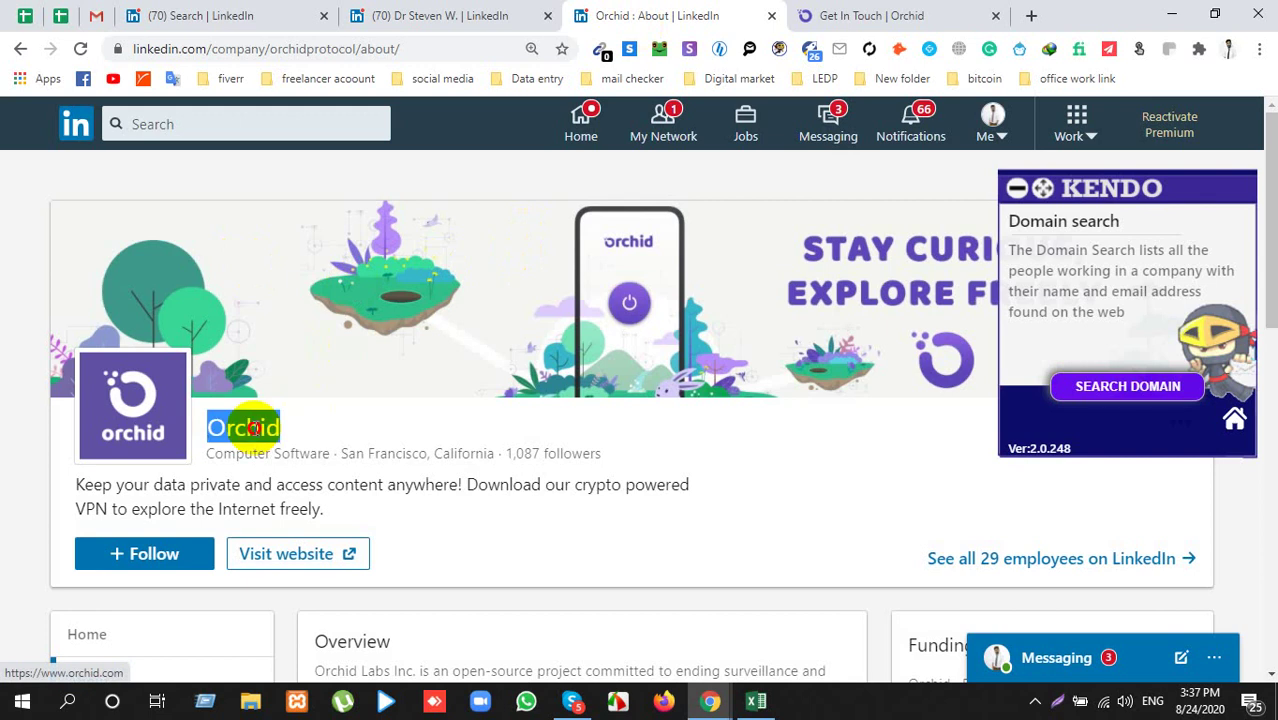
click(850, 15)
click(386, 53)
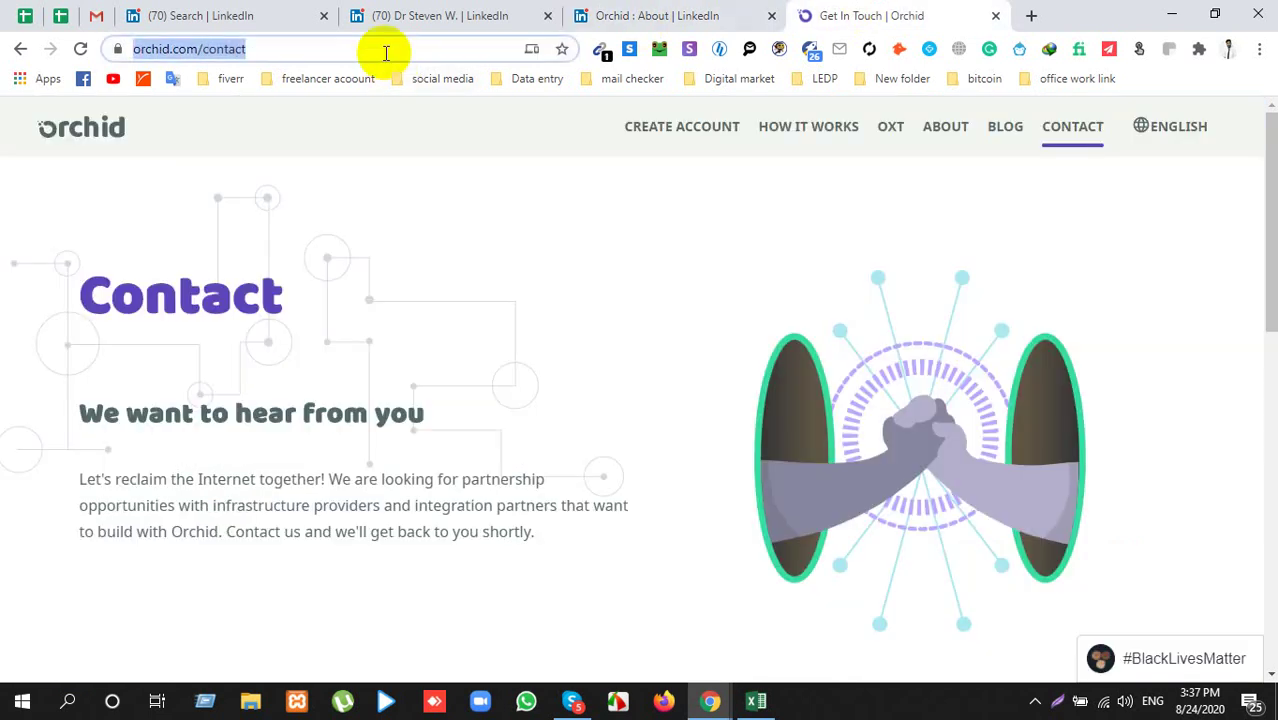
Step: Search Google for 'Contact number of Orchid' and scroll through the results
text(C)
key(BackSpace)
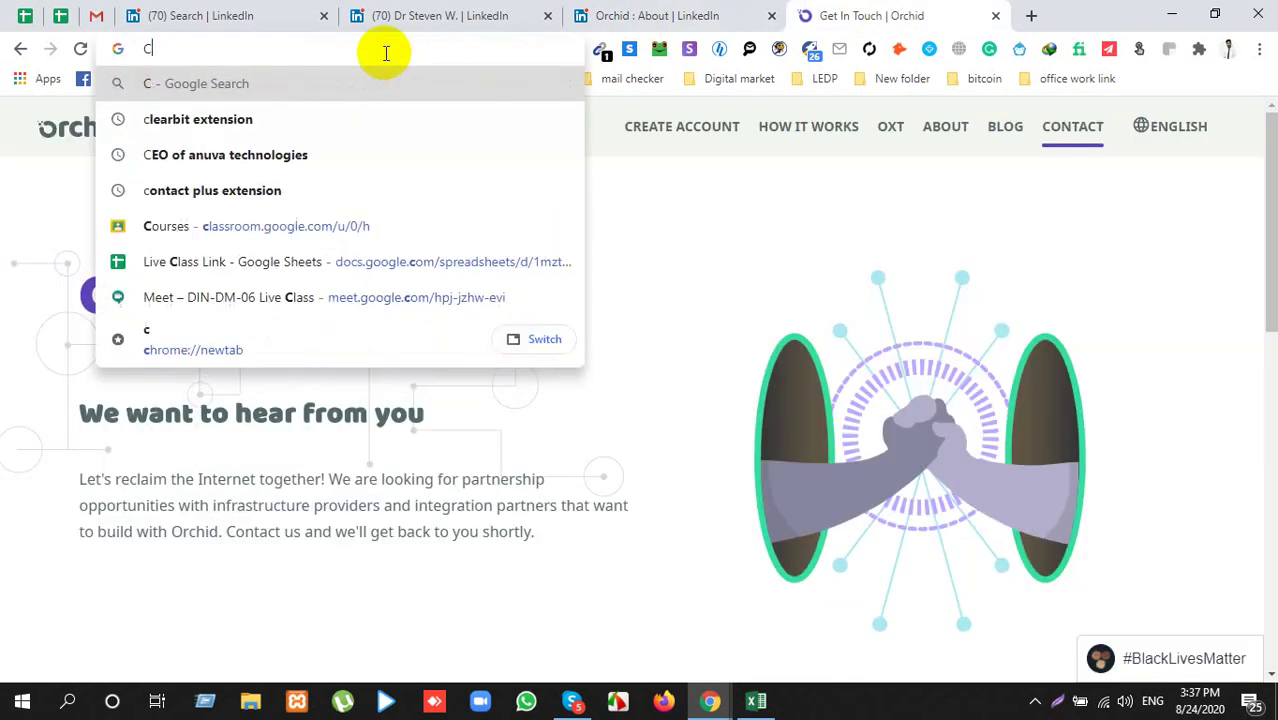
text(ontact)
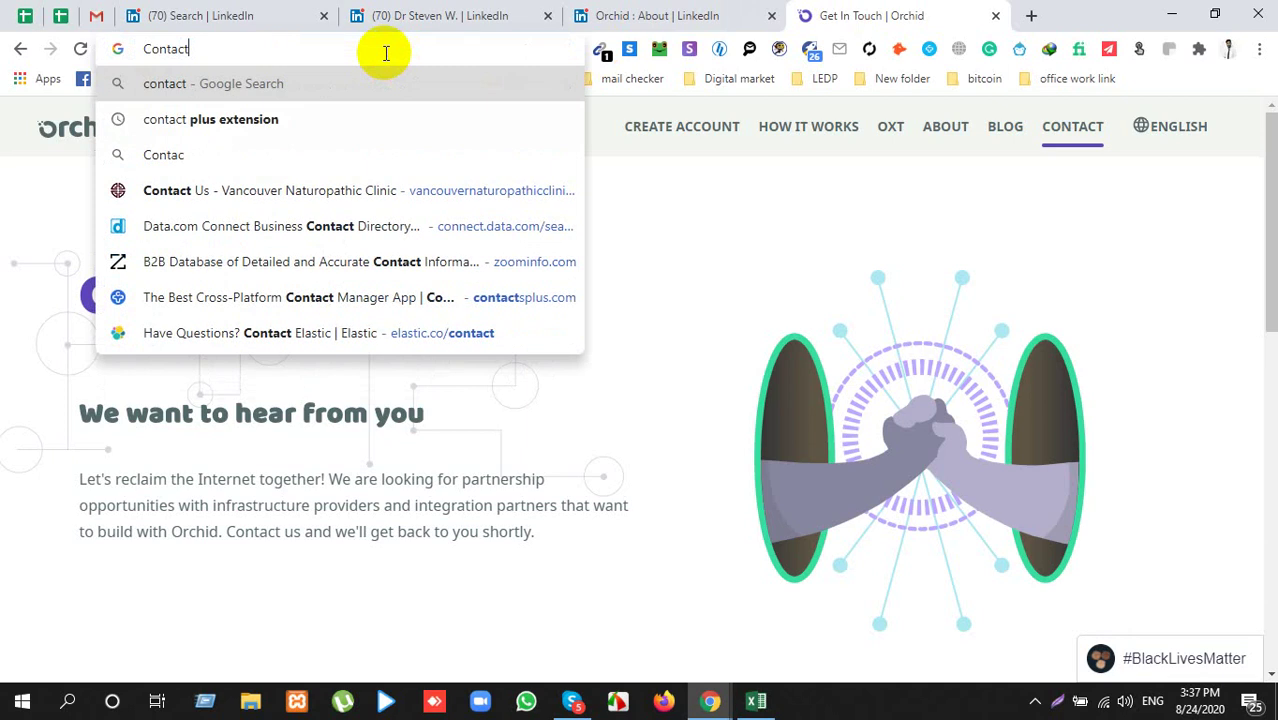
text( num)
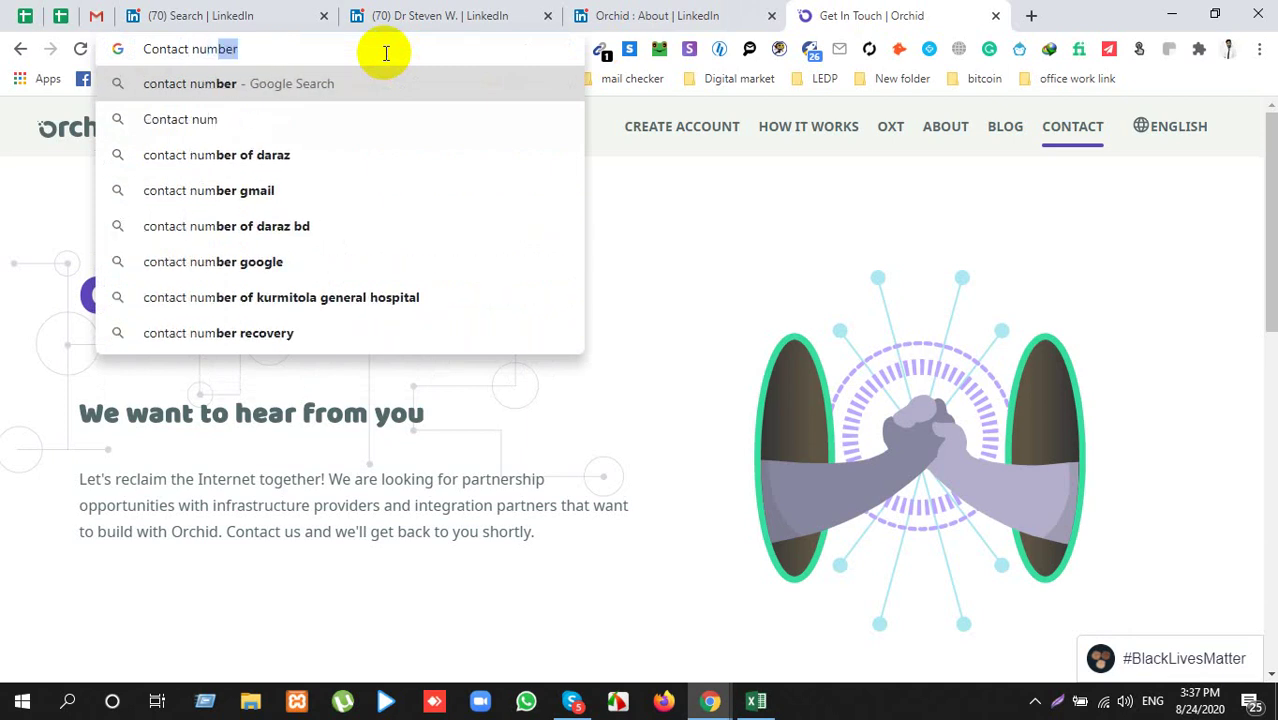
text(ber of Orchid)
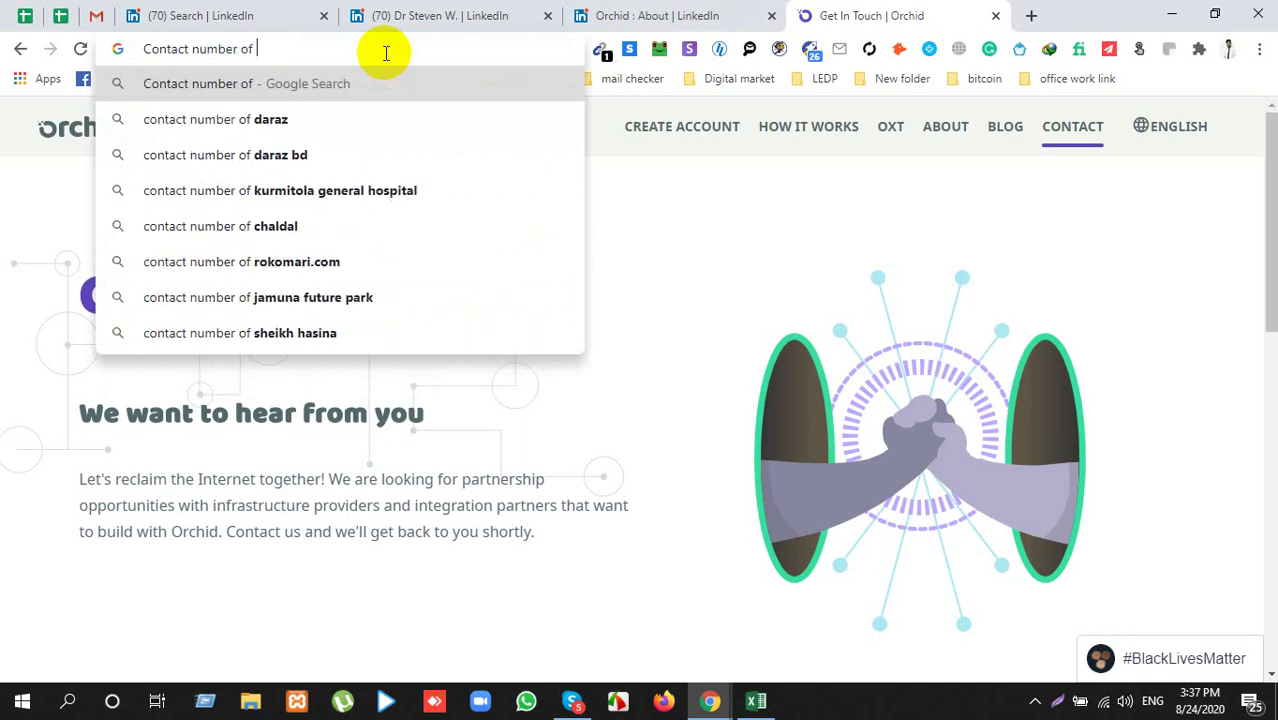
key(Return)
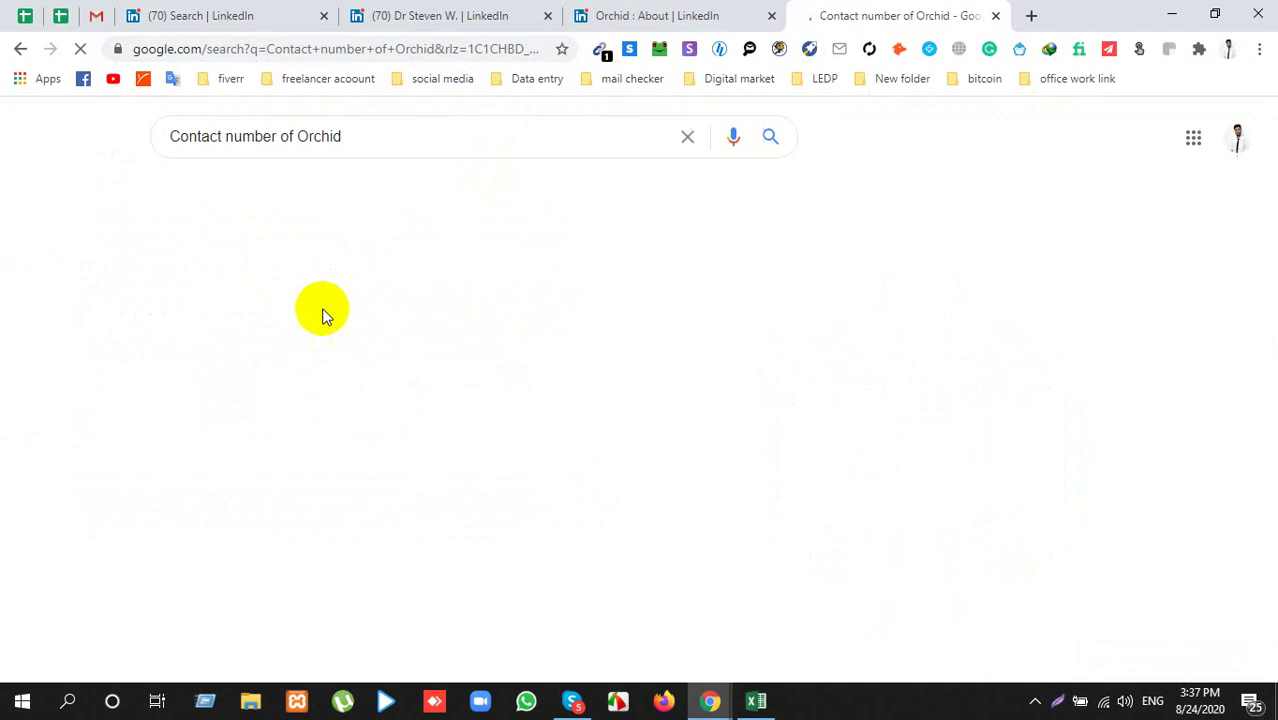
scroll(322, 414, down, 5)
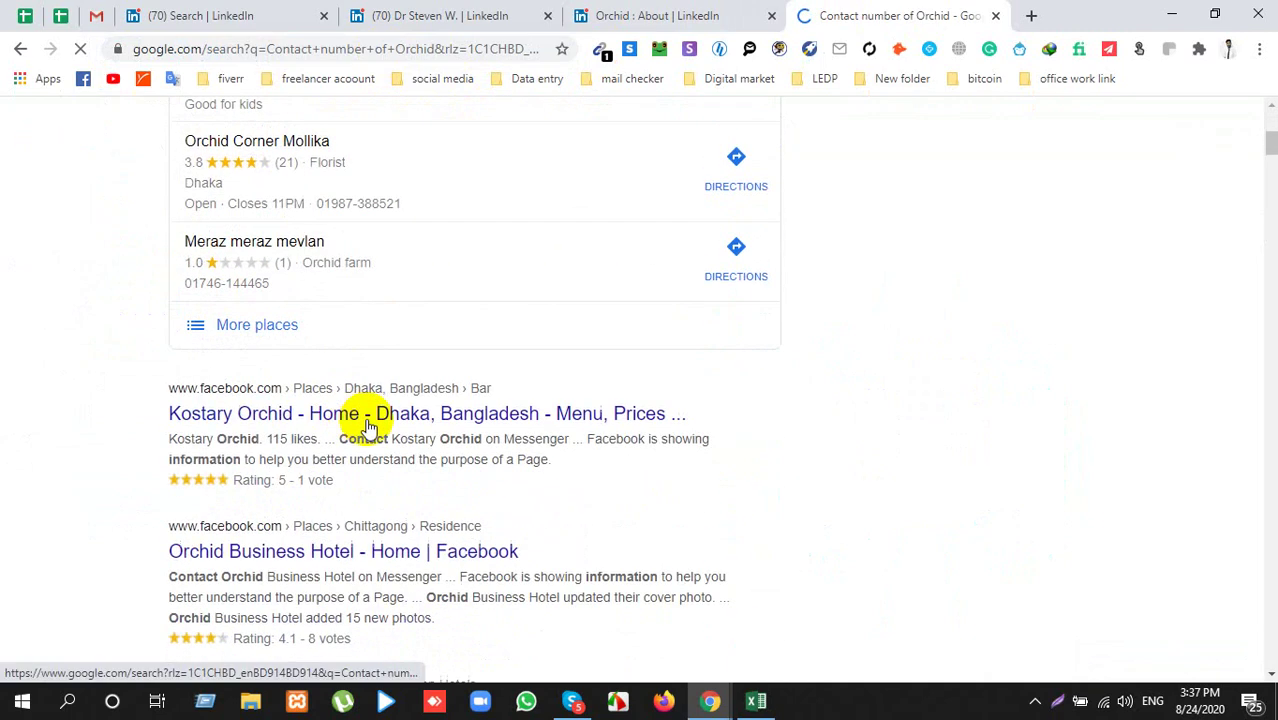
scroll(410, 474, down, 8)
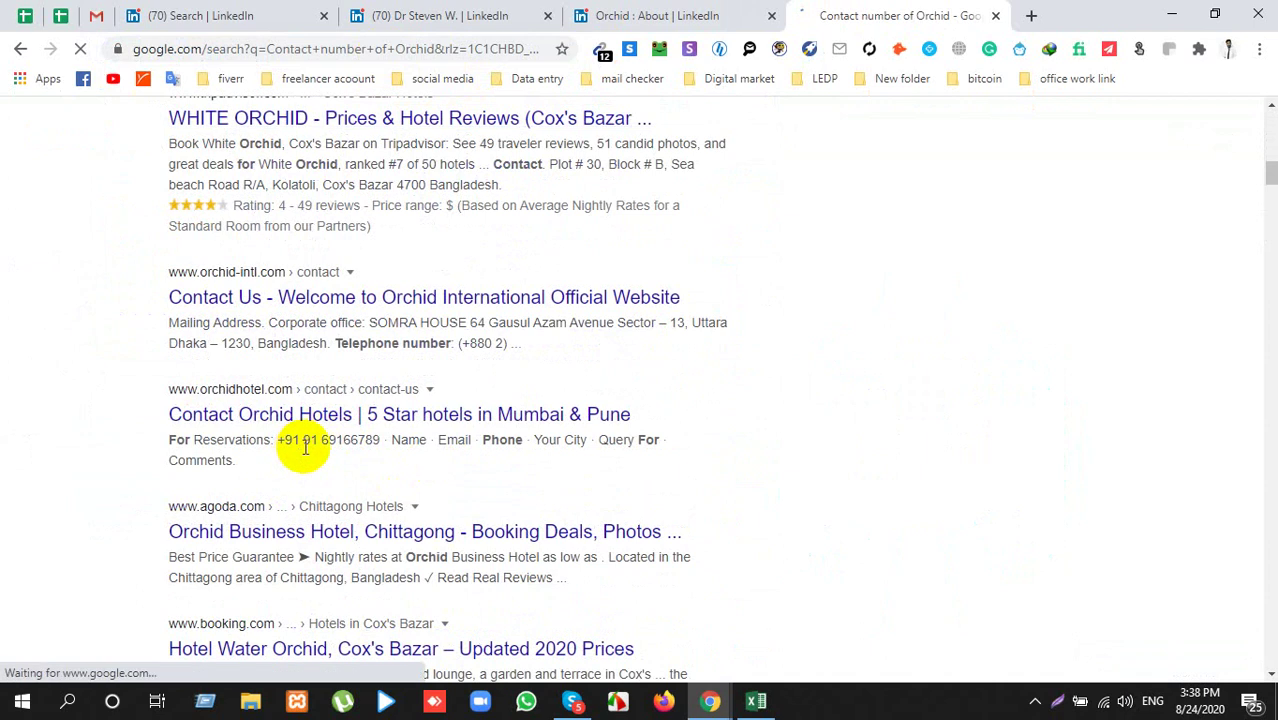
scroll(305, 447, down, 5)
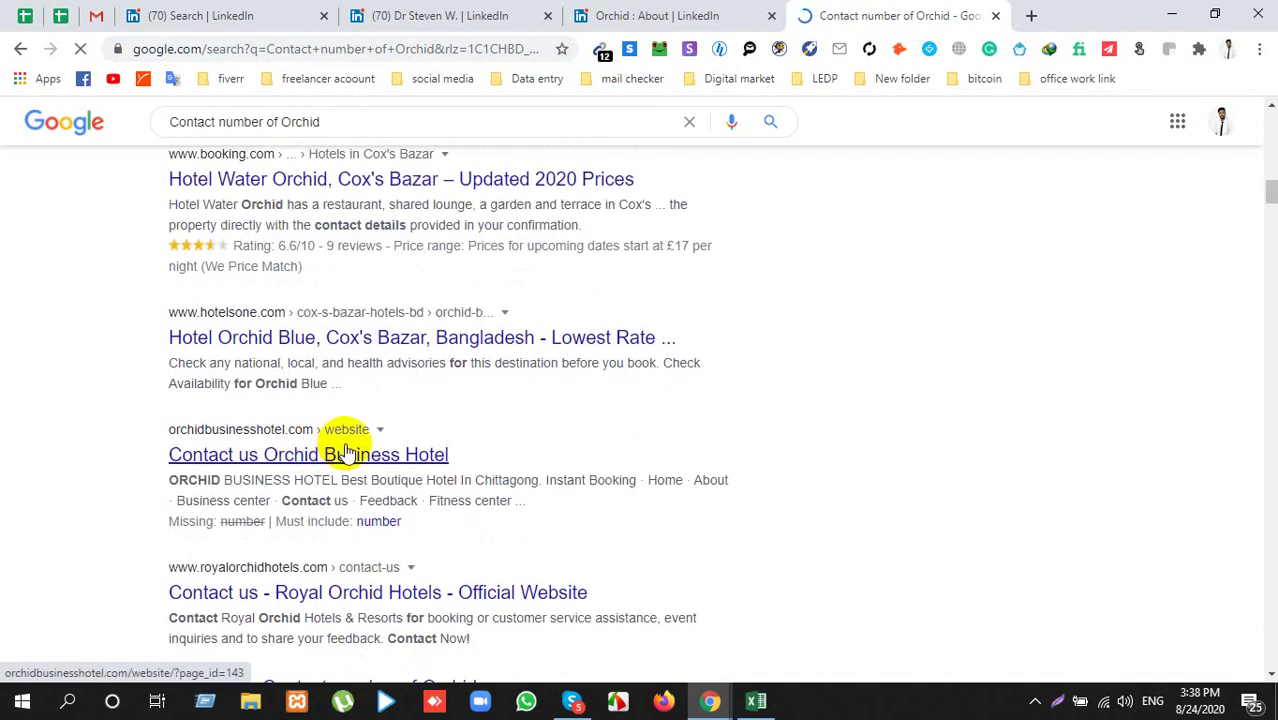
scroll(345, 452, down, 3)
Step: Refine the search to the contact number of Orchid Labs and browse the new results
click(267, 12)
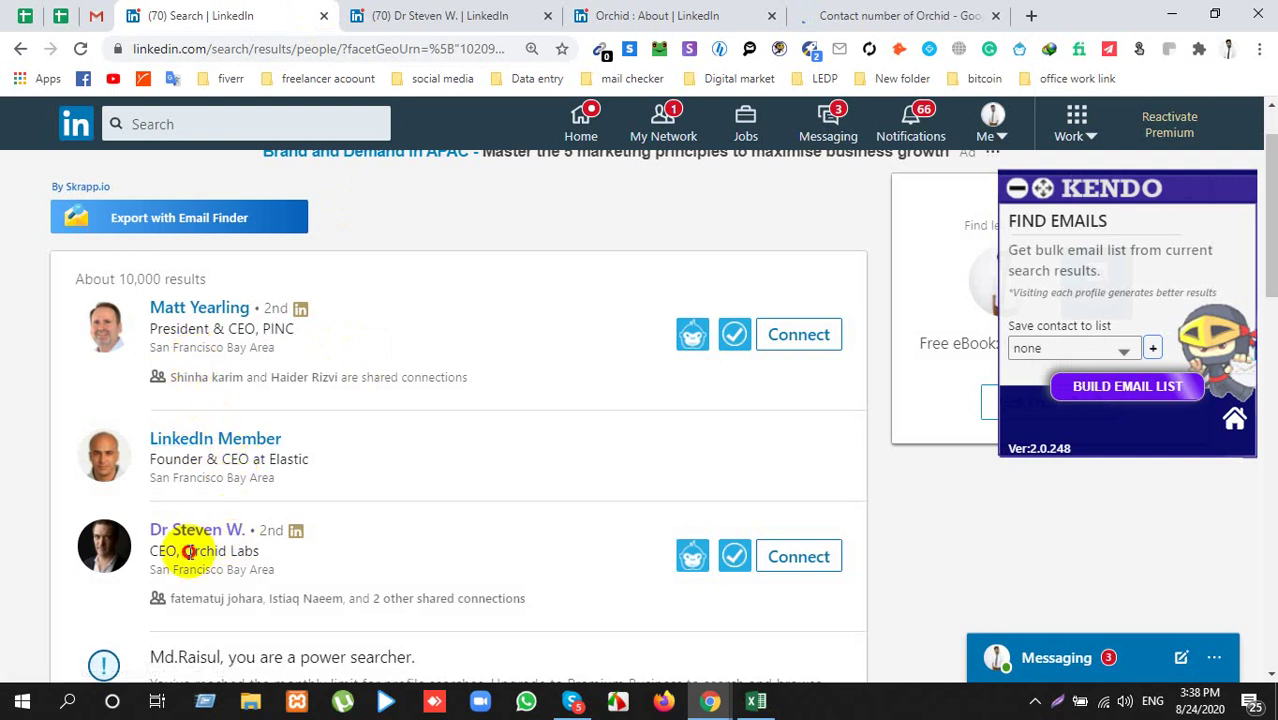
drag(186, 551, 252, 551)
click(893, 12)
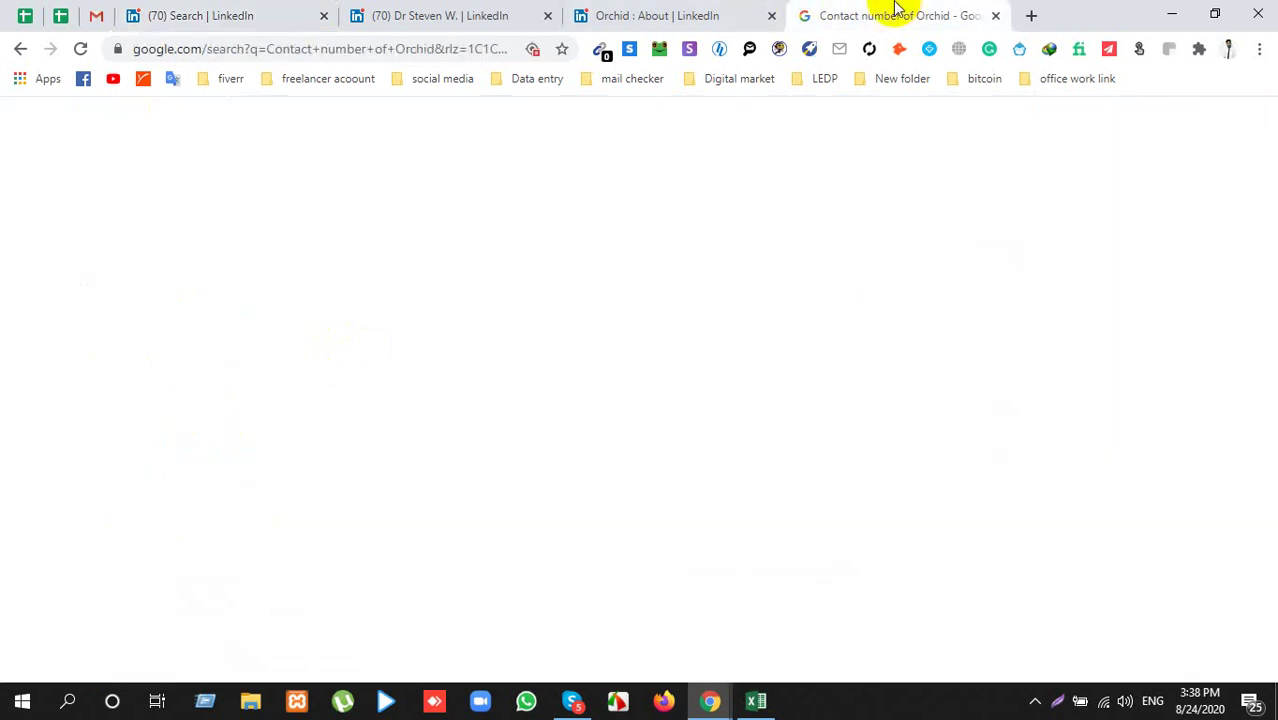
scroll(255, 200, up, 5)
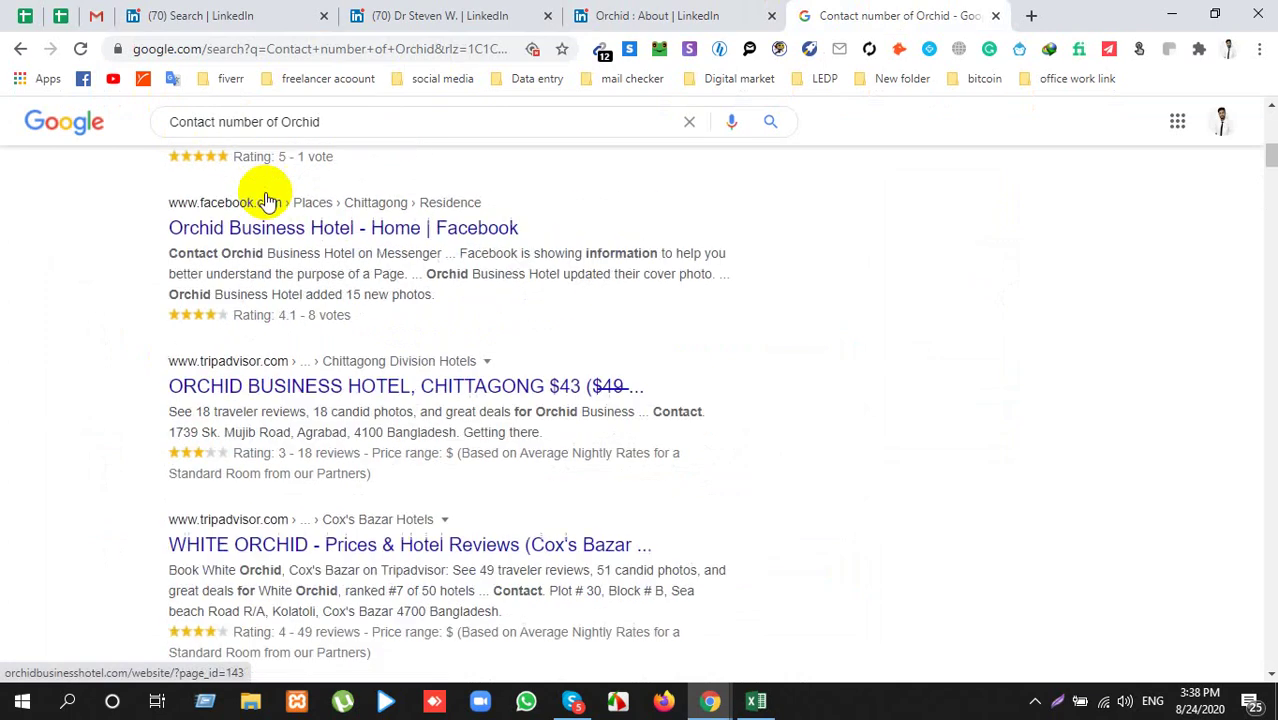
double_click(299, 122)
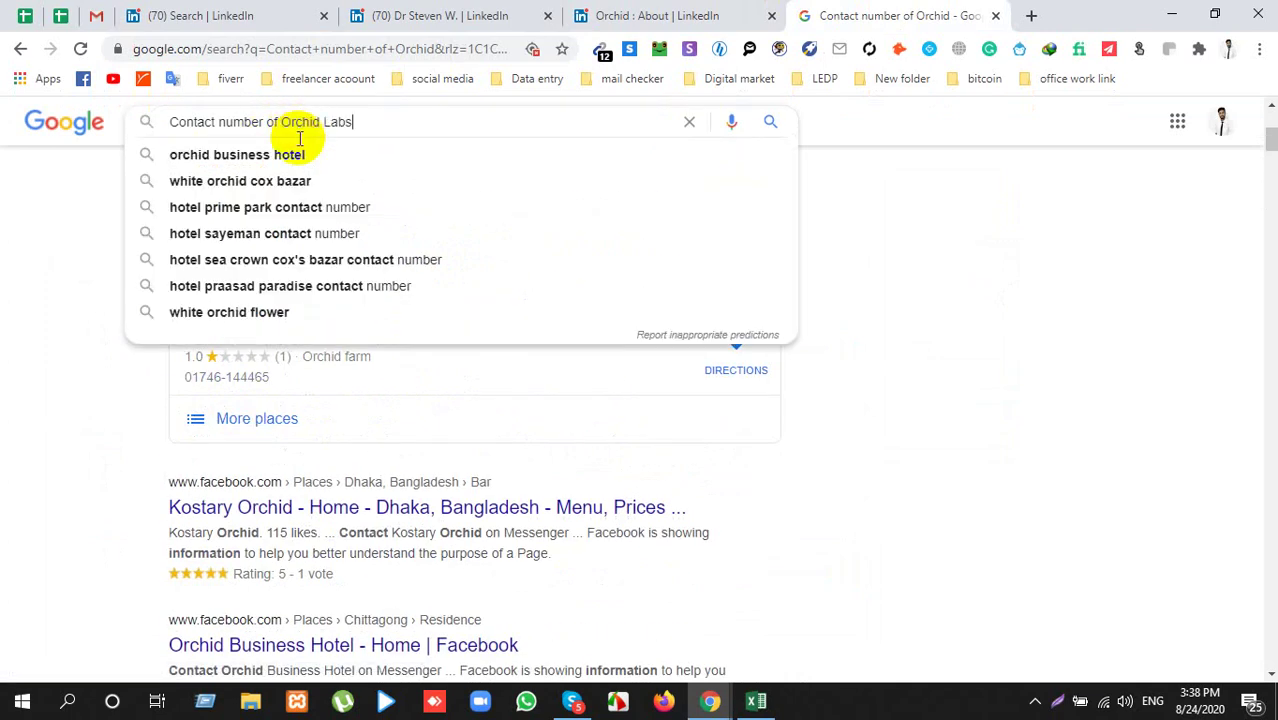
key(Return)
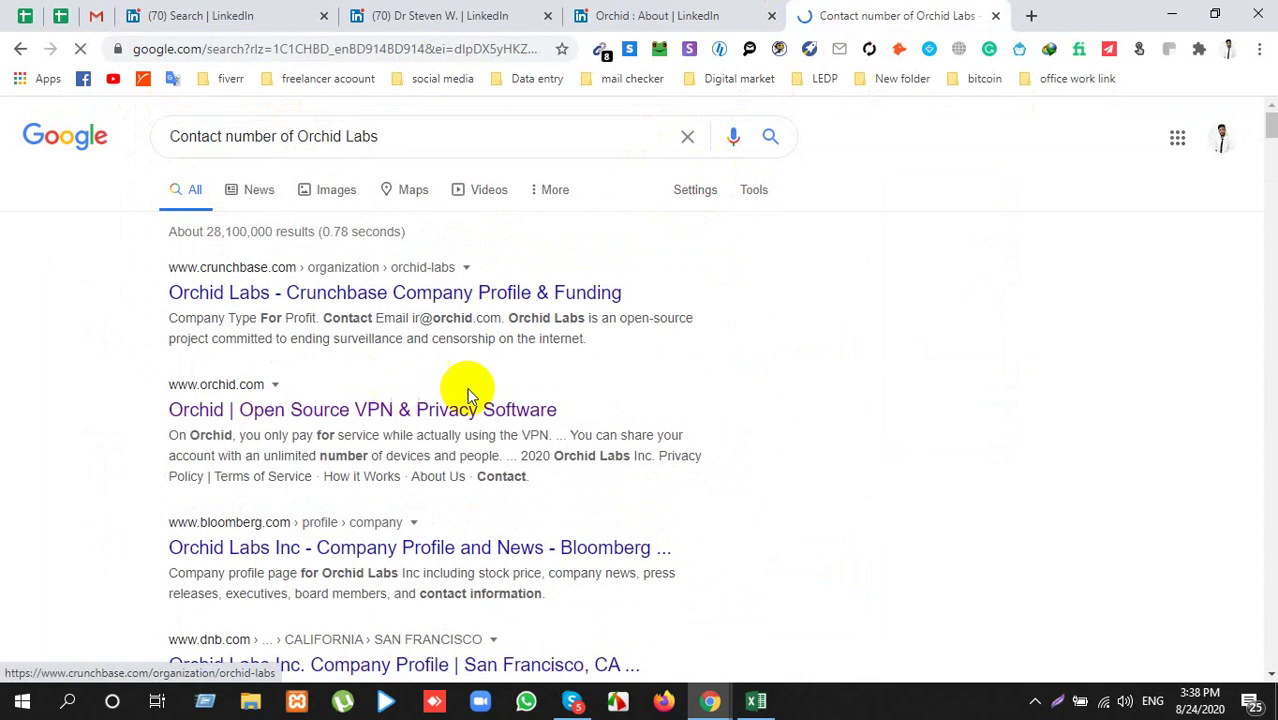
scroll(541, 414, down, 2)
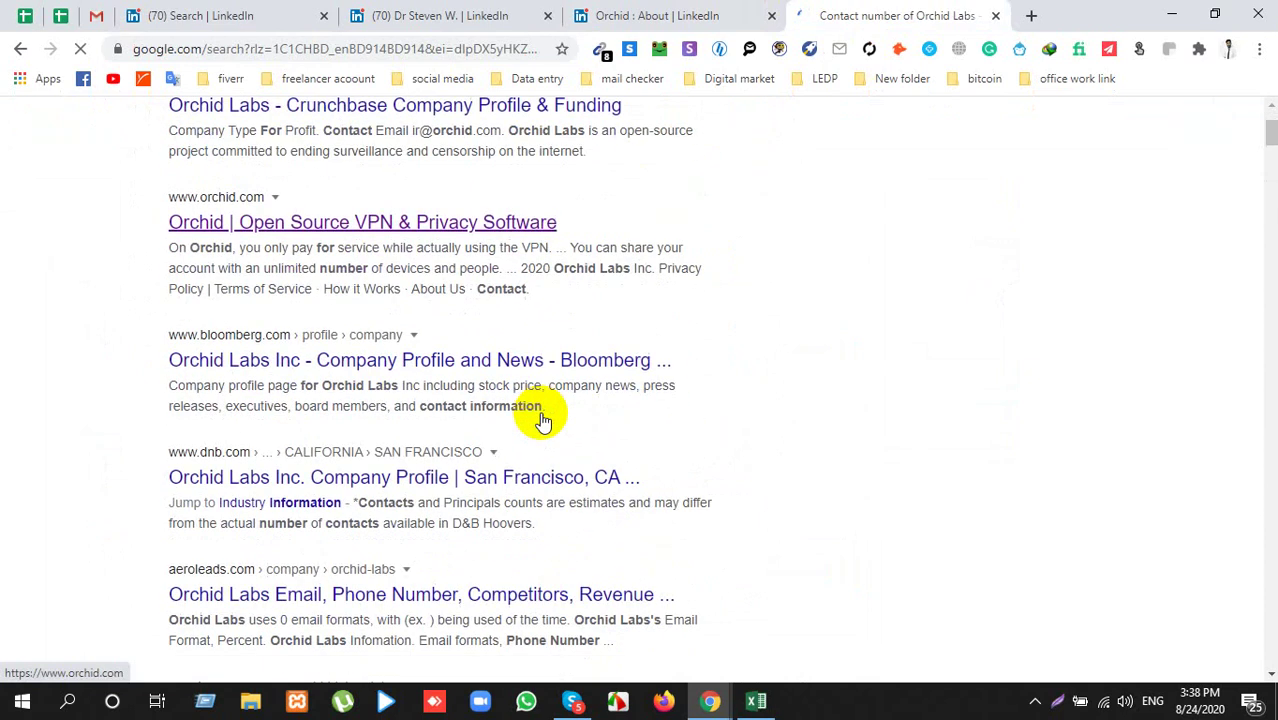
scroll(541, 412, down, 4)
scroll(540, 413, down, 3)
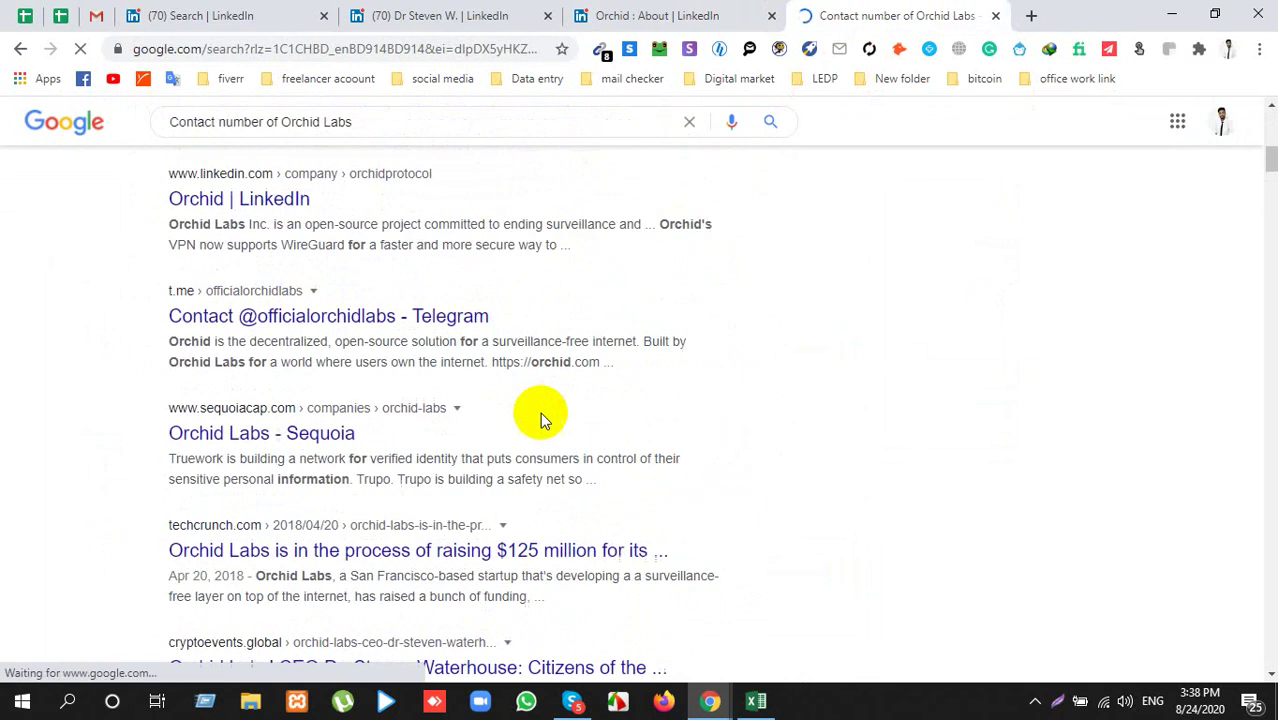
scroll(540, 418, down, 9)
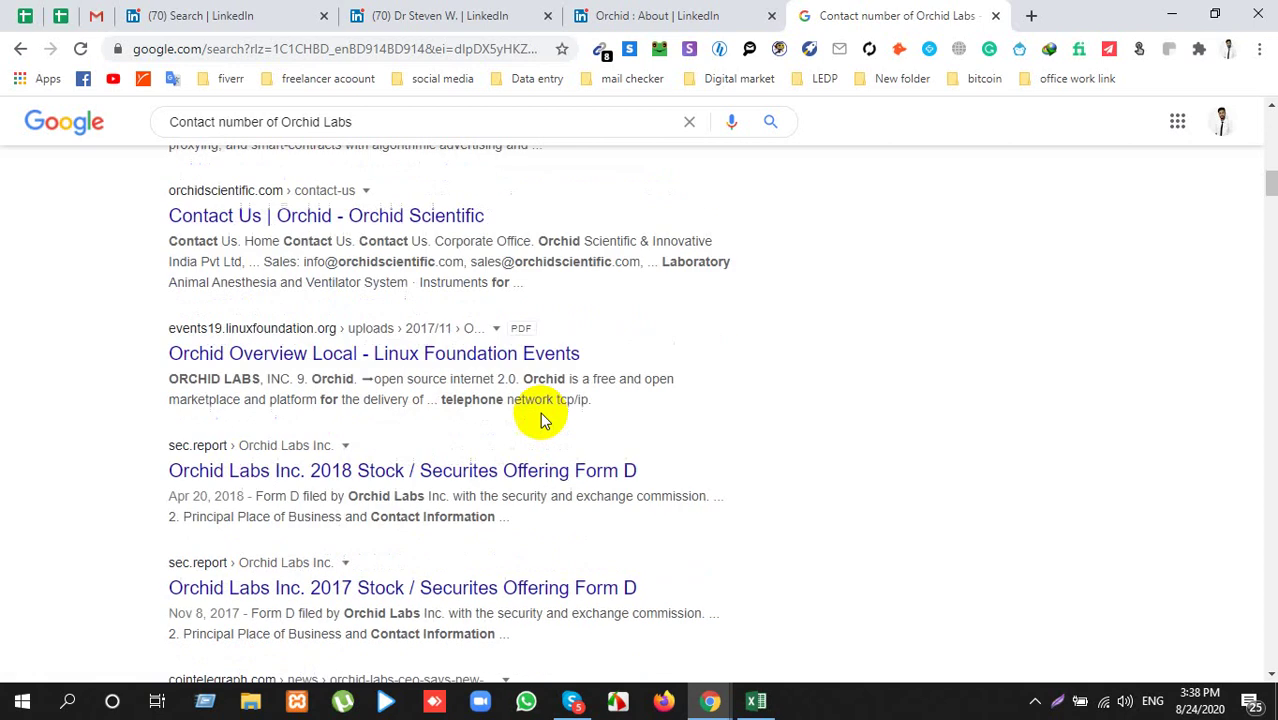
scroll(540, 415, down, 4)
scroll(540, 415, up, 2)
scroll(540, 415, down, 4)
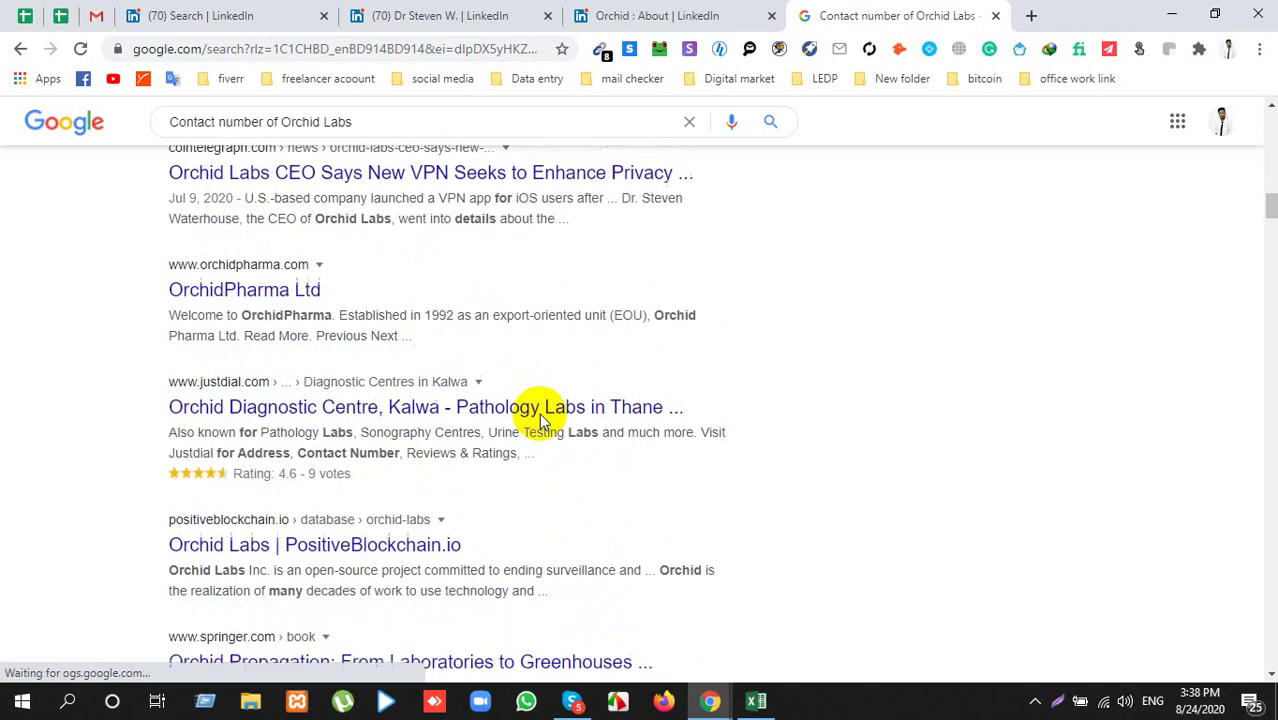
scroll(540, 413, down, 4)
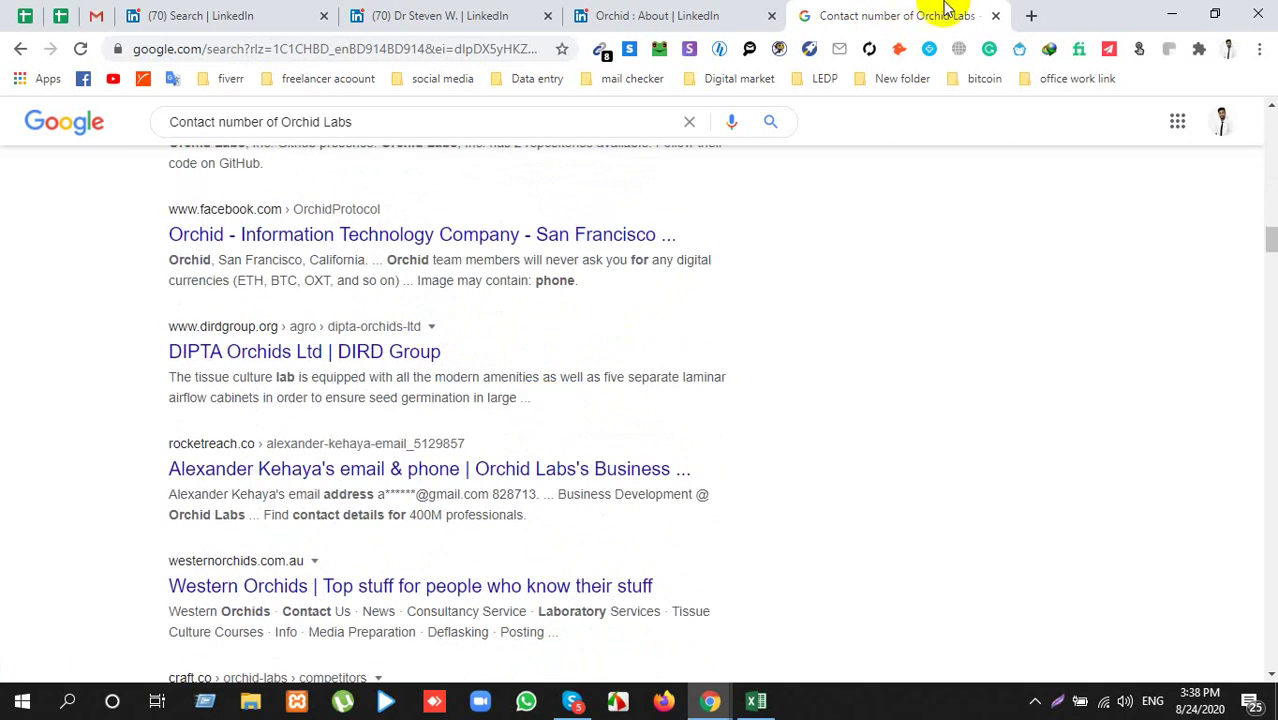
Step: Close the Orchid search and company tabs, glance at the Excel sheet, and return to the CEO's profile
click(995, 15)
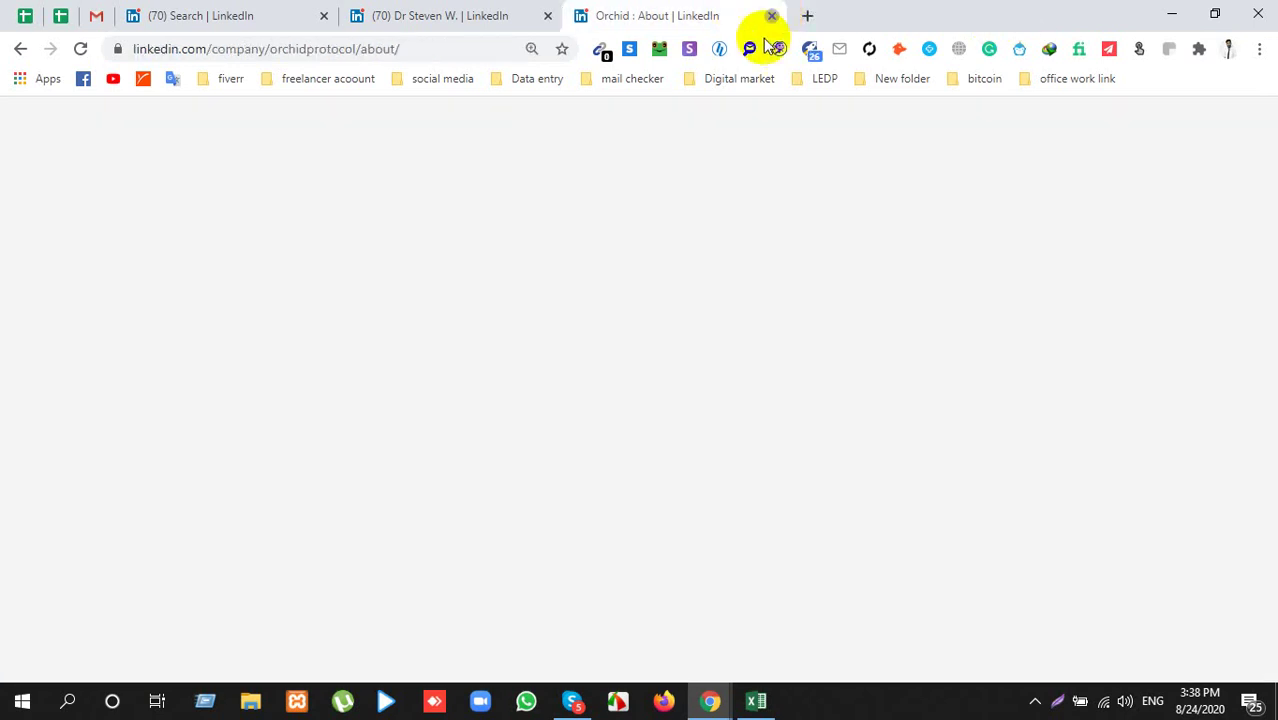
click(771, 15)
key(alt+Tab)
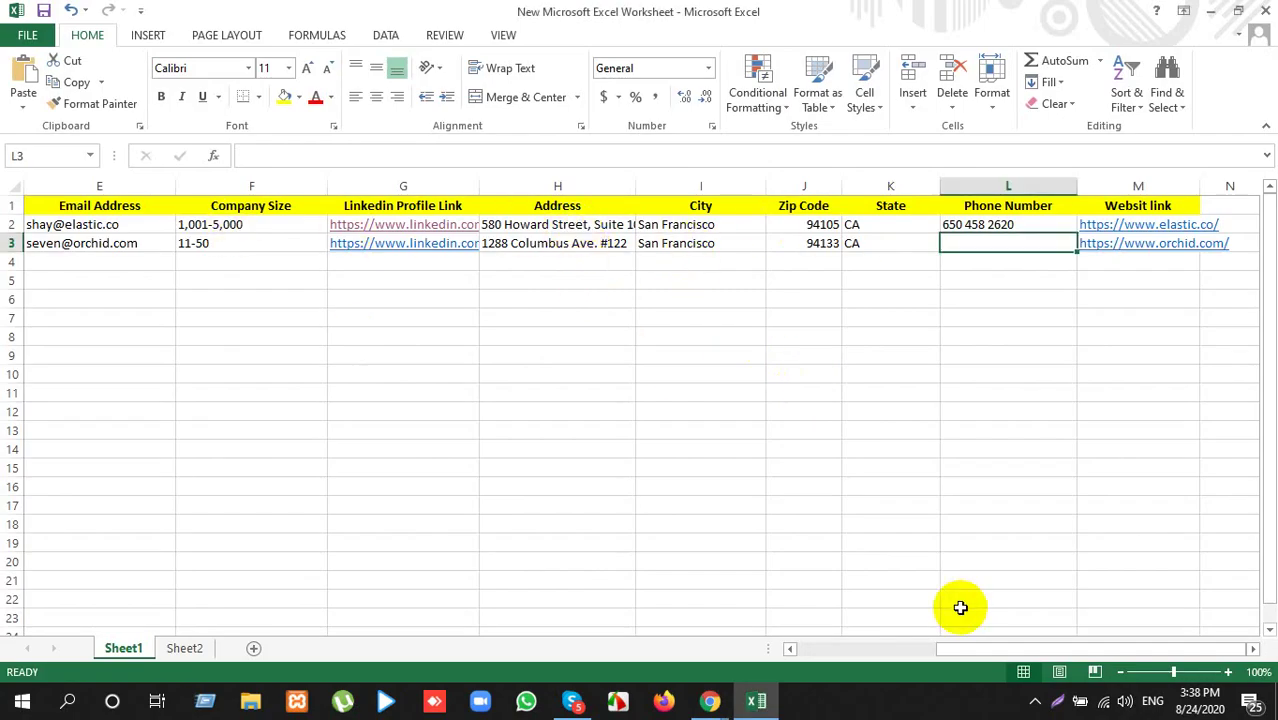
drag(961, 650, 780, 653)
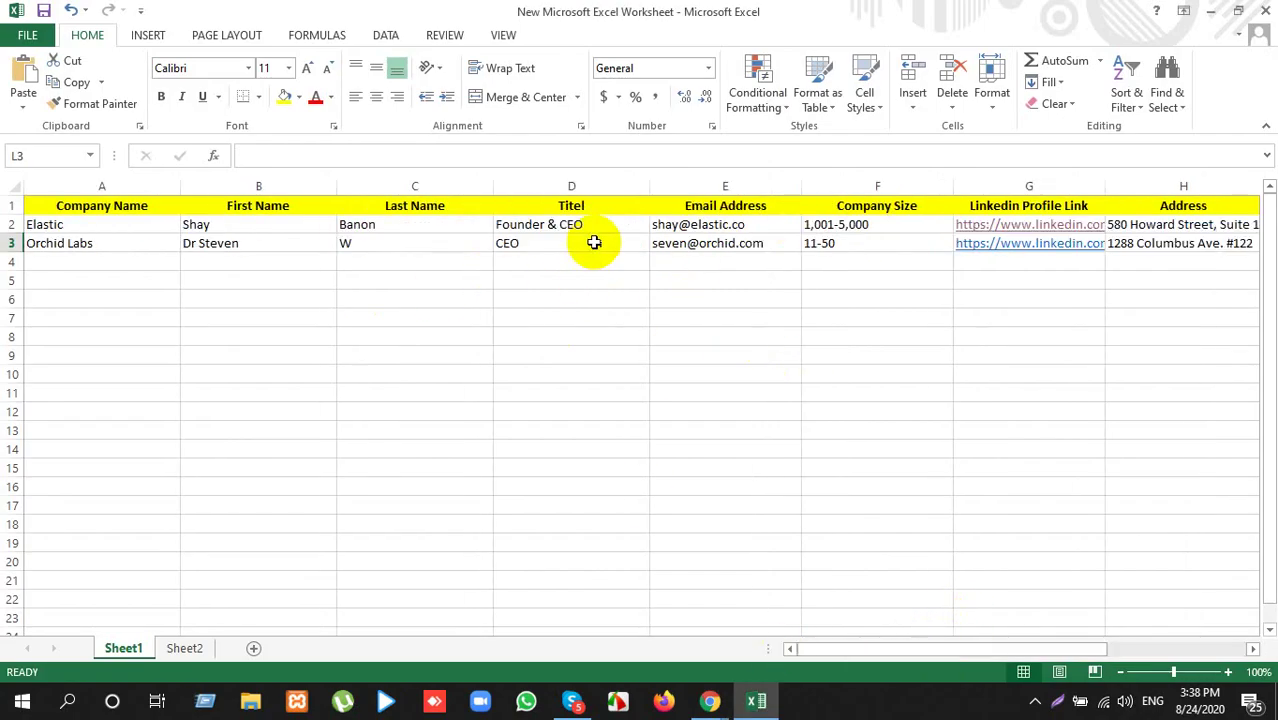
drag(665, 226, 679, 289)
key(alt+Tab)
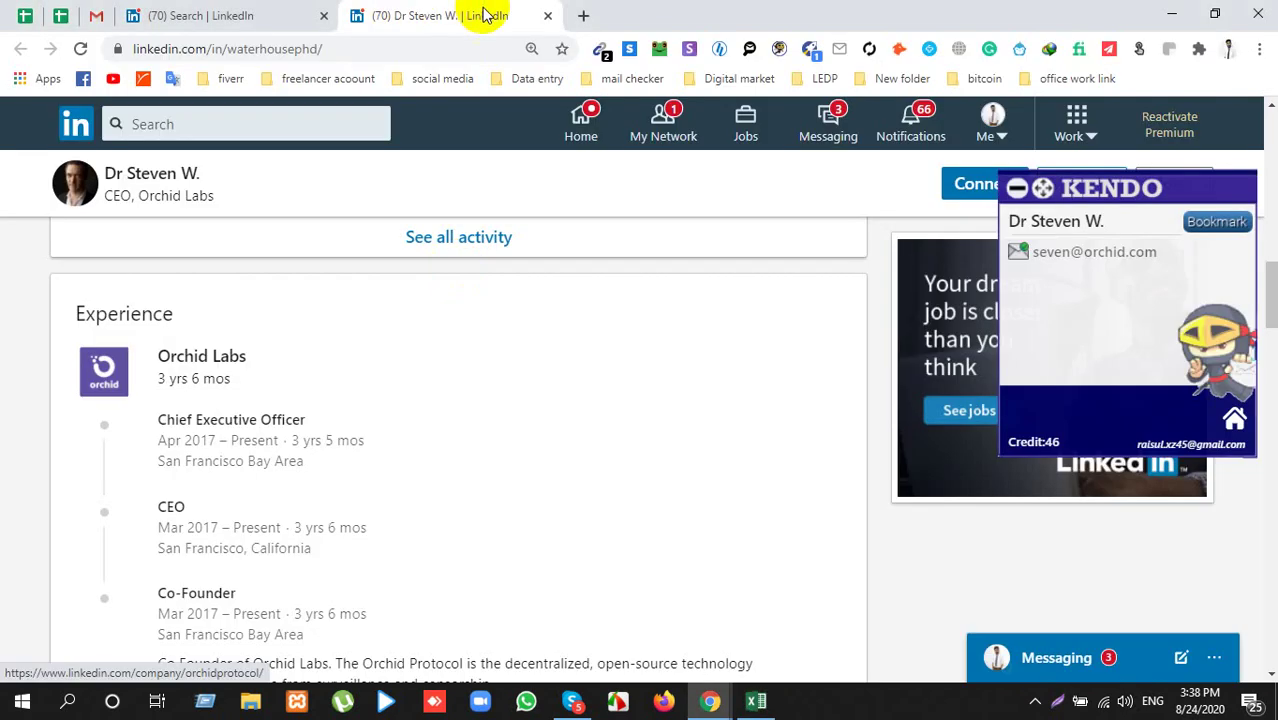
Step: Search Google for 'never bounce' in a new tab, accepting the corrected spelling
middle_click(354, 17)
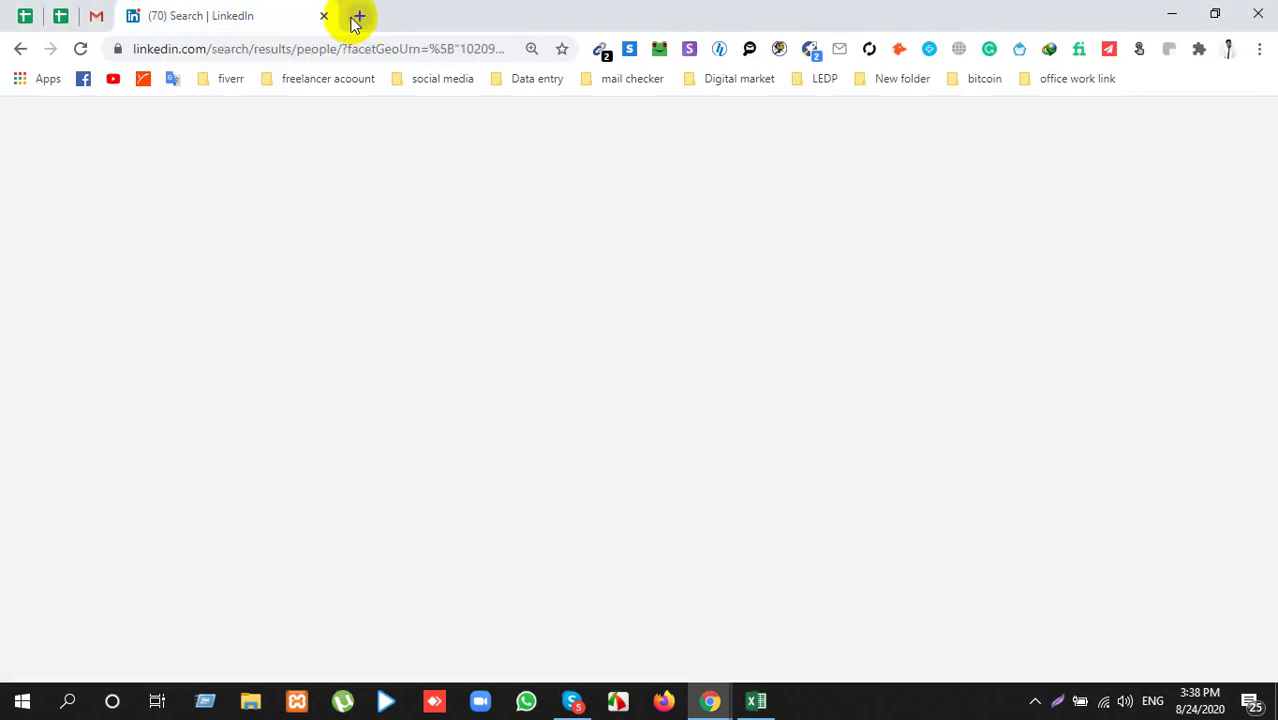
click(354, 17)
text(n)
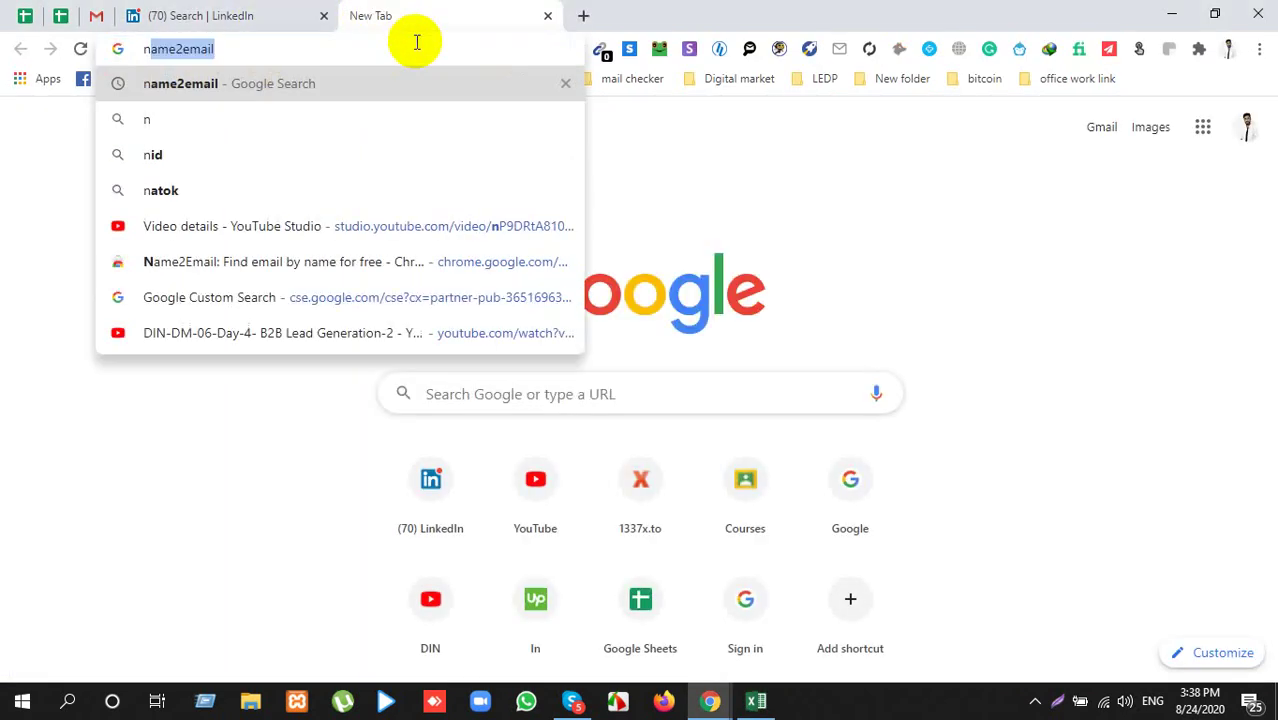
text(avern)
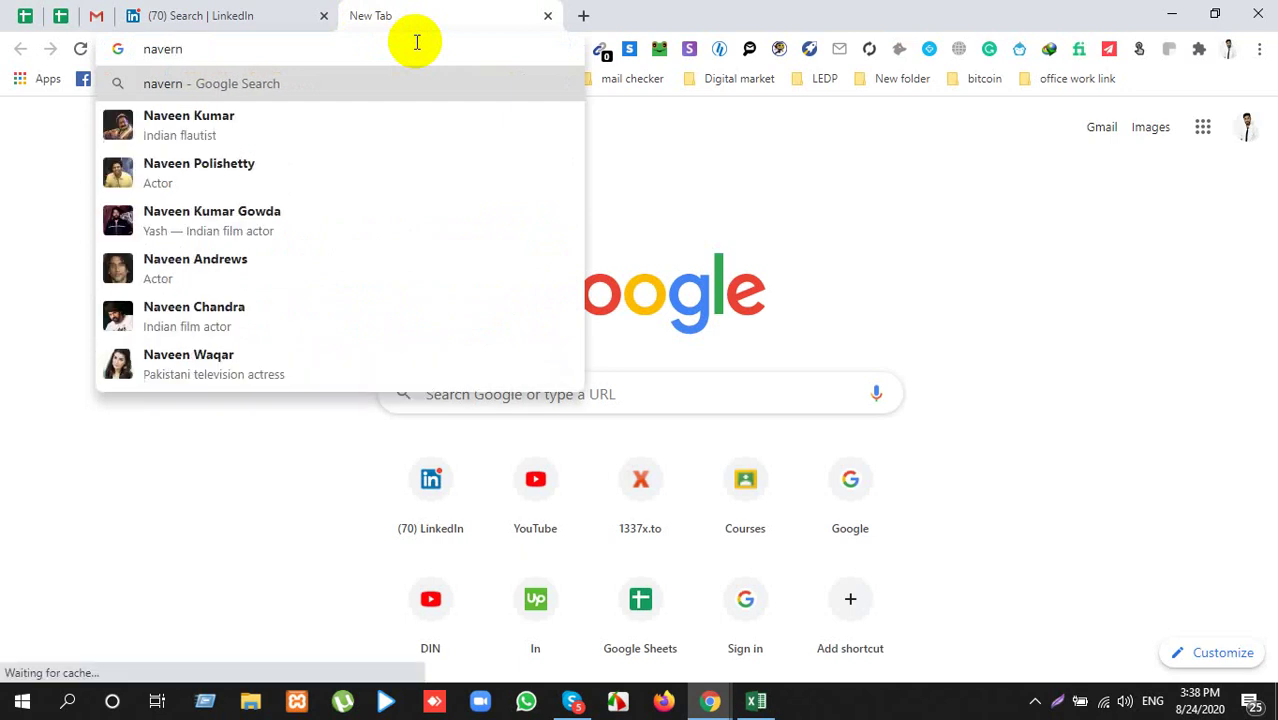
text(o)
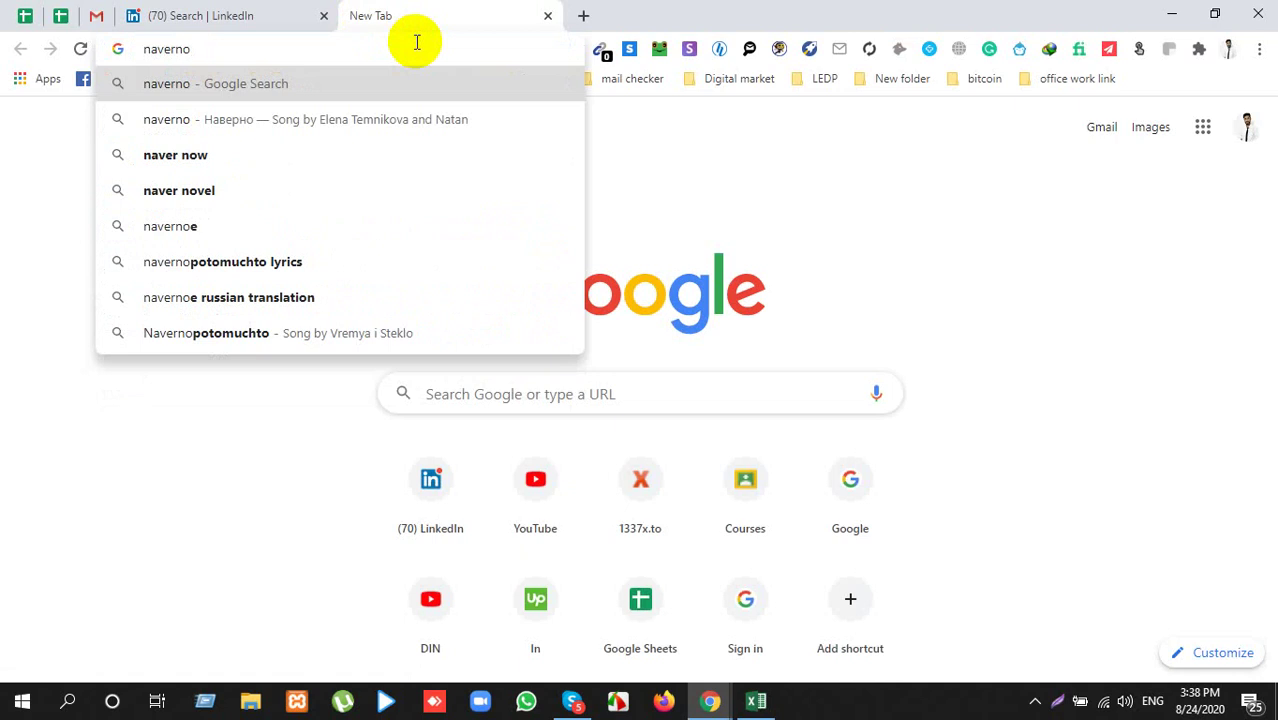
key(BackSpace)
key(BackSpace)
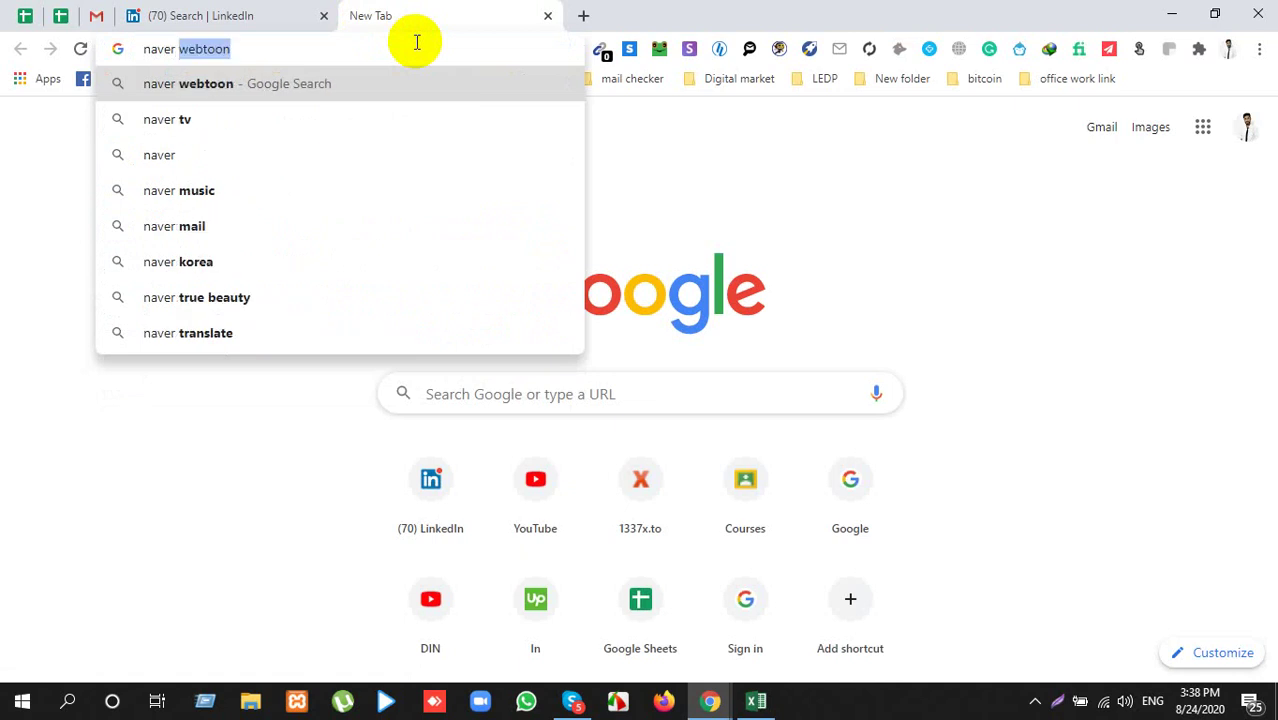
text(bo)
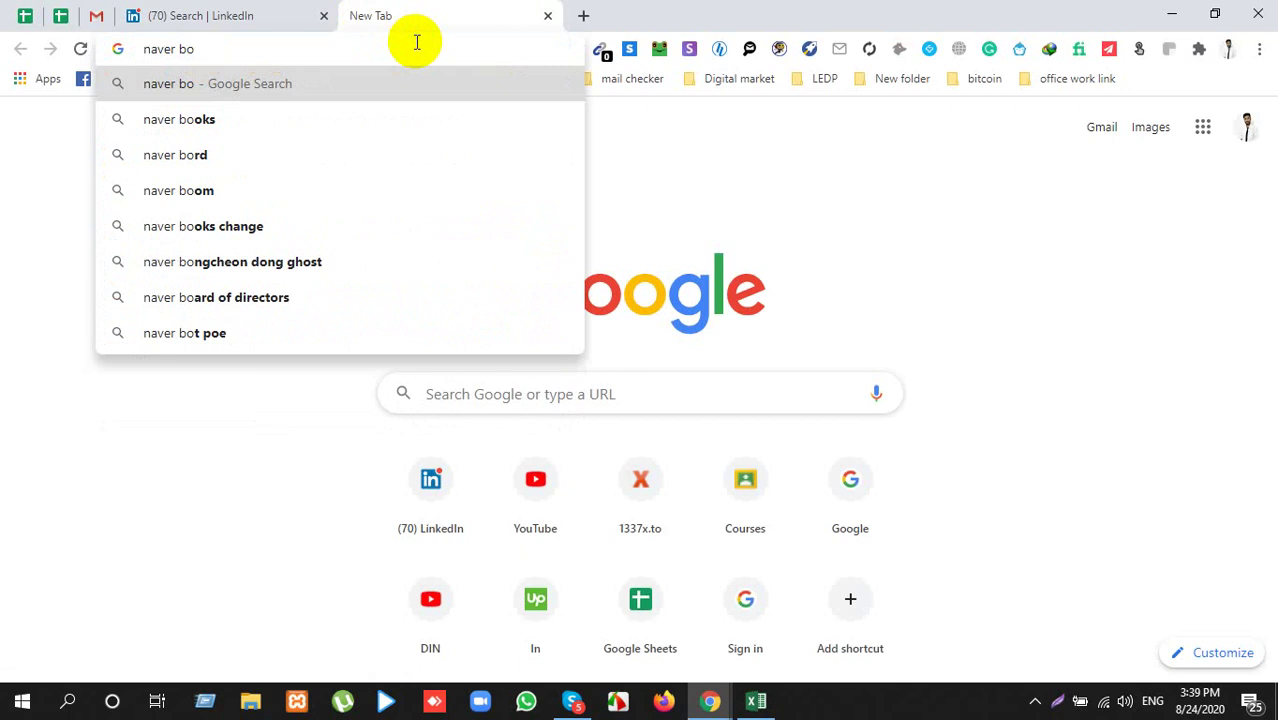
text(n)
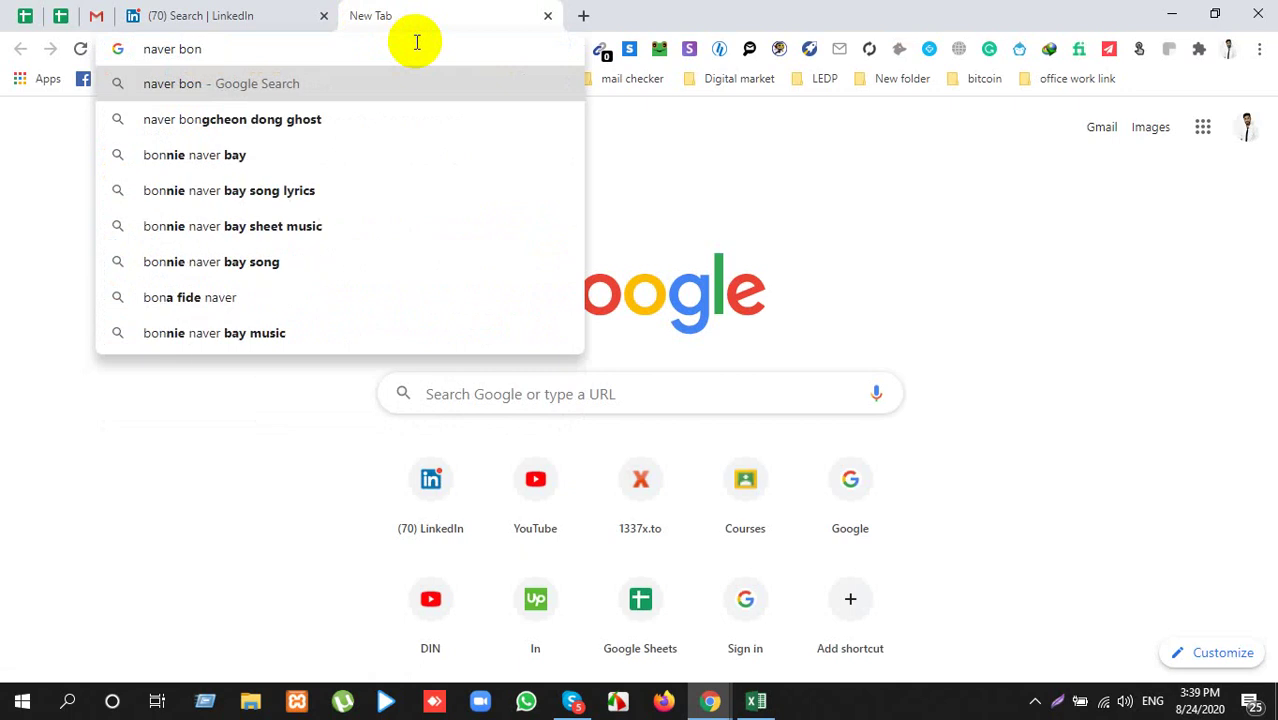
text(cw)
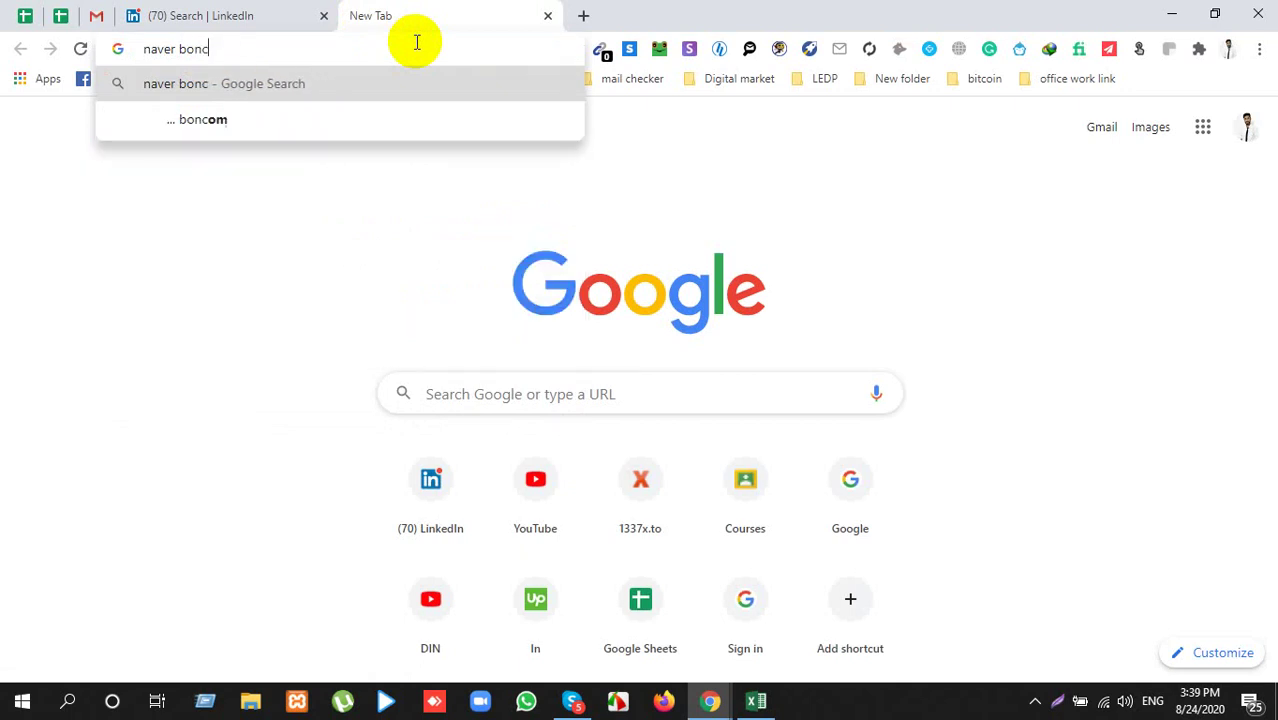
key(Return)
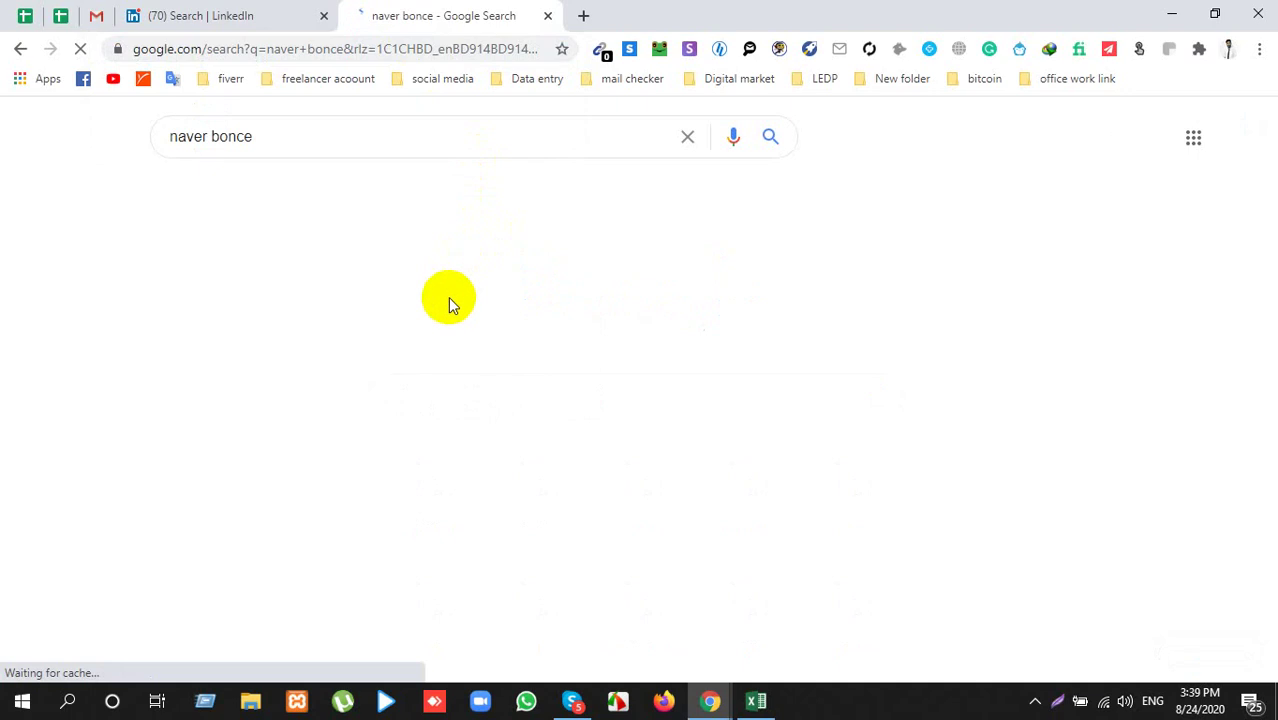
click(342, 268)
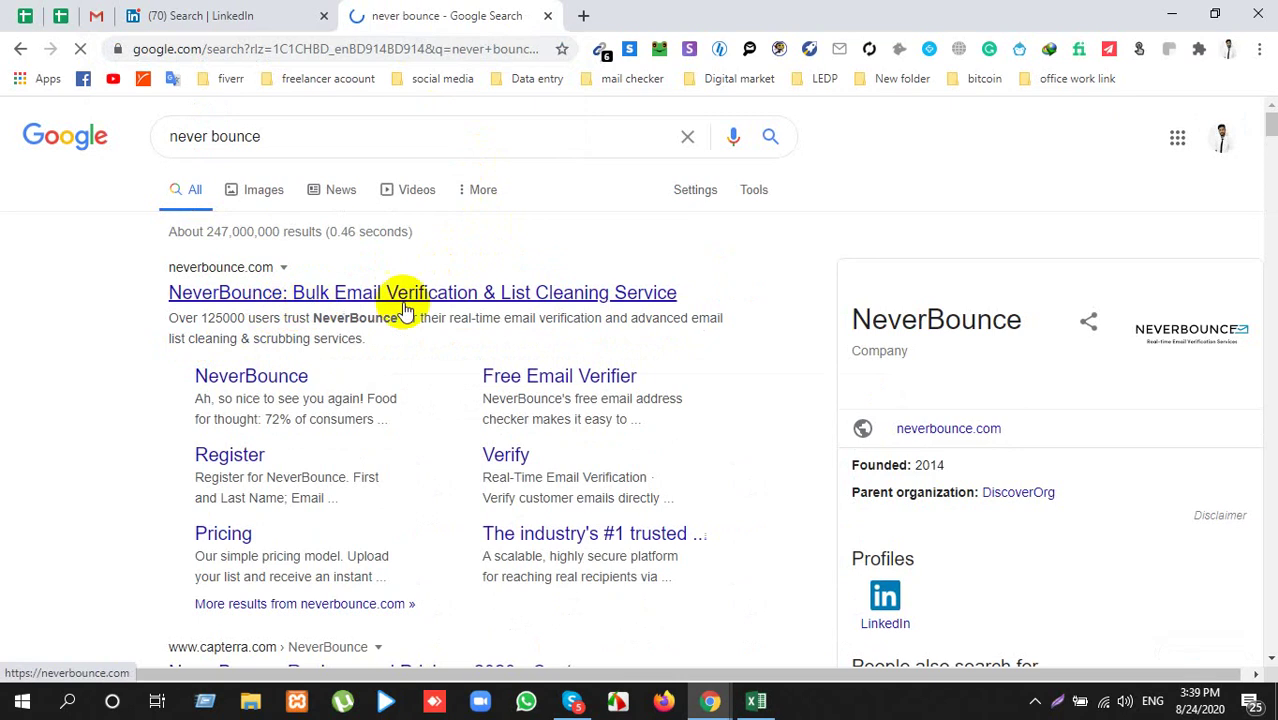
Step: Open the NeverBounce result in a new tab and select its web address
right_click(497, 303)
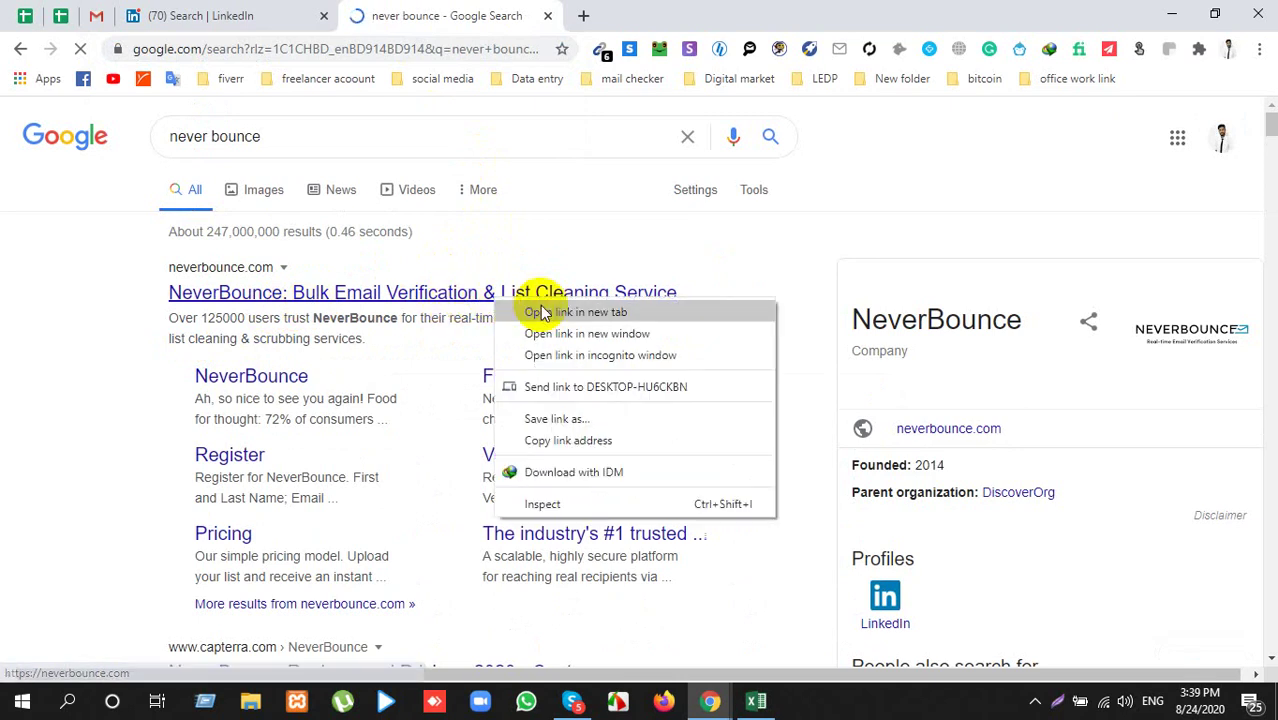
click(545, 310)
click(685, 17)
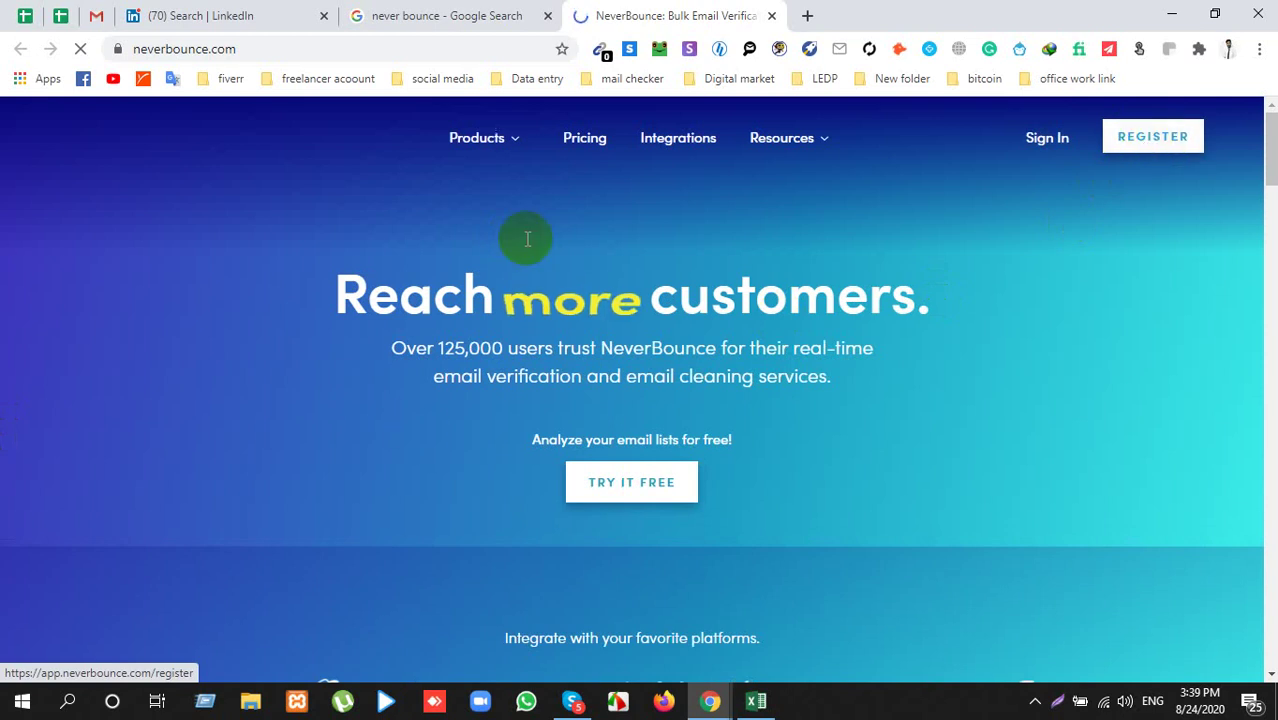
mouse_move(441, 120)
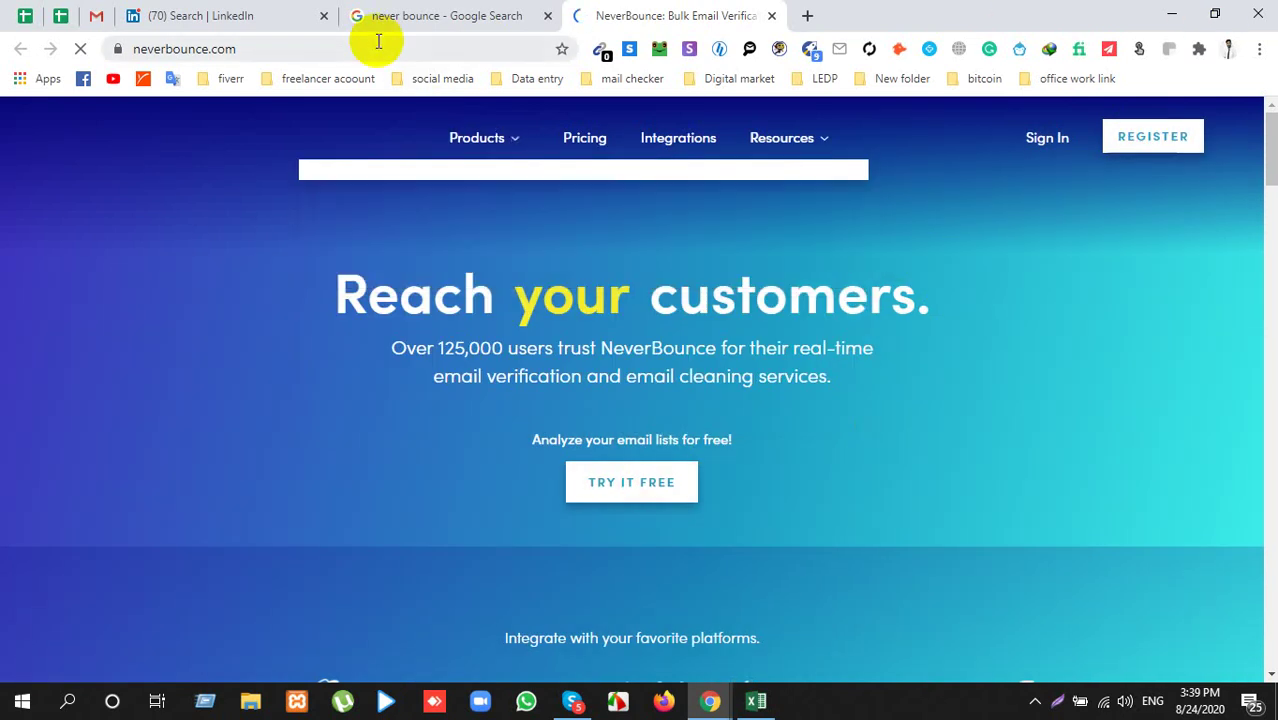
click(374, 41)
key(ctrl+c)
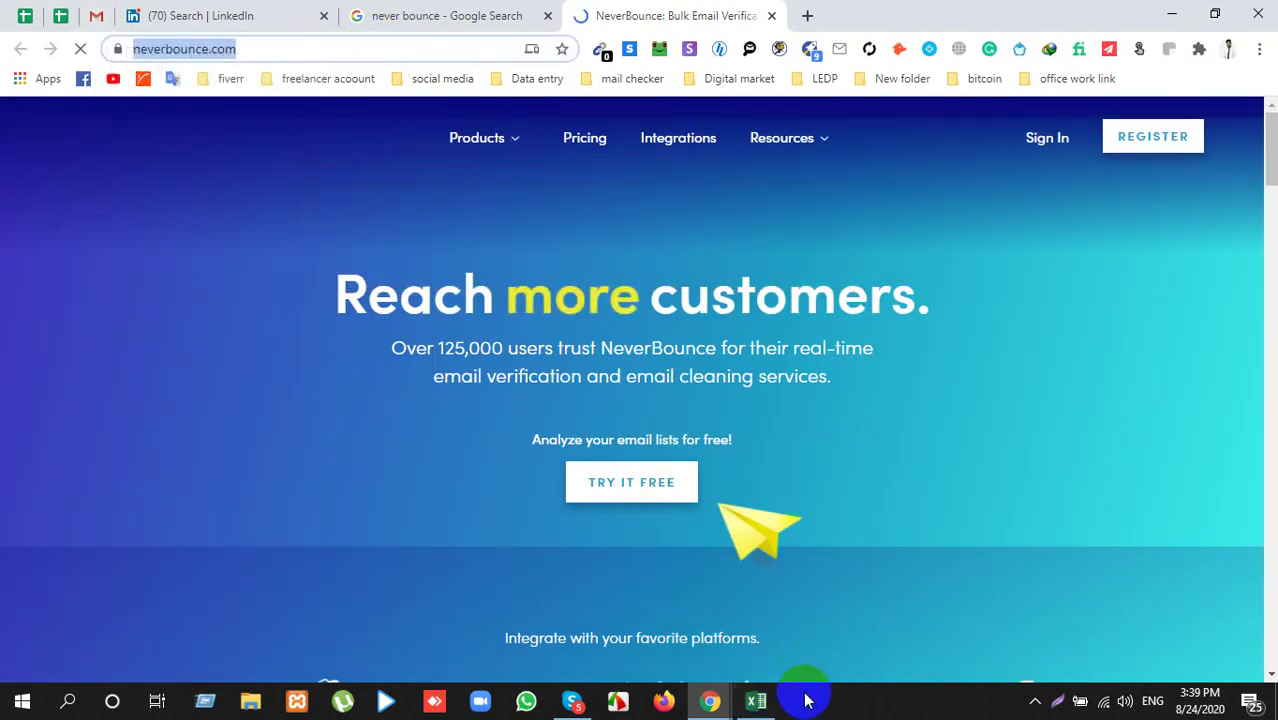
Step: Paste the NeverBounce link into the Google Meet chat with everyone and send it
mouse_move(710, 700)
click(847, 622)
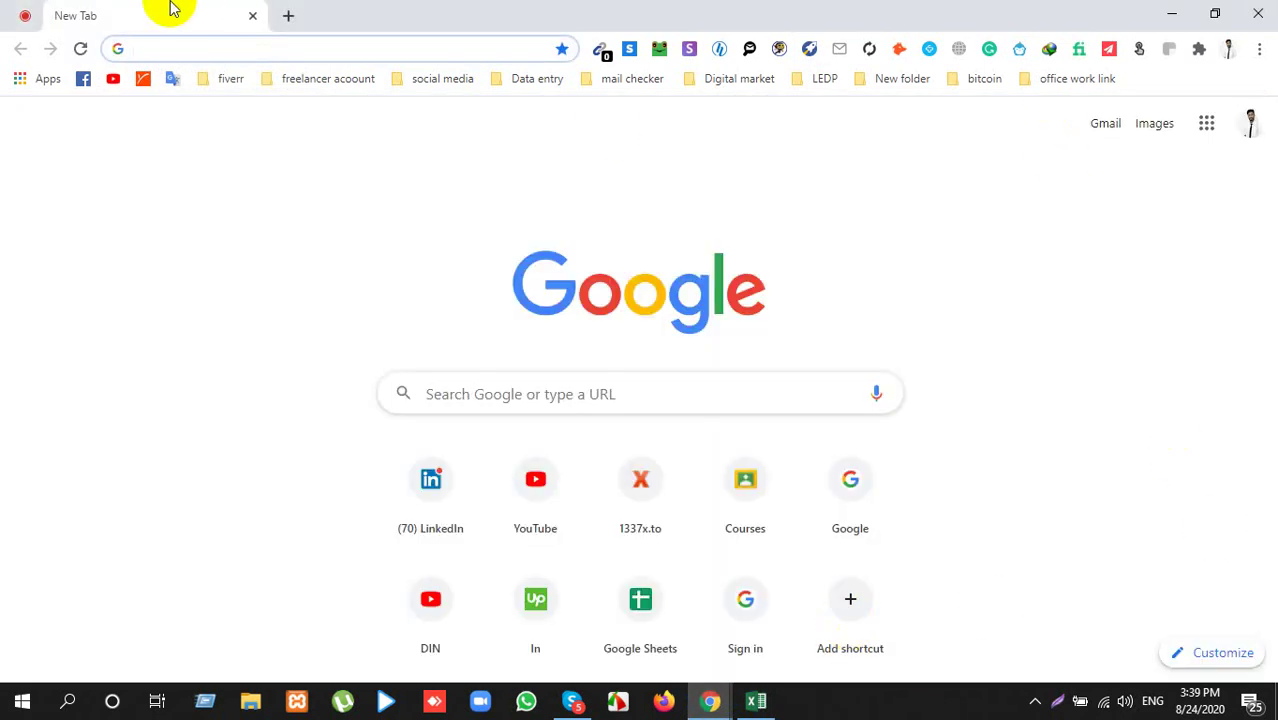
click(14, 19)
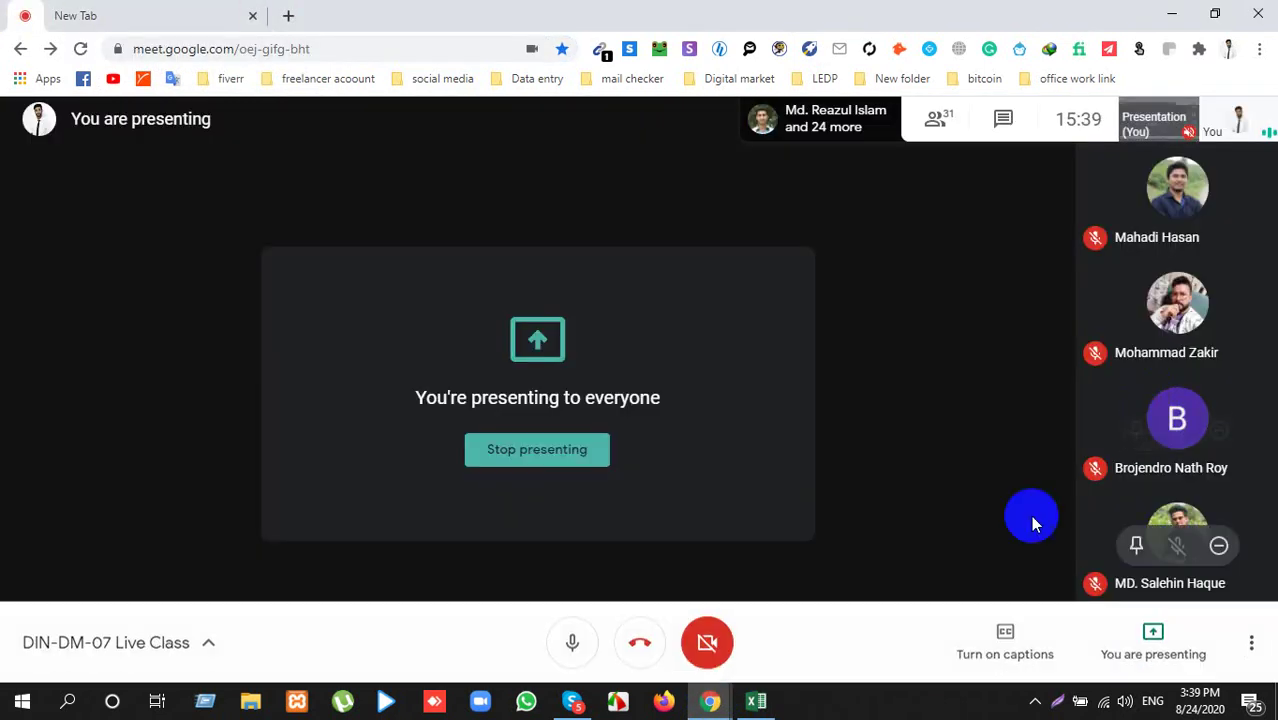
click(1003, 119)
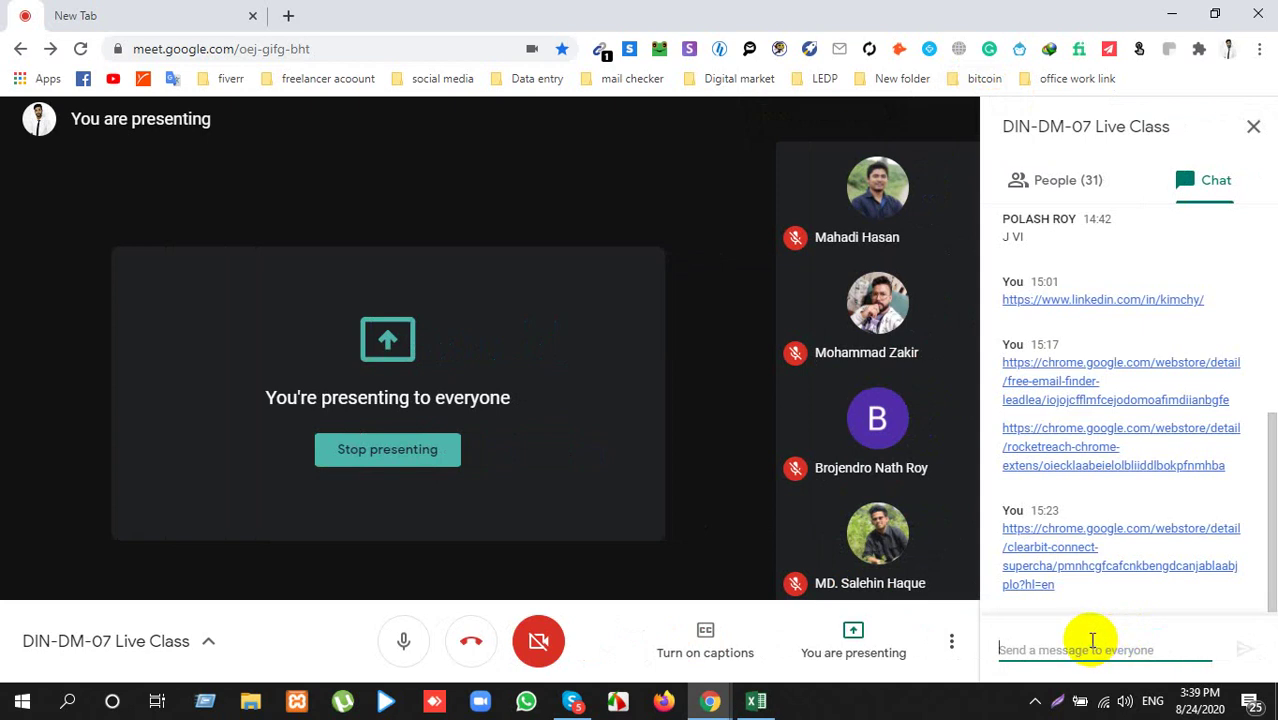
right_click(1098, 650)
click(1110, 461)
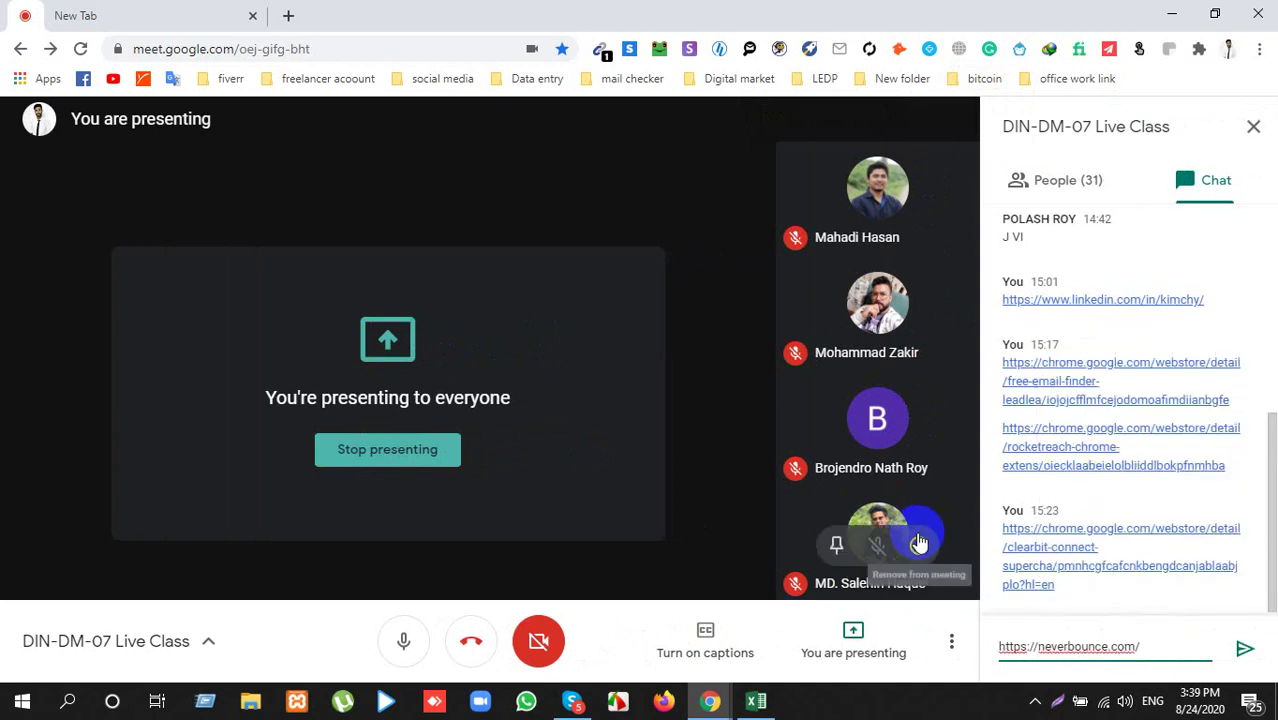
key(Return)
key(alt+Tab)
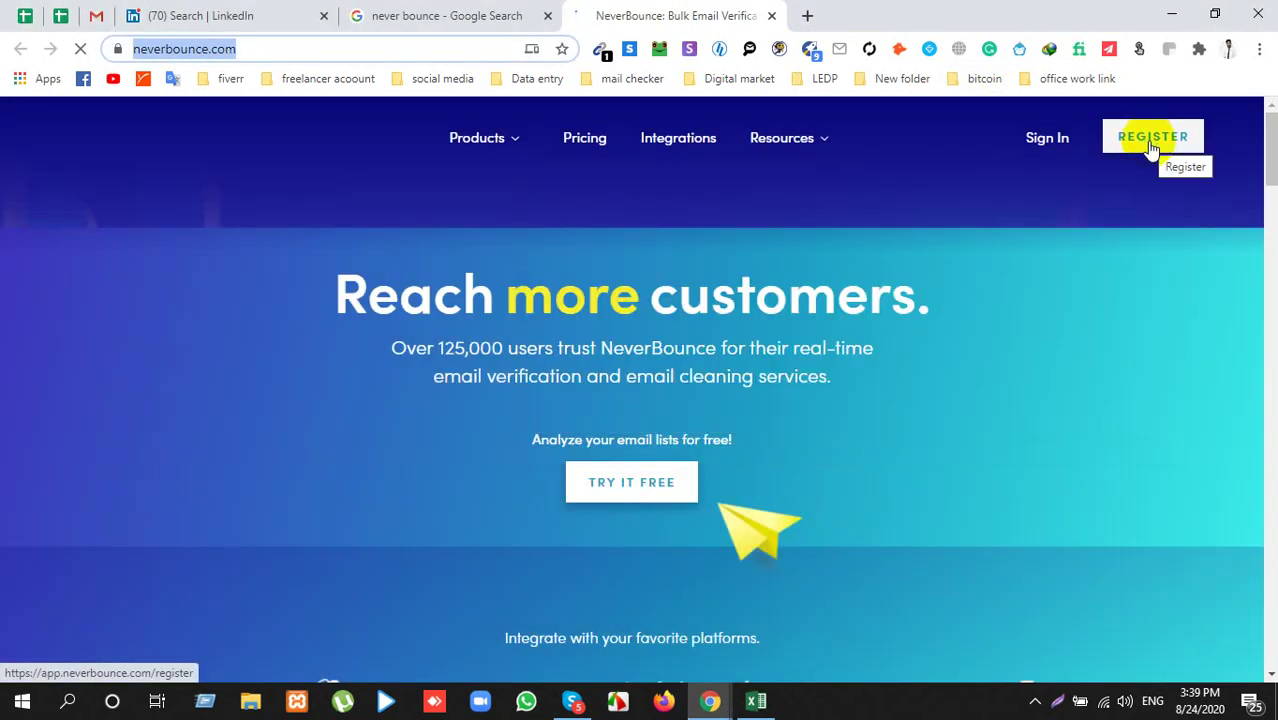
Step: On NeverBounce's Register form, replace the autofilled full name with the user's own name, then open a new tab
click(1152, 145)
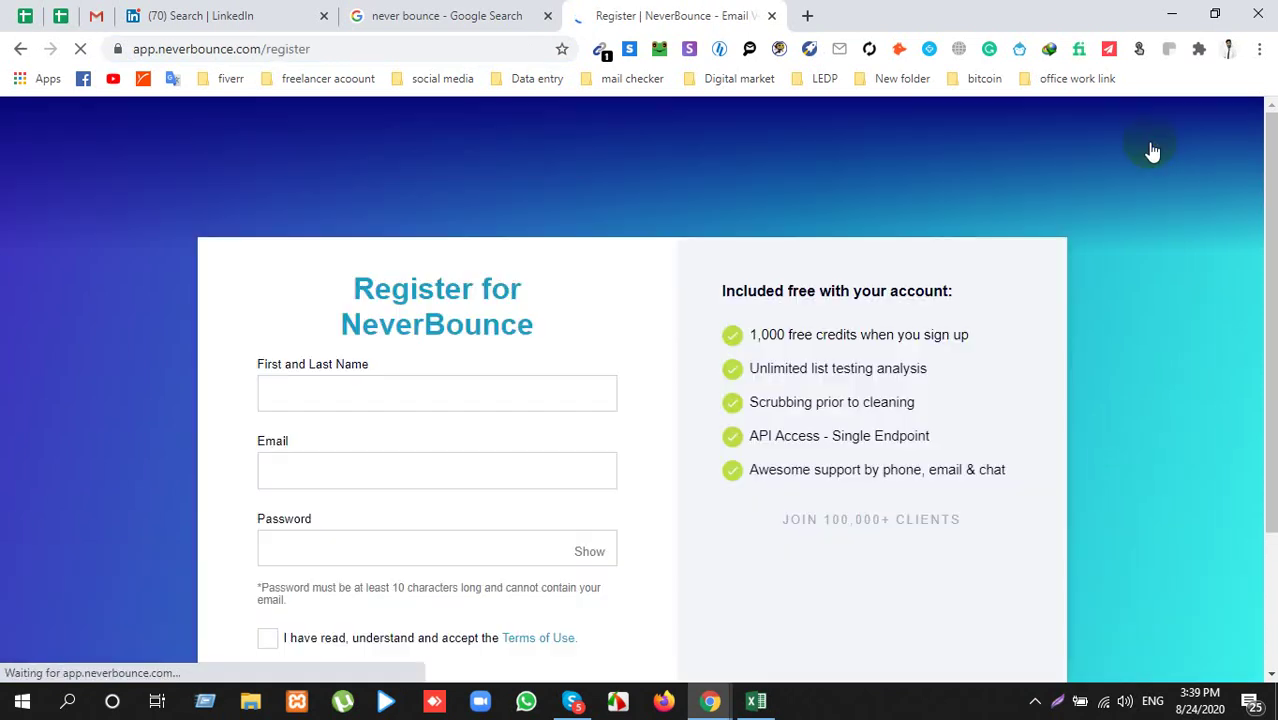
scroll(736, 408, down, 2)
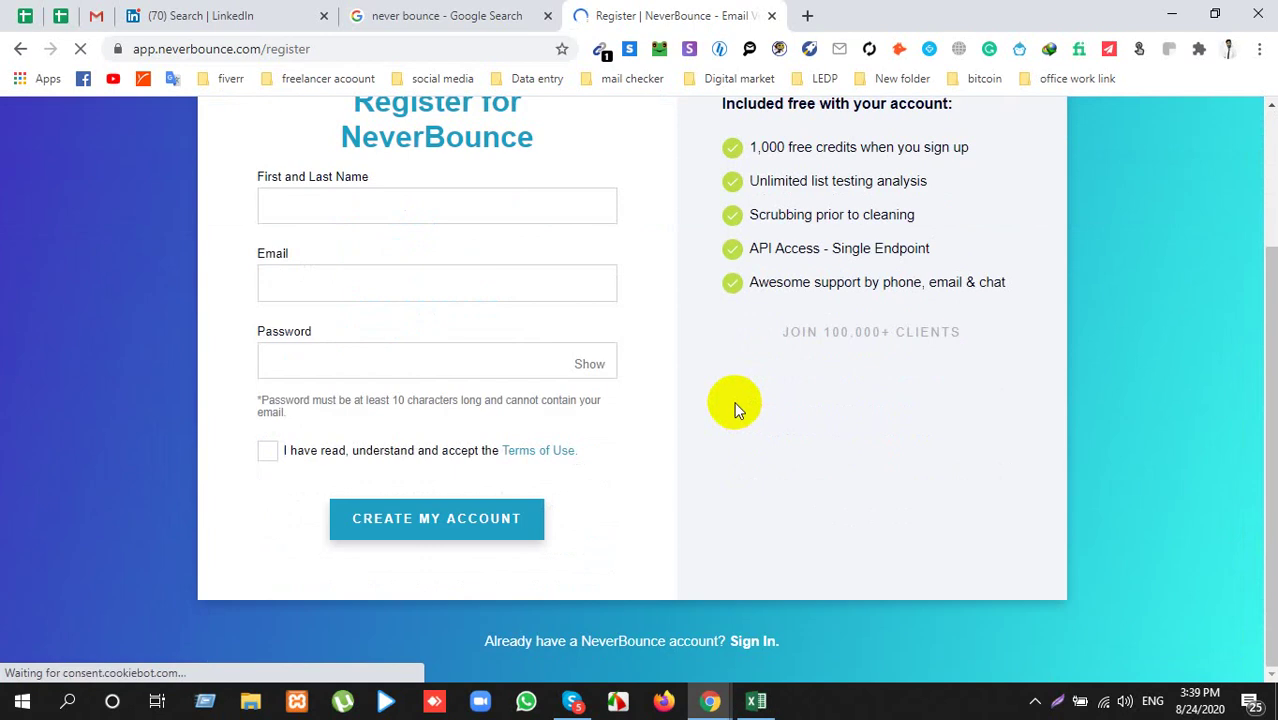
click(399, 208)
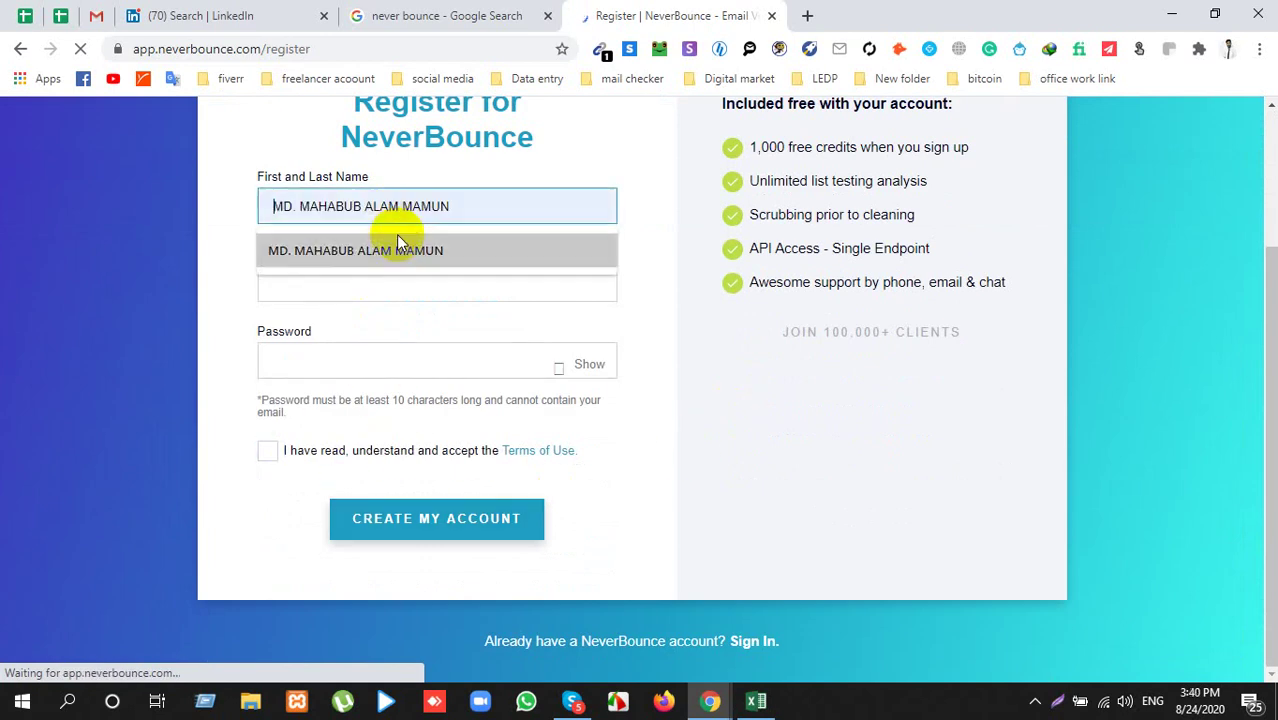
click(396, 251)
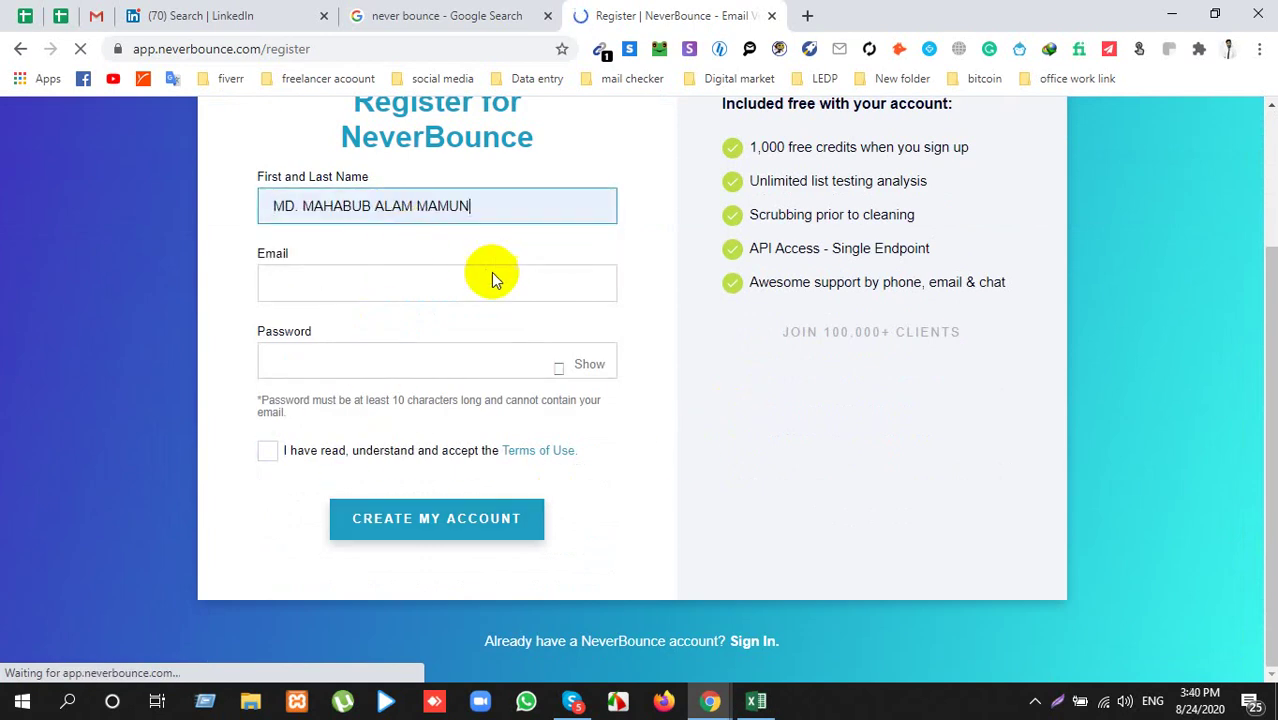
triple_click(412, 202)
text(raisul)
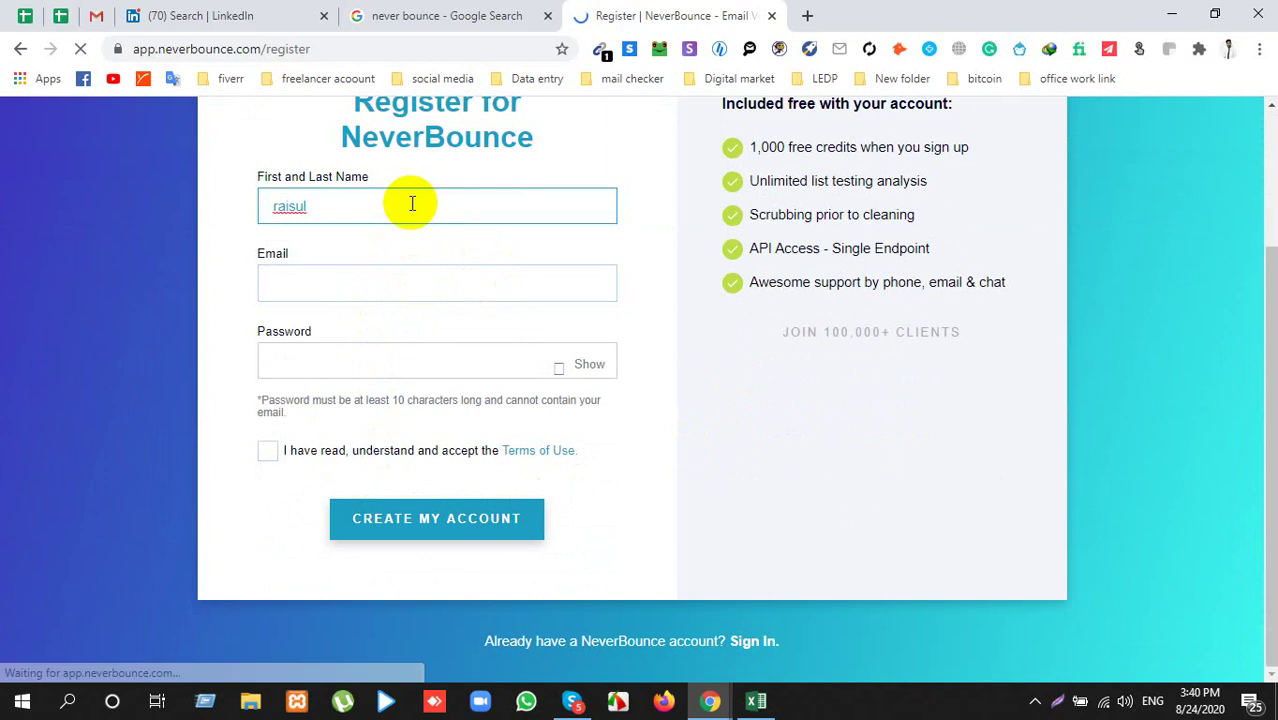
text( islam)
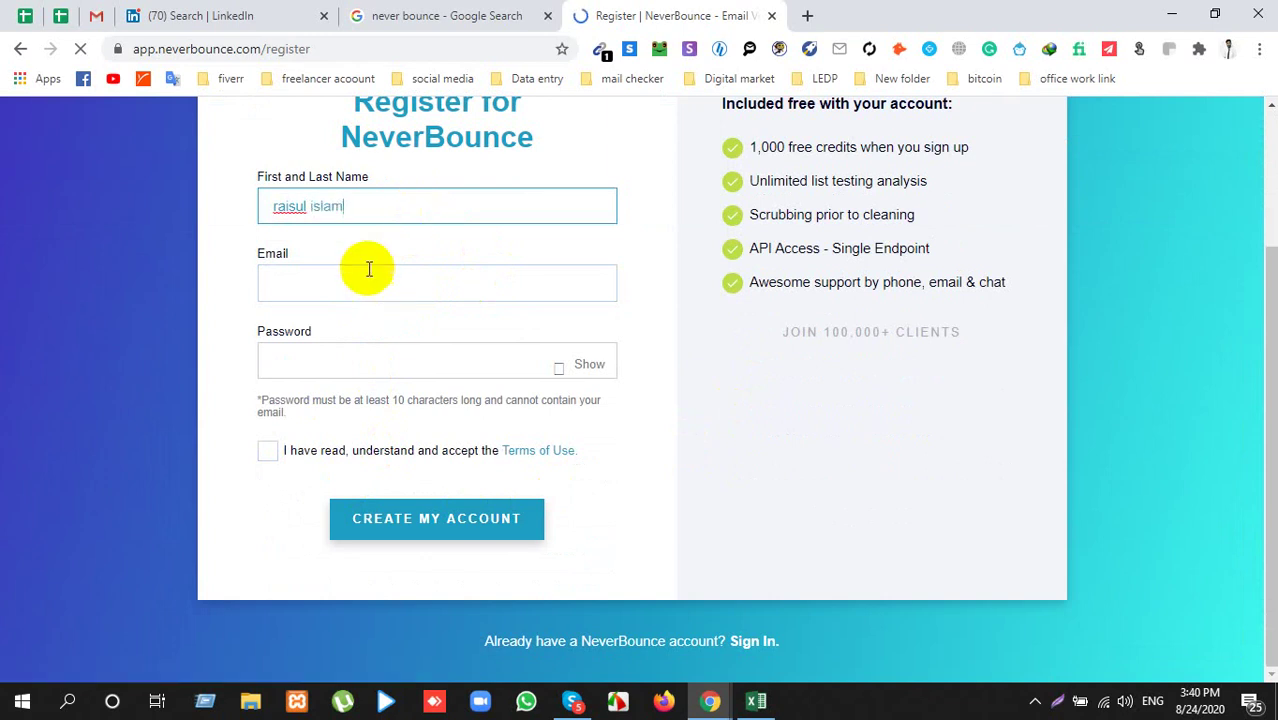
click(365, 285)
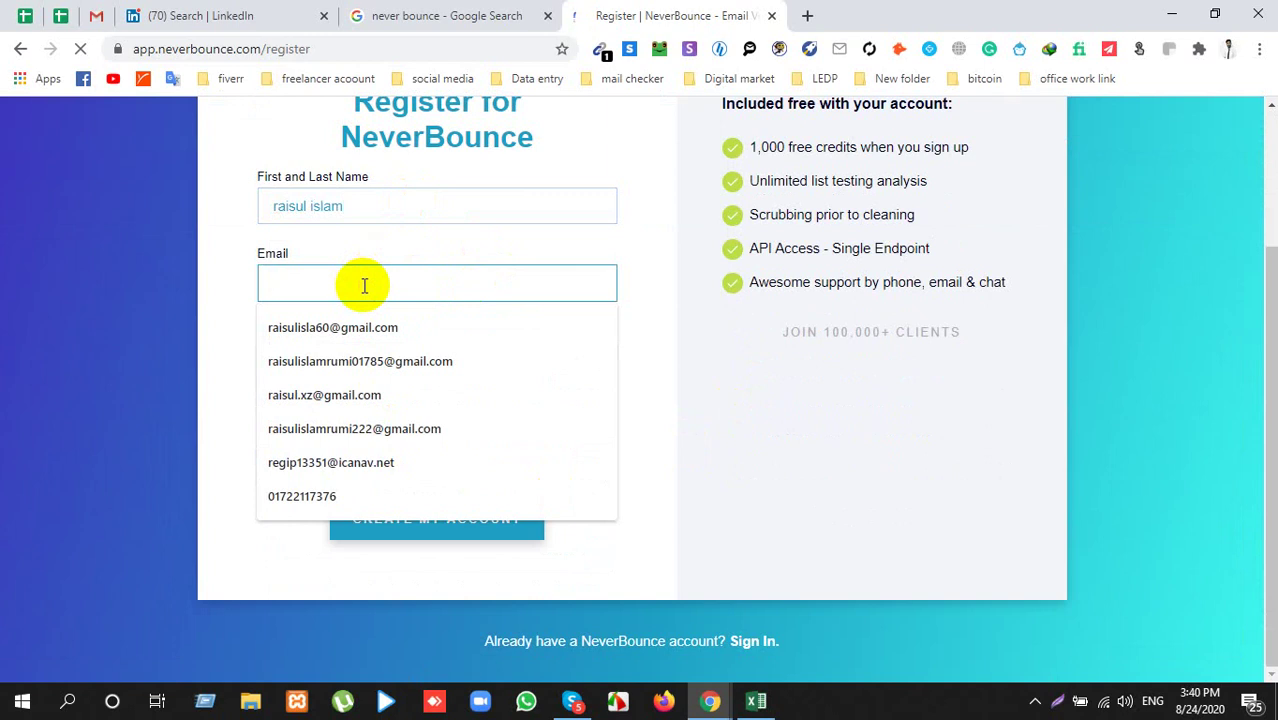
click(807, 15)
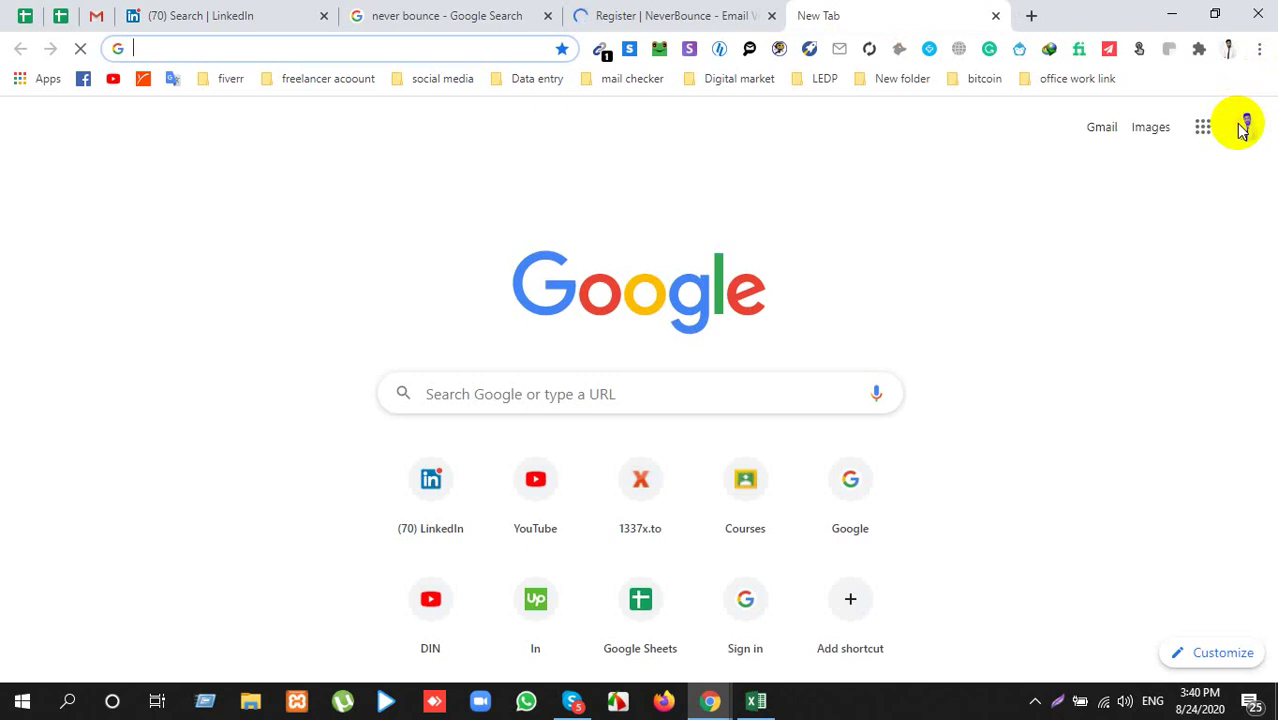
Step: Switch Google Search to a different signed-in Google account and show its account details
click(1243, 128)
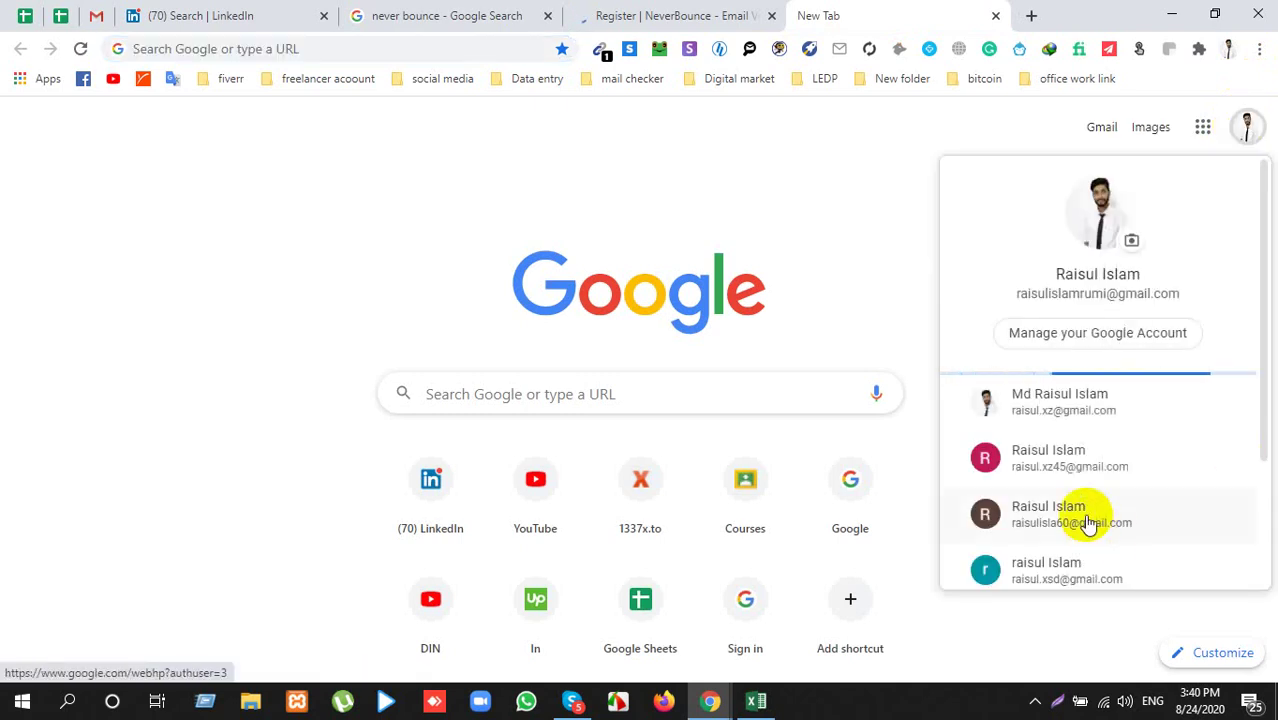
click(1080, 466)
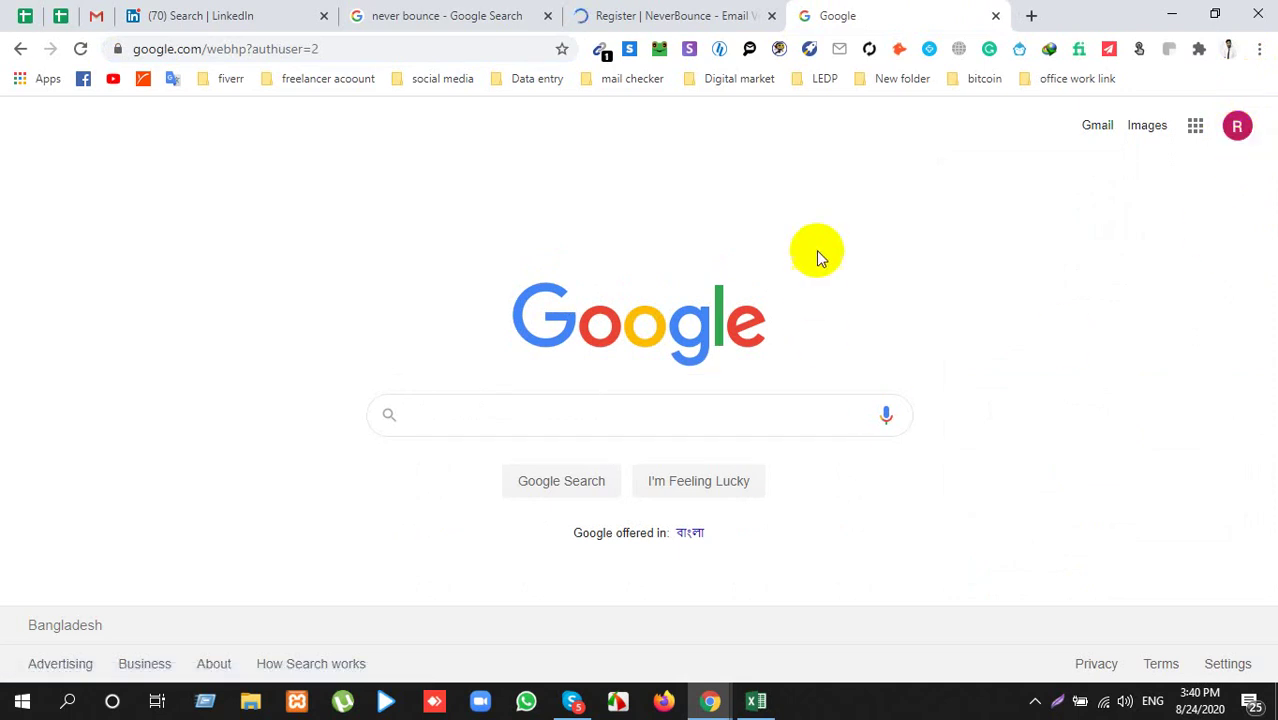
click(1238, 128)
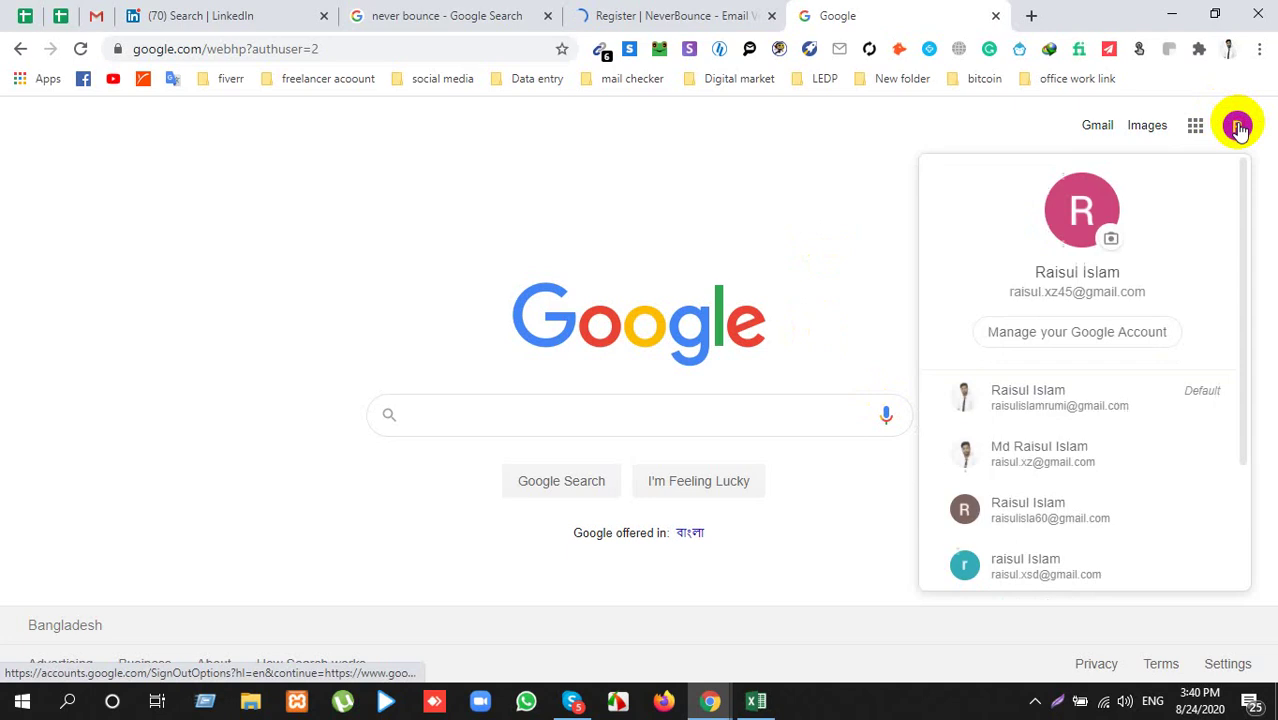
Step: Copy that account's email address and return to the NeverBounce registration form
triple_click(1052, 287)
right_click(1050, 288)
click(975, 297)
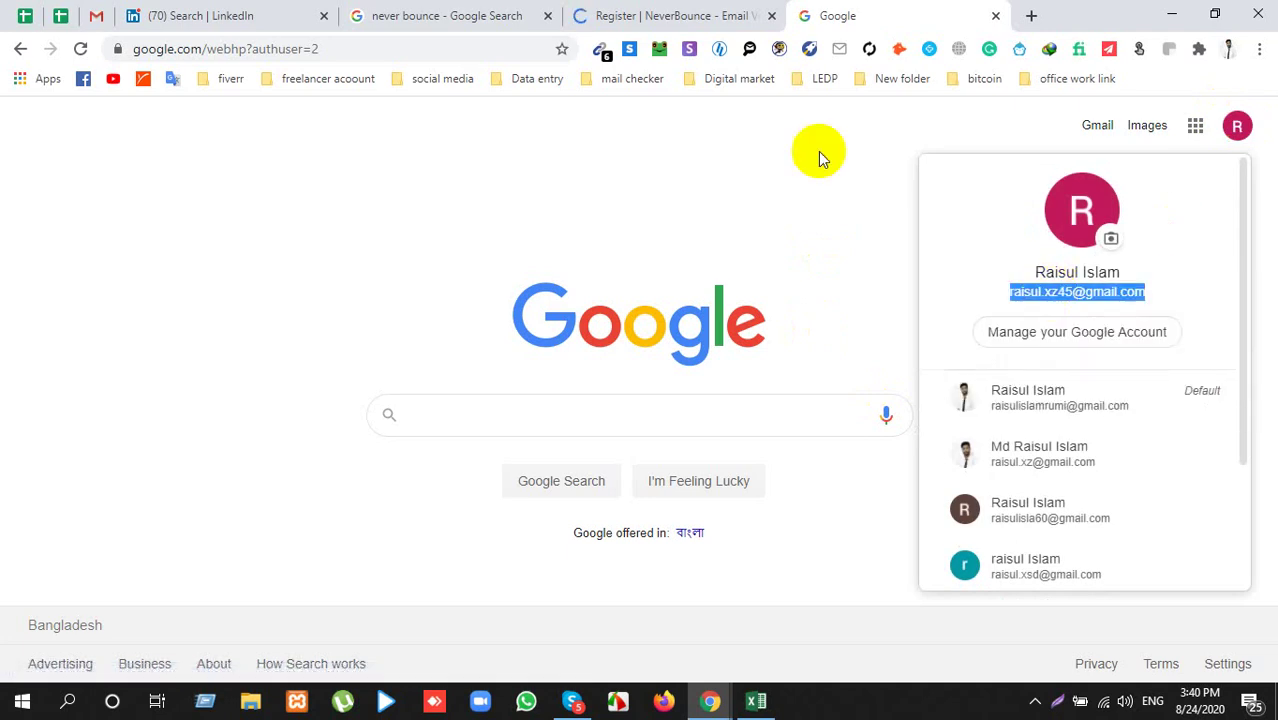
click(655, 12)
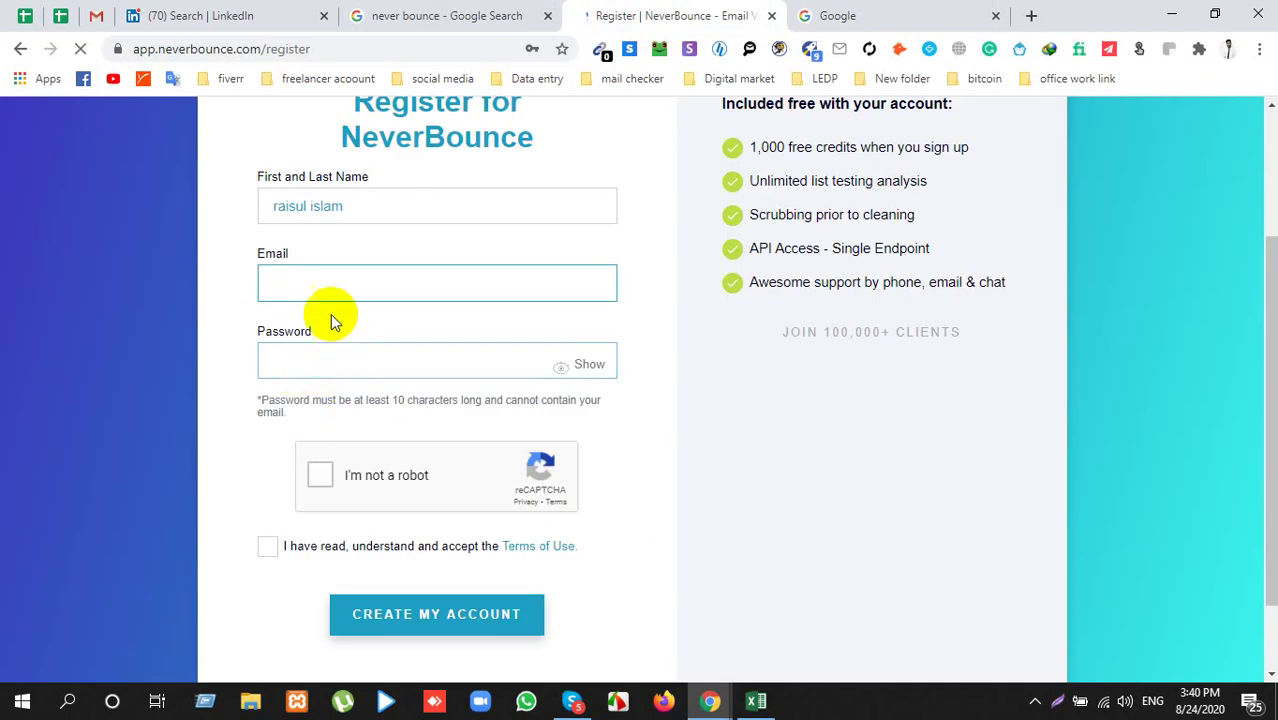
Step: Paste the copied email into the Email field and enter the account password
click(320, 275)
key(ctrl+v)
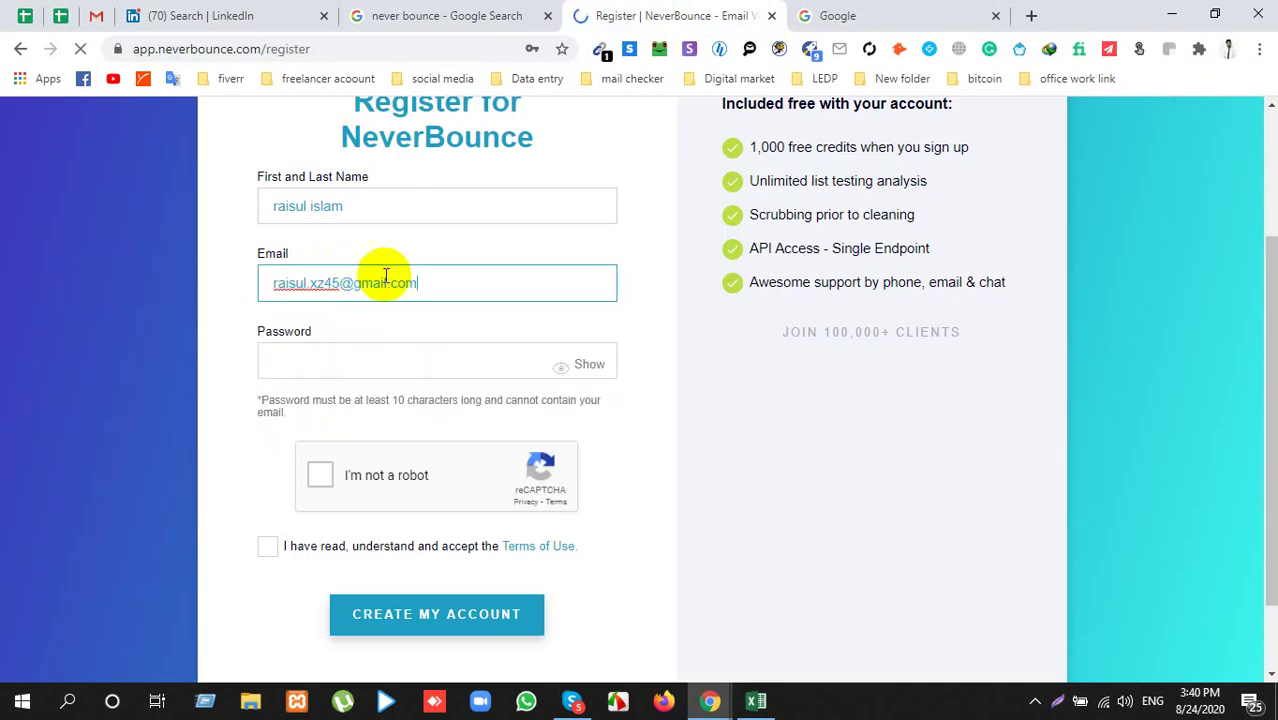
click(294, 354)
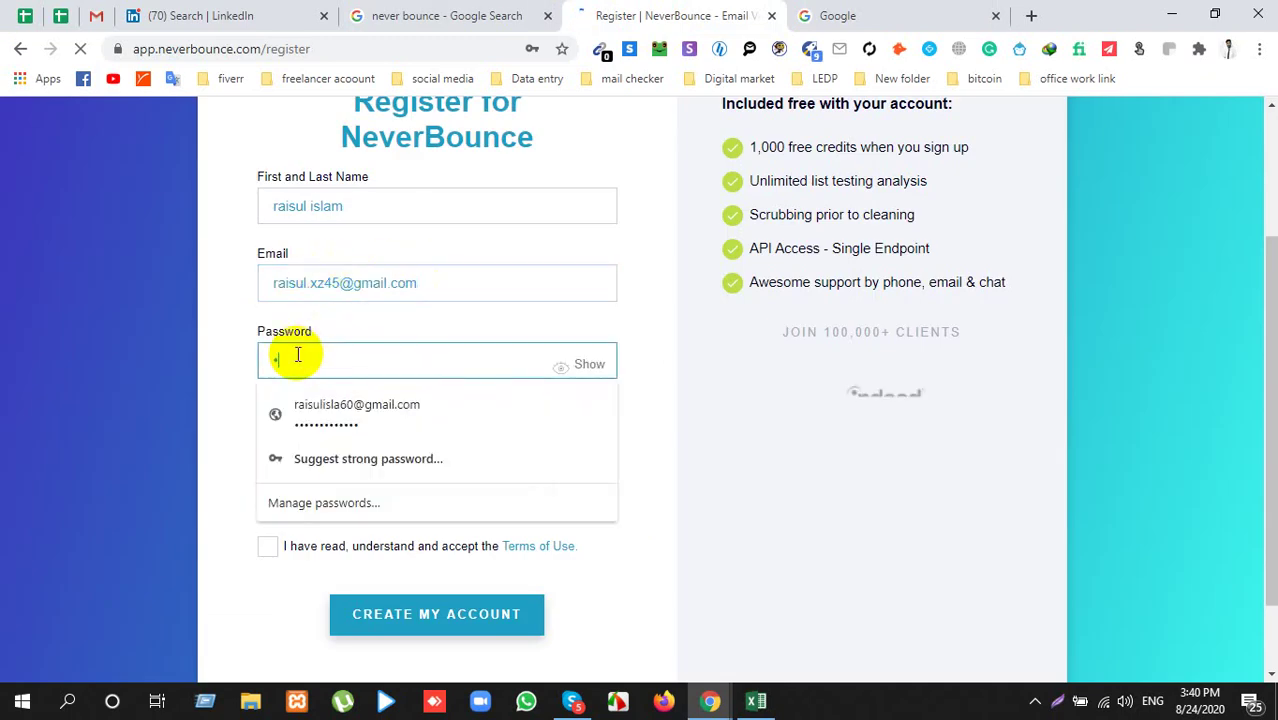
text(••••••••)
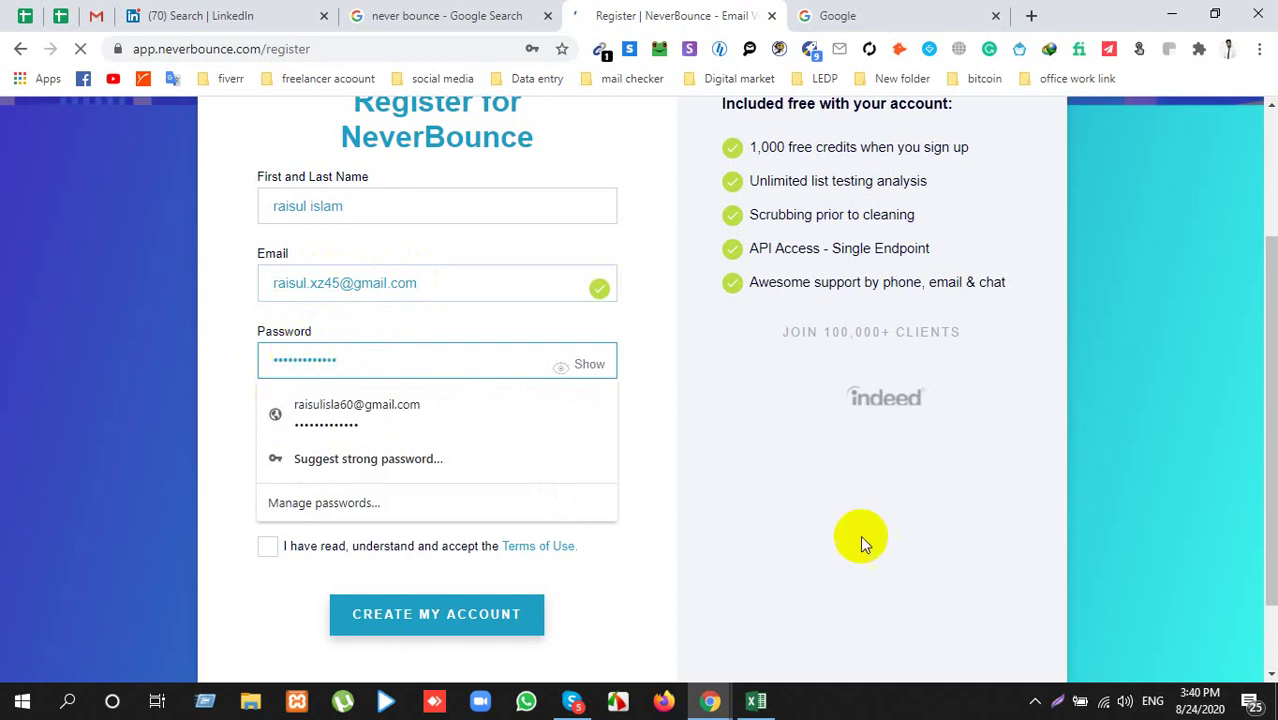
click(704, 521)
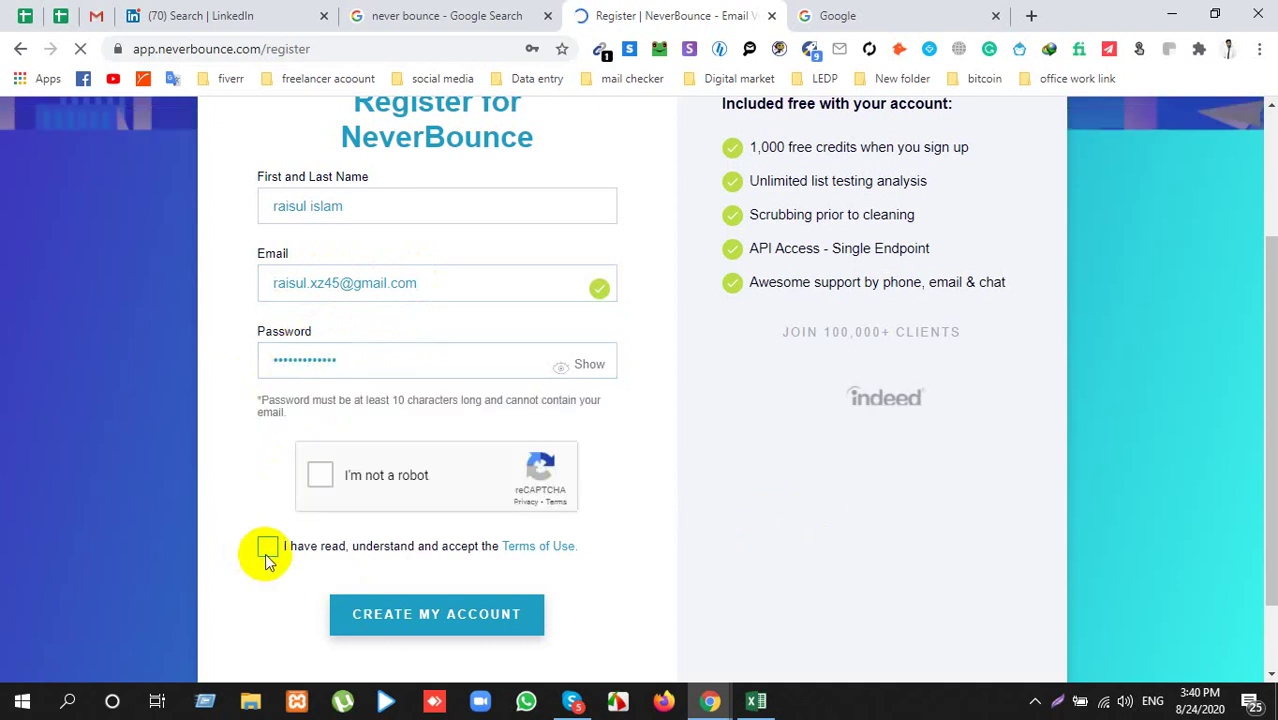
Step: Pass the reCAPTCHA, accept the Terms of Use, and submit with CREATE MY ACCOUNT
click(318, 478)
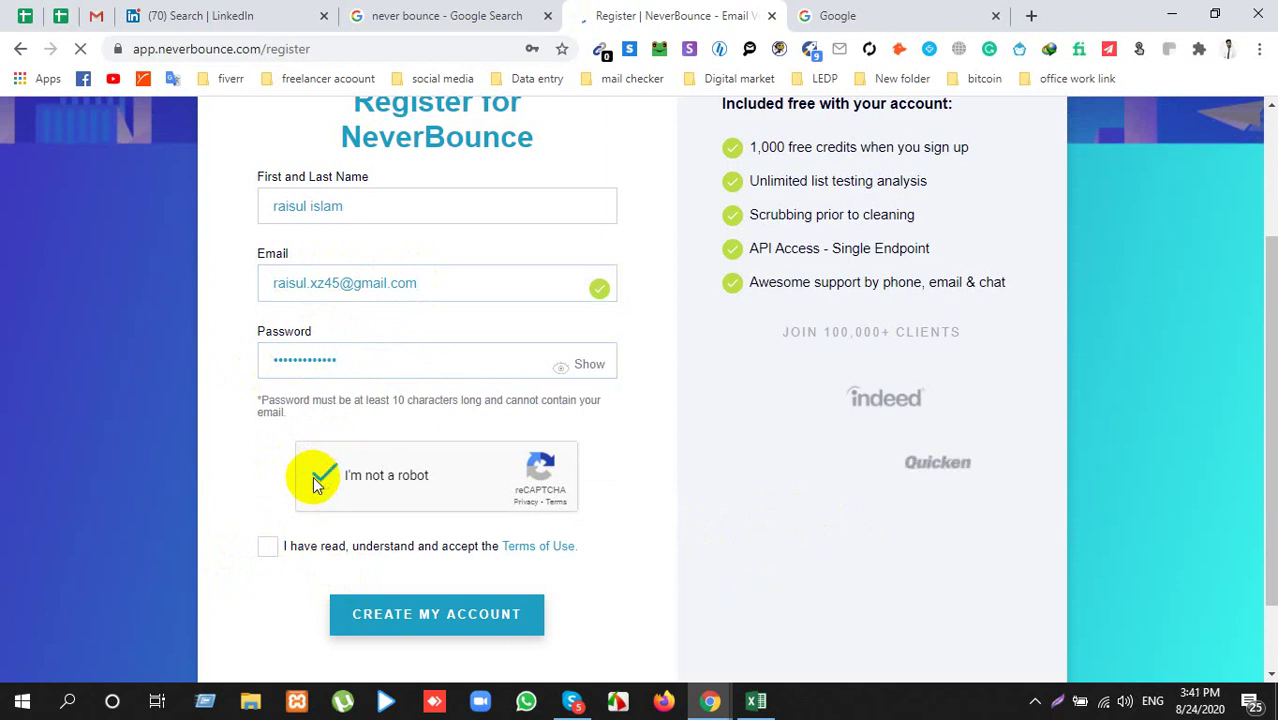
click(270, 545)
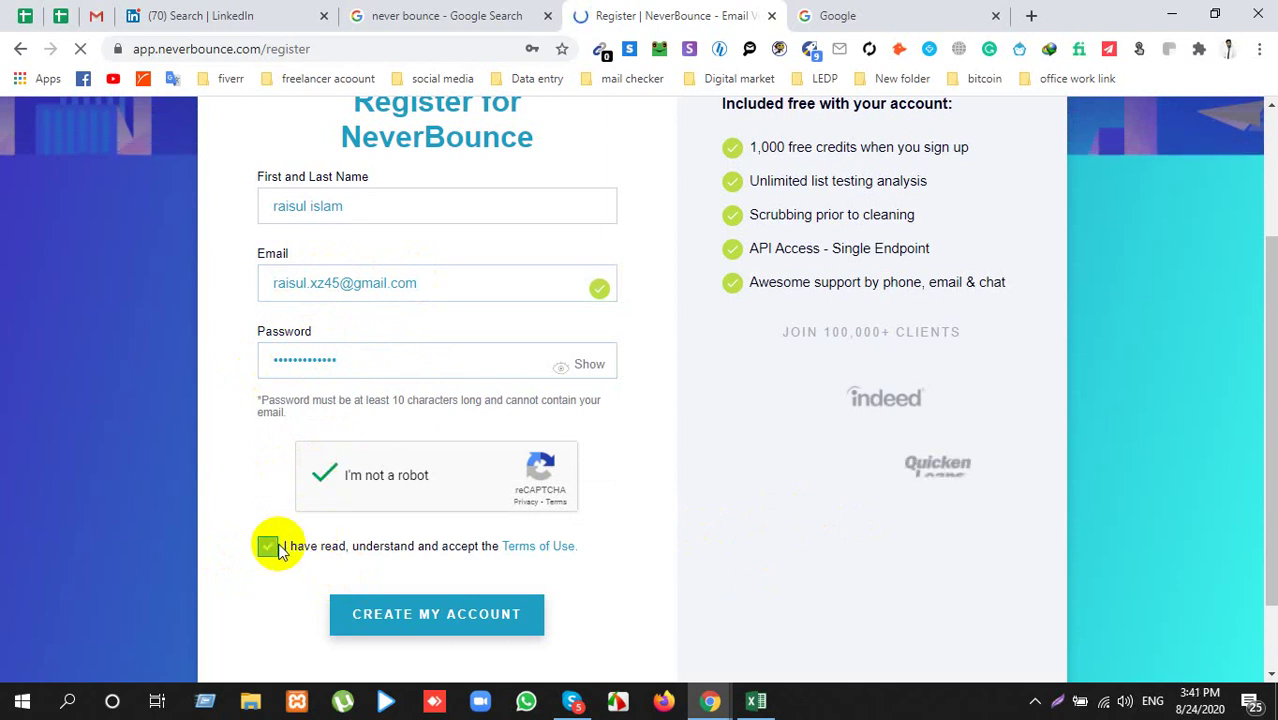
click(397, 625)
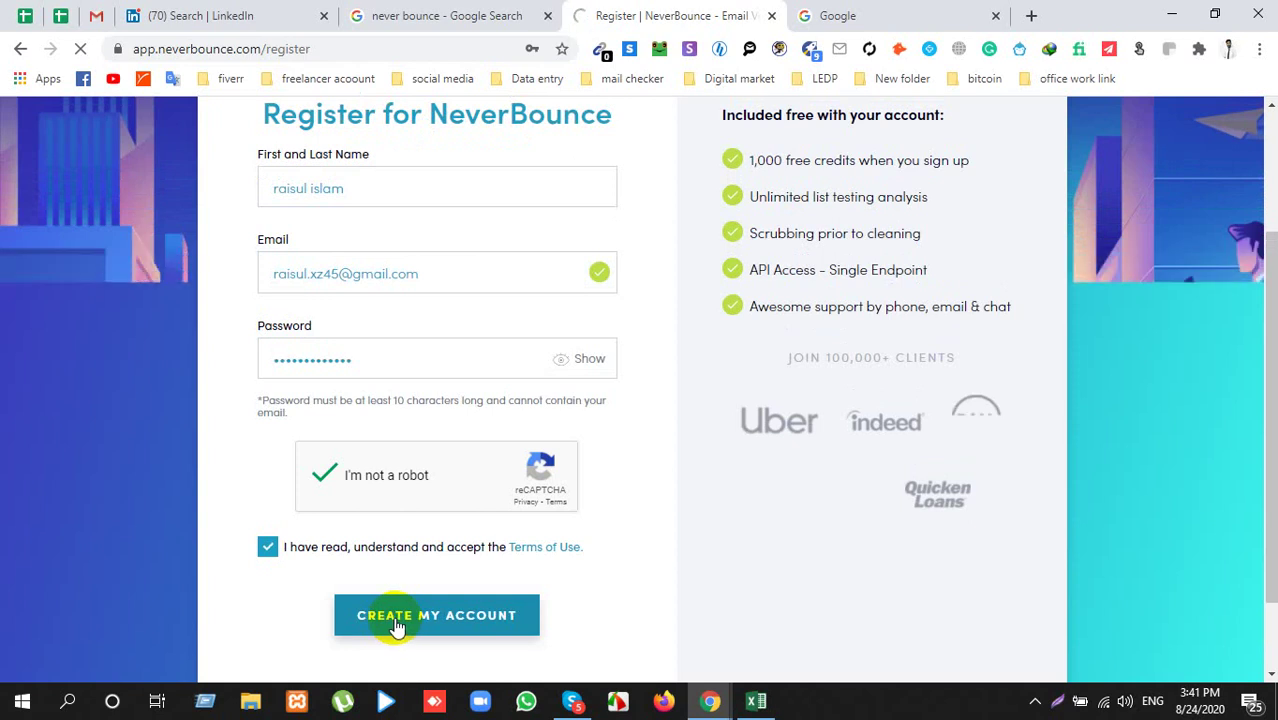
click(397, 622)
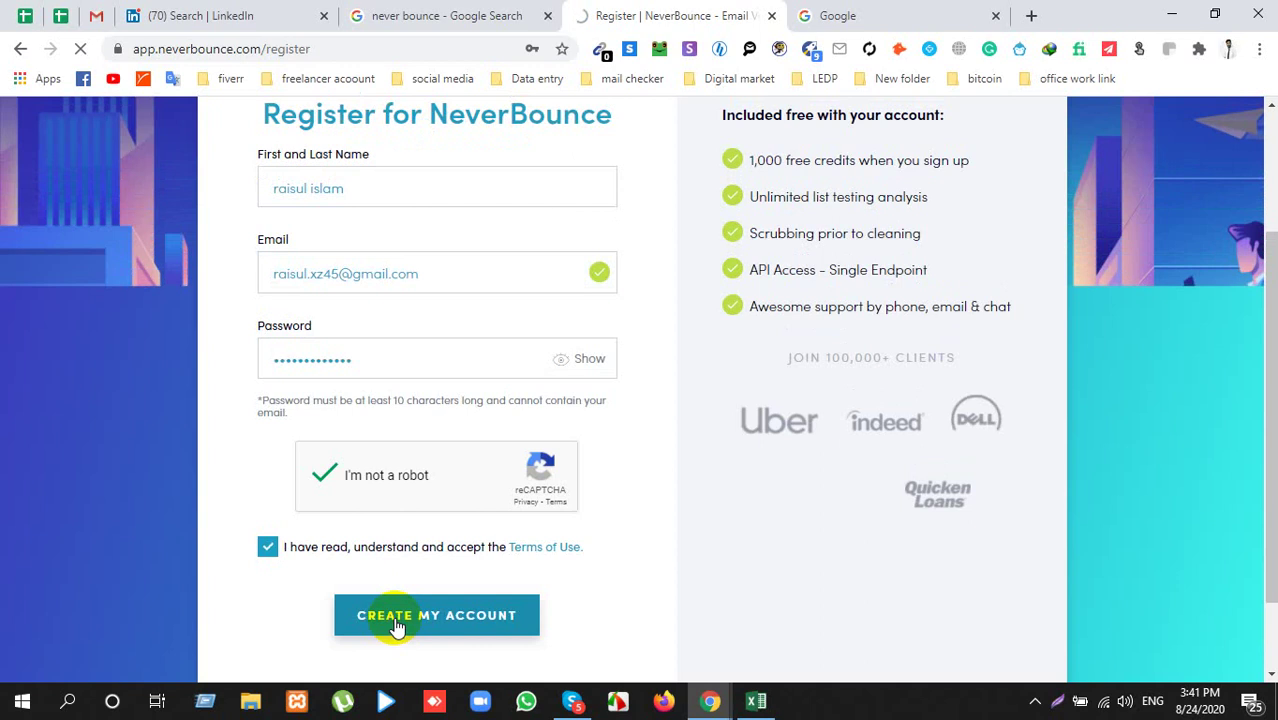
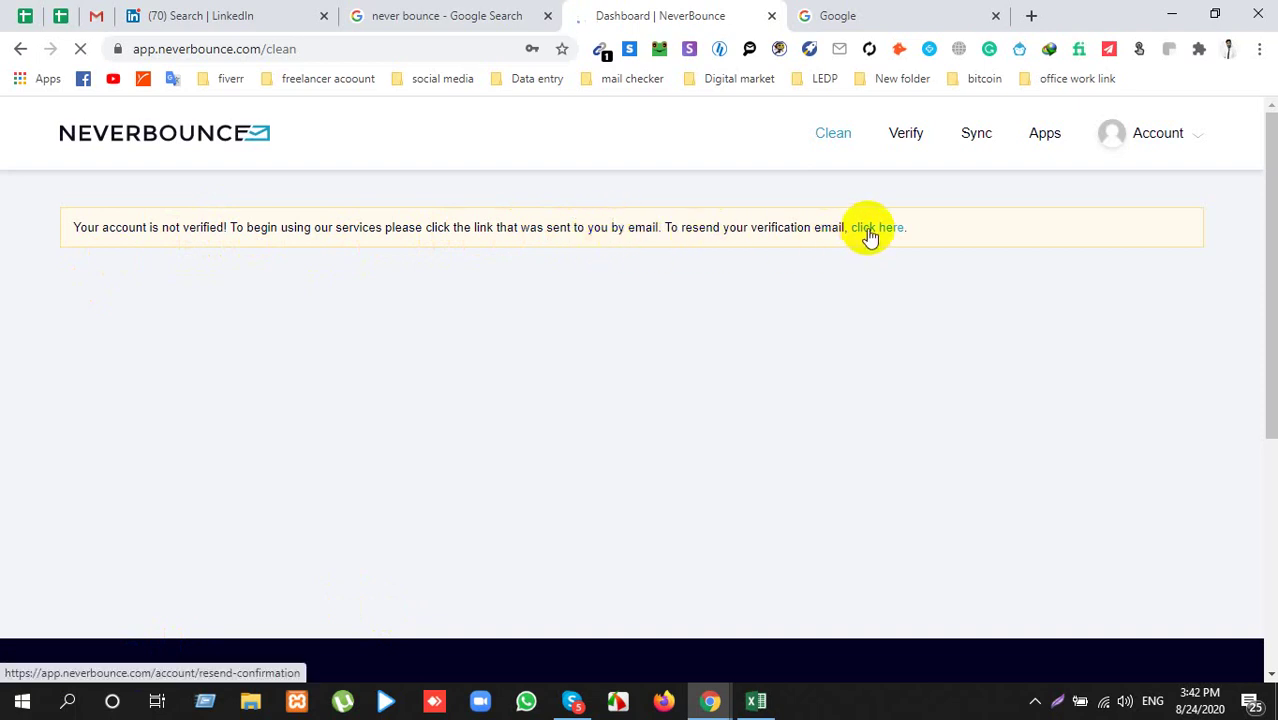
Step: Switch to the Google tab and open Gmail from the Google apps grid
click(887, 12)
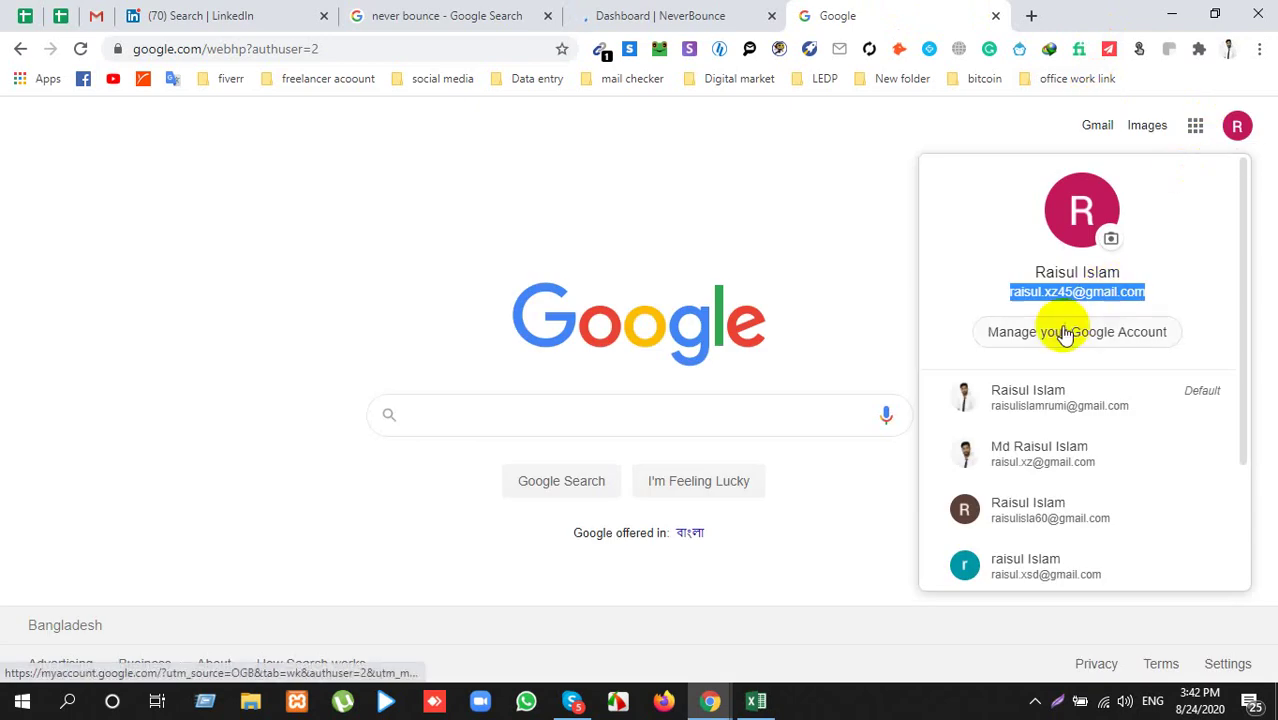
click(852, 235)
click(1195, 125)
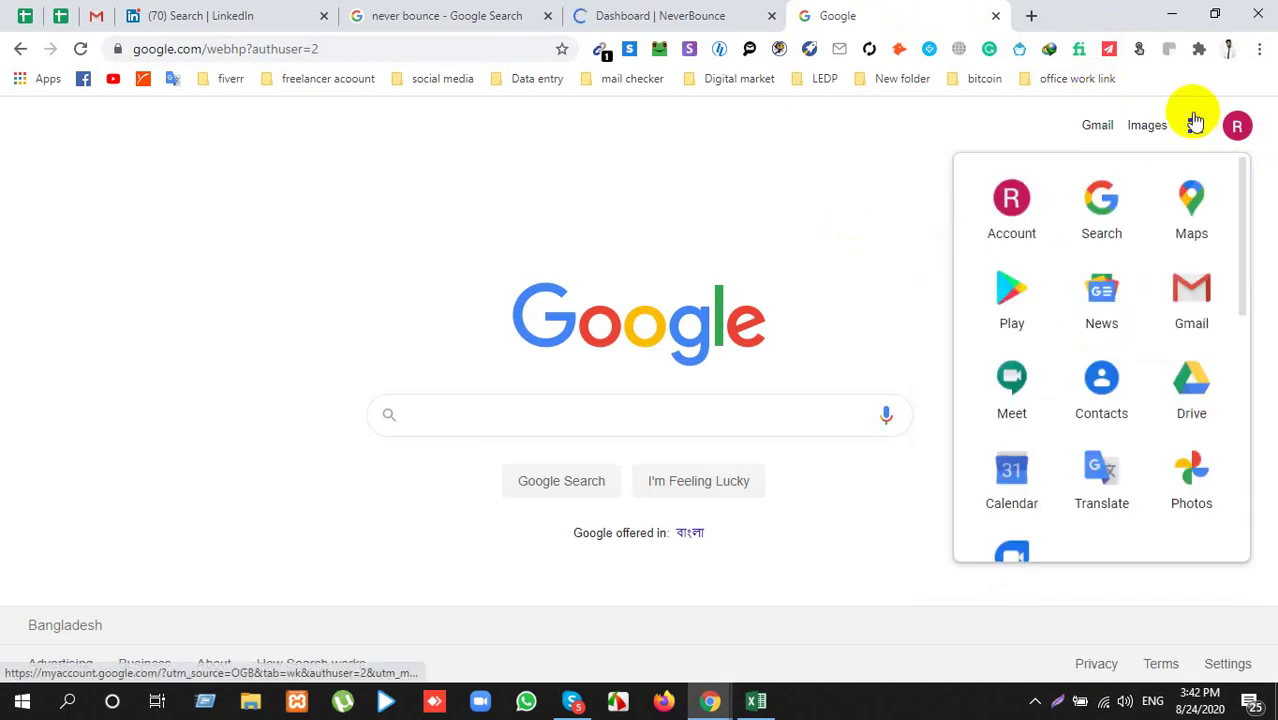
click(1178, 306)
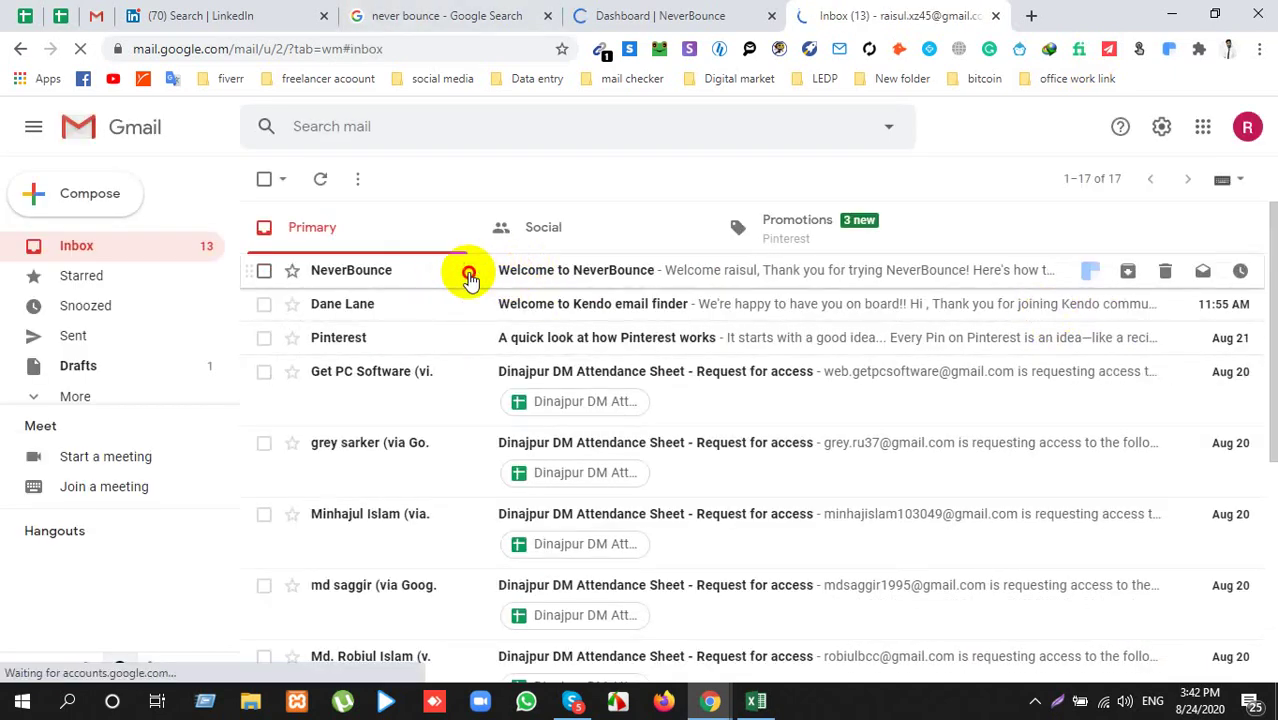
Step: Verify the account from the Welcome to NeverBounce email, then close the old dashboard and email tabs
click(470, 280)
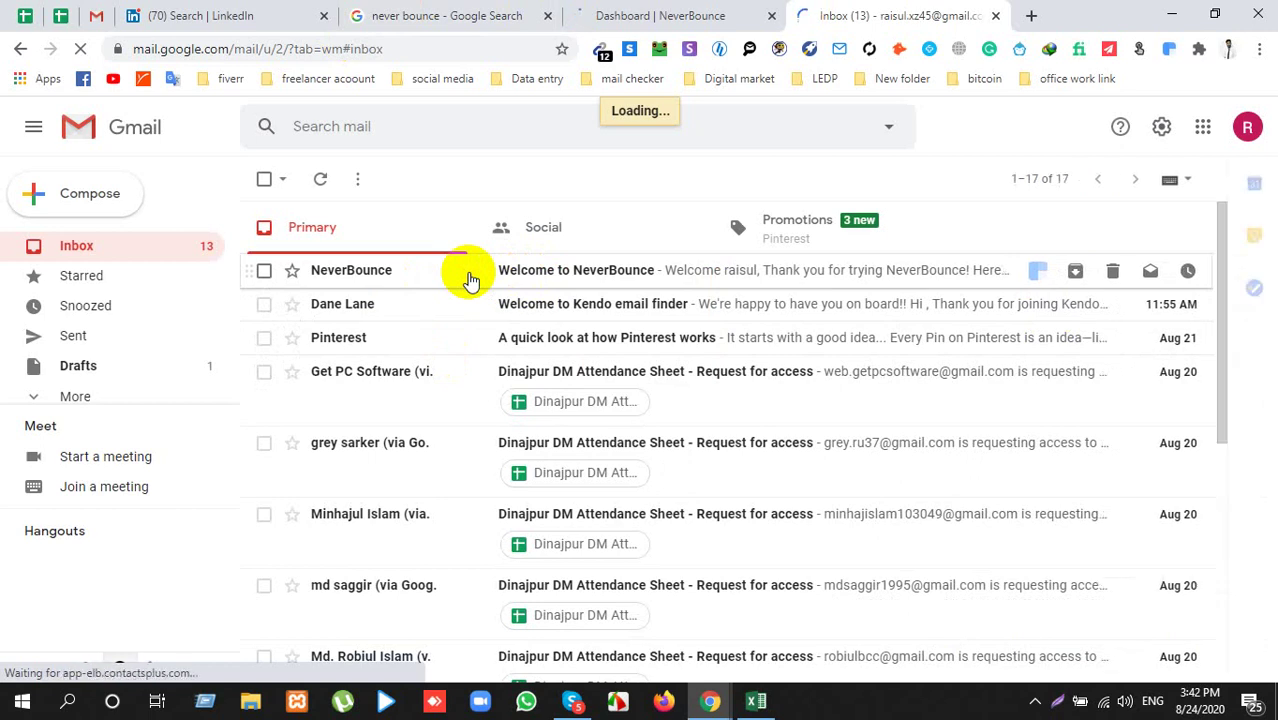
click(465, 277)
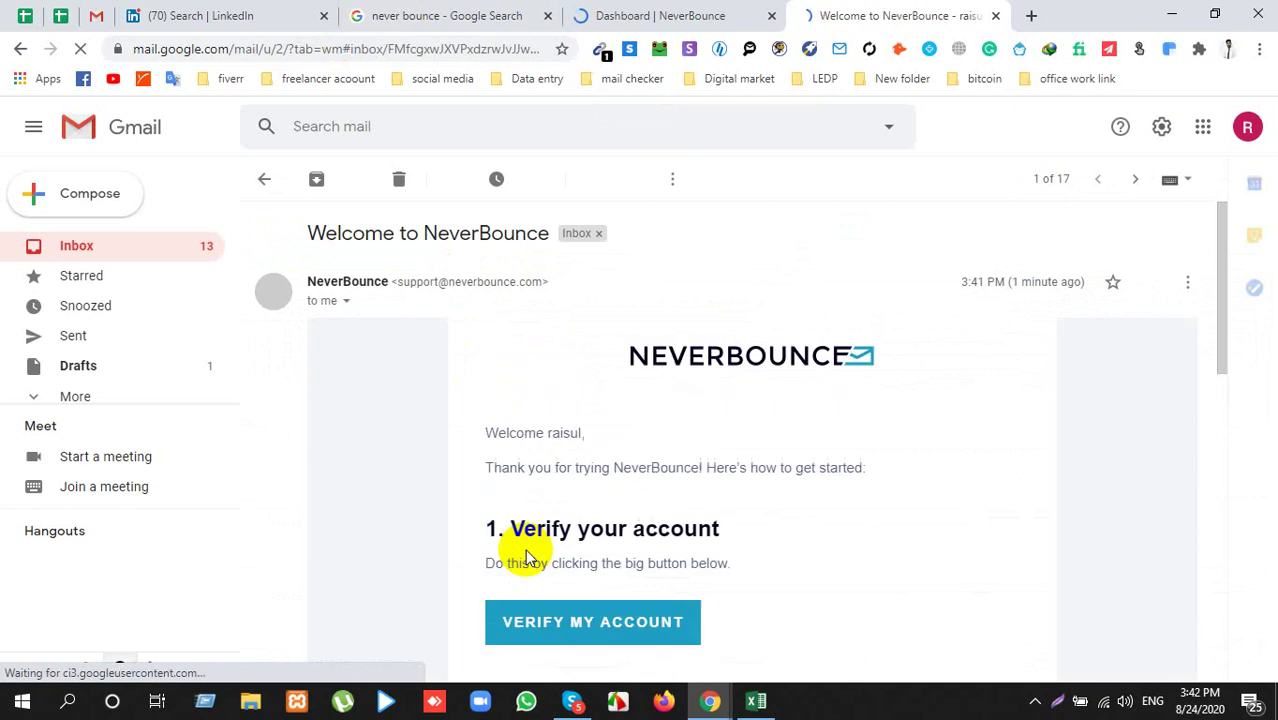
scroll(527, 604, down, 2)
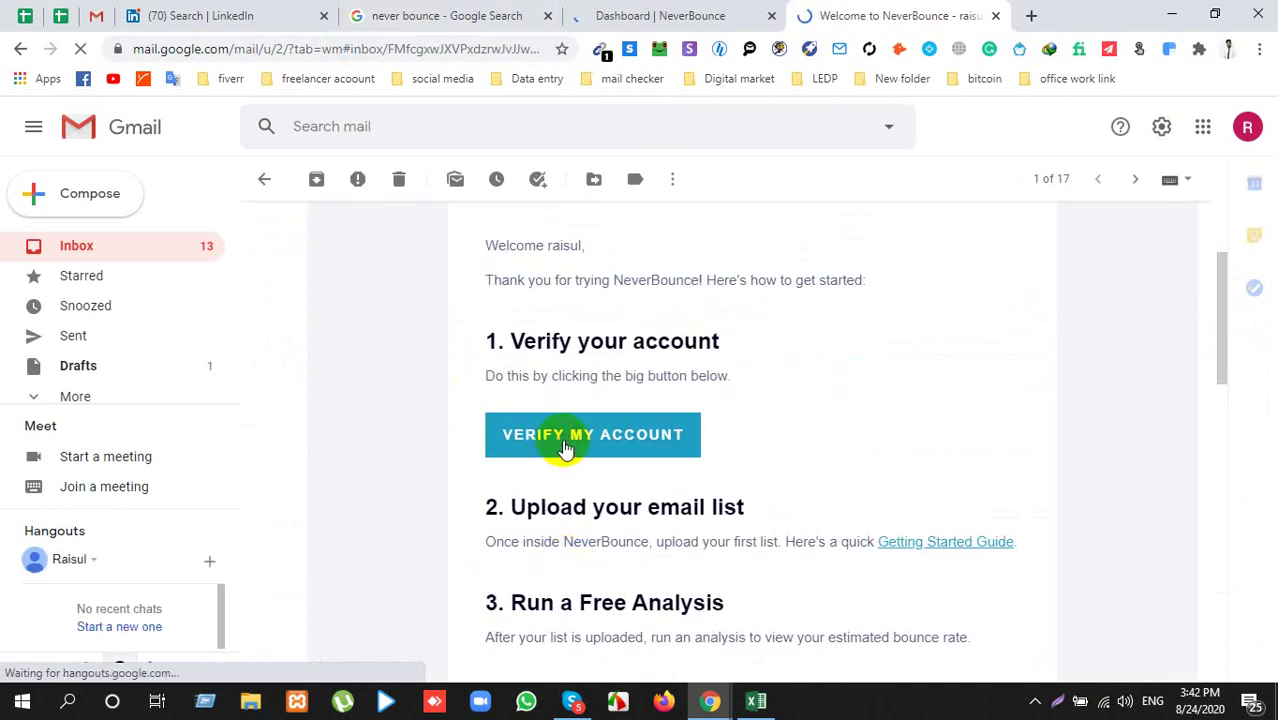
click(564, 443)
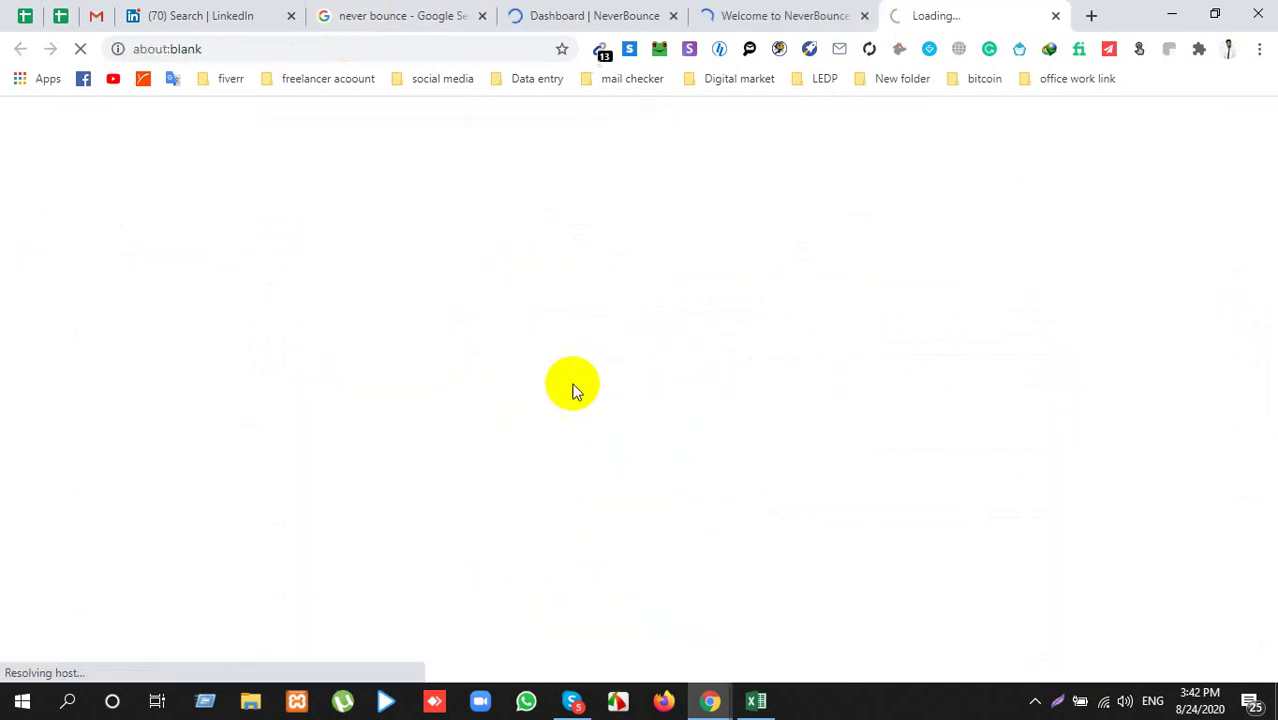
click(673, 16)
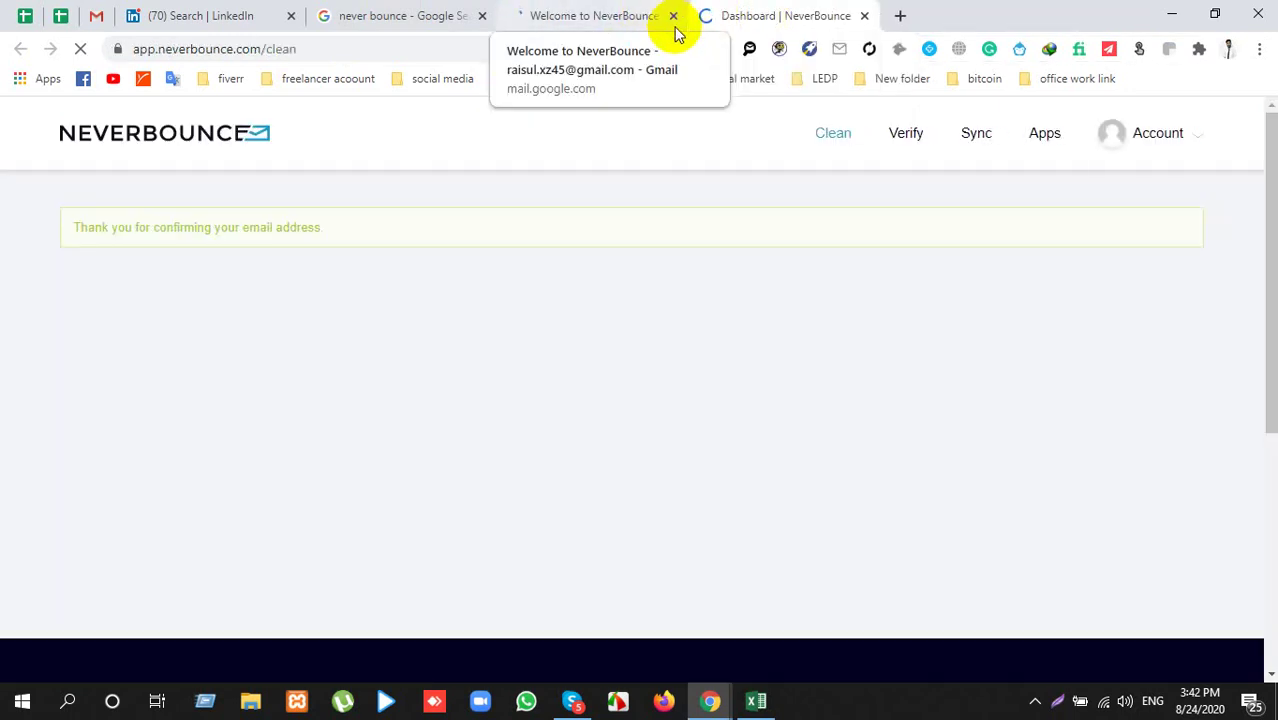
click(670, 17)
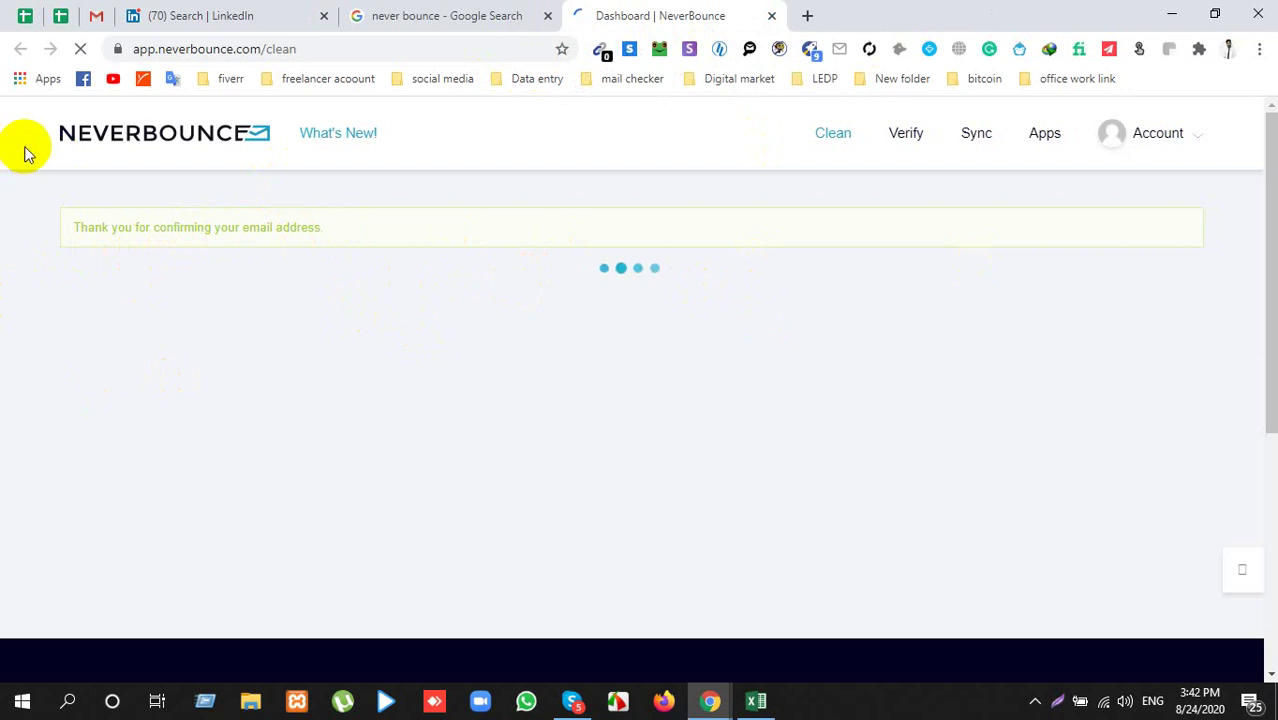
Step: Open NeverBounce's Verify page for checking individual email addresses
click(1160, 133)
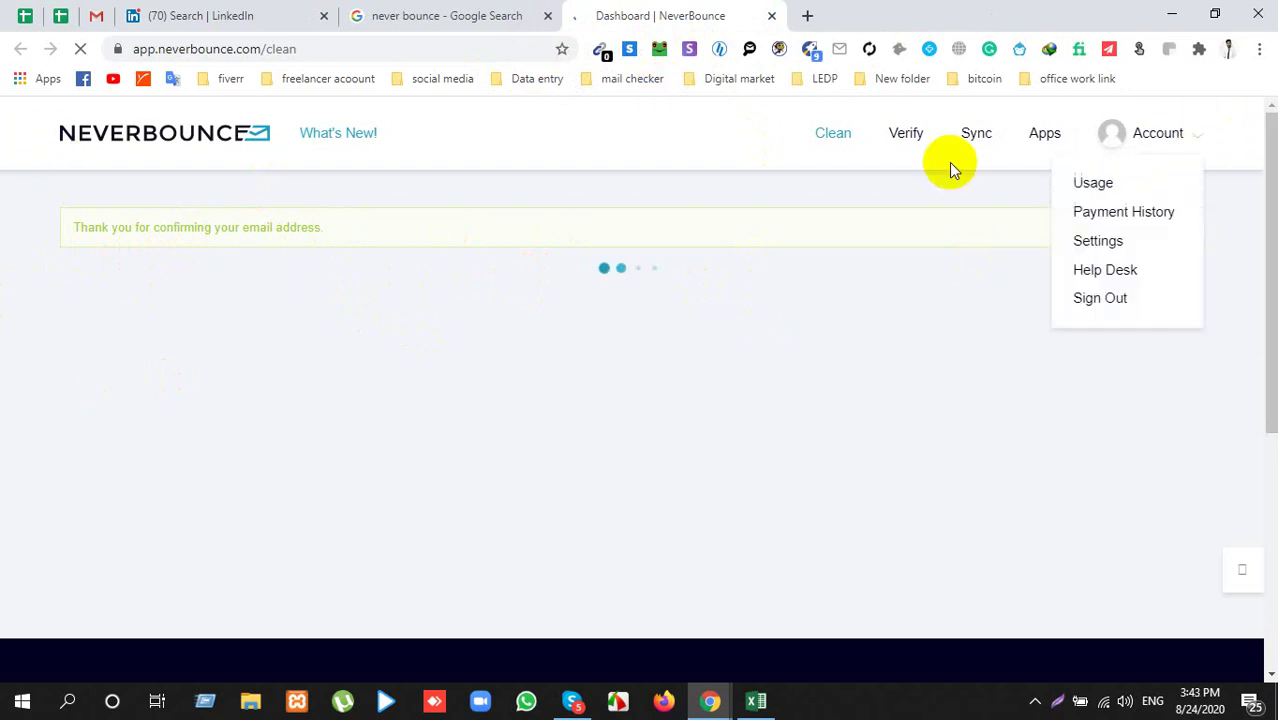
click(827, 137)
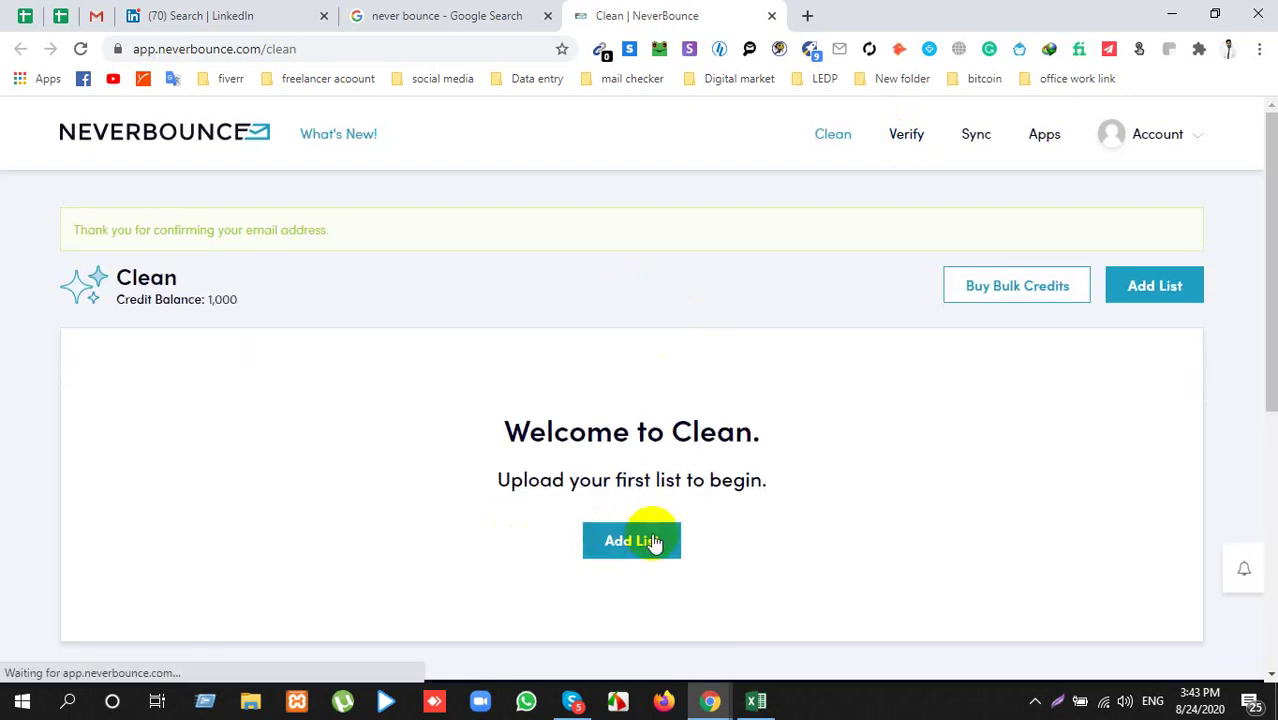
click(905, 138)
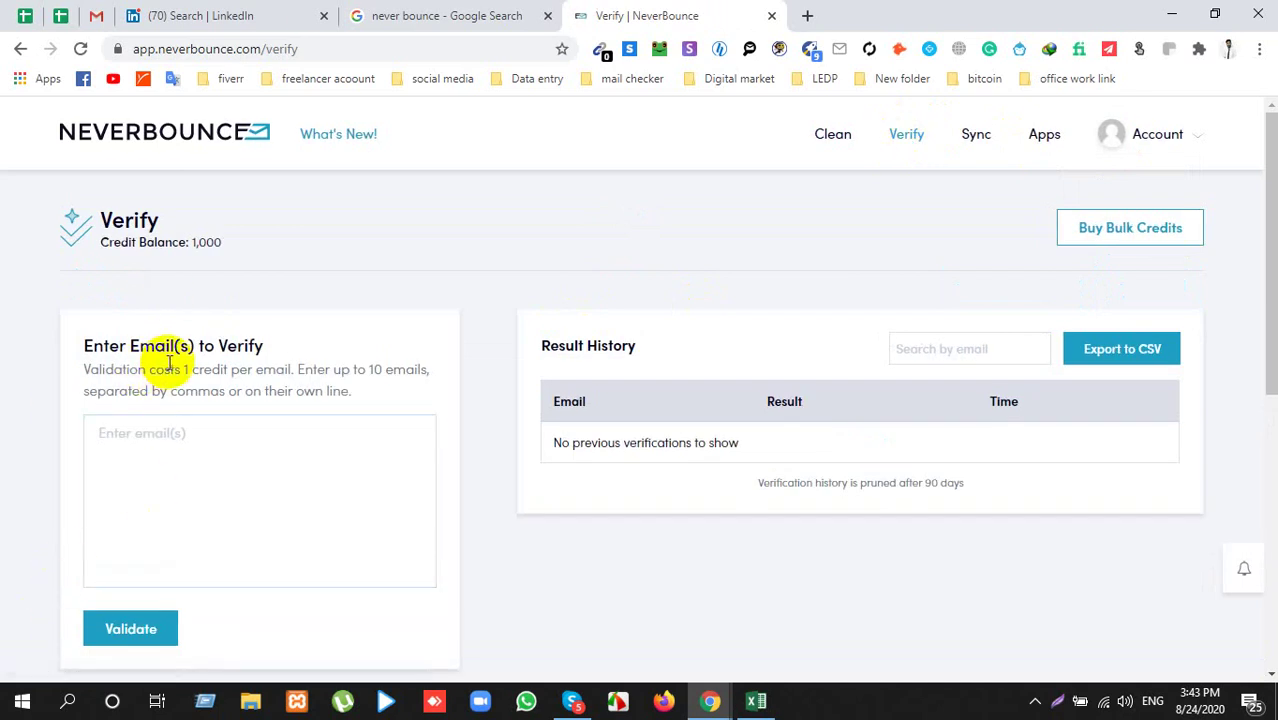
click(265, 449)
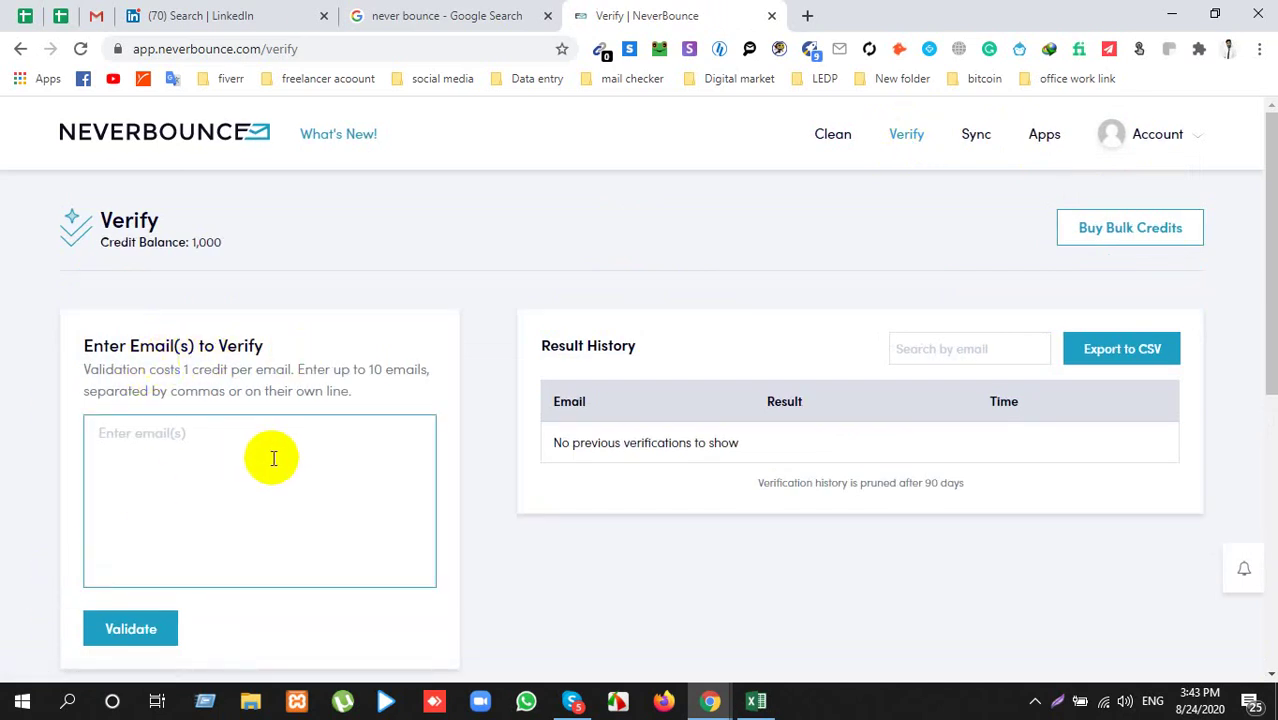
scroll(184, 463, down, 2)
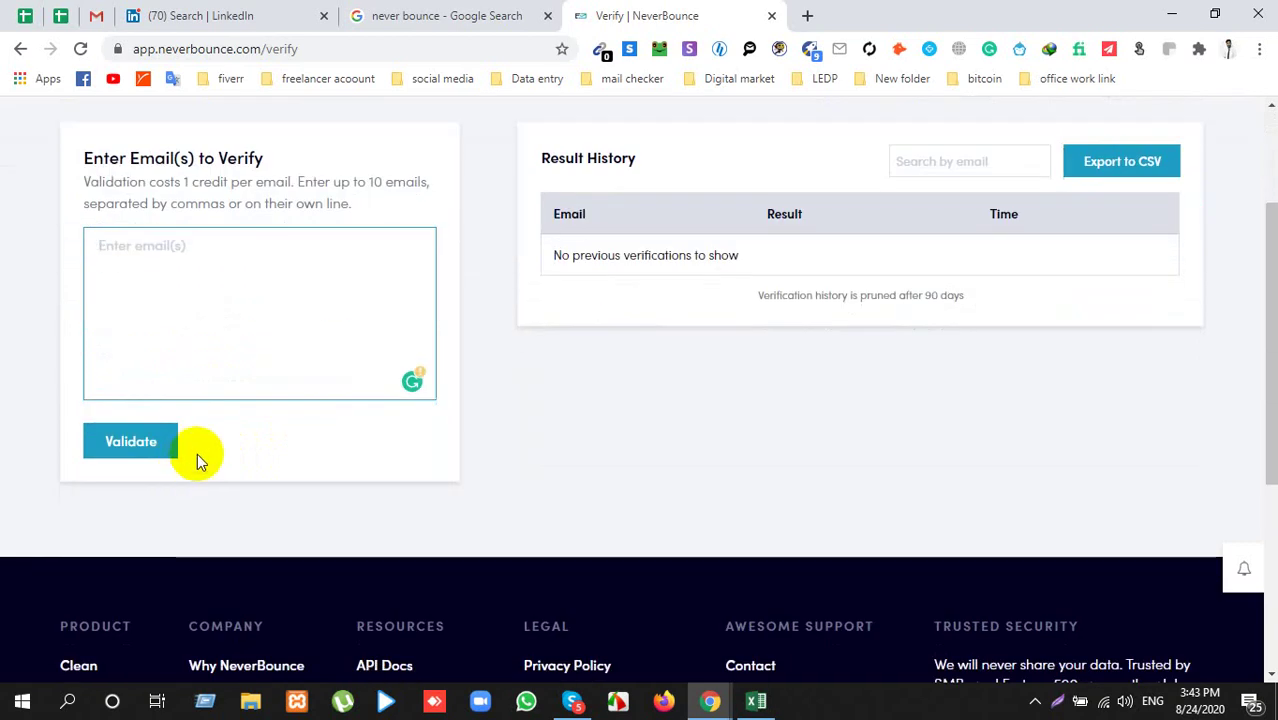
Step: Copy the two lead email addresses in E2:E3 of the Excel sheet and return to Chrome
click(755, 703)
drag(690, 224, 736, 283)
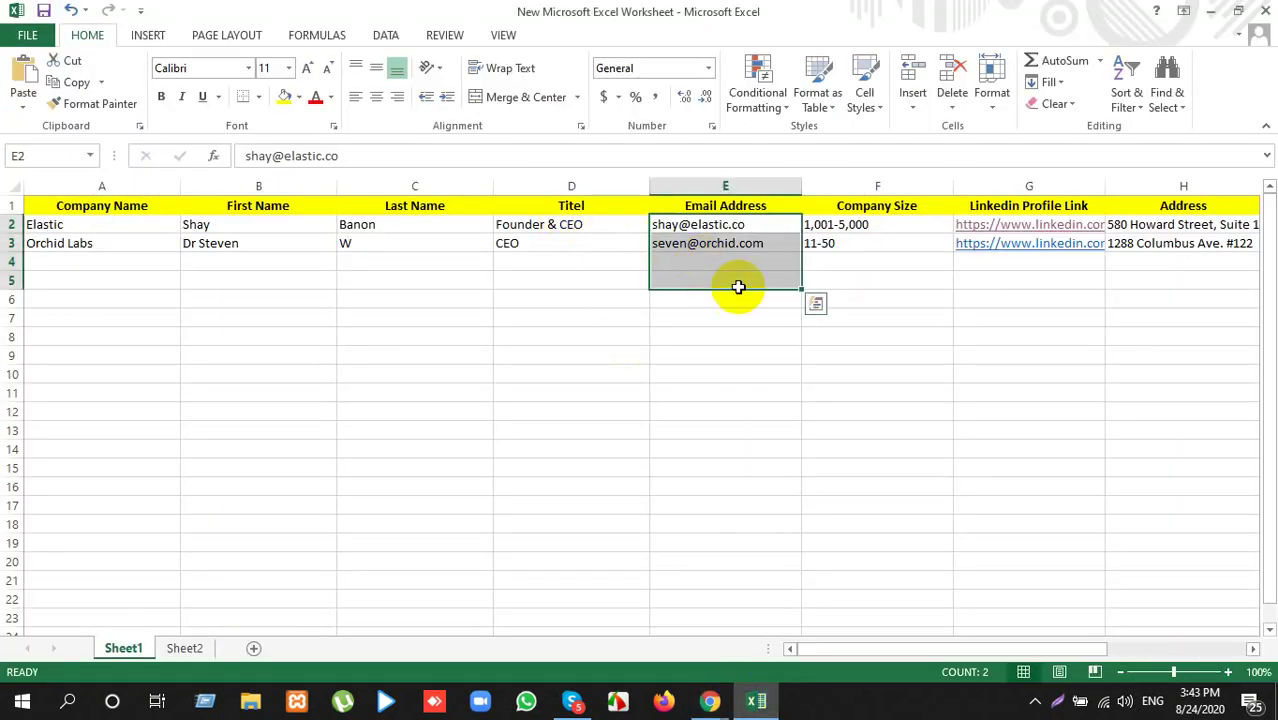
click(725, 355)
drag(671, 245, 700, 224)
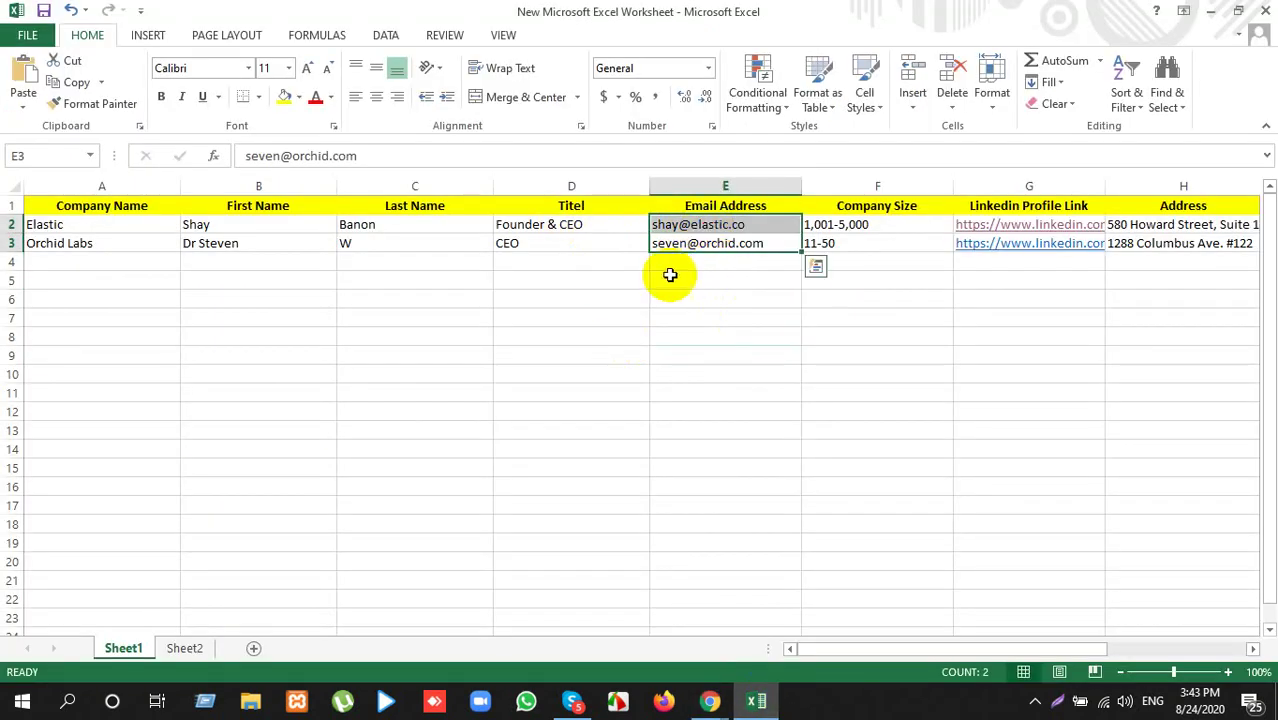
key(ctrl+c)
key(alt+Tab)
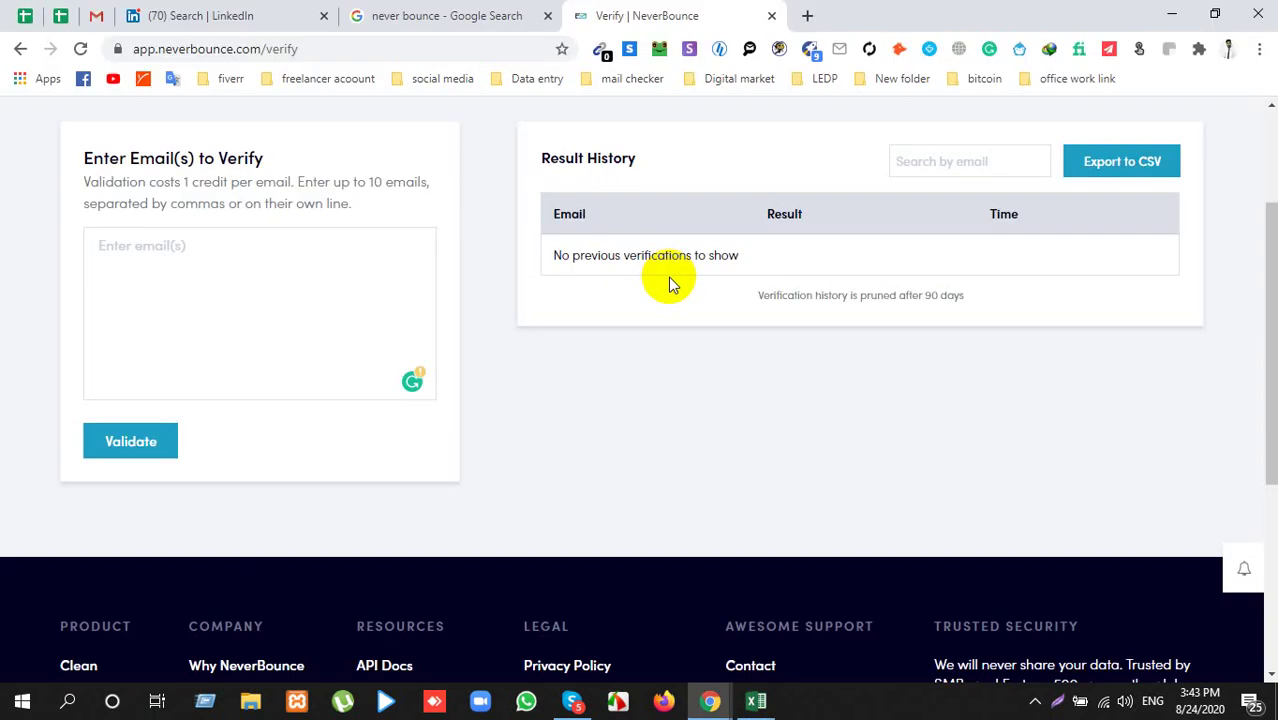
Step: Paste both lead emails into the Enter email(s) box and validate them, getting VALID for each
click(247, 292)
key(ctrl+v)
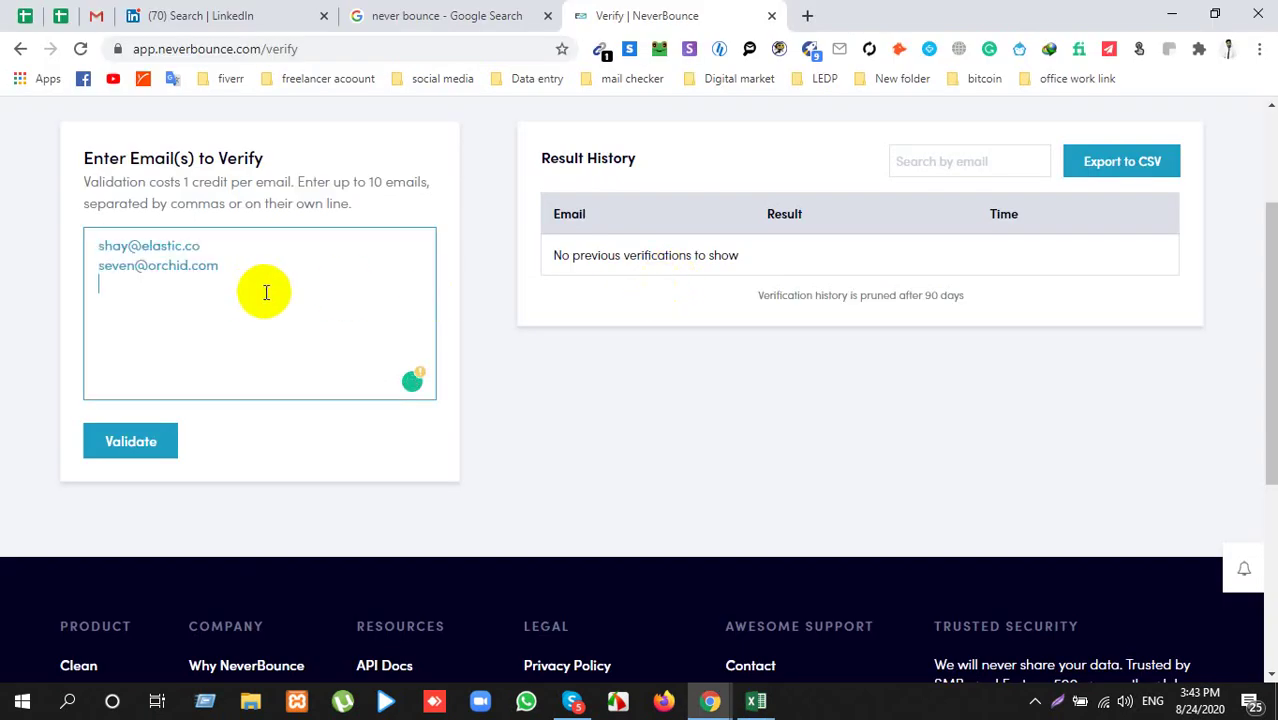
click(140, 448)
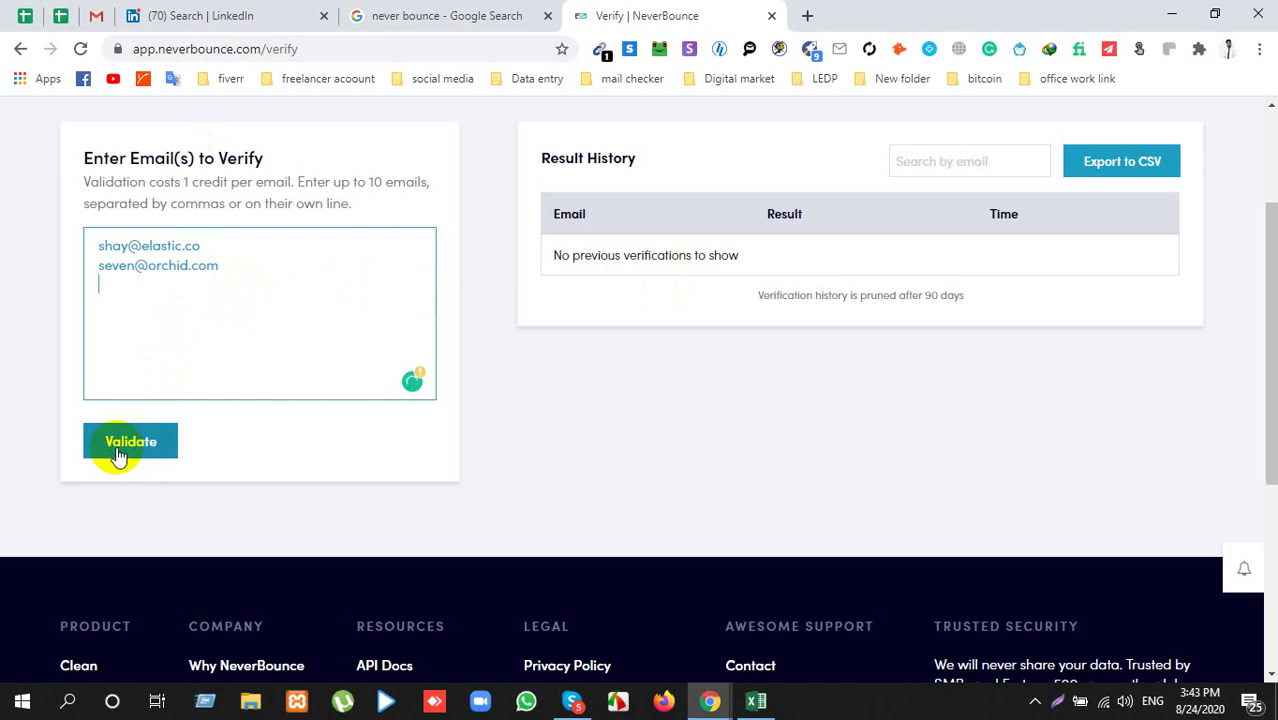
click(116, 452)
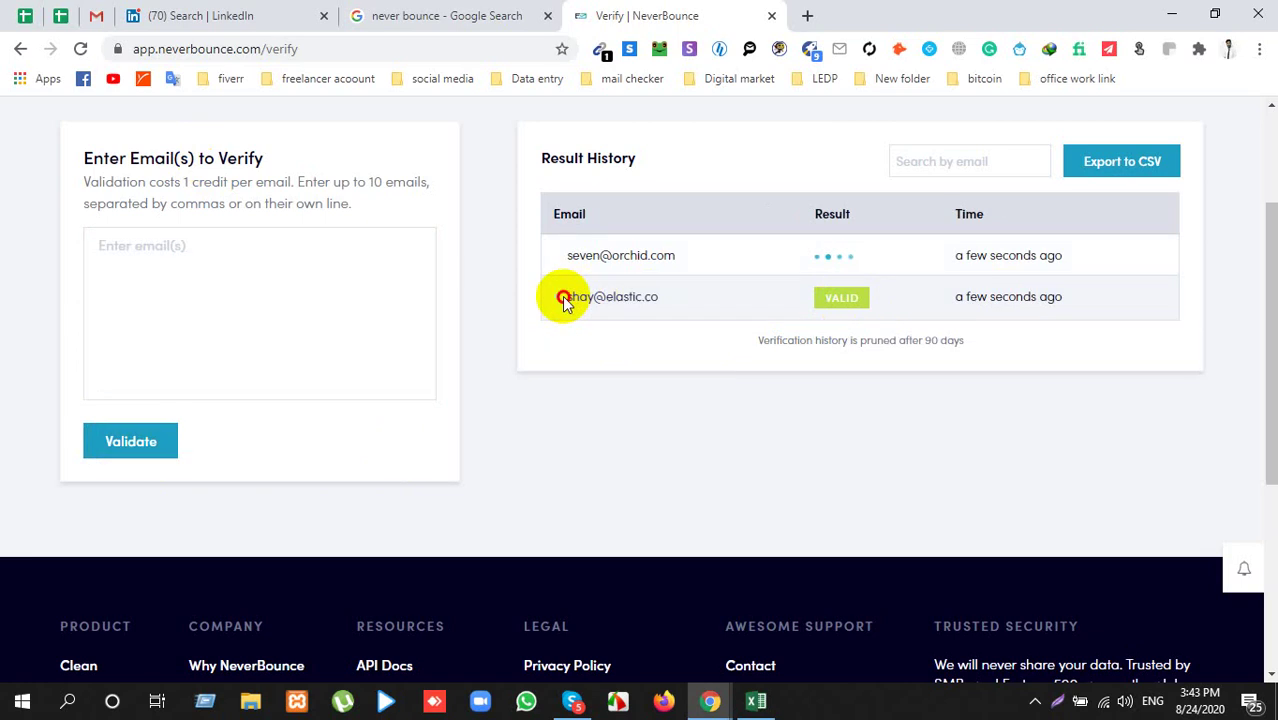
drag(563, 300, 658, 294)
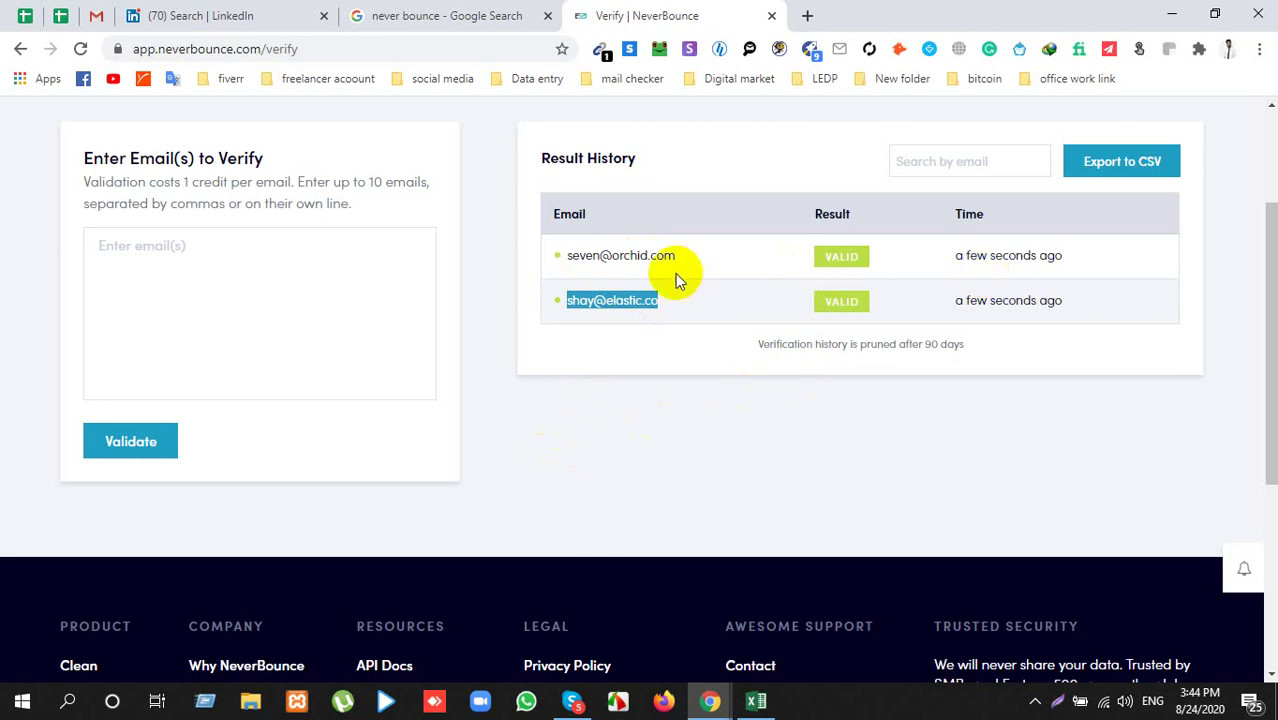
drag(676, 257, 548, 258)
click(639, 398)
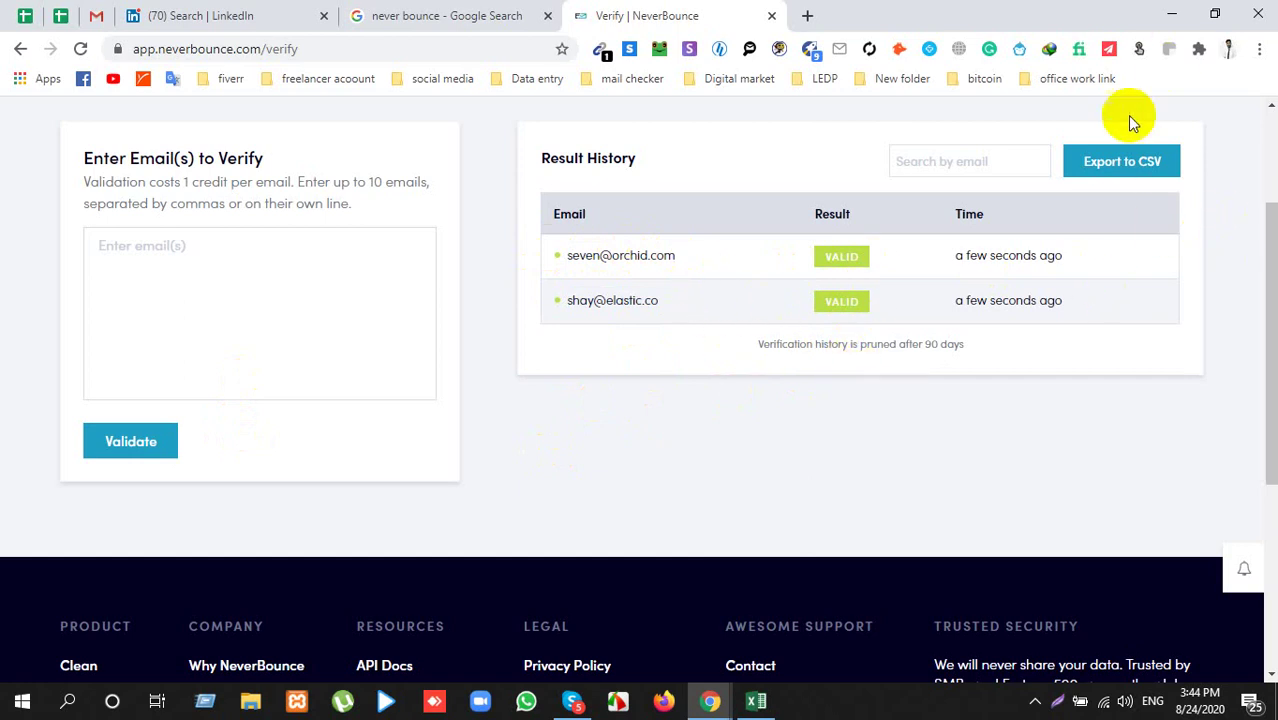
click(1120, 172)
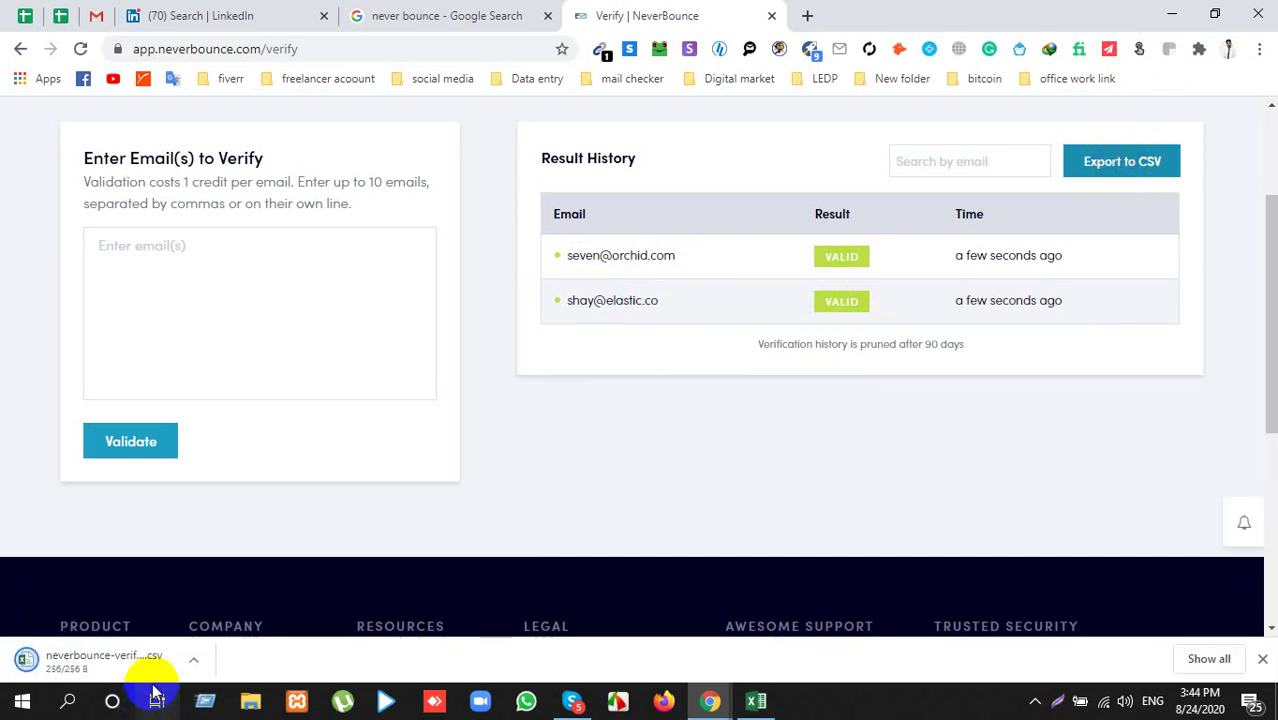
click(190, 664)
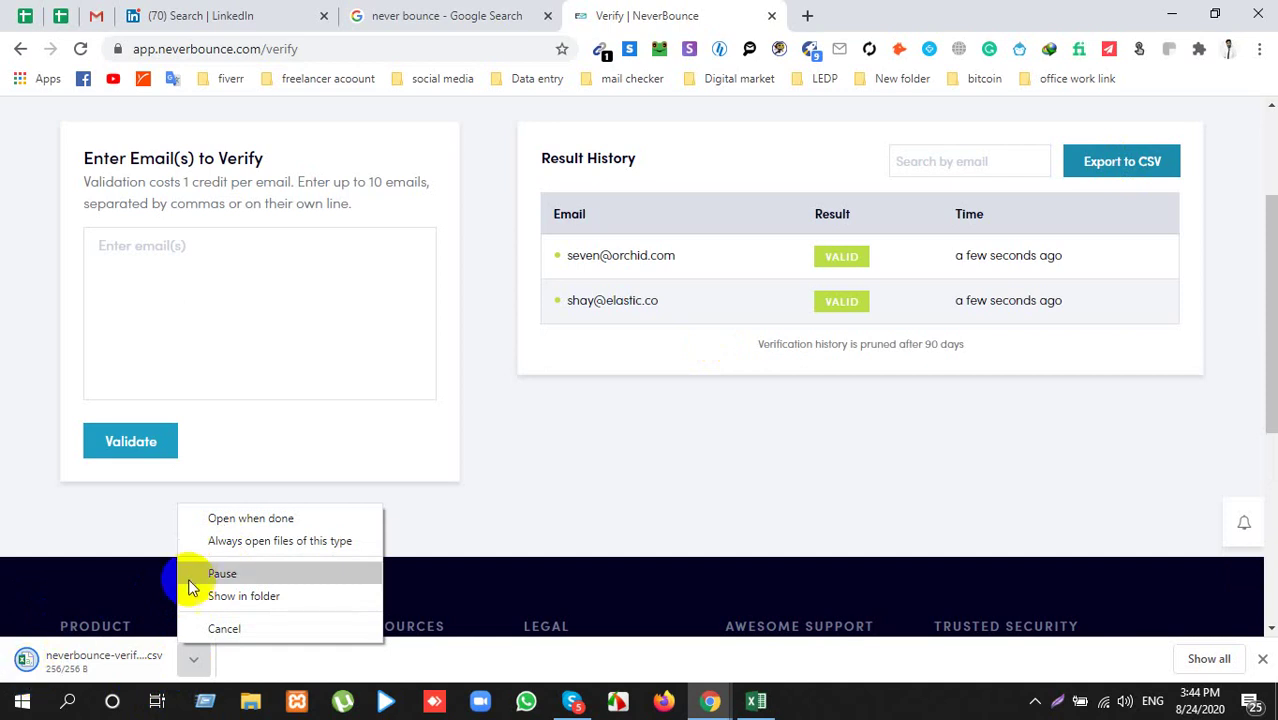
click(687, 668)
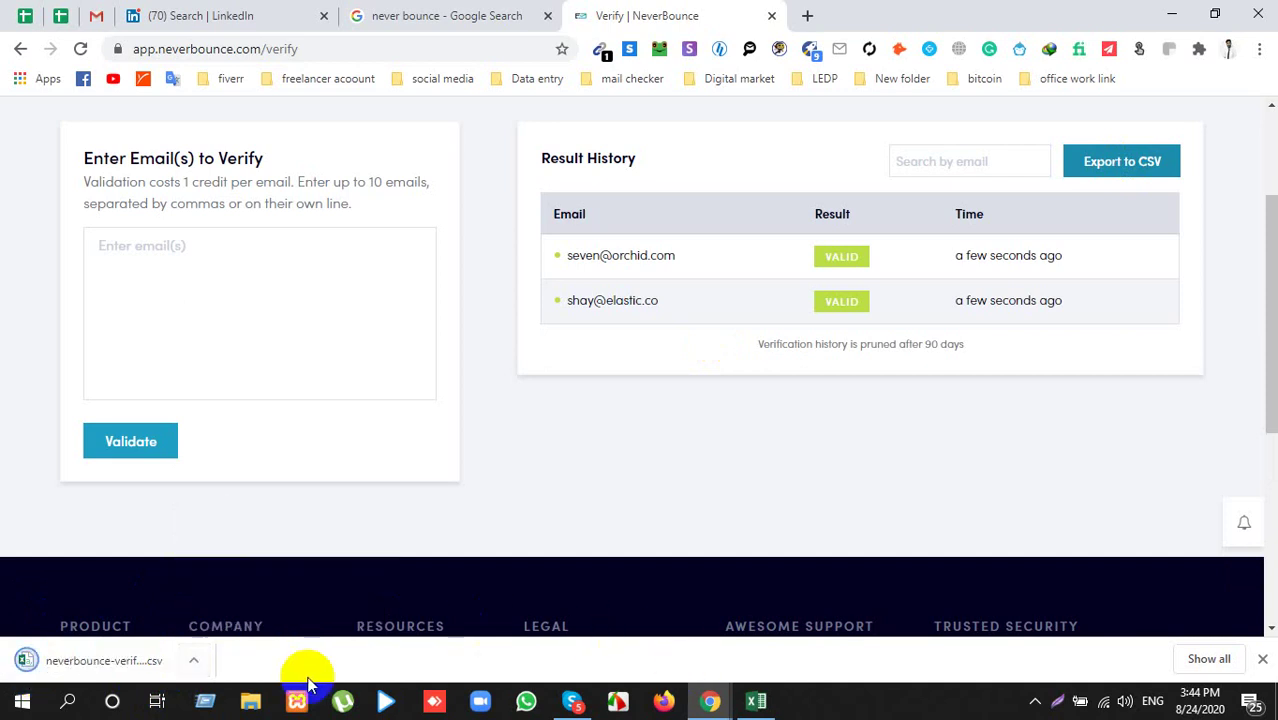
click(199, 661)
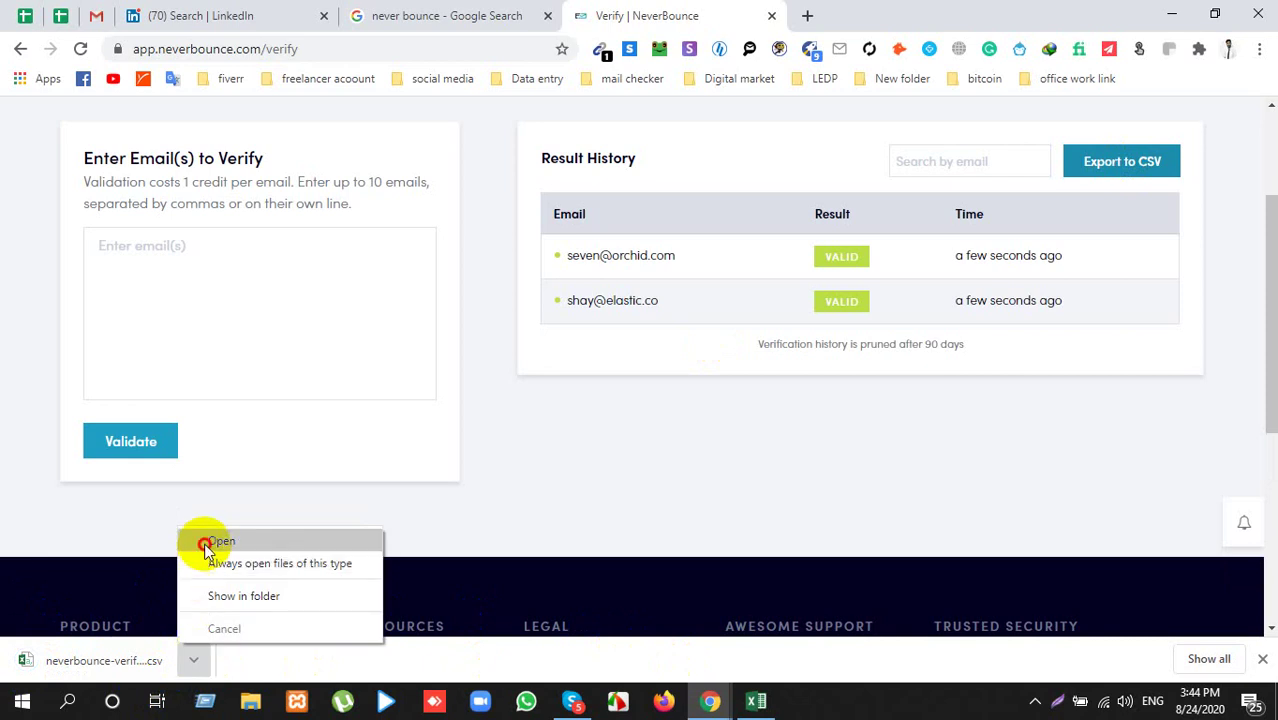
click(200, 537)
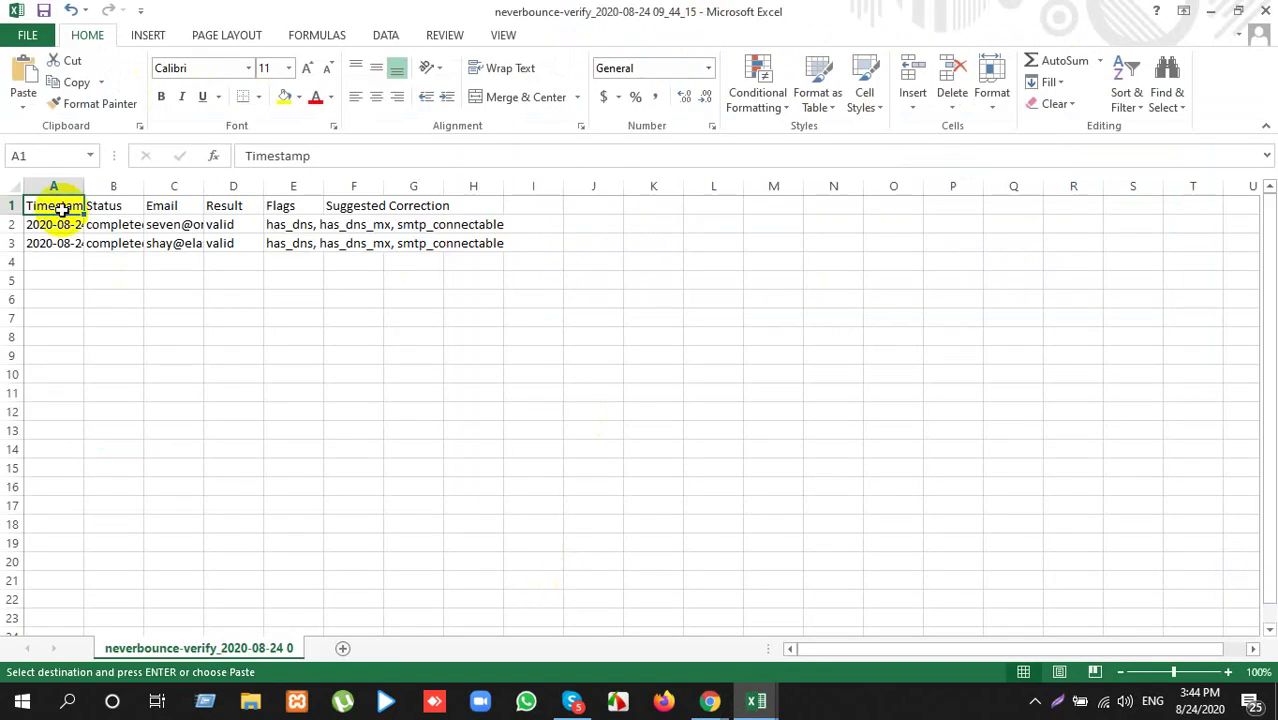
Step: Widen columns A and B so the full timestamps and statuses show
drag(86, 190, 215, 188)
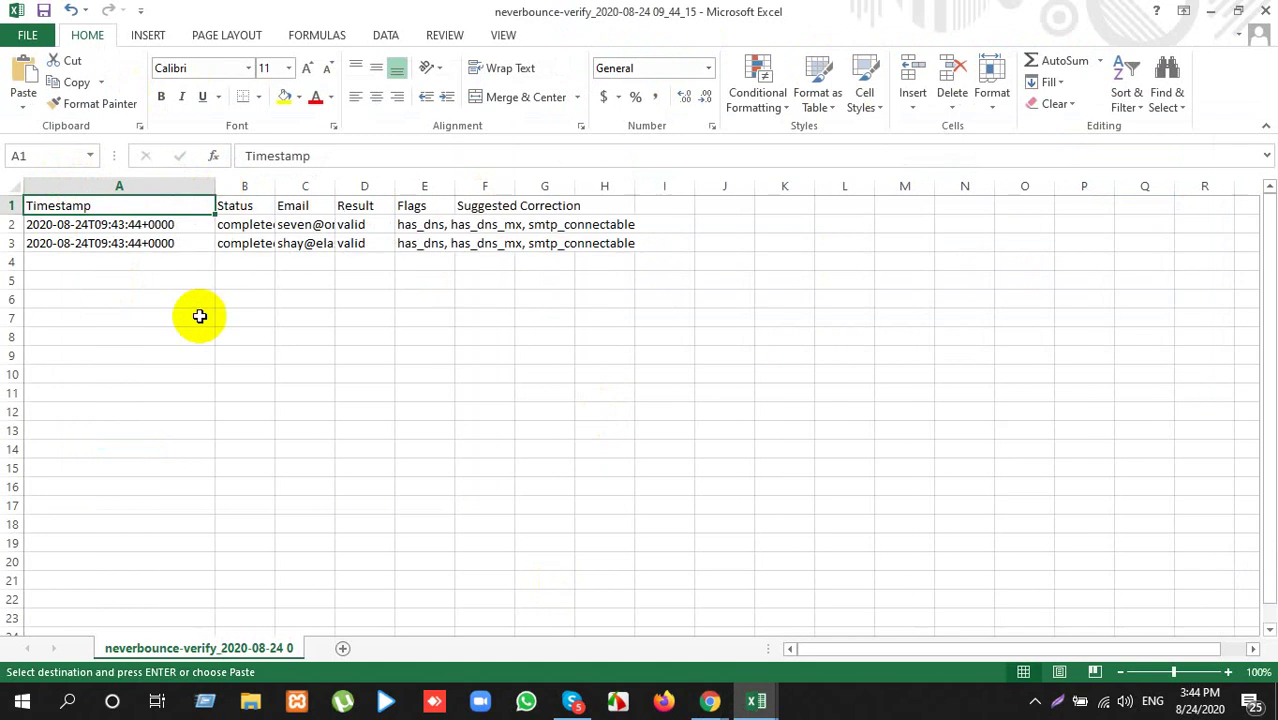
click(130, 336)
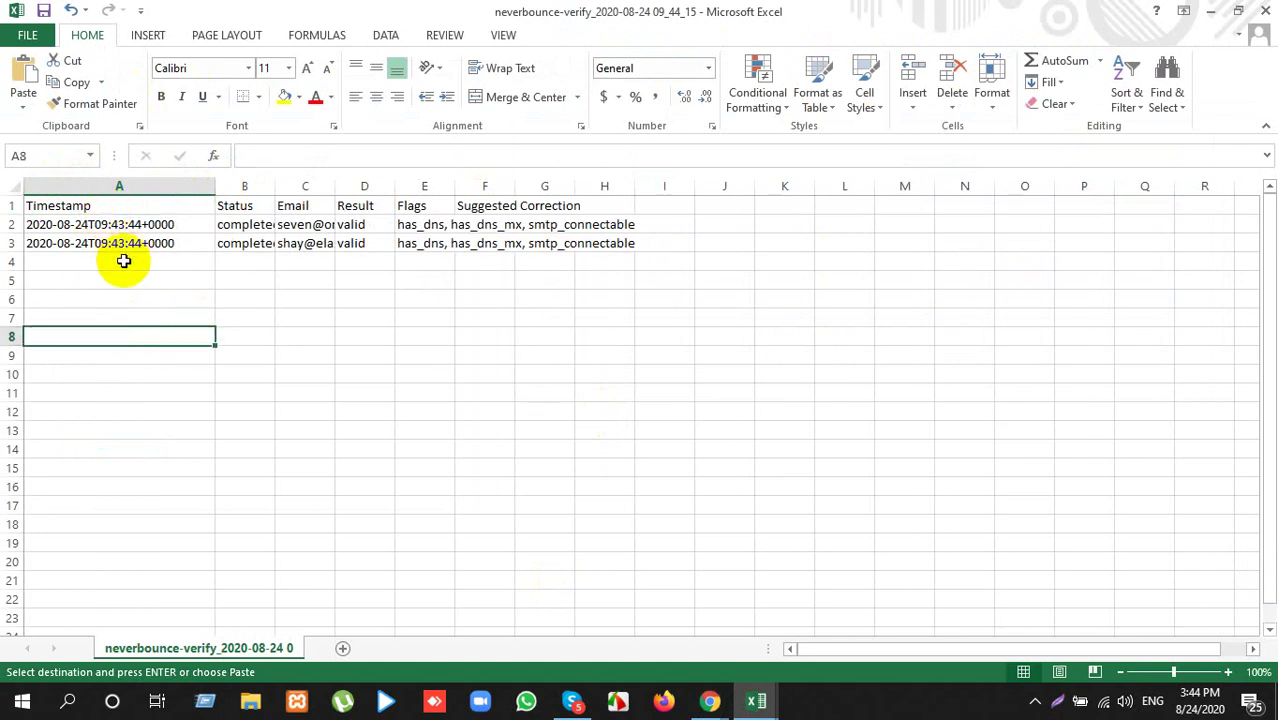
drag(40, 228, 123, 243)
click(124, 315)
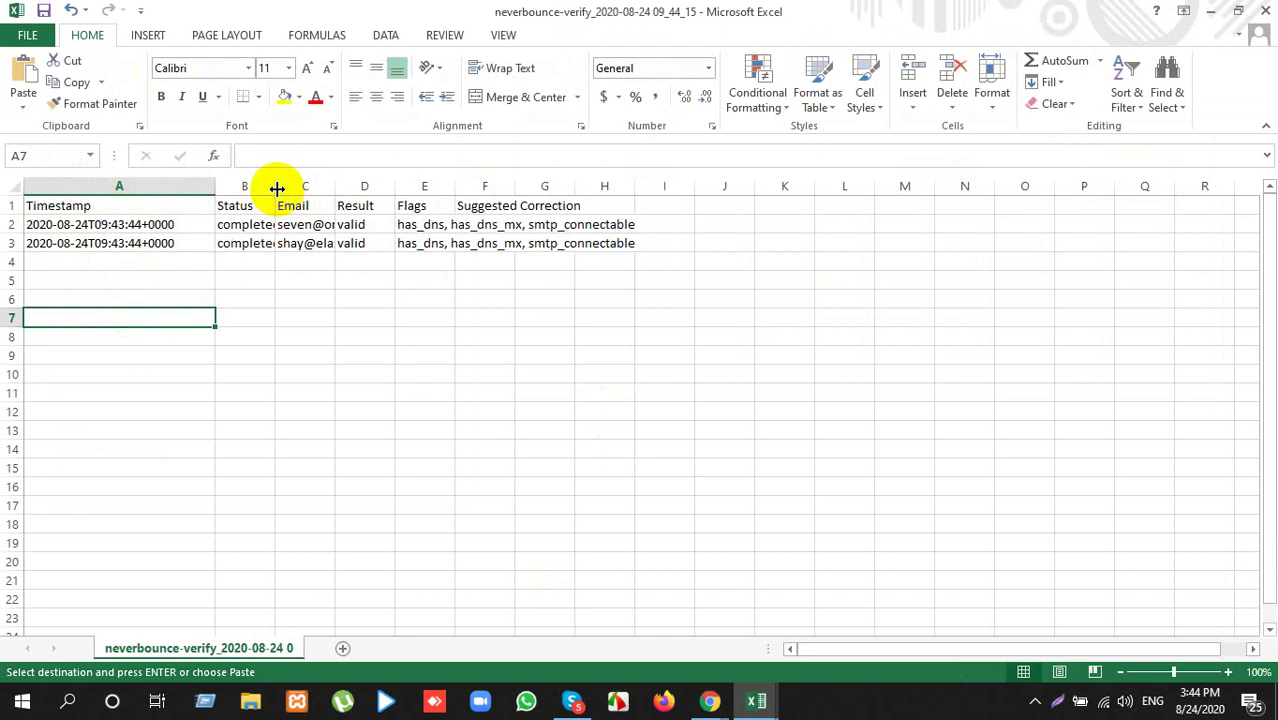
drag(277, 188, 611, 186)
click(277, 227)
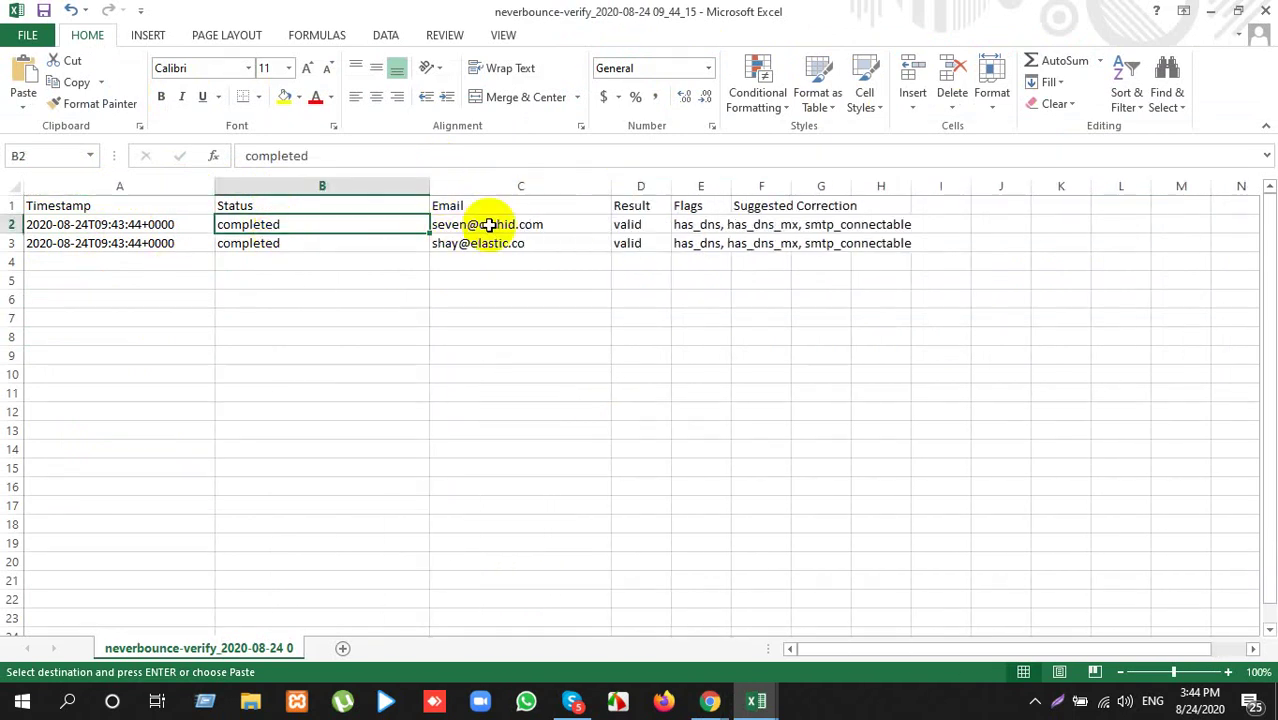
drag(488, 224, 508, 242)
Step: Widen the Result, Flags (159 pixels) and Suggested Correction columns
drag(671, 188, 710, 197)
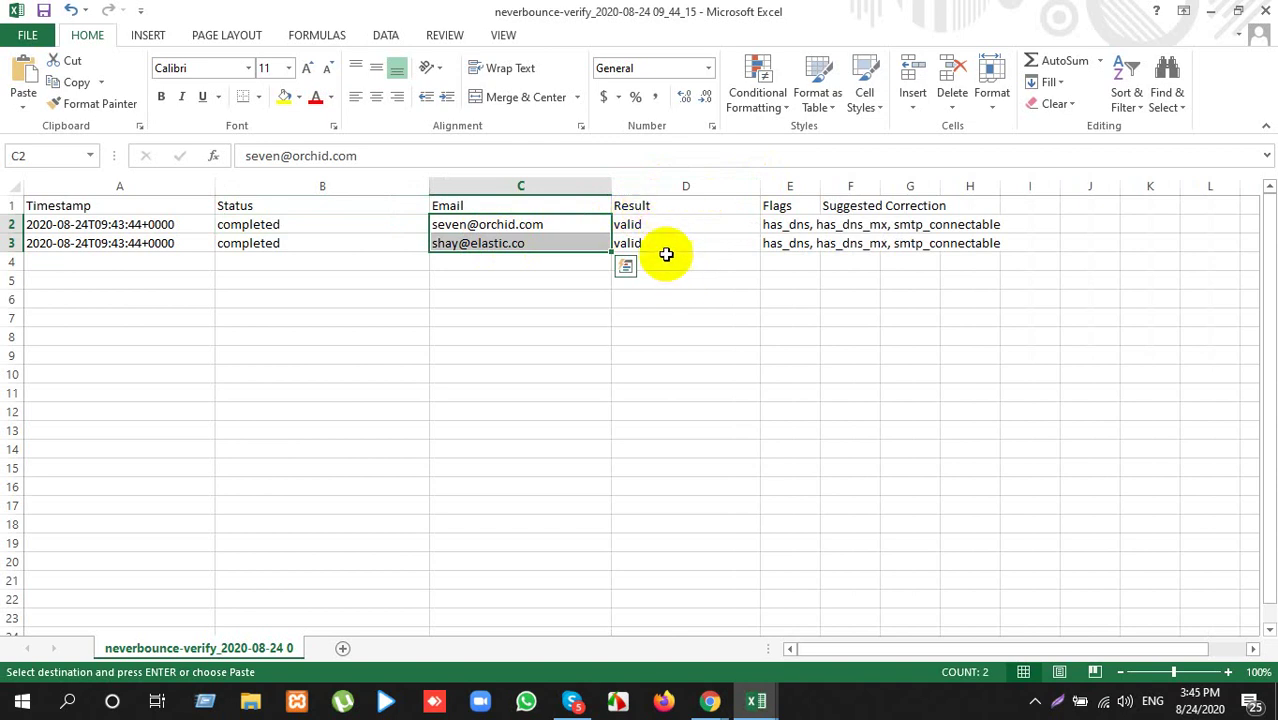
drag(820, 186, 905, 183)
click(873, 331)
click(830, 205)
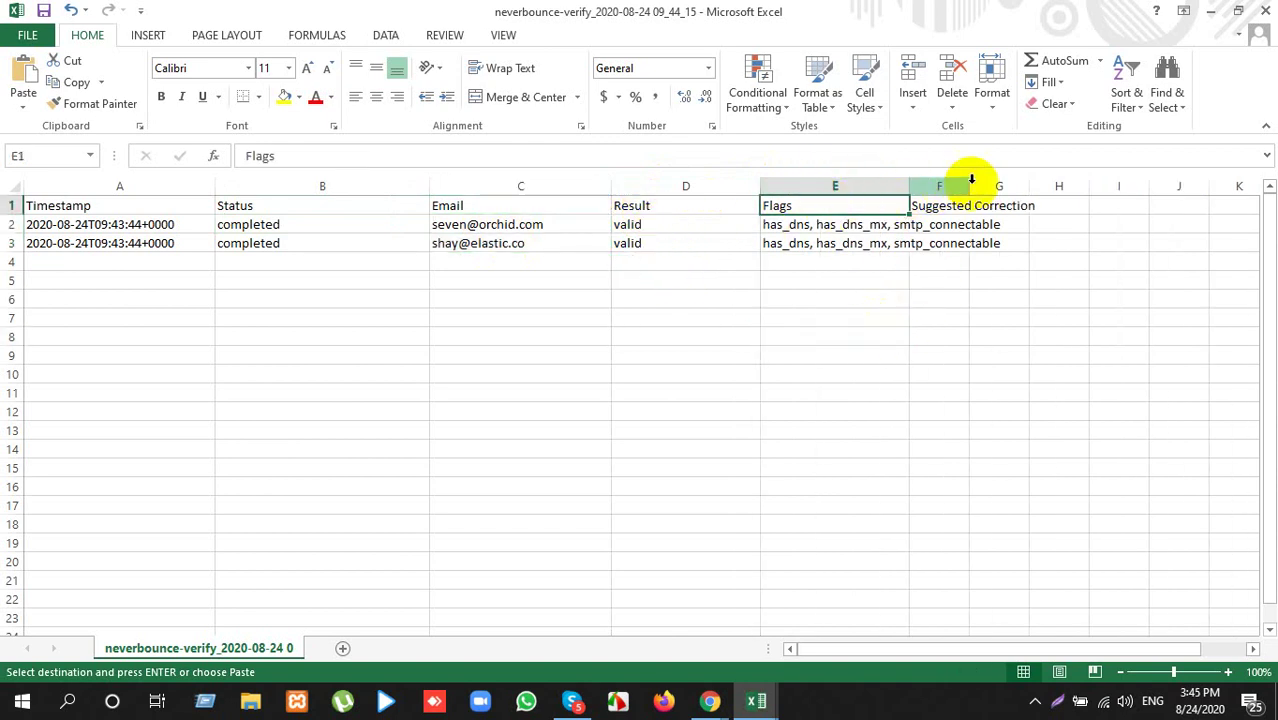
drag(962, 184, 1083, 184)
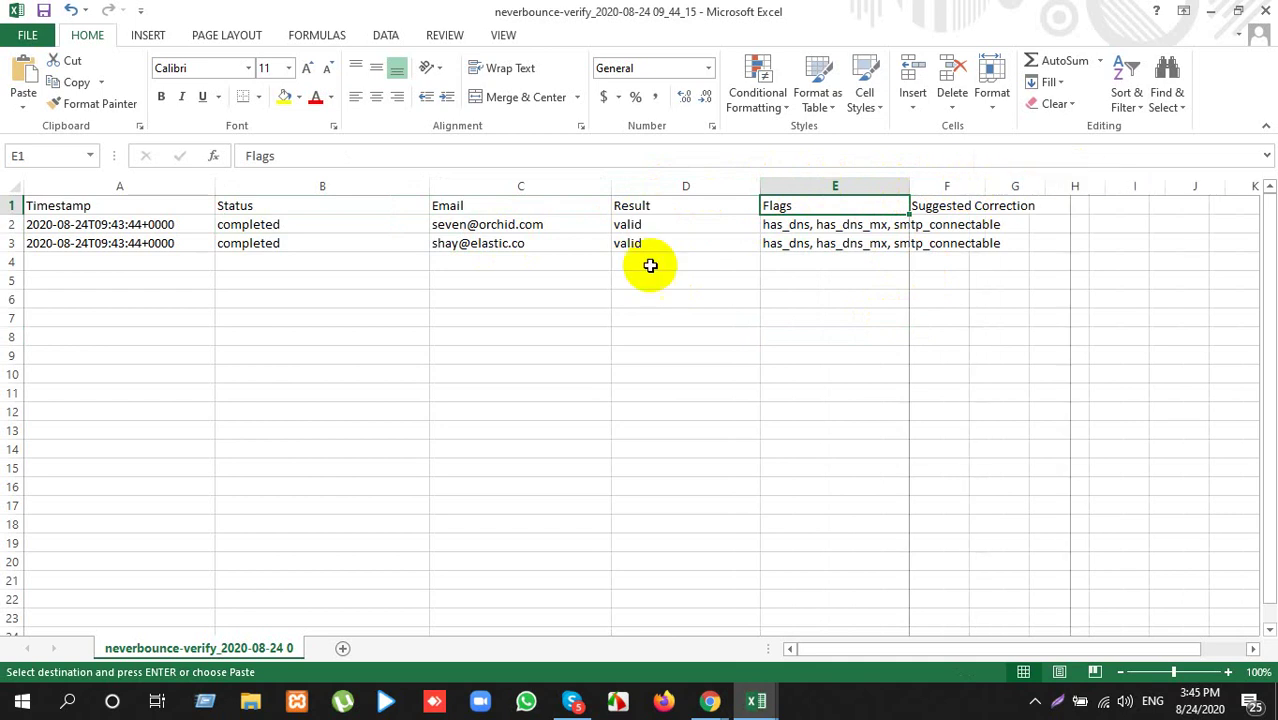
drag(506, 225, 513, 243)
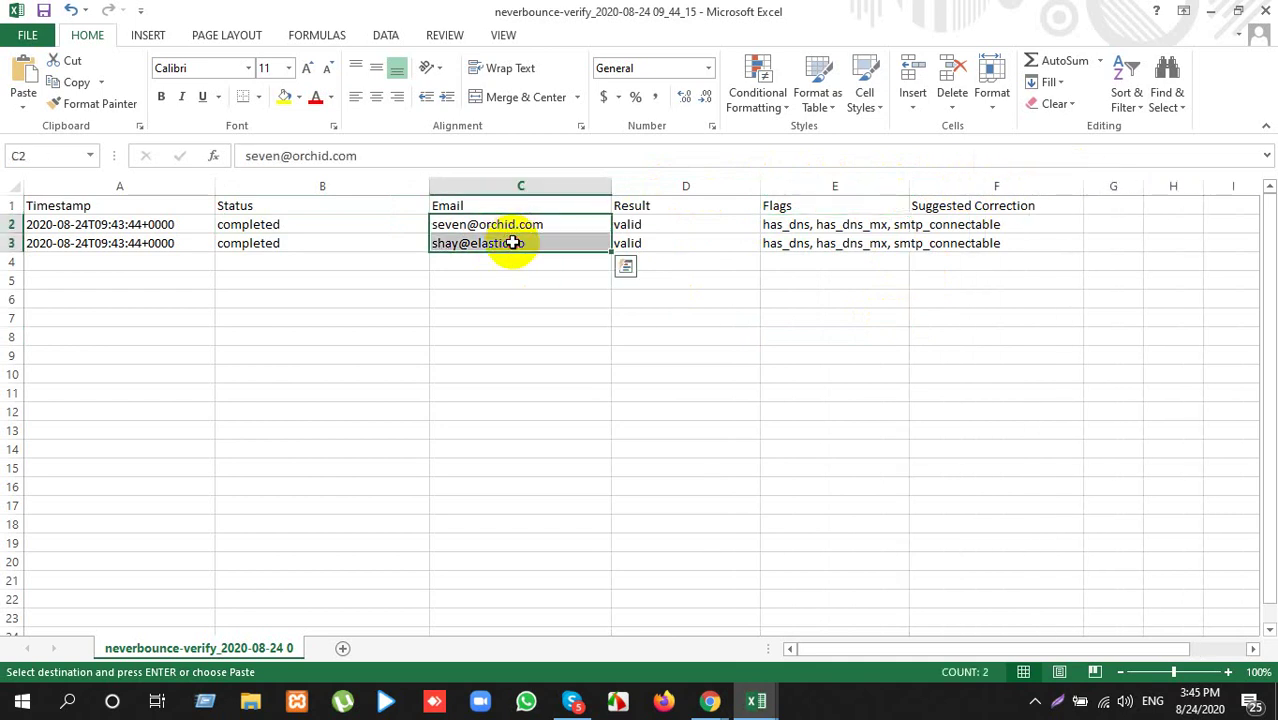
Step: In the verification results workbook, select the Email and Result block C1:D4
key(alt+Tab)
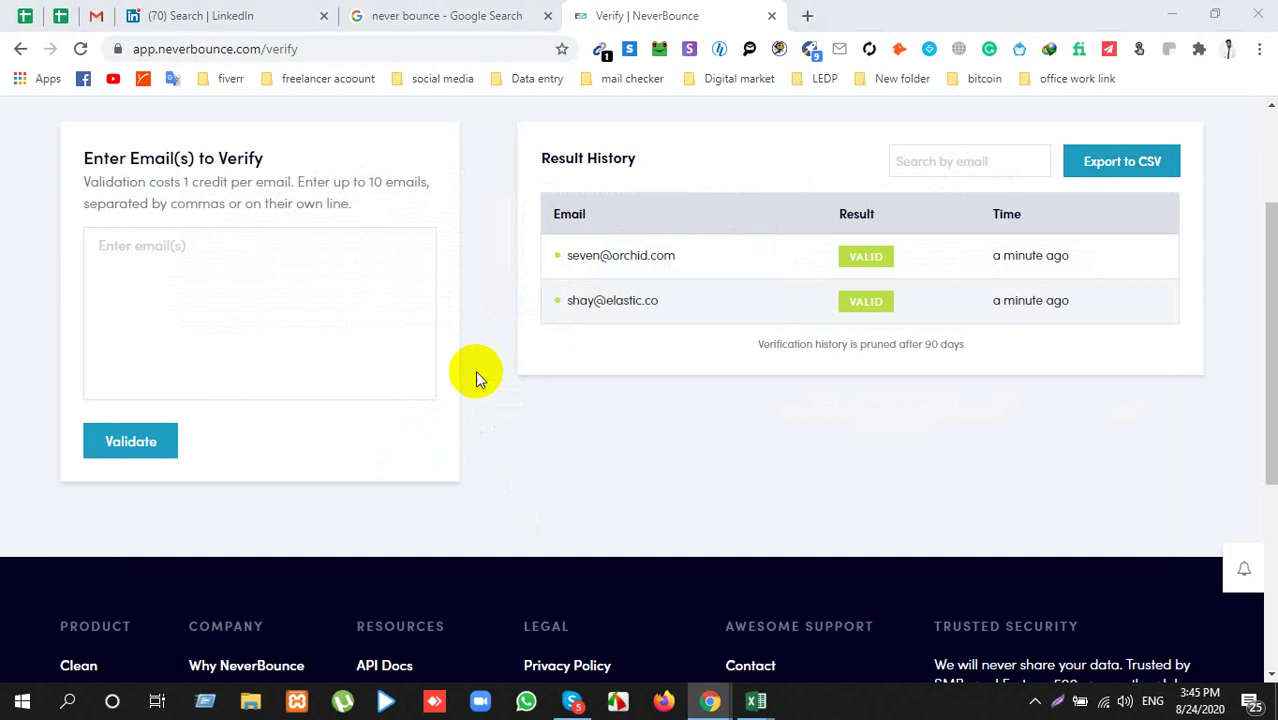
key(alt+Tab)
key(alt+Tab)
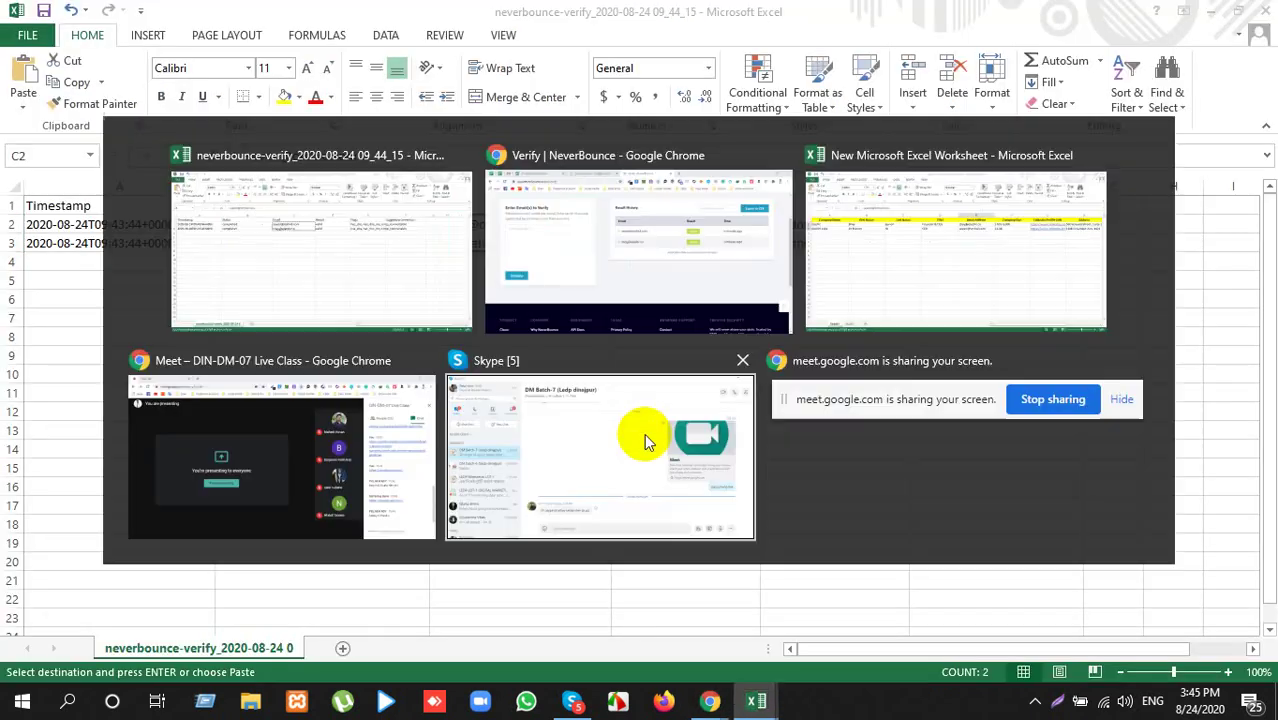
click(765, 708)
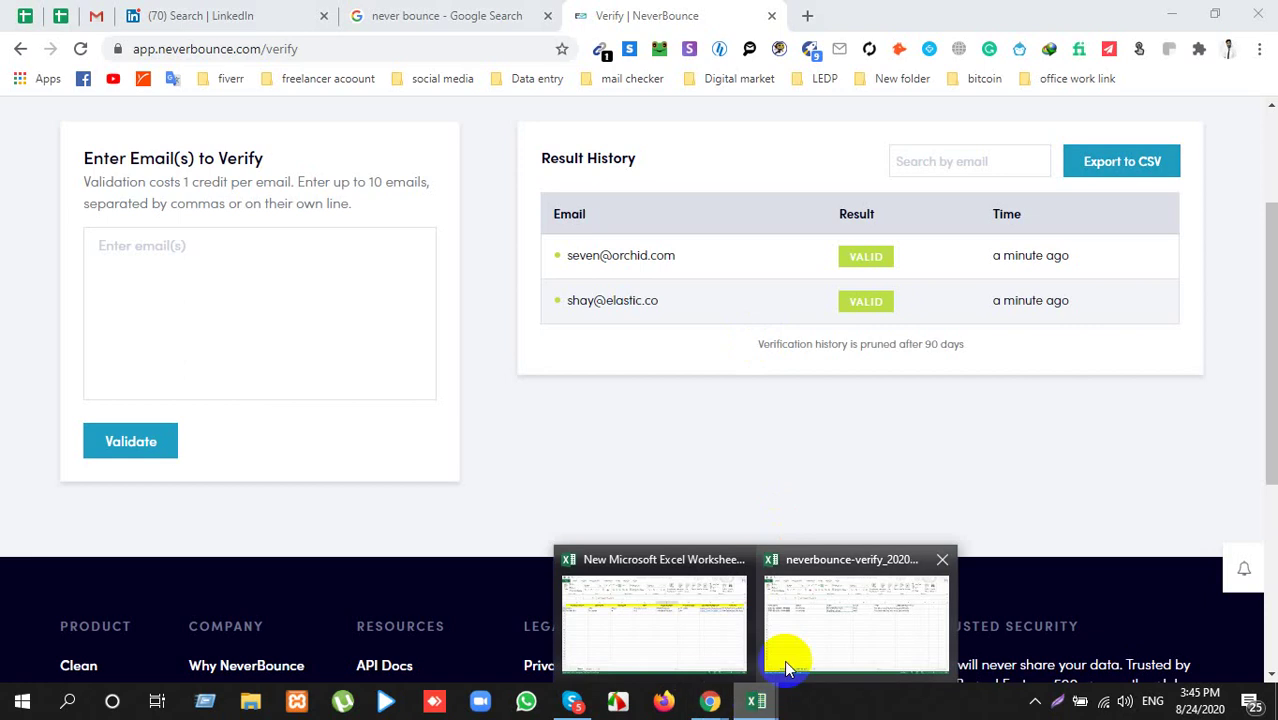
click(820, 654)
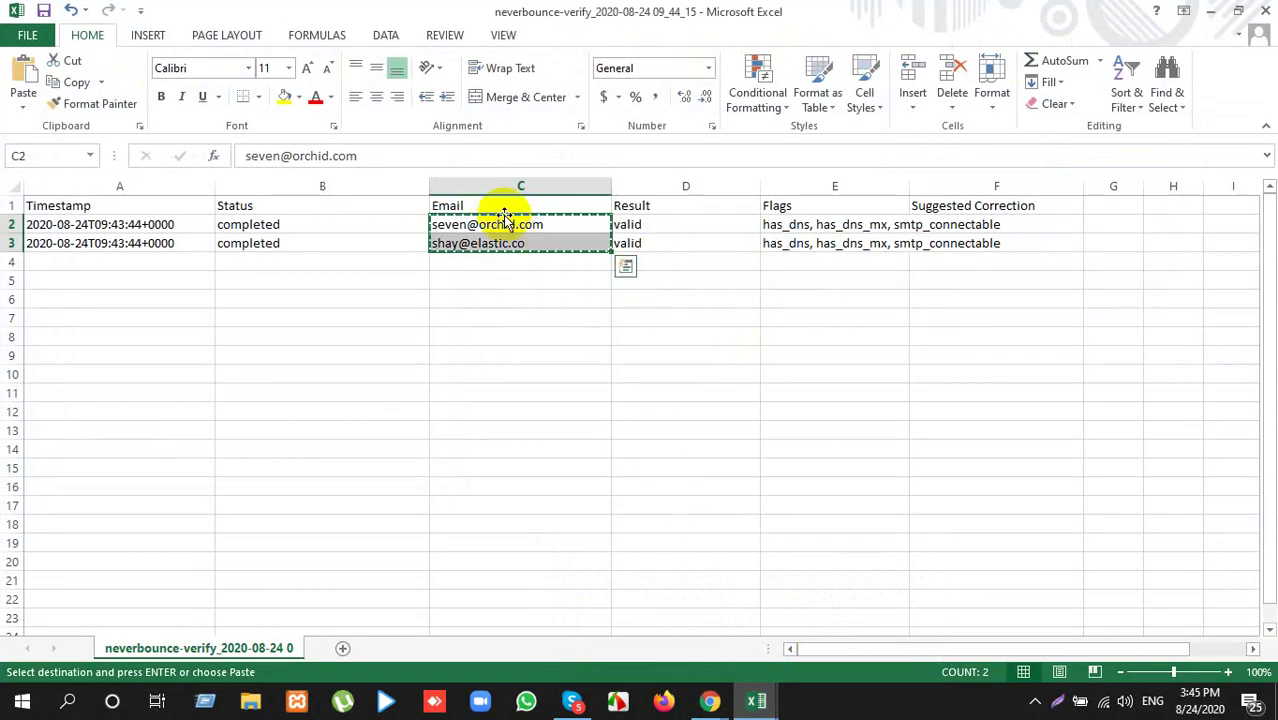
drag(503, 206, 672, 262)
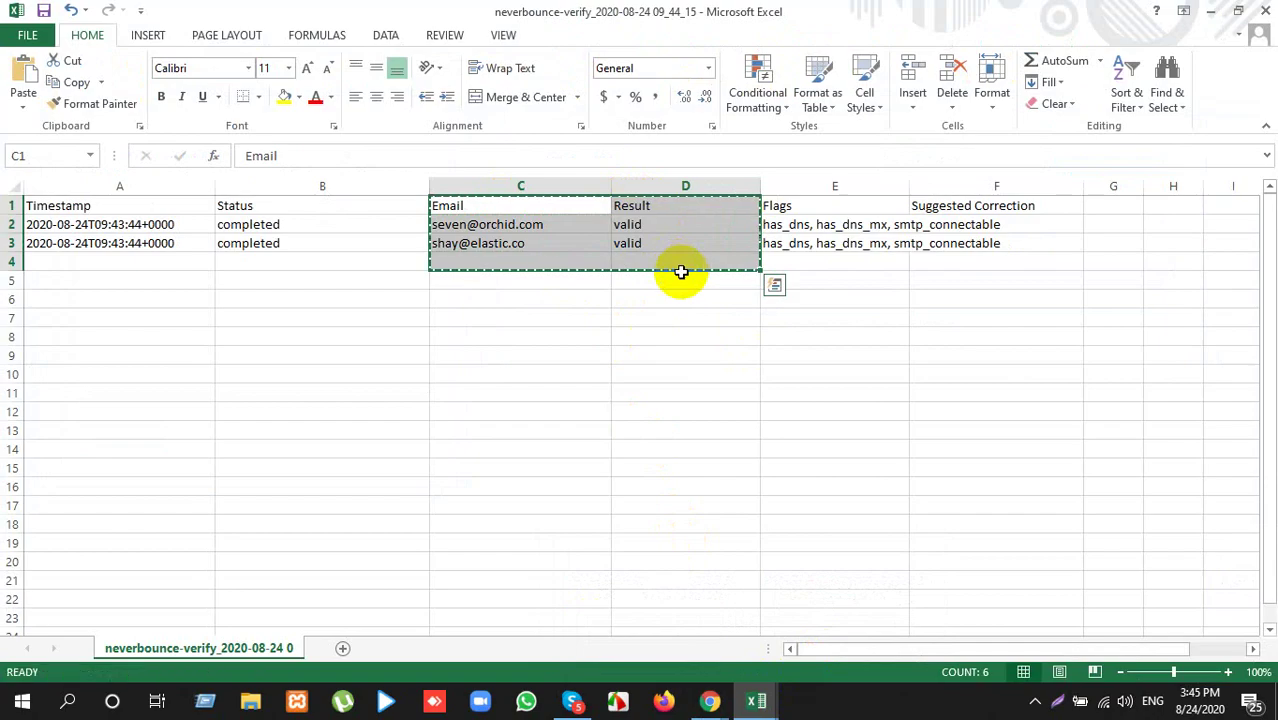
click(756, 701)
Step: In the lead worksheet, insert a blank column before Company Size
mouse_move(752, 704)
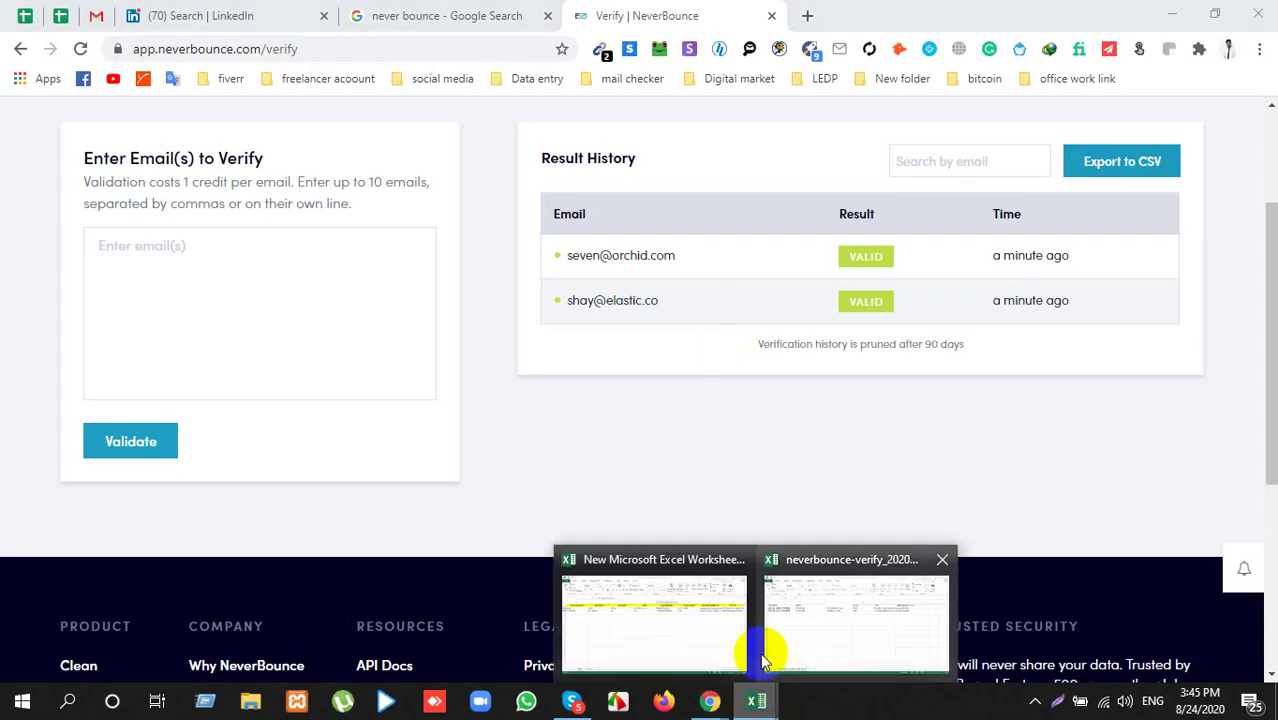
mouse_move(792, 616)
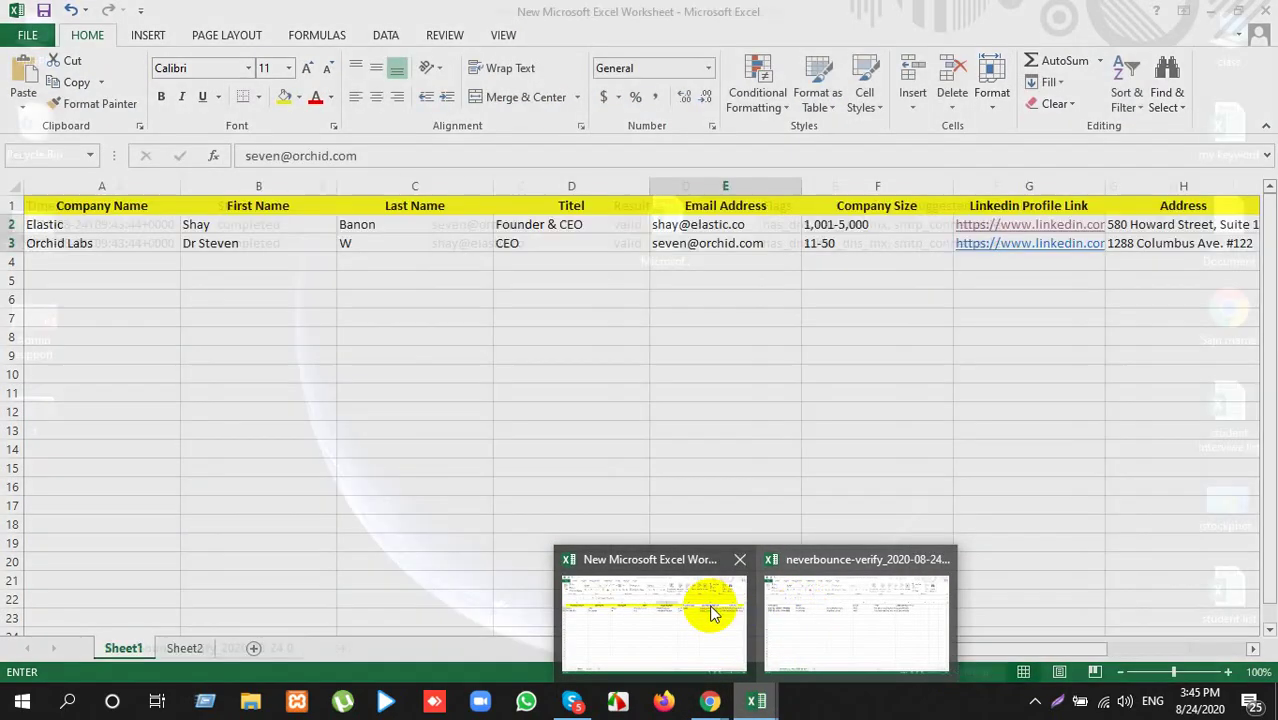
click(707, 605)
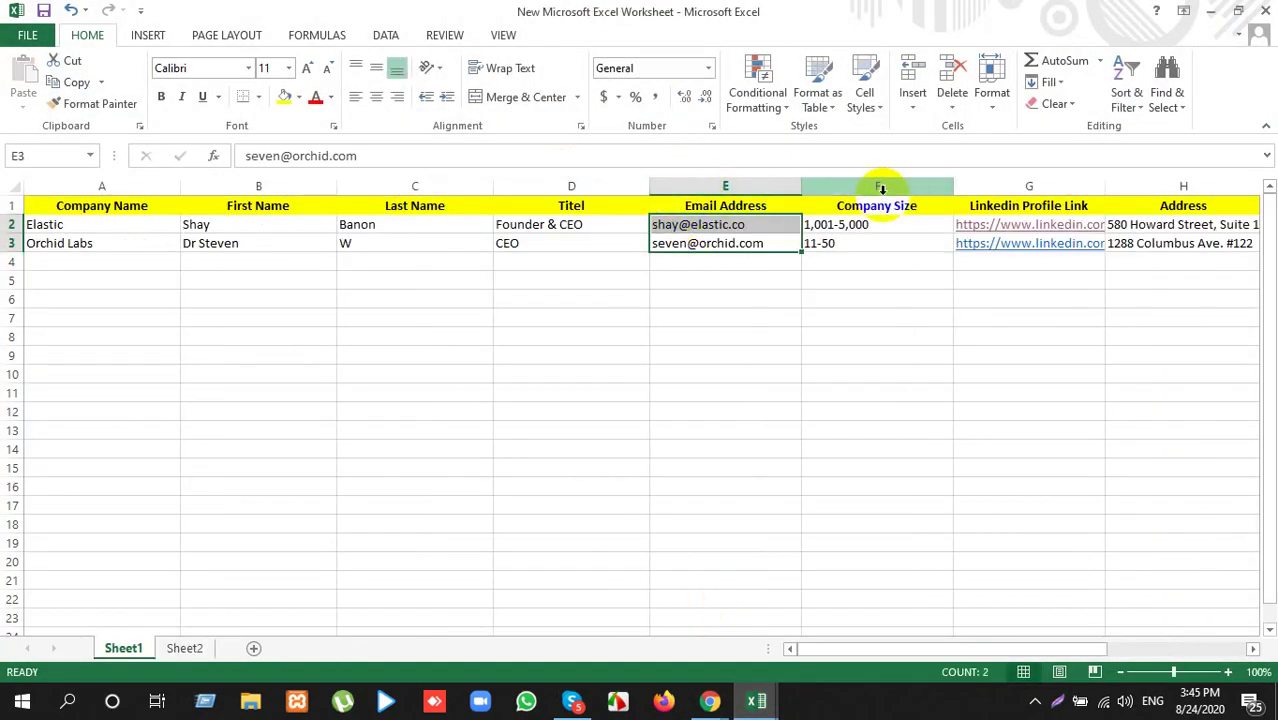
click(877, 185)
right_click(877, 190)
click(897, 338)
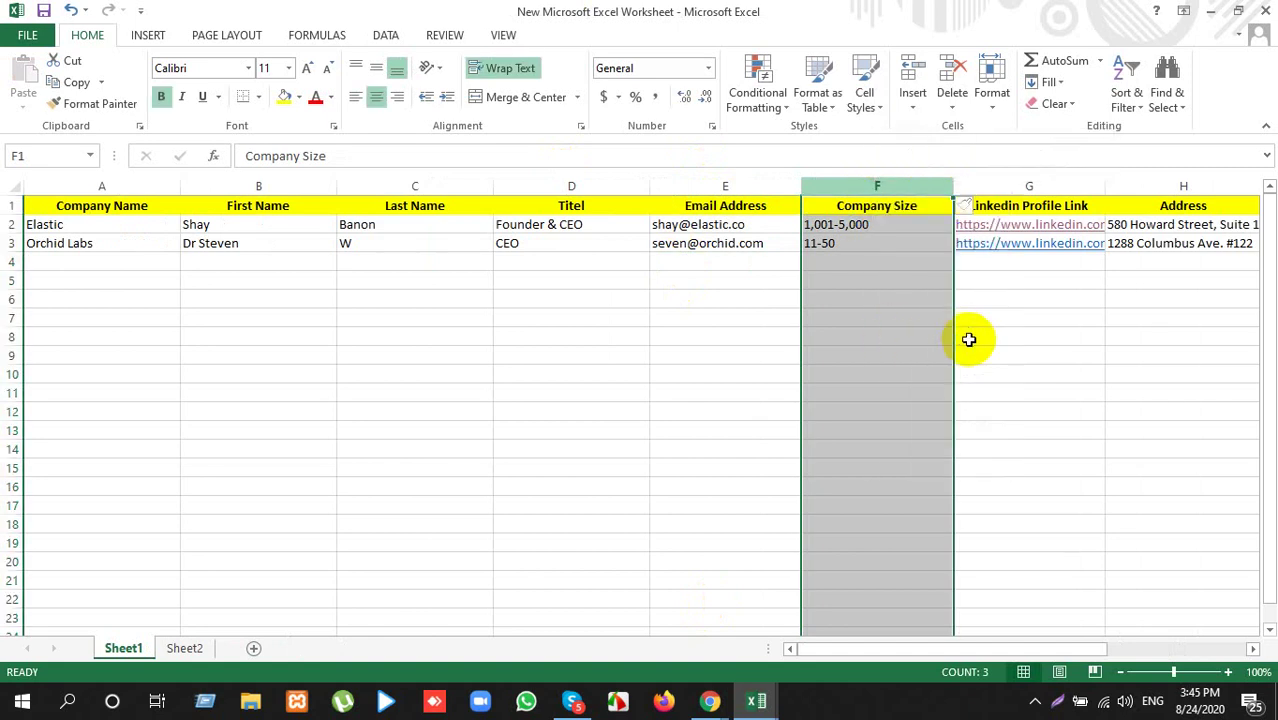
click(856, 210)
click(729, 228)
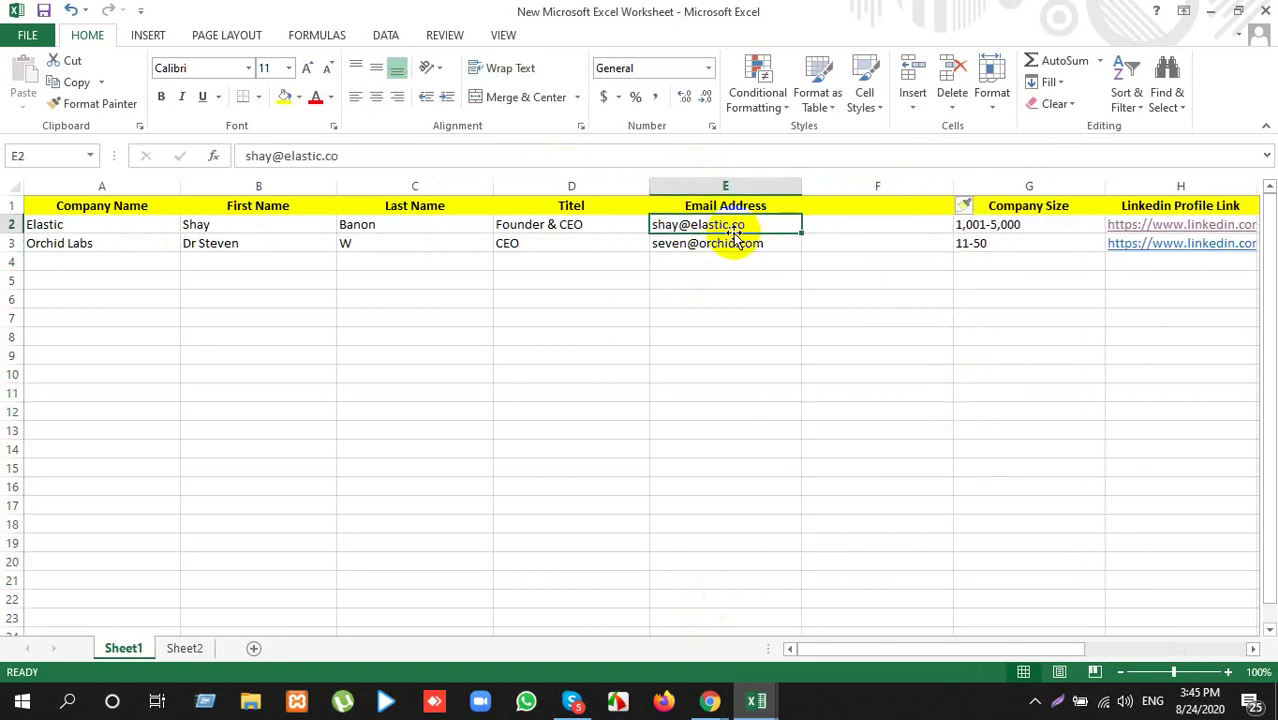
Step: Undo the inserted blank column in the lead worksheet
key(alt+Tab)
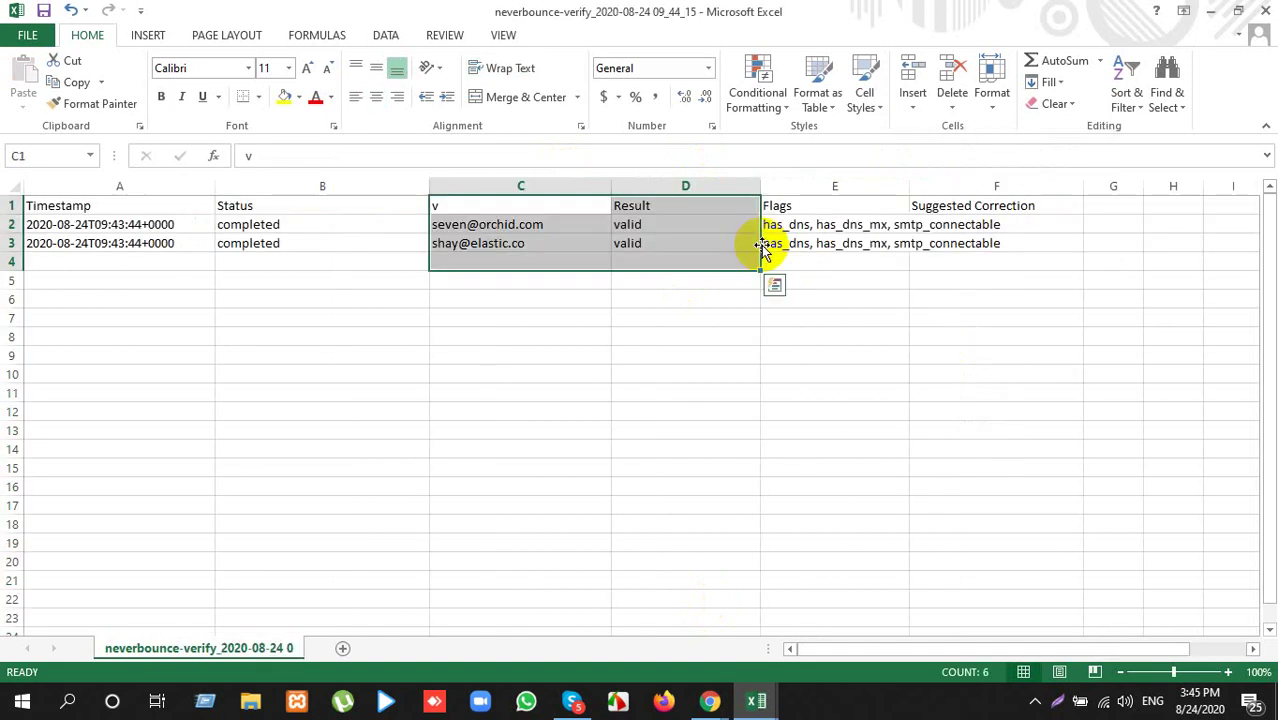
key(alt+Tab)
click(723, 204)
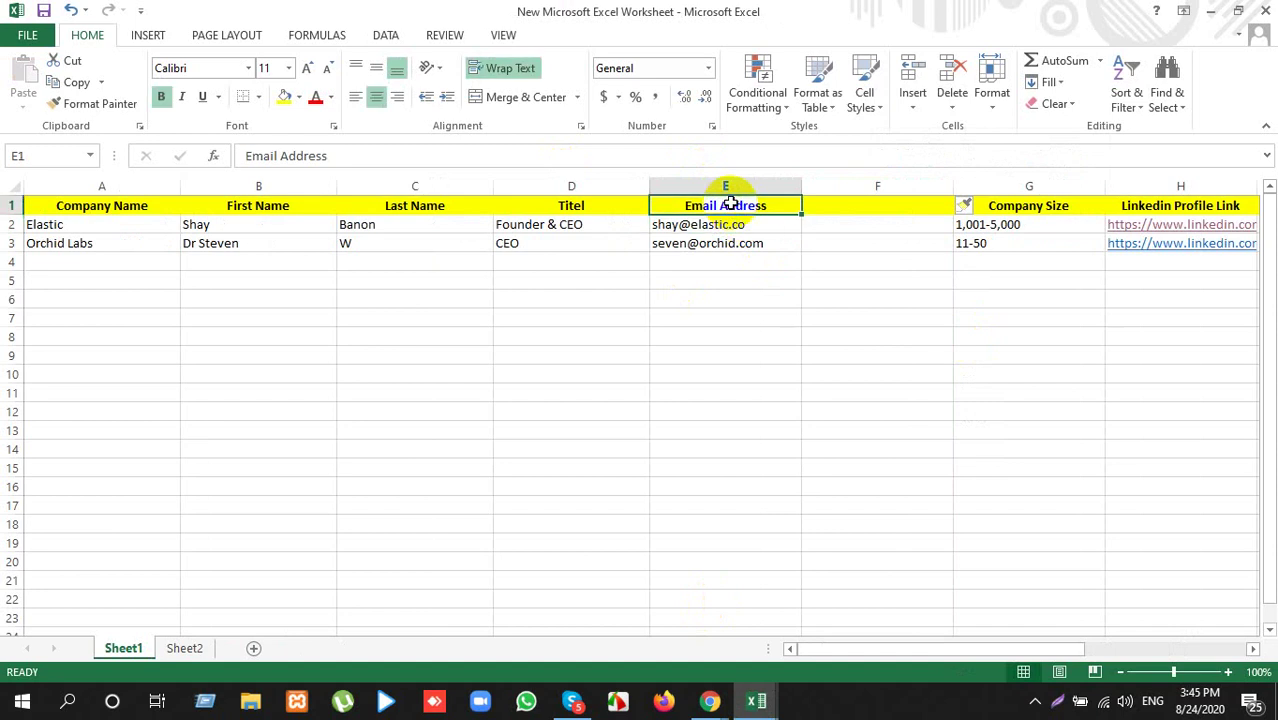
key(alt+Tab)
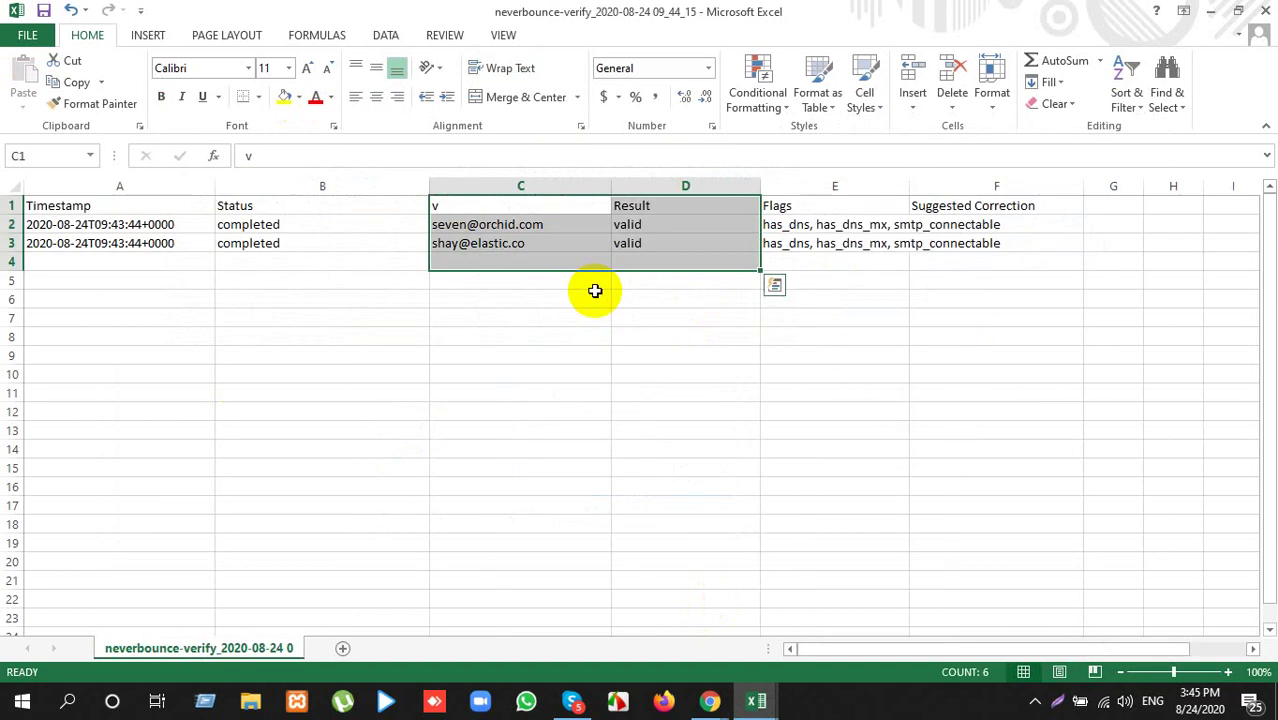
key(ctrl+z)
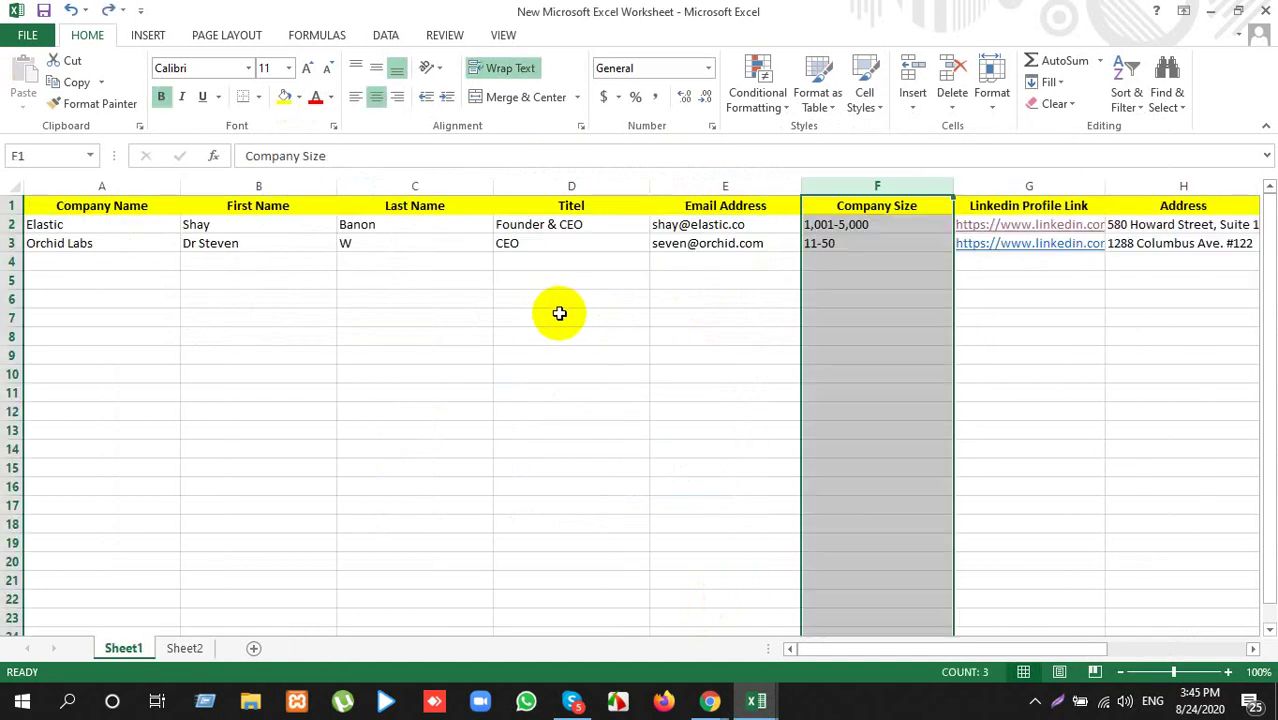
key(ctrl+z)
Step: Copy the emails with their results (C1:D3) and paste them at E1 of the lead sheet
click(561, 304)
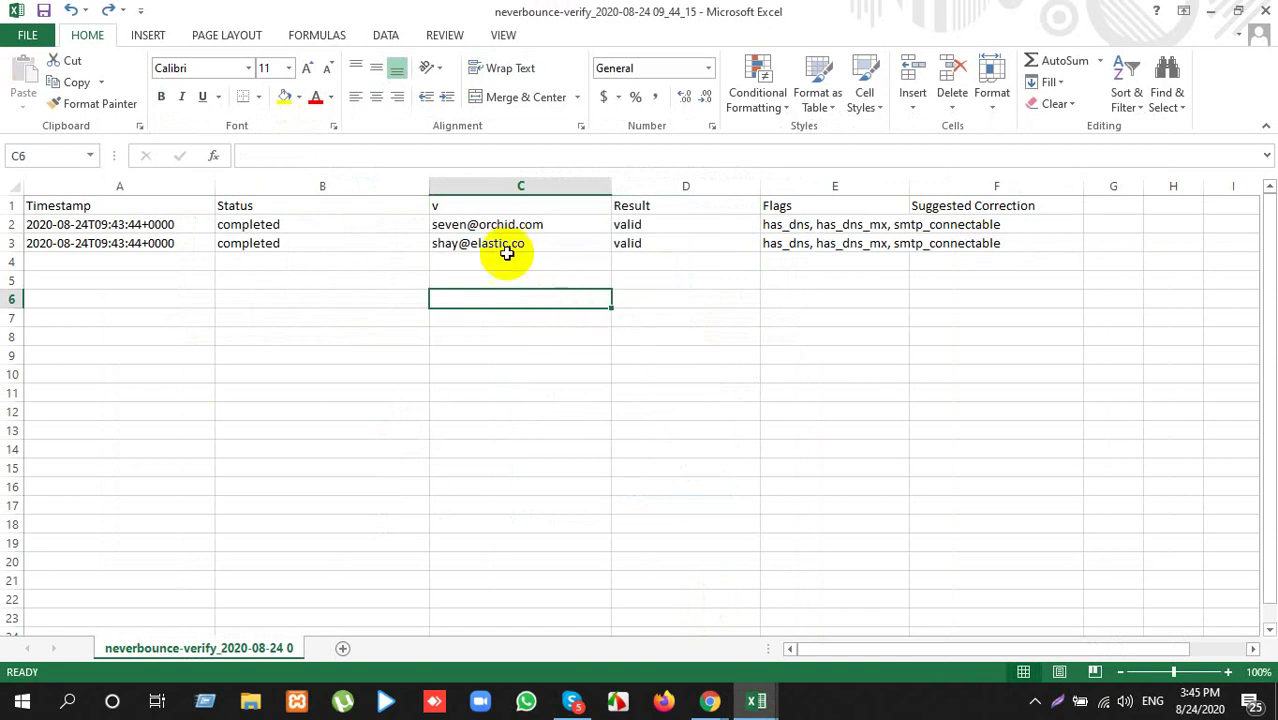
drag(471, 203, 648, 237)
key(ctrl+c)
key(alt+Tab)
click(676, 204)
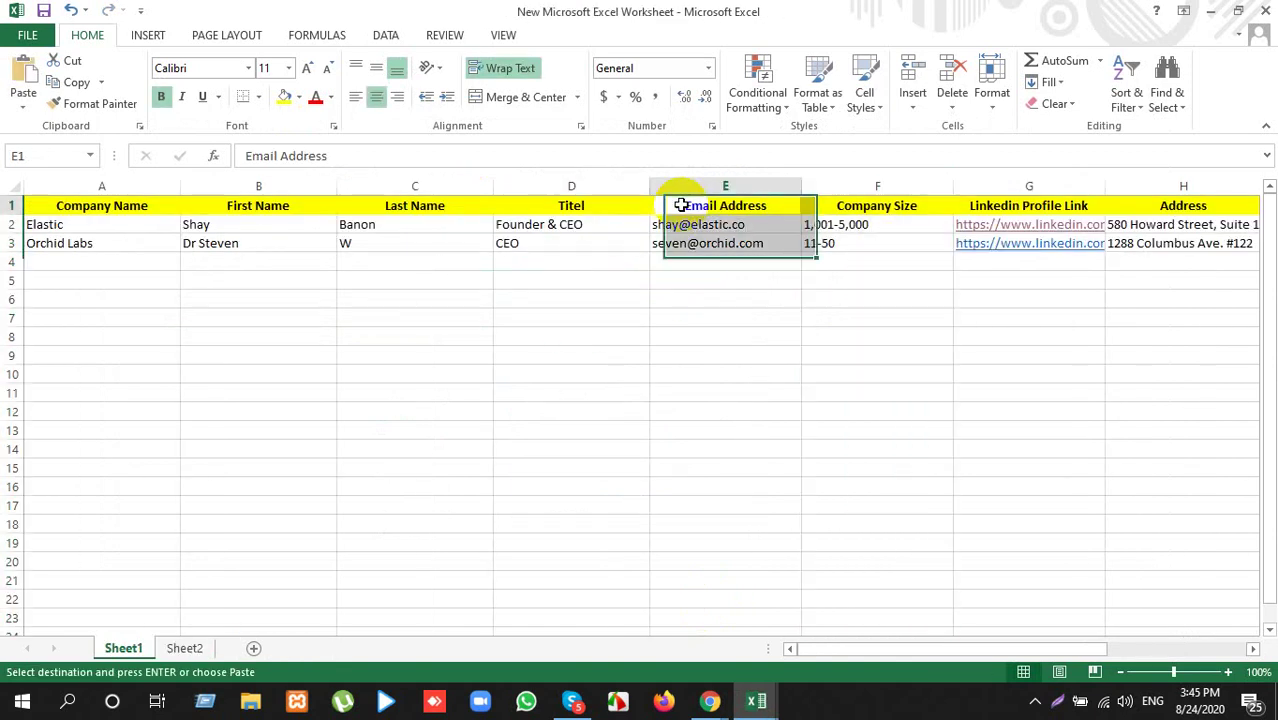
key(ctrl+v)
click(813, 362)
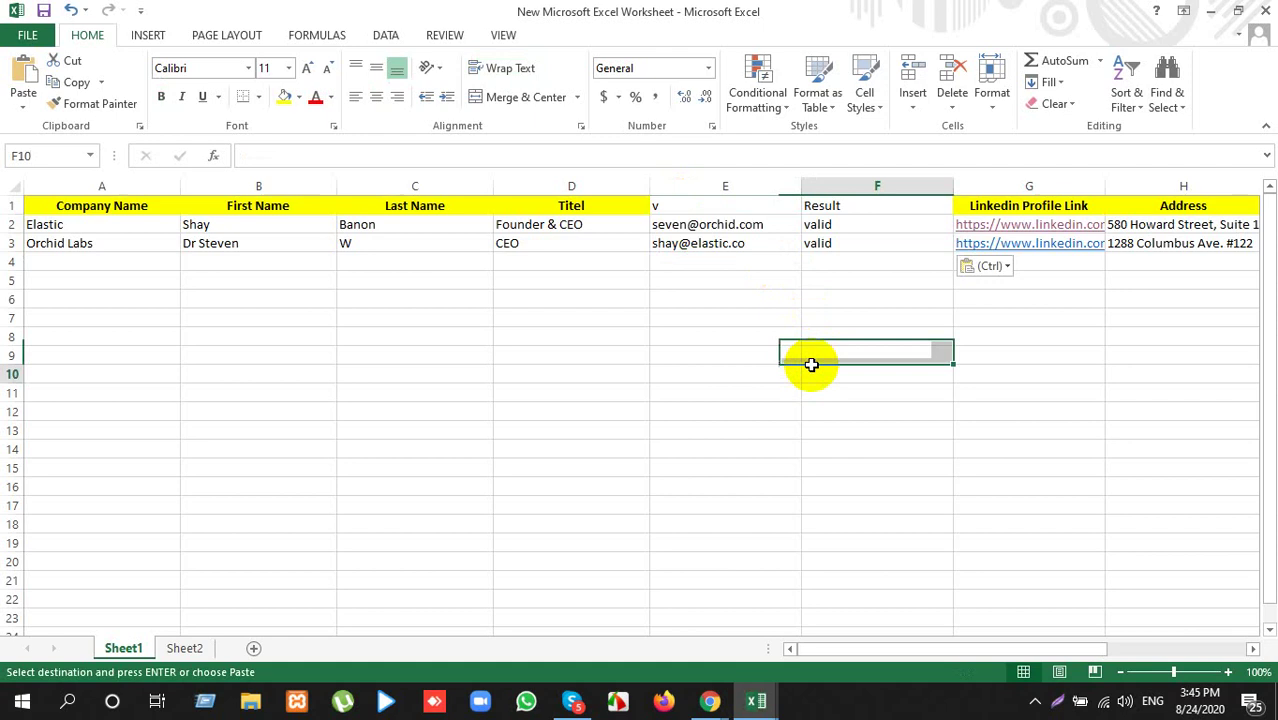
Step: Replace the 'v' header in E1 with Email Address above the pasted emails and Result values
click(688, 223)
click(717, 203)
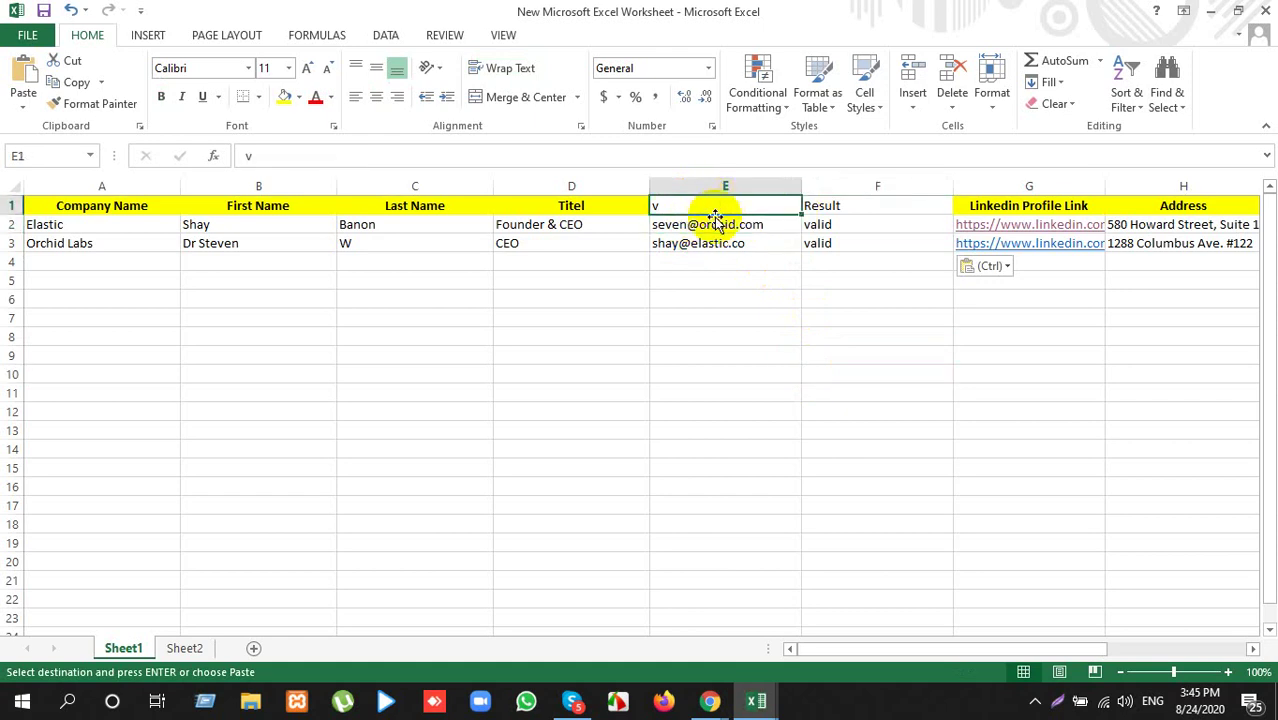
click(866, 204)
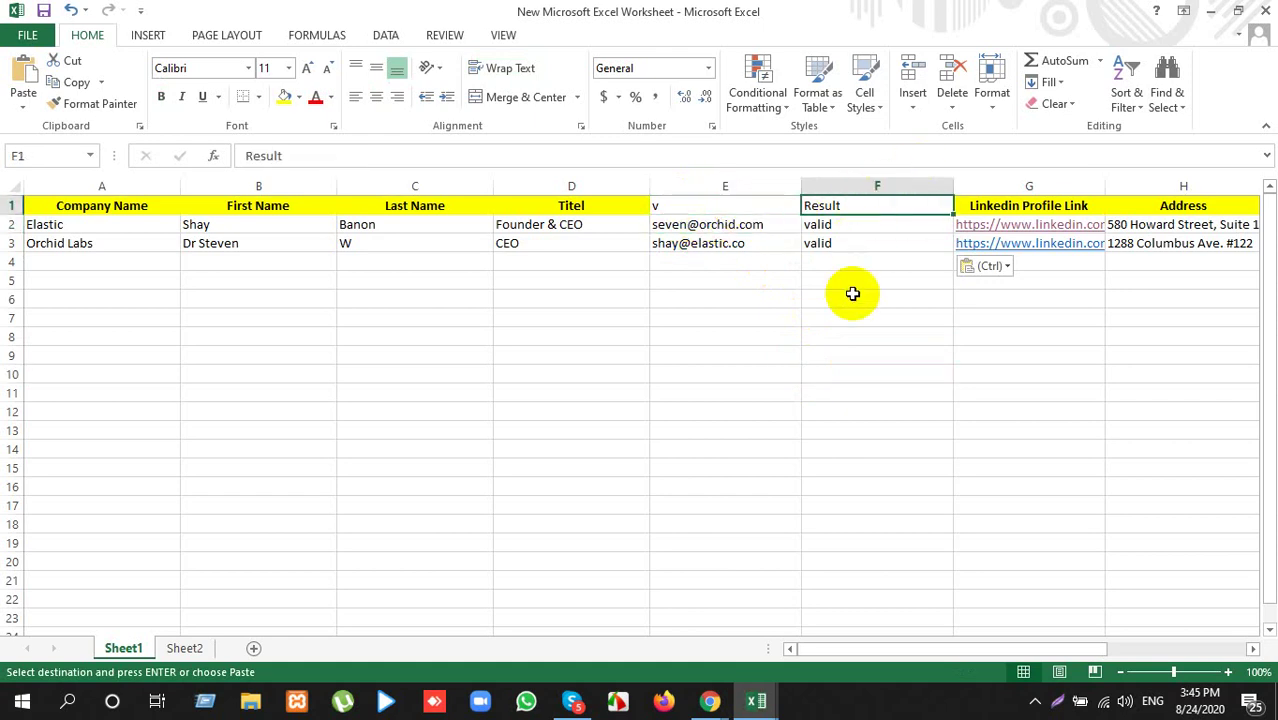
click(17, 255)
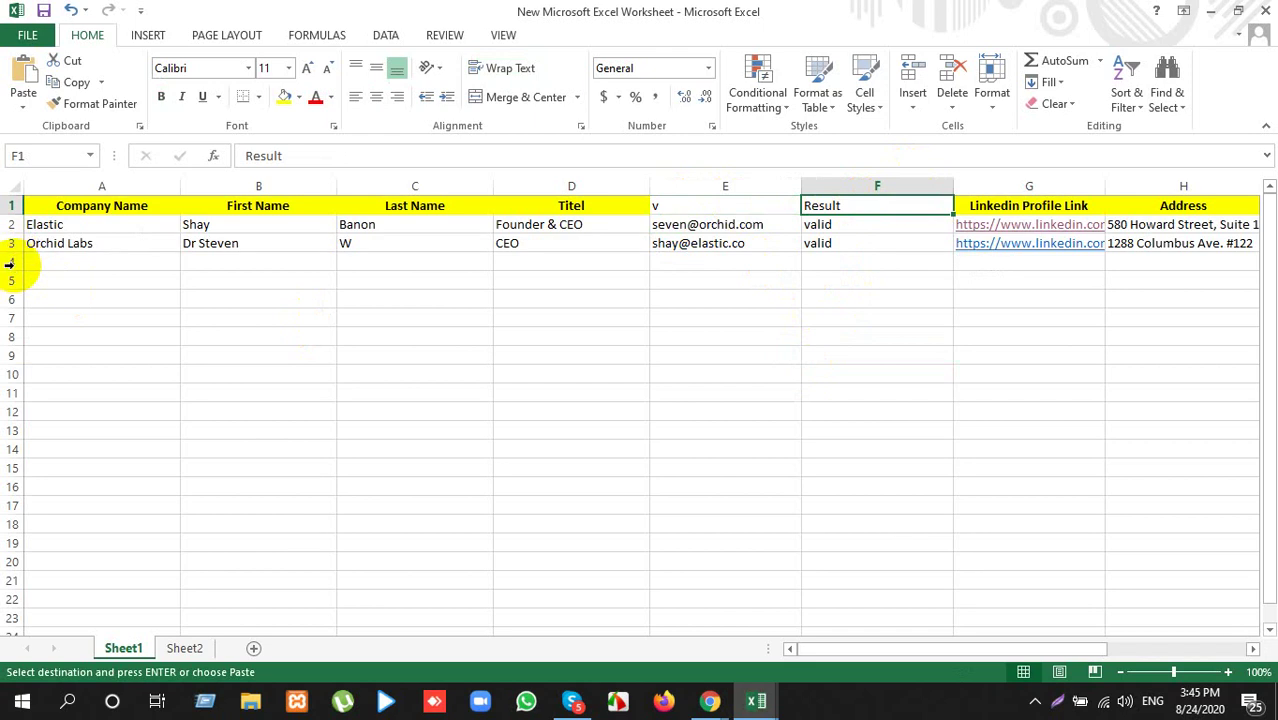
click(12, 262)
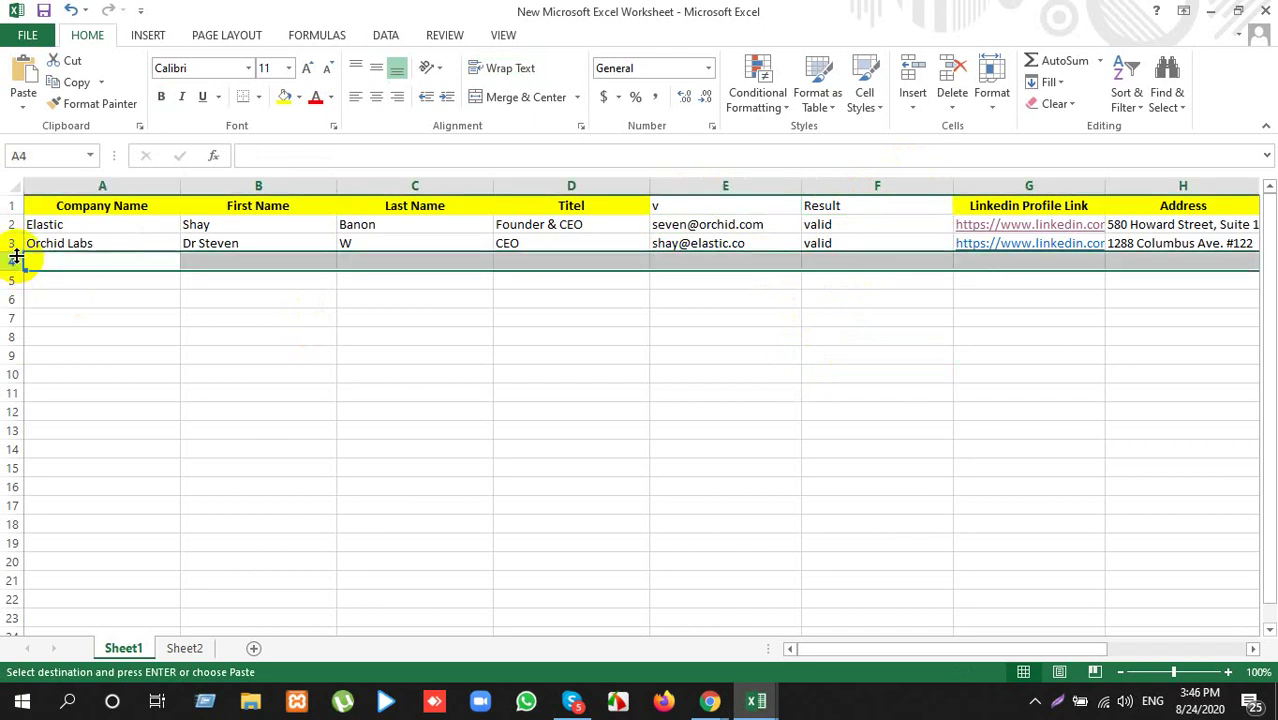
click(875, 317)
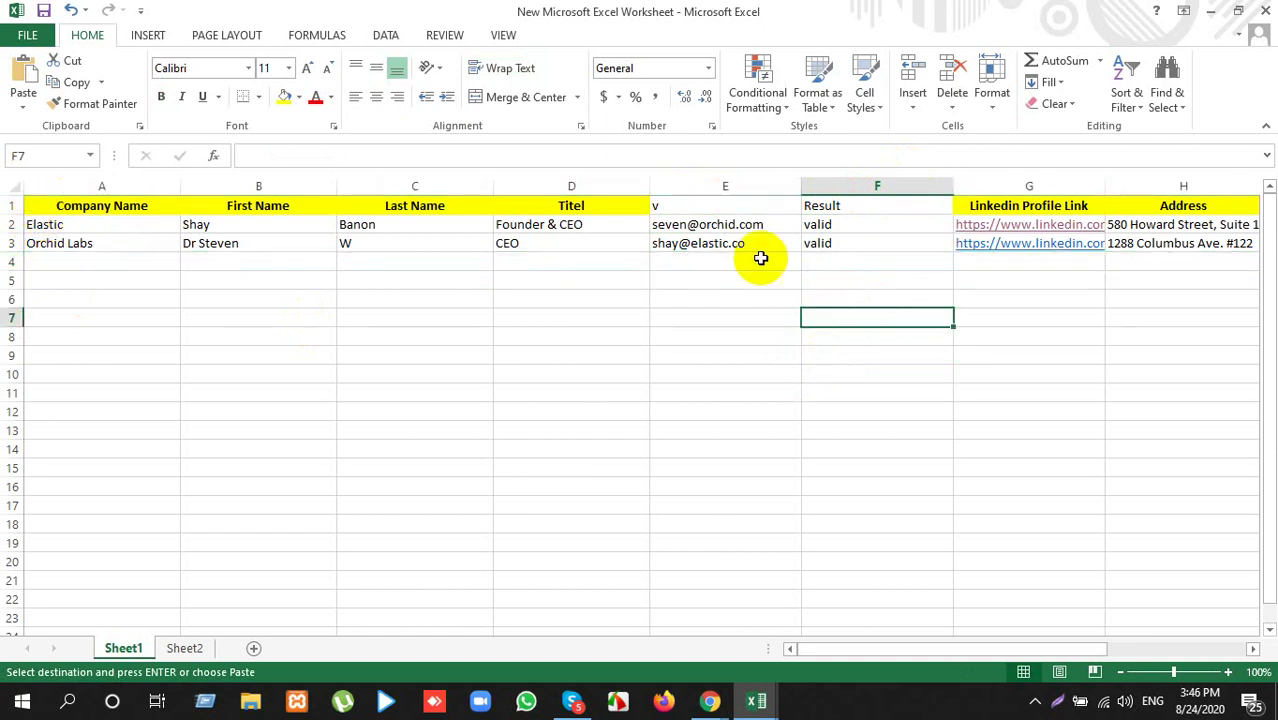
click(673, 205)
text(Email Address)
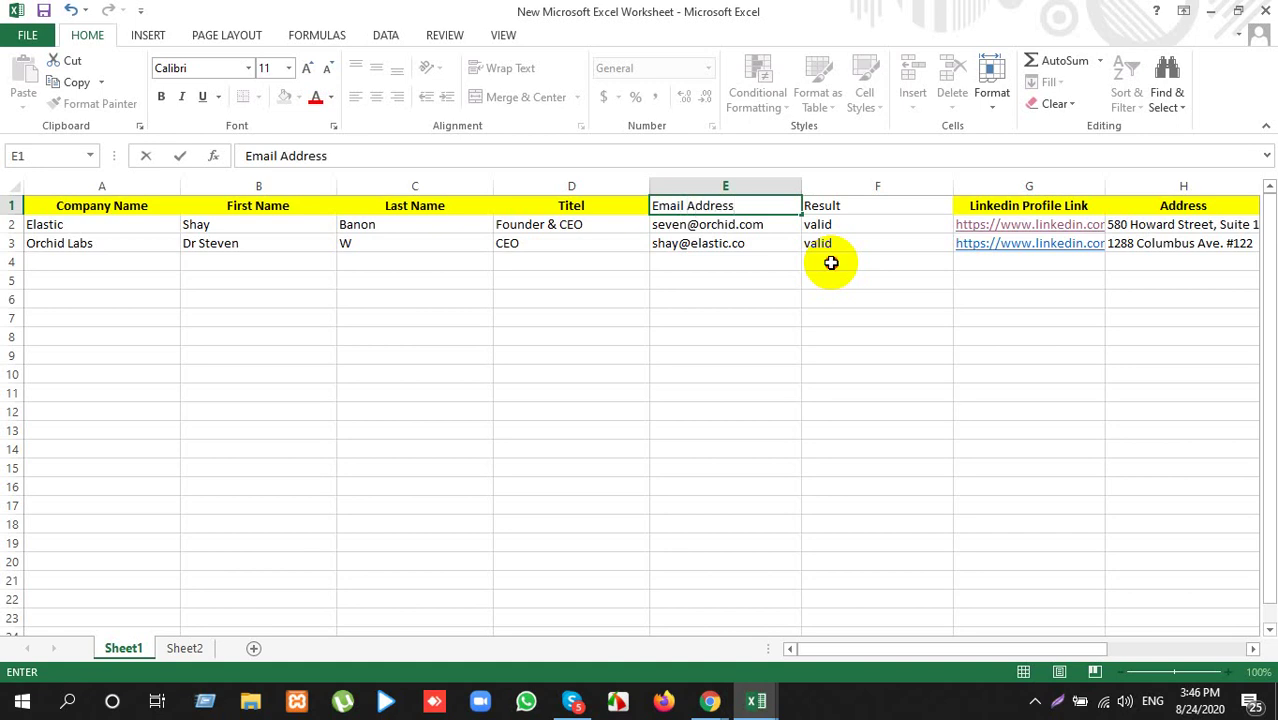
click(831, 262)
drag(685, 202, 885, 199)
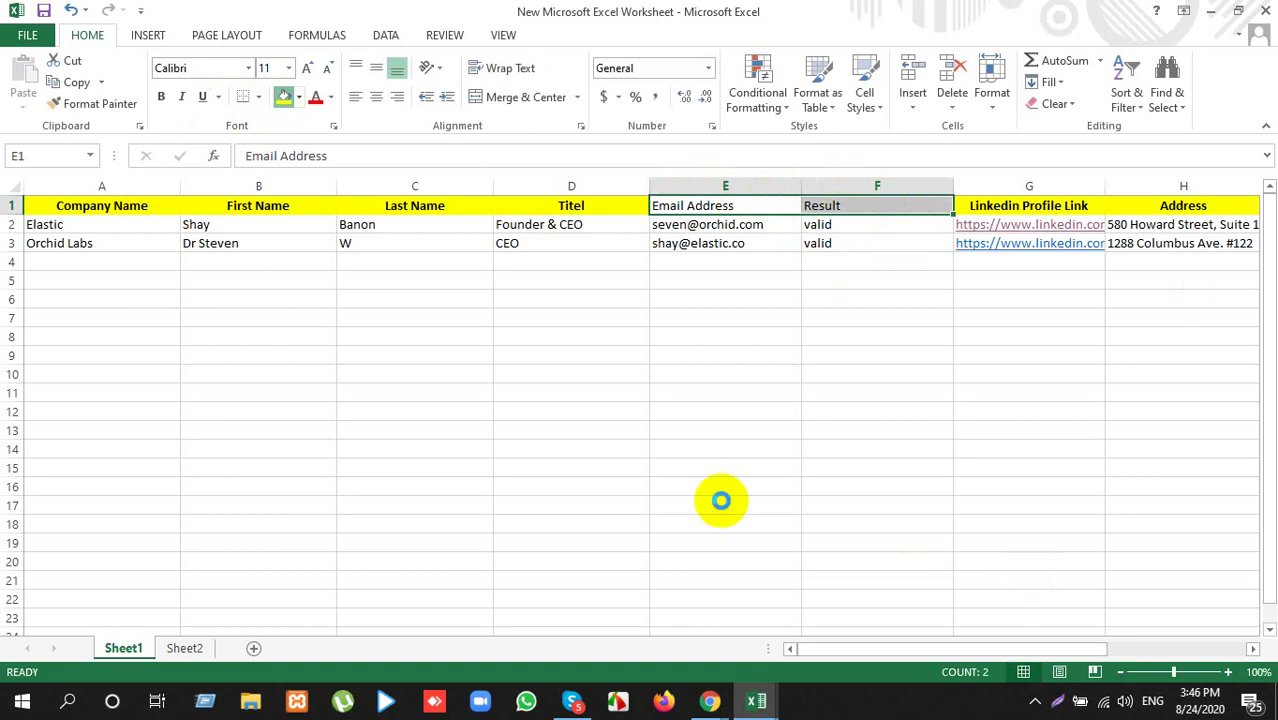
click(685, 411)
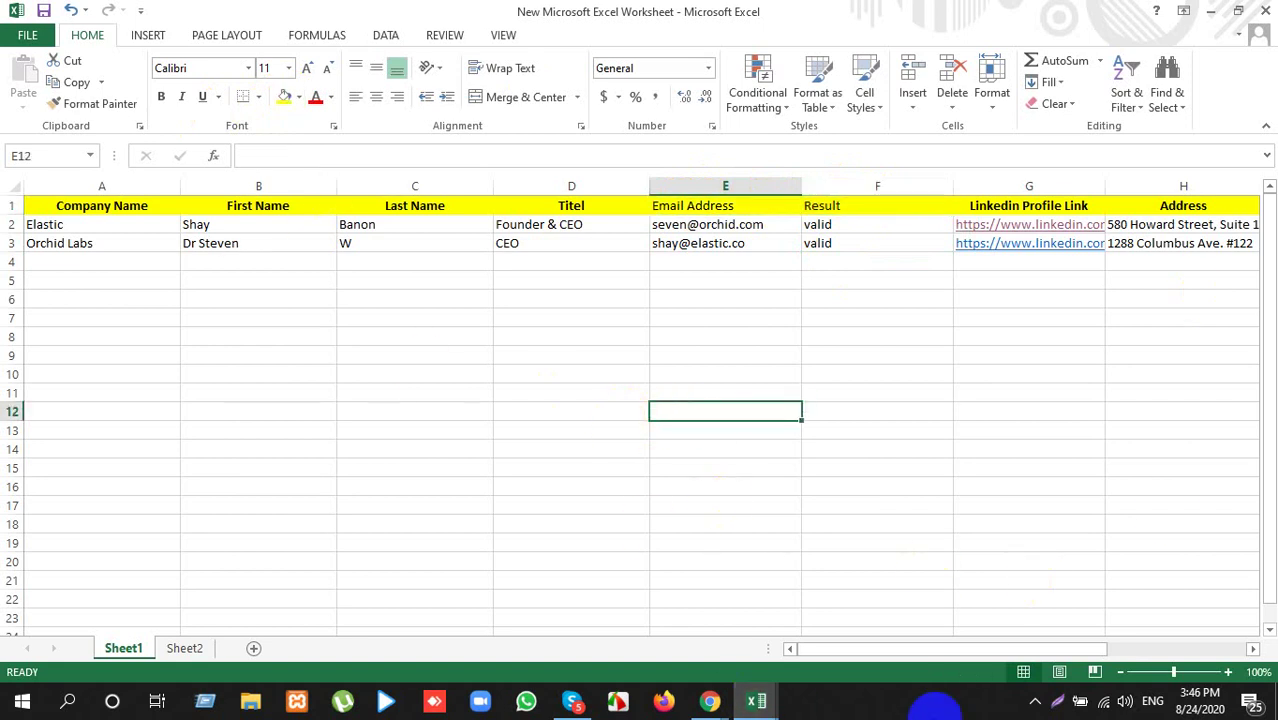
Step: Return to Chrome's 'Verify | NeverBounce' window showing both lead emails as VALID
click(1035, 700)
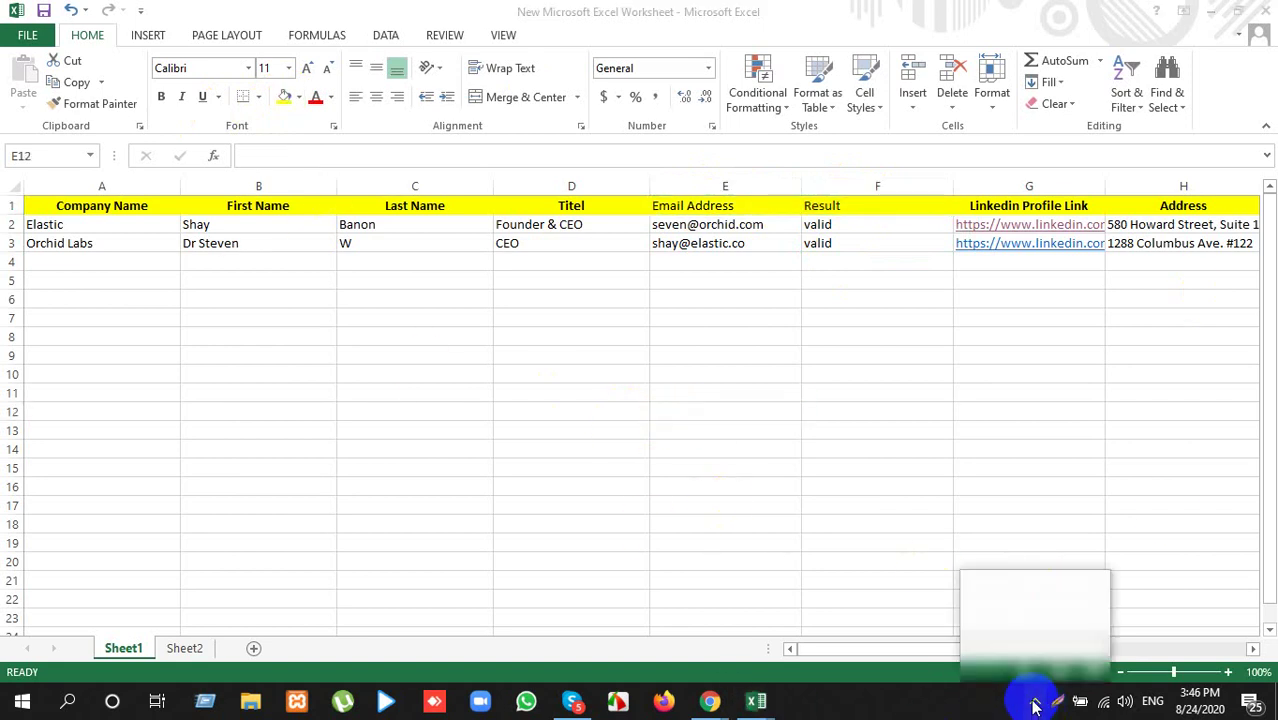
click(940, 704)
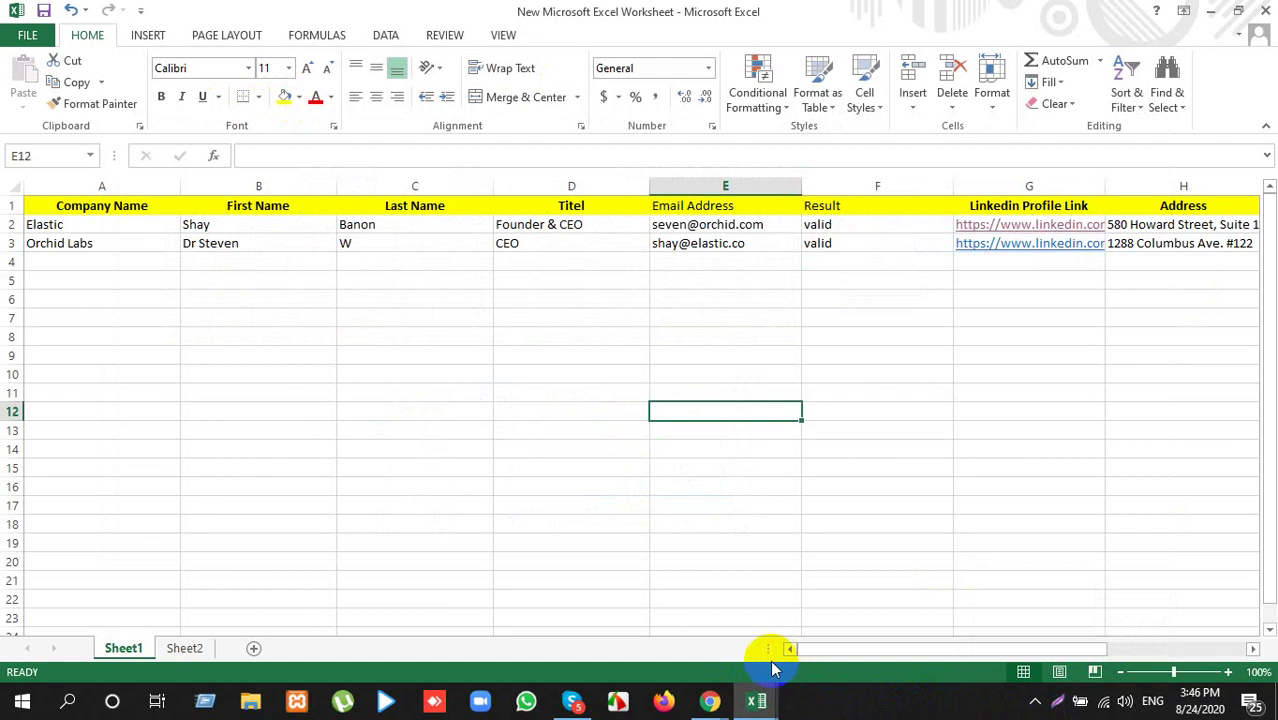
click(712, 702)
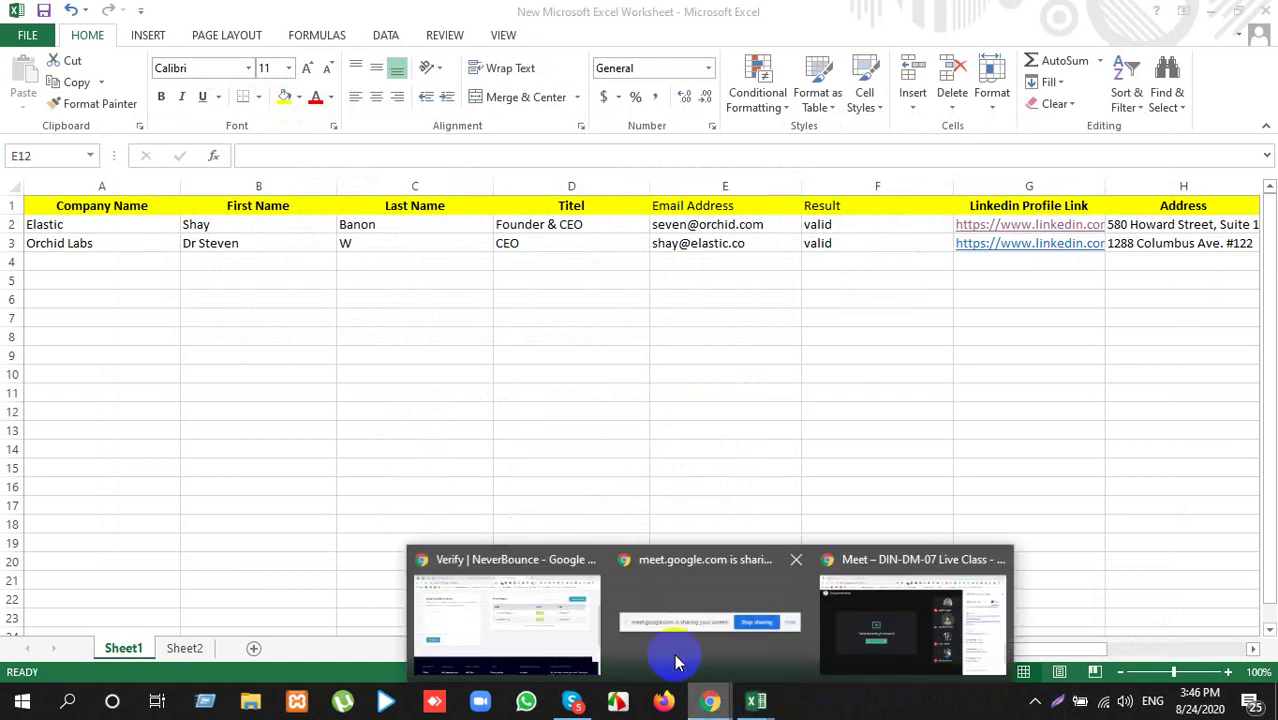
click(566, 614)
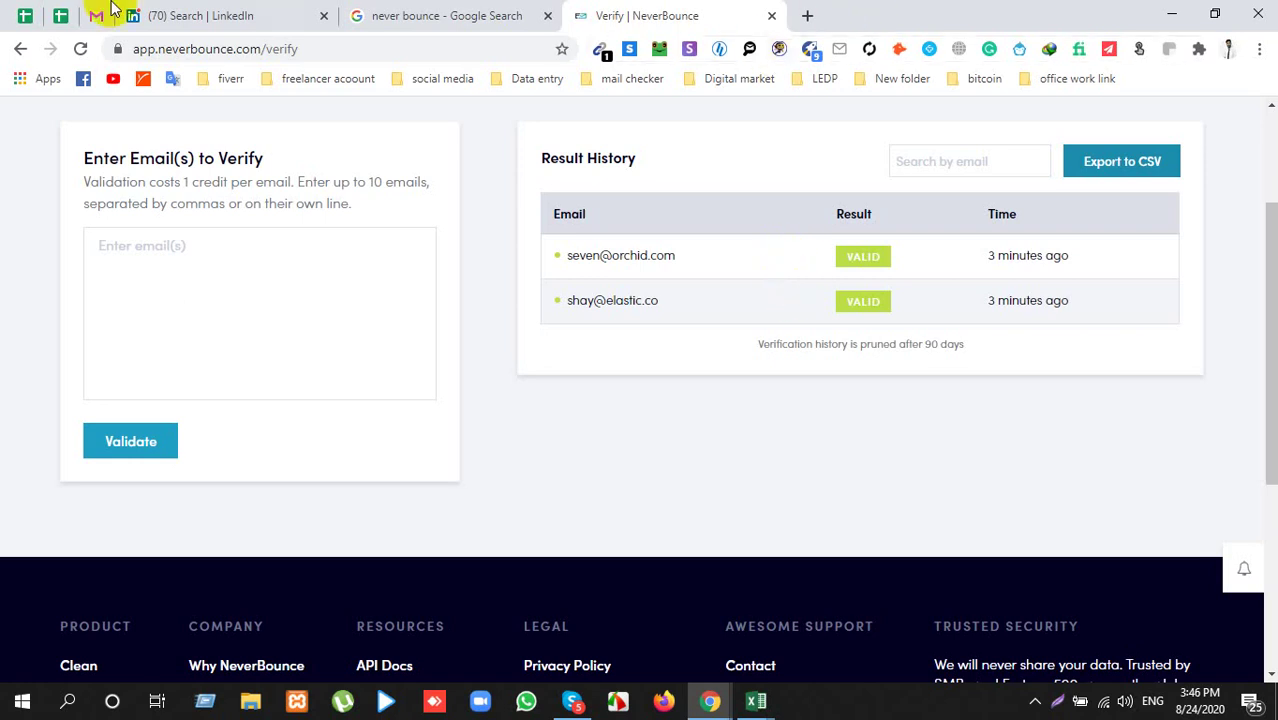
Step: Return to the NeverBounce Verify tab and select the Elastic lead's address in the history
click(170, 10)
click(717, 10)
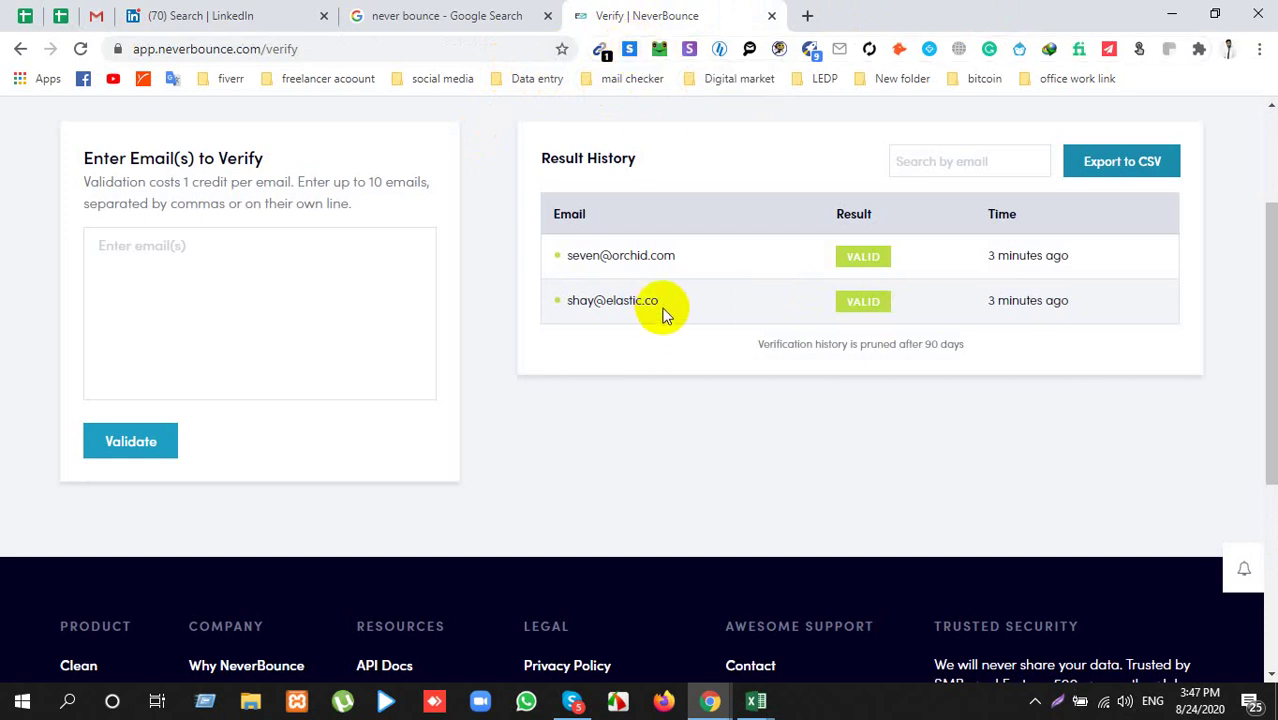
drag(660, 301, 556, 300)
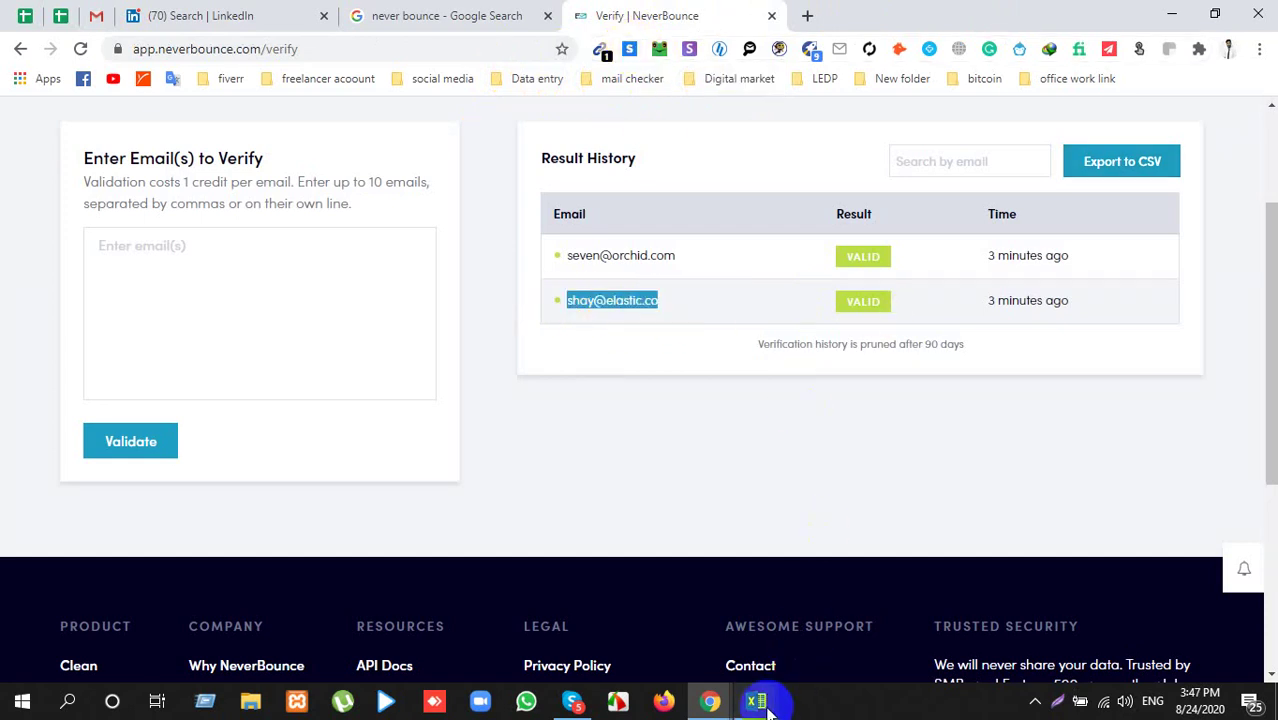
Step: Close the exported neverbounce-verify workbook without saving, keeping the lead worksheet minimized
mouse_move(770, 706)
click(791, 648)
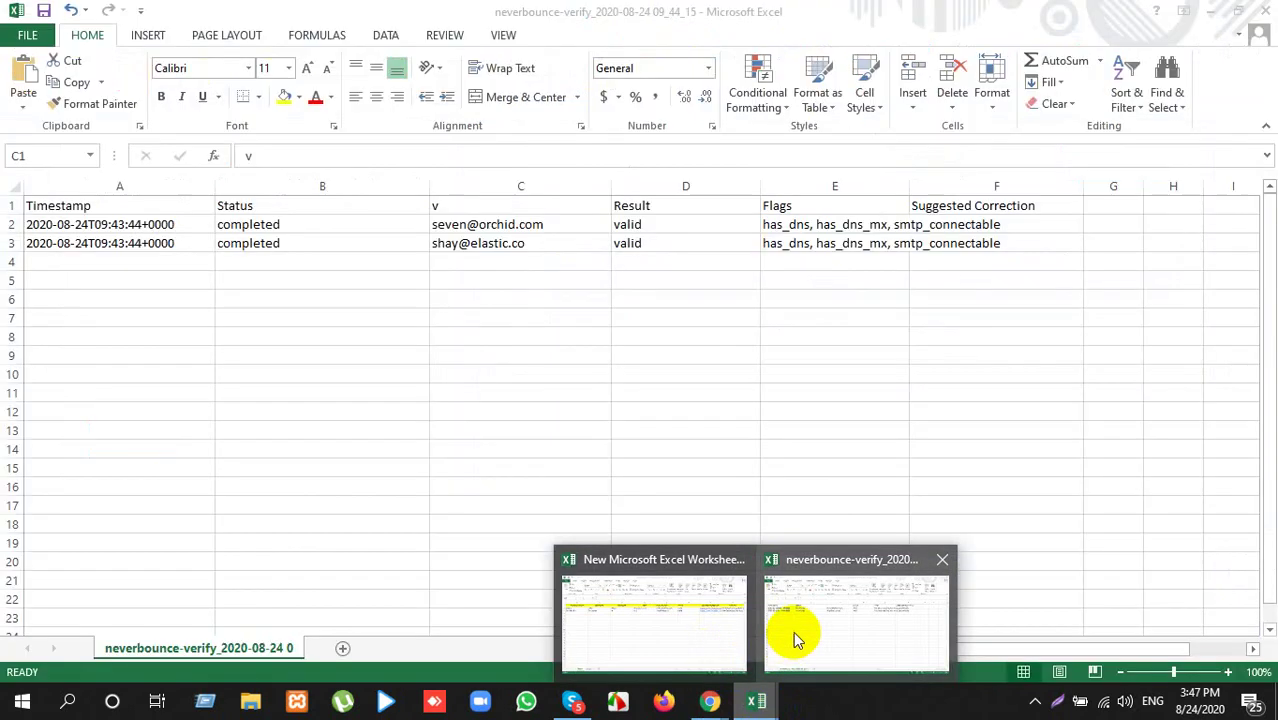
click(757, 703)
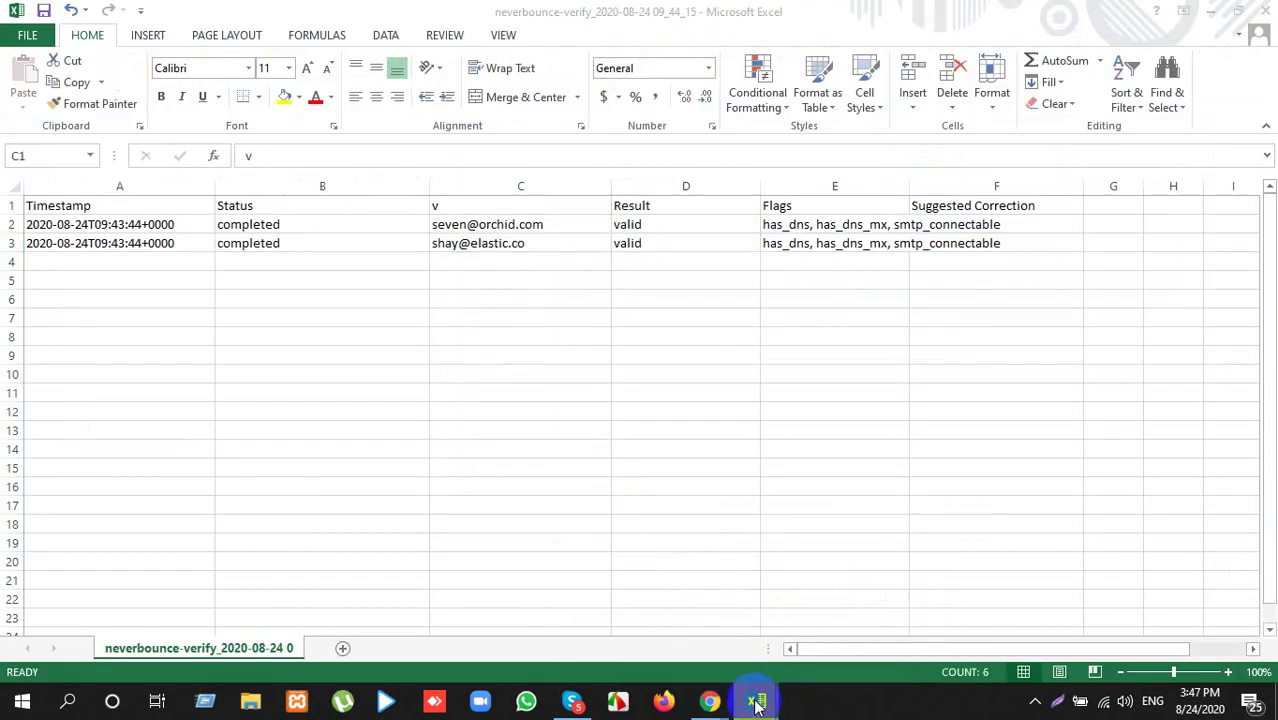
click(682, 651)
click(622, 309)
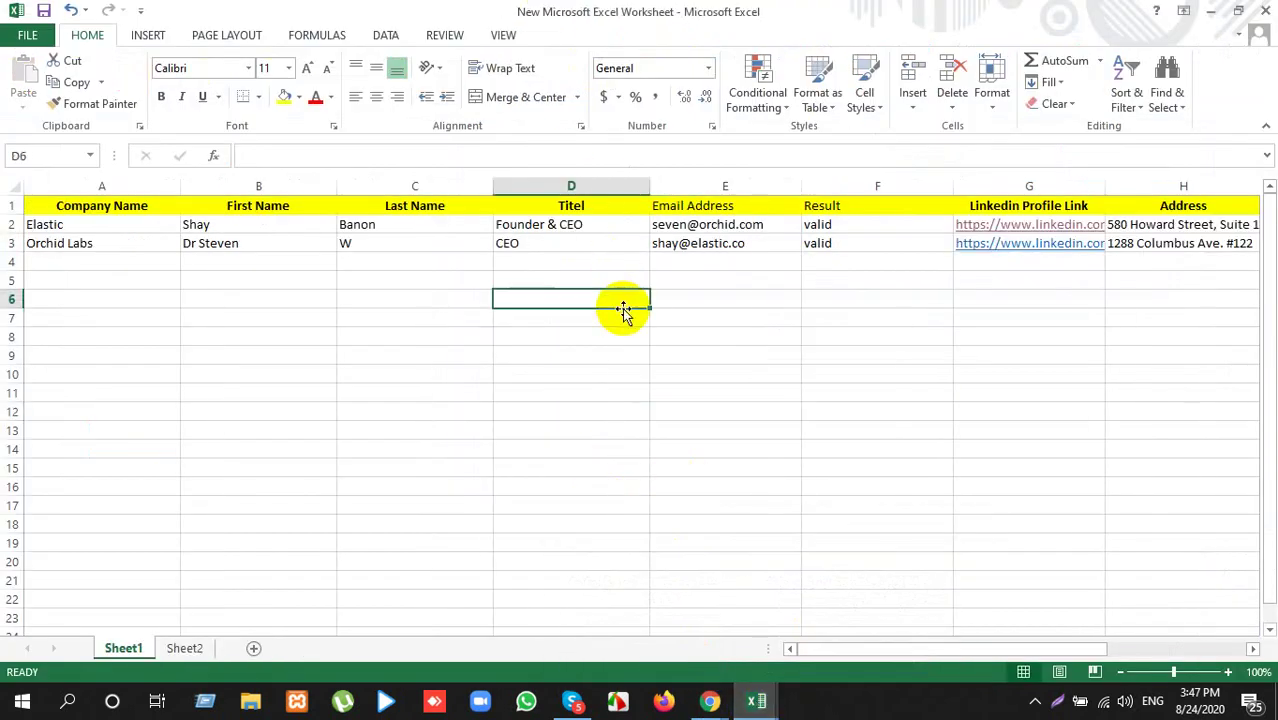
click(1209, 12)
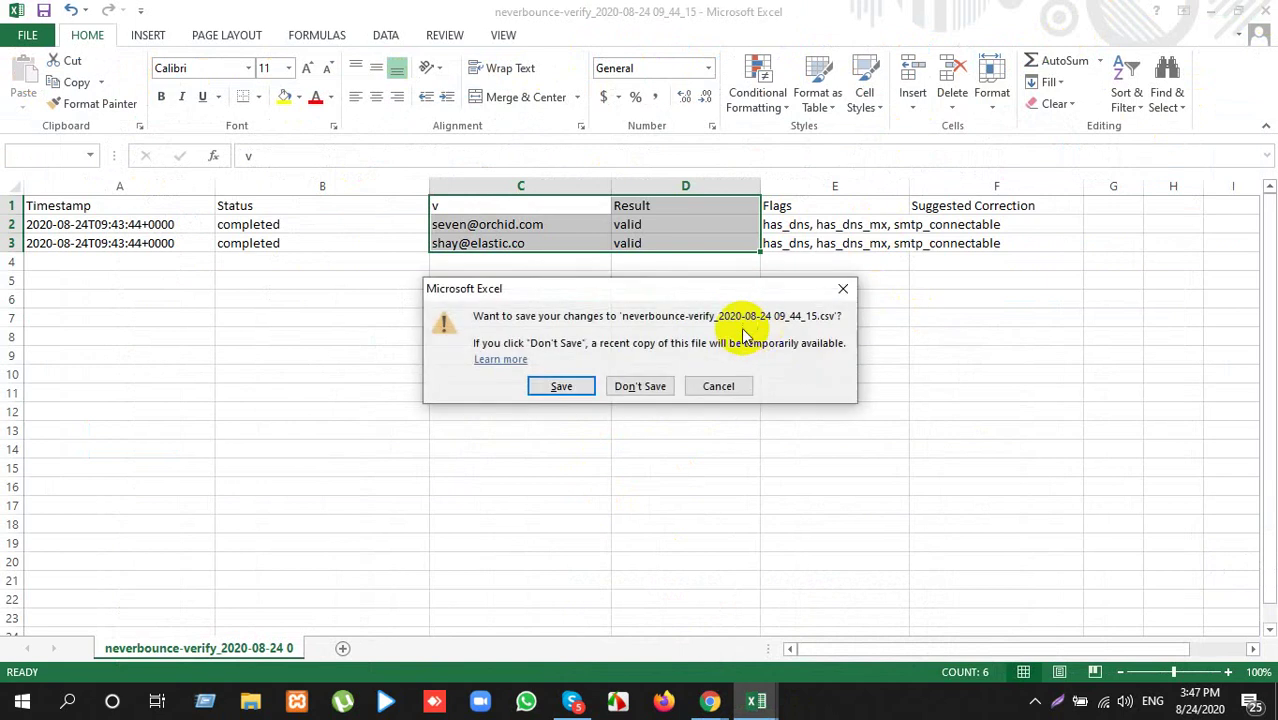
click(649, 387)
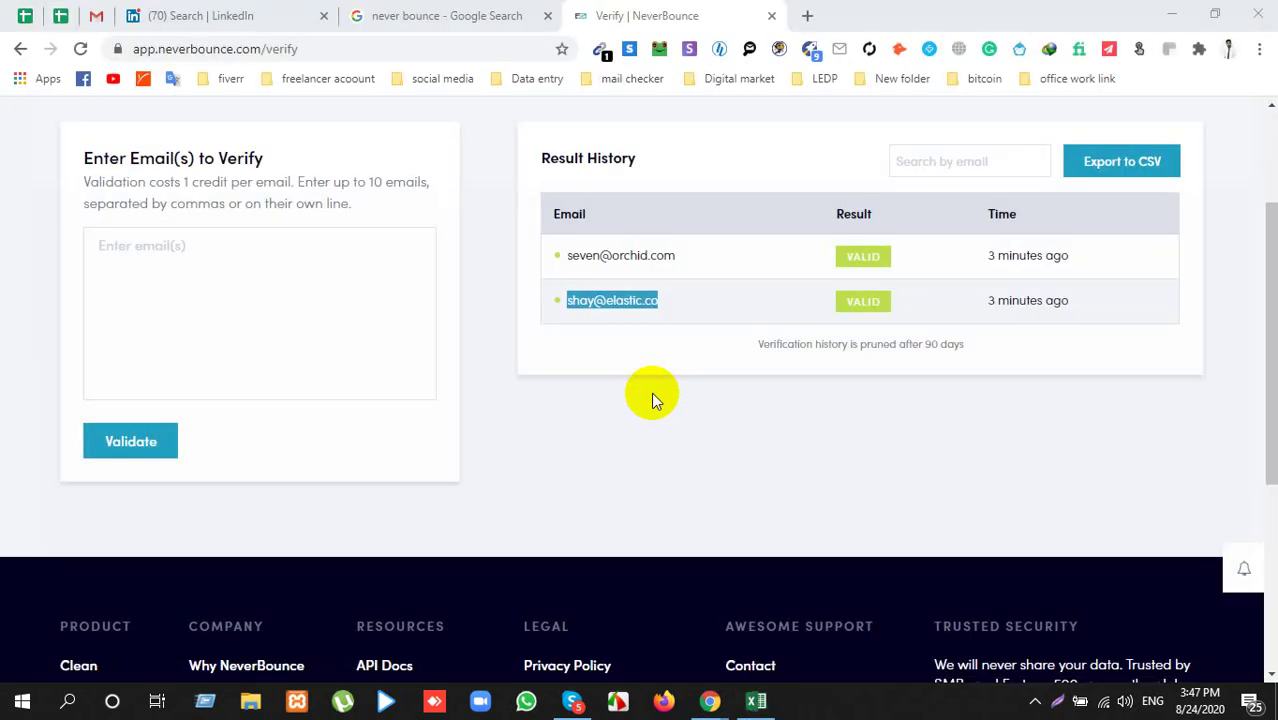
Step: Scroll up the Verify page and select the Result History heading
scroll(651, 392, up, 2)
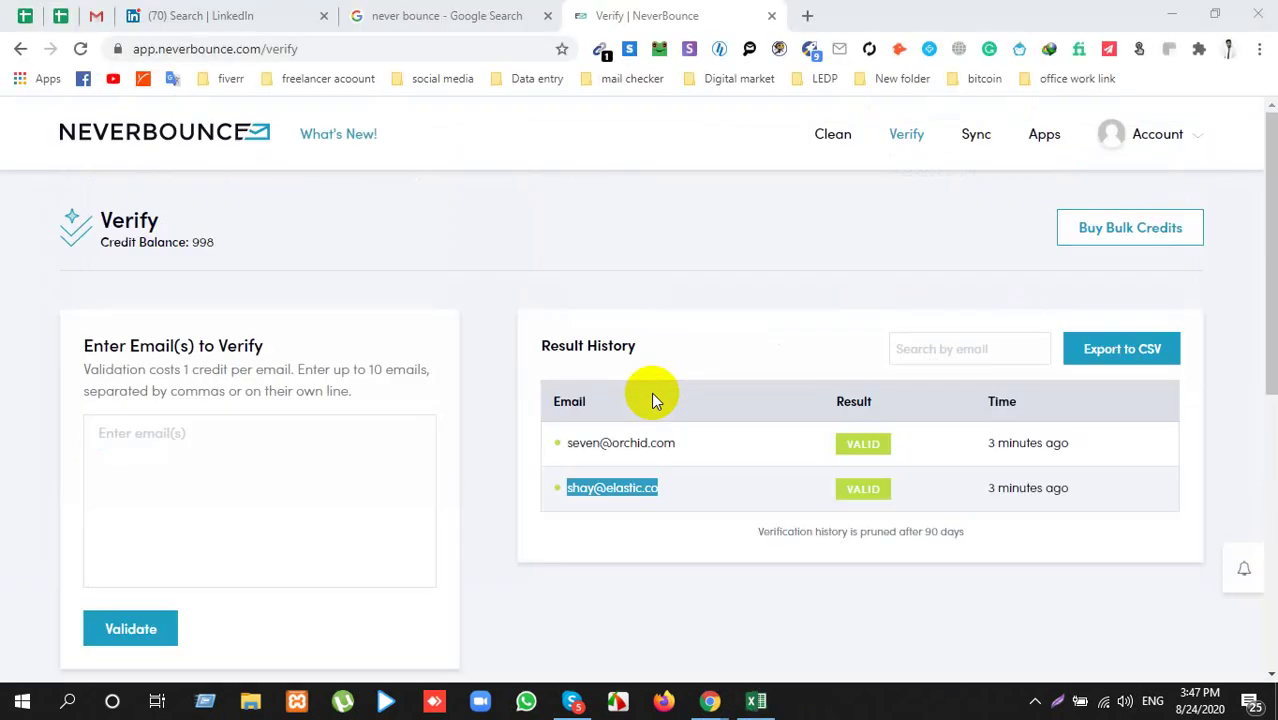
double_click(590, 341)
click(588, 340)
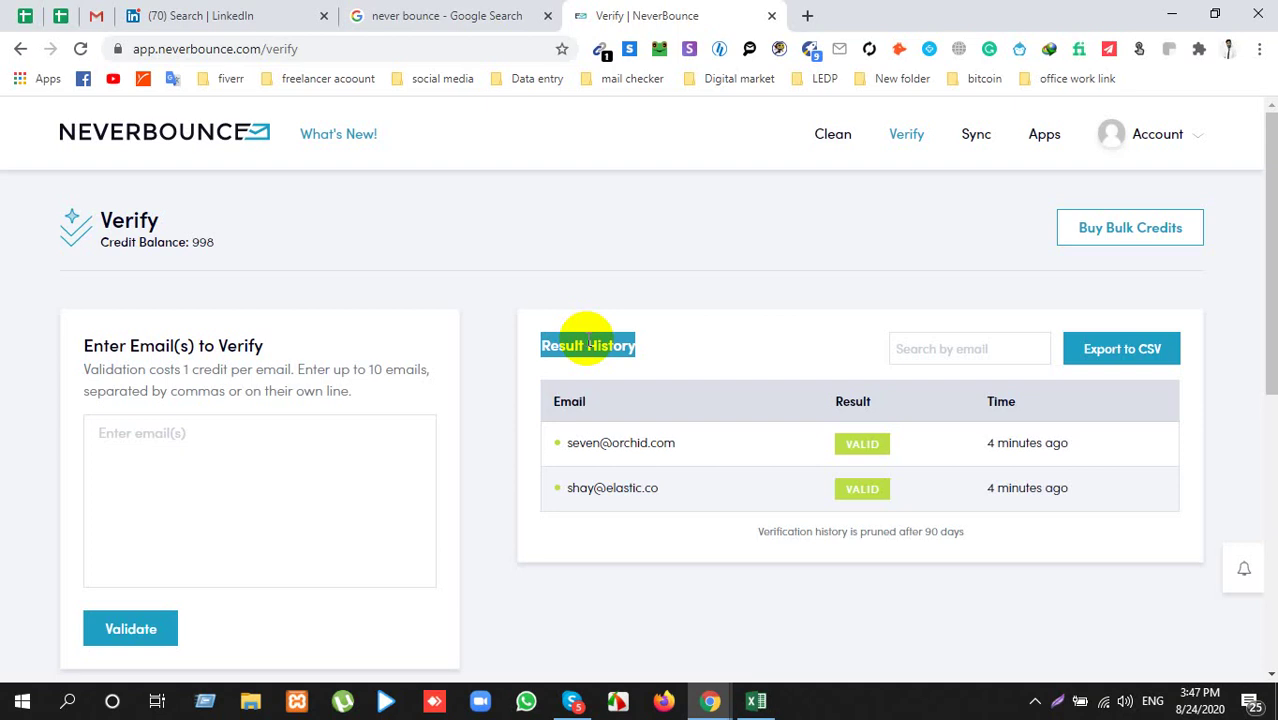
Step: Bring the lead worksheet forward, select the empty E and F cells below the data, then switch to Gmail
click(770, 694)
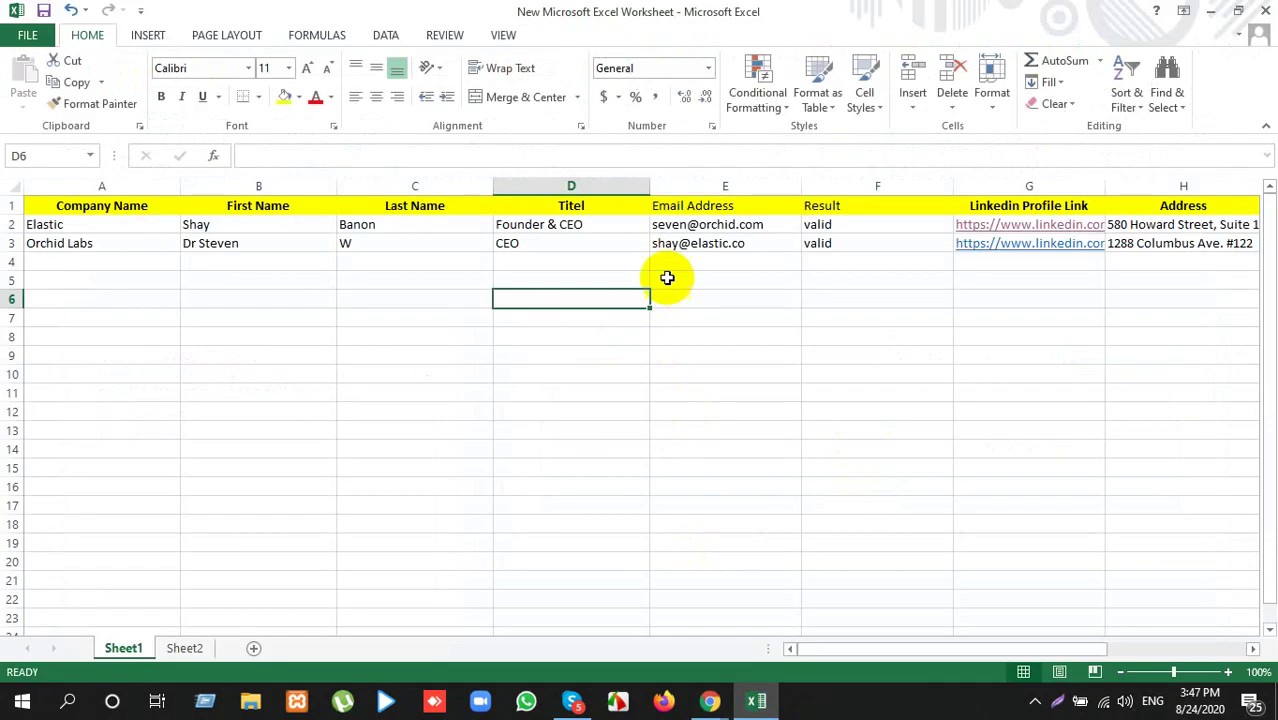
click(751, 261)
drag(751, 261, 784, 434)
drag(924, 266, 927, 488)
click(12, 447)
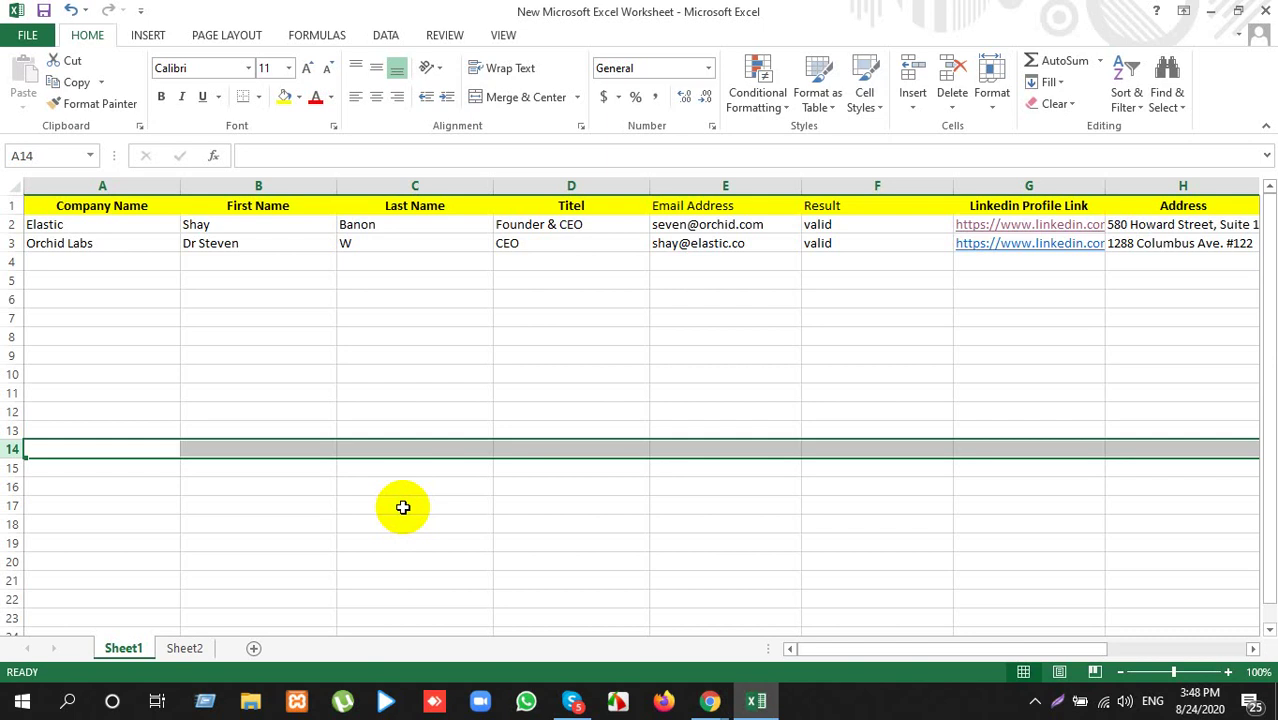
click(1035, 701)
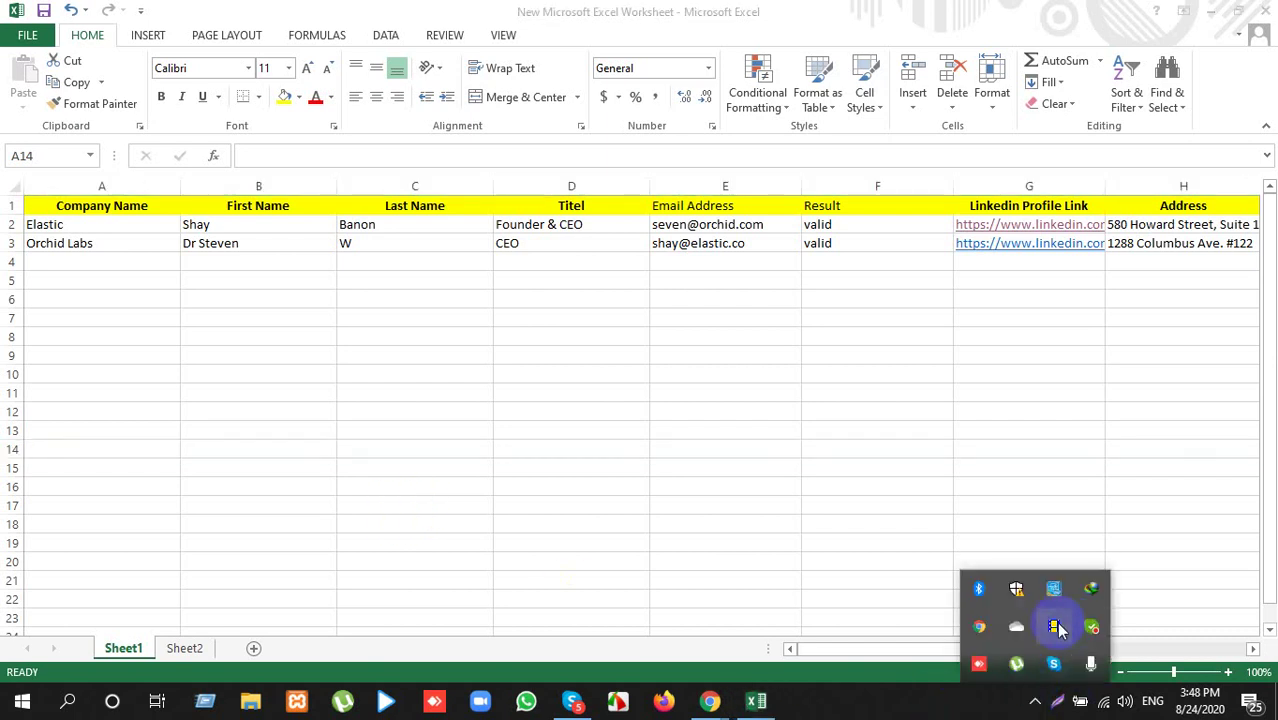
click(1053, 623)
Step: Move the Clearbit sidebar from the contact card back to its main menu, then focus the draft's To field
click(1008, 122)
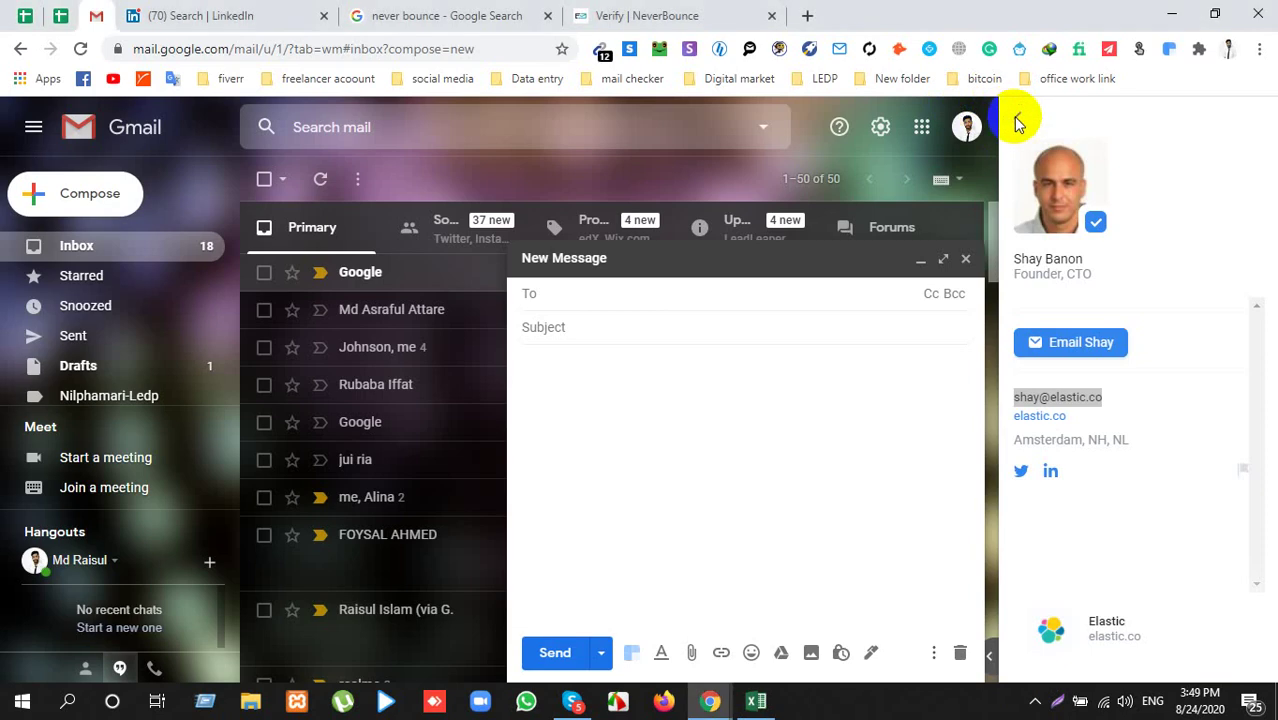
click(1024, 118)
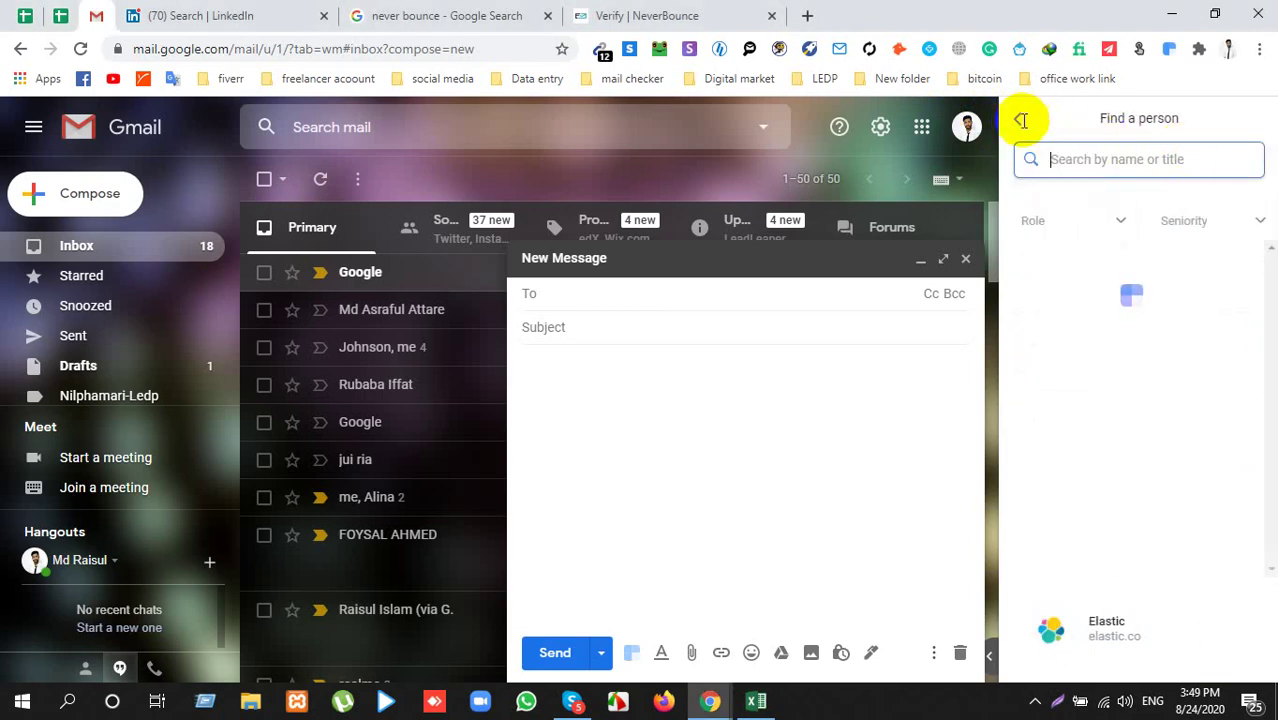
click(1019, 122)
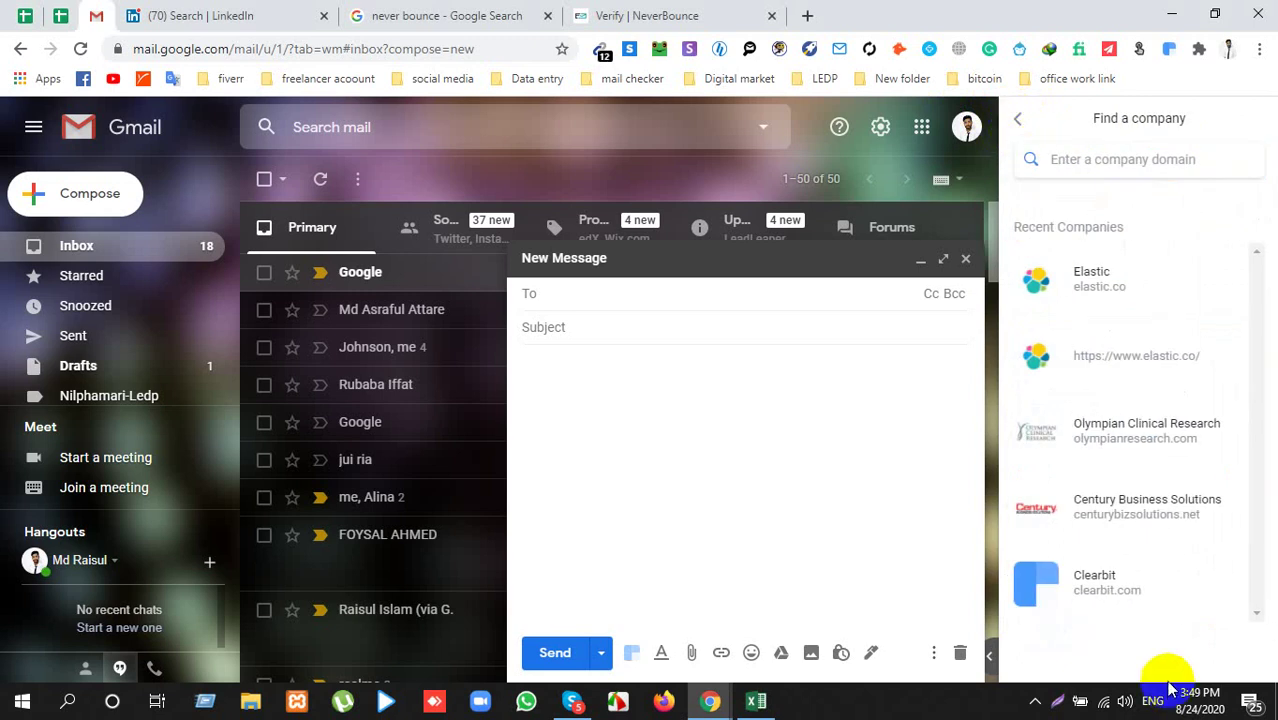
click(1062, 584)
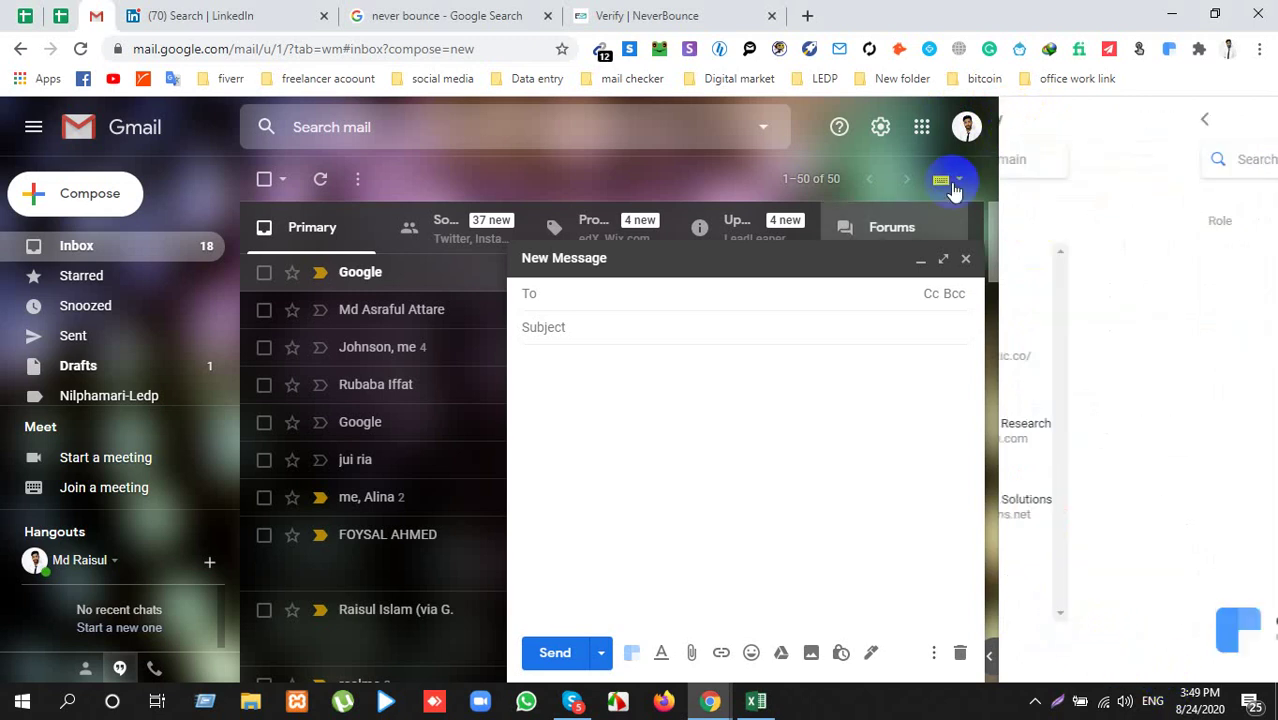
click(632, 653)
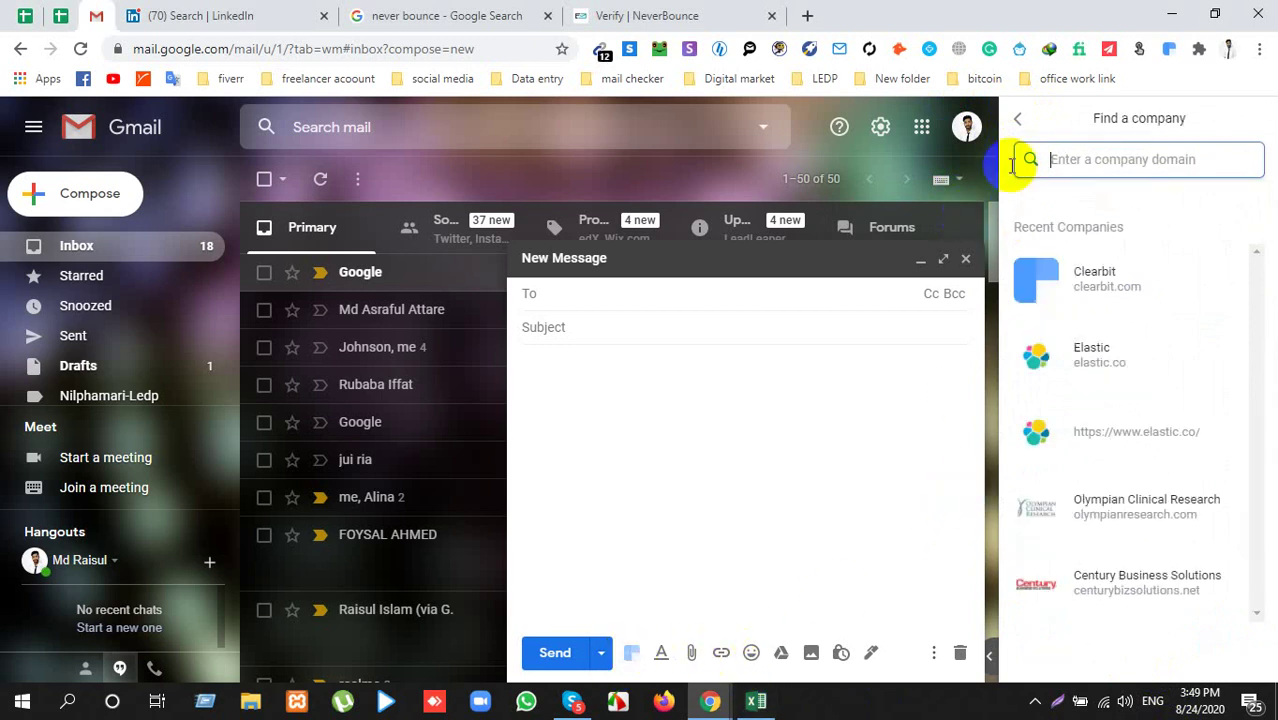
click(1015, 121)
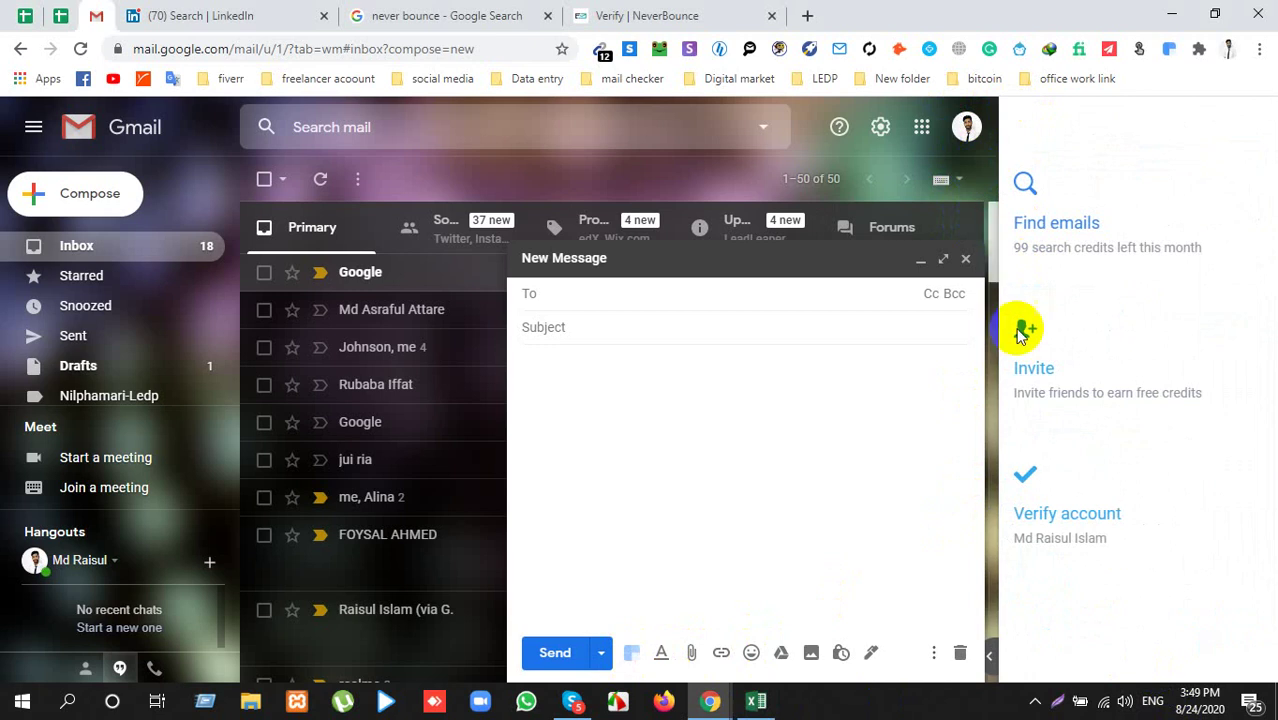
click(624, 296)
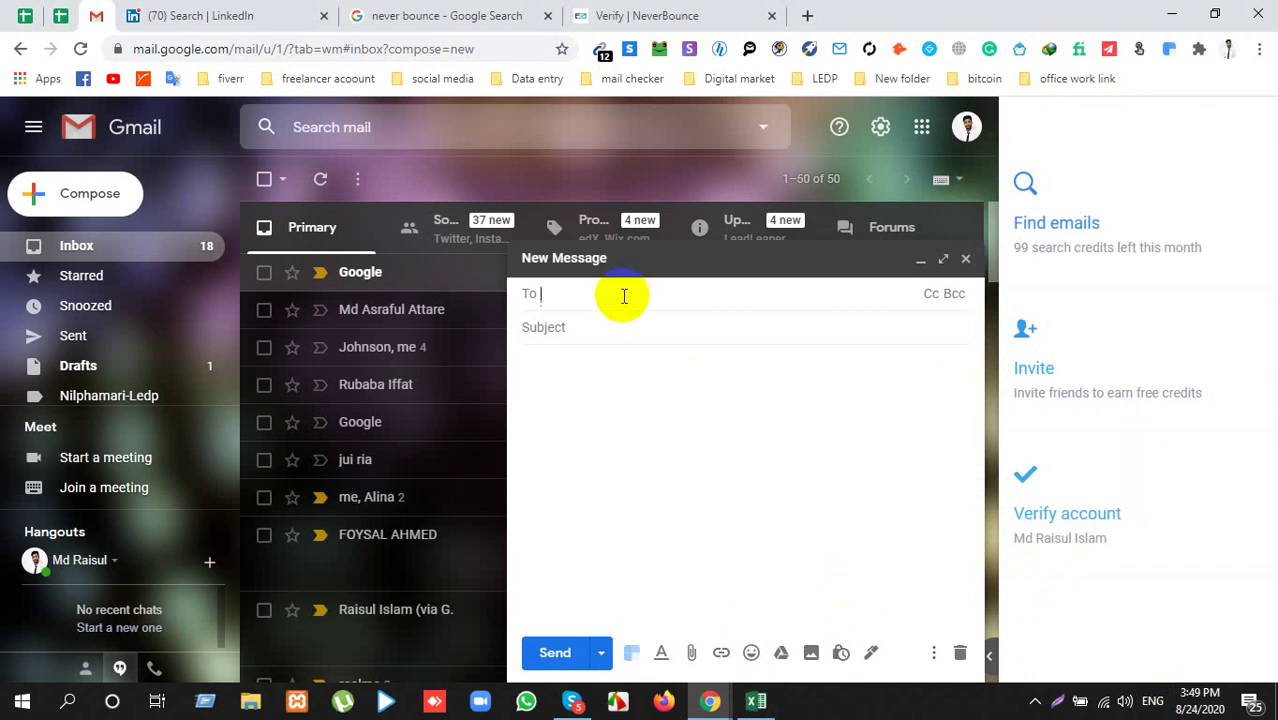
key(ctrl+v)
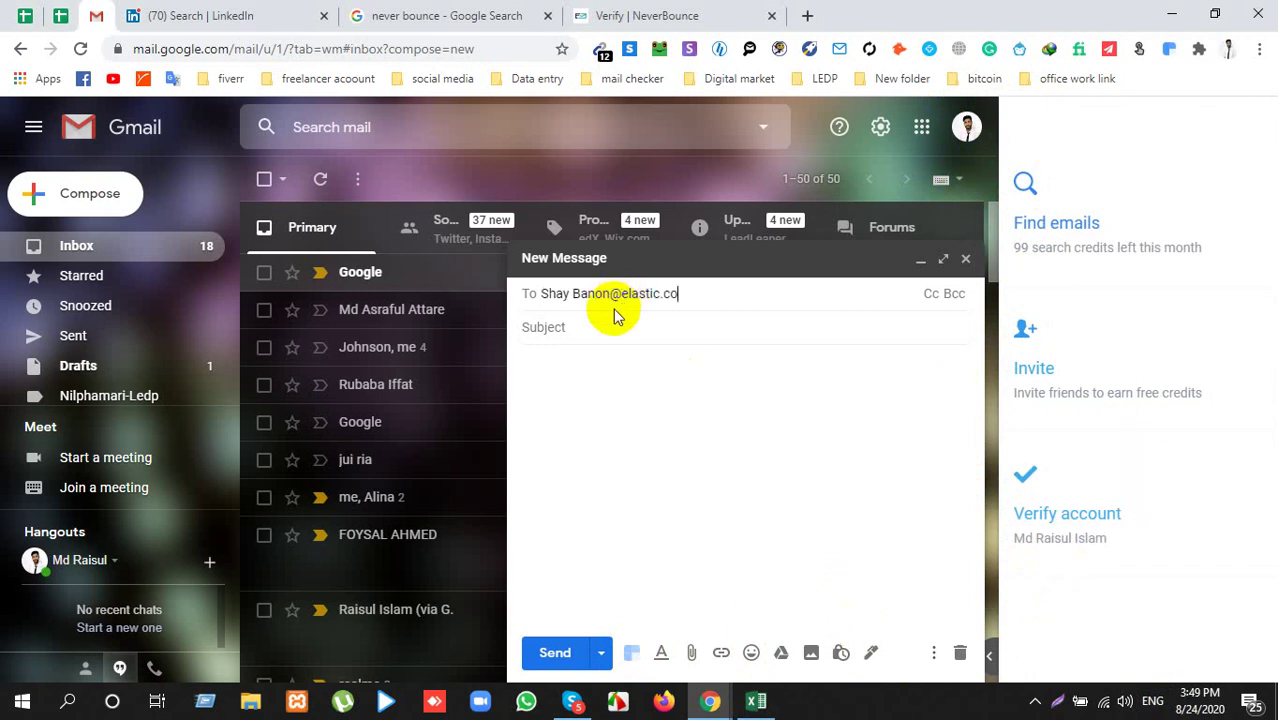
click(613, 296)
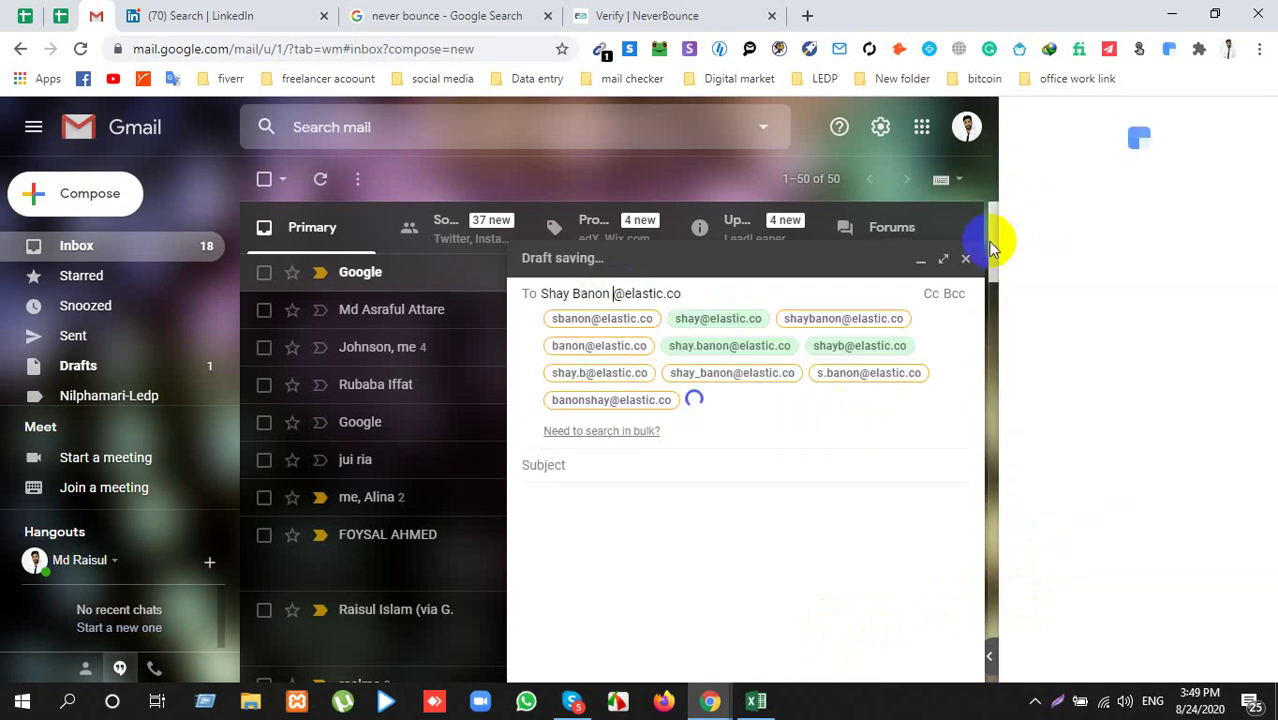
click(962, 130)
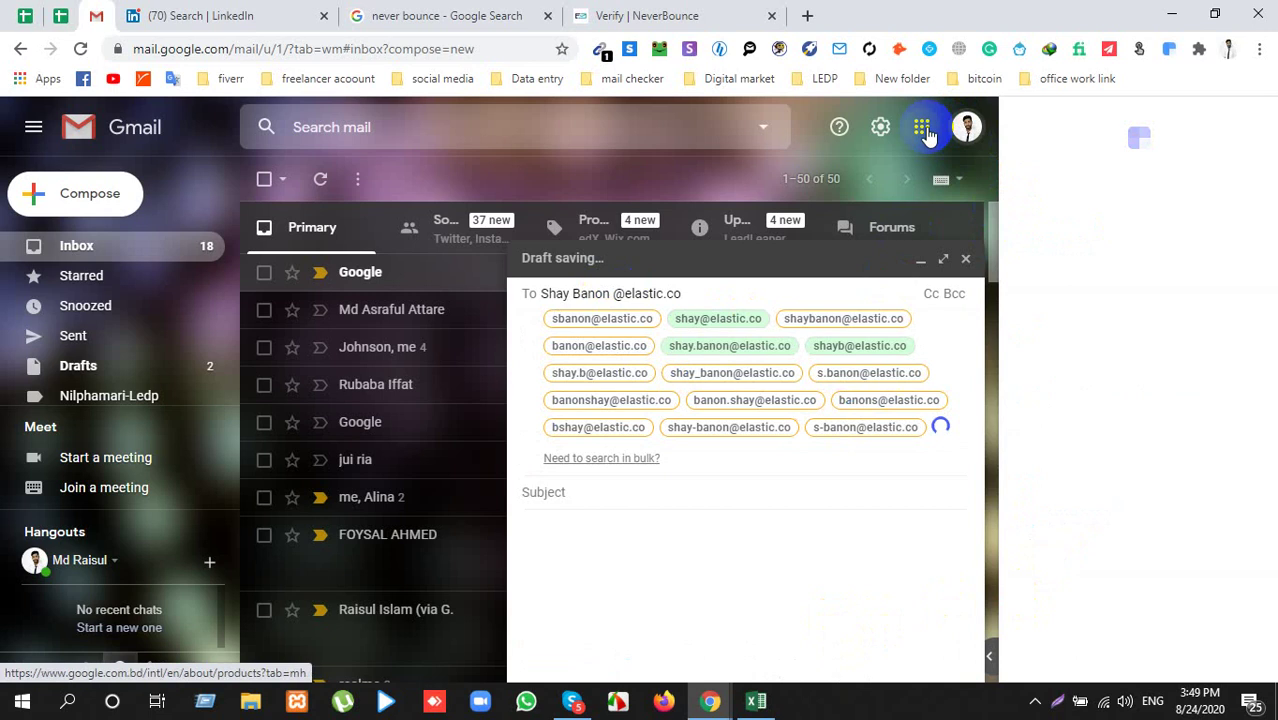
click(809, 118)
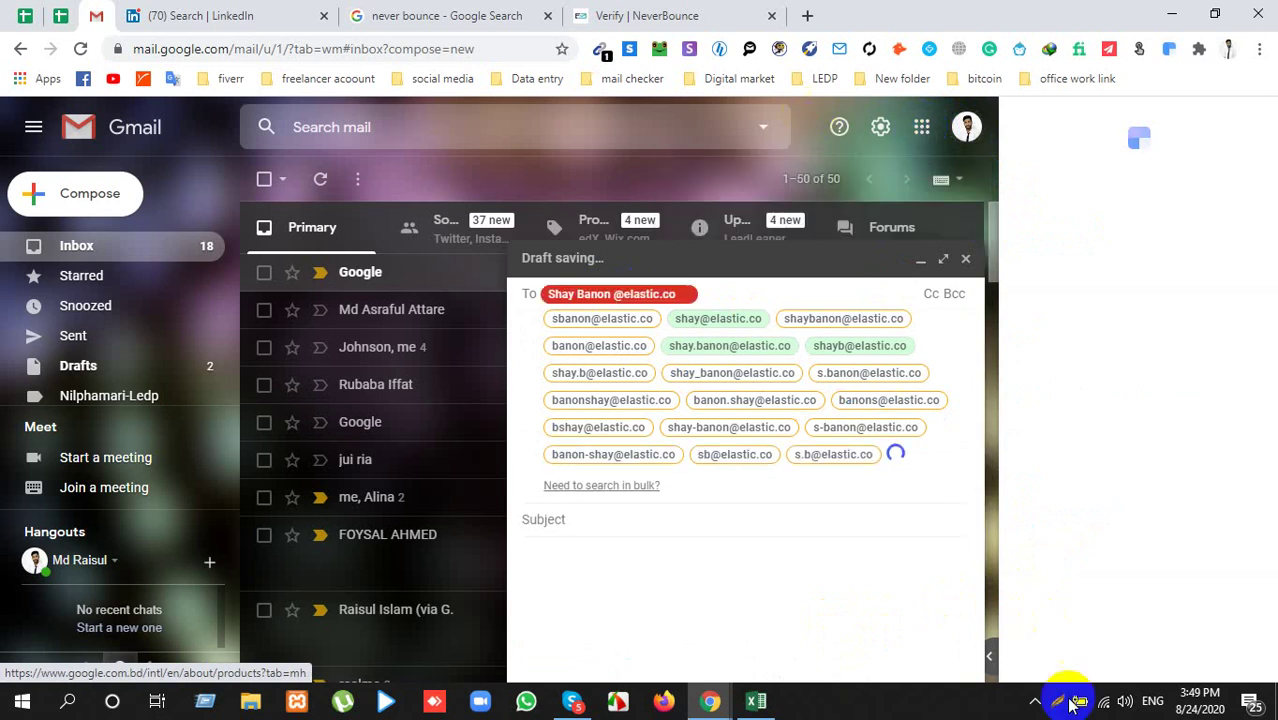
click(992, 660)
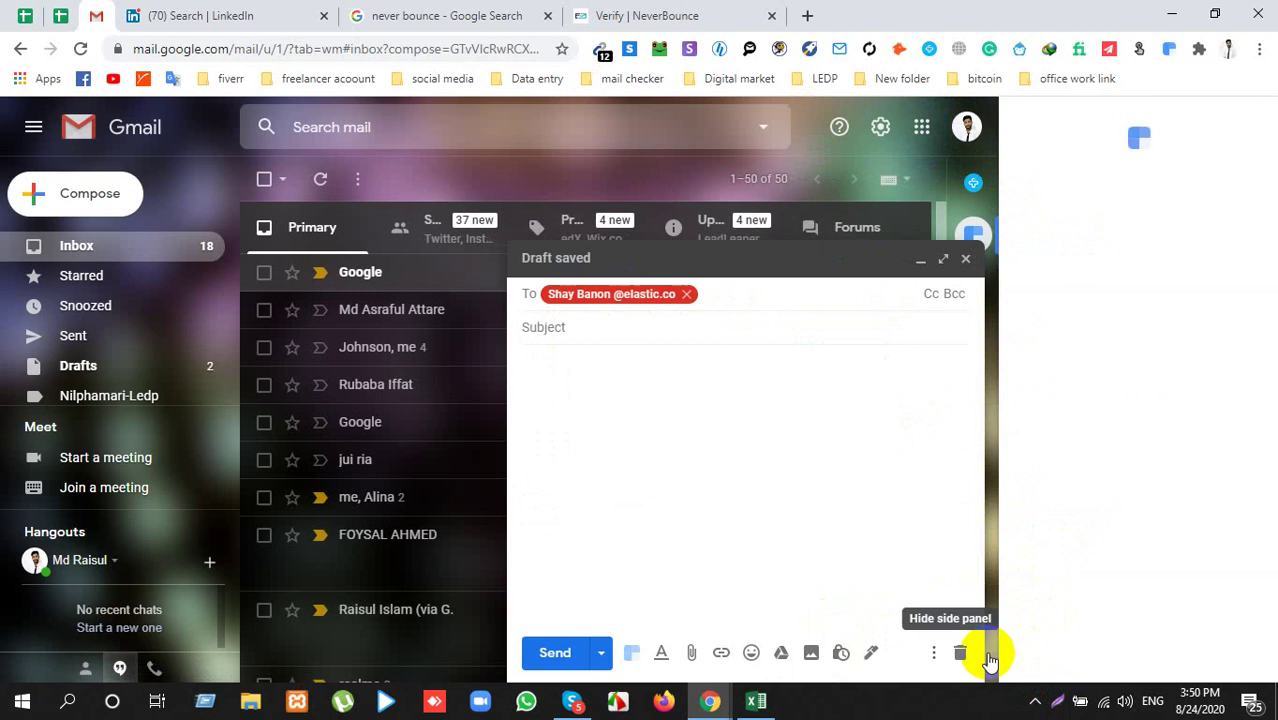
click(988, 237)
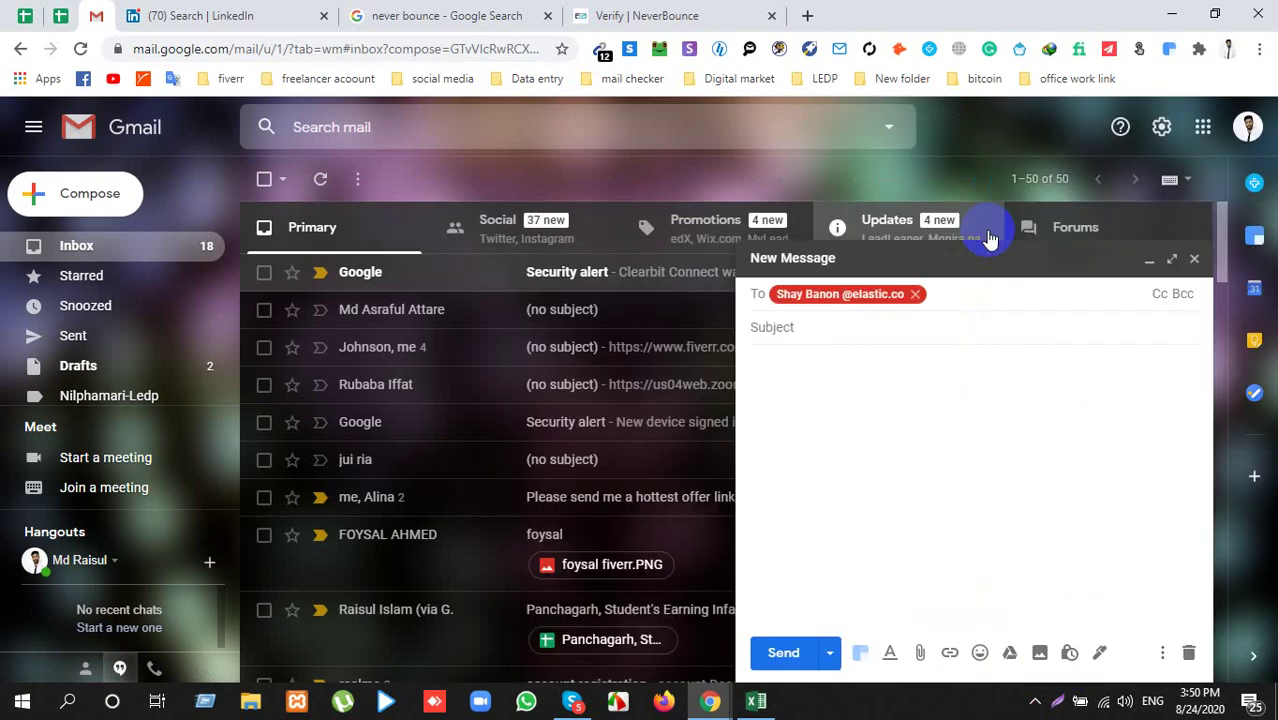
click(1254, 187)
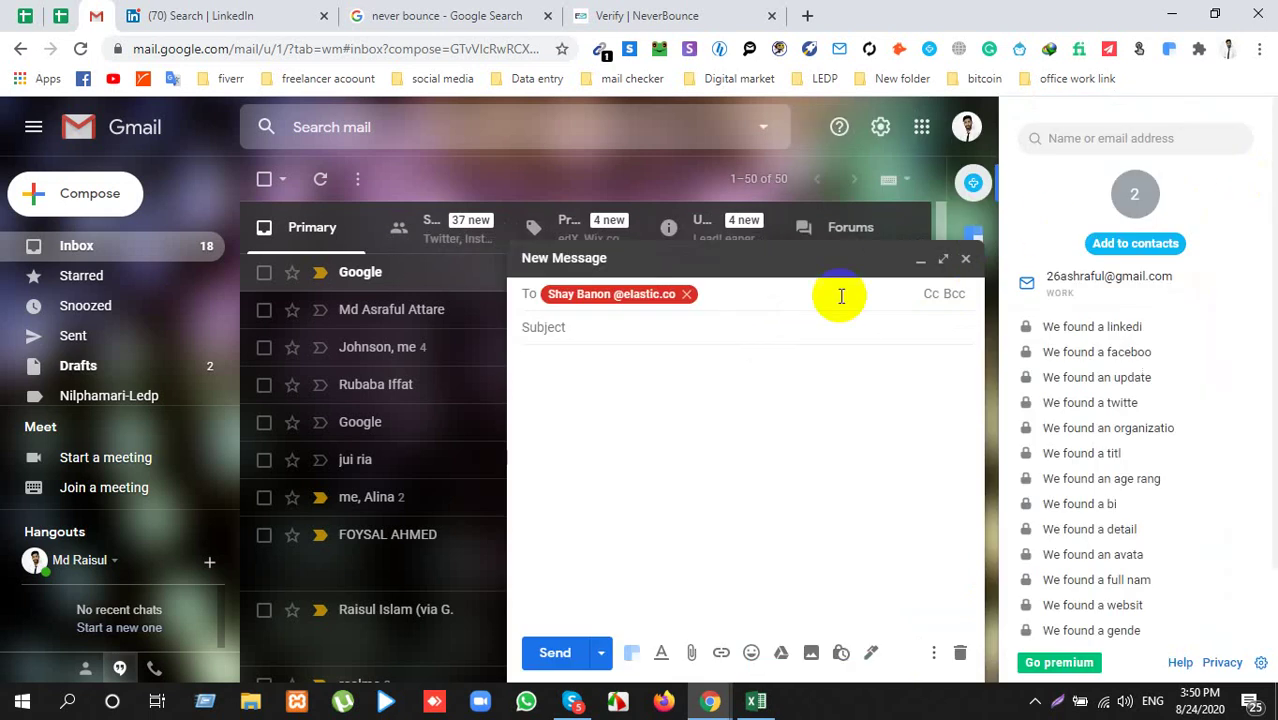
double_click(619, 294)
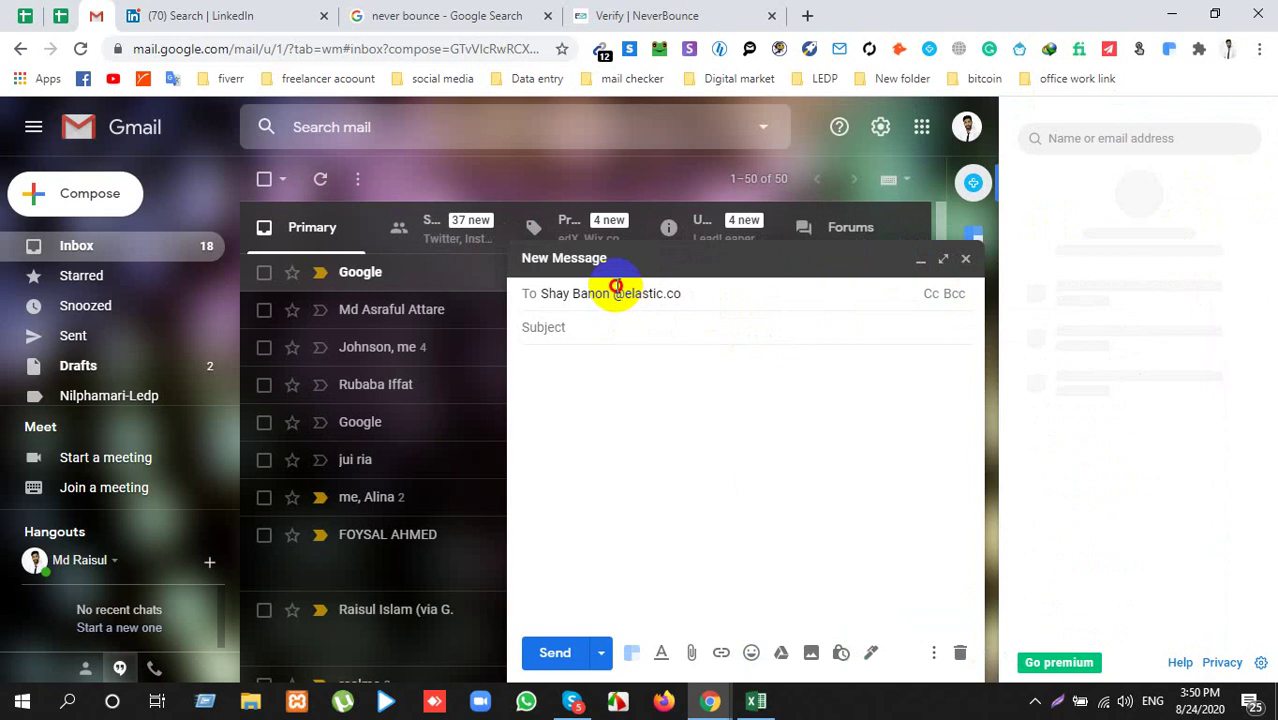
click(613, 295)
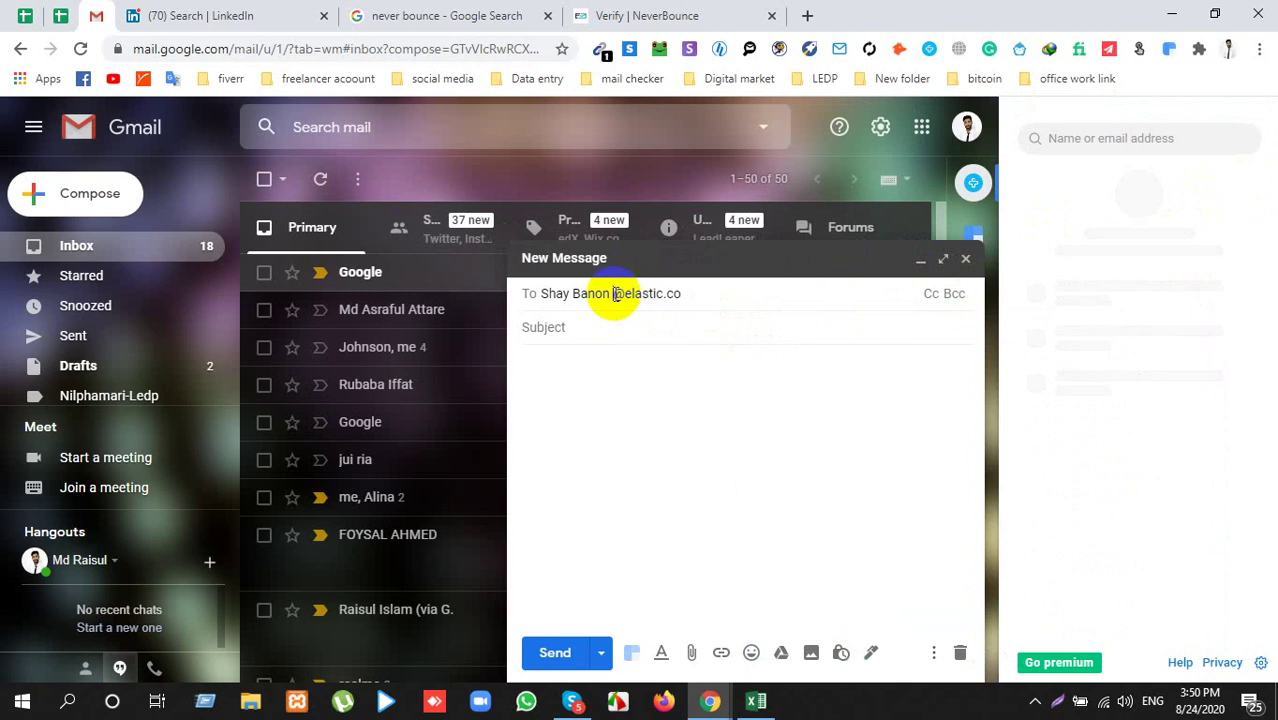
key(BackSpace)
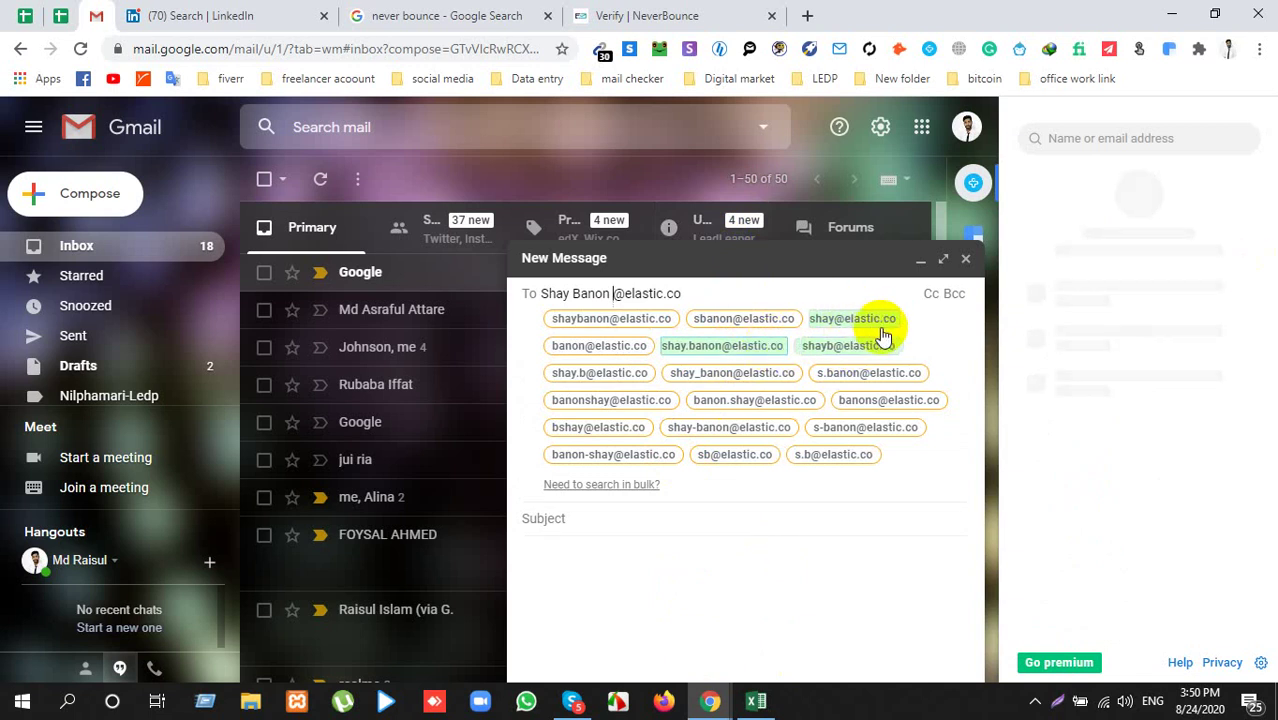
click(592, 460)
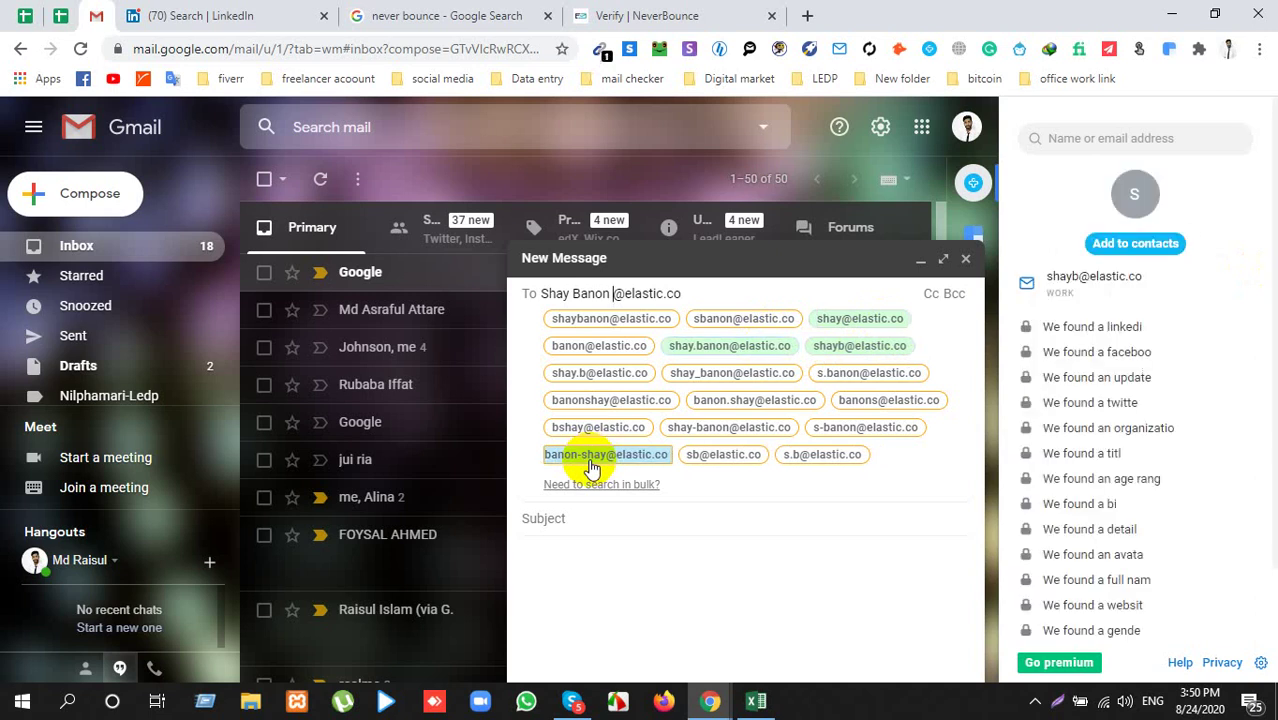
mouse_move(578, 463)
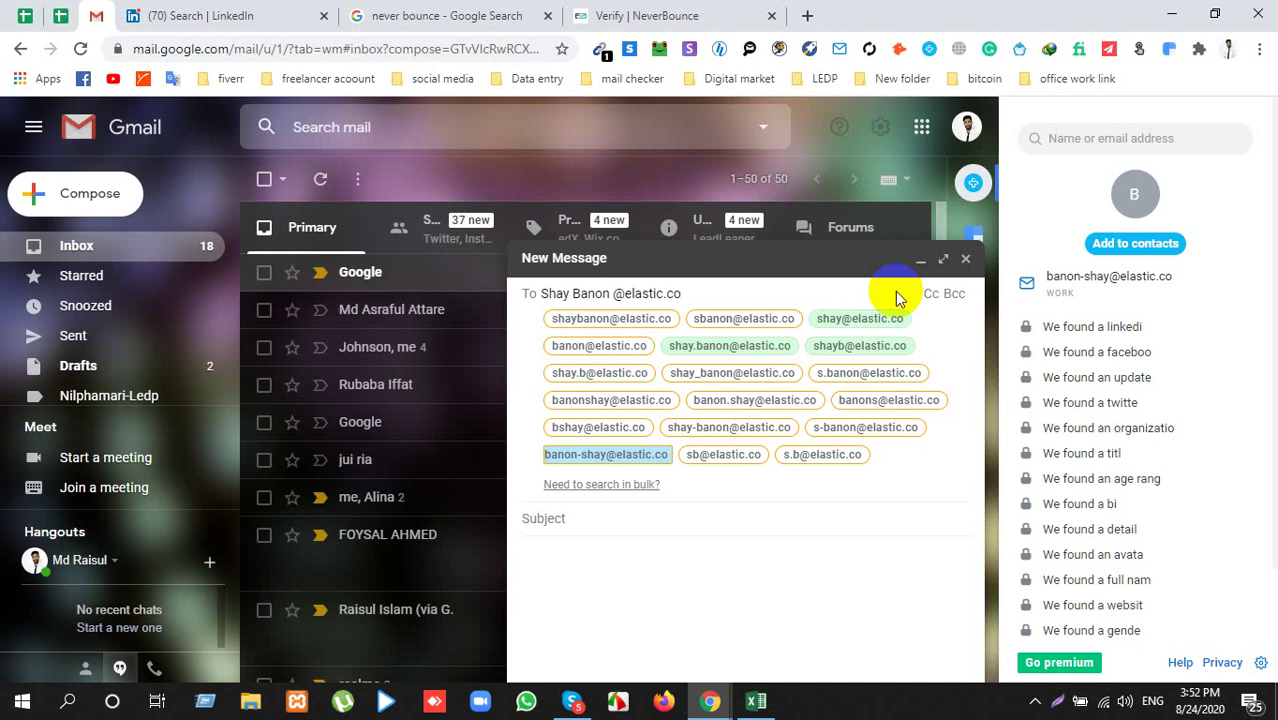
Step: In the Excel lead sheet, select the Result column together with the Address through State columns
click(762, 703)
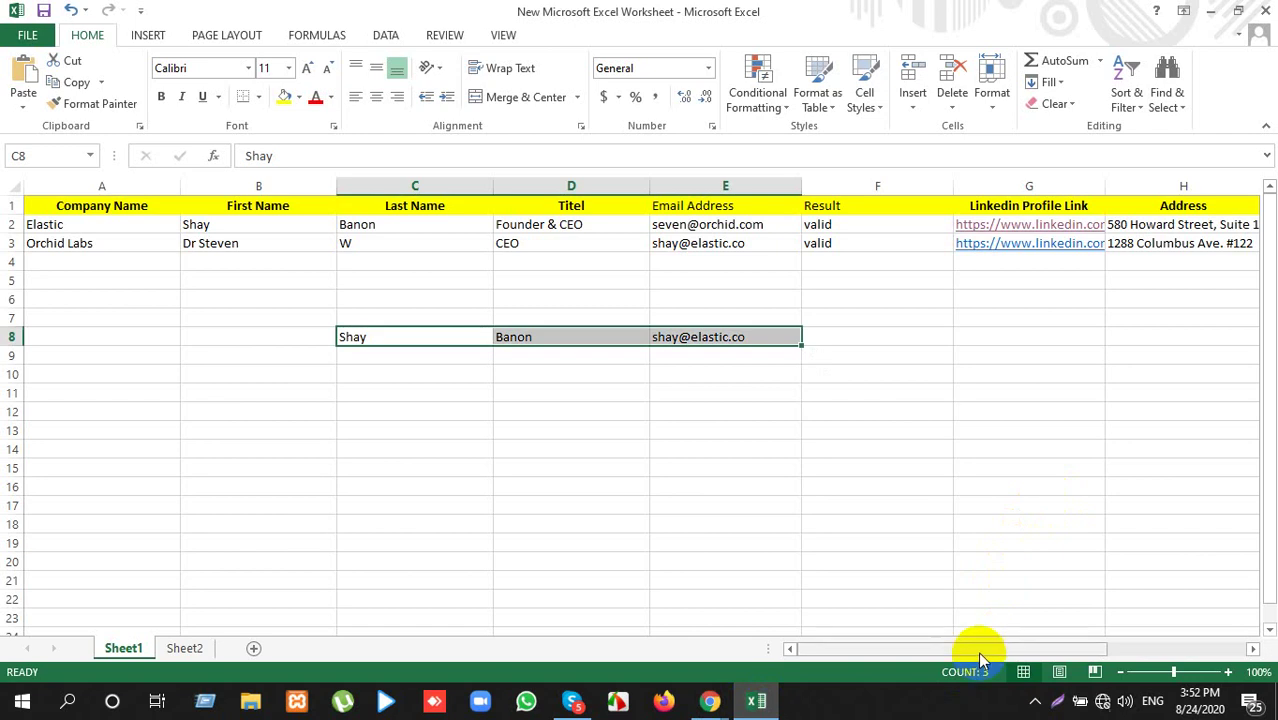
drag(978, 649, 1178, 649)
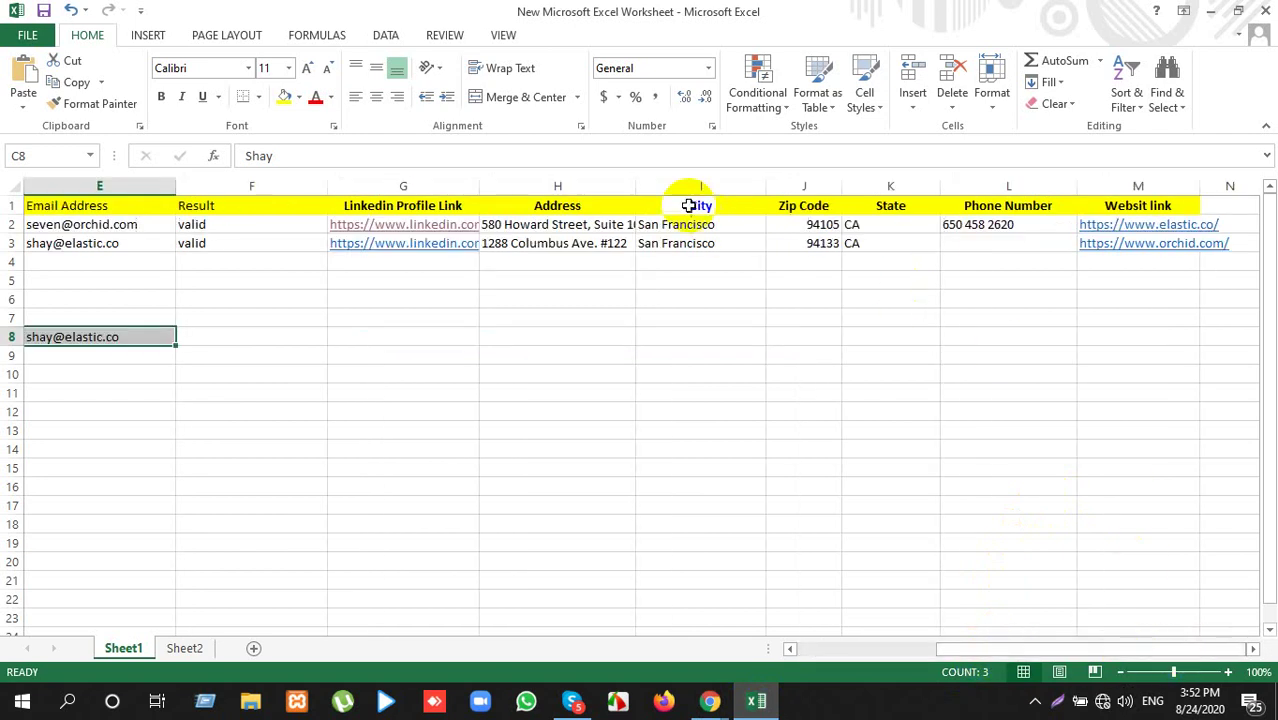
drag(545, 186, 893, 188)
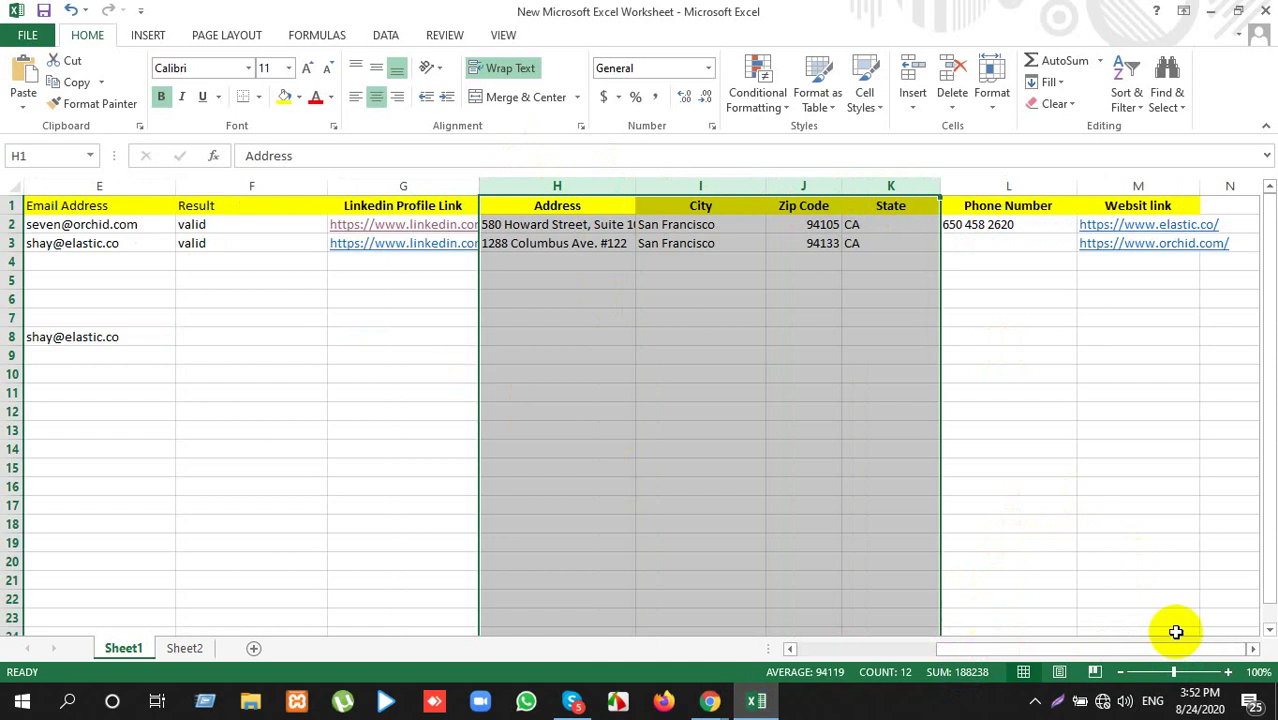
click(258, 184)
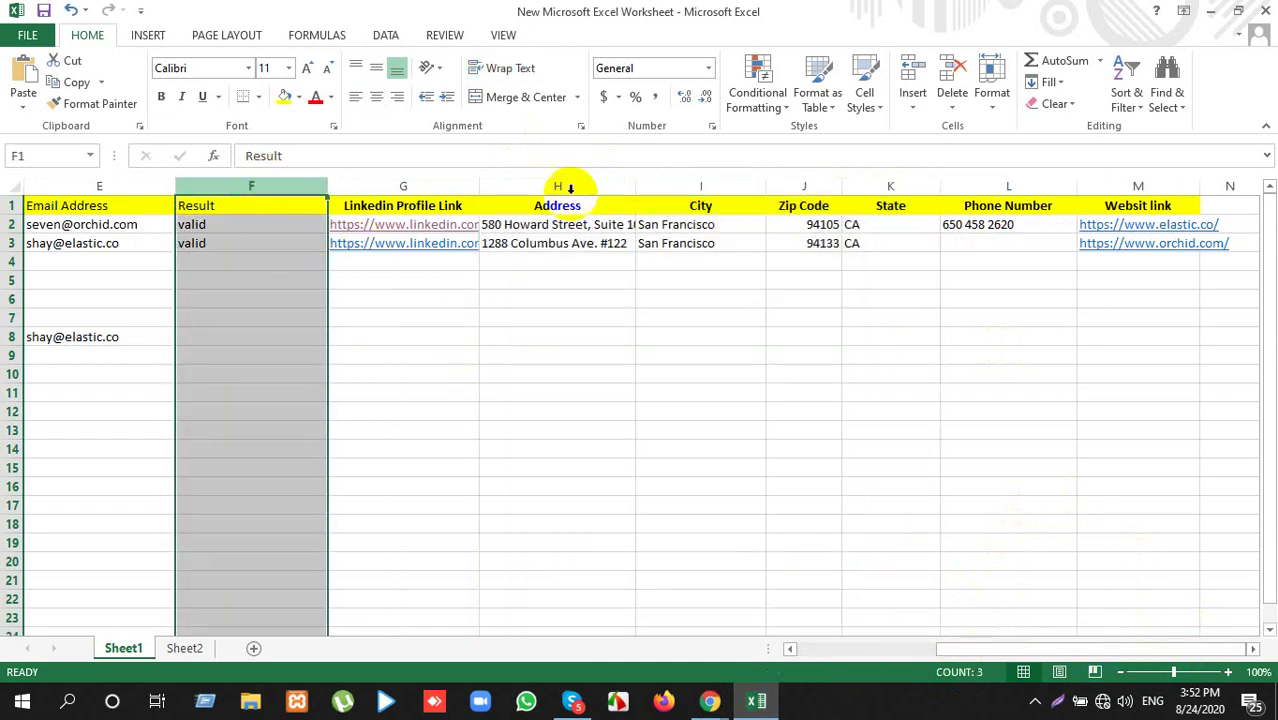
drag(551, 185, 867, 189)
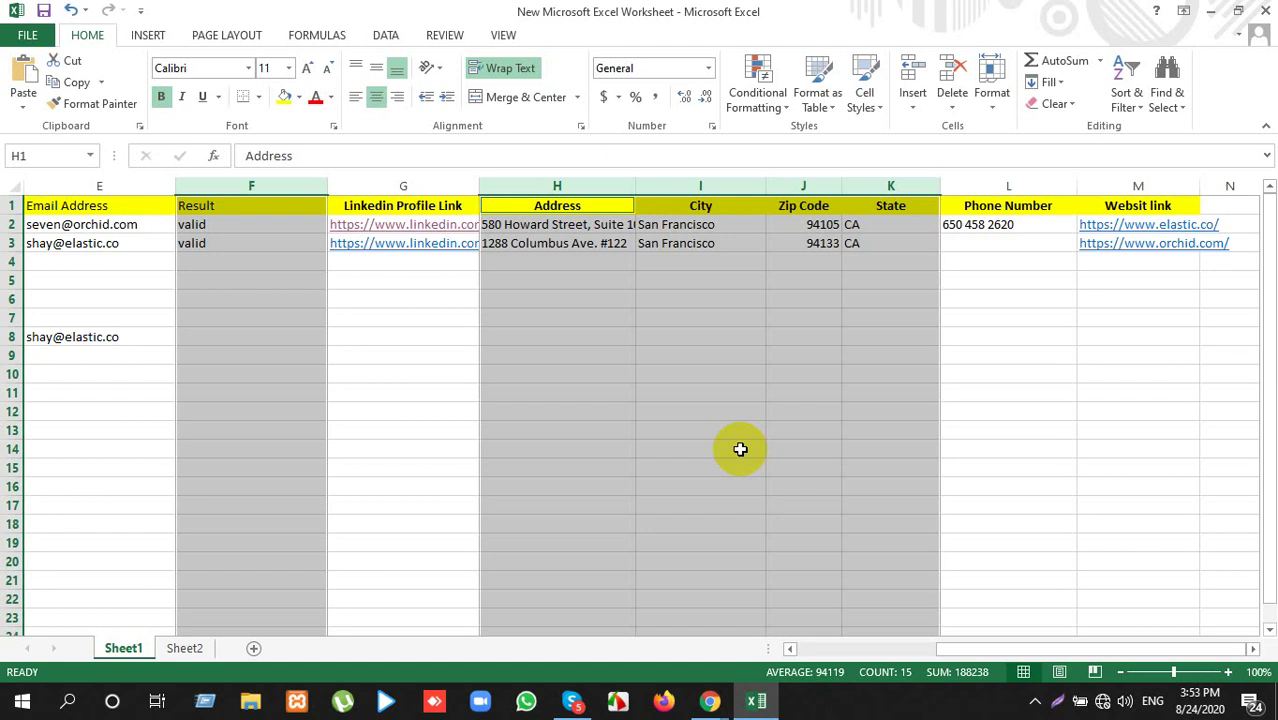
Step: Clear the column selection, move back to column A in row 9, and show hidden tray icons
click(740, 449)
click(511, 366)
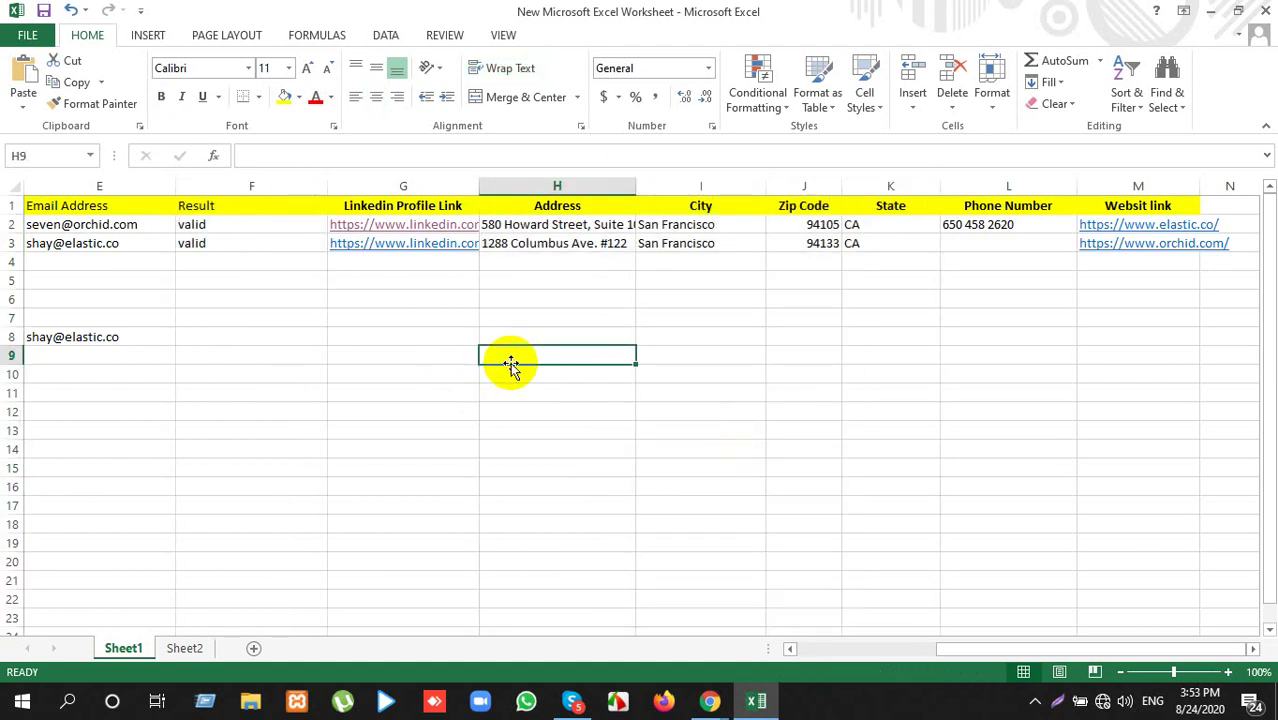
key(Left)
key(Left)
key(Left)
key(Left)
key(Left)
key(Left)
key(Left)
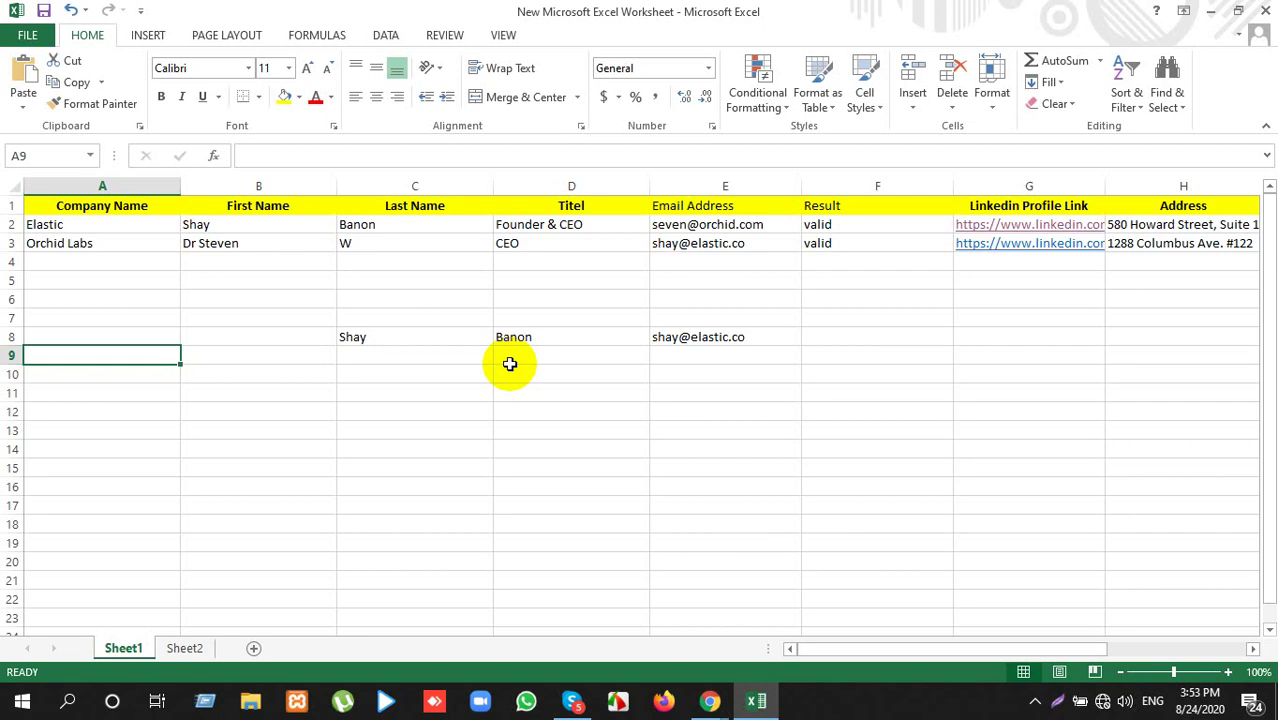
click(1032, 696)
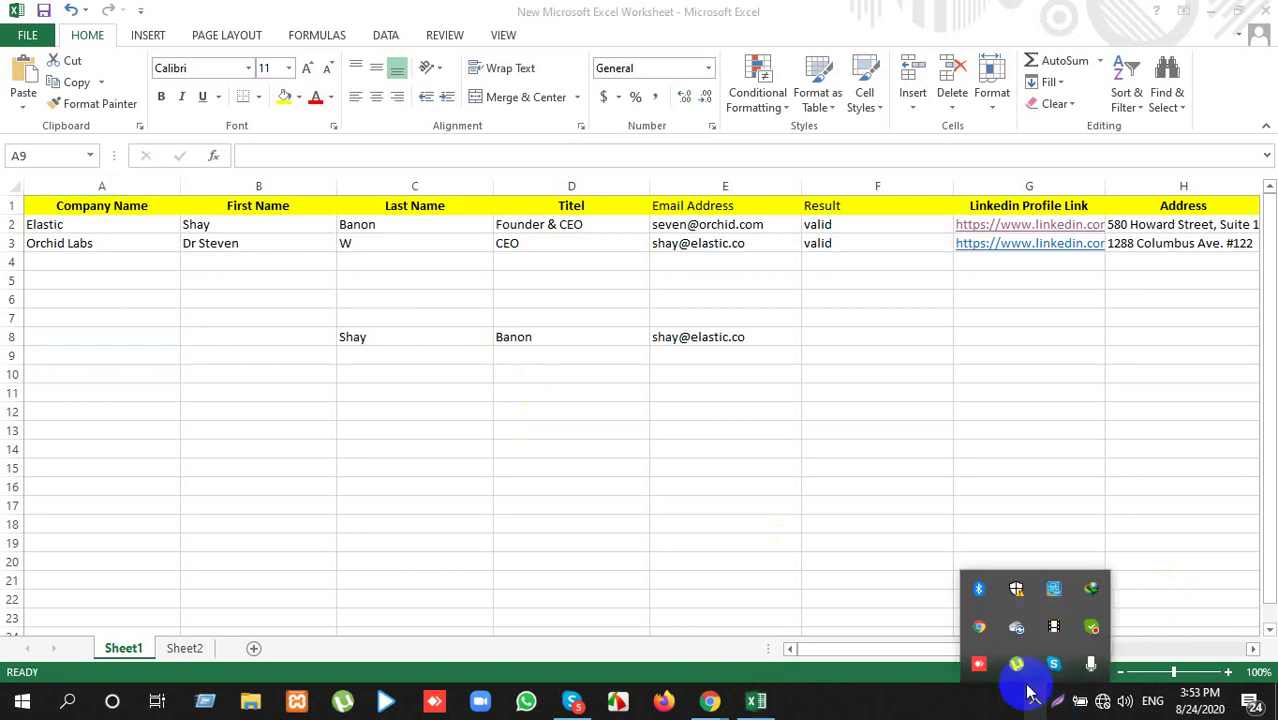